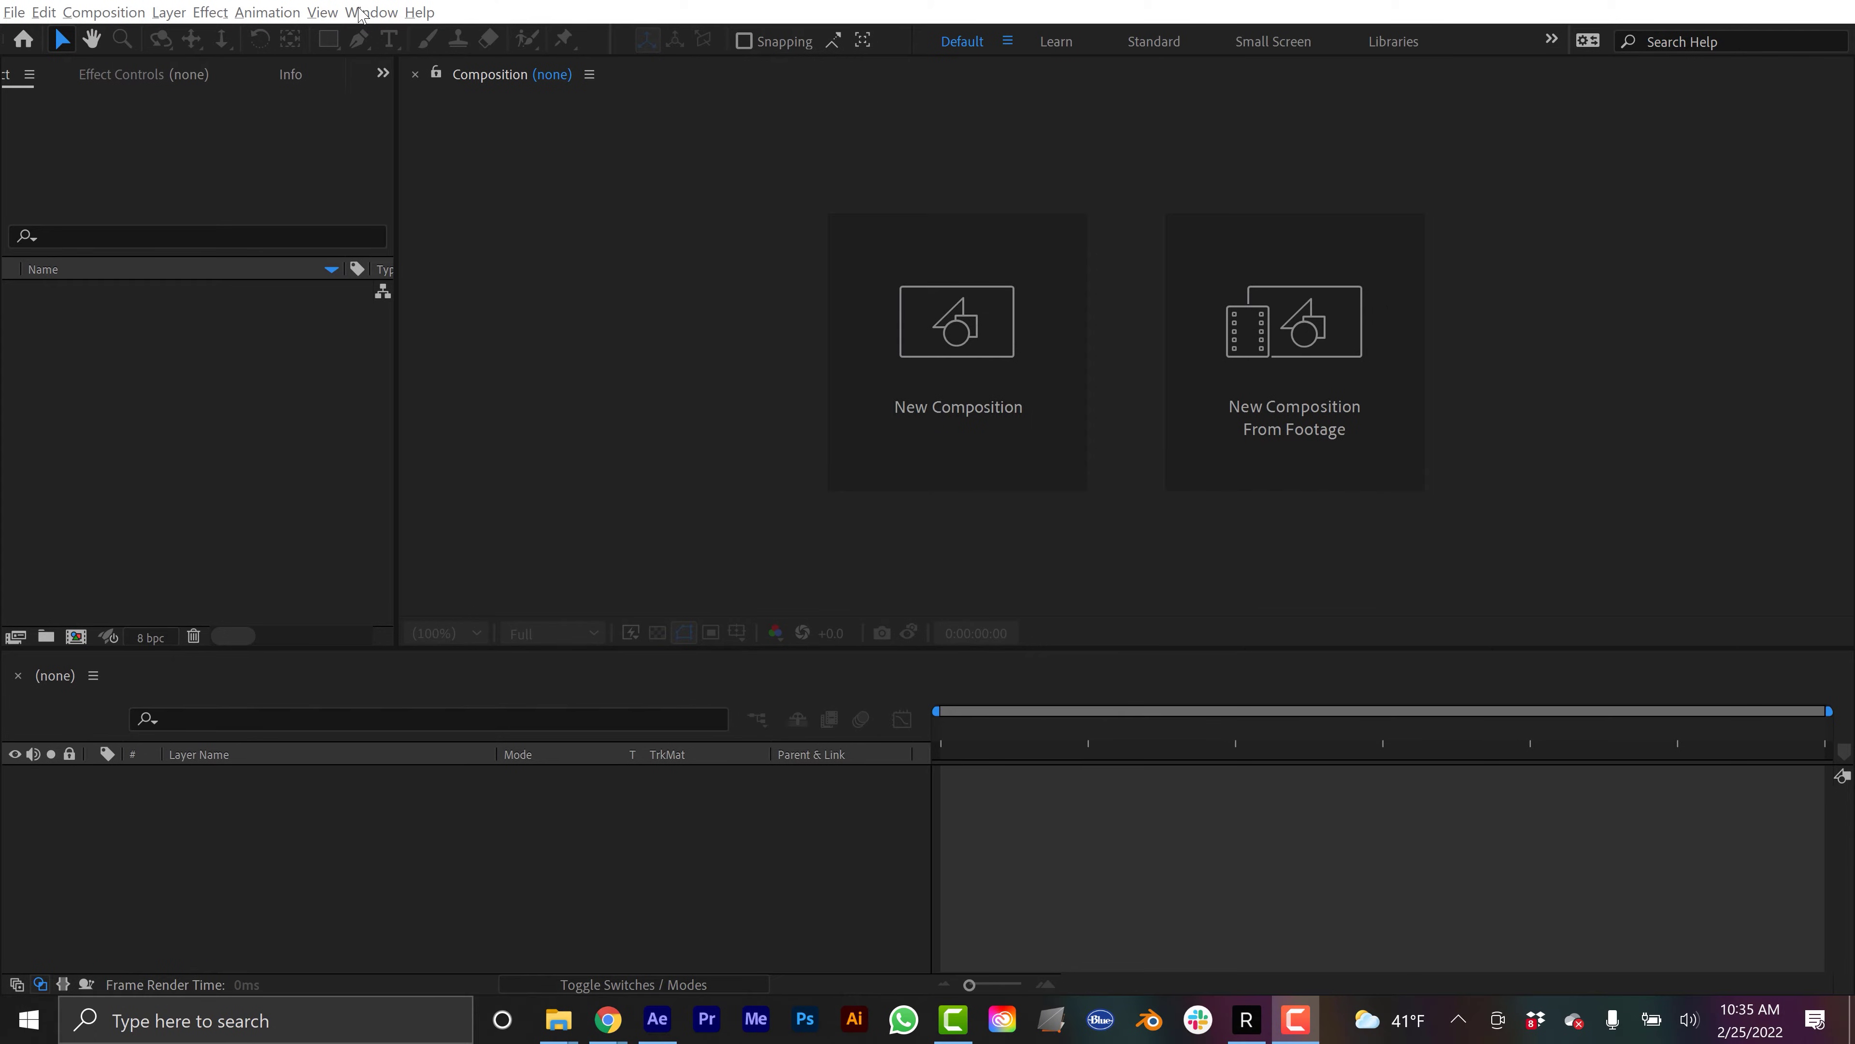
# Open the GEOlayers 3 panel and frame North America on the world map
pyautogui.click(360, 13)
pyautogui.moveTo(720, 117)
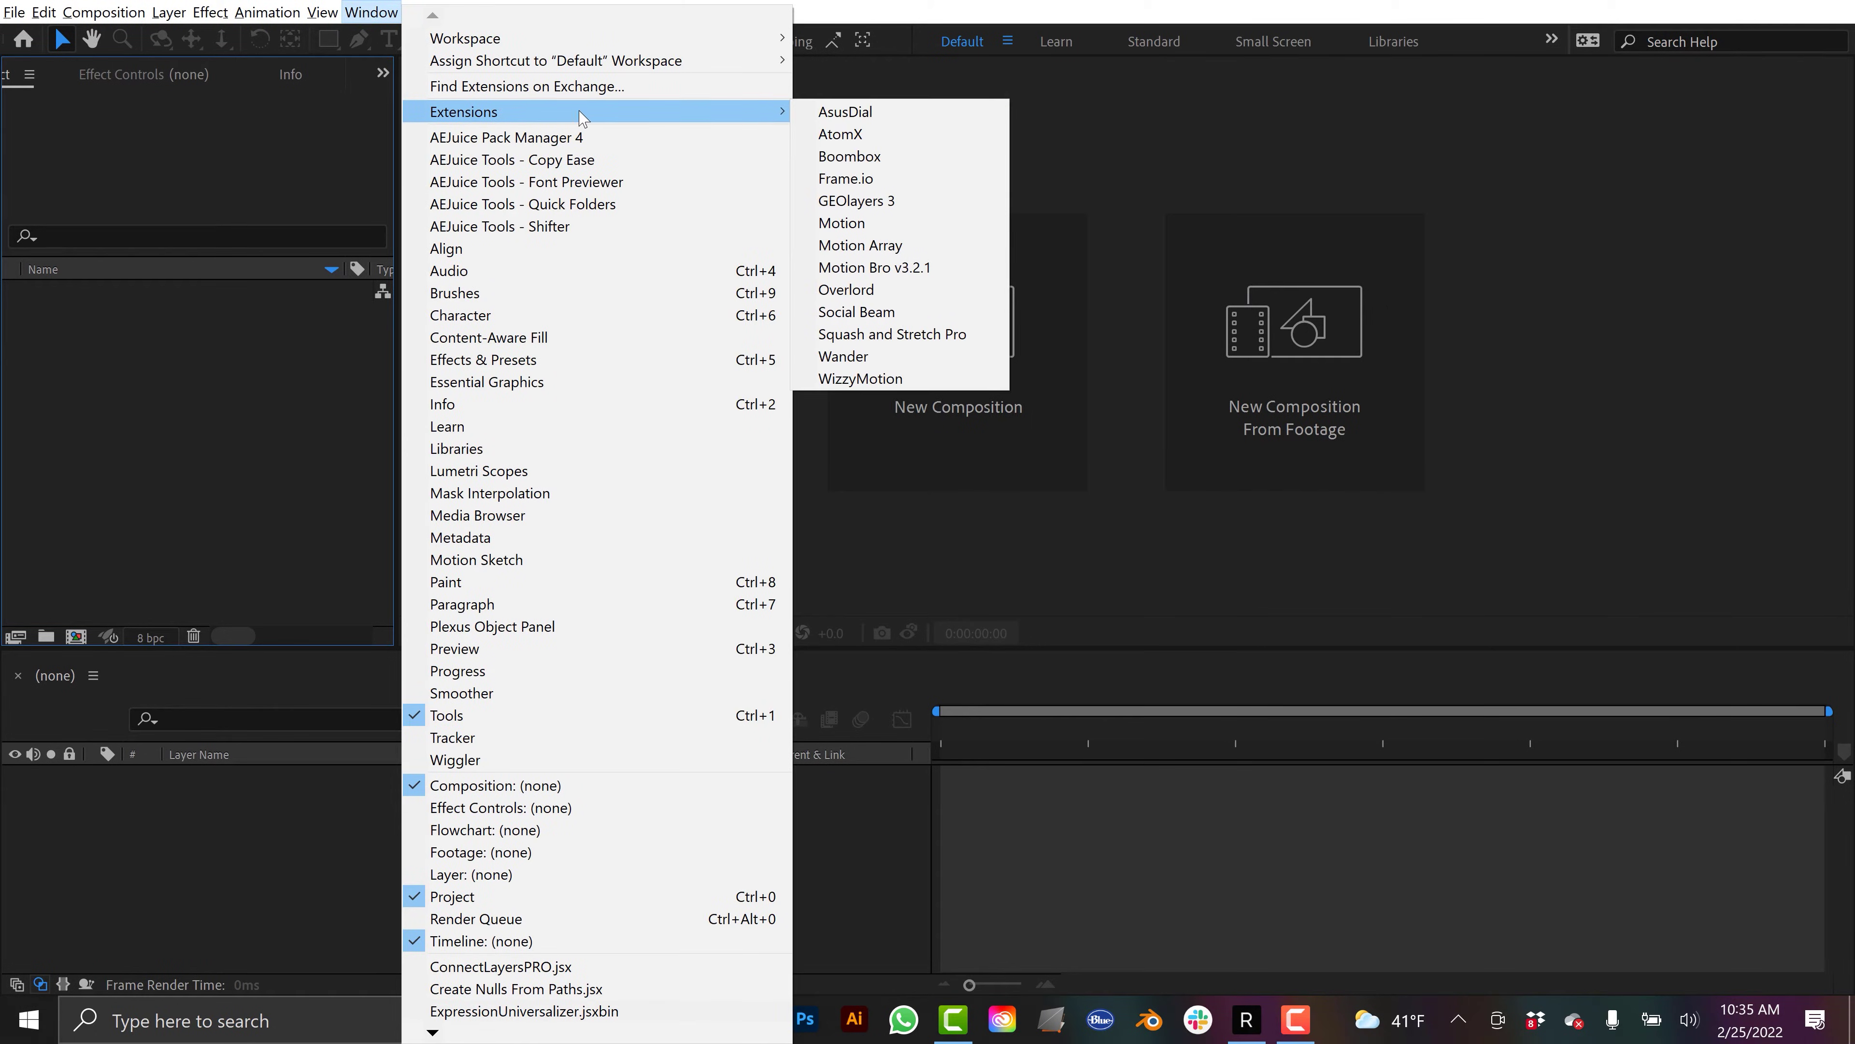
pyautogui.click(870, 199)
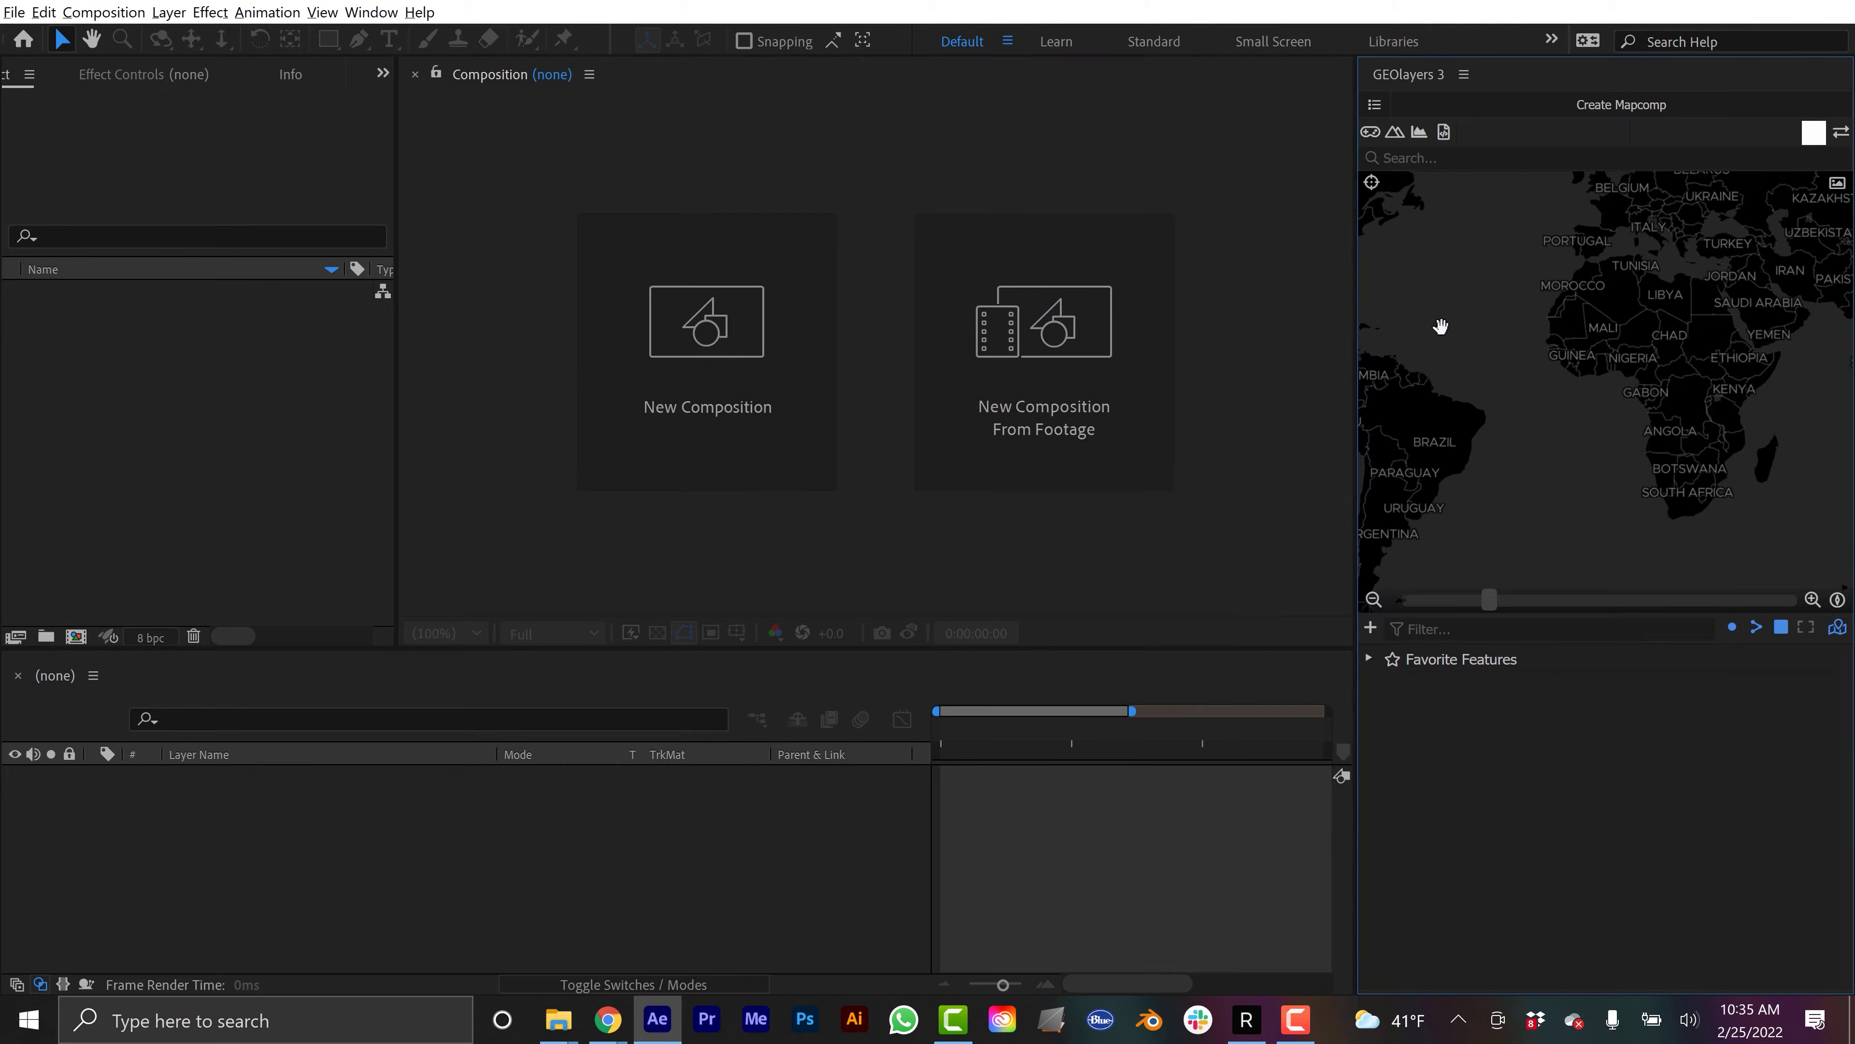
pyautogui.moveTo(1458, 338)
pyautogui.mouseDown()
pyautogui.moveTo(1677, 373)
pyautogui.moveTo(1714, 403)
pyautogui.mouseUp()
pyautogui.moveTo(1589, 339); pyautogui.dragTo(1613, 375)
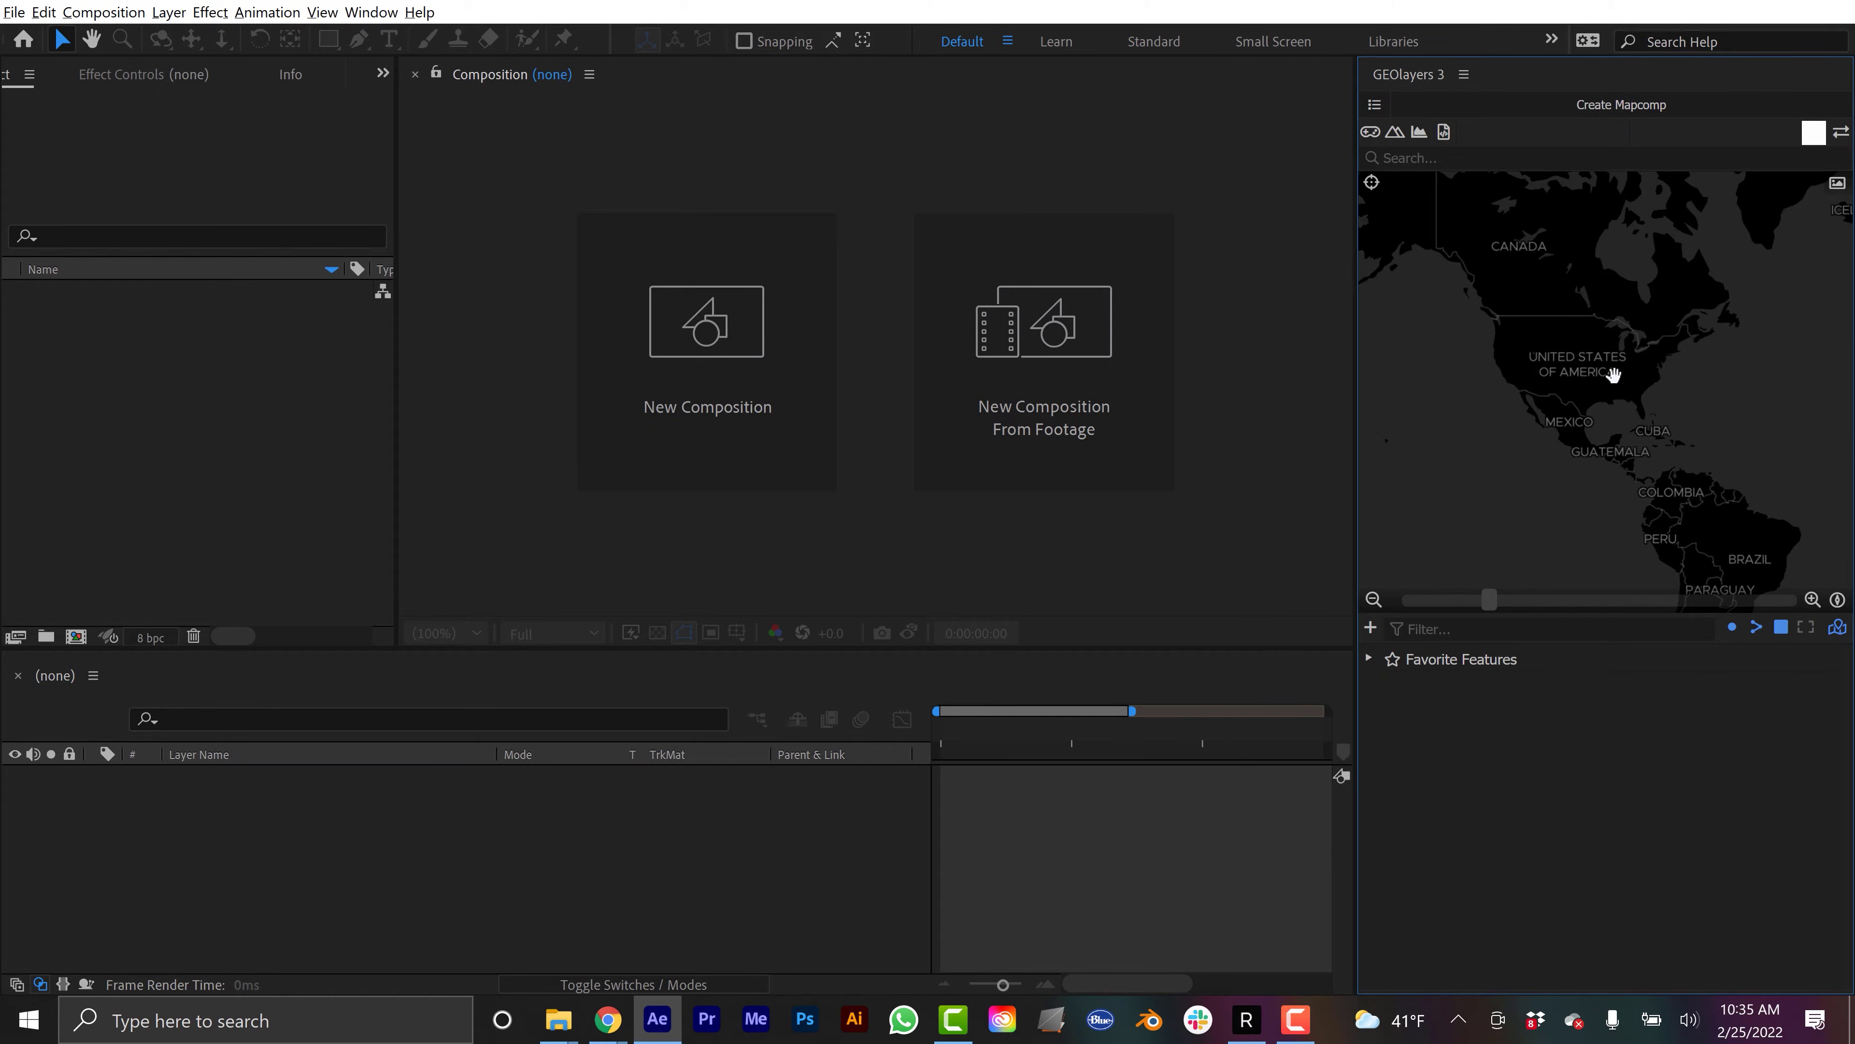
pyautogui.scroll(4, 1613, 375)
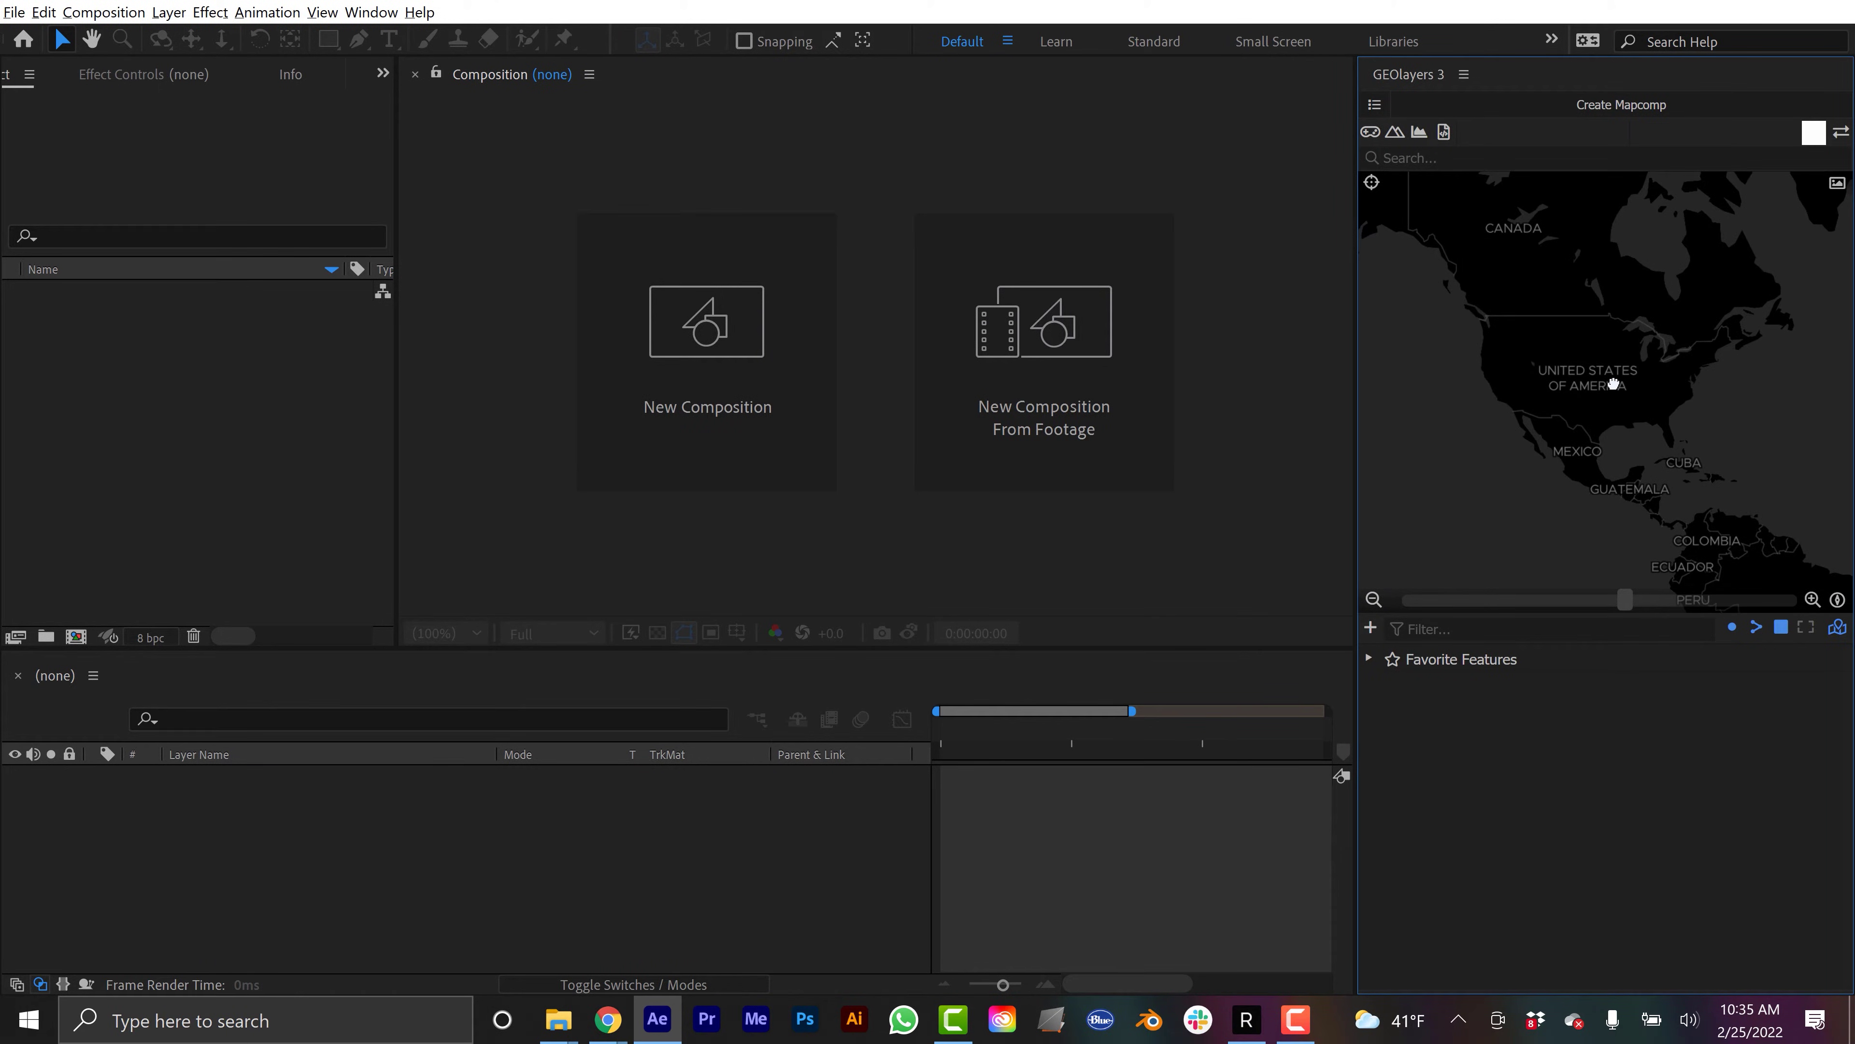
# Create the United States map comp using the Lite map style
pyautogui.click(1620, 117)
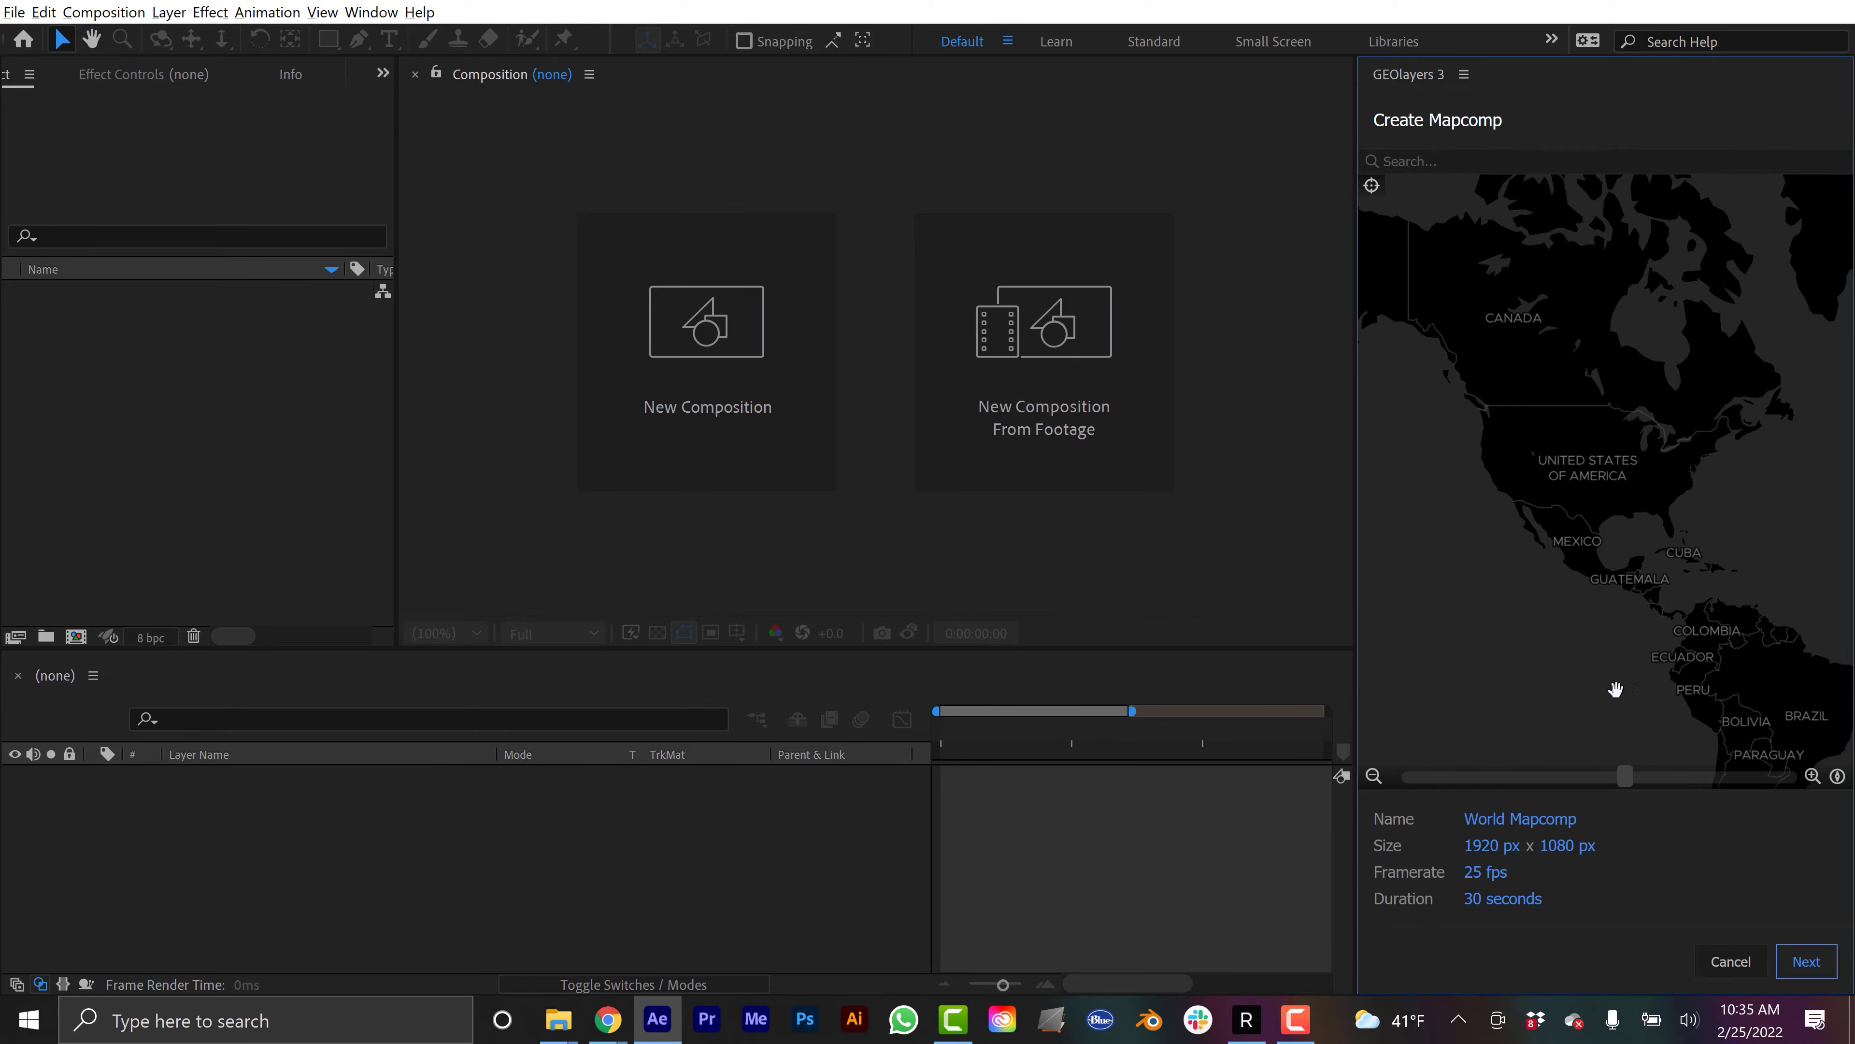
pyautogui.click(1807, 962)
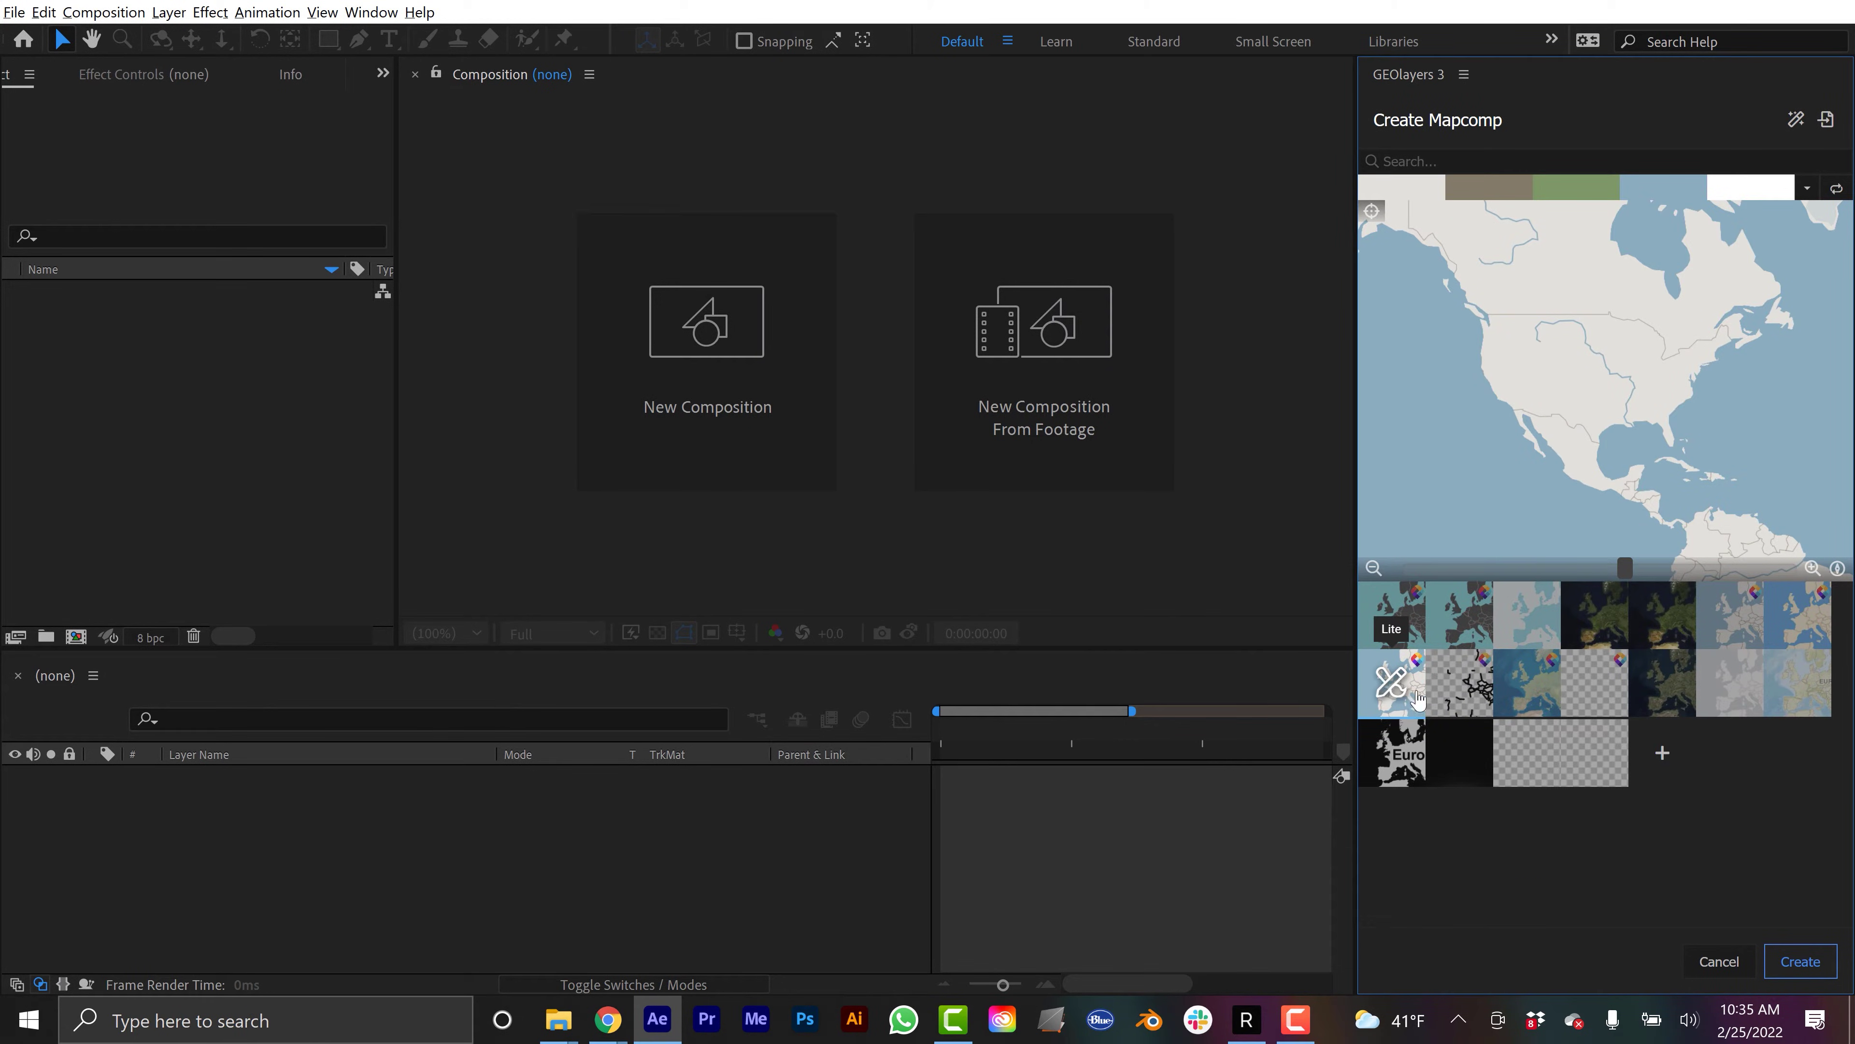
pyautogui.click(1801, 961)
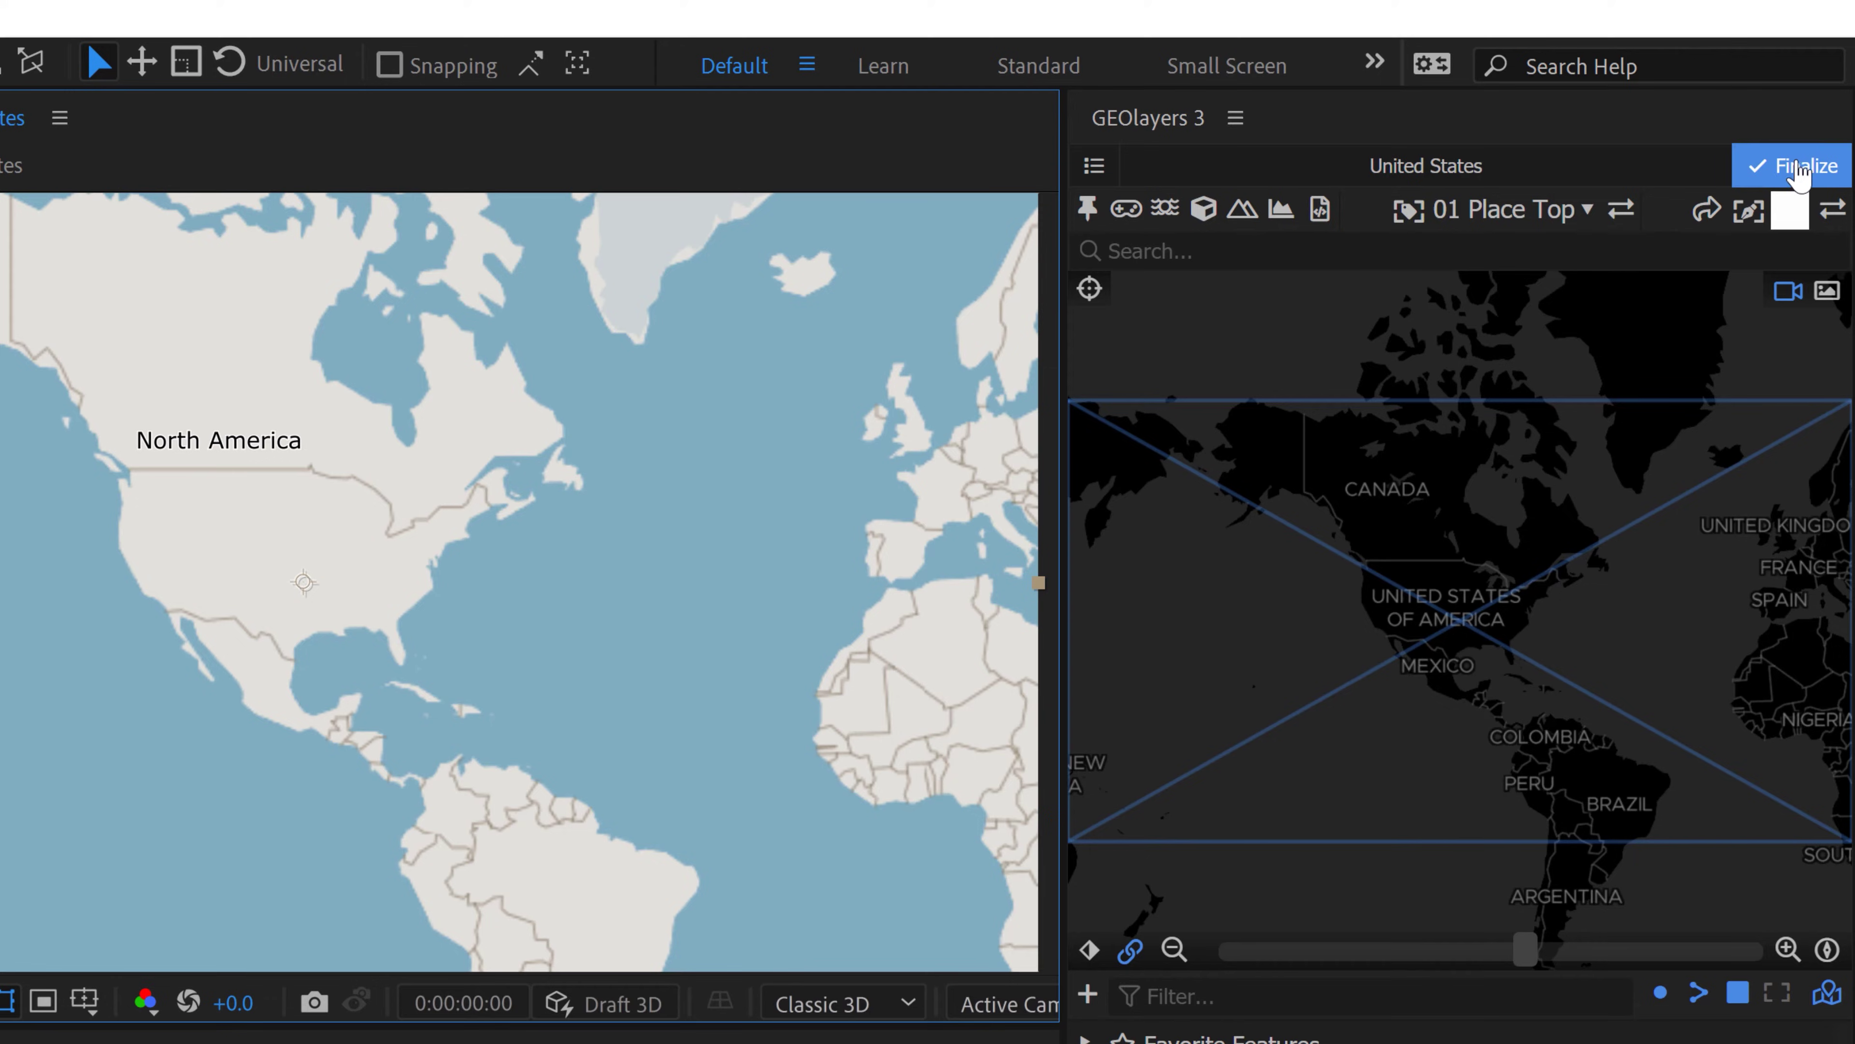
# Finalize the United States map comp's imagery and confirm with OK
pyautogui.click(1803, 174)
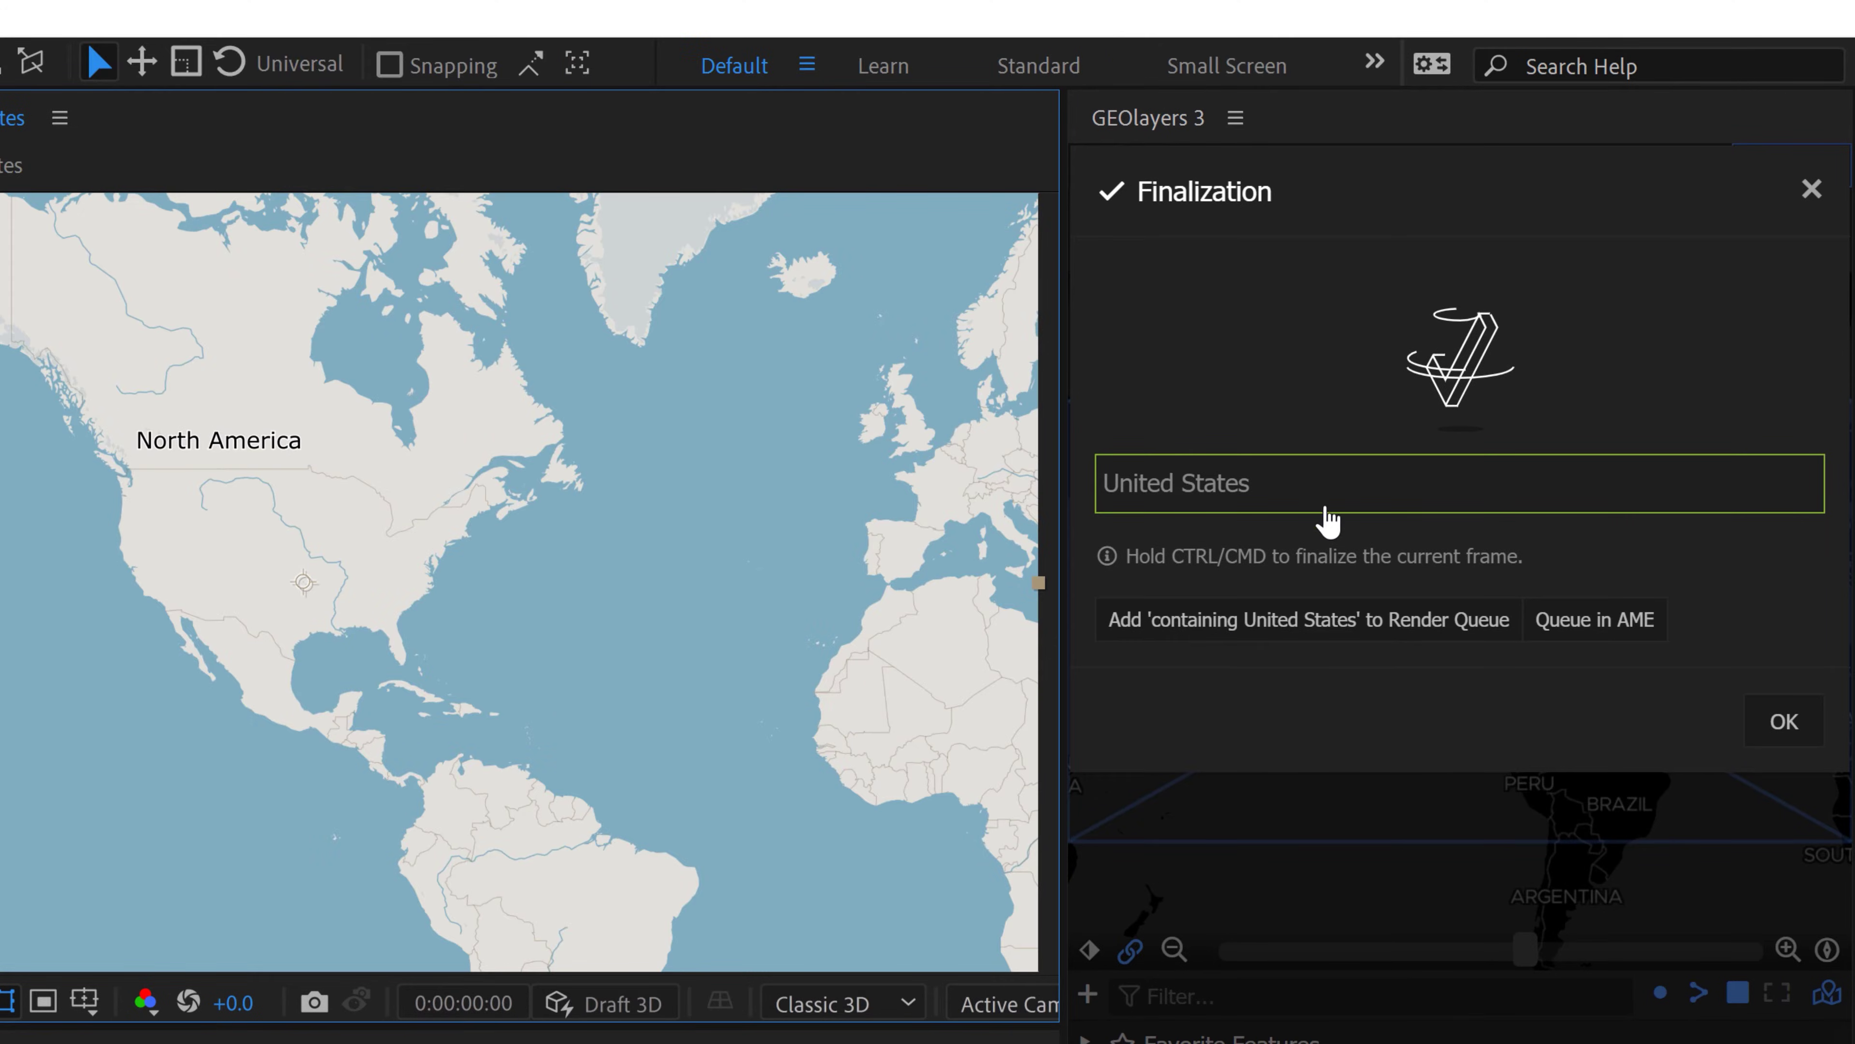
pyautogui.click(1751, 723)
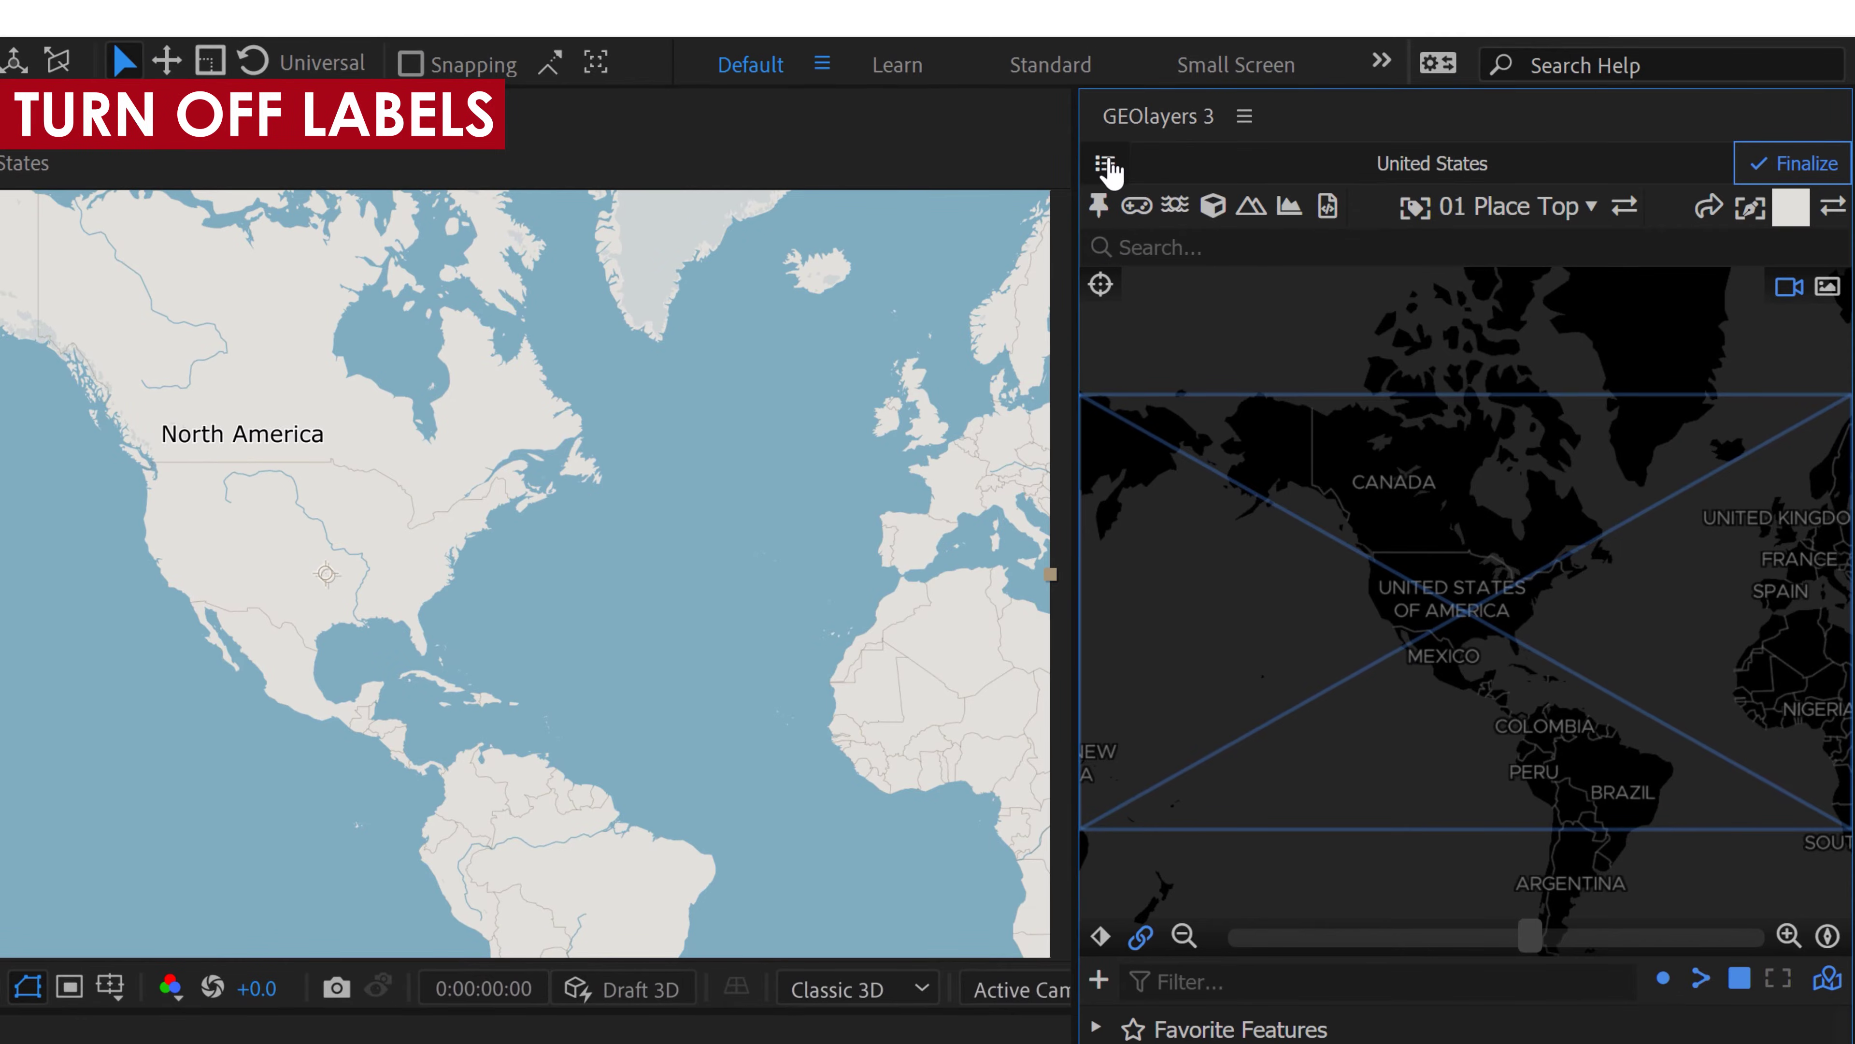
# Disable Mapcomp Labels in the United States map comp settings and apply
pyautogui.click(1106, 166)
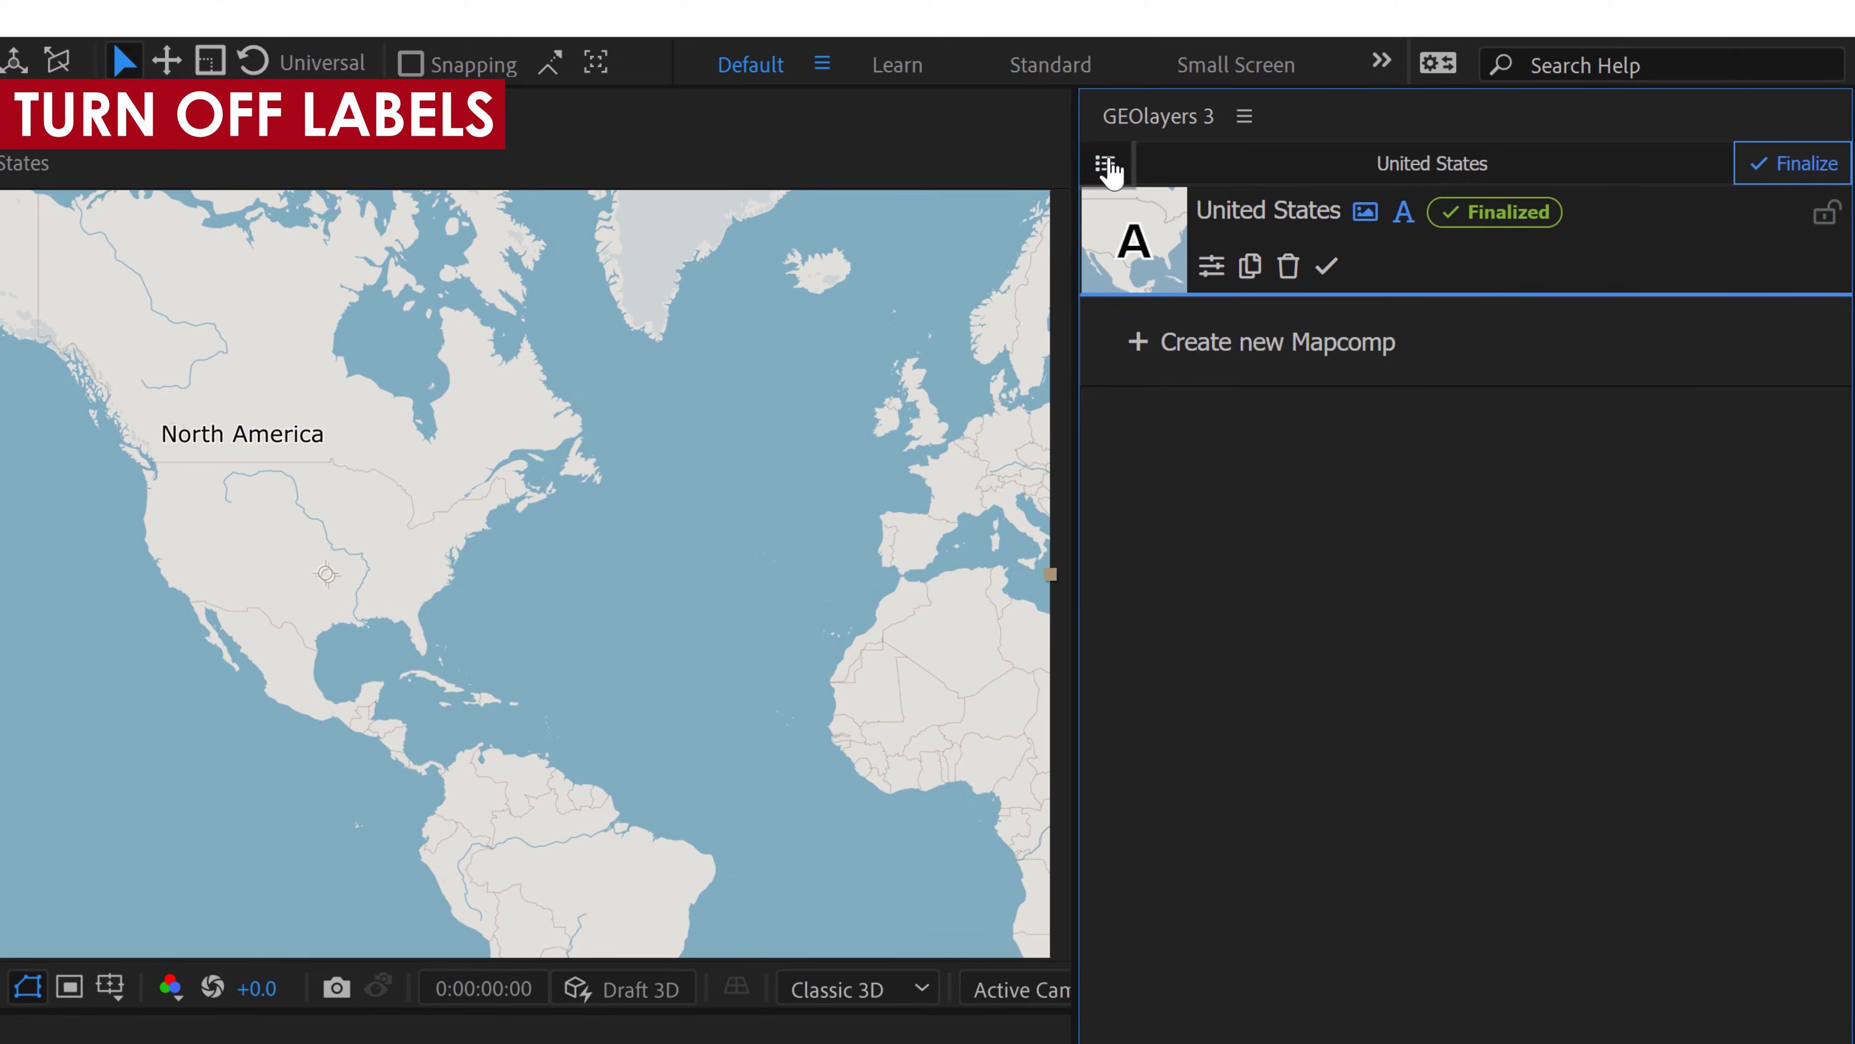
pyautogui.click(1403, 213)
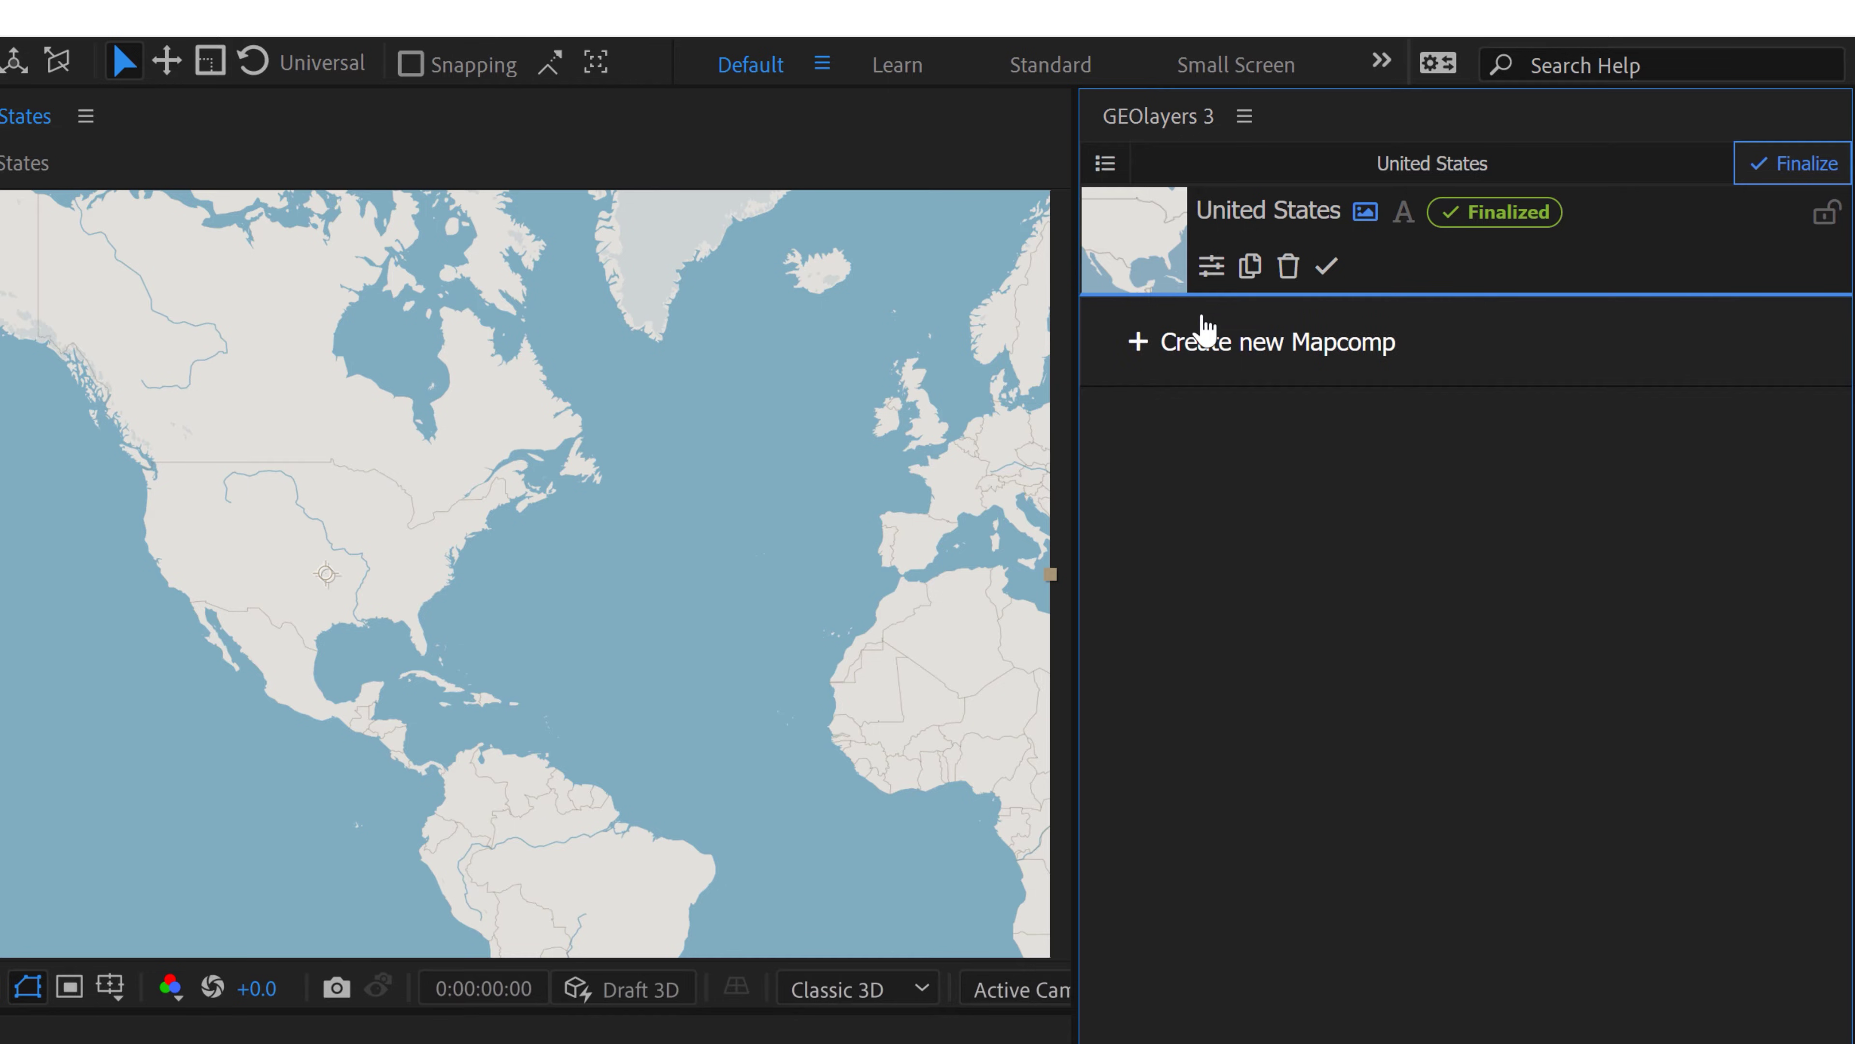
pyautogui.click(1403, 213)
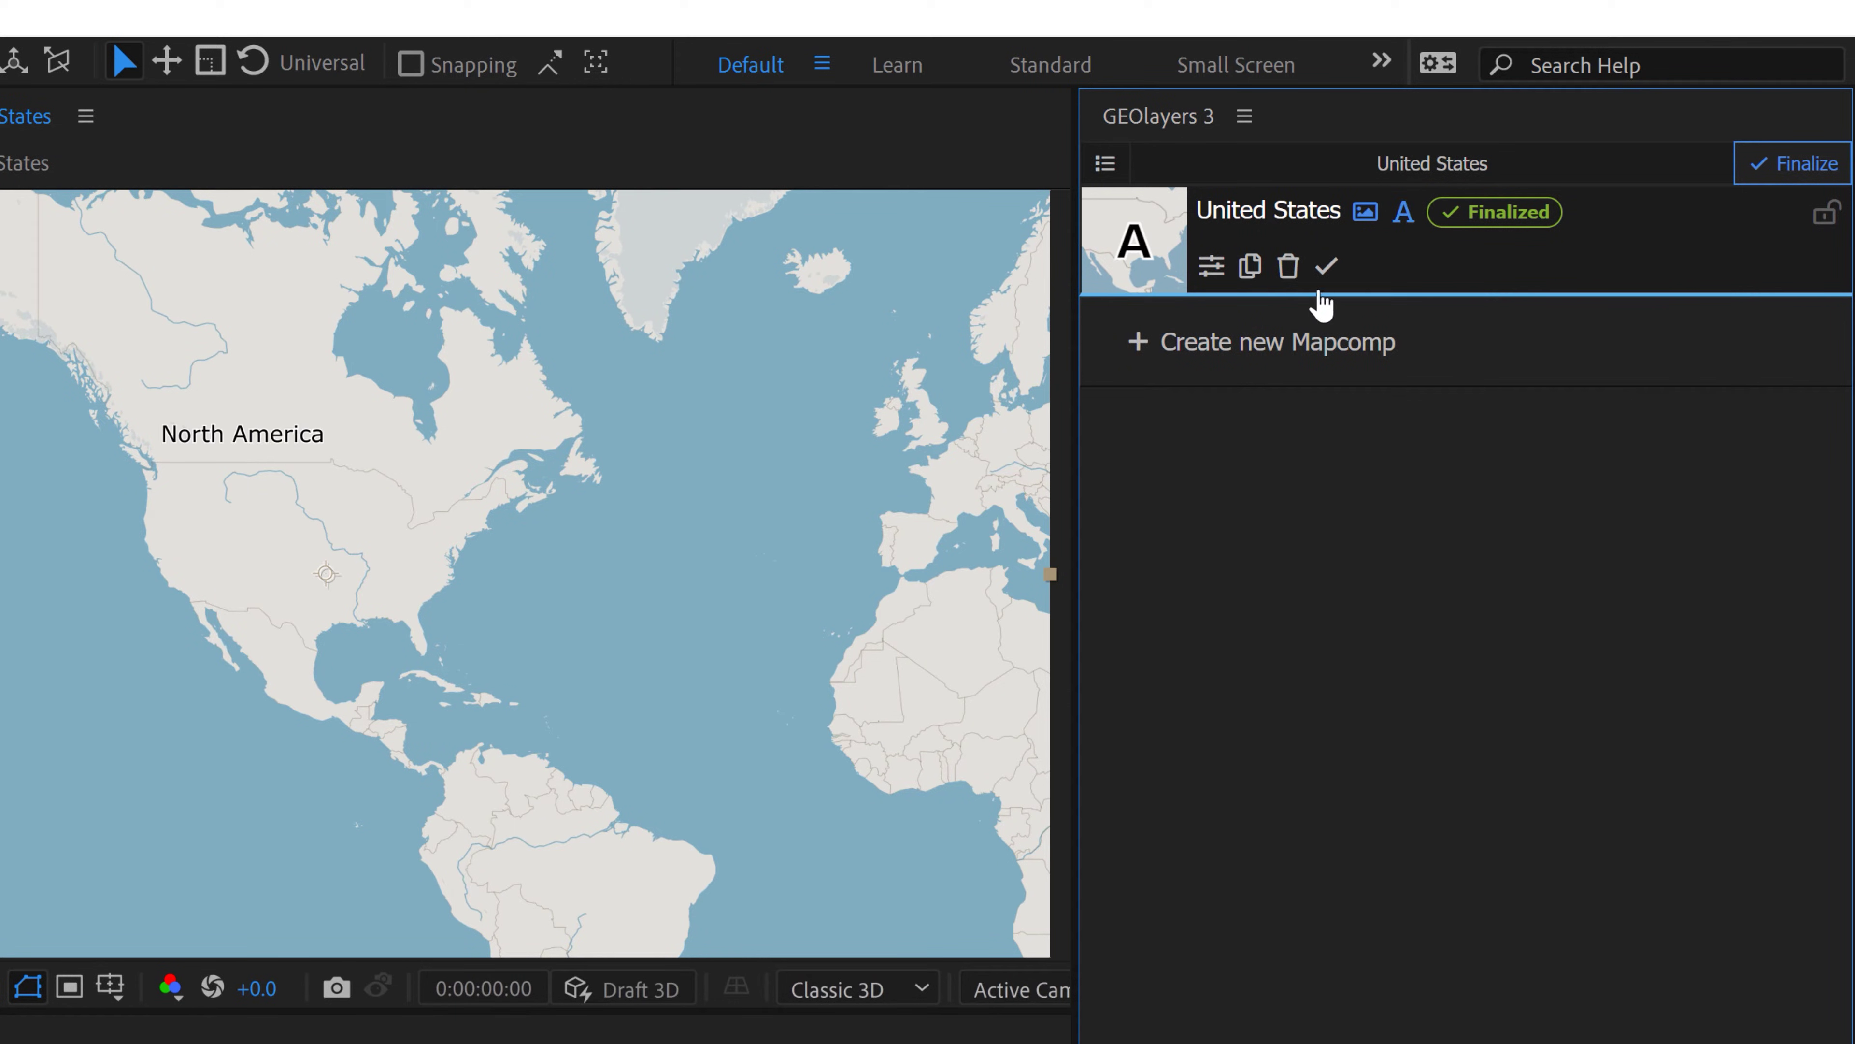
pyautogui.click(1213, 269)
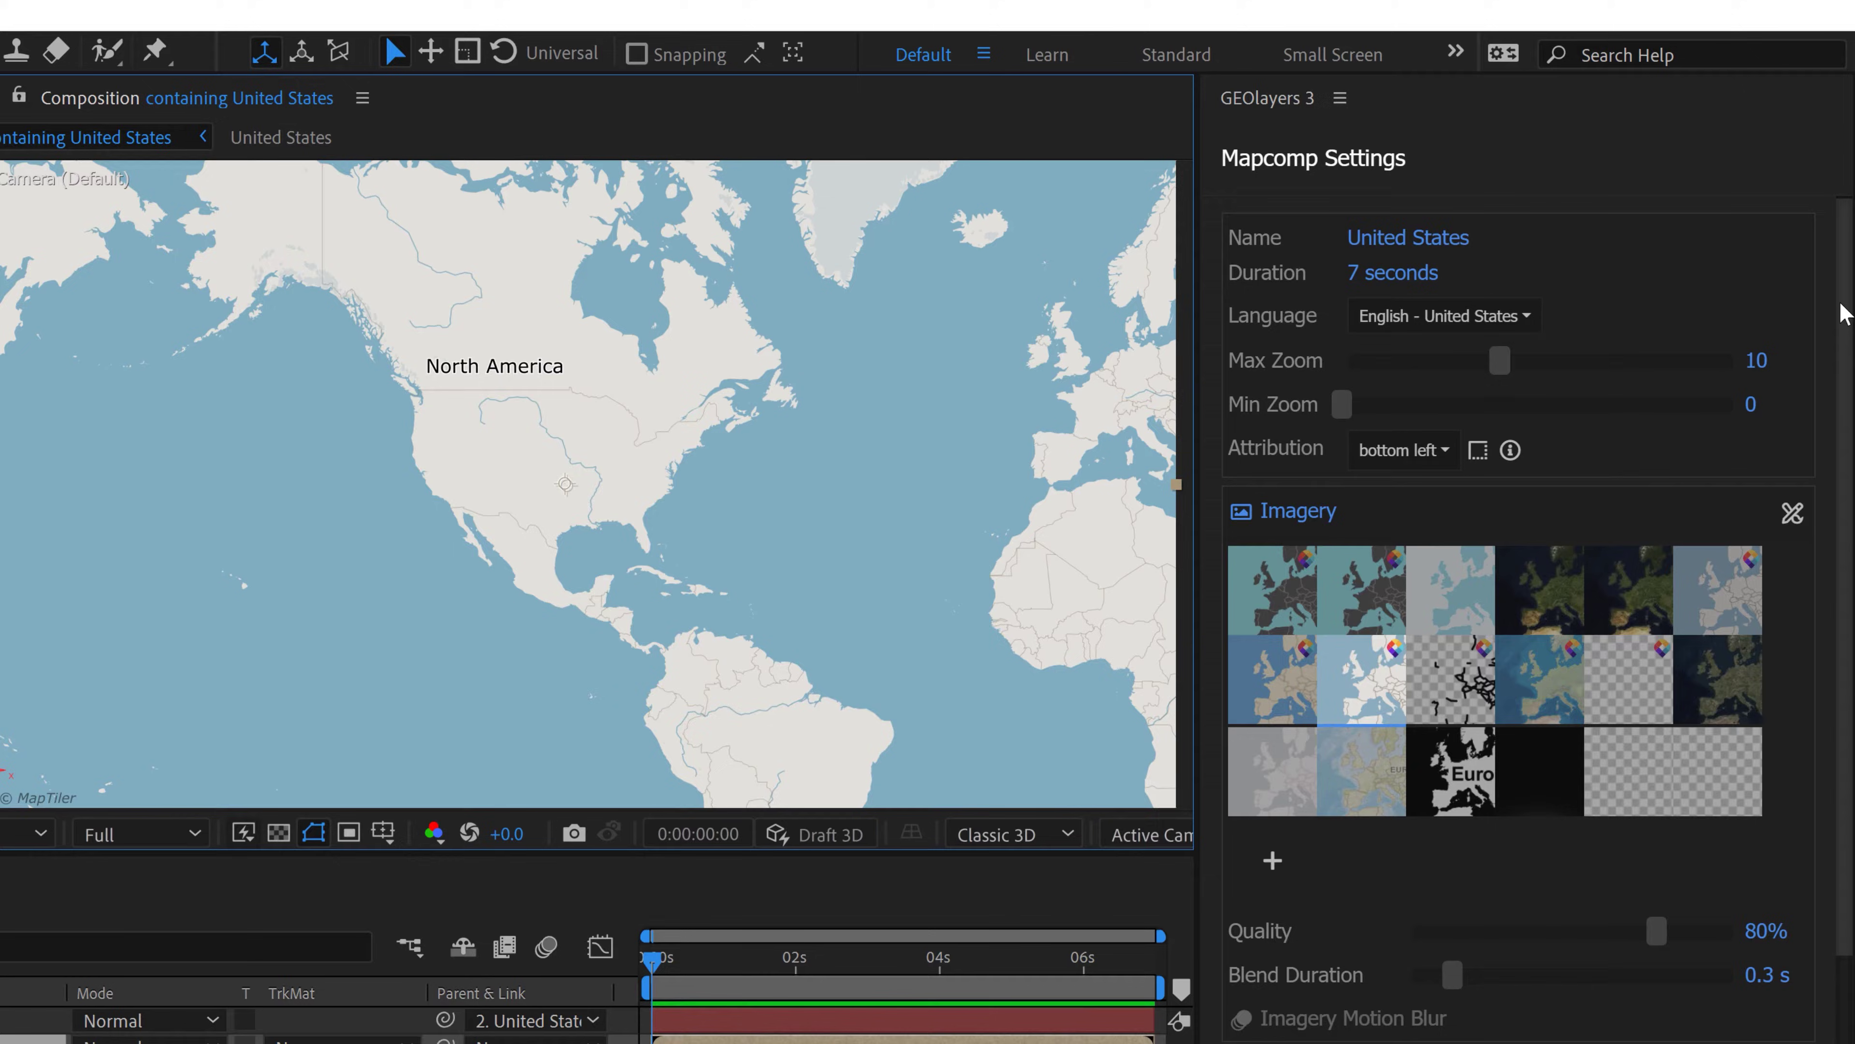
pyautogui.scroll(-5, 1458, 800)
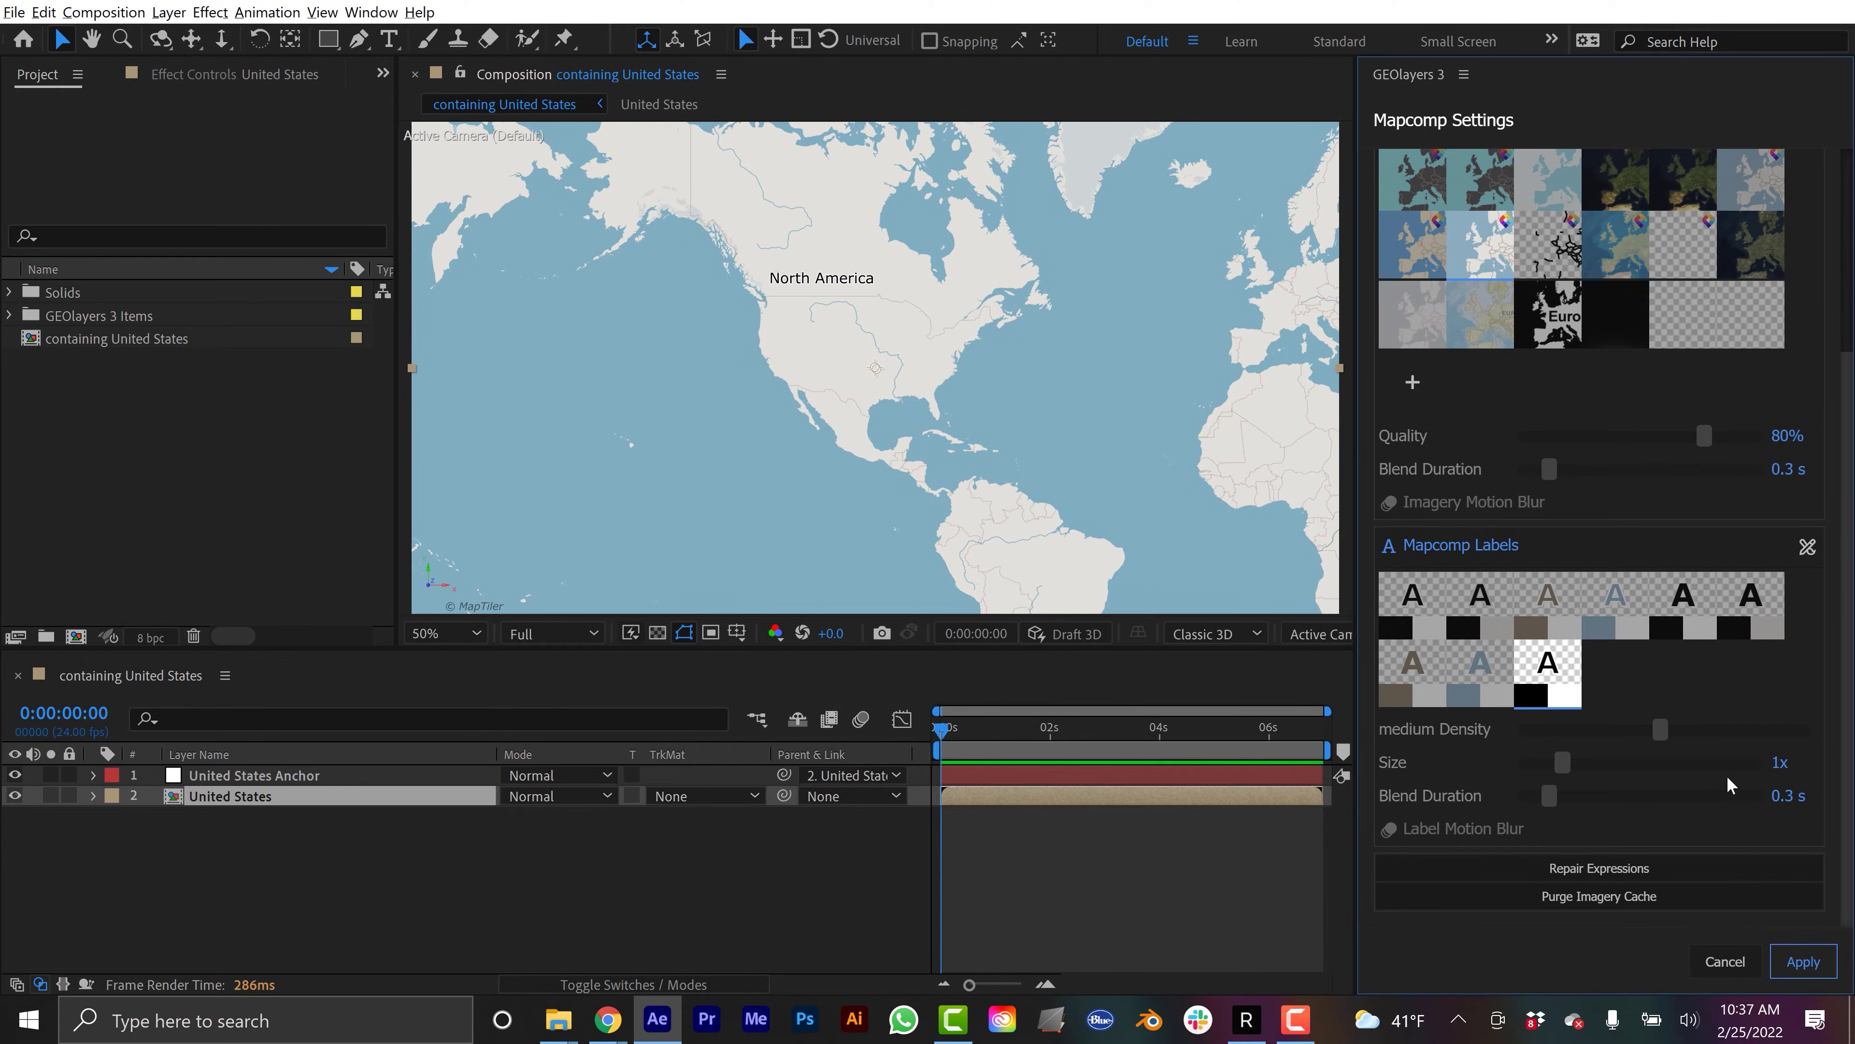
pyautogui.scroll(5, 1450, 548)
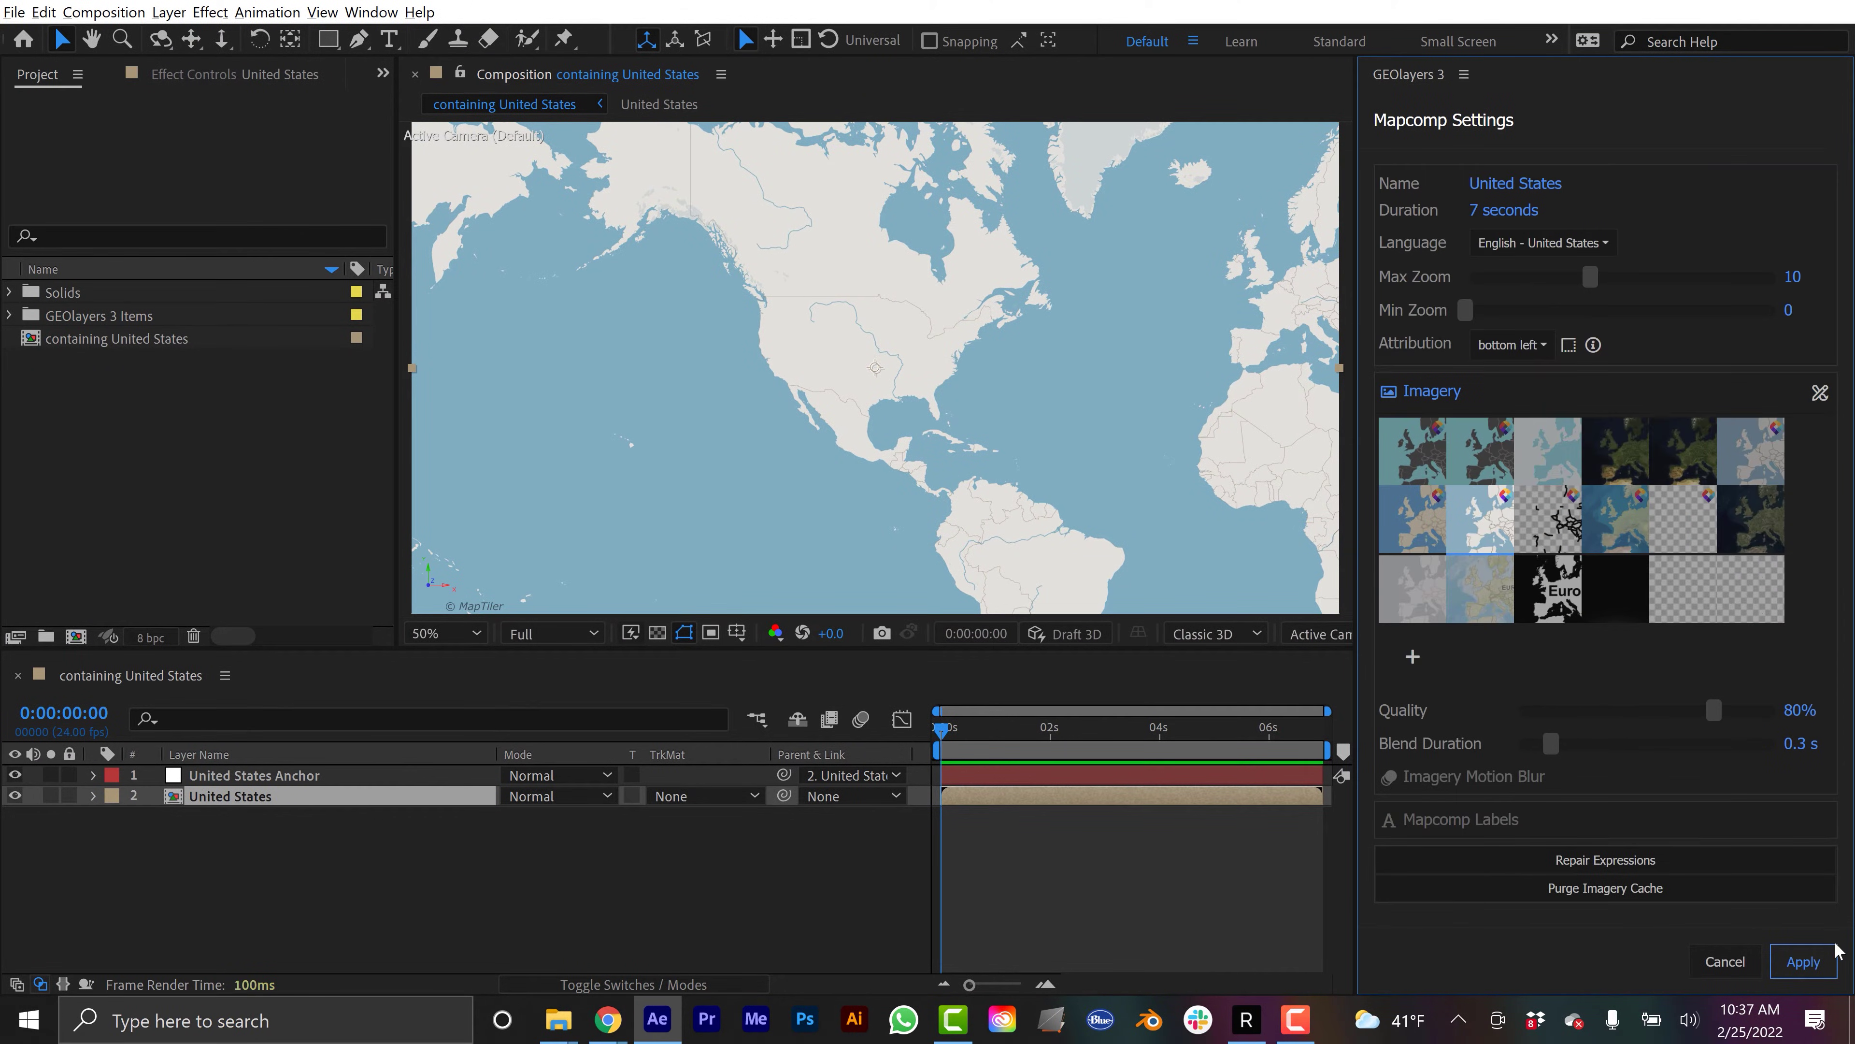
pyautogui.click(1810, 962)
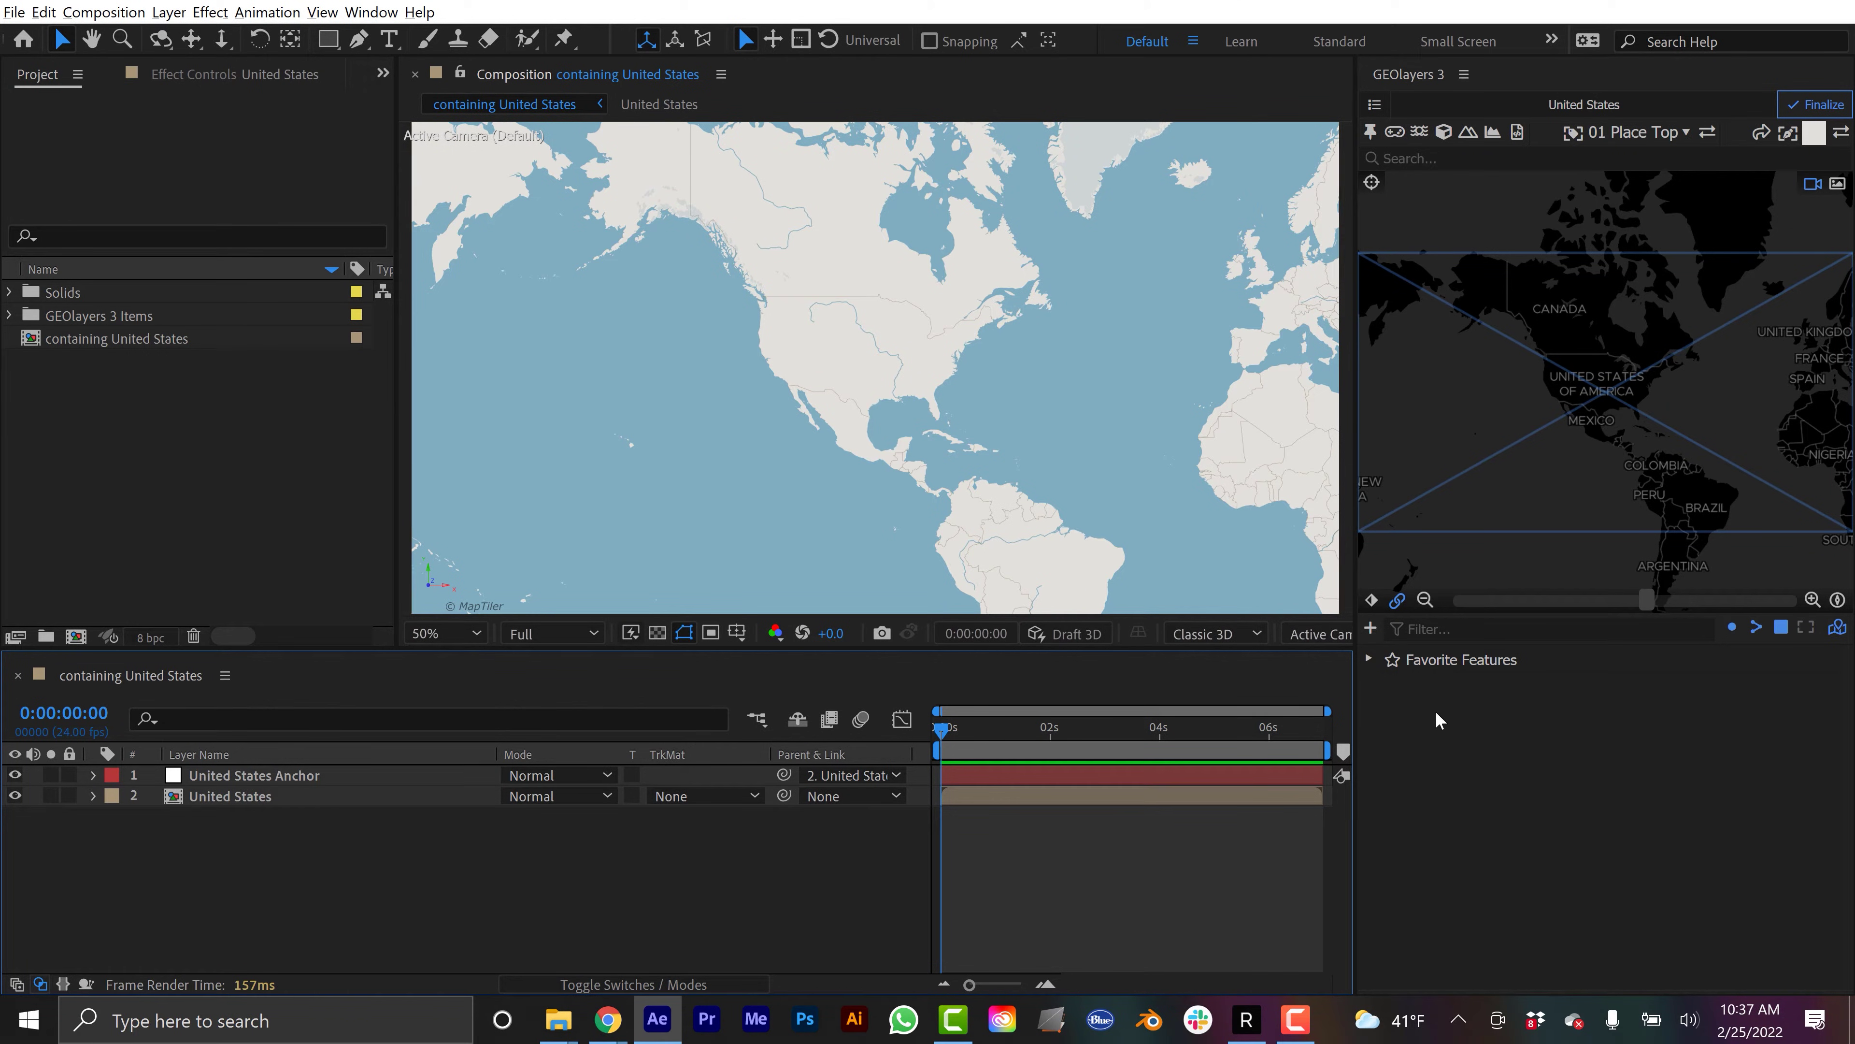
# Search 'los a' and 'nyc' and add Los Angeles and New York to the feature list
pyautogui.click(1413, 158)
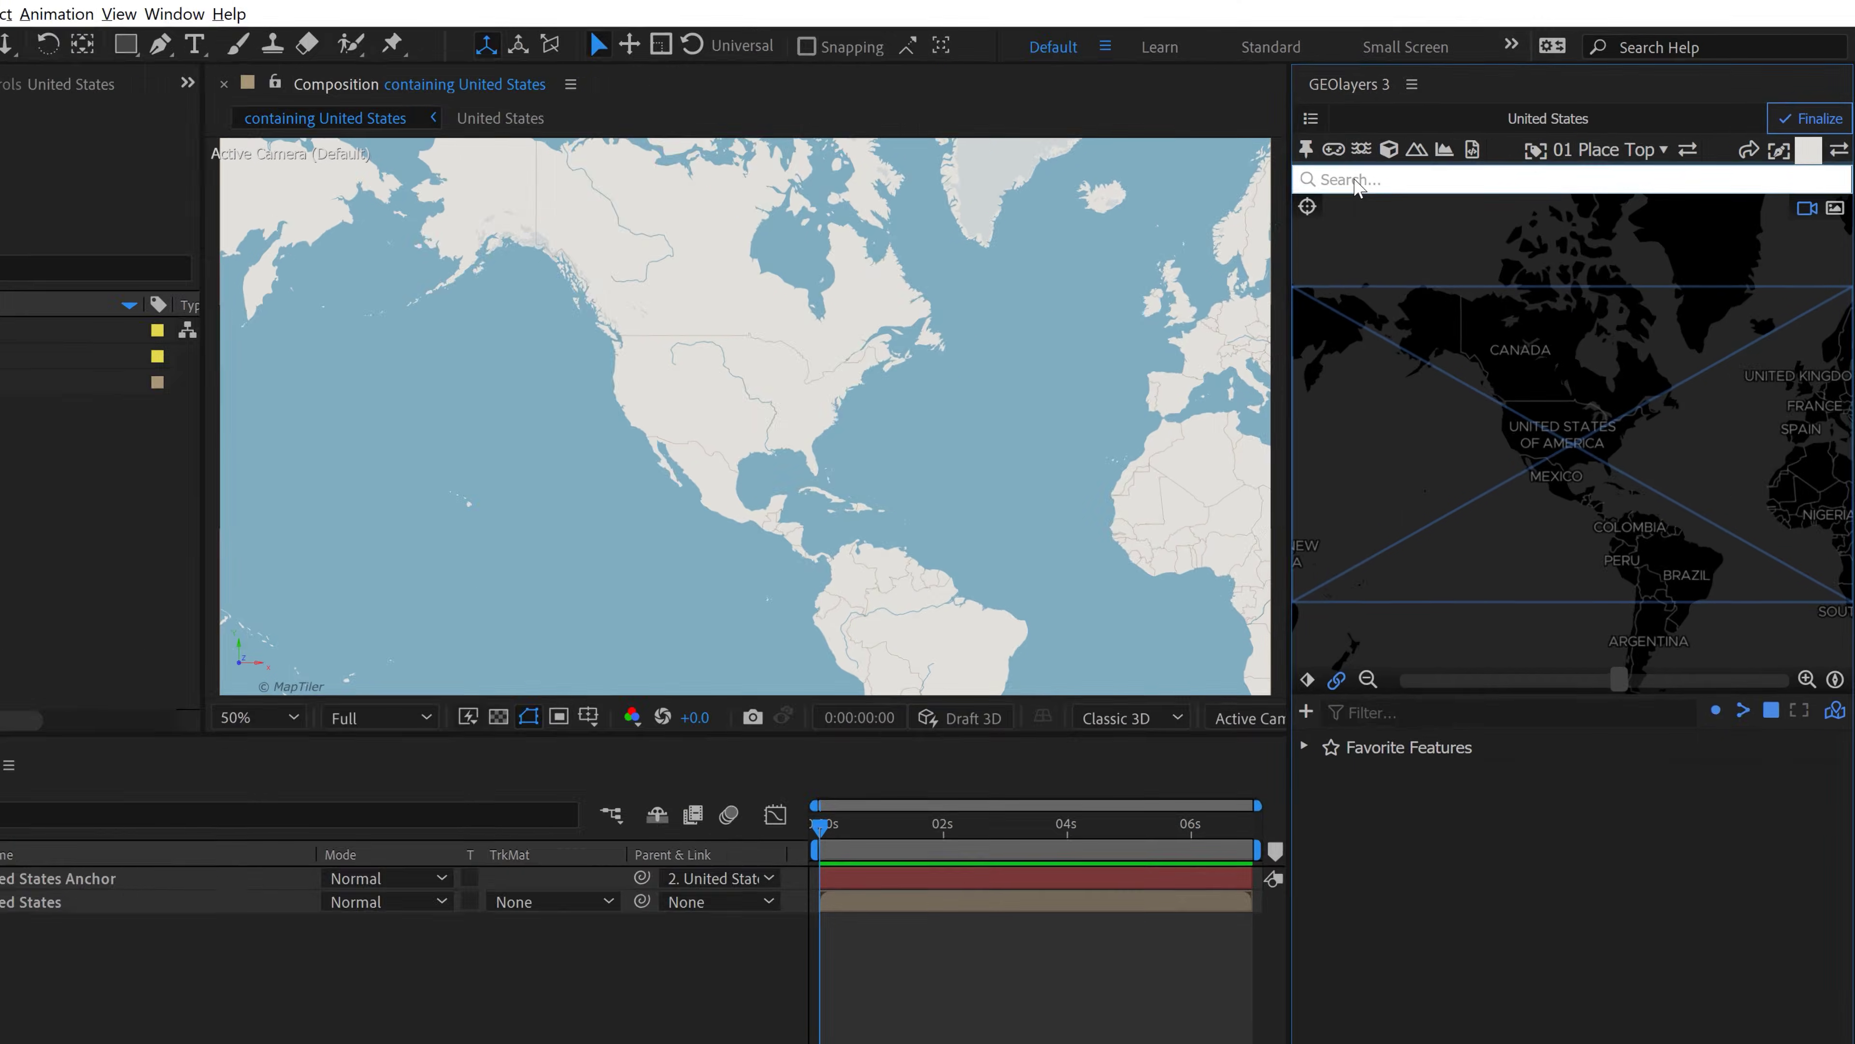
pyautogui.write('los angeles')
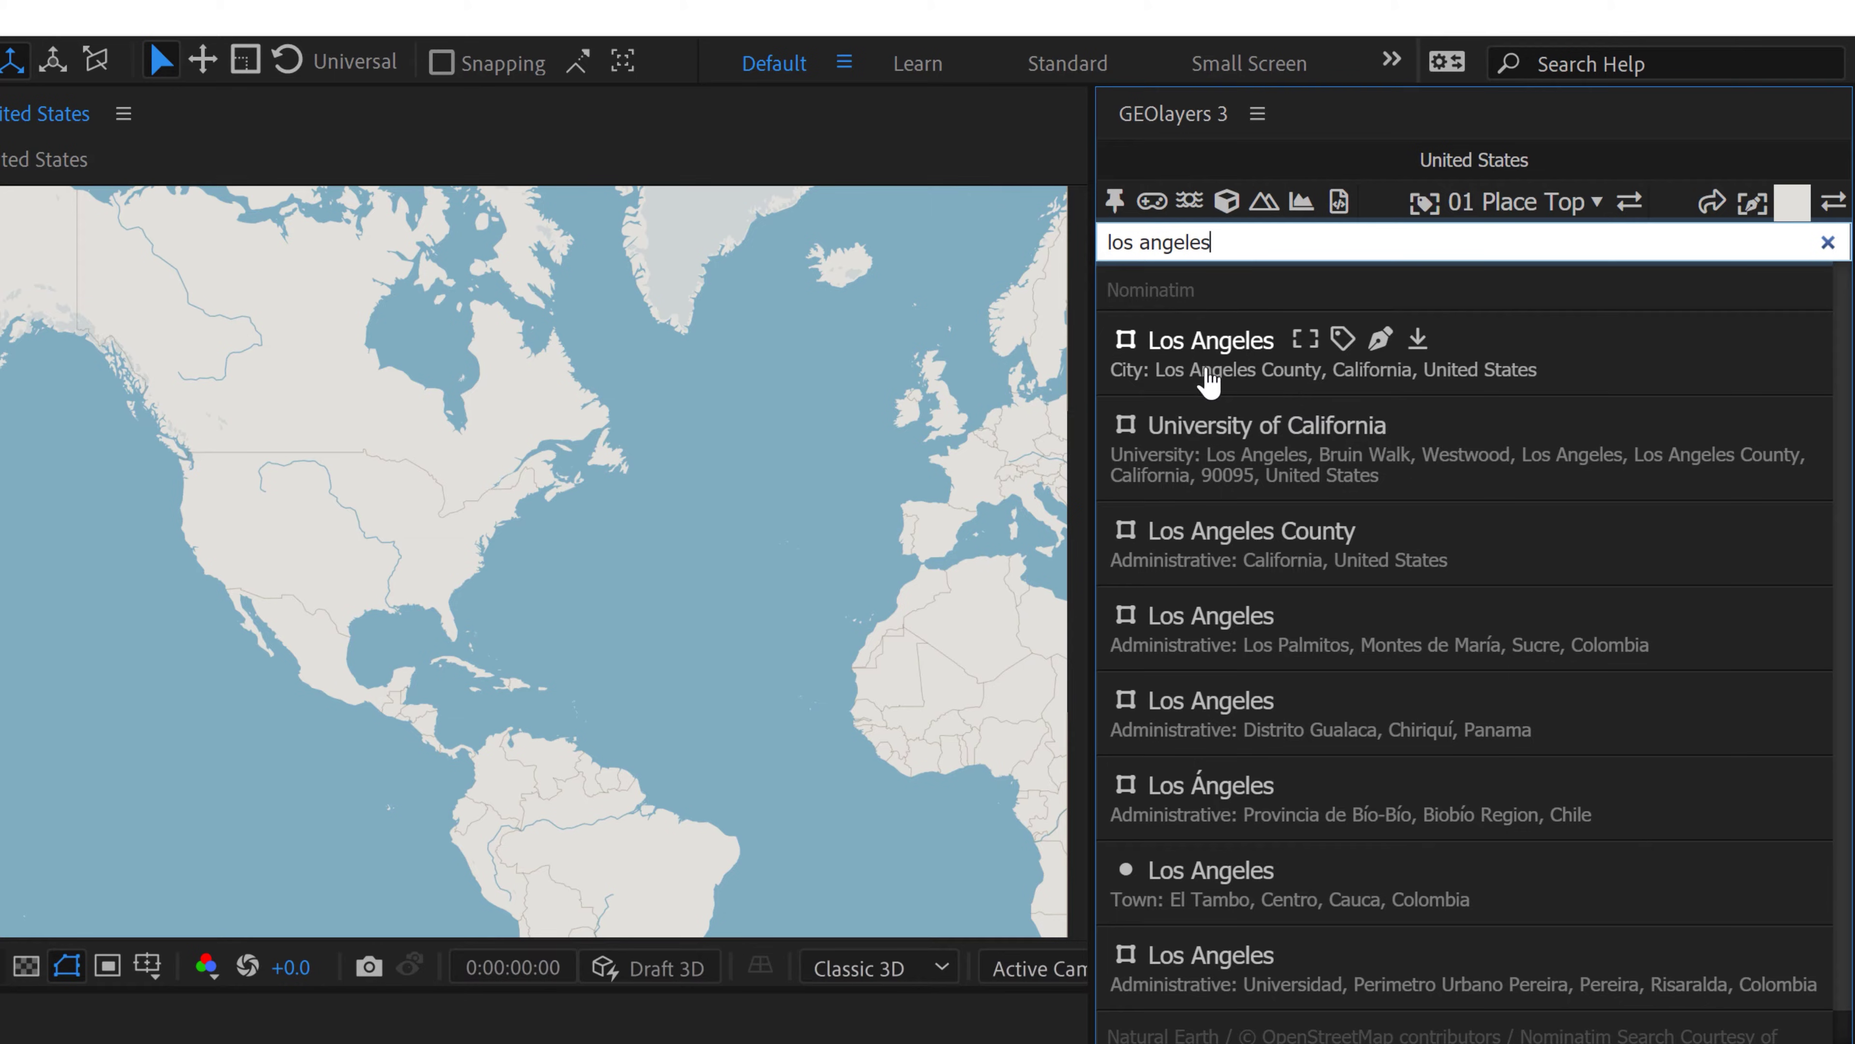
pyautogui.click(1420, 342)
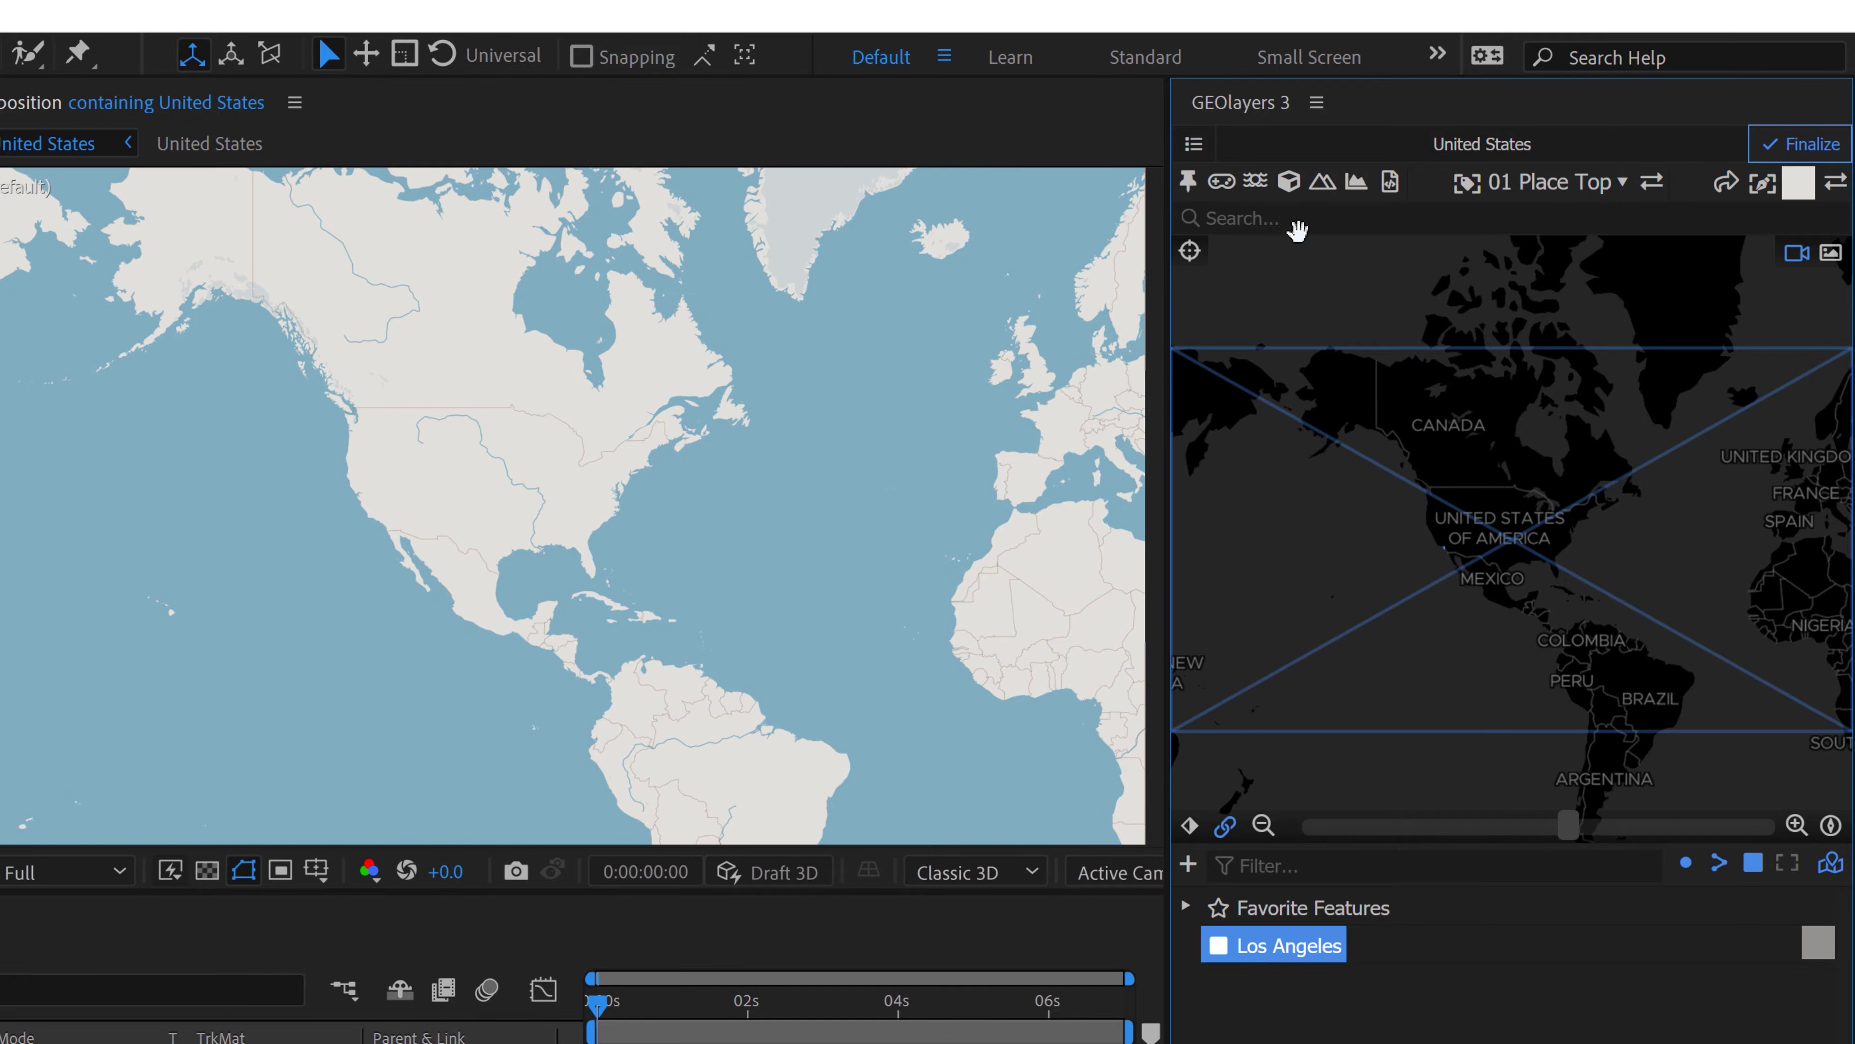
pyautogui.click(1287, 217)
pyautogui.write('nyc')
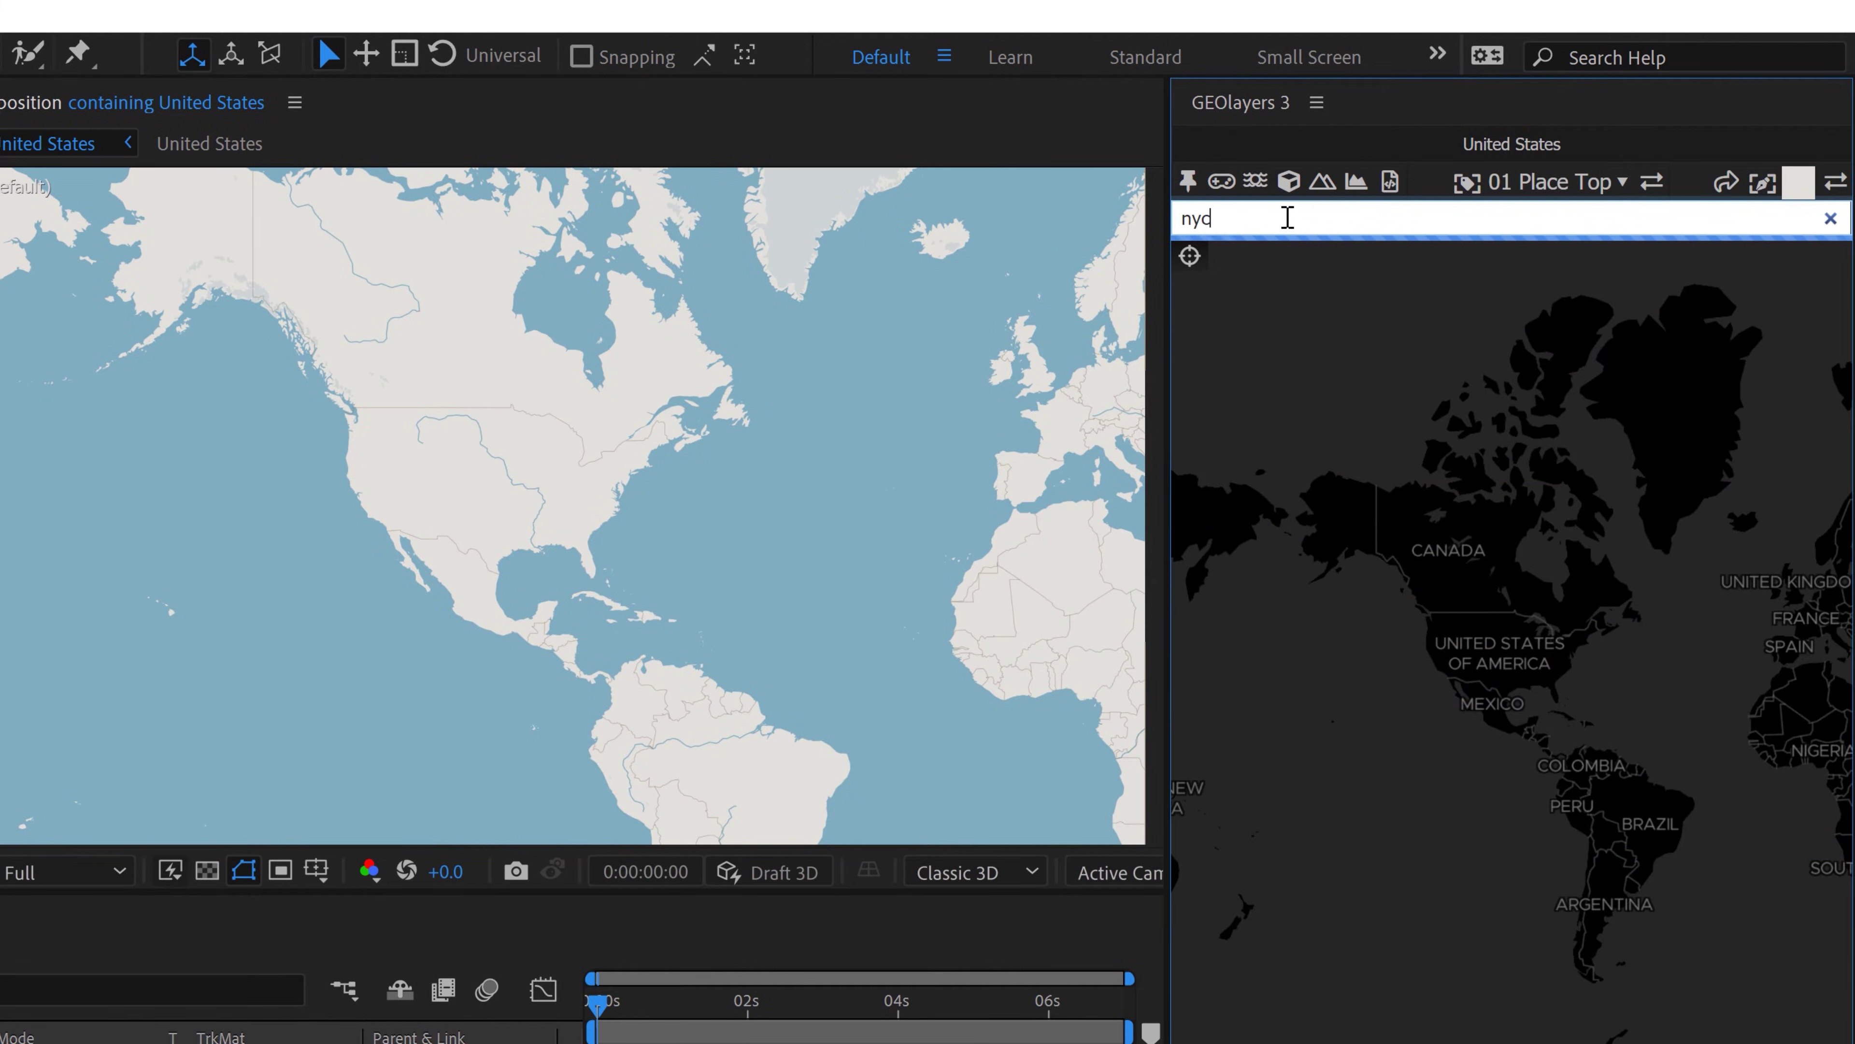
pyautogui.moveTo(1340, 306)
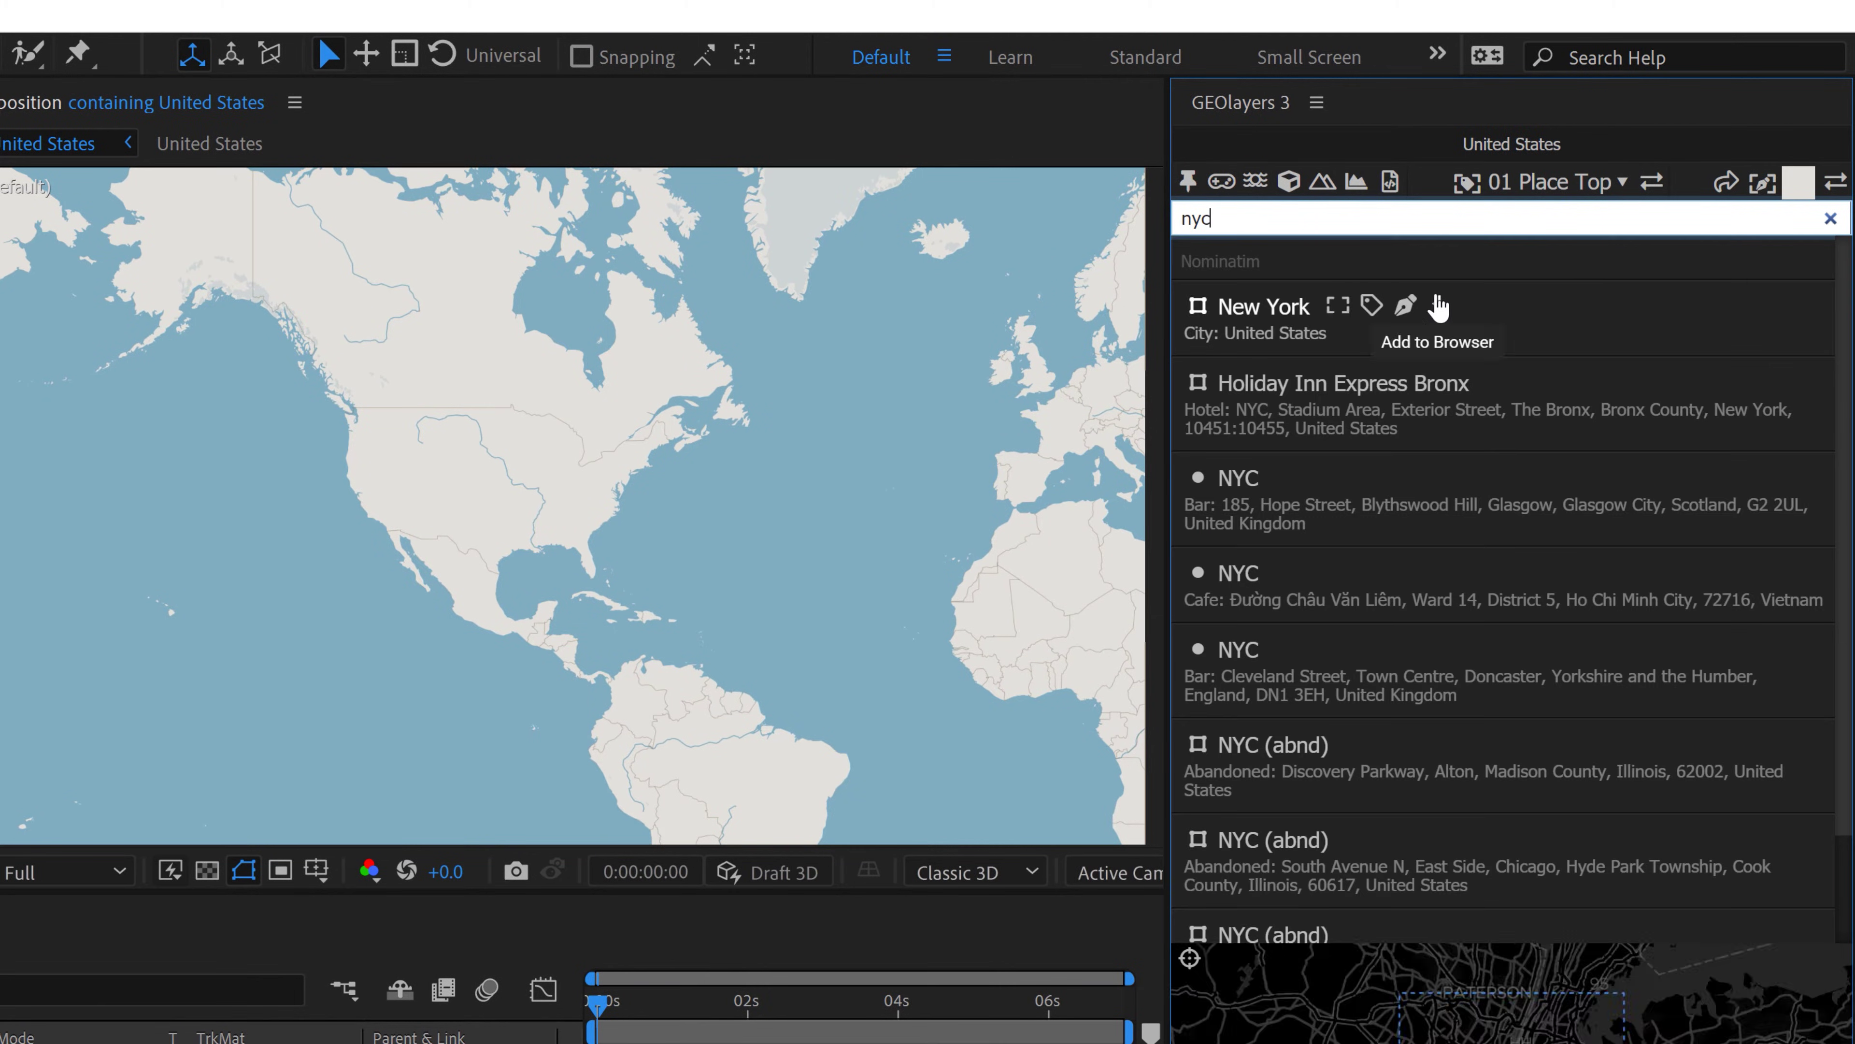
pyautogui.click(1439, 307)
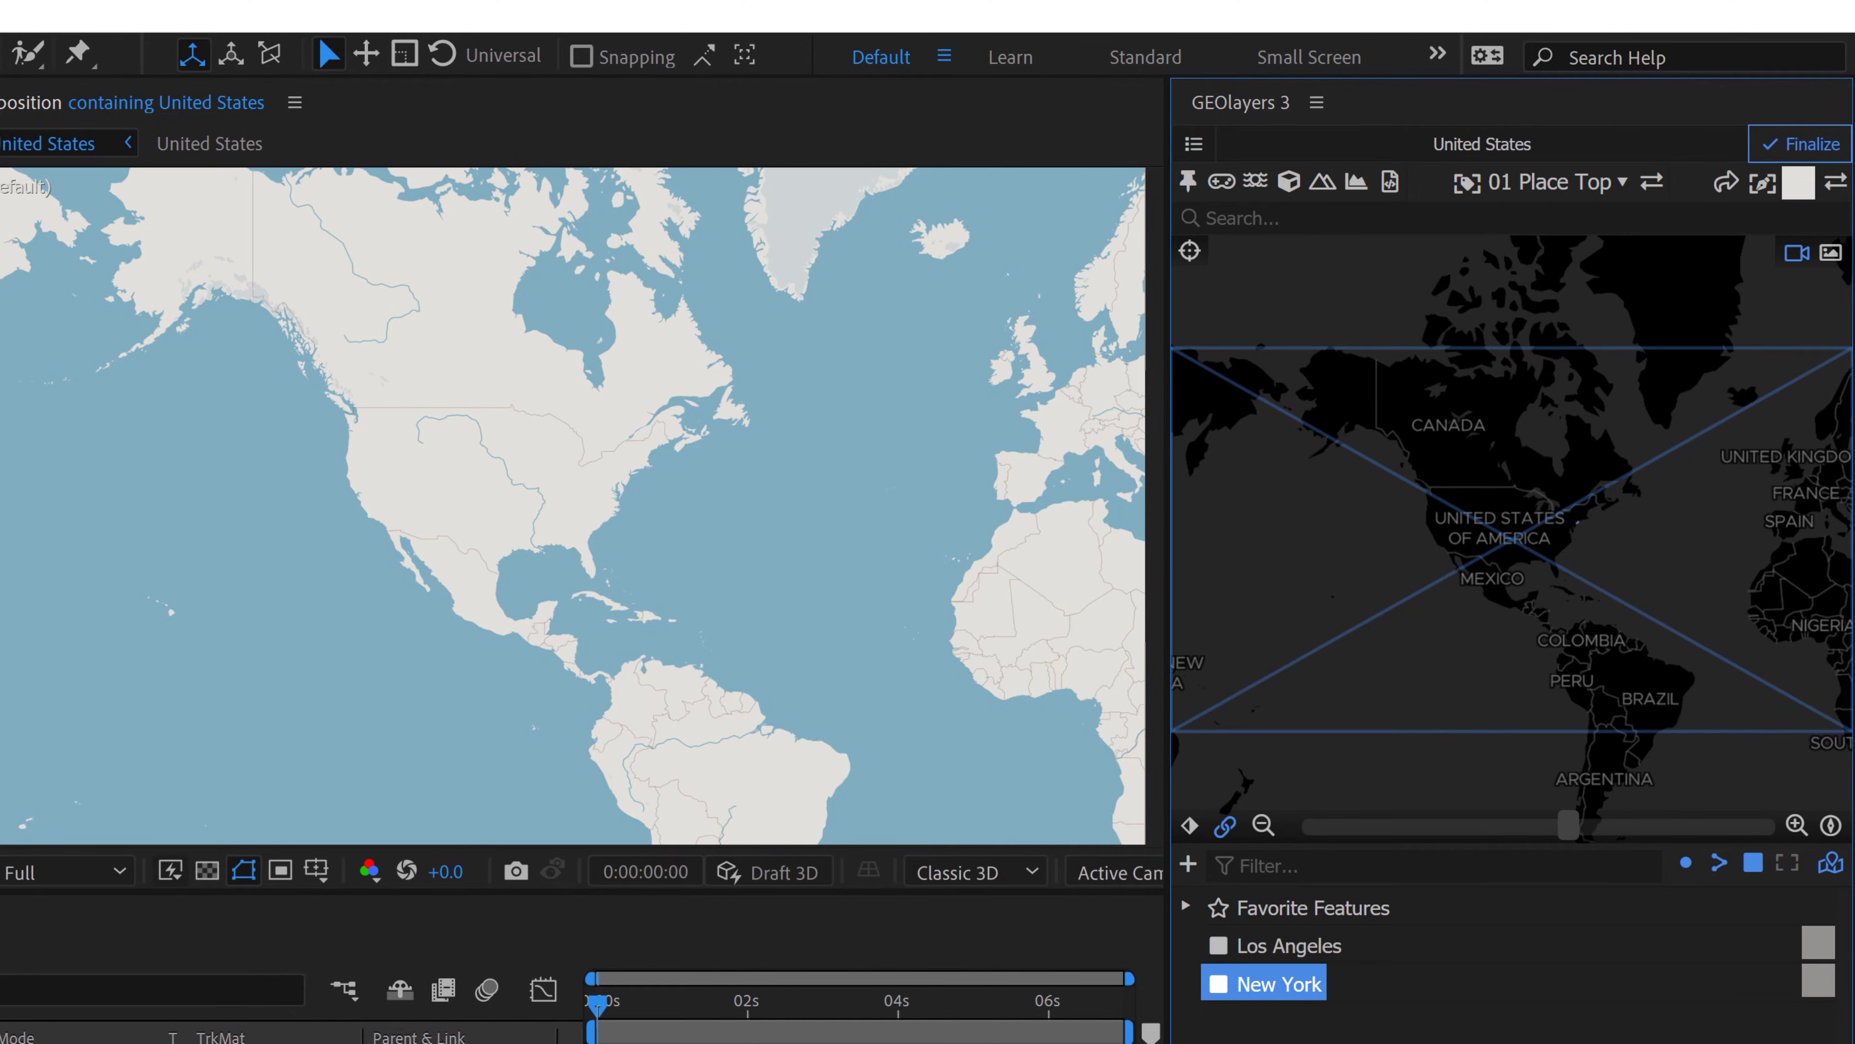
# Select Los Angeles and New York and connect them with a Car route
pyautogui.click(1283, 946)
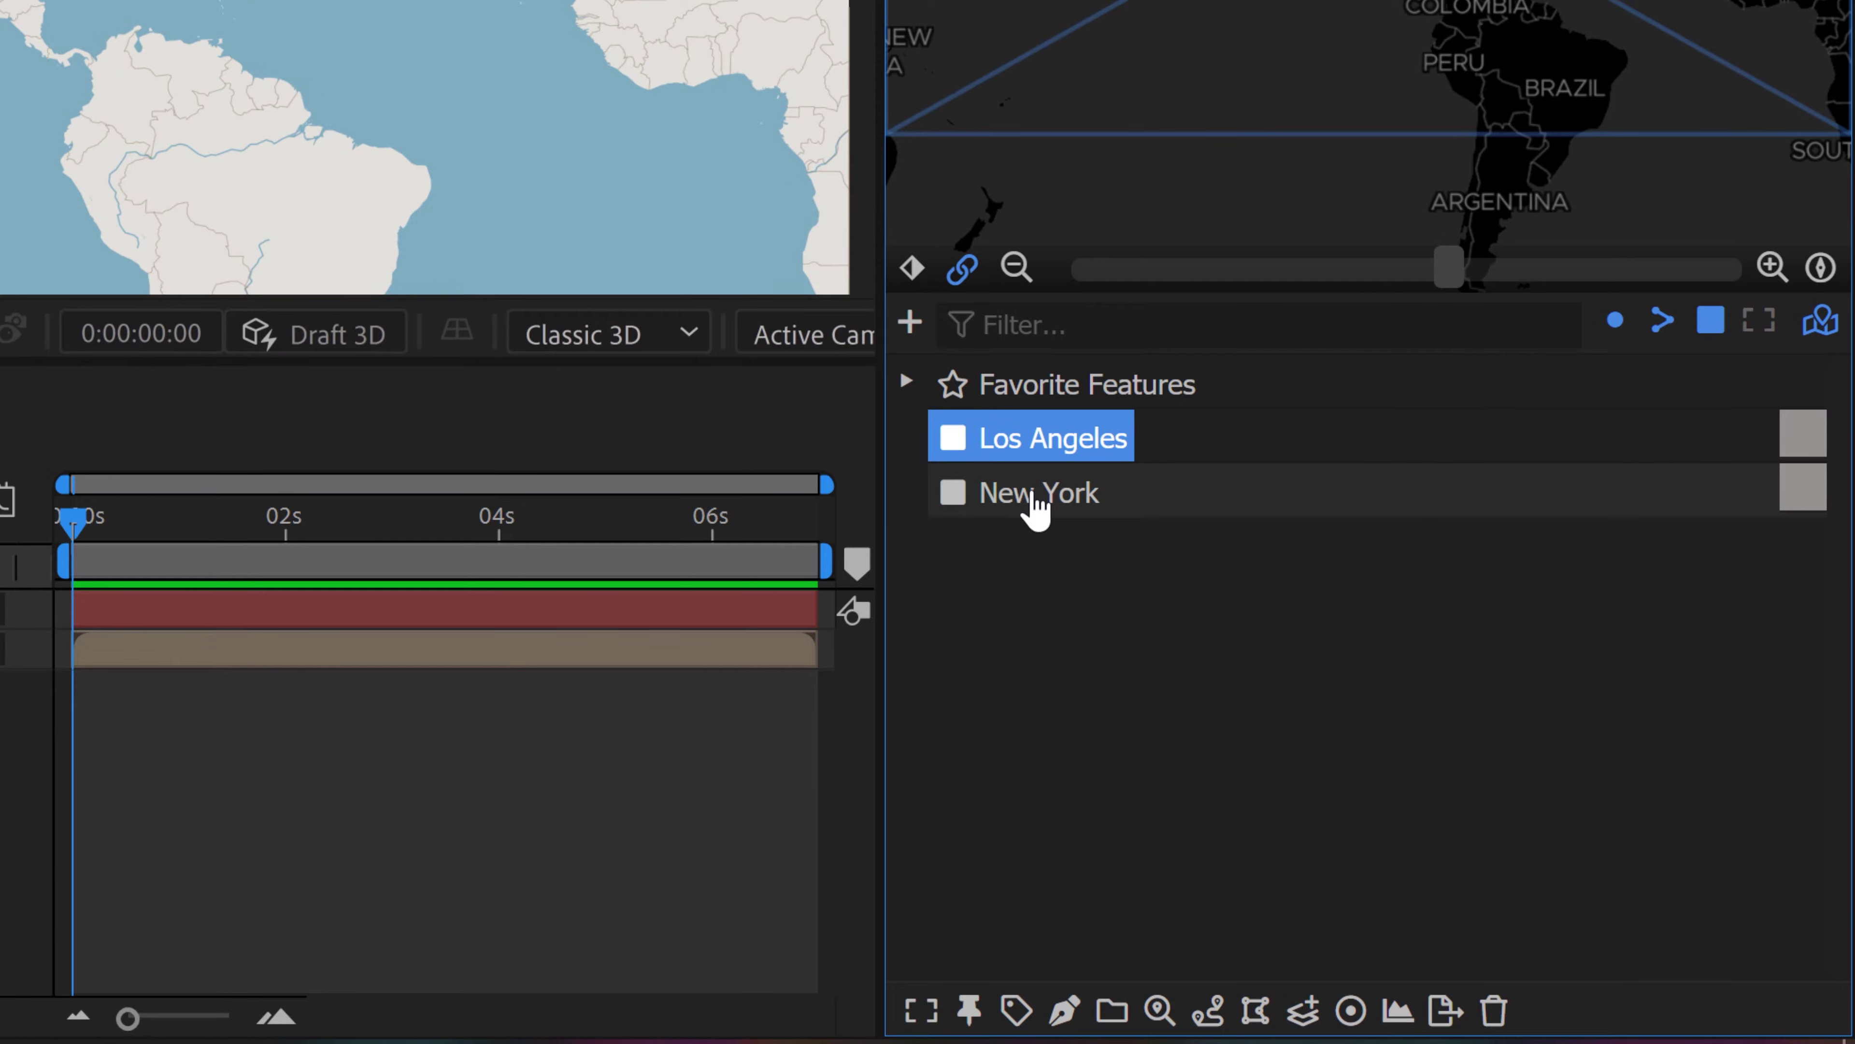
pyautogui.keyDown('shift'); pyautogui.click(1036, 503); pyautogui.keyUp('shift')
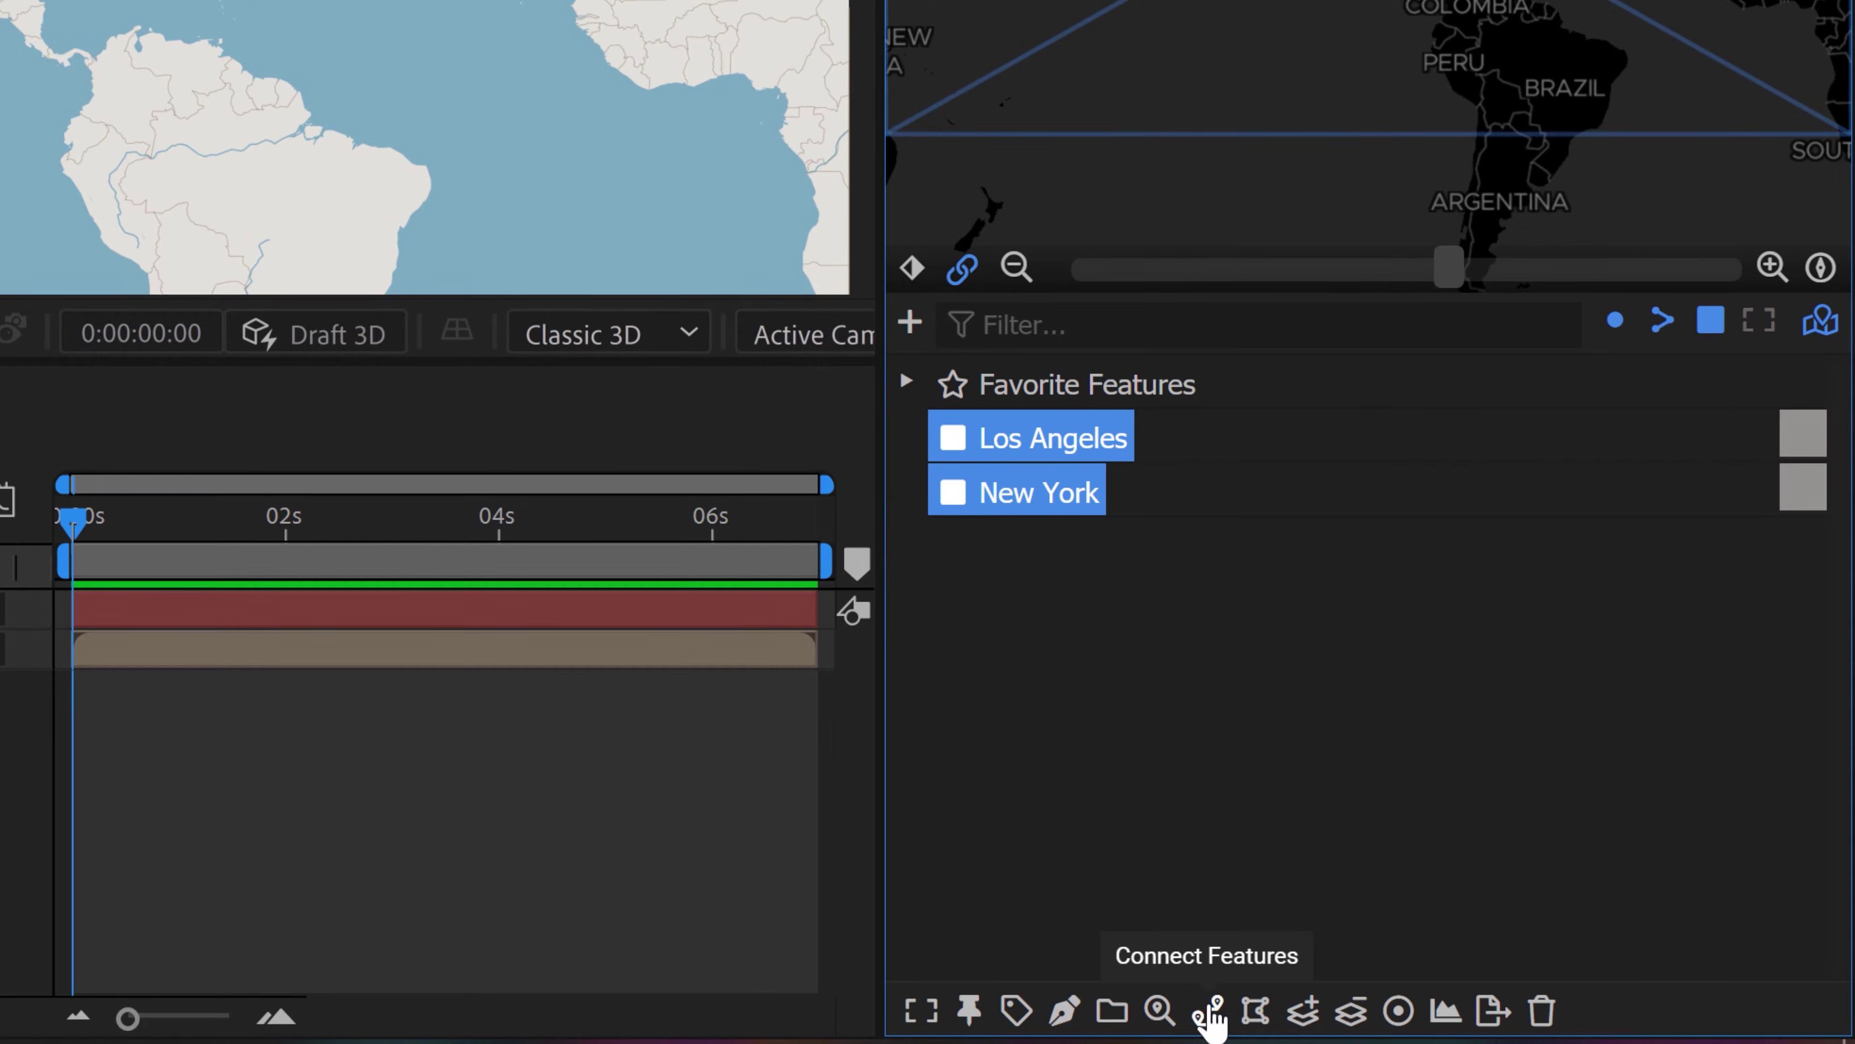
pyautogui.click(1210, 1013)
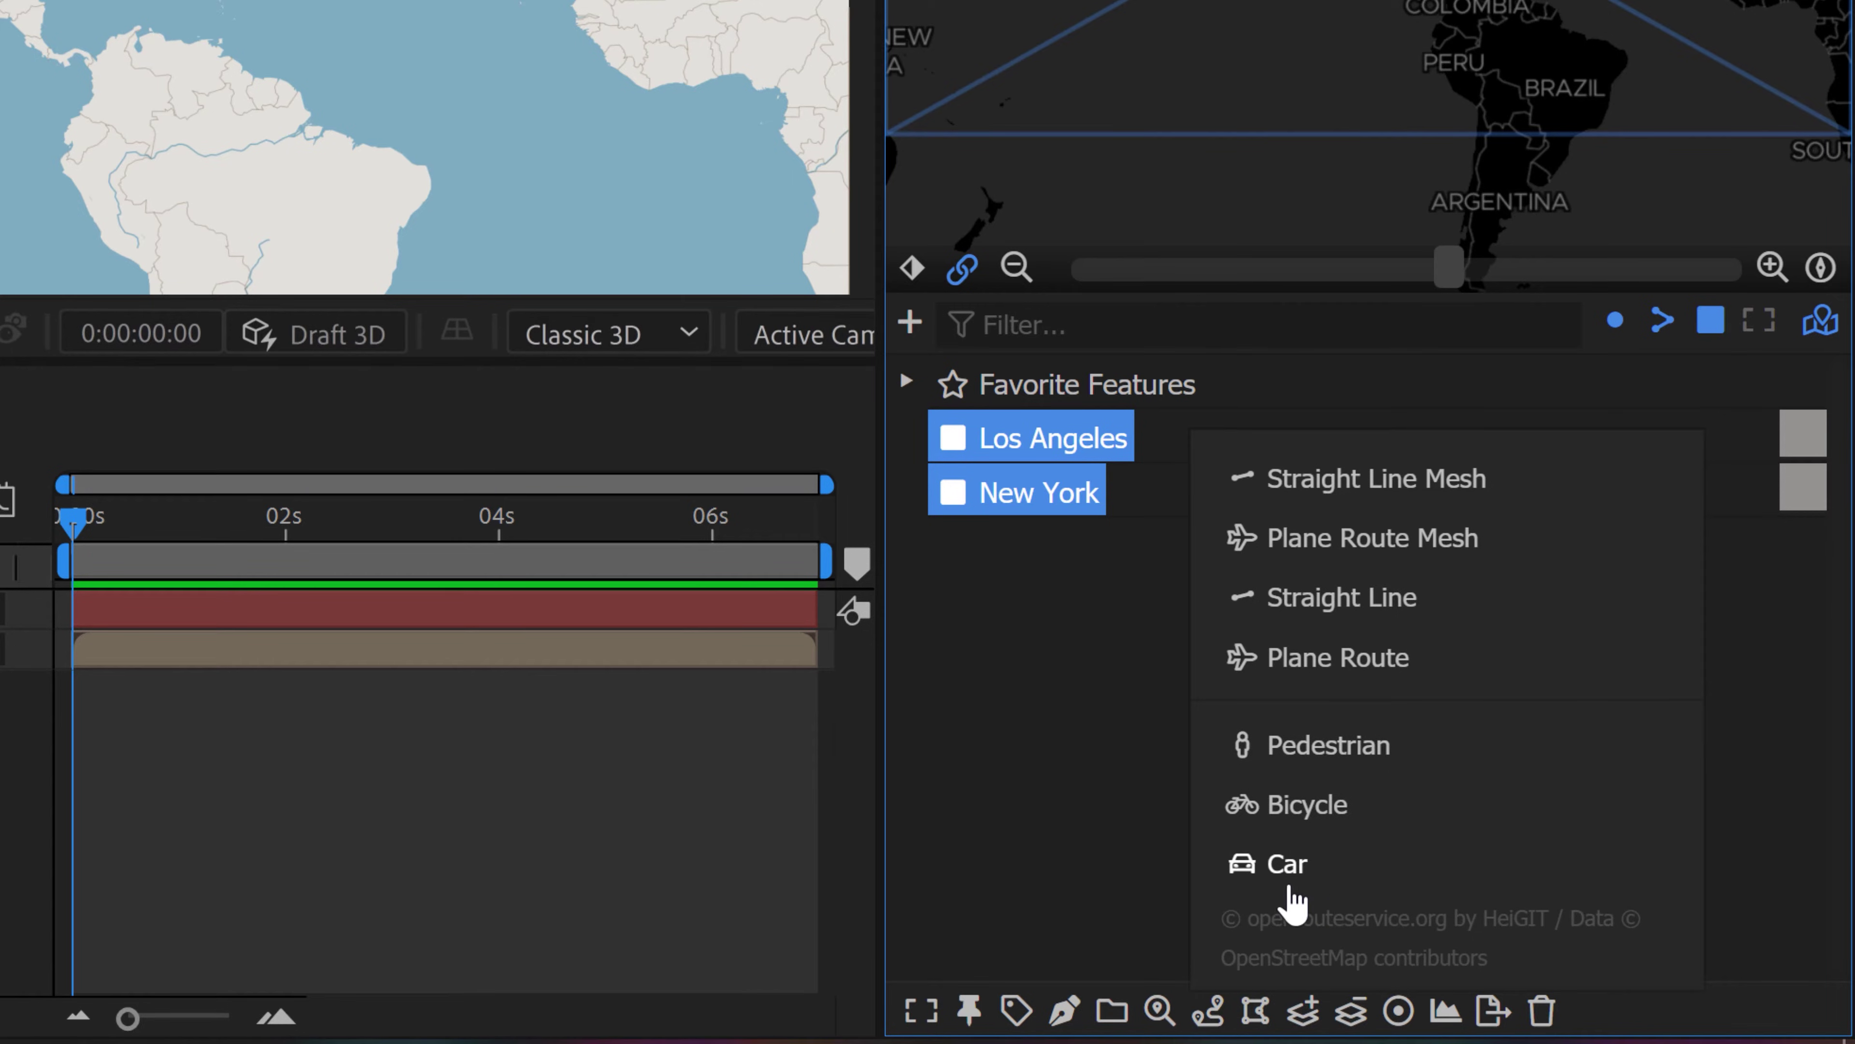
pyautogui.click(1289, 870)
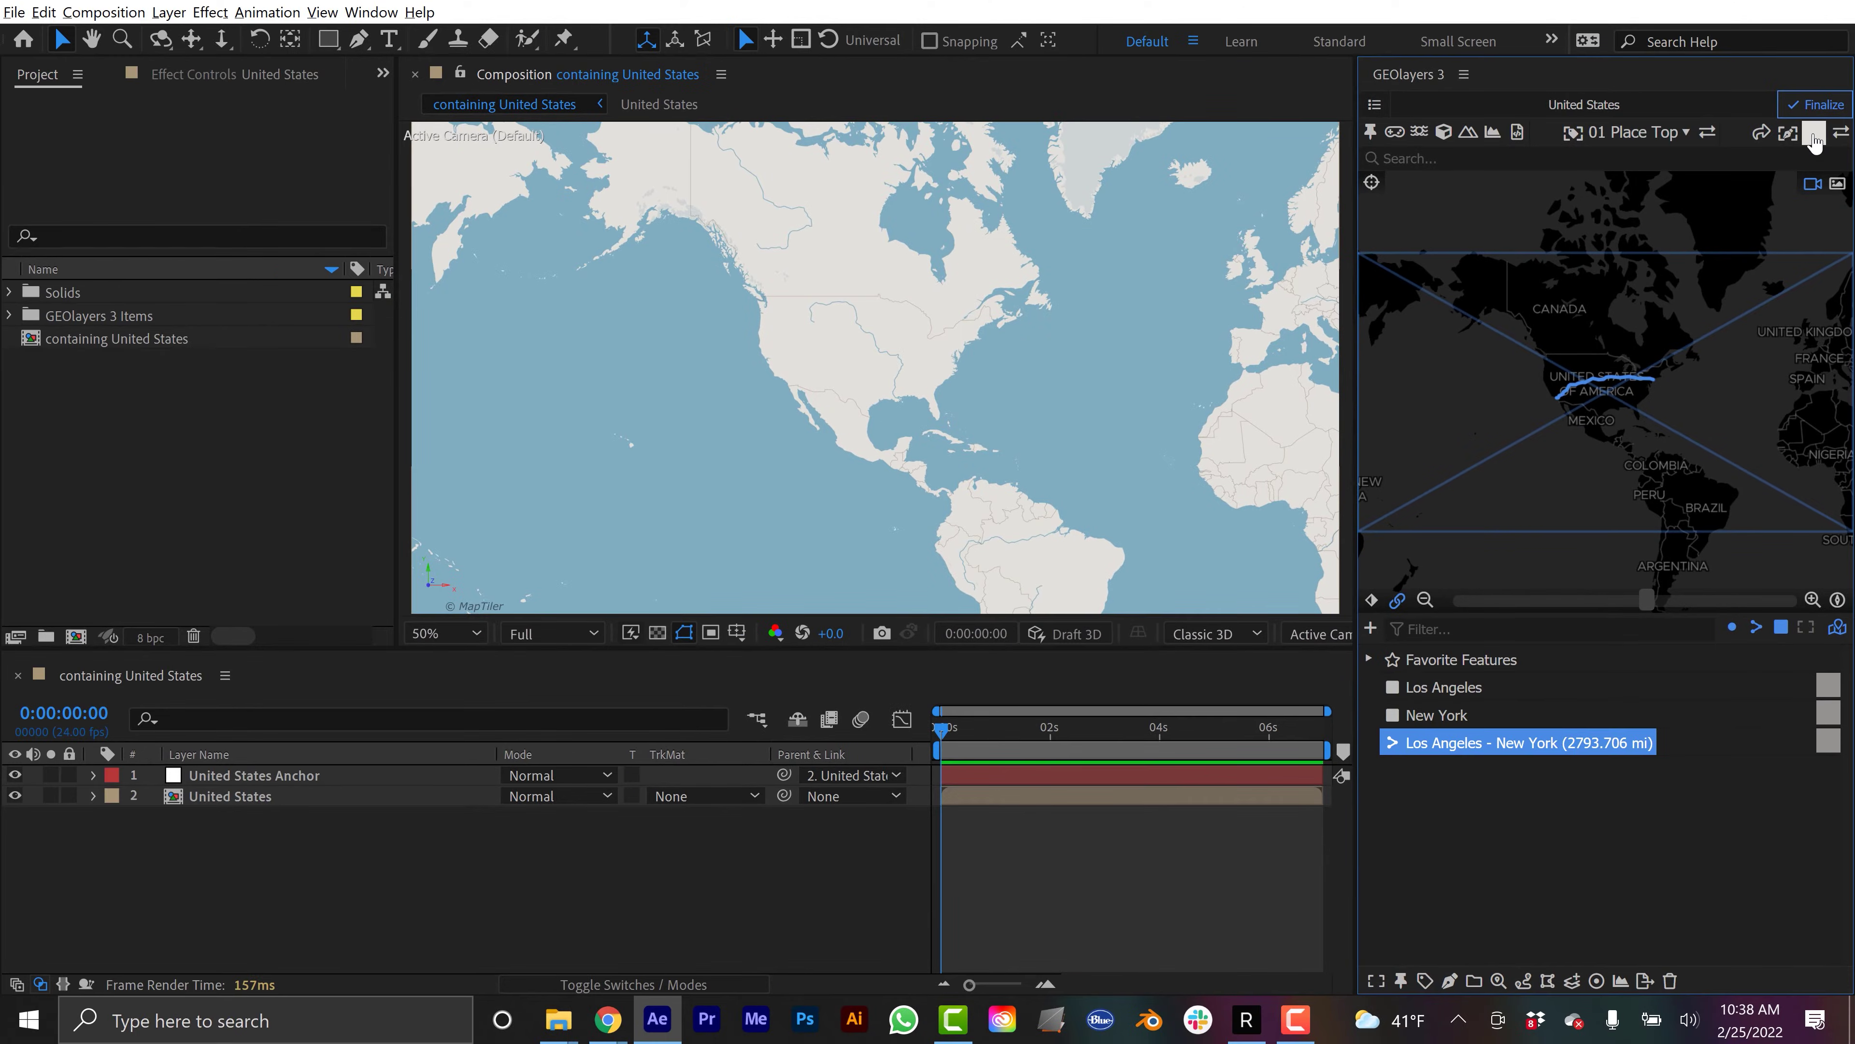
# Apply the dark style preset to the Los Angeles, New York and route features
pyautogui.click(1815, 136)
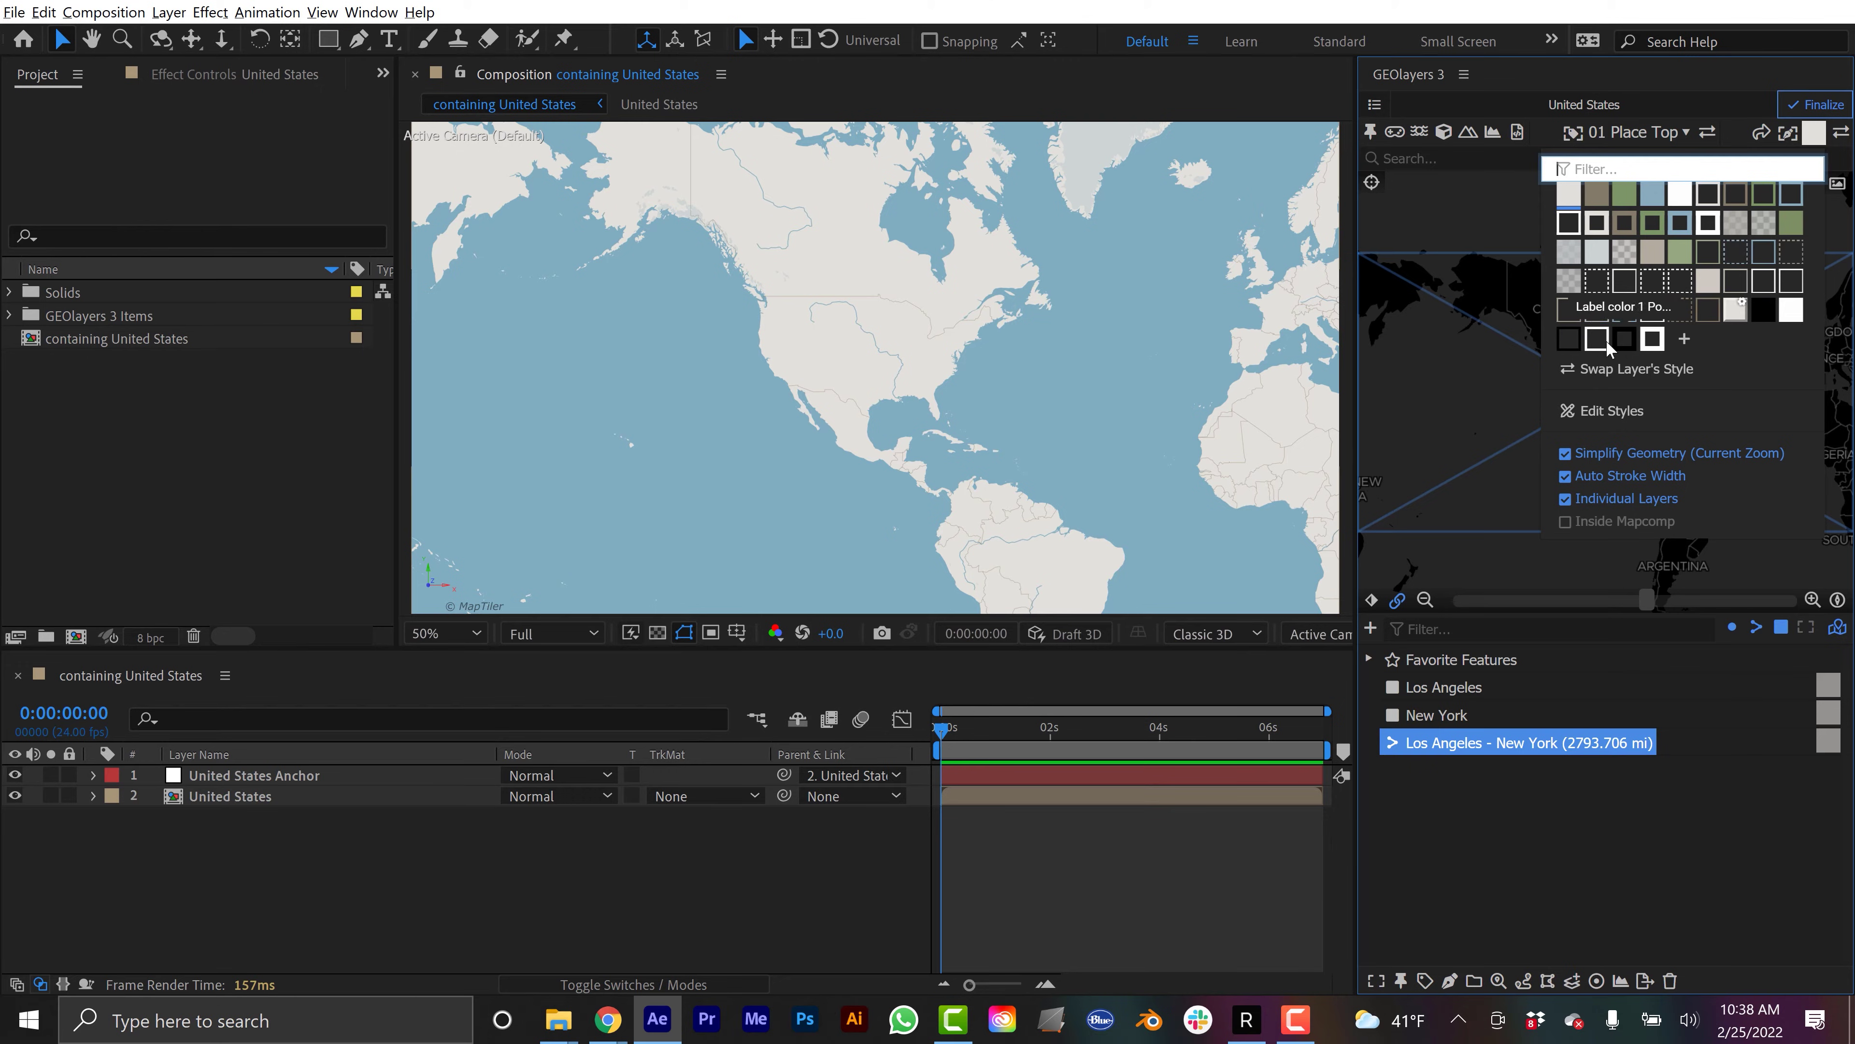
pyautogui.click(1569, 340)
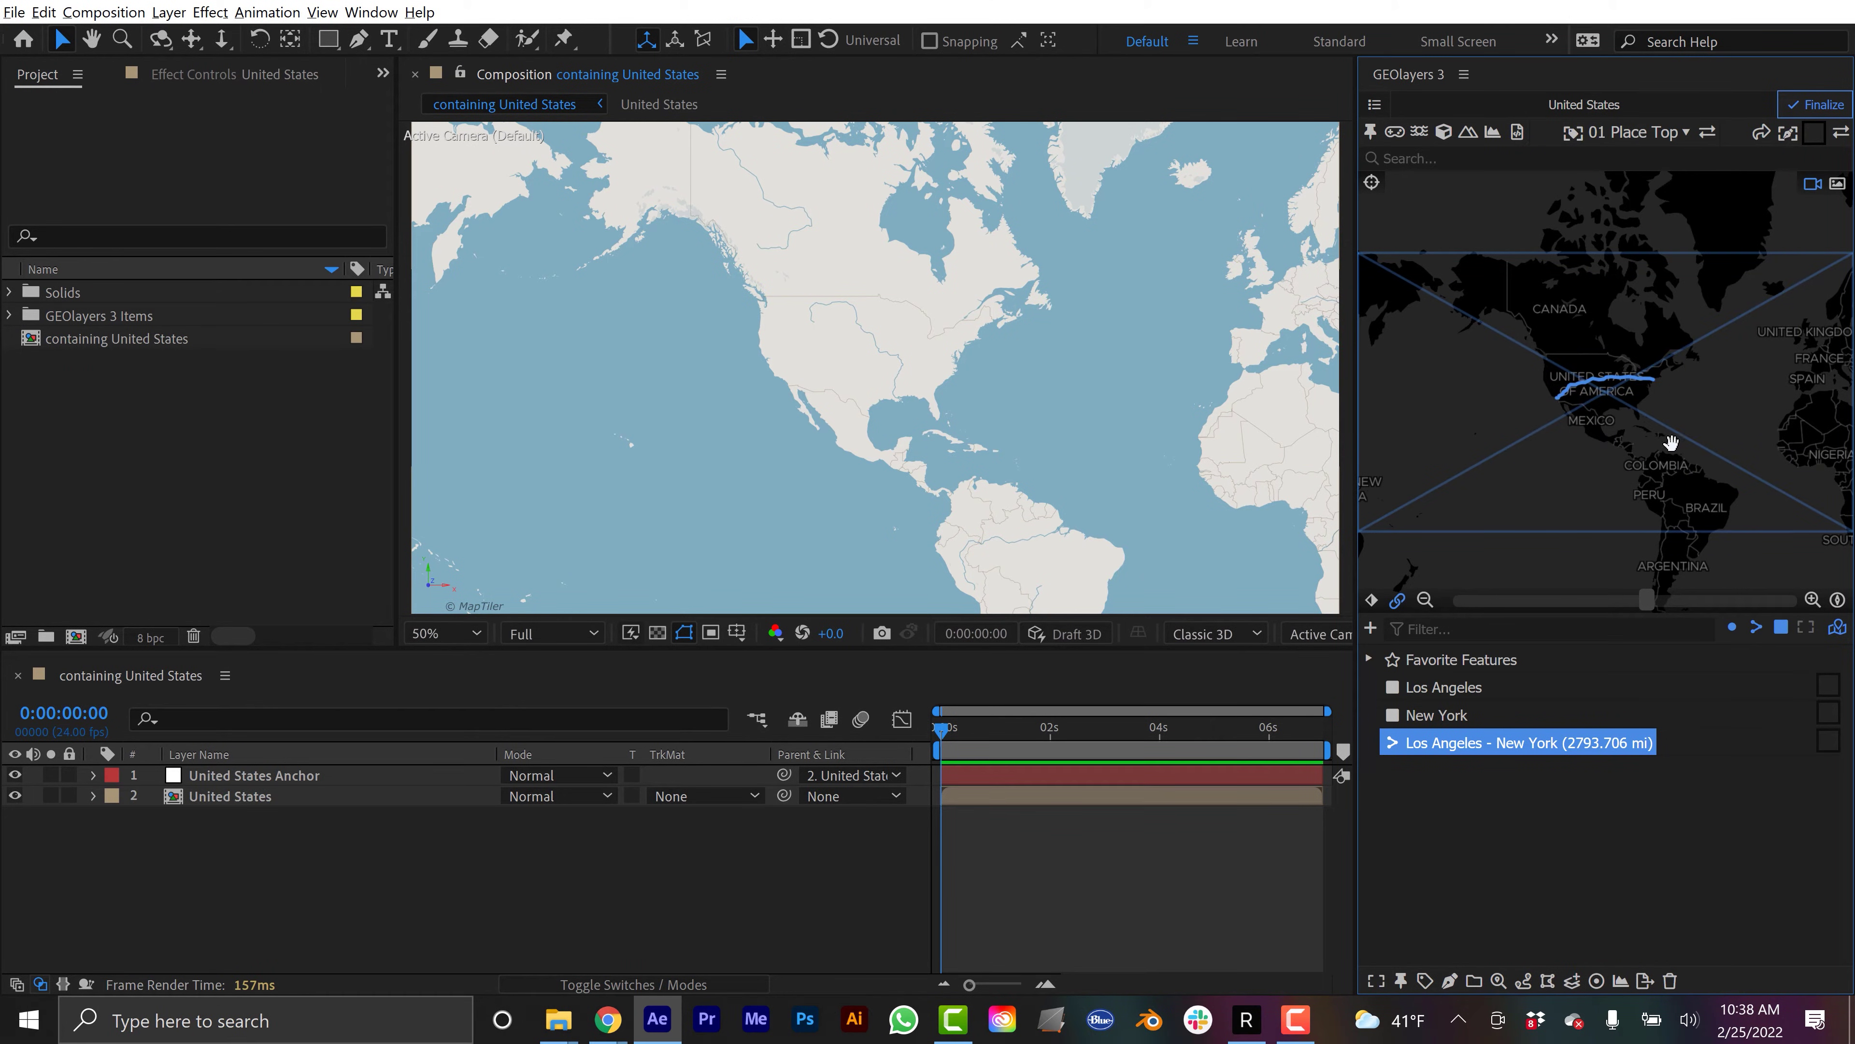
pyautogui.click(1814, 133)
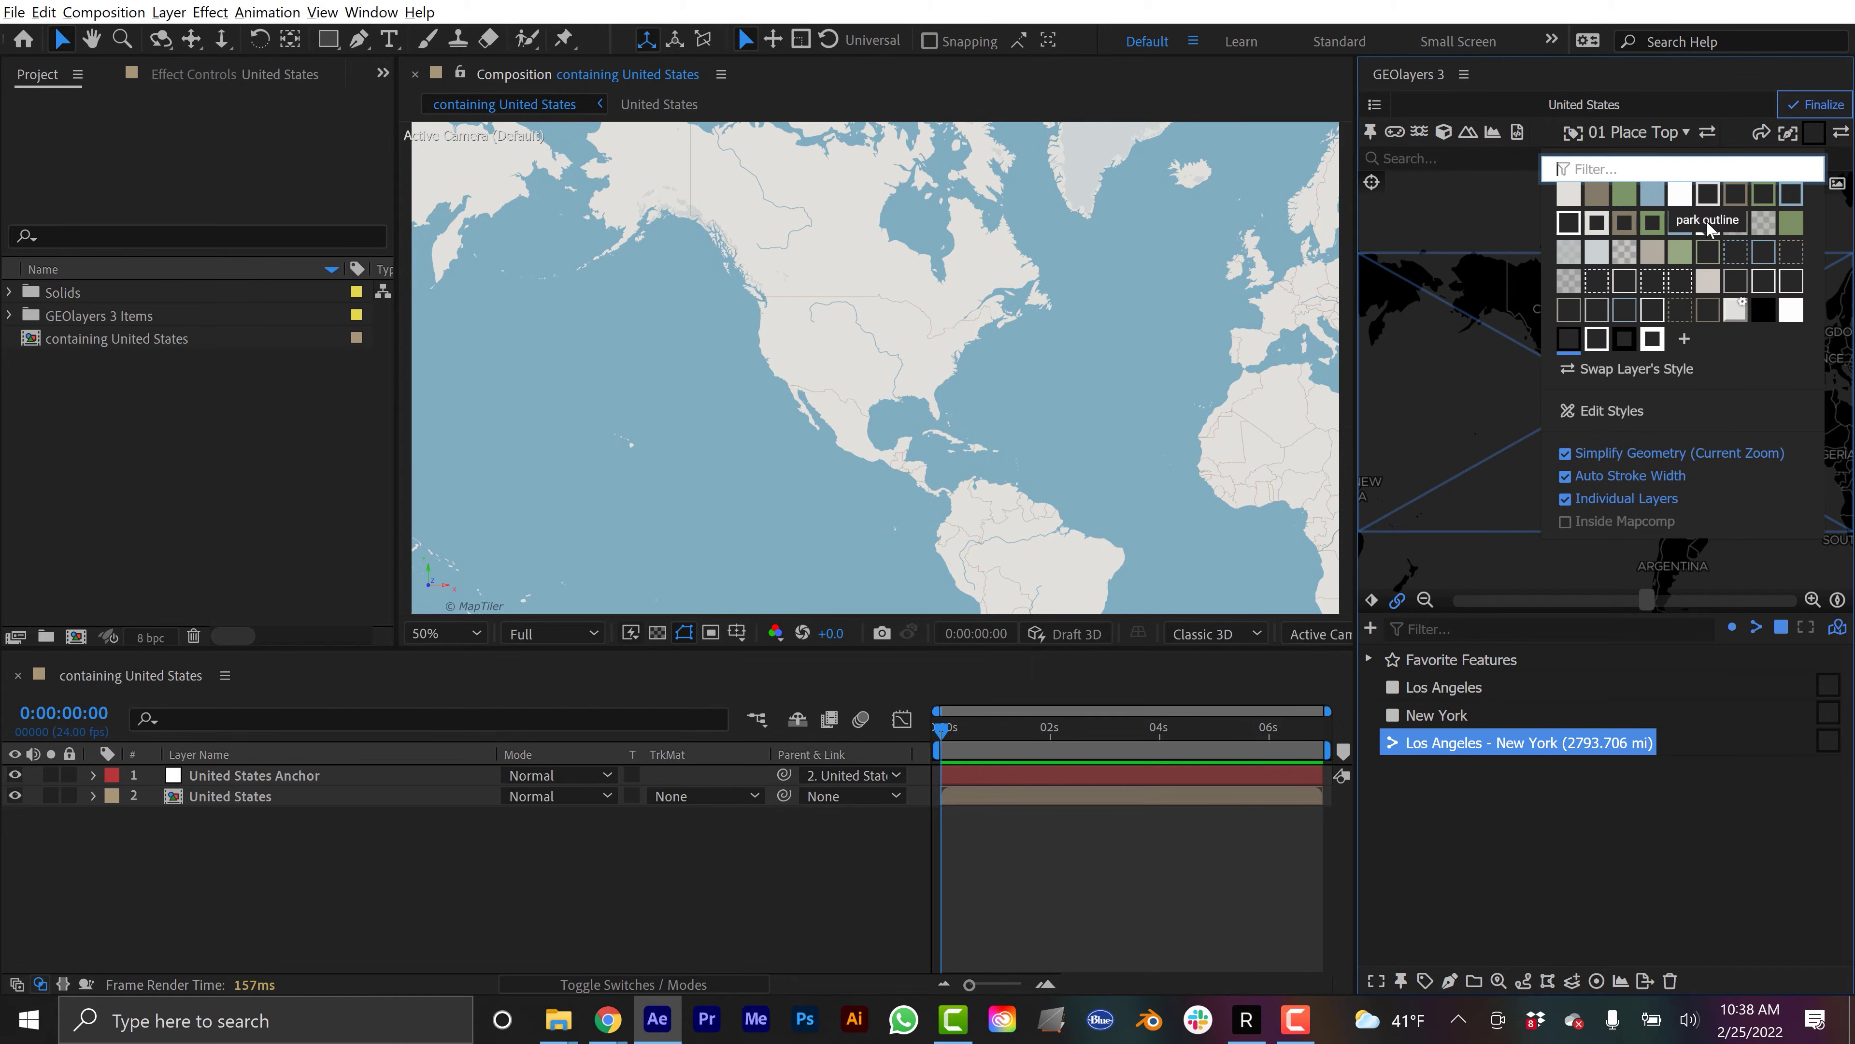
pyautogui.click(1817, 138)
pyautogui.click(1450, 981)
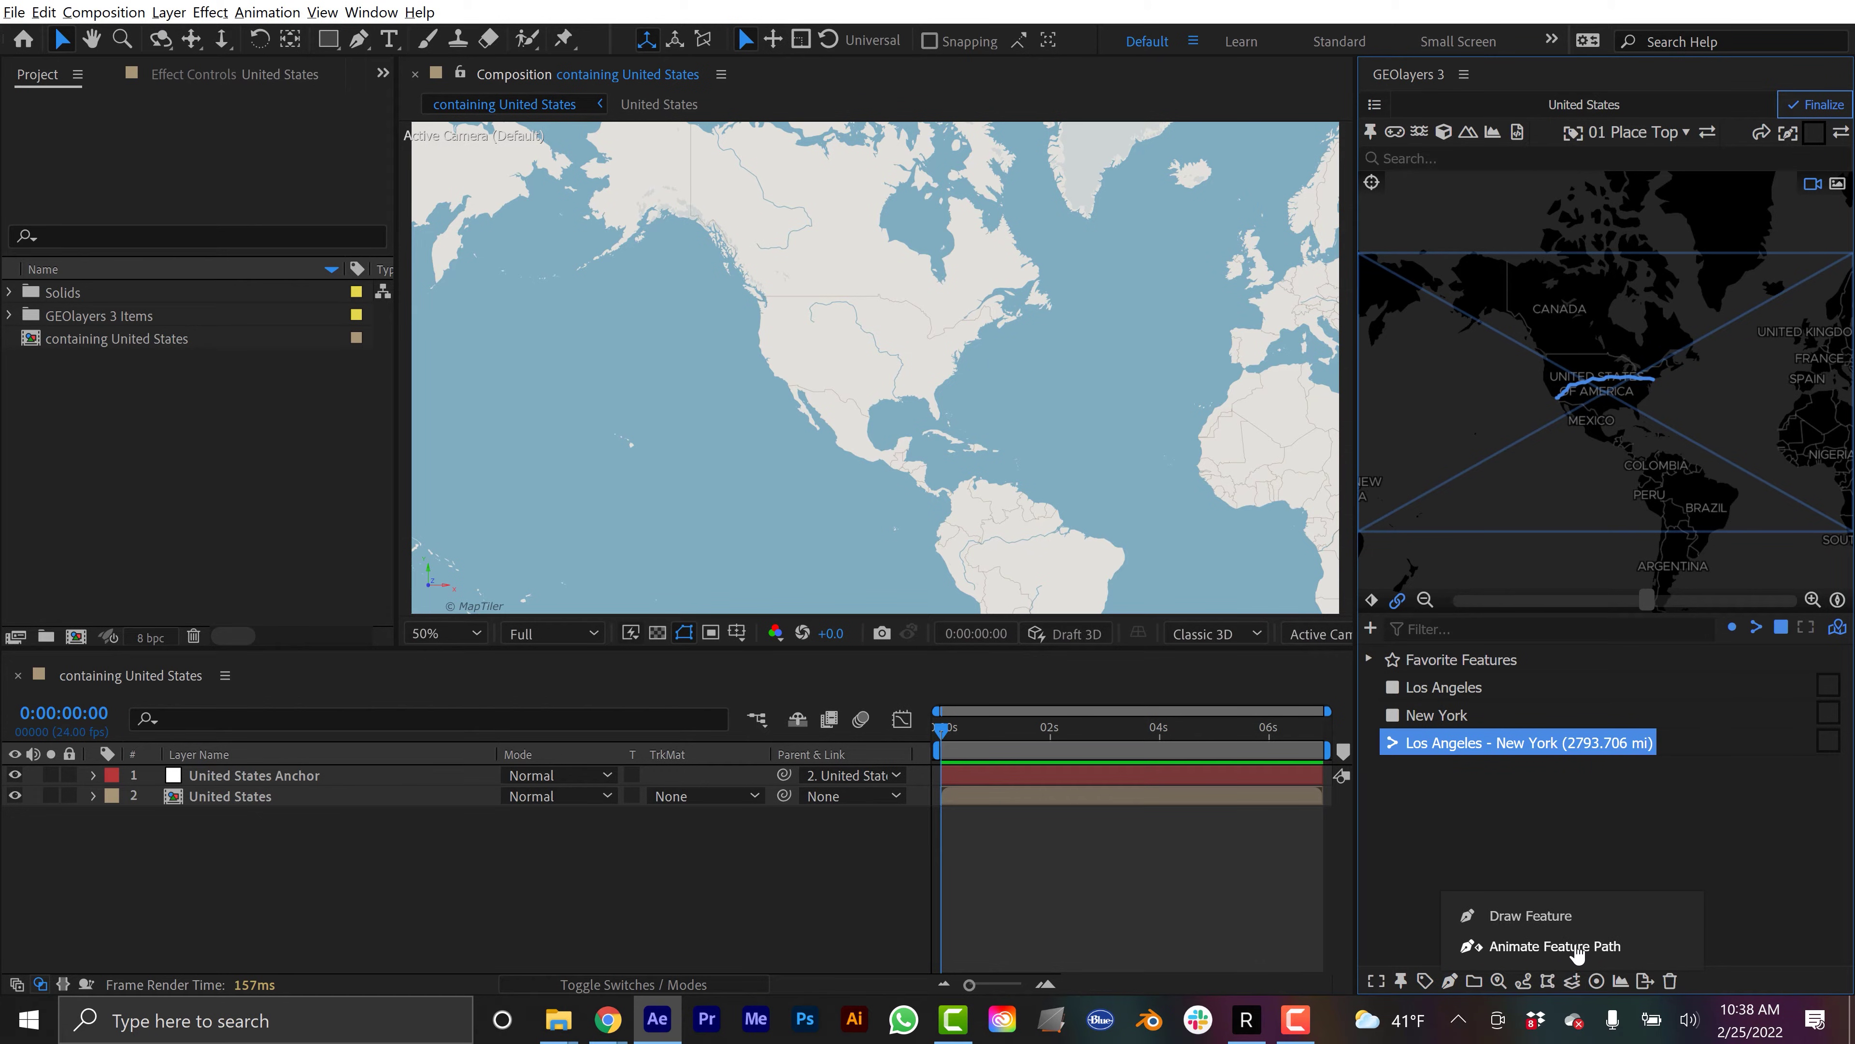
# Create the route's path animation and preview it drawing on across the map
pyautogui.click(1520, 947)
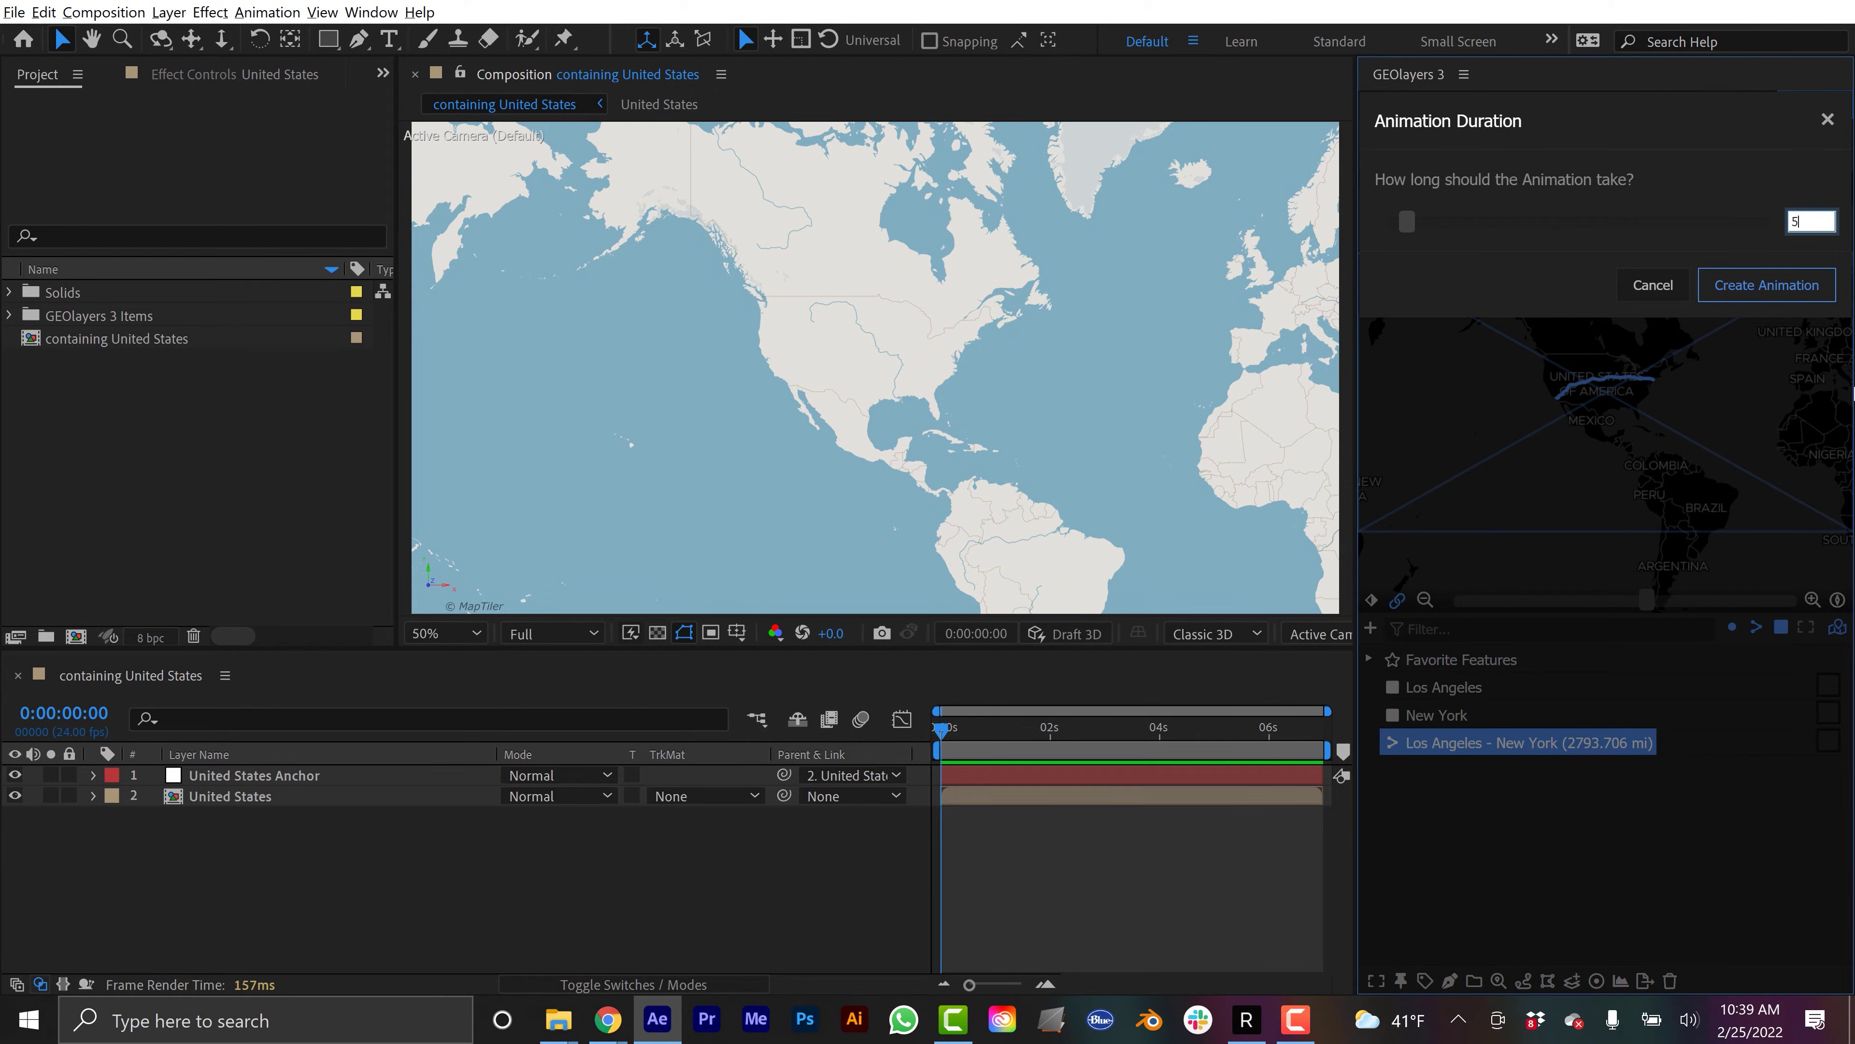
pyautogui.click(1746, 290)
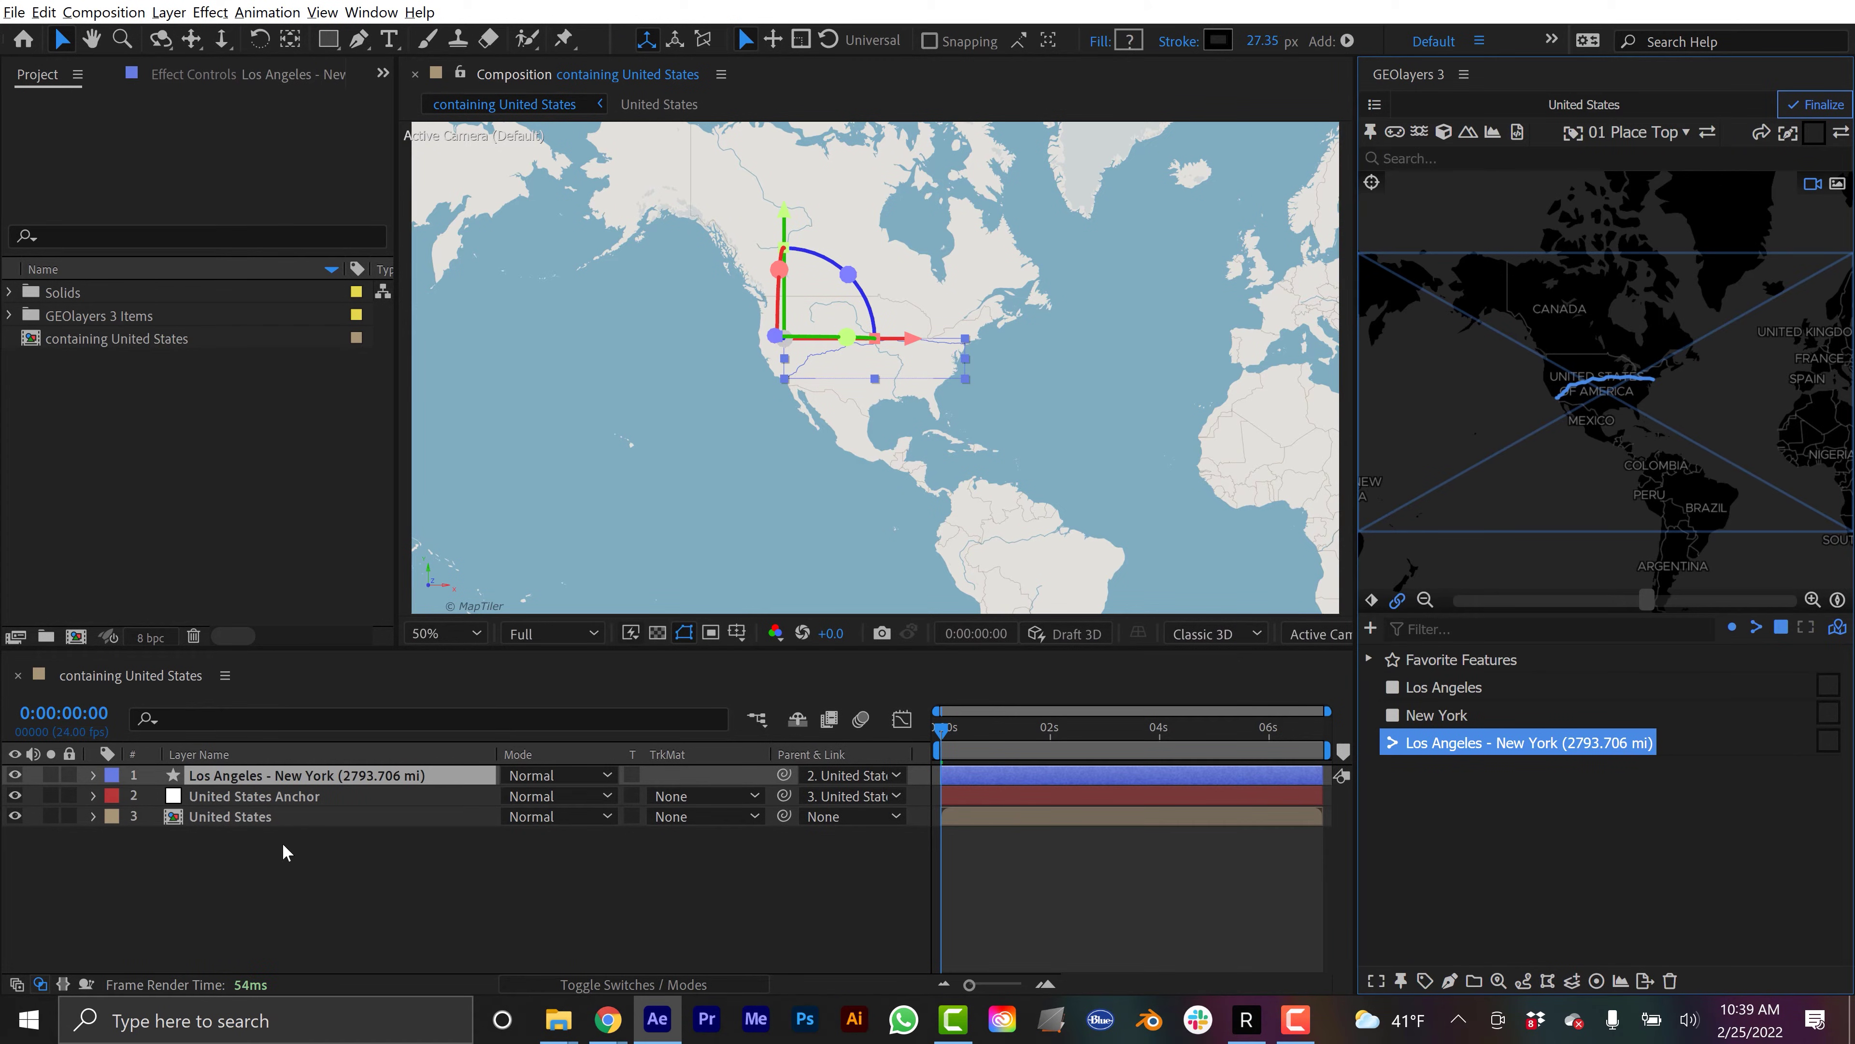
pyautogui.click(273, 863)
pyautogui.press('space')
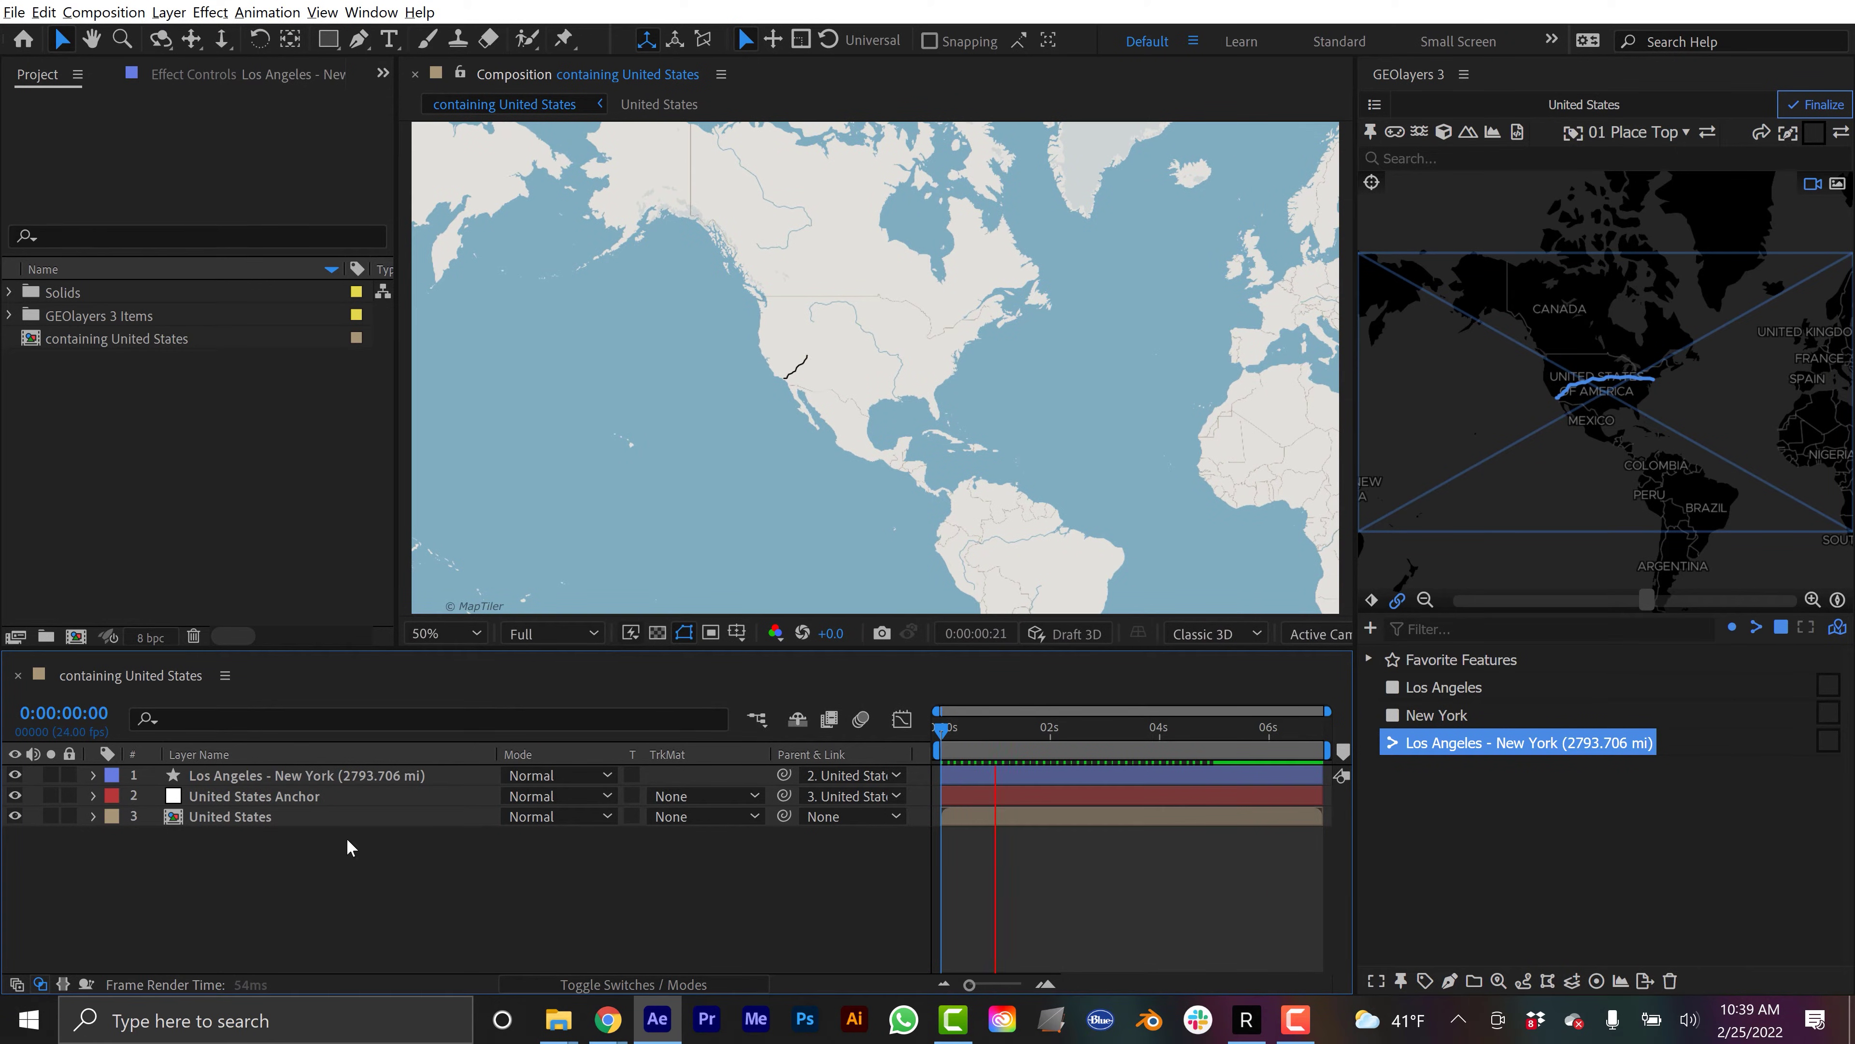
pyautogui.press('space')
# Apply Easy Ease to both End keyframes, lengthen the final ease in the Graph Editor, and preview
pyautogui.press('u')
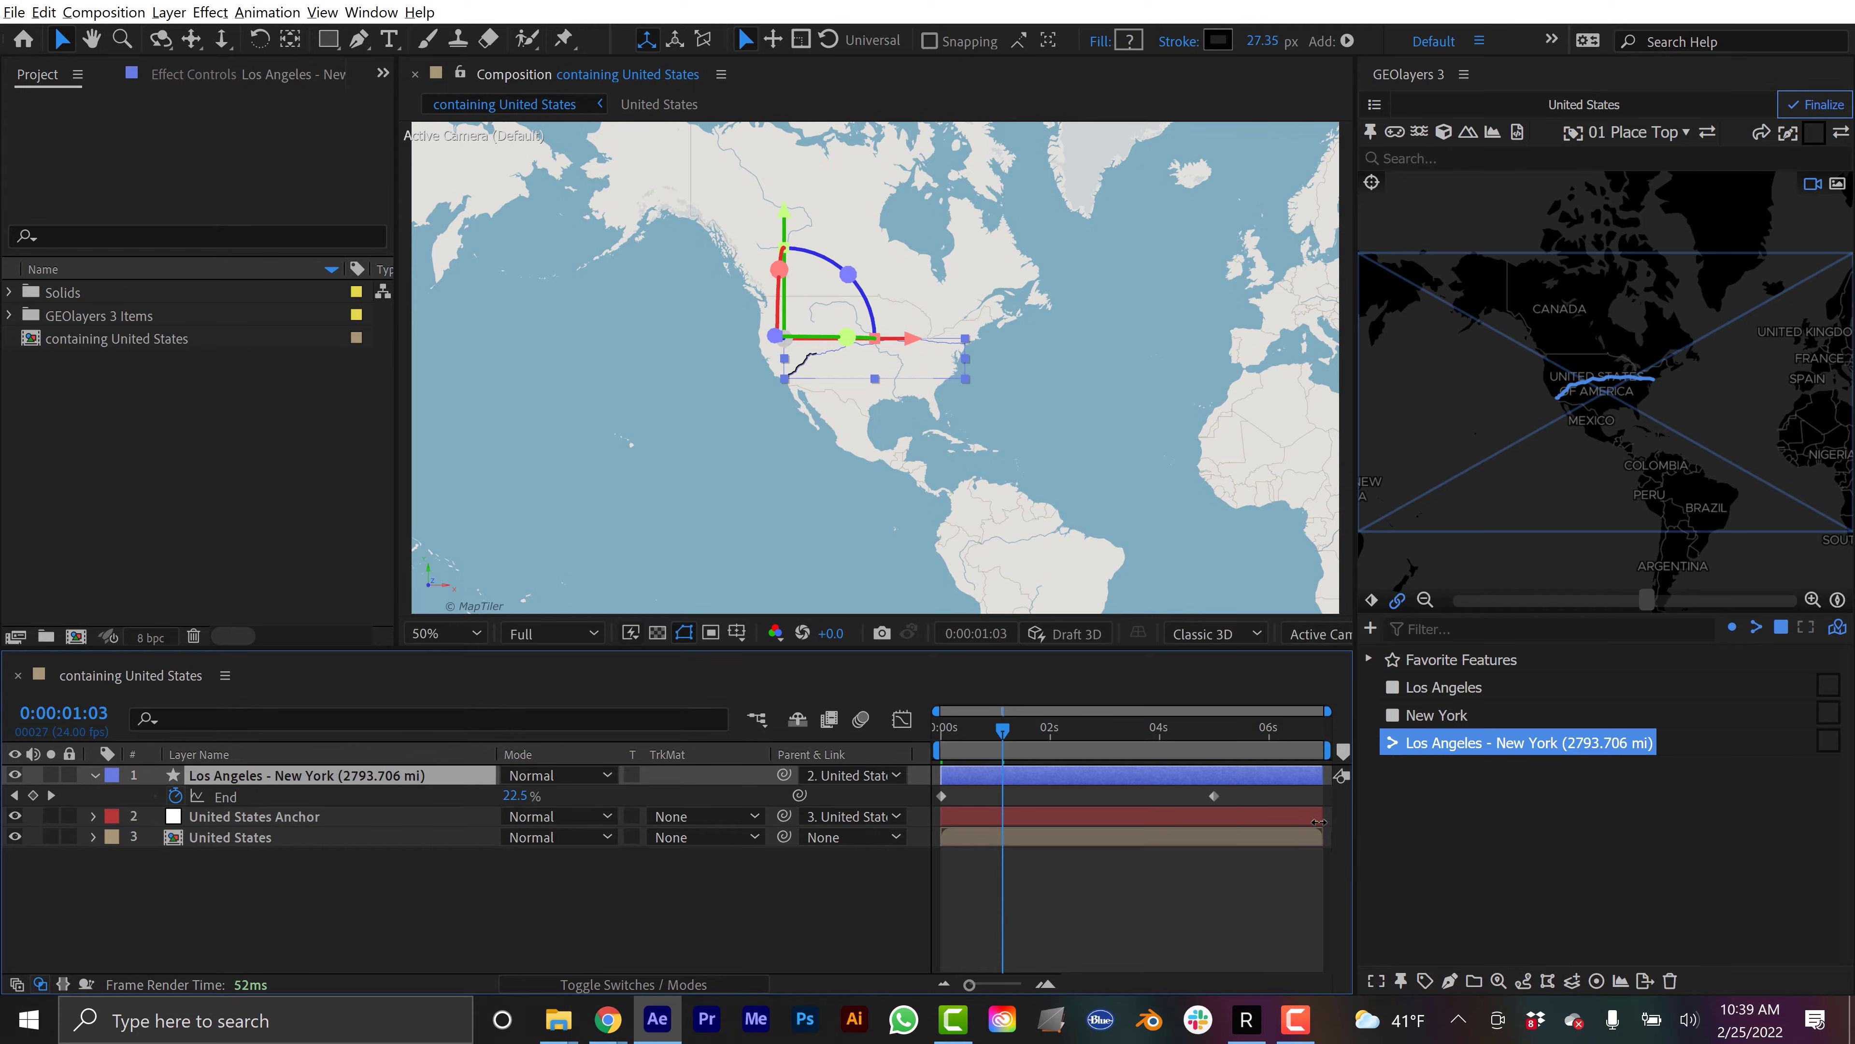
pyautogui.moveTo(1241, 792); pyautogui.dragTo(931, 801)
pyautogui.rightClick(940, 797)
pyautogui.moveTo(1052, 776)
pyautogui.click(1272, 845)
pyautogui.click(903, 719)
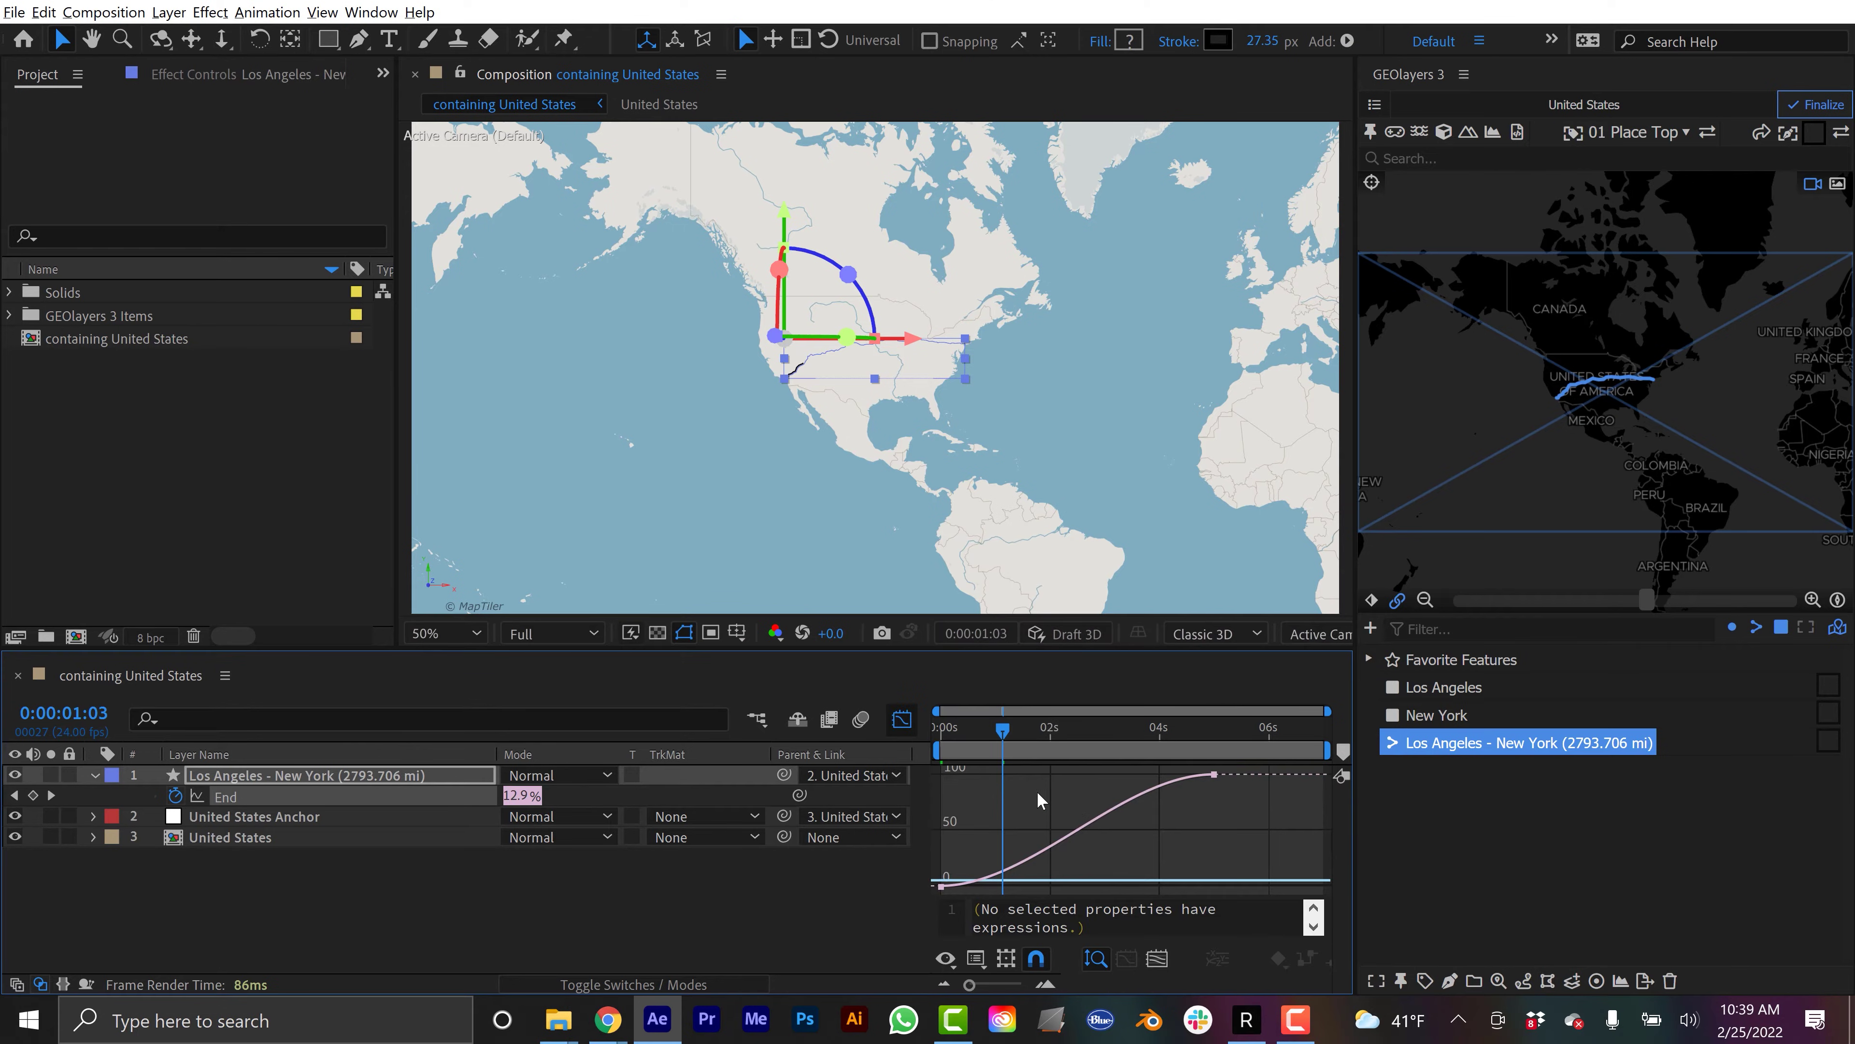
pyautogui.click(1214, 776)
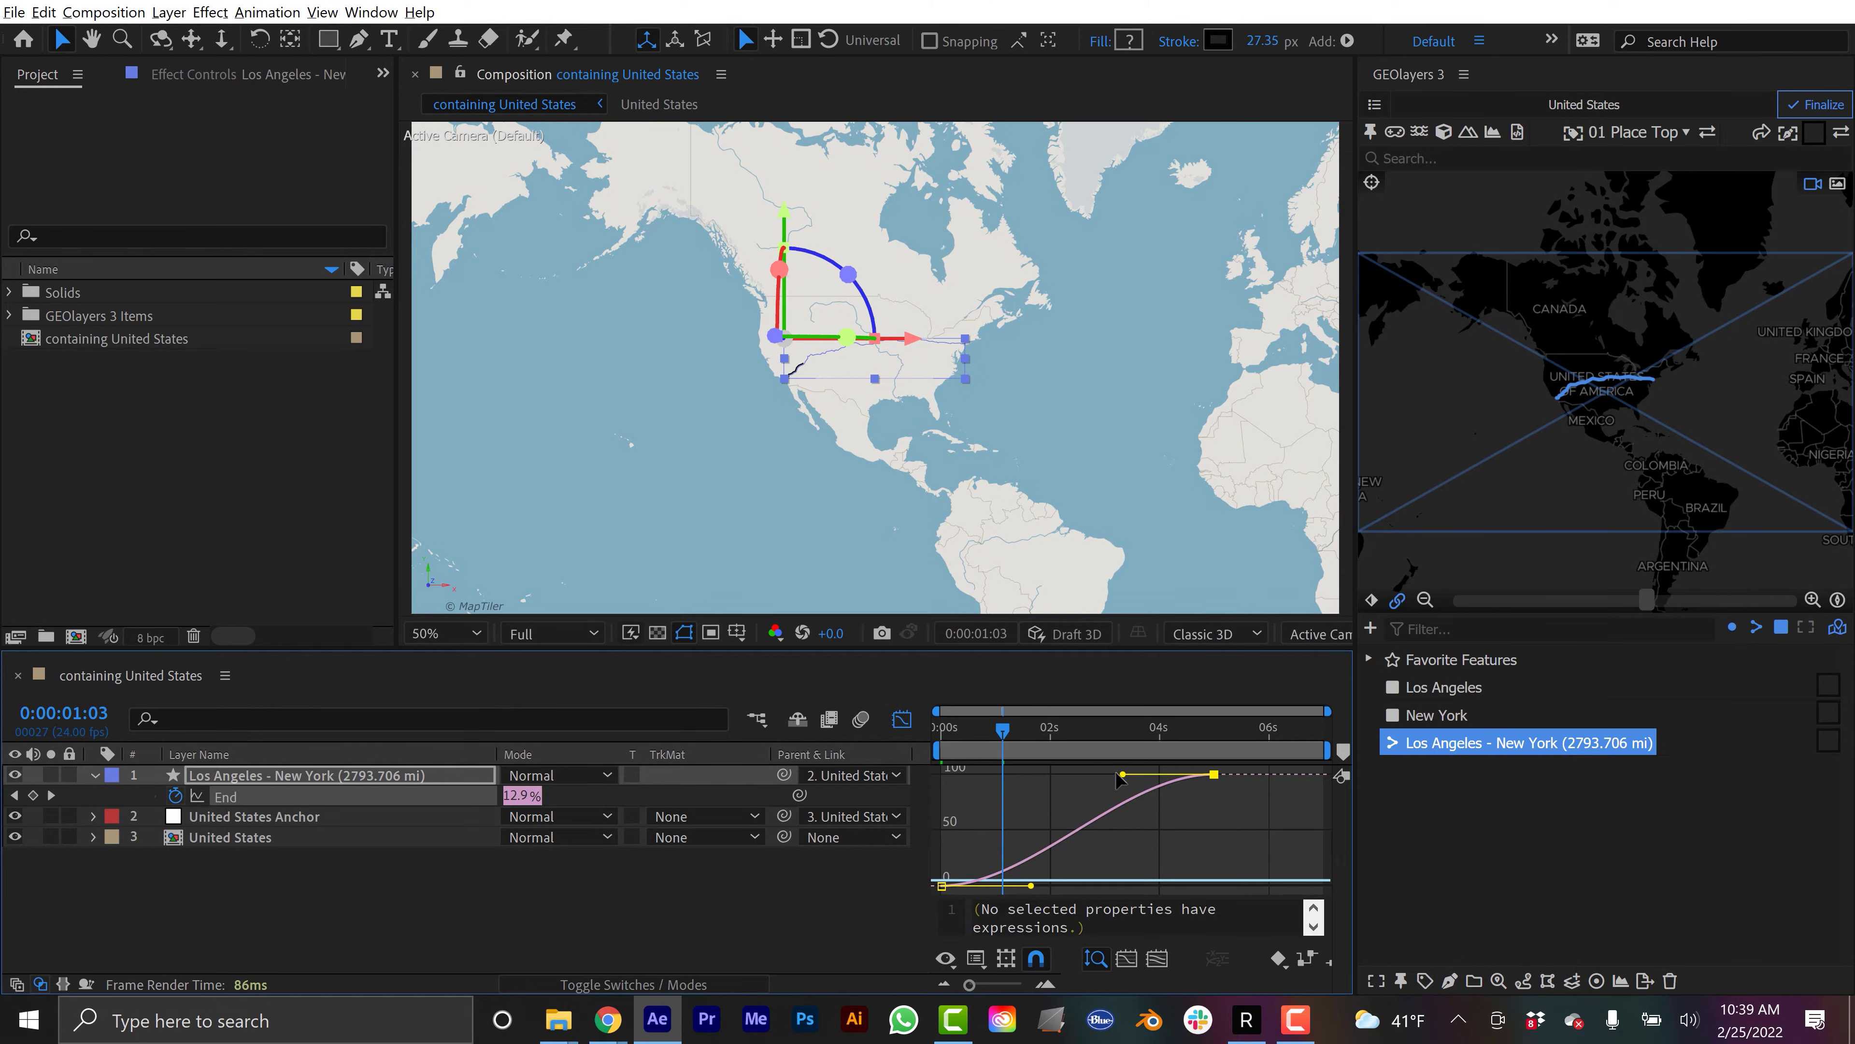
pyautogui.moveTo(1103, 776); pyautogui.dragTo(1015, 775)
pyautogui.click(912, 887)
pyautogui.hotkey('shift', 'F3')
pyautogui.press('space')
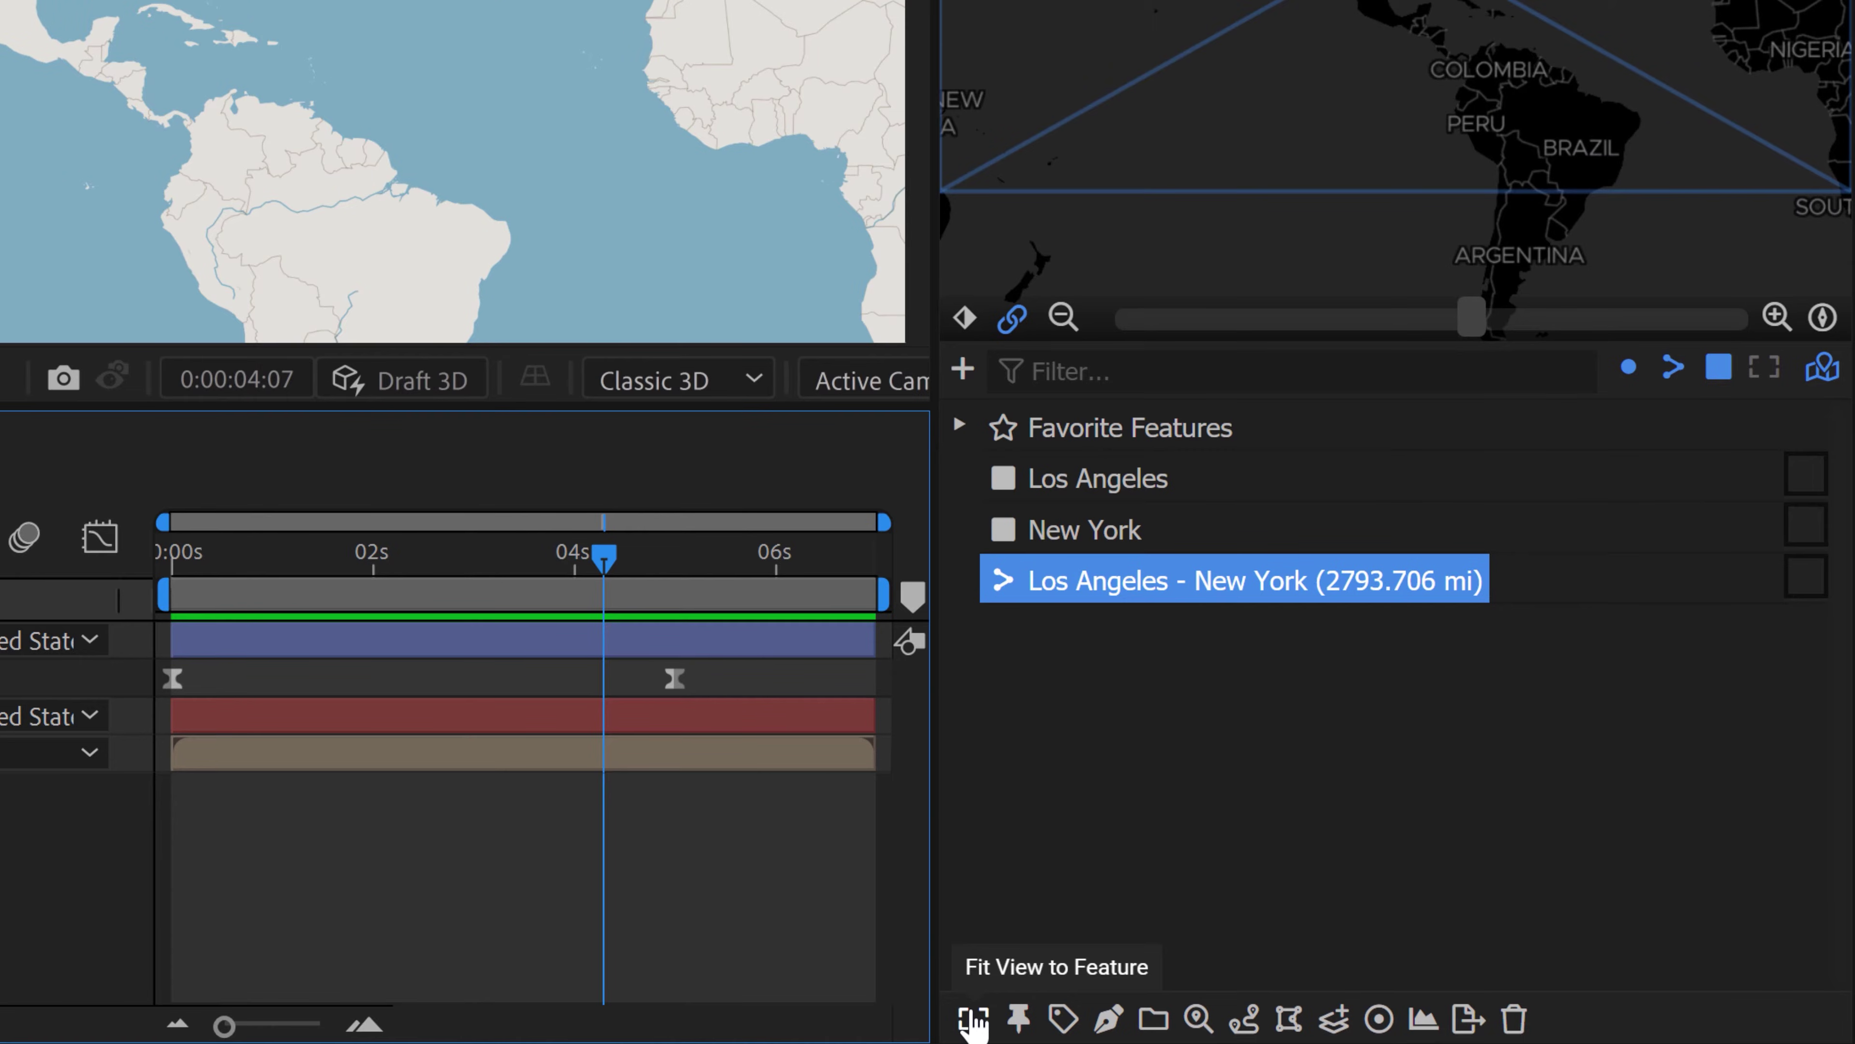
# Animate the map view toward the route feature over 5 seconds
pyautogui.click(973, 1020)
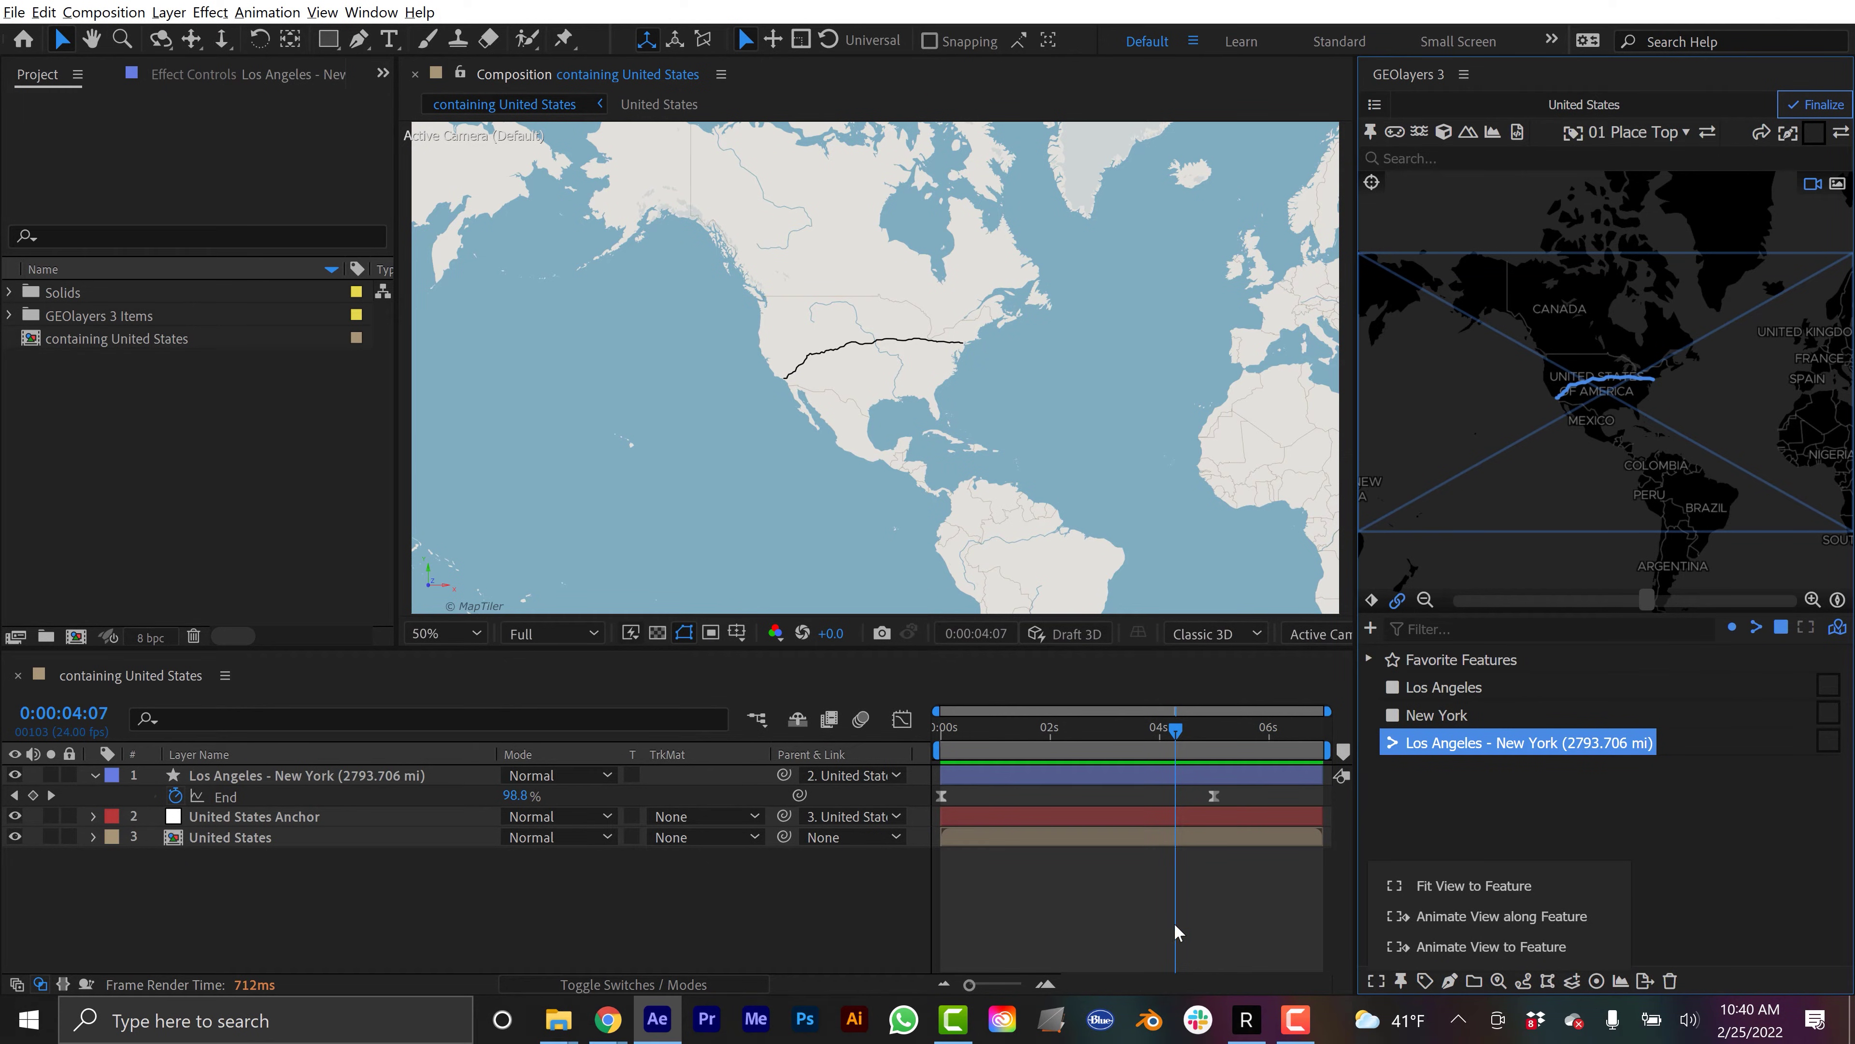
pyautogui.click(1459, 948)
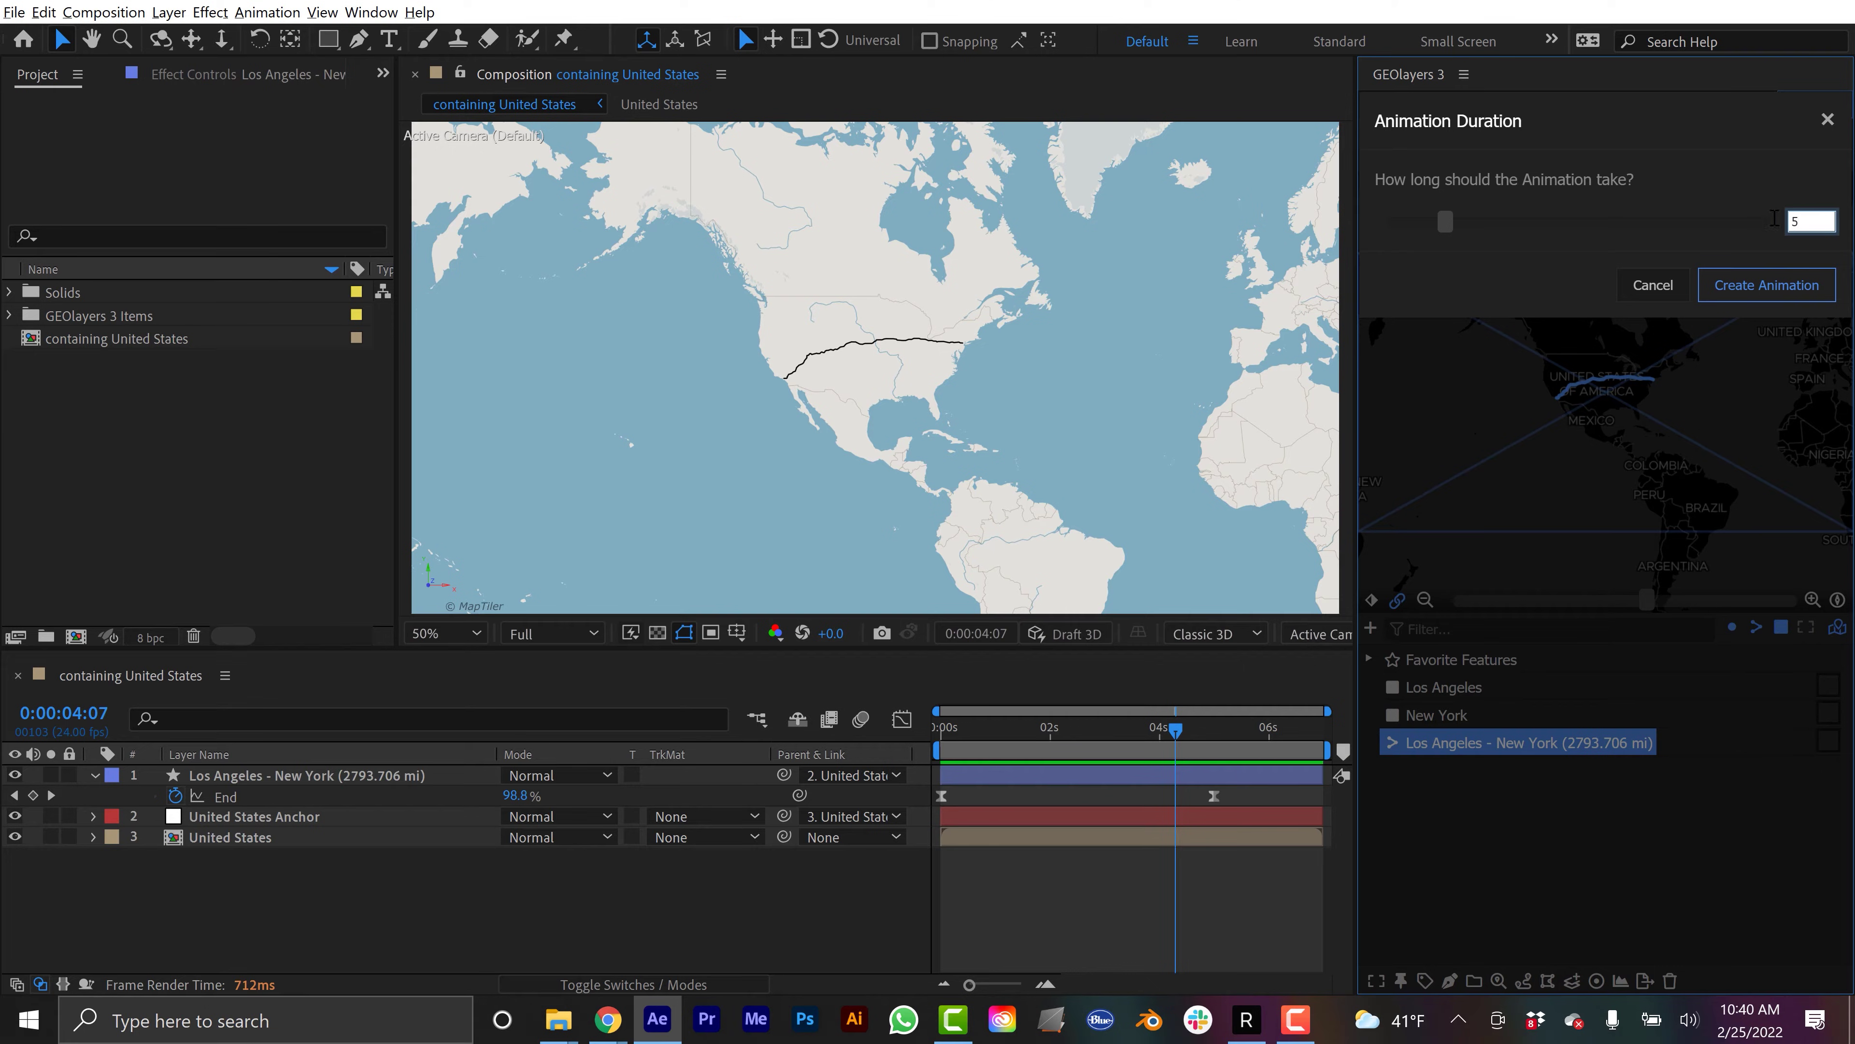
pyautogui.click(1788, 286)
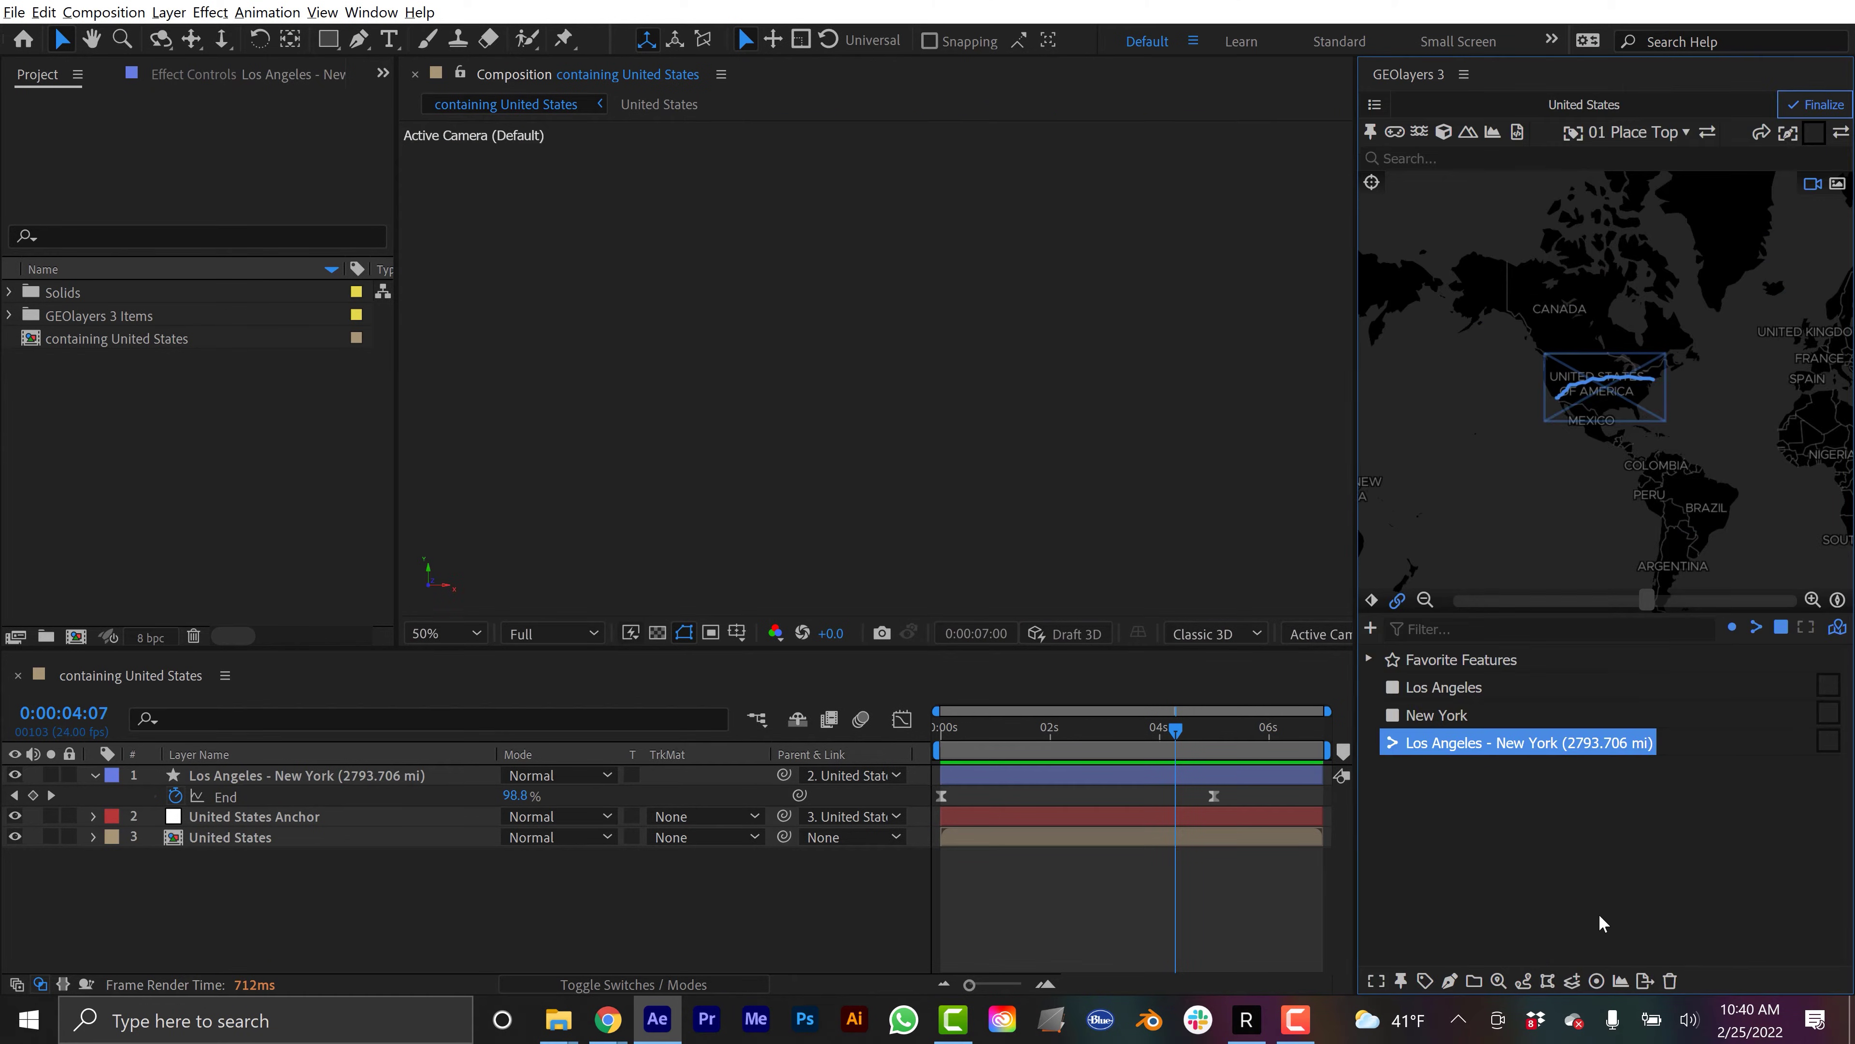
# Move the United States layer's five view keyframes to 0 seconds
pyautogui.click(248, 838)
pyautogui.press('u')
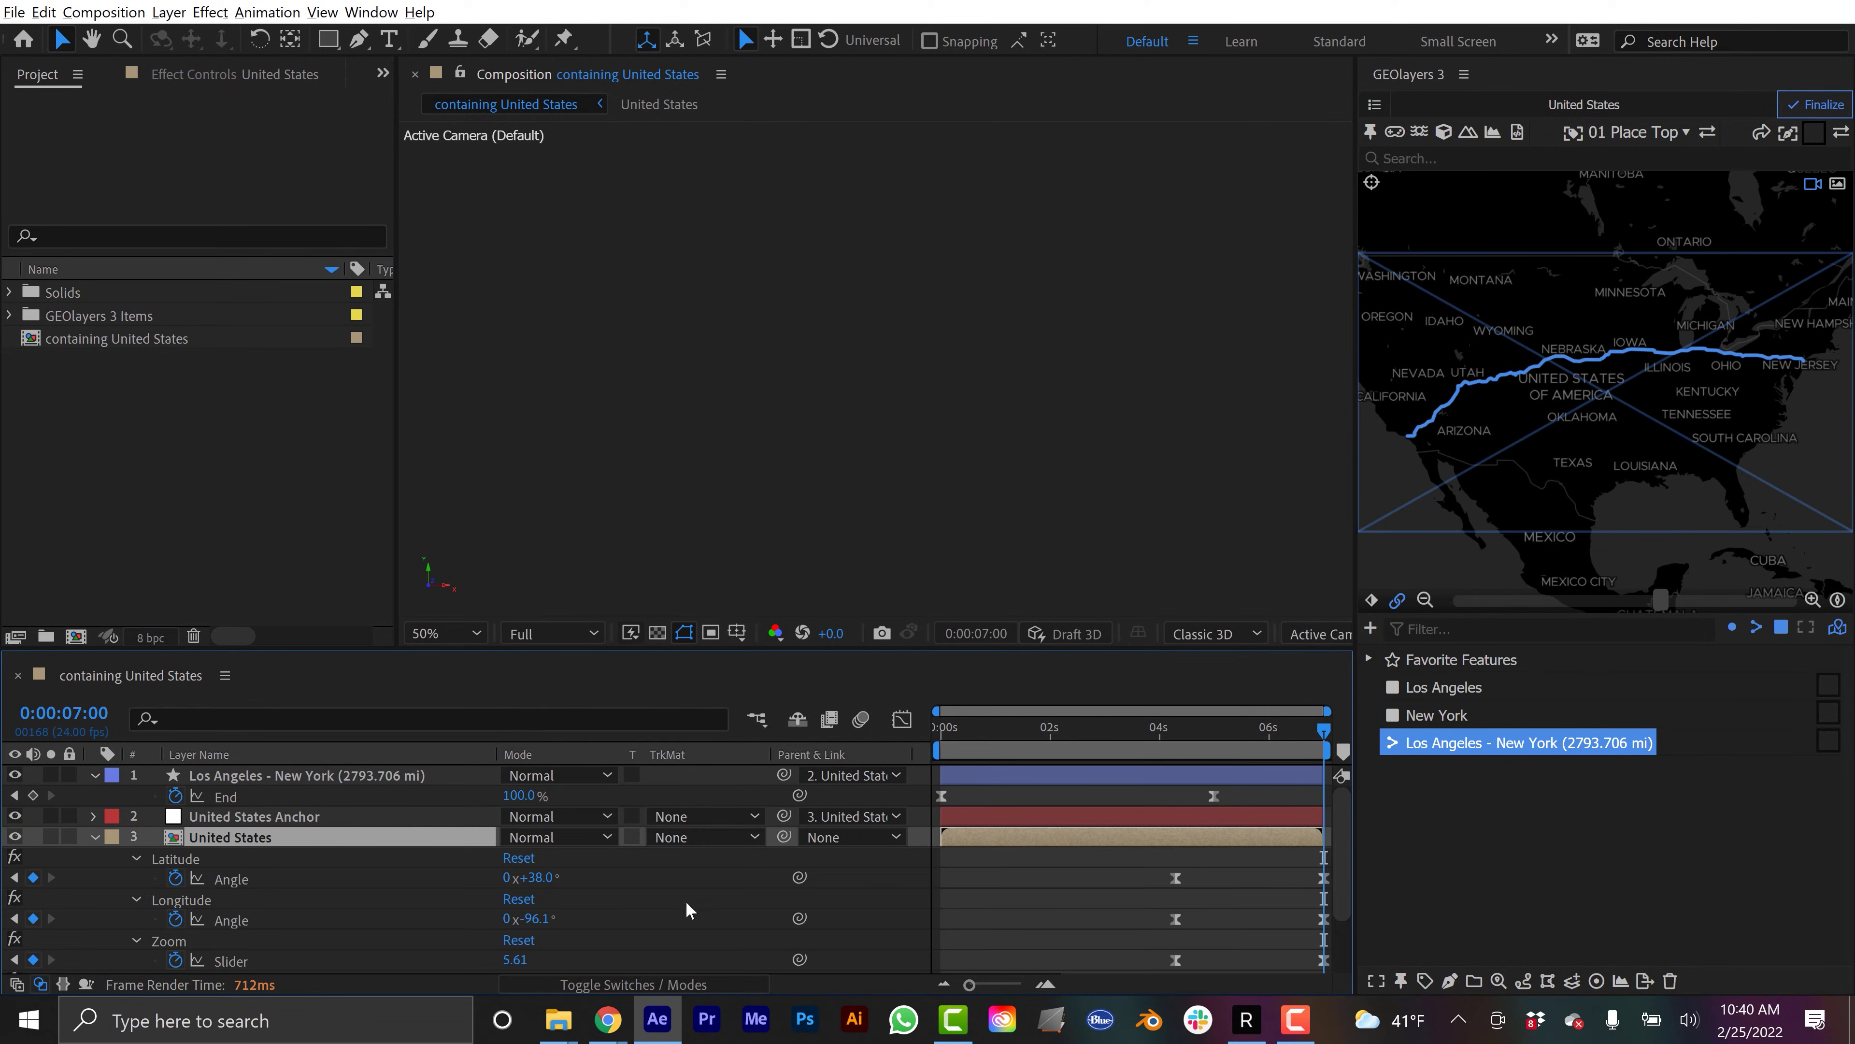
pyautogui.moveTo(1150, 866); pyautogui.dragTo(1192, 959)
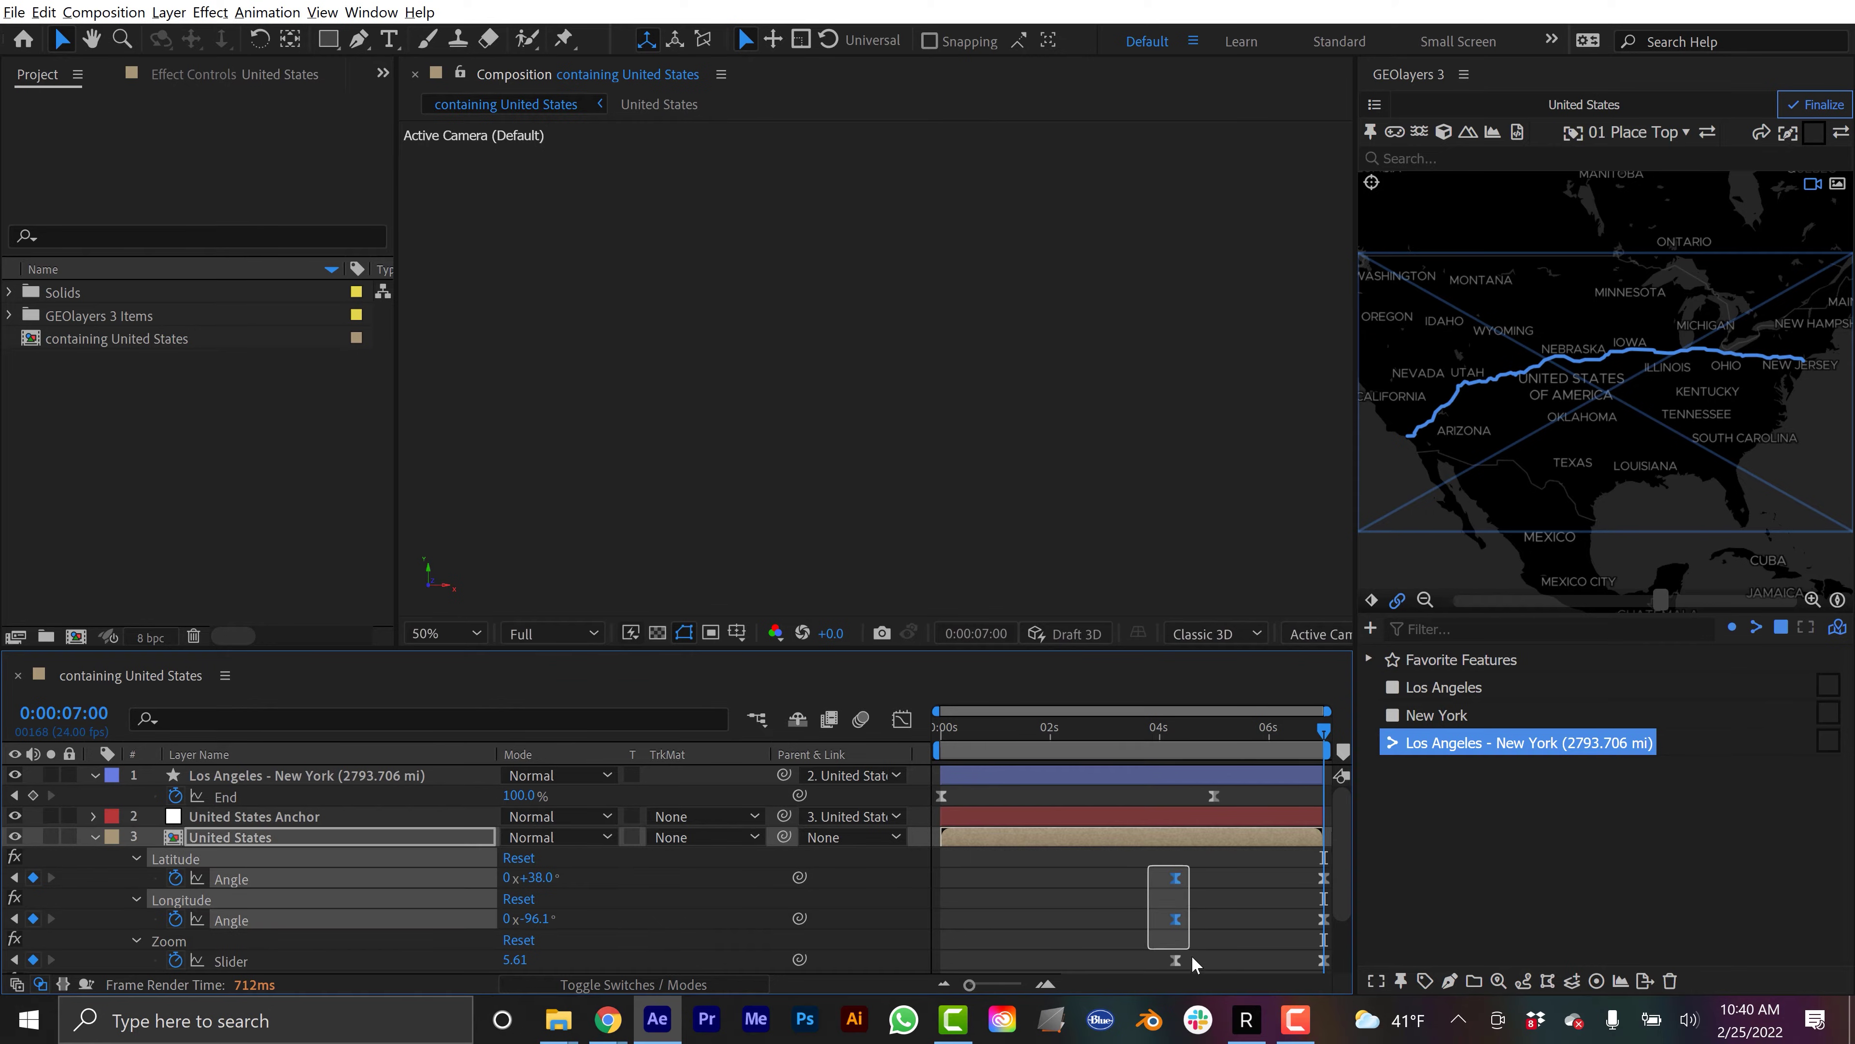
pyautogui.scroll(-2, 1264, 943)
pyautogui.scroll(-1, 1264, 937)
pyautogui.moveTo(1136, 788); pyautogui.dragTo(1204, 968)
pyautogui.moveTo(970, 787); pyautogui.dragTo(944, 786)
pyautogui.press('Home')
pyautogui.scroll(2, 1156, 891)
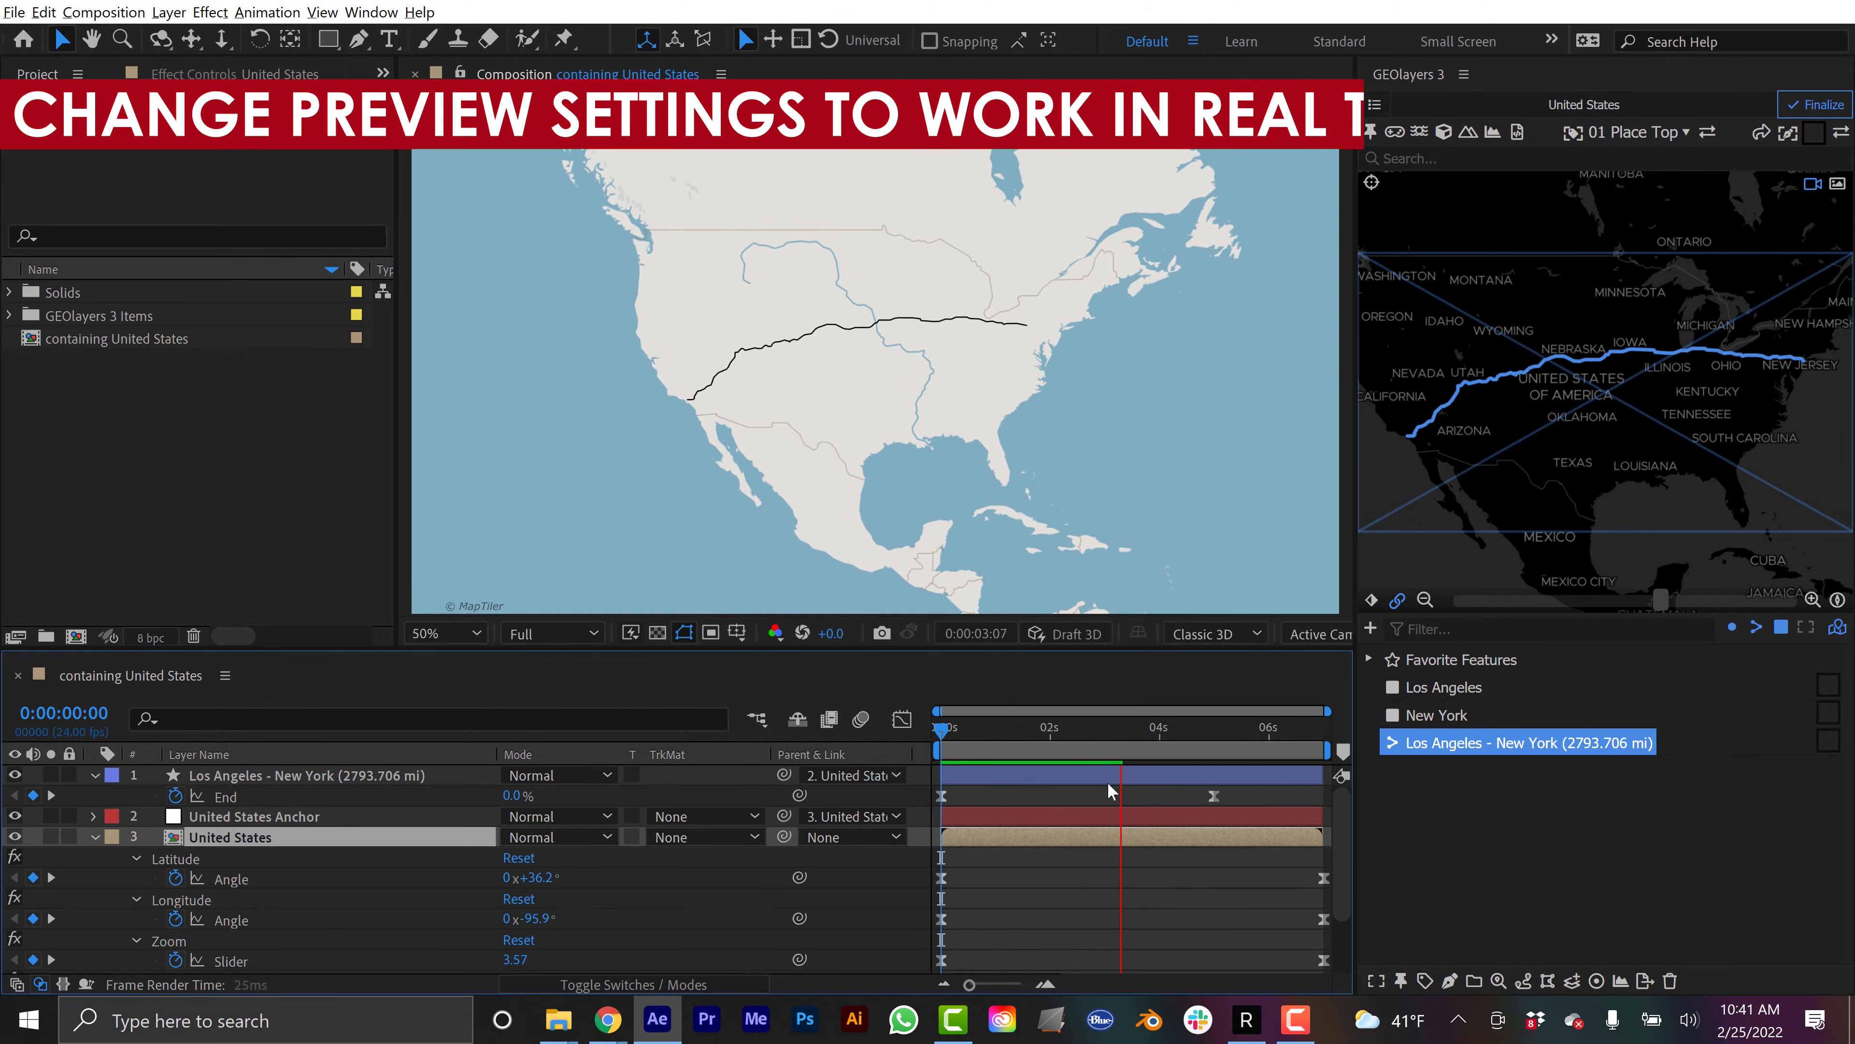
# Set preview playback to Skip 2 frames at Half resolution
pyautogui.moveTo(1132, 734); pyautogui.dragTo(915, 744)
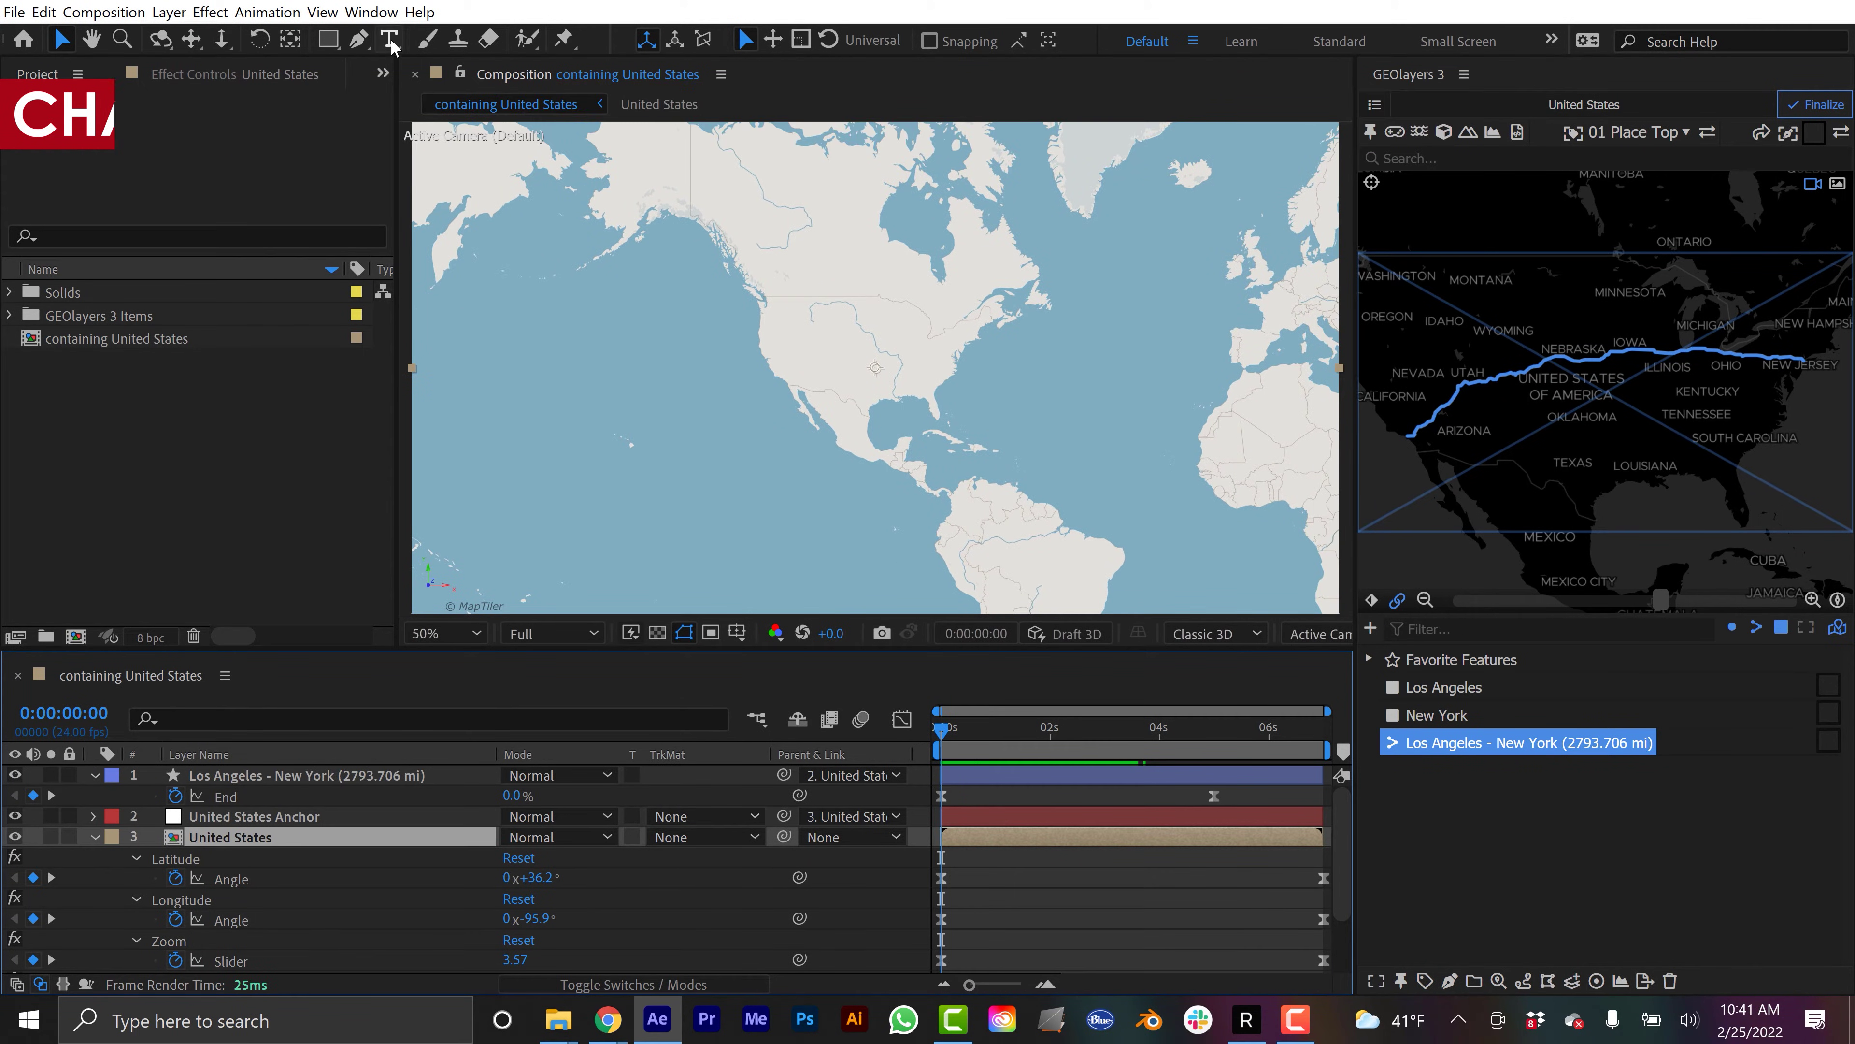
pyautogui.click(371, 12)
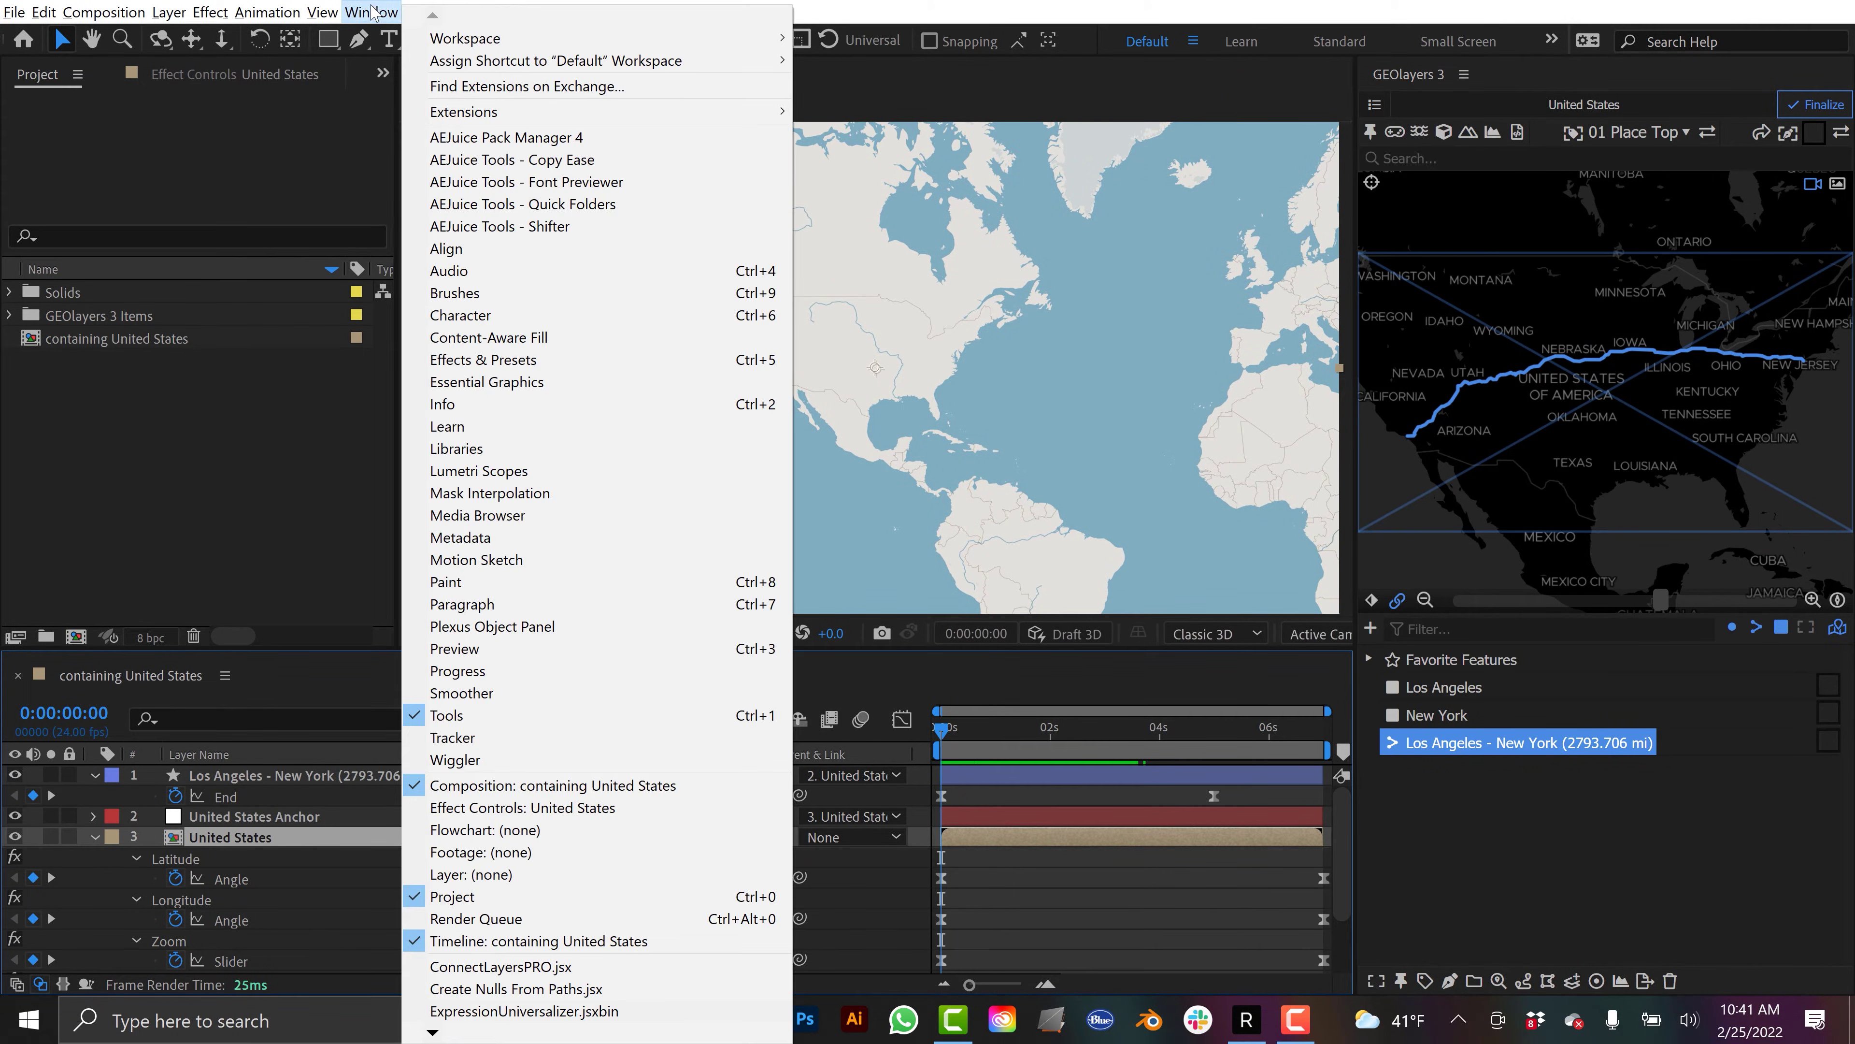
pyautogui.click(474, 646)
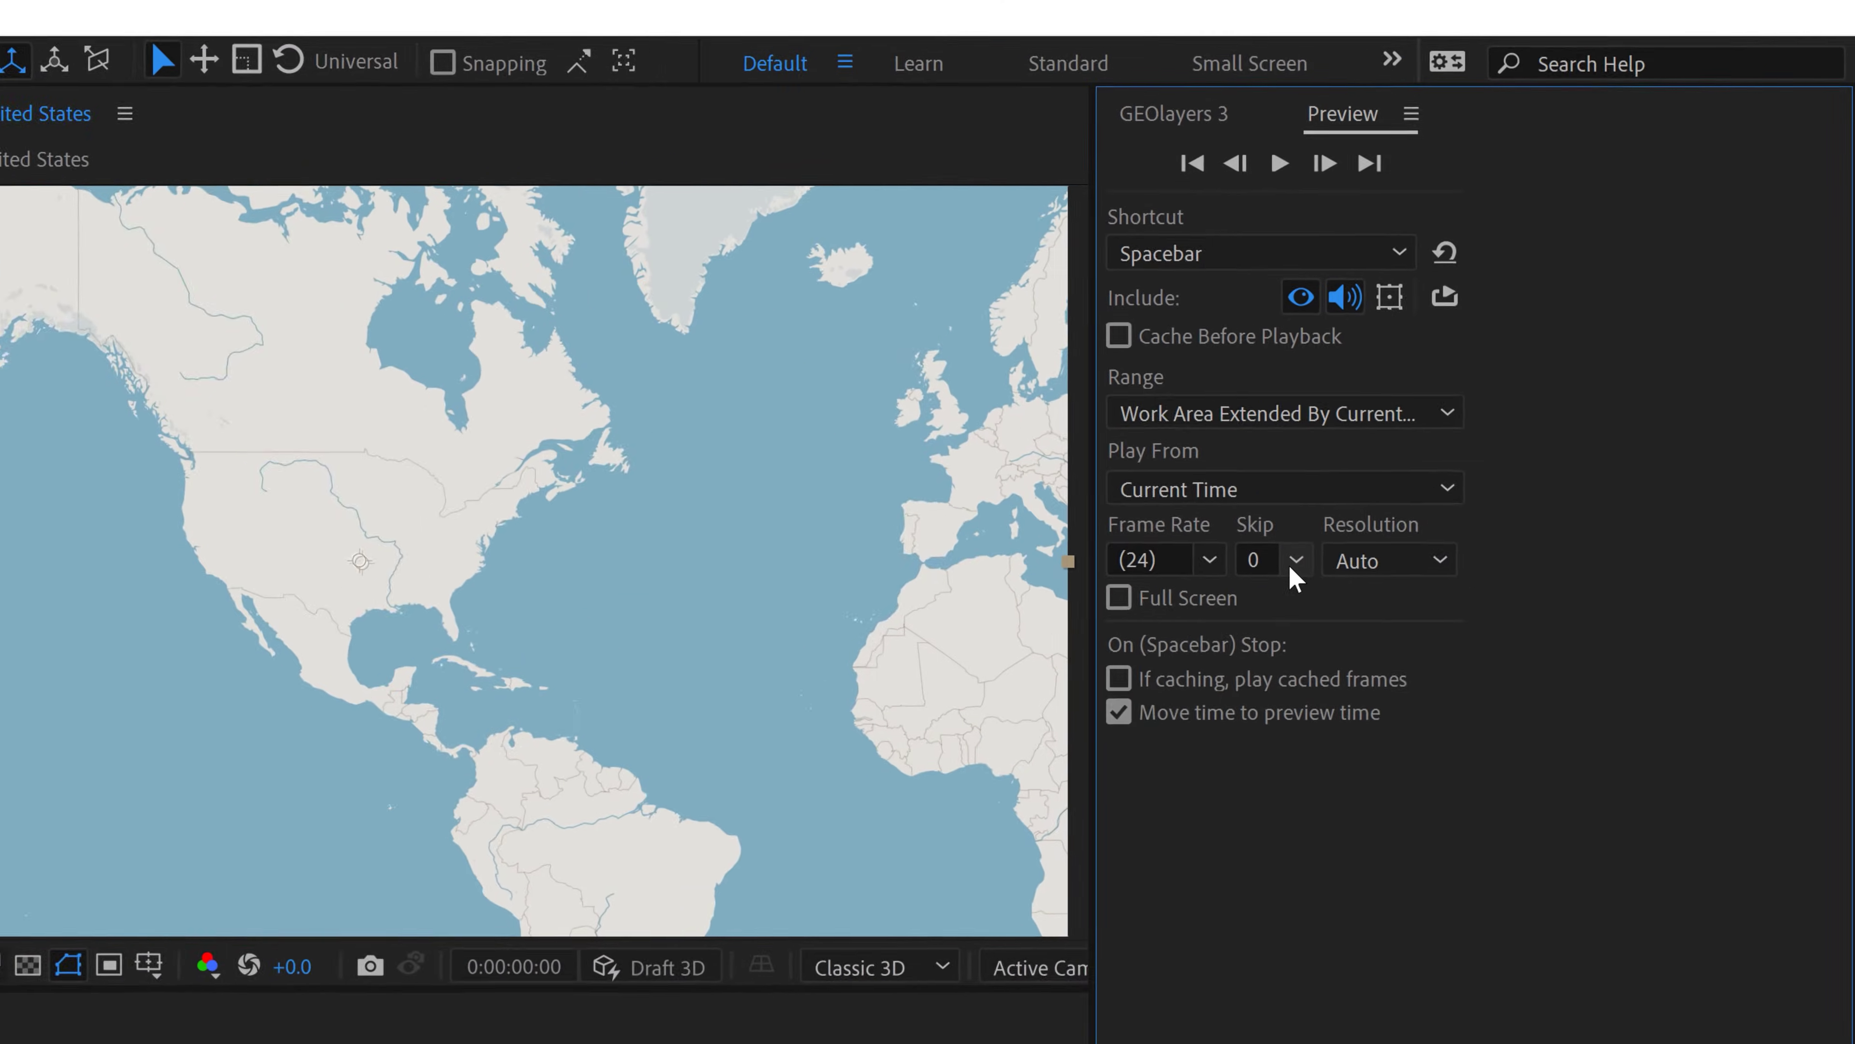
pyautogui.click(1488, 367)
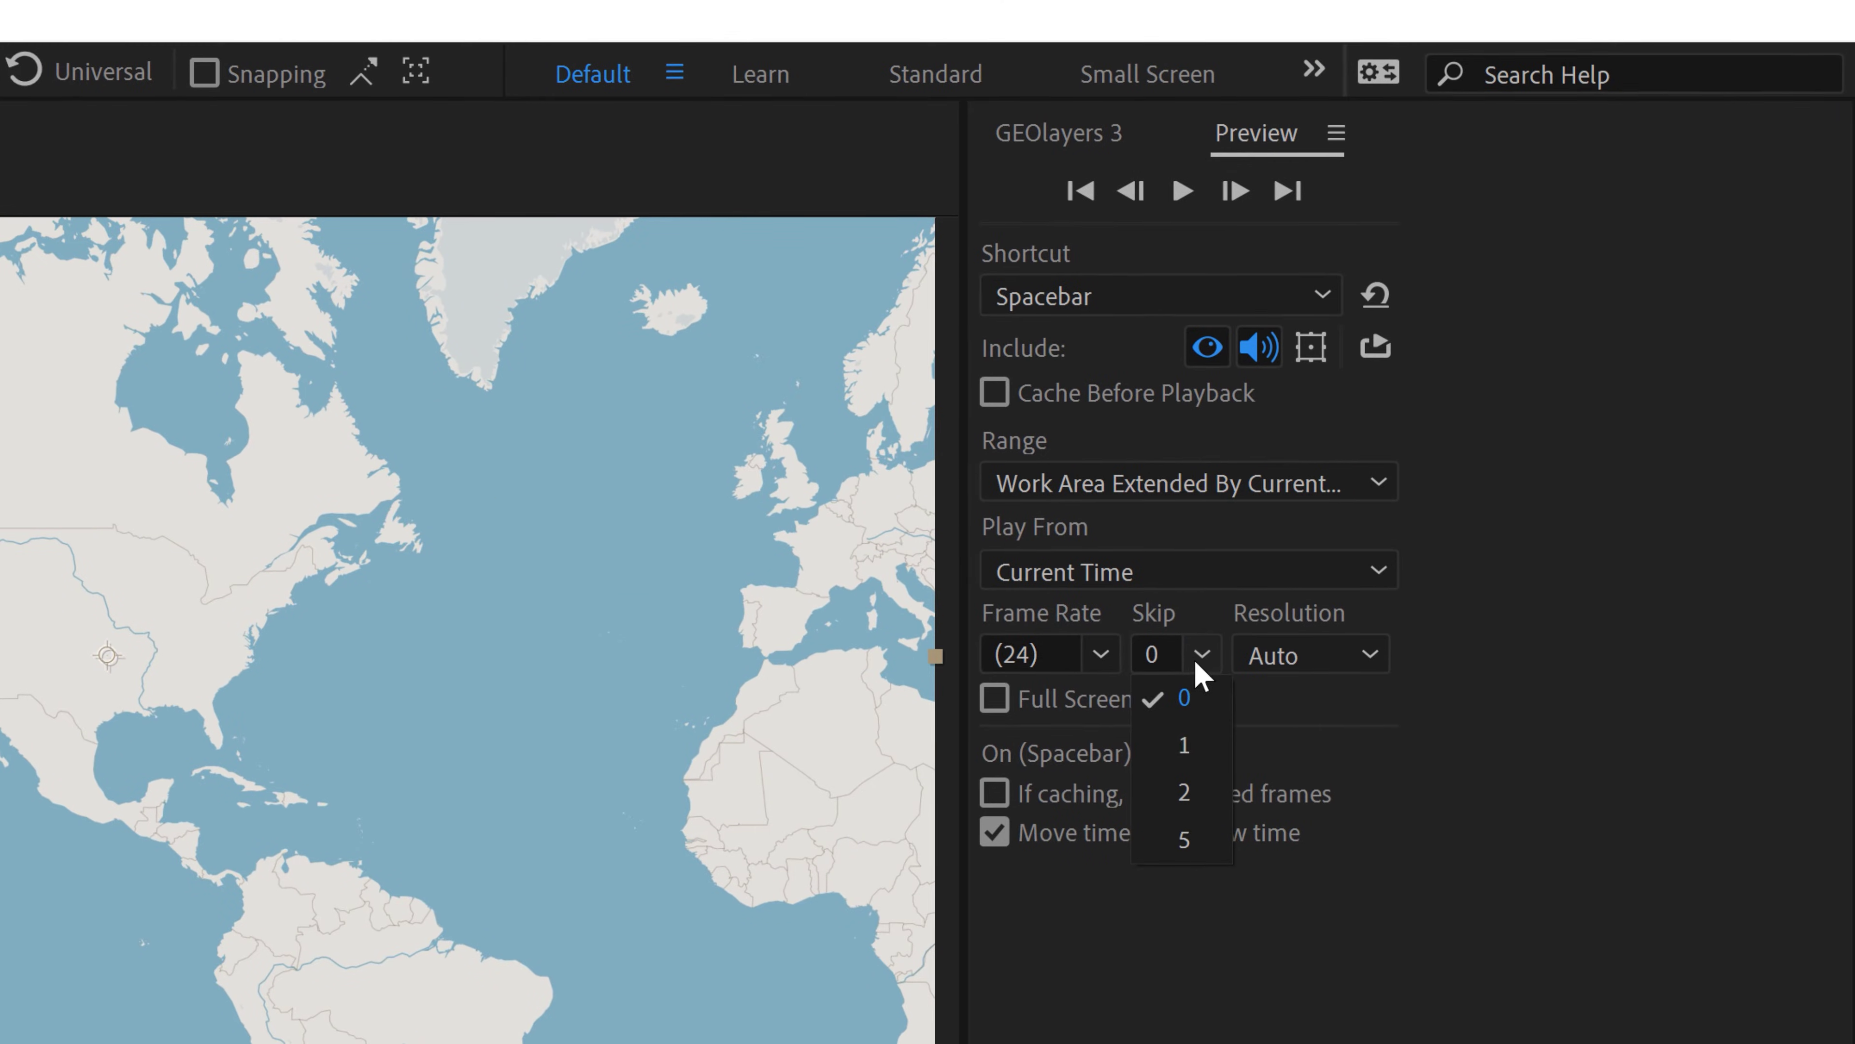
pyautogui.click(1184, 794)
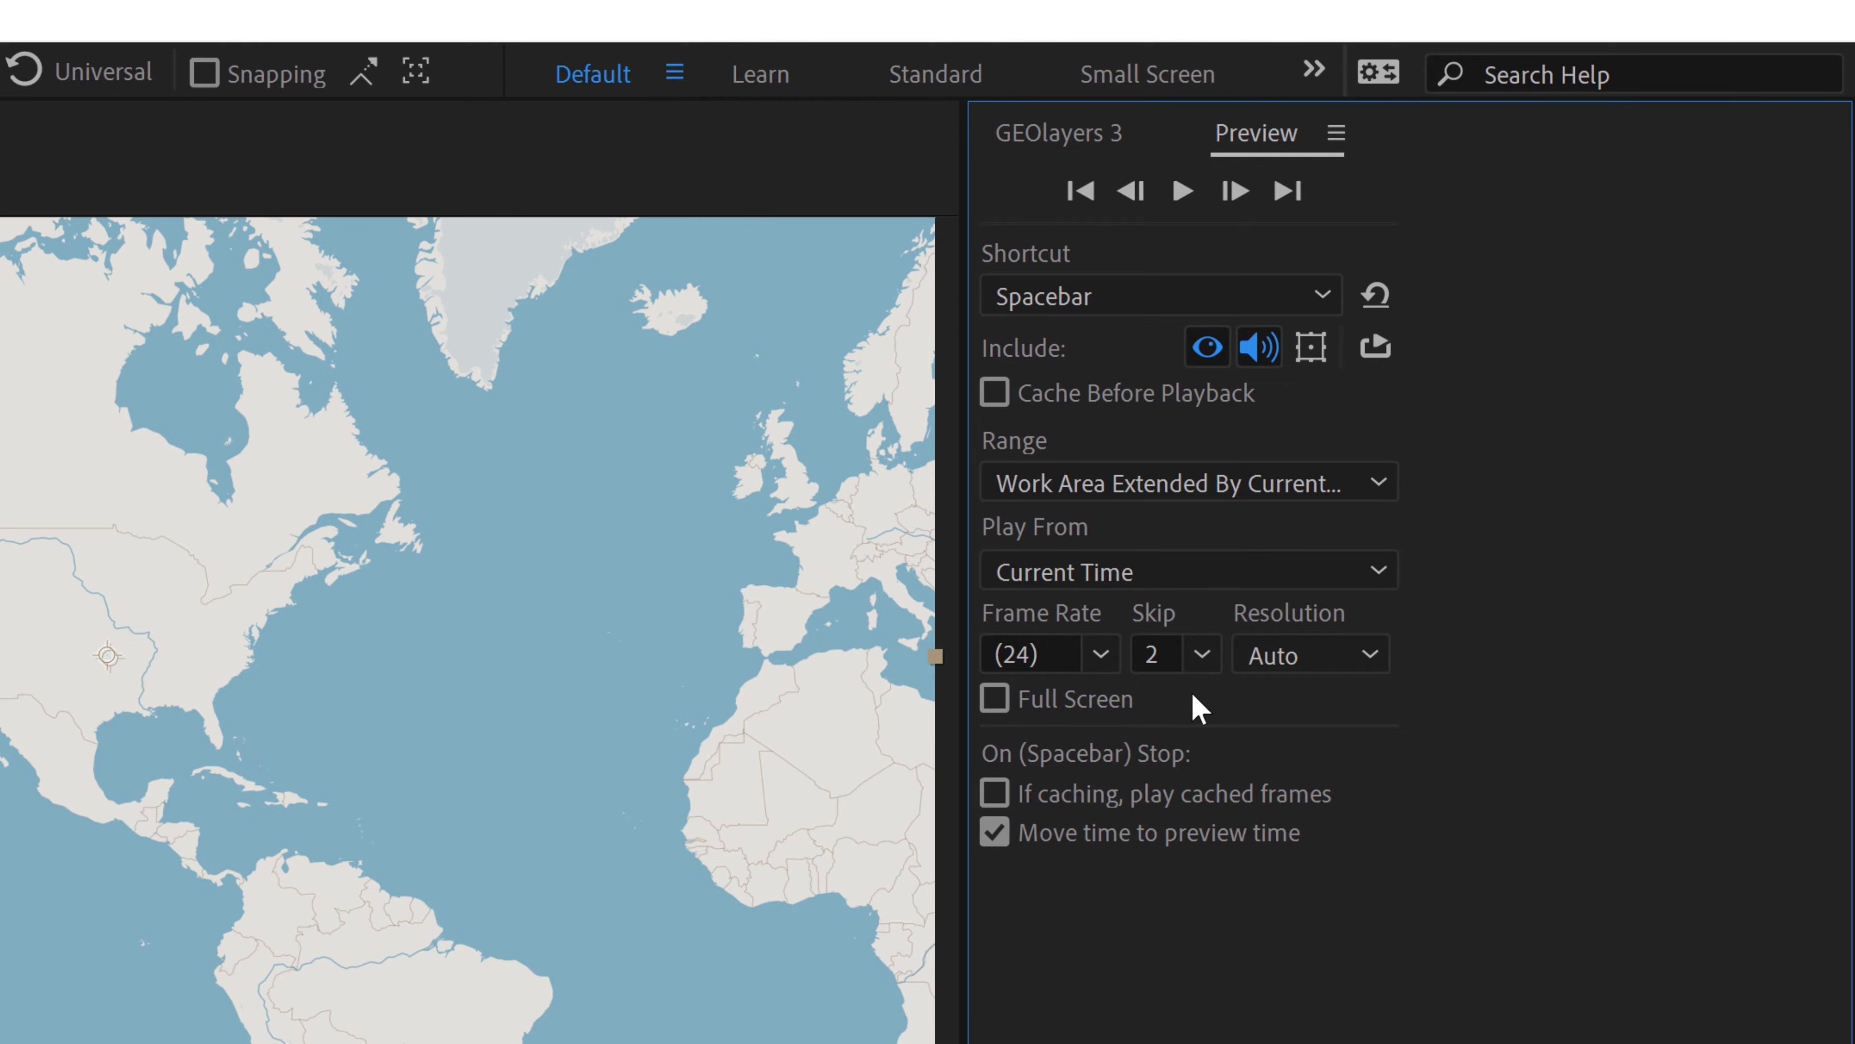
pyautogui.click(1372, 656)
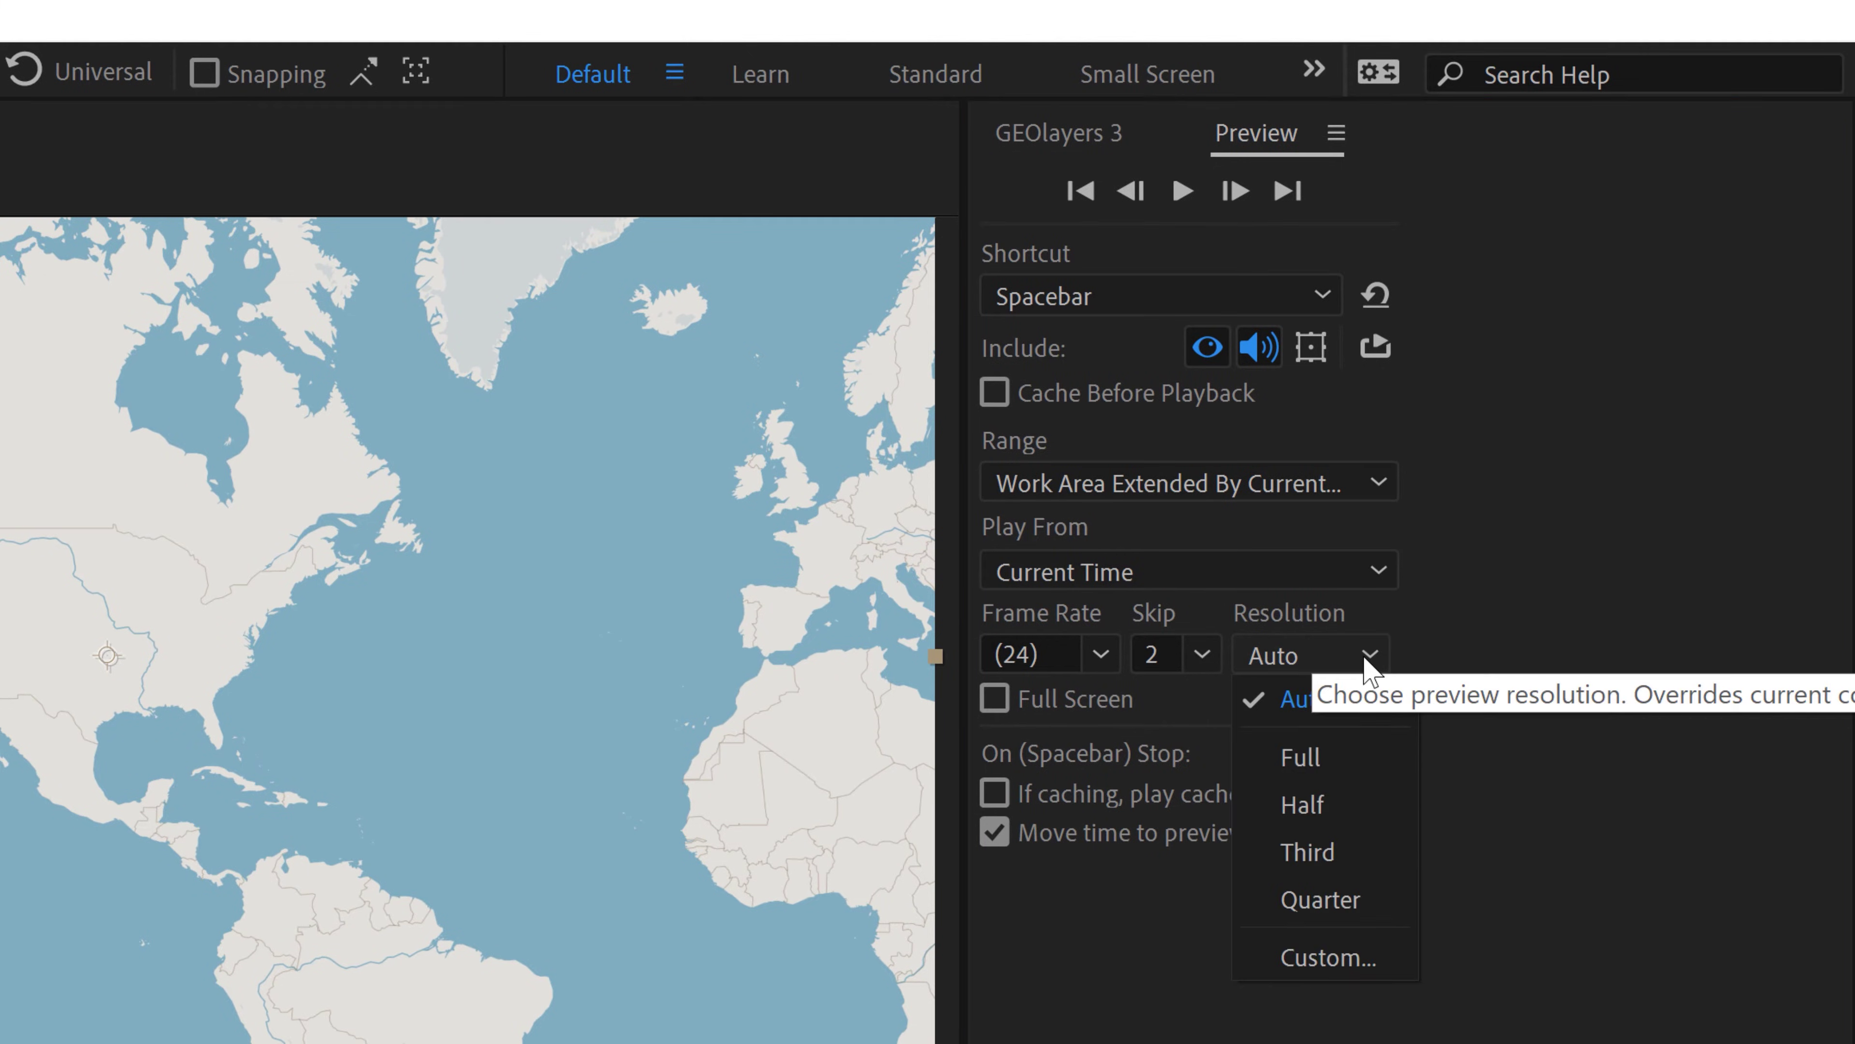
pyautogui.click(1304, 807)
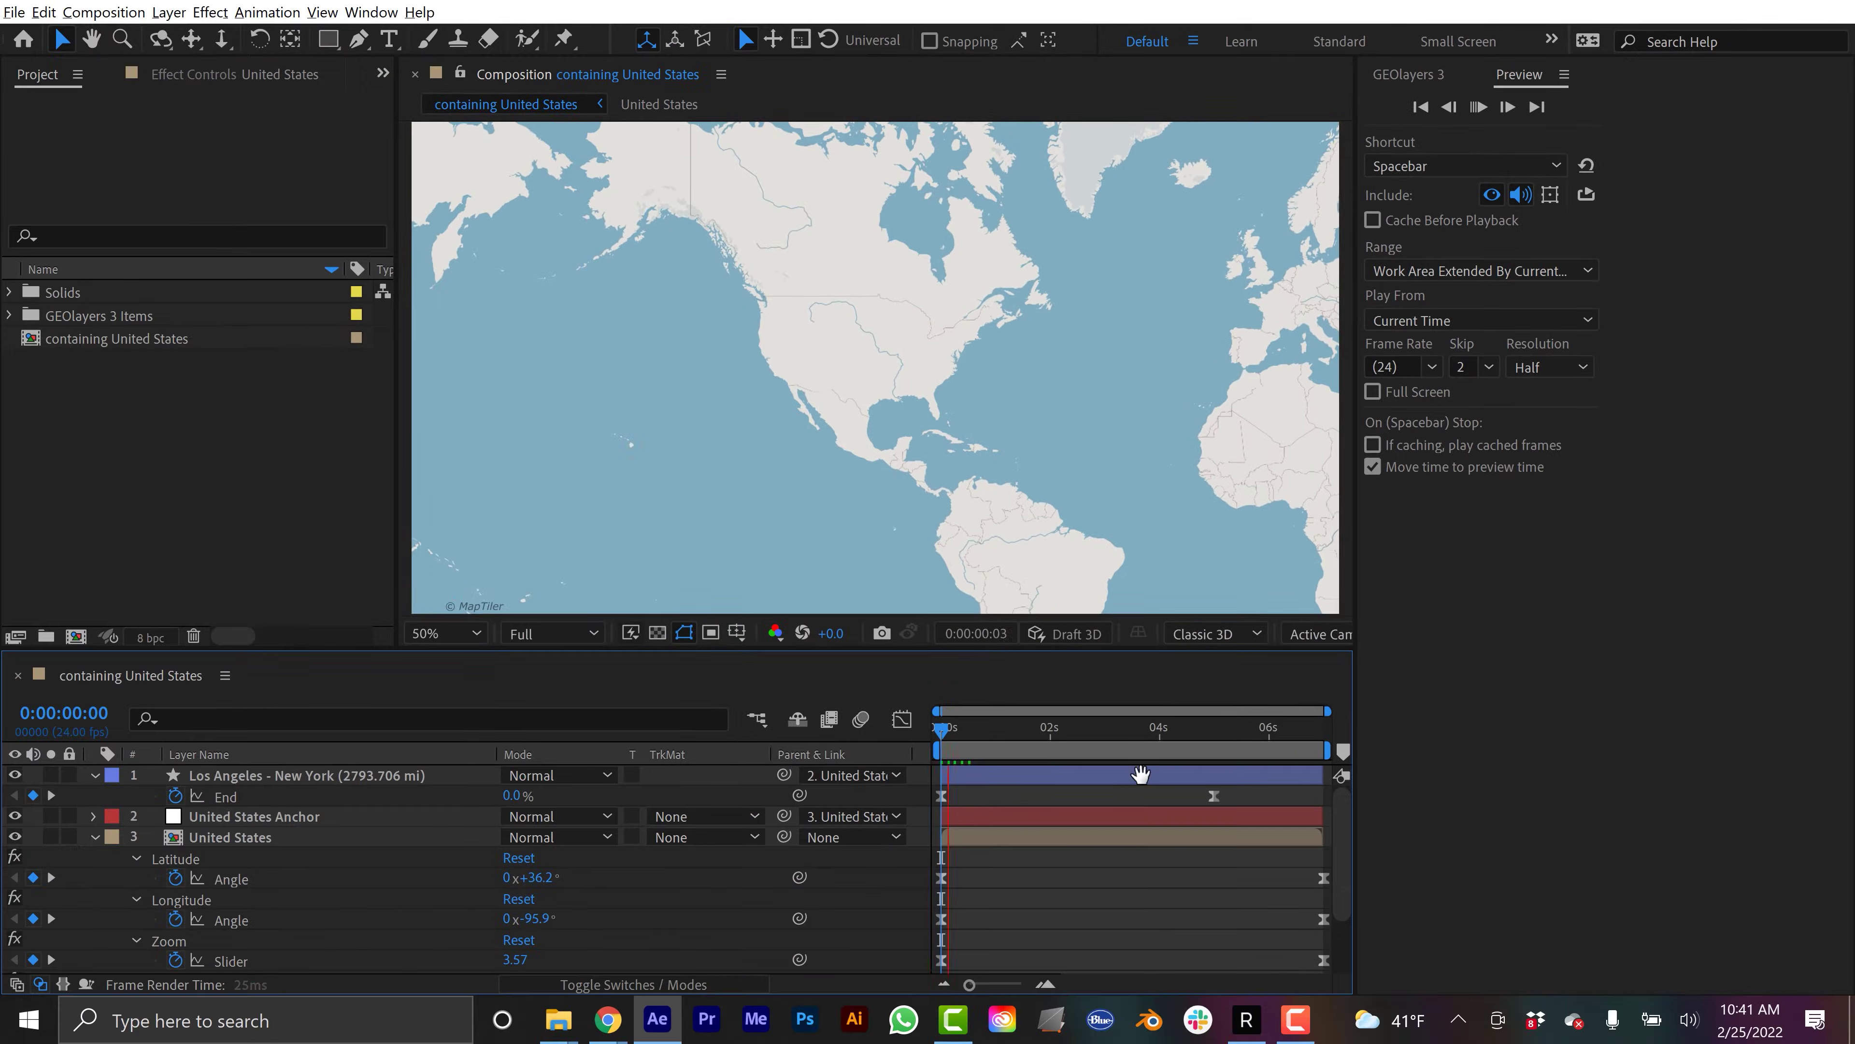
pyautogui.press('space')
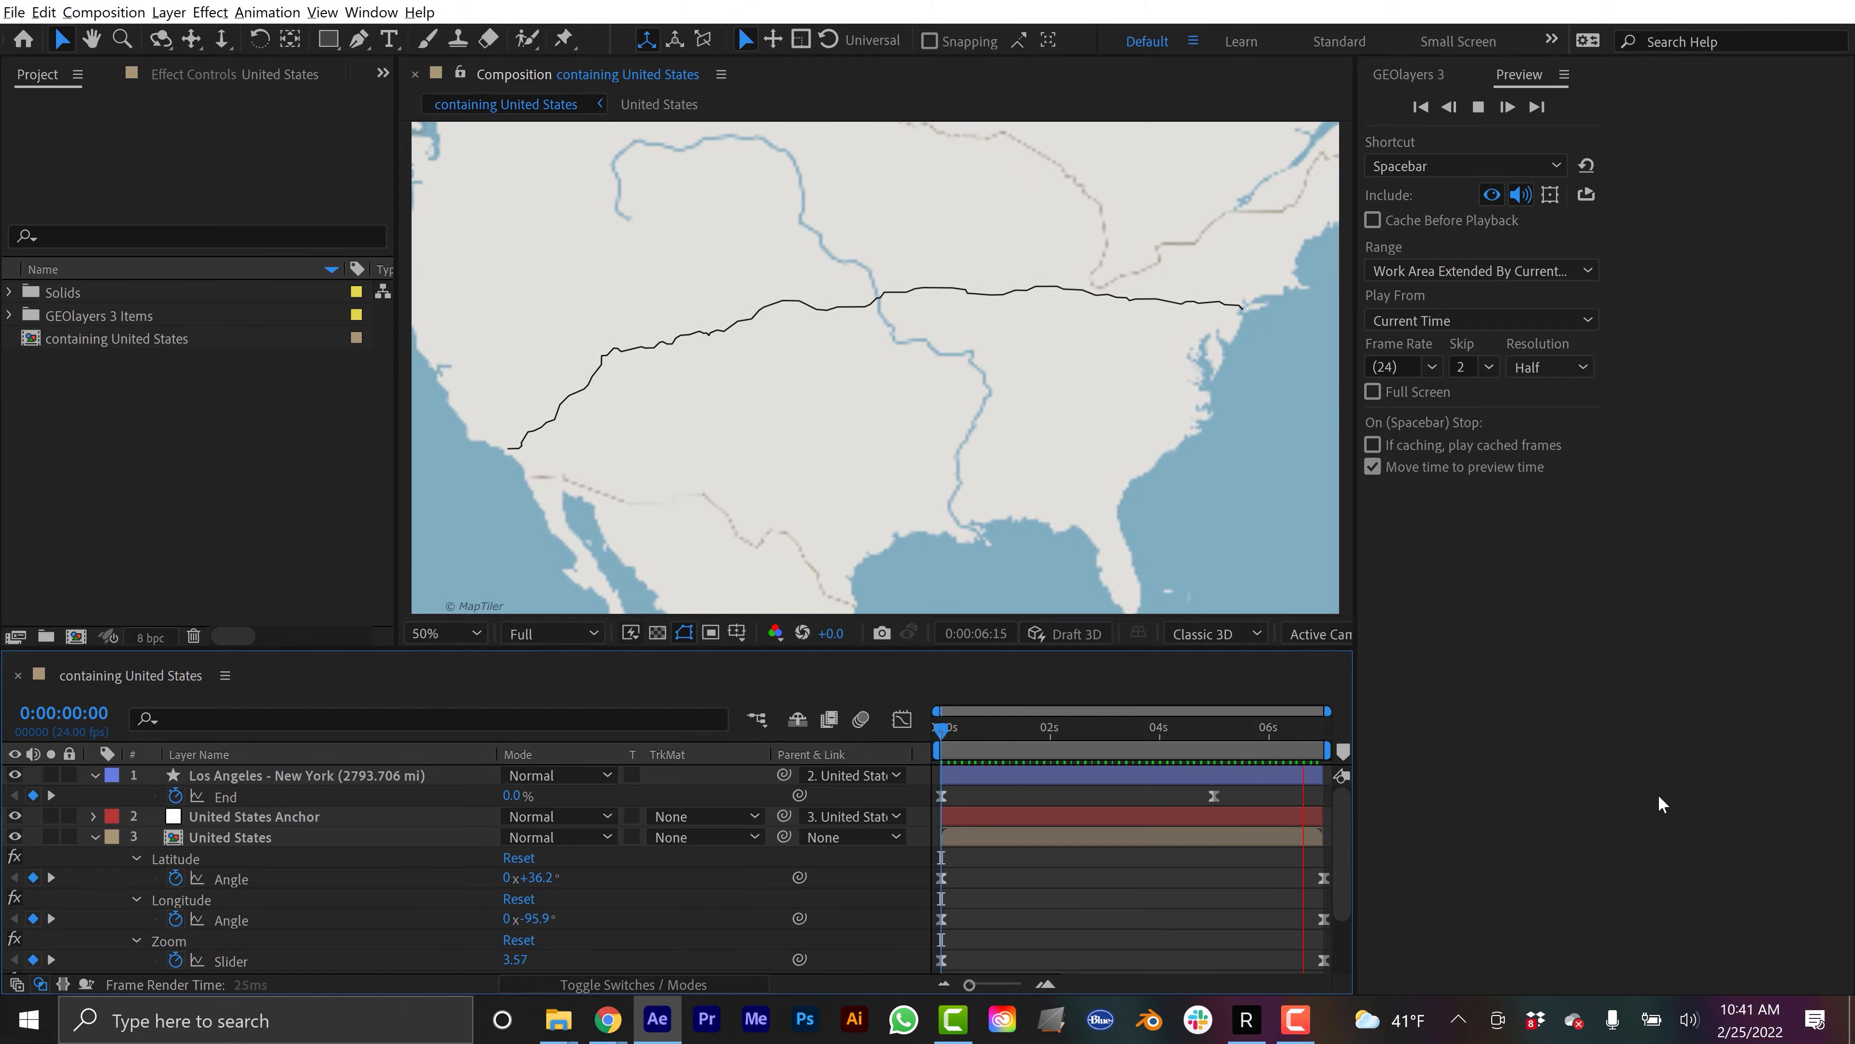
pyautogui.press('space')
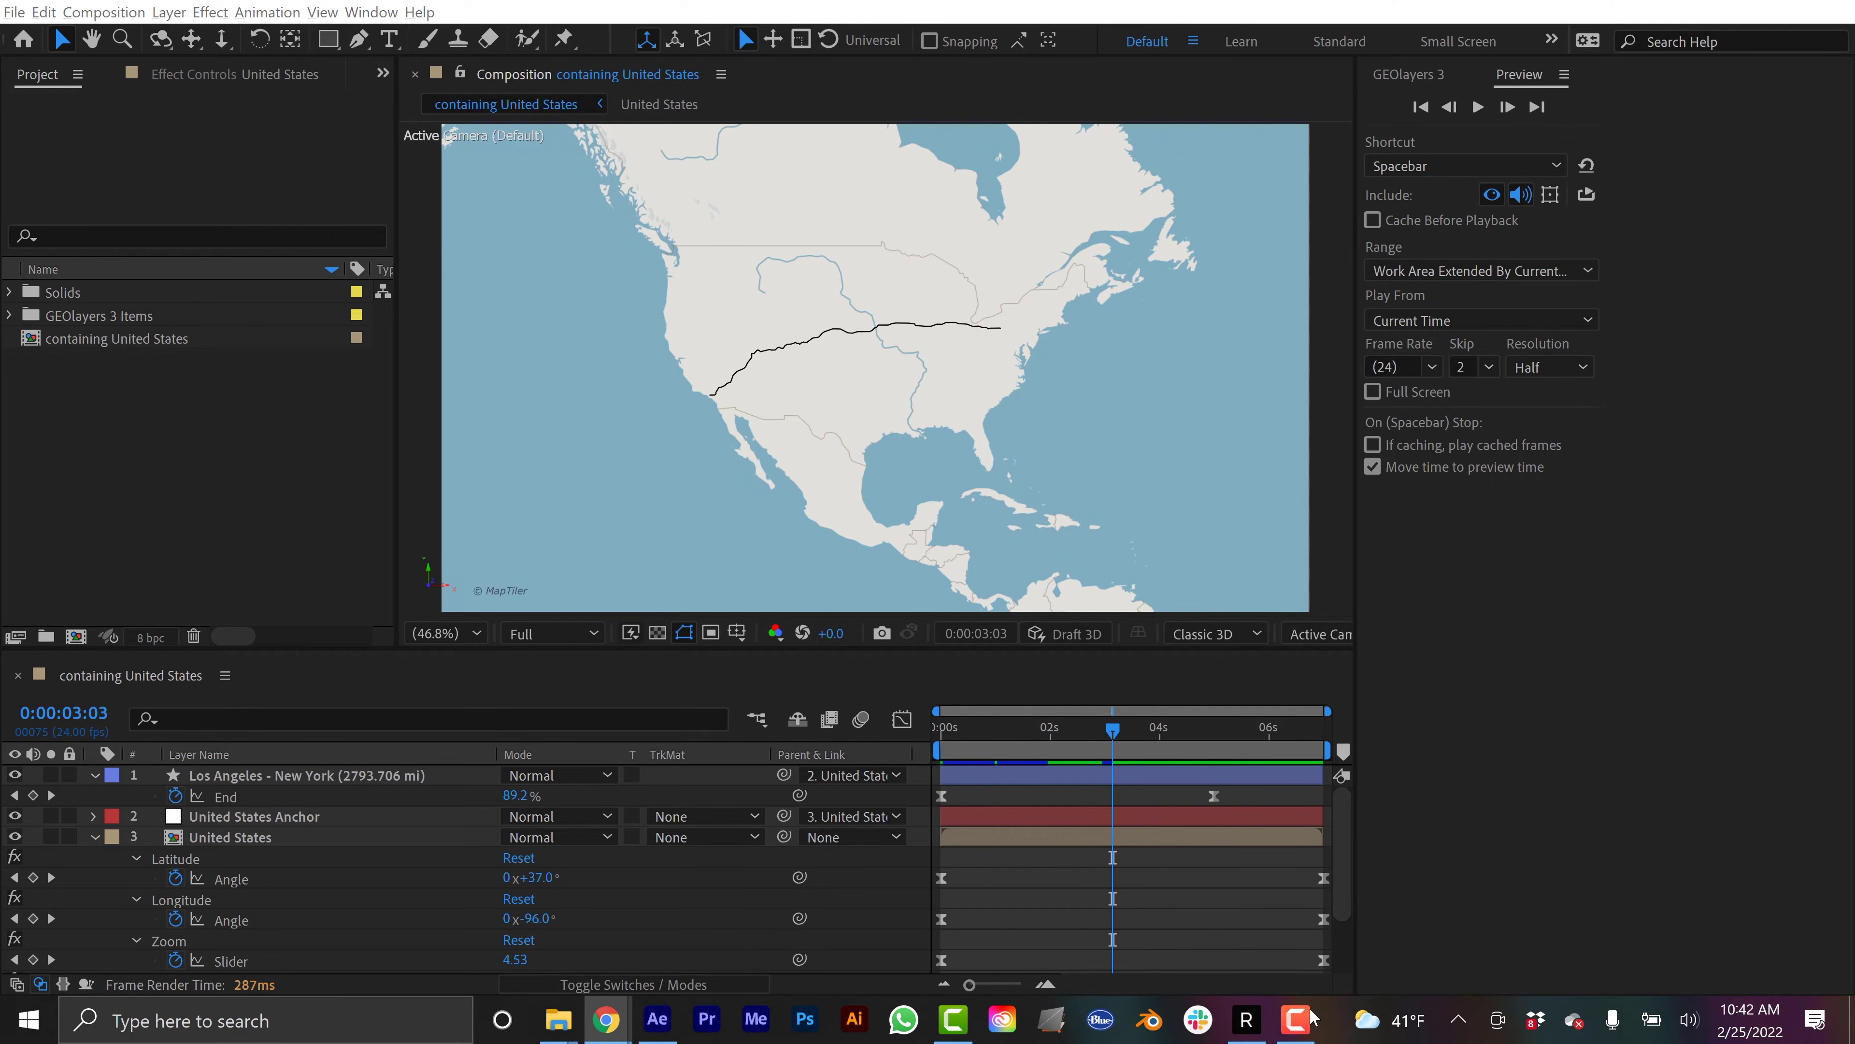
pyautogui.moveTo(1203, 725); pyautogui.dragTo(1306, 729)
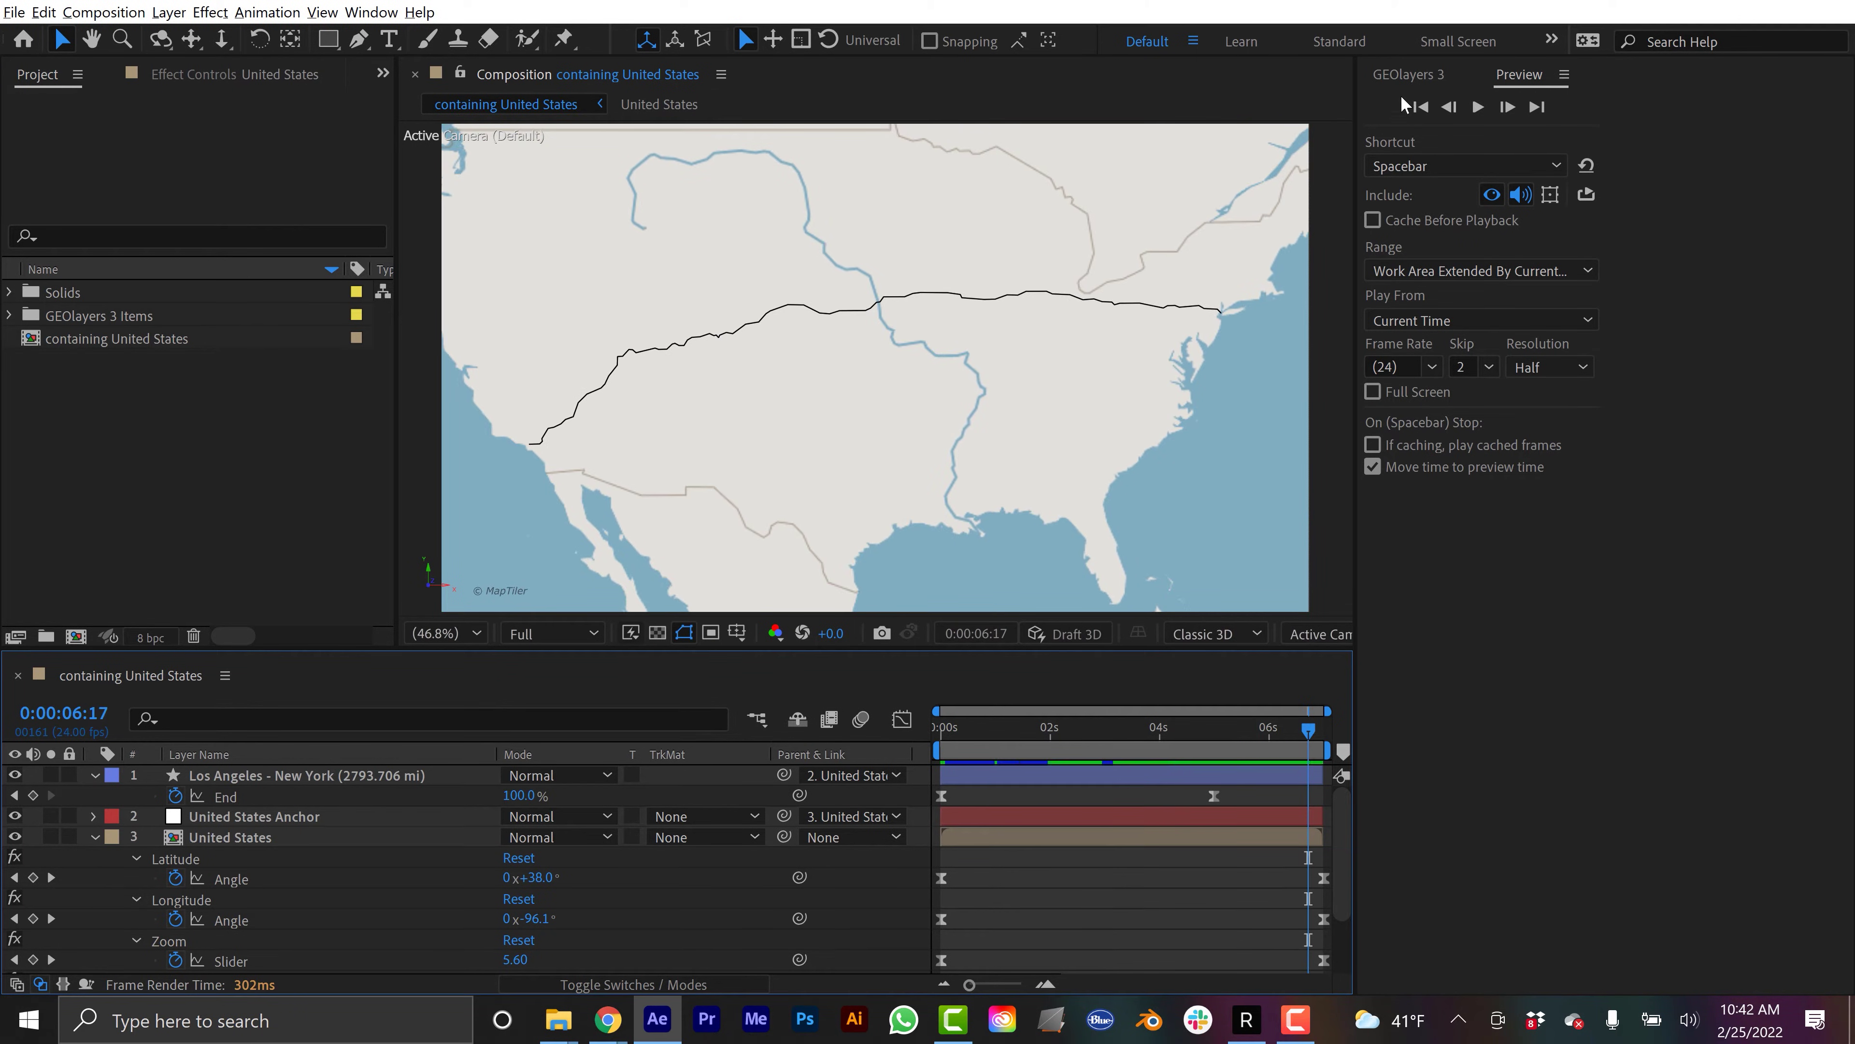
# Finalize the animated United States map in GEOlayers 3 and confirm with OK
pyautogui.click(1408, 74)
pyautogui.click(1816, 104)
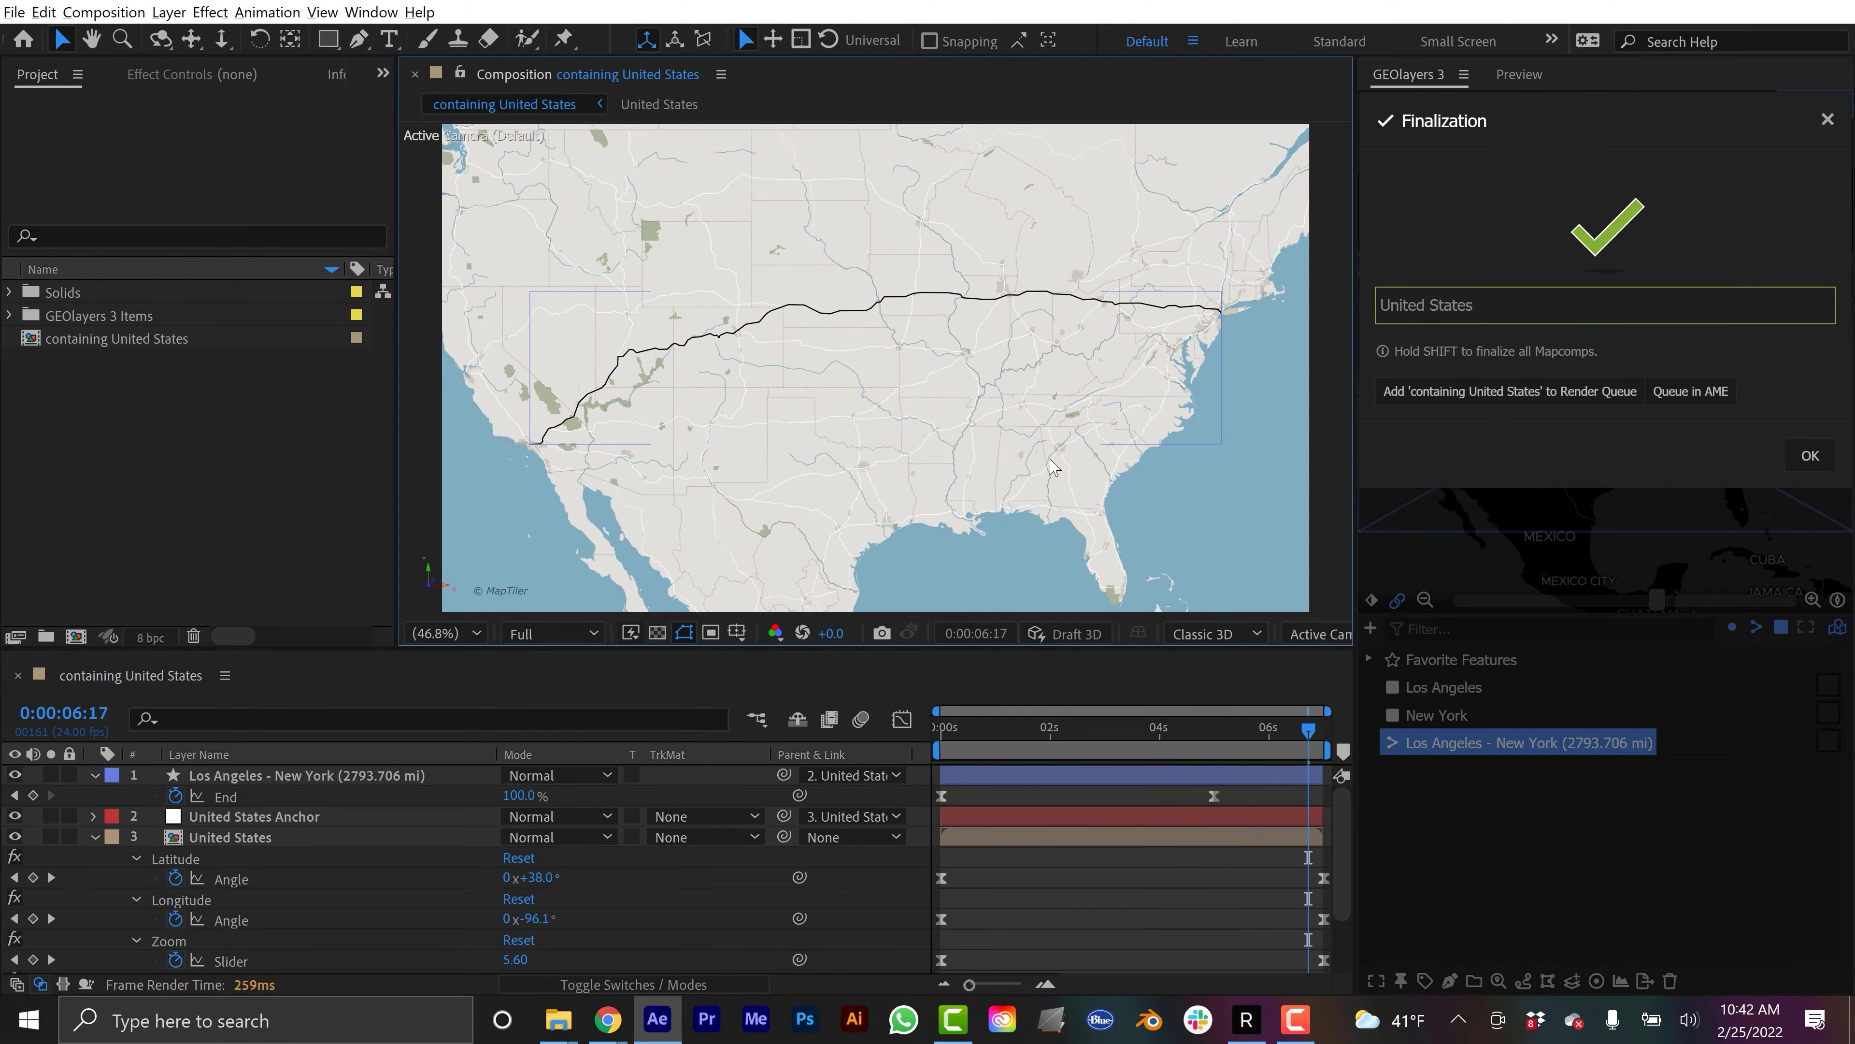
pyautogui.press('Home')
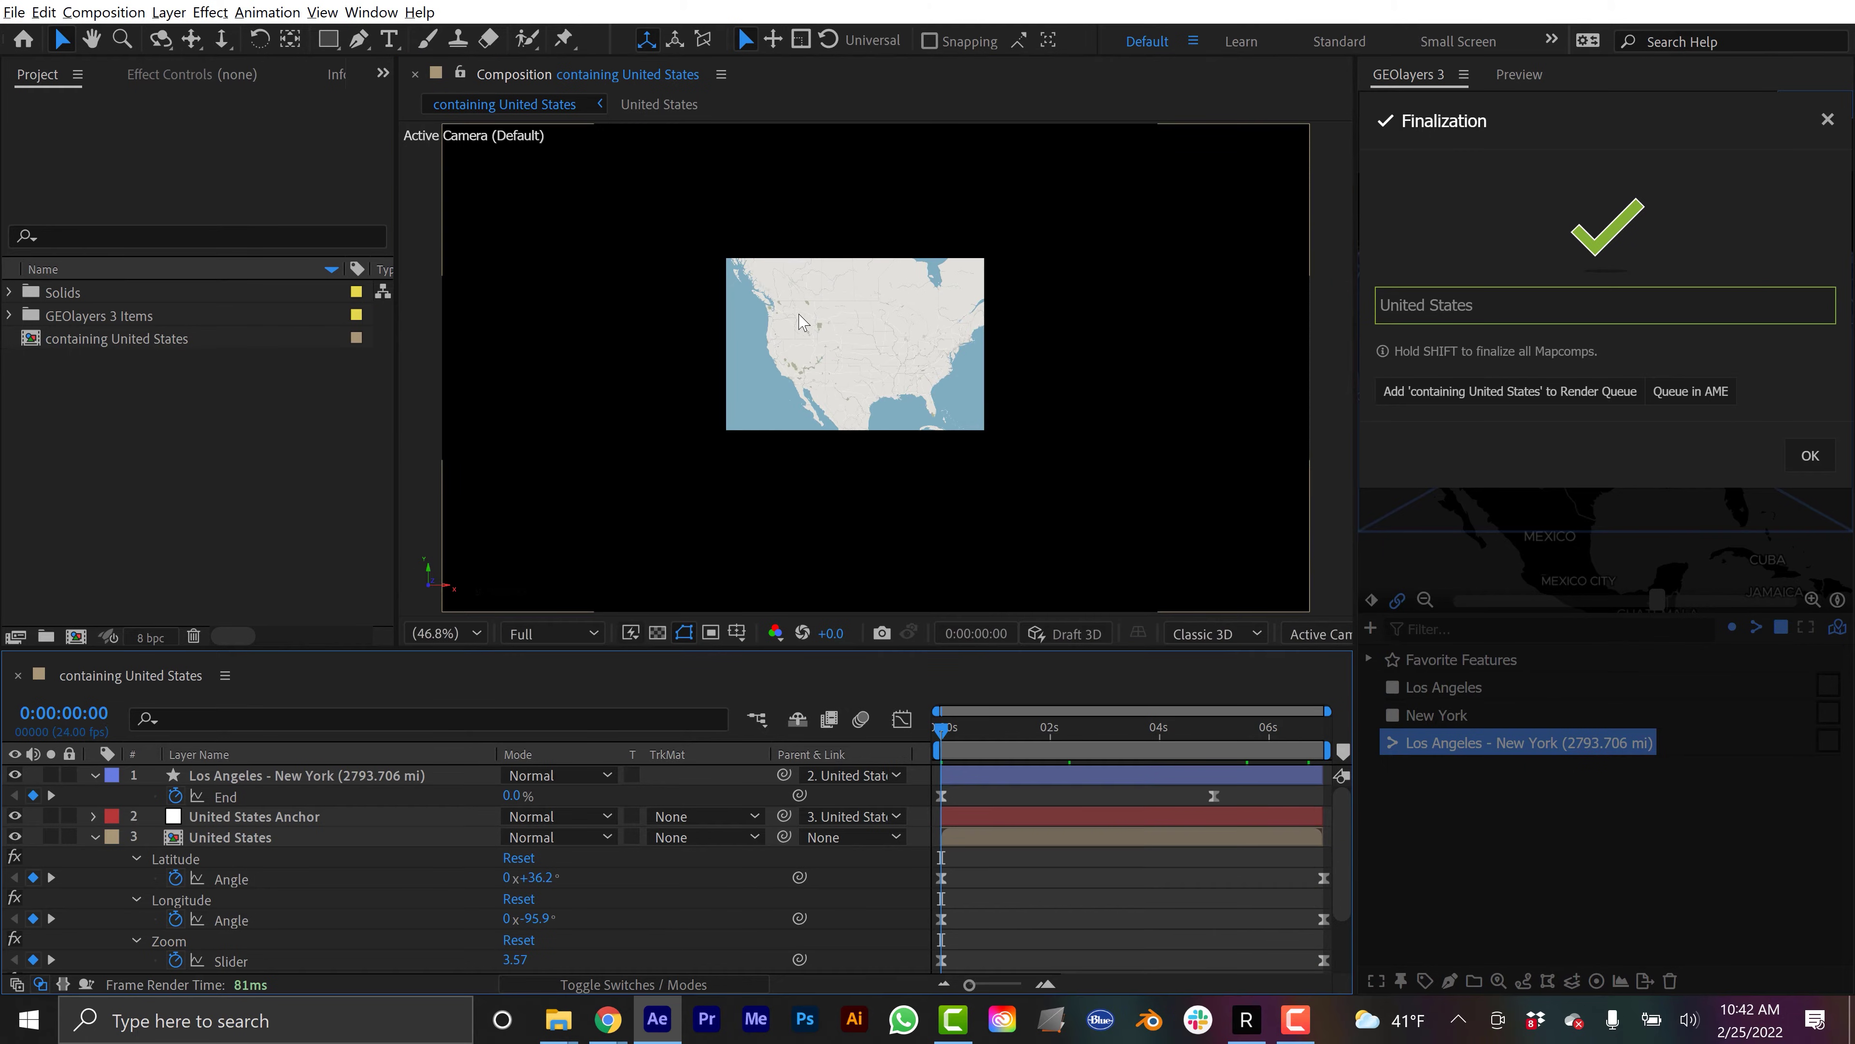
pyautogui.click(1810, 455)
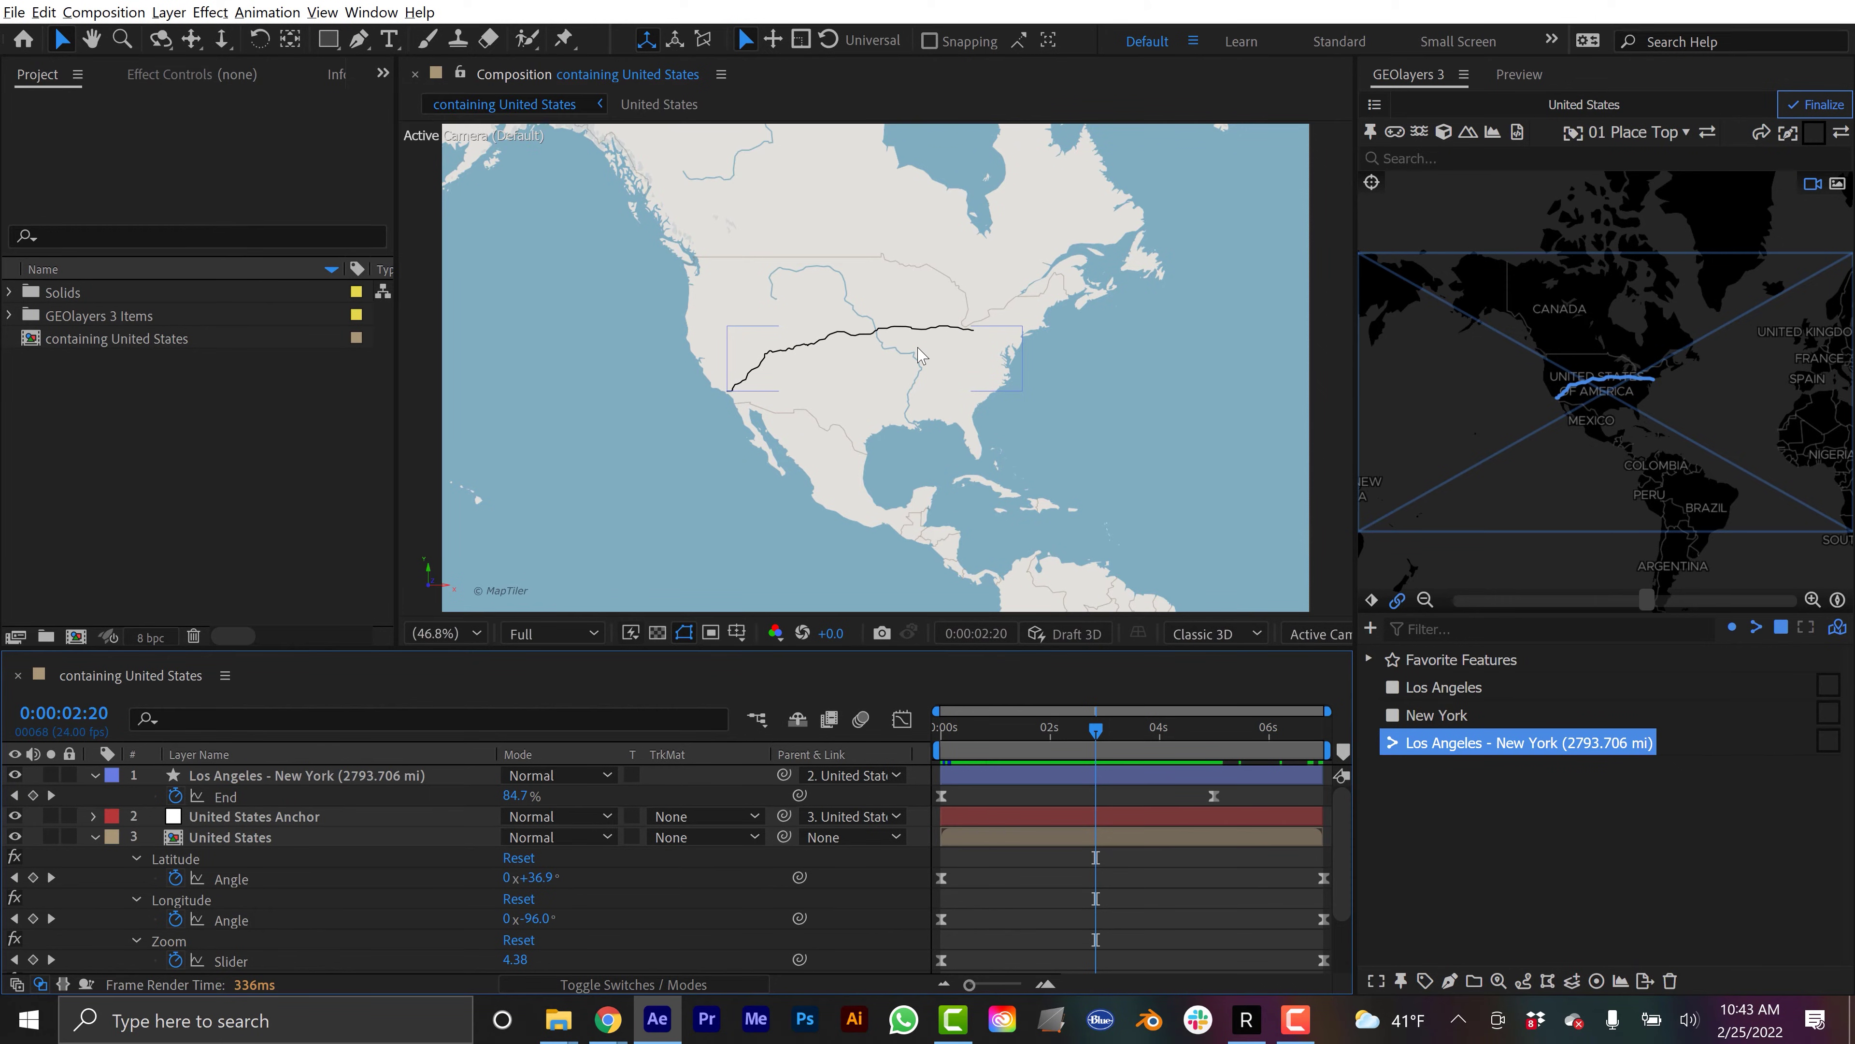
# Swap the Los Angeles–New York route layer to a different, lighter thin-stroke line style
pyautogui.click(1816, 133)
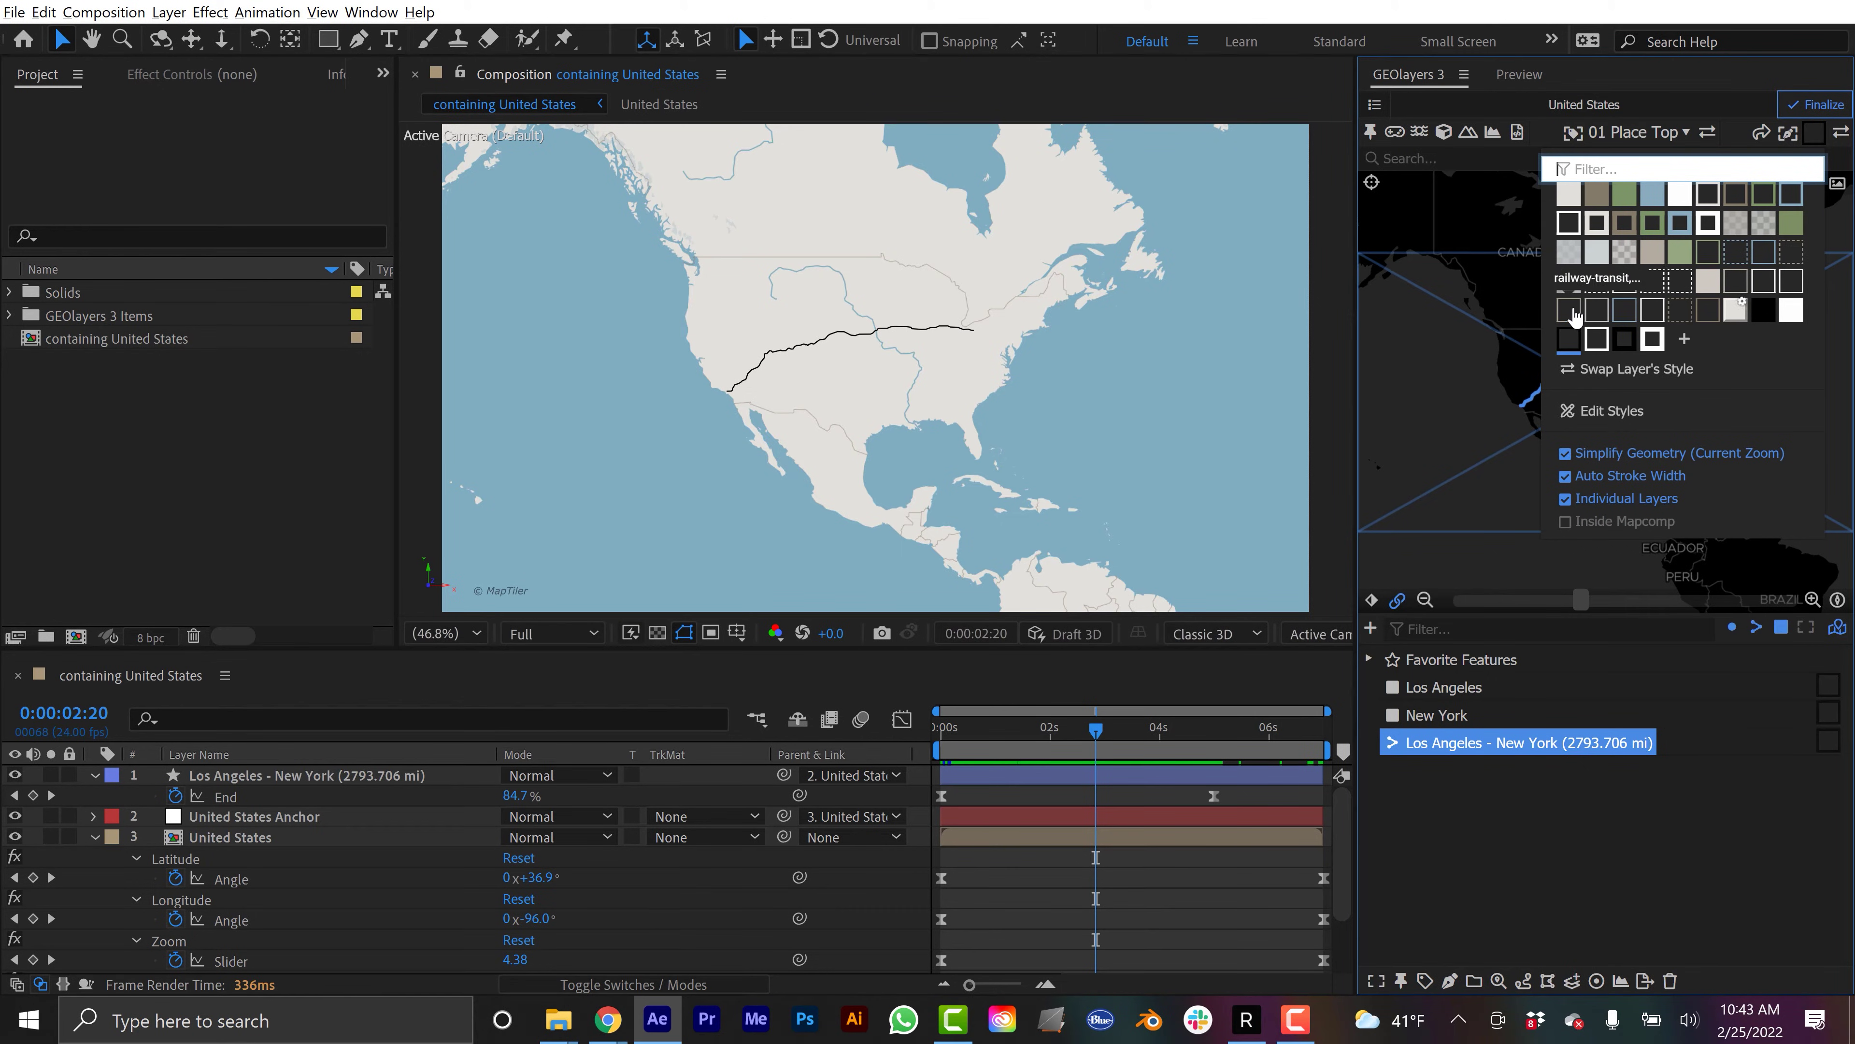
pyautogui.click(1583, 313)
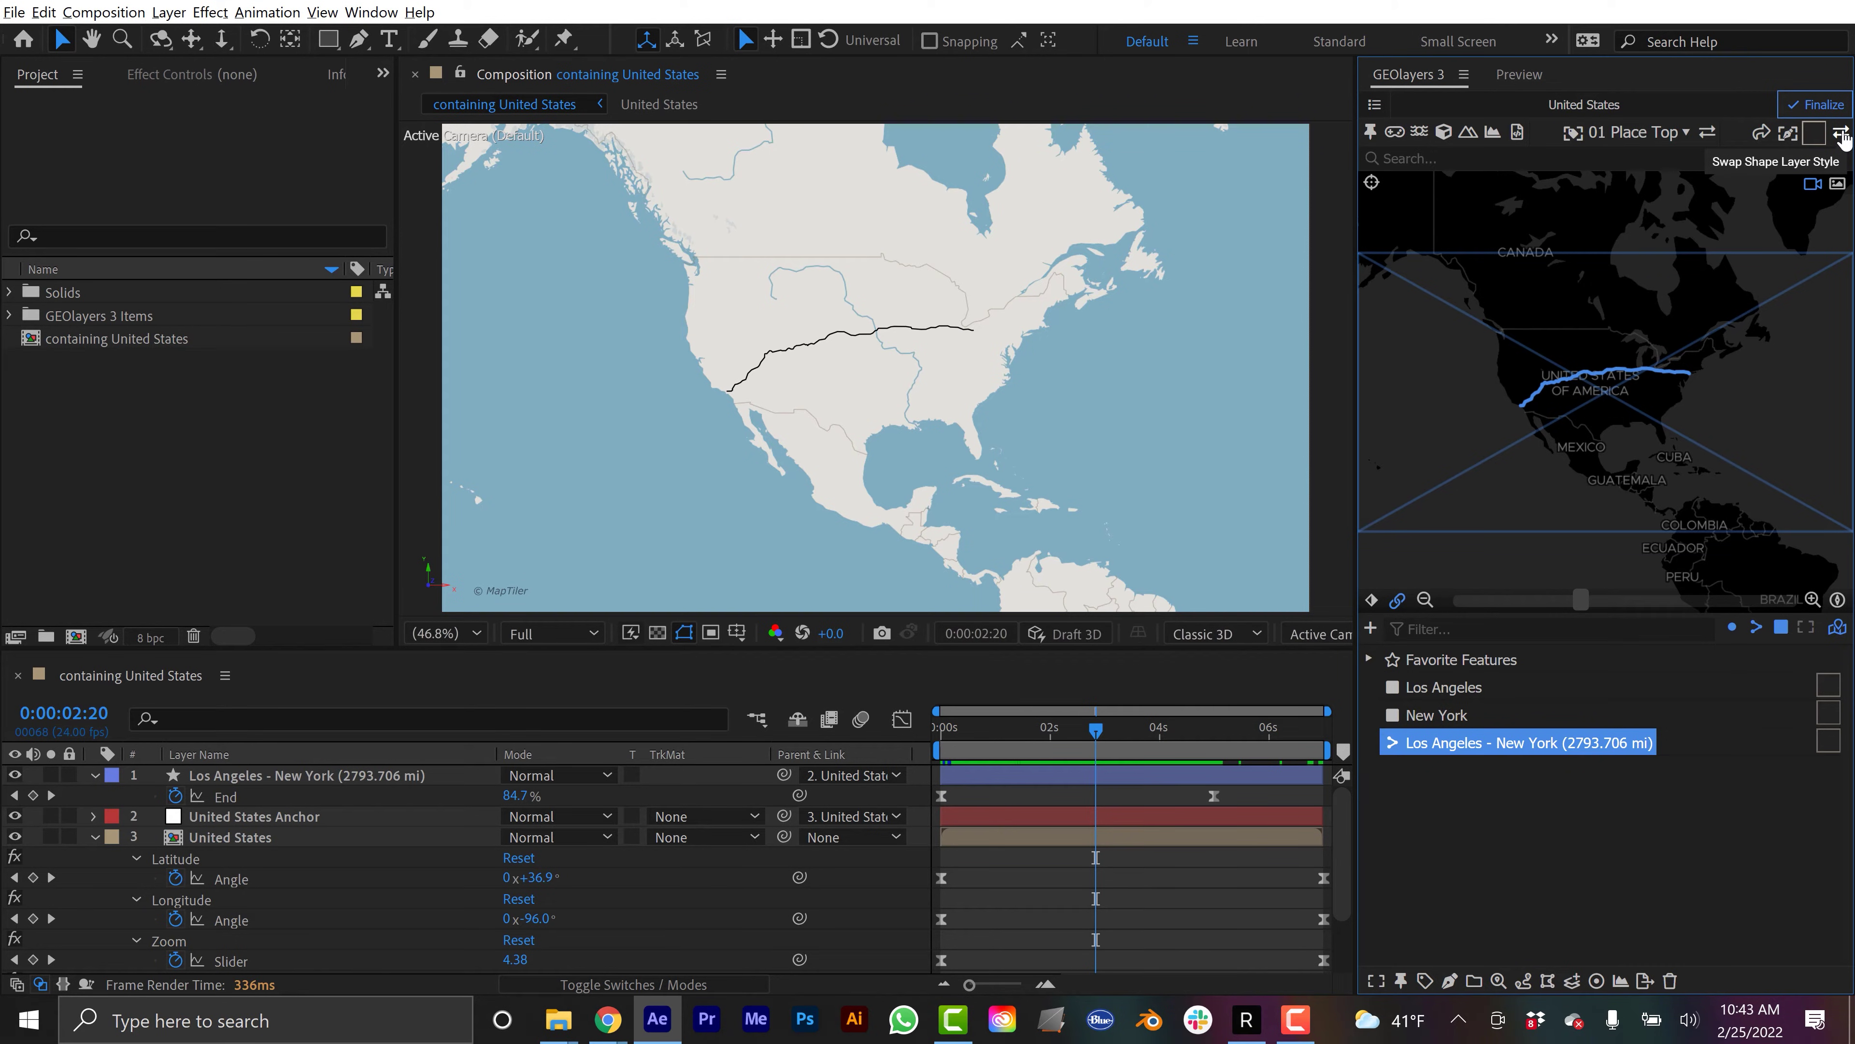
pyautogui.click(1844, 138)
pyautogui.click(259, 780)
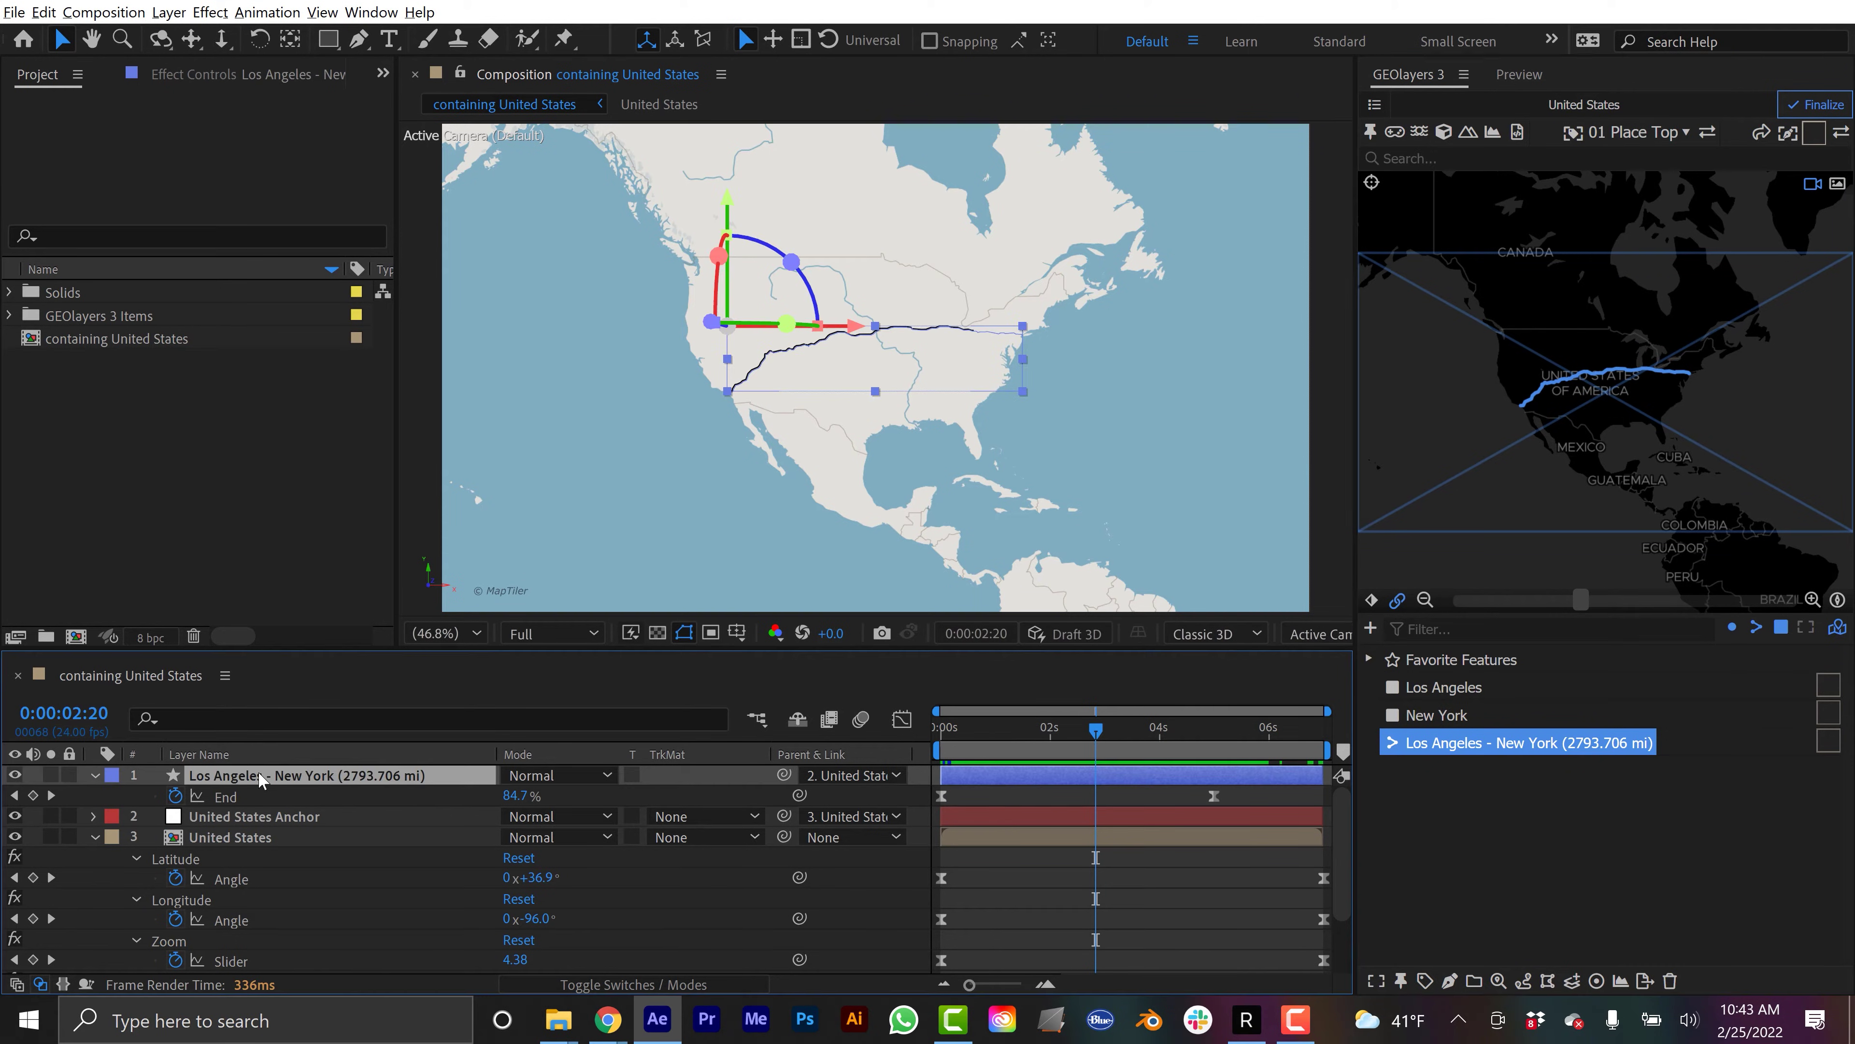
pyautogui.click(1839, 133)
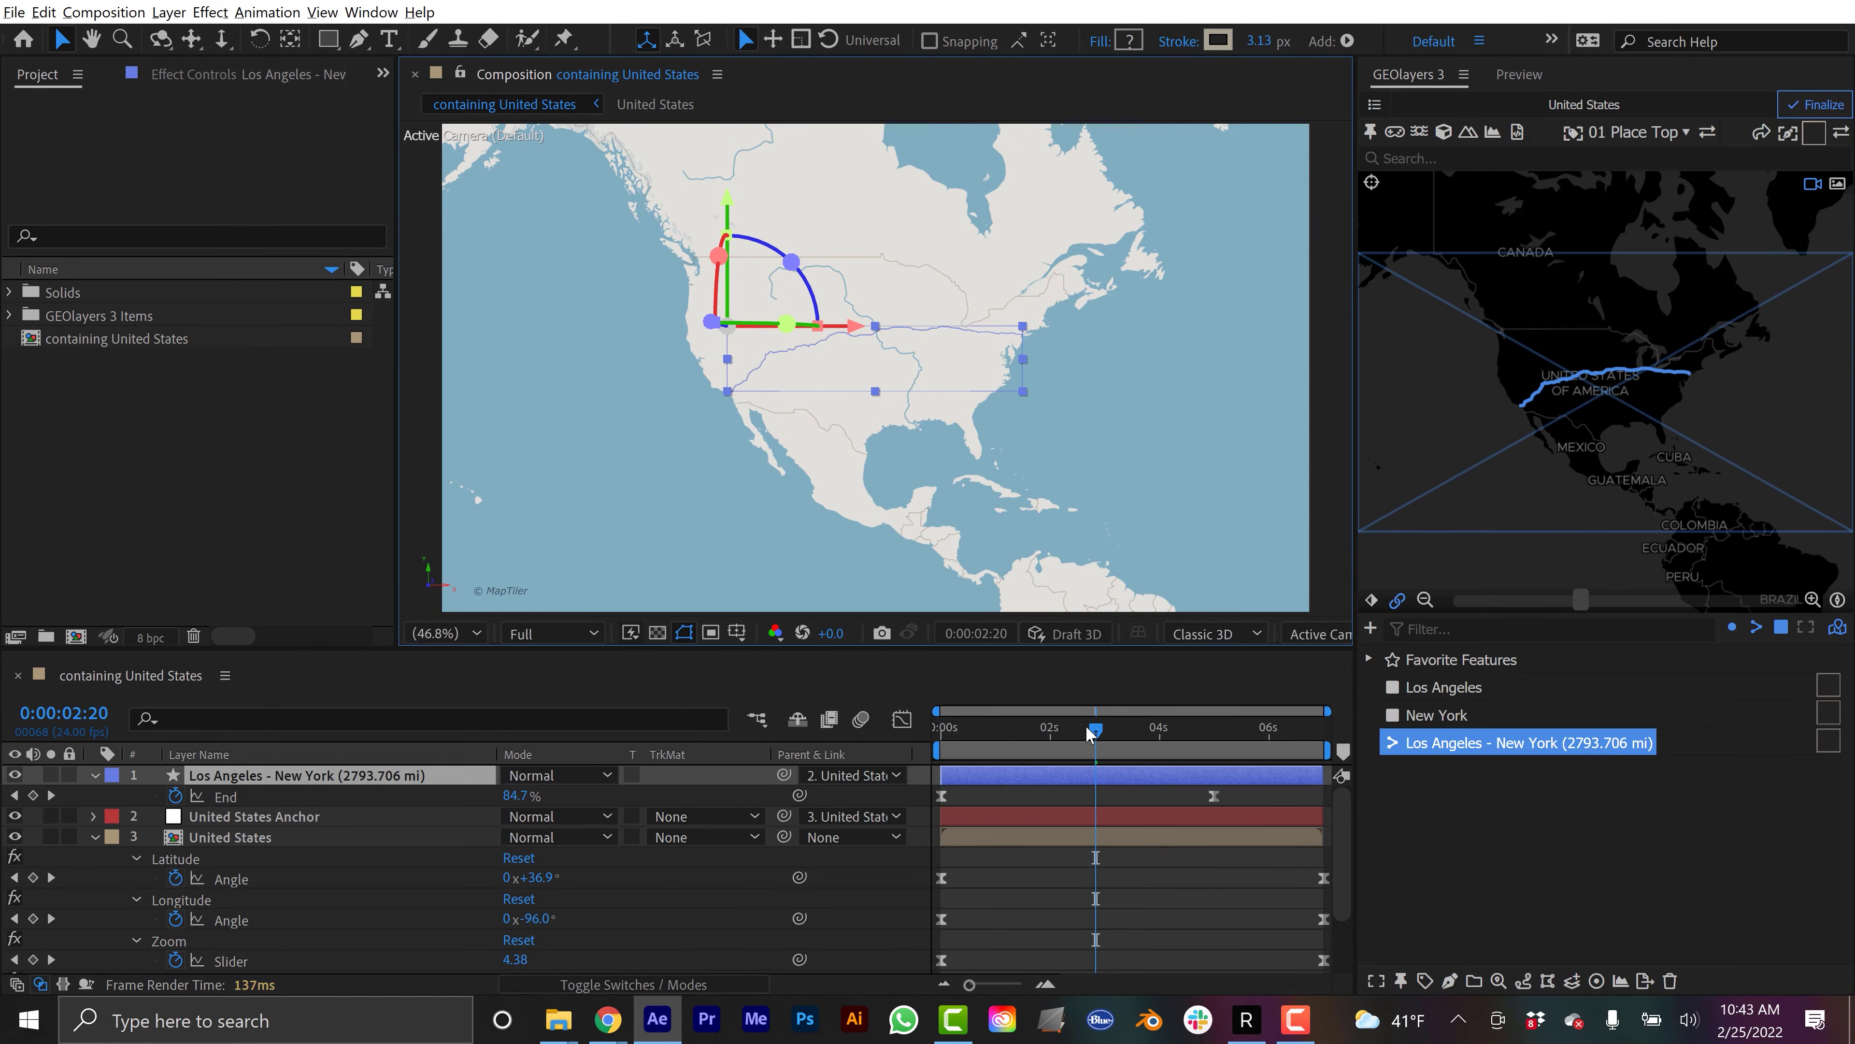
# Preview the restyled route animation from the start
pyautogui.moveTo(1086, 733); pyautogui.dragTo(912, 750)
pyautogui.press('space')
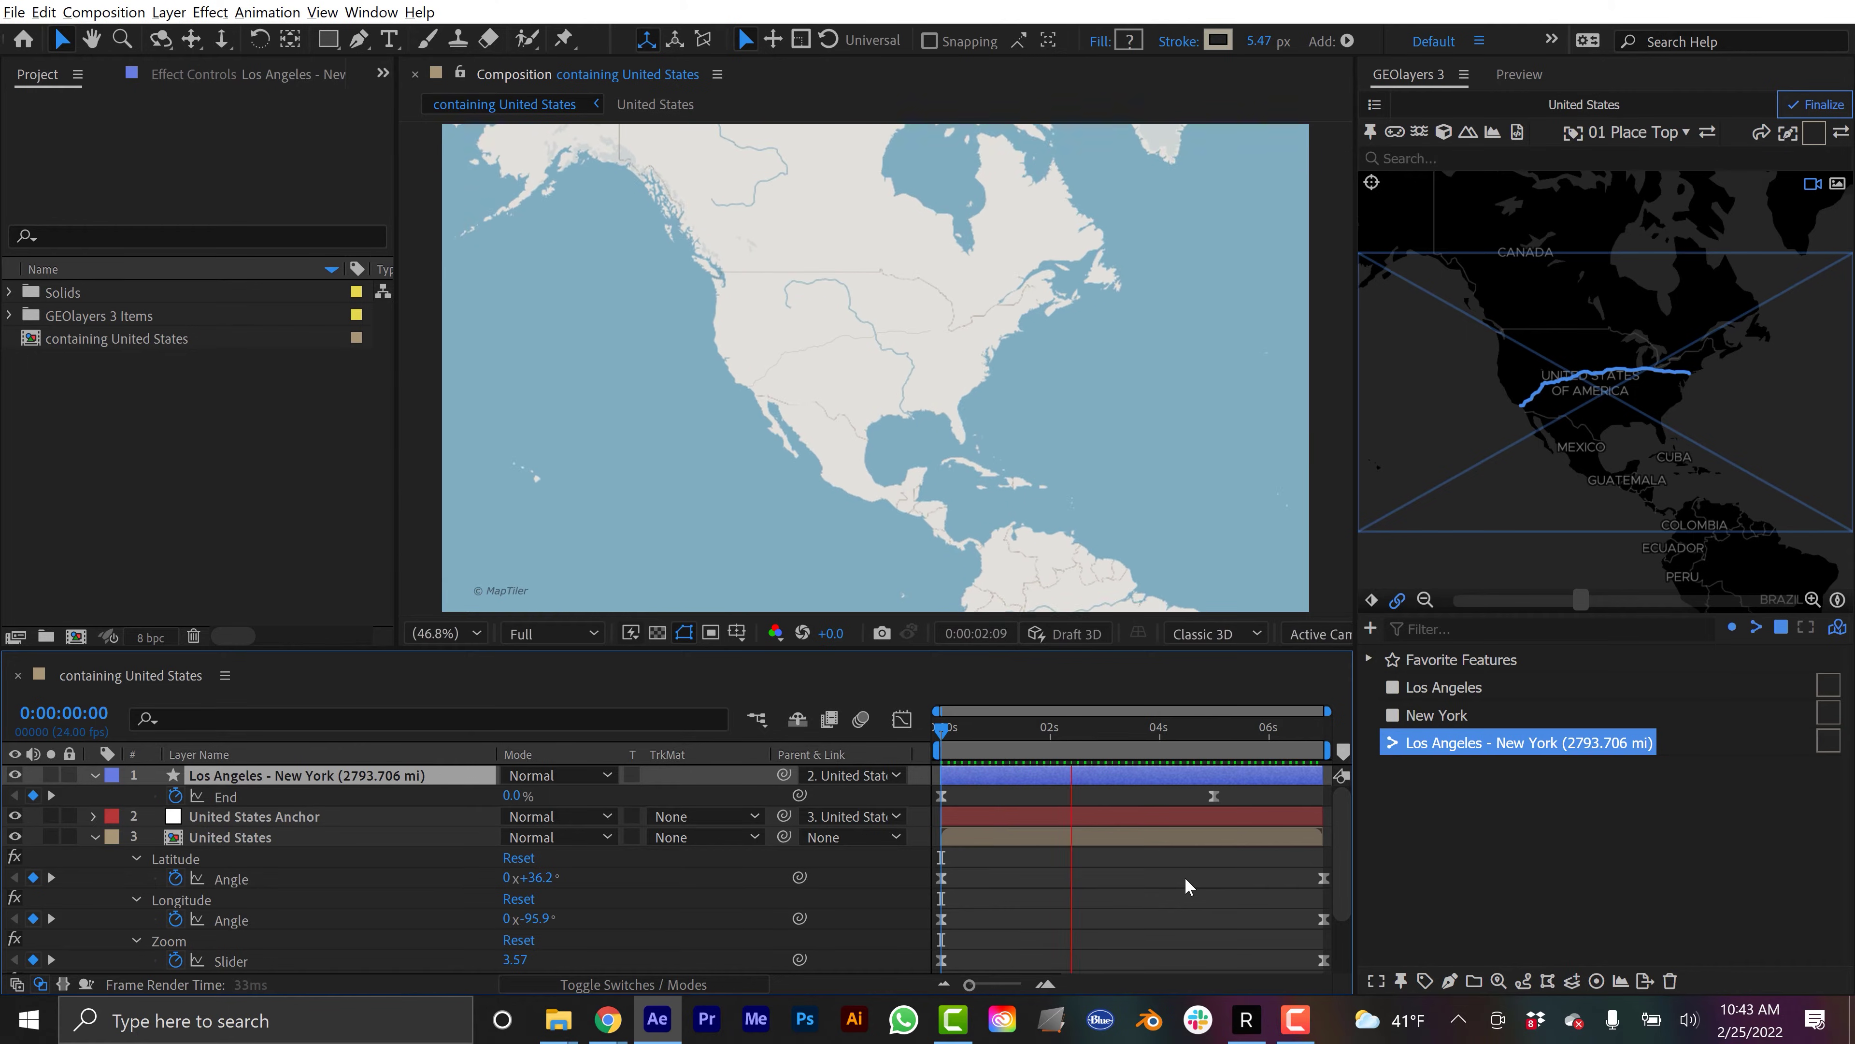
pyautogui.press('space')
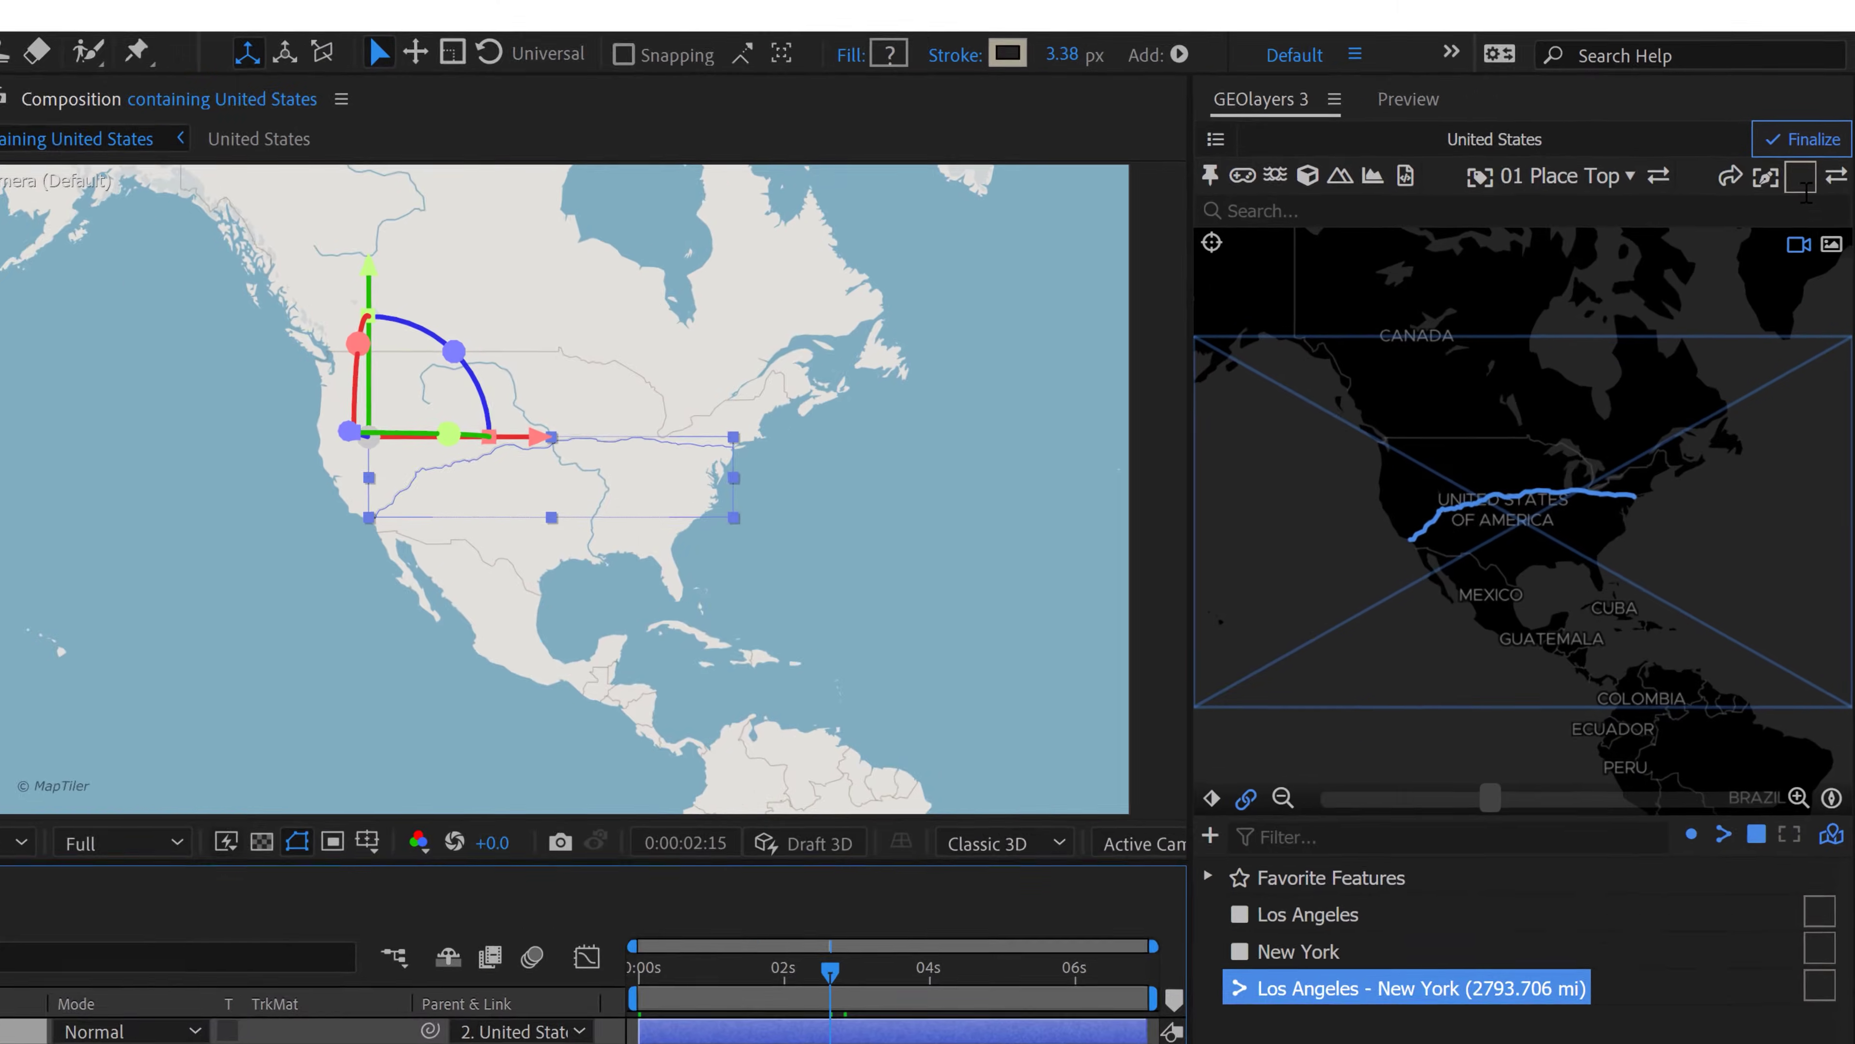
# Add a new shape style in the style editor and name it 'Red Map Path'
pyautogui.click(1814, 133)
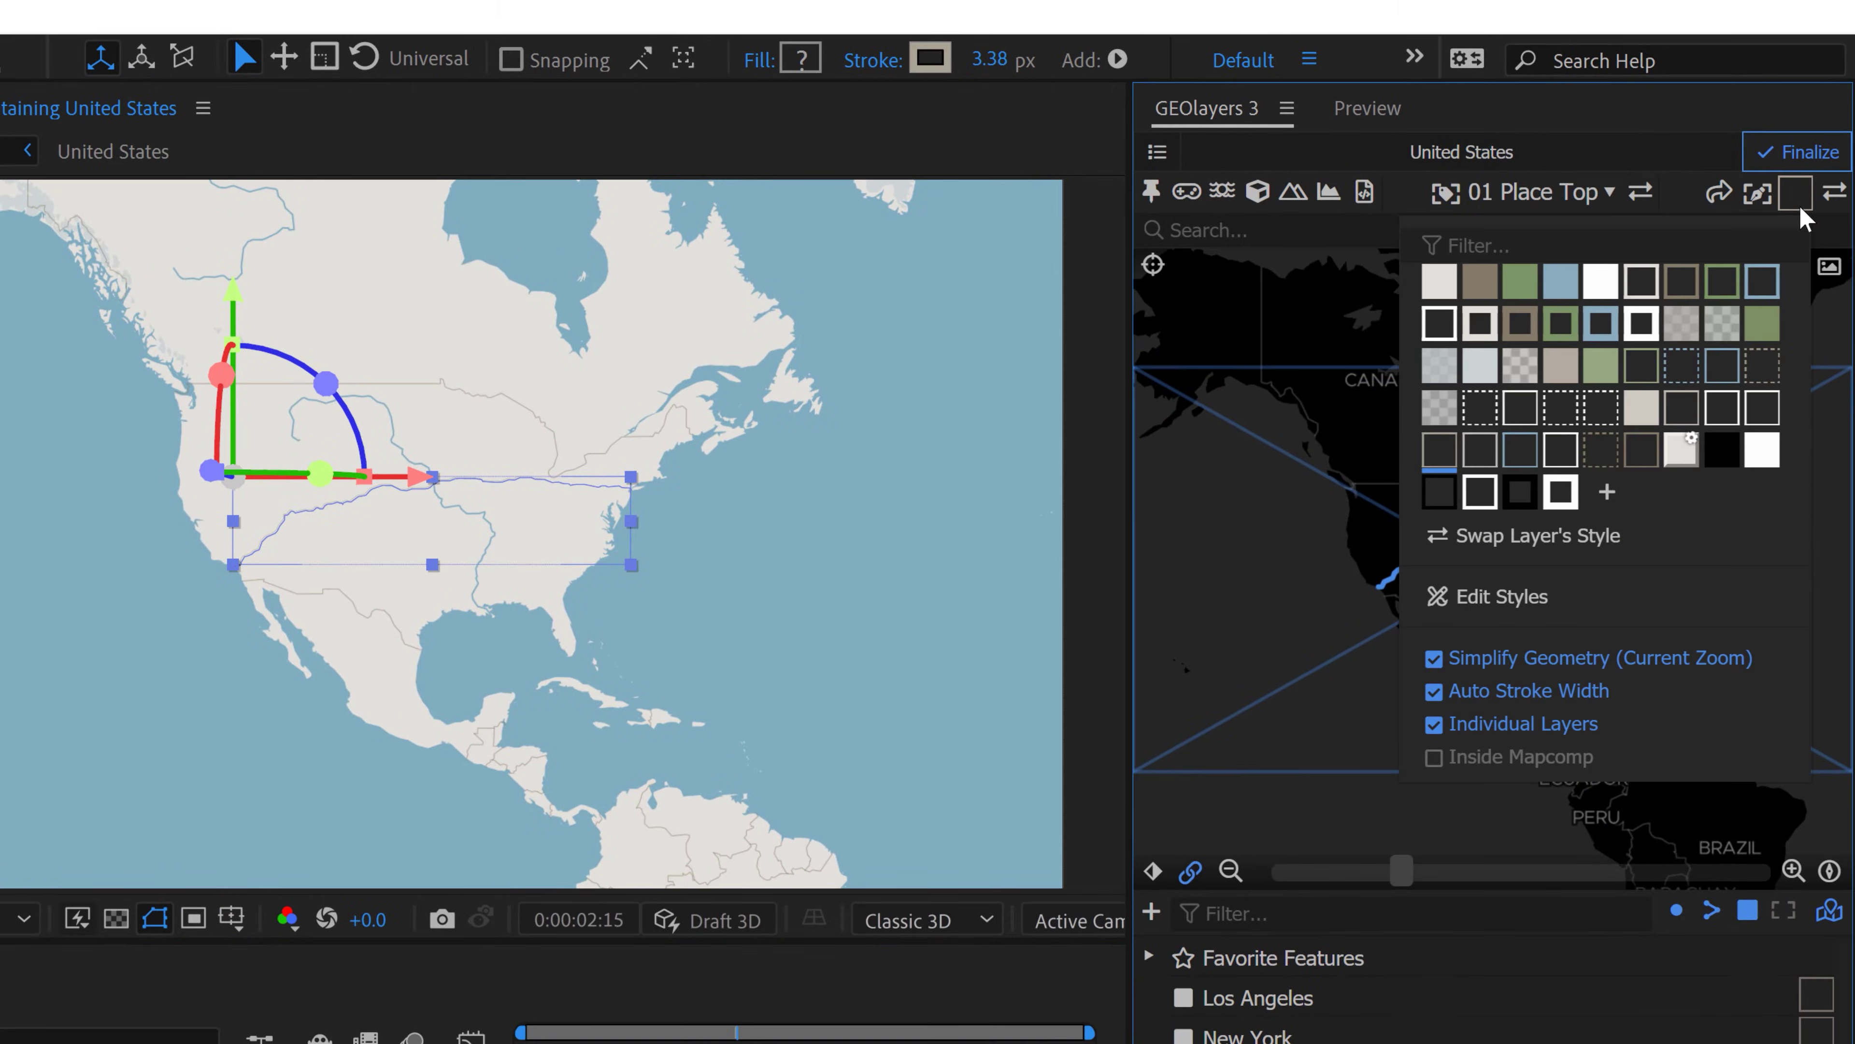
pyautogui.click(1505, 603)
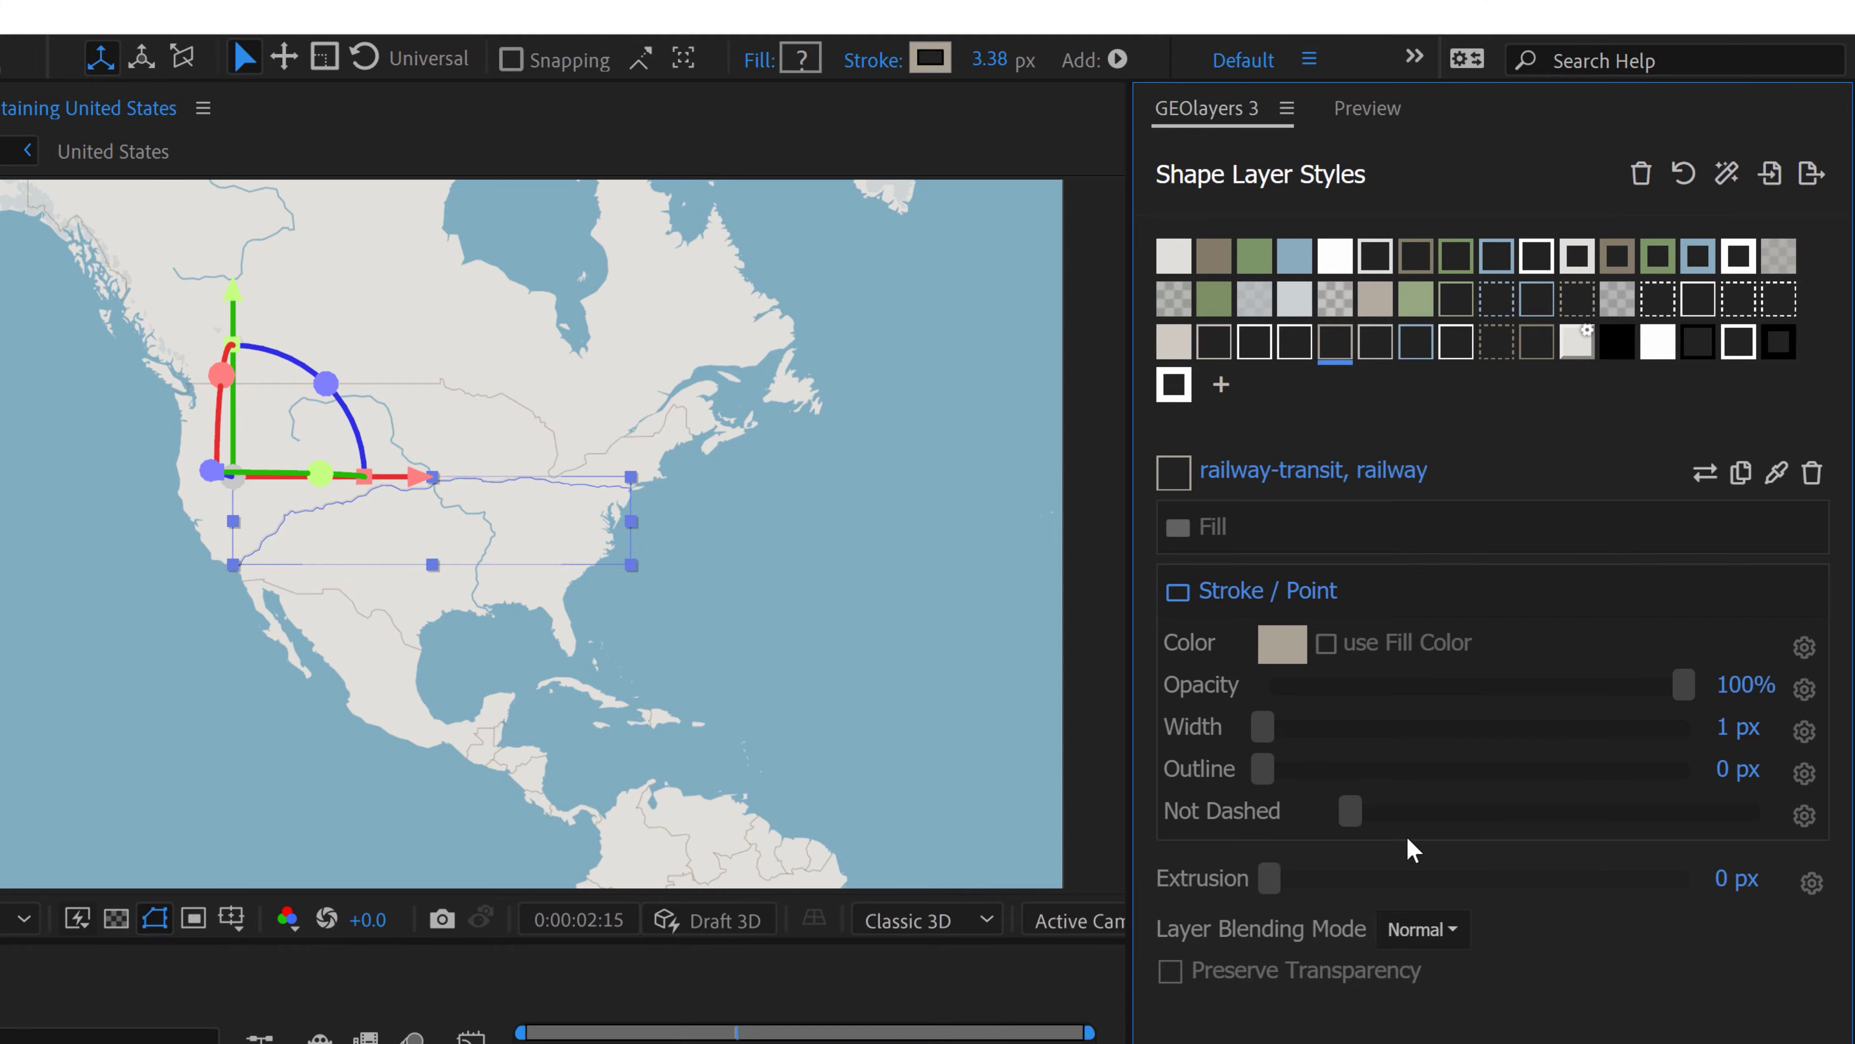
pyautogui.click(1221, 385)
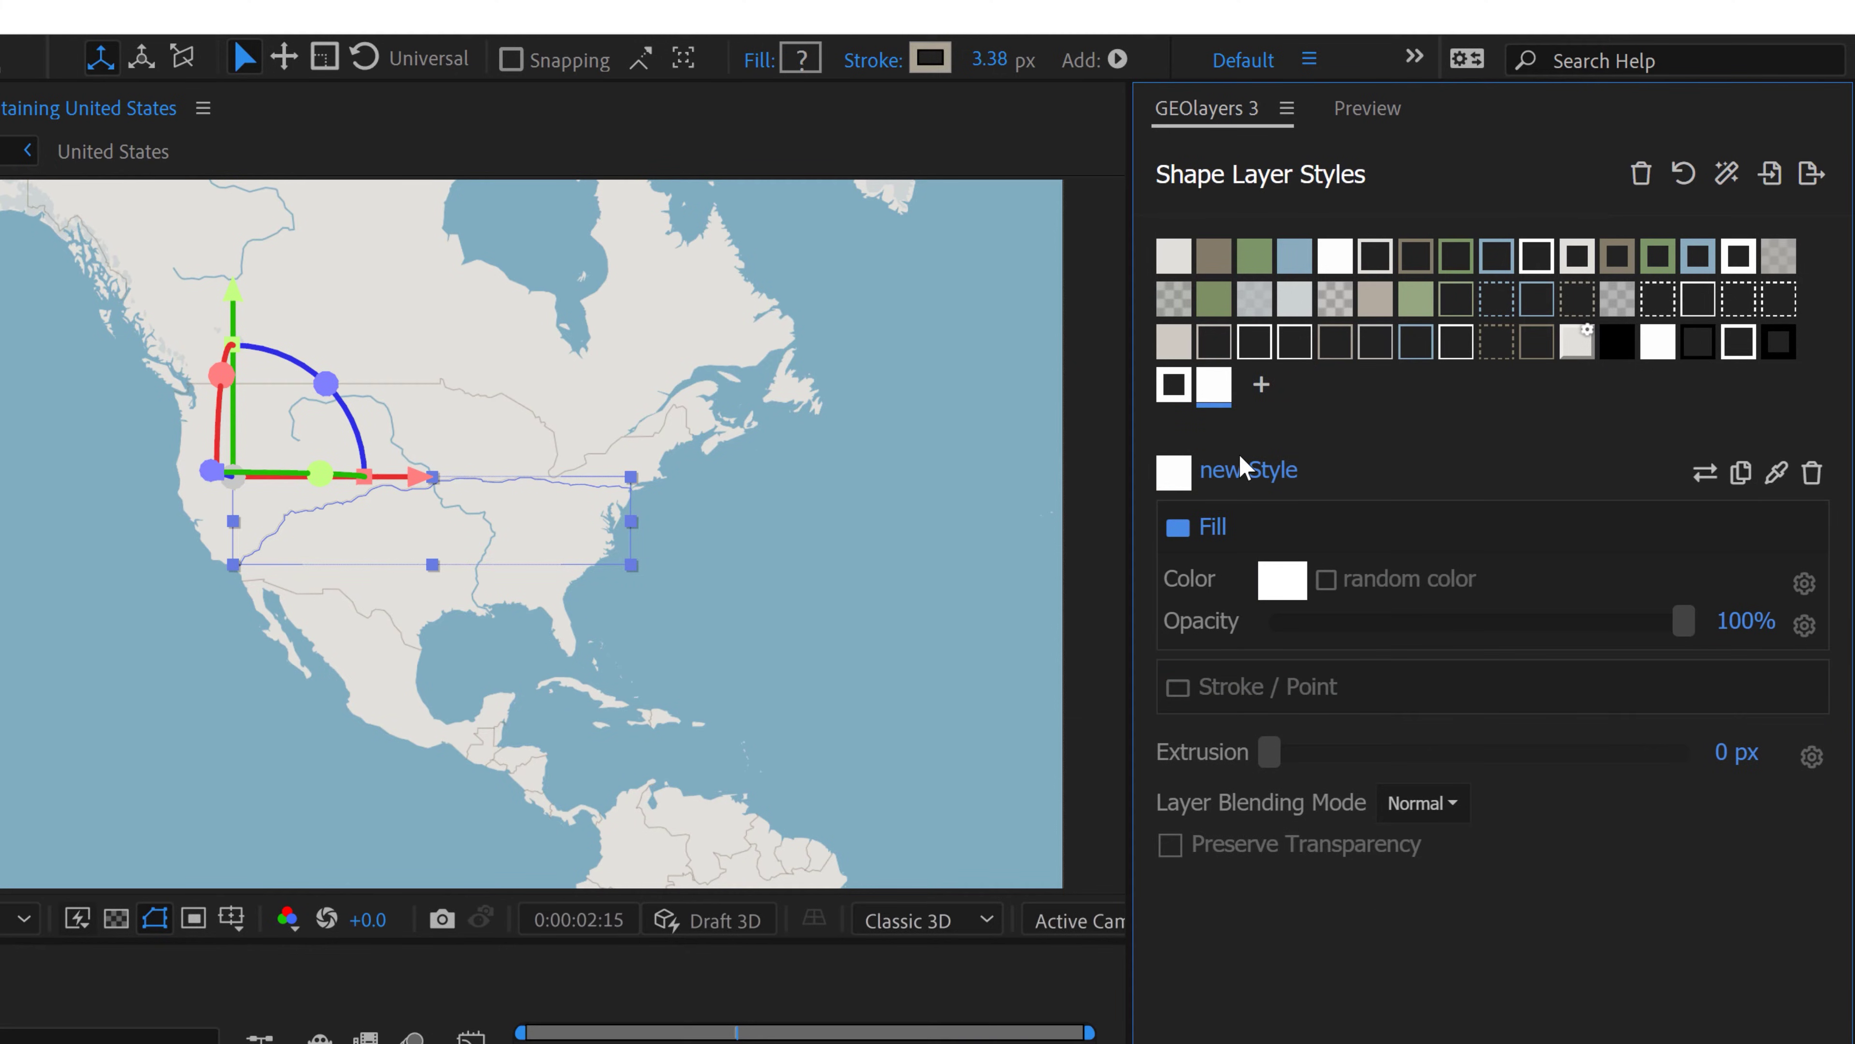
pyautogui.doubleClick(1253, 472)
pyautogui.write('Red ')
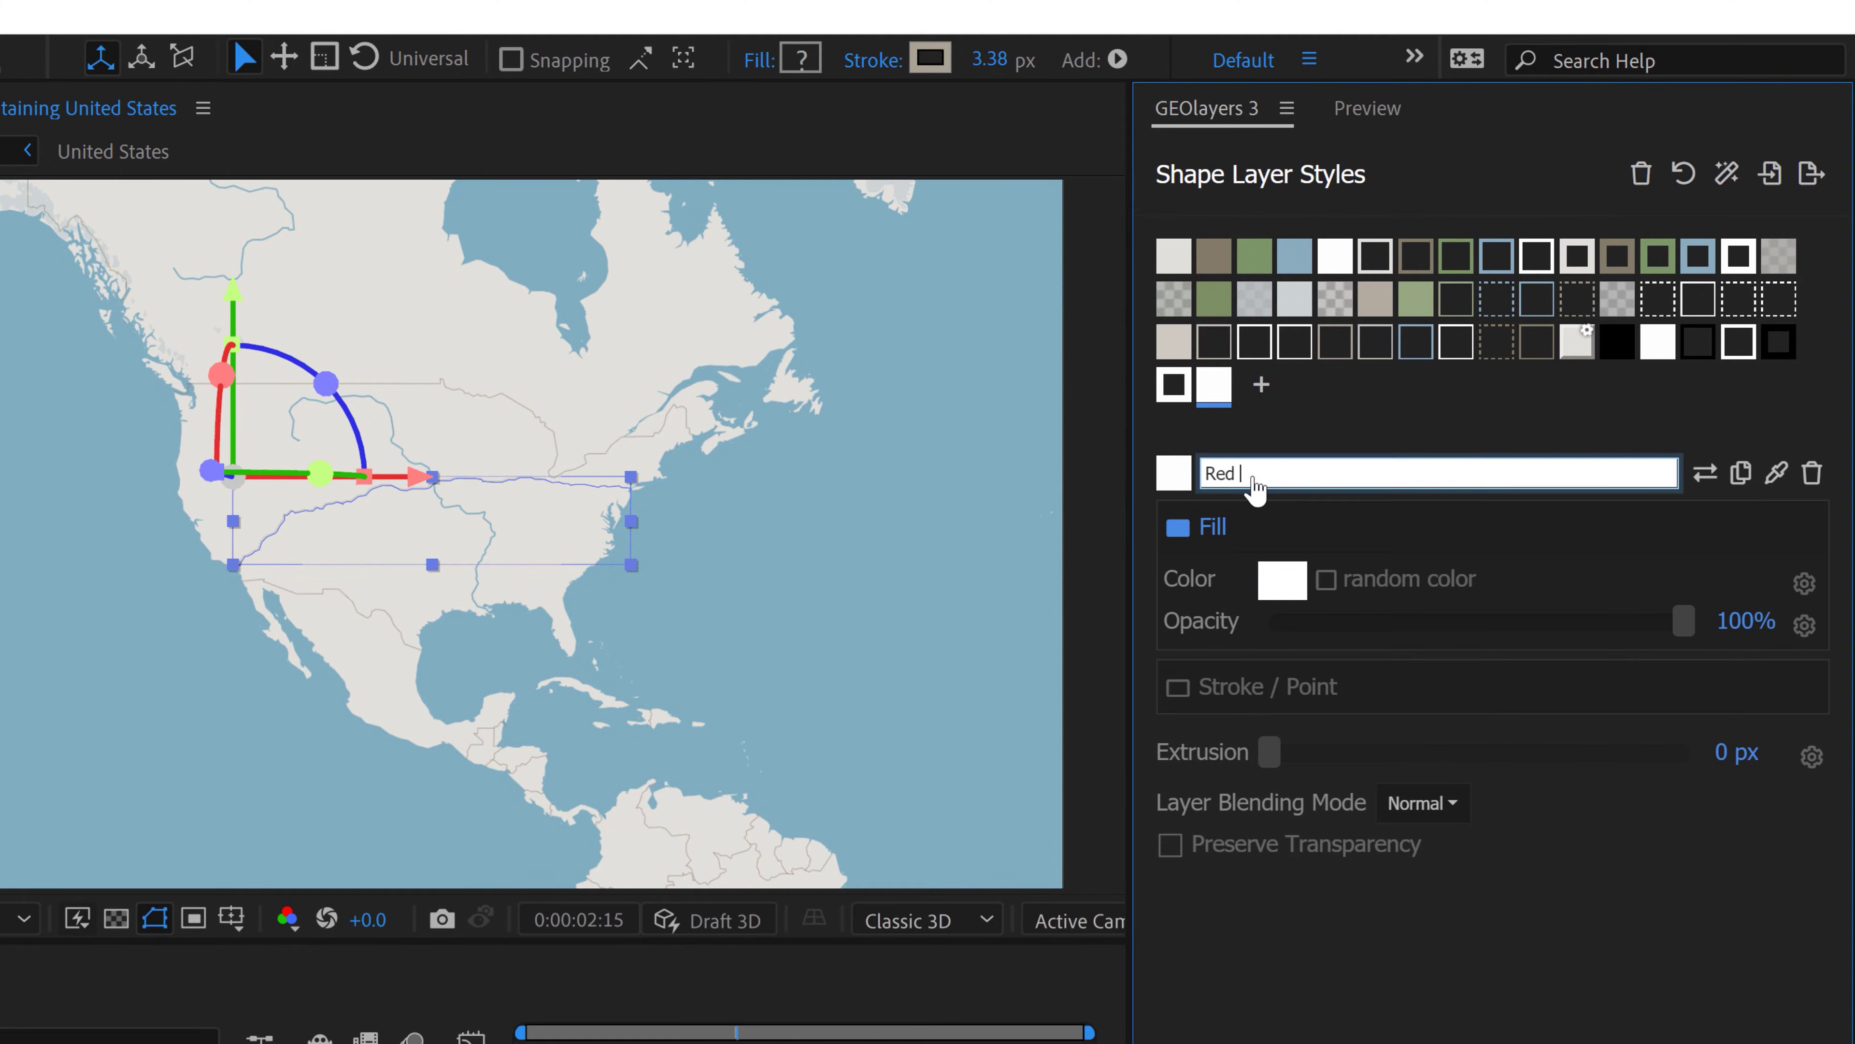
pyautogui.write('Map Path')
# Give Red Map Path no fill and its own solid deep red stroke
pyautogui.click(1180, 530)
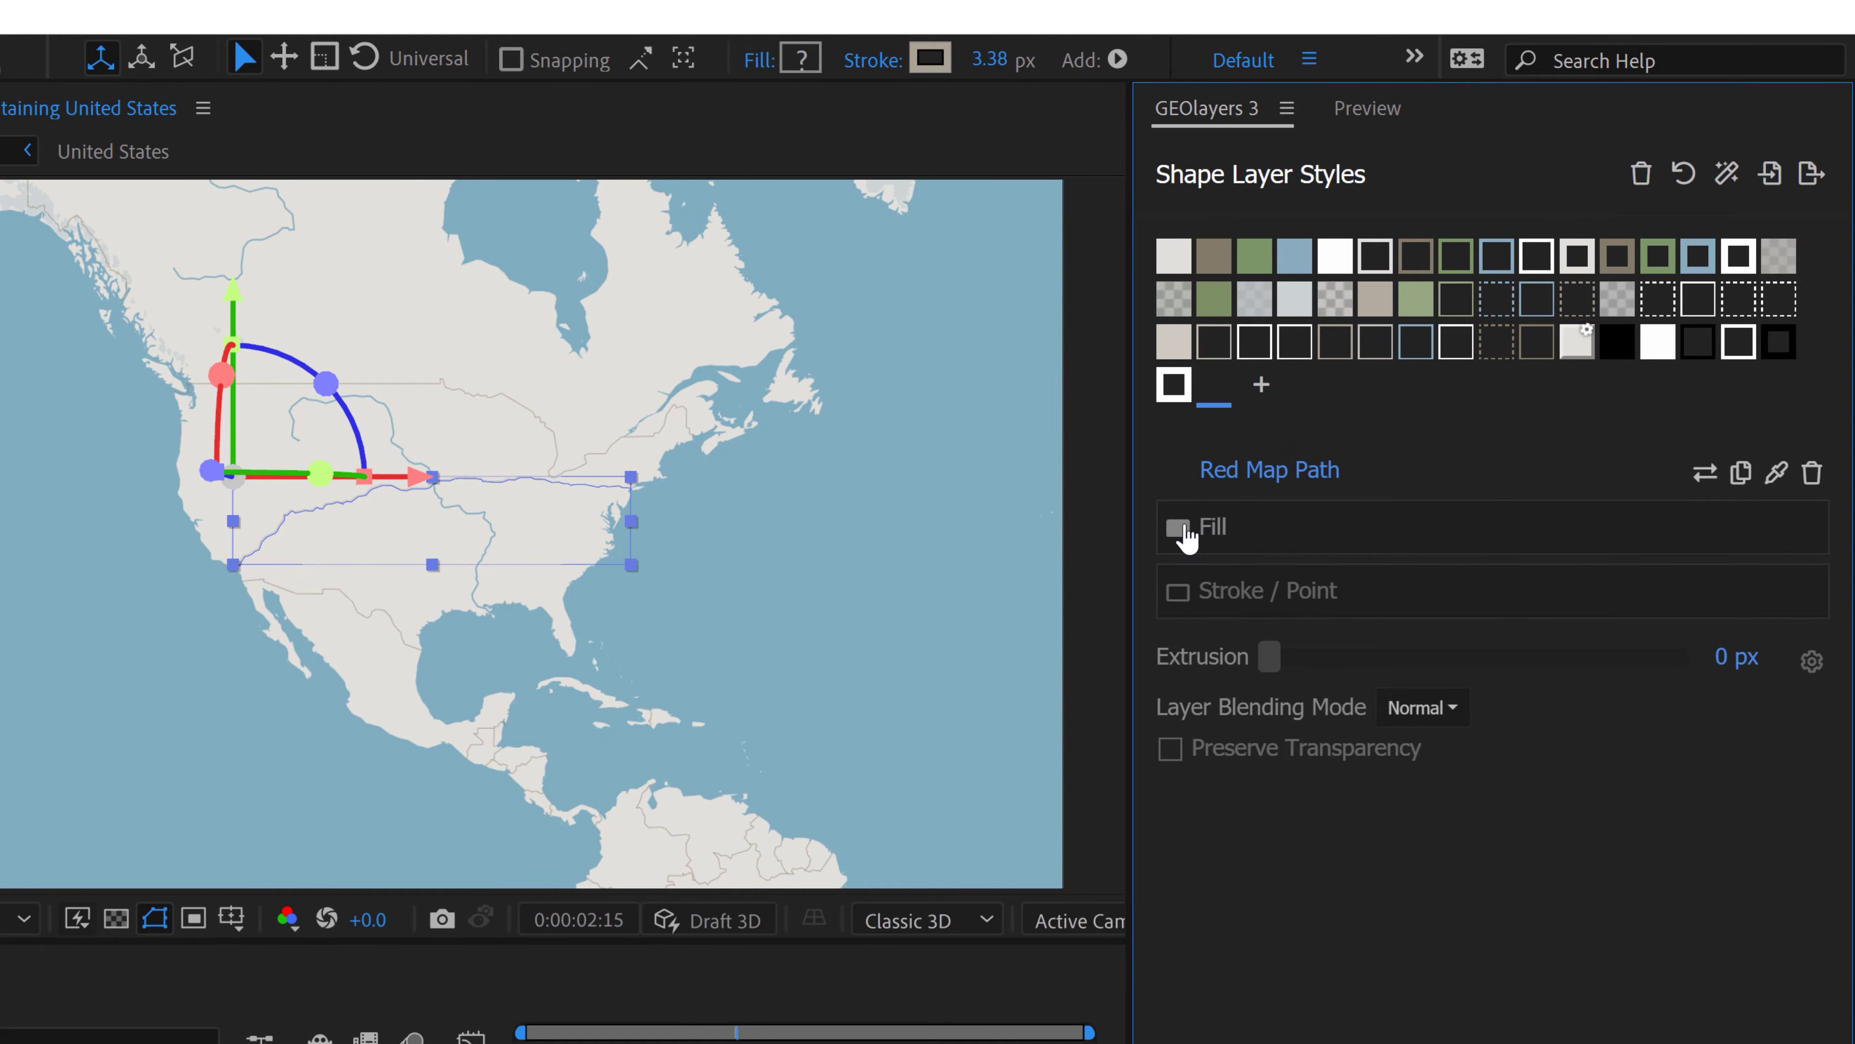
pyautogui.click(1235, 591)
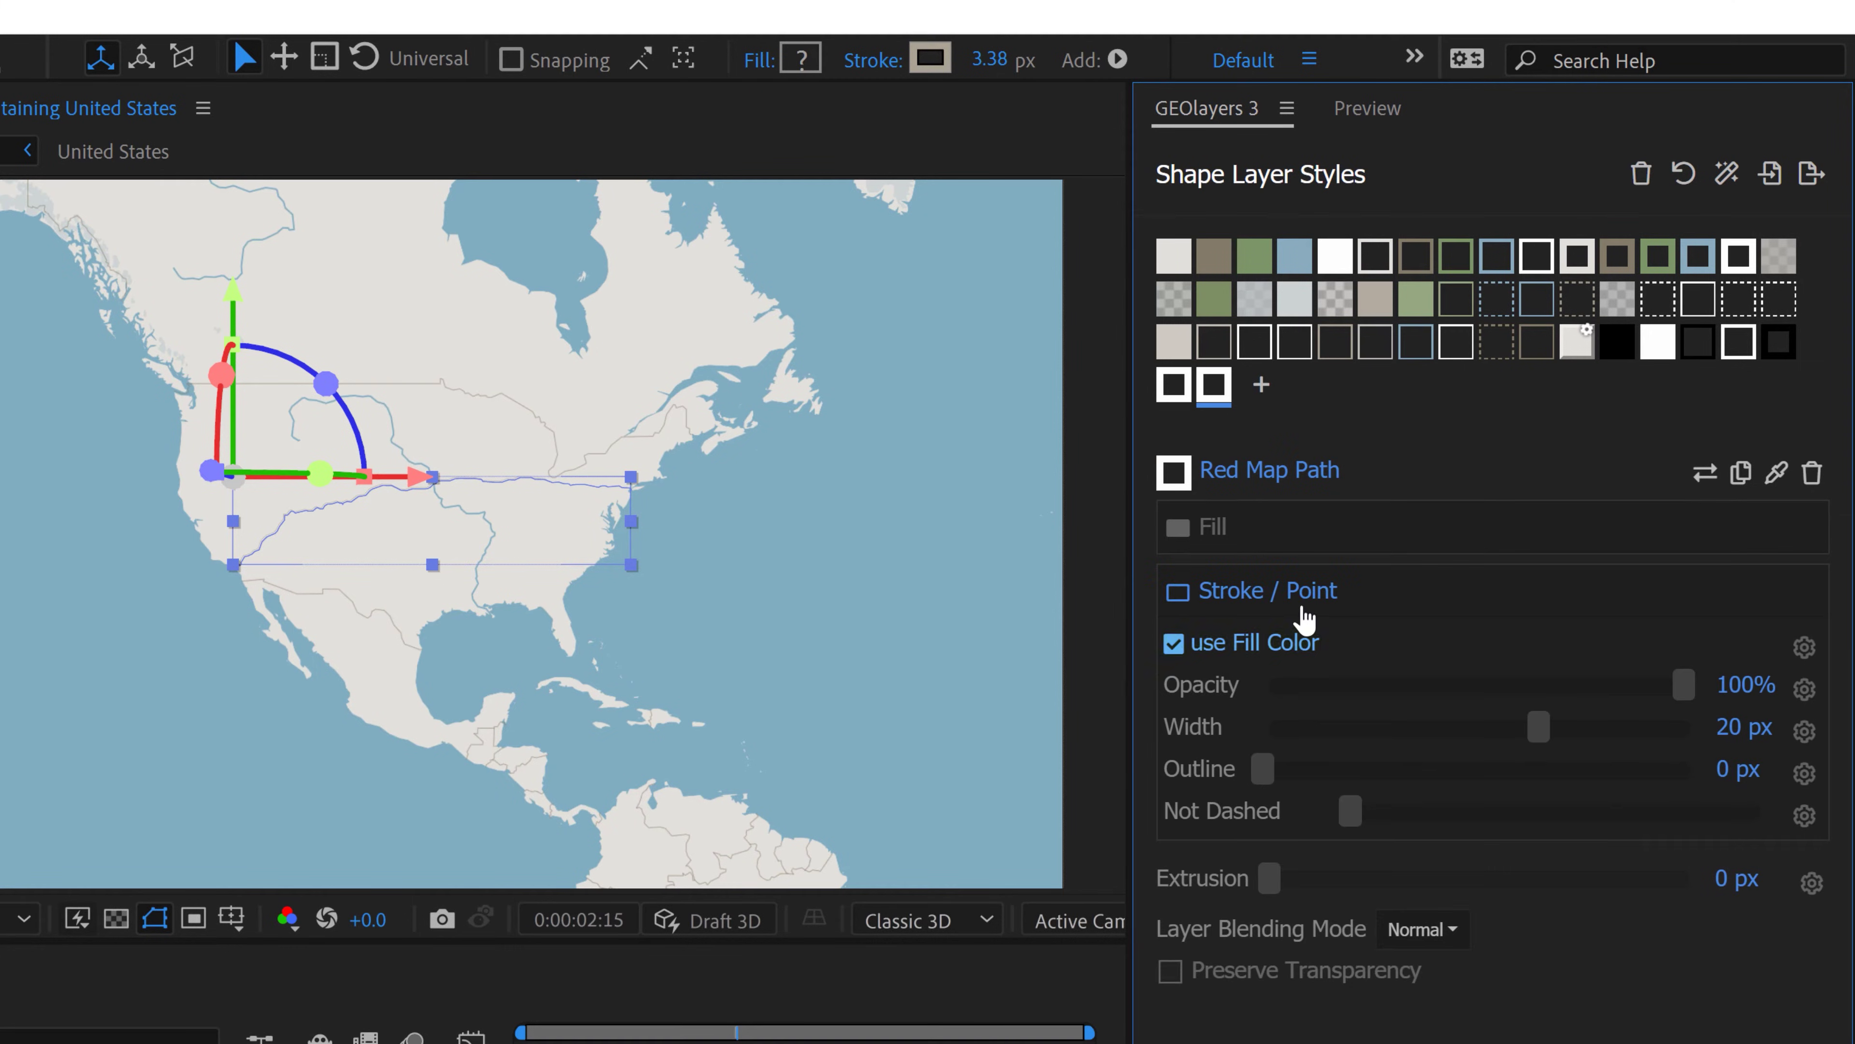
pyautogui.click(1174, 645)
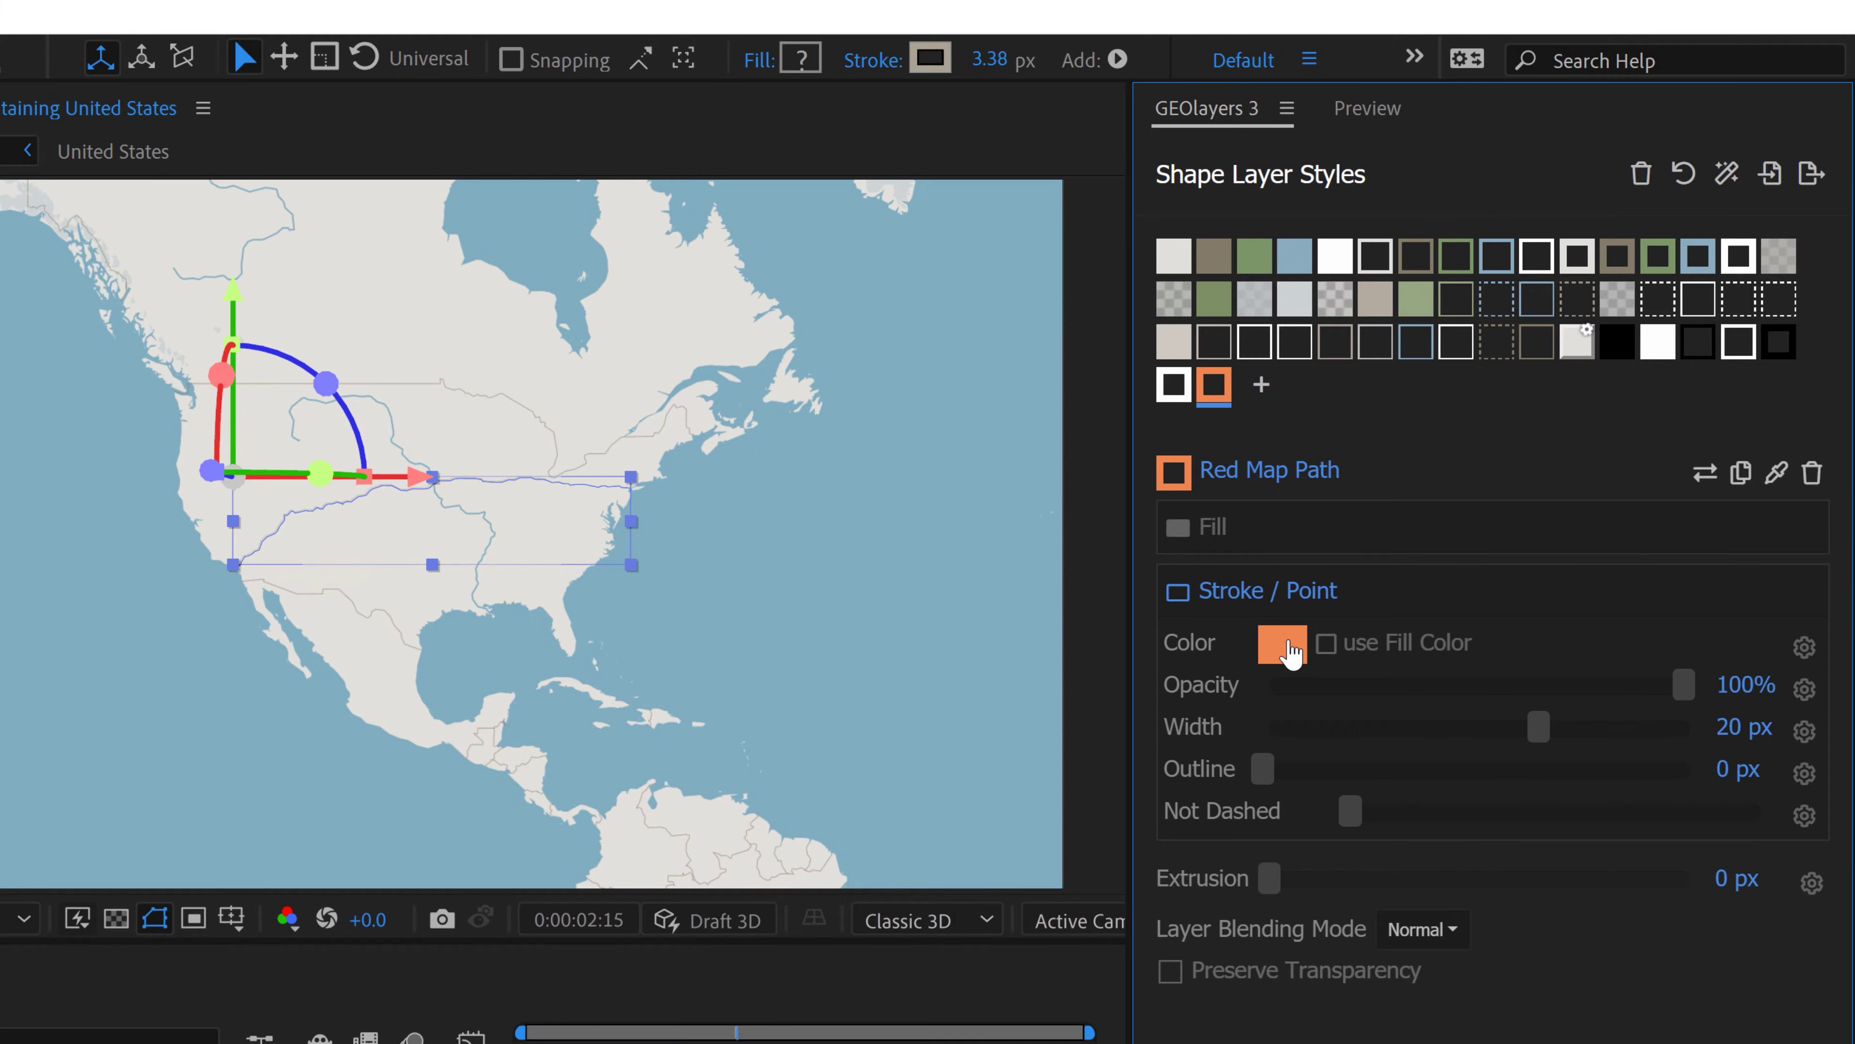
pyautogui.click(1289, 653)
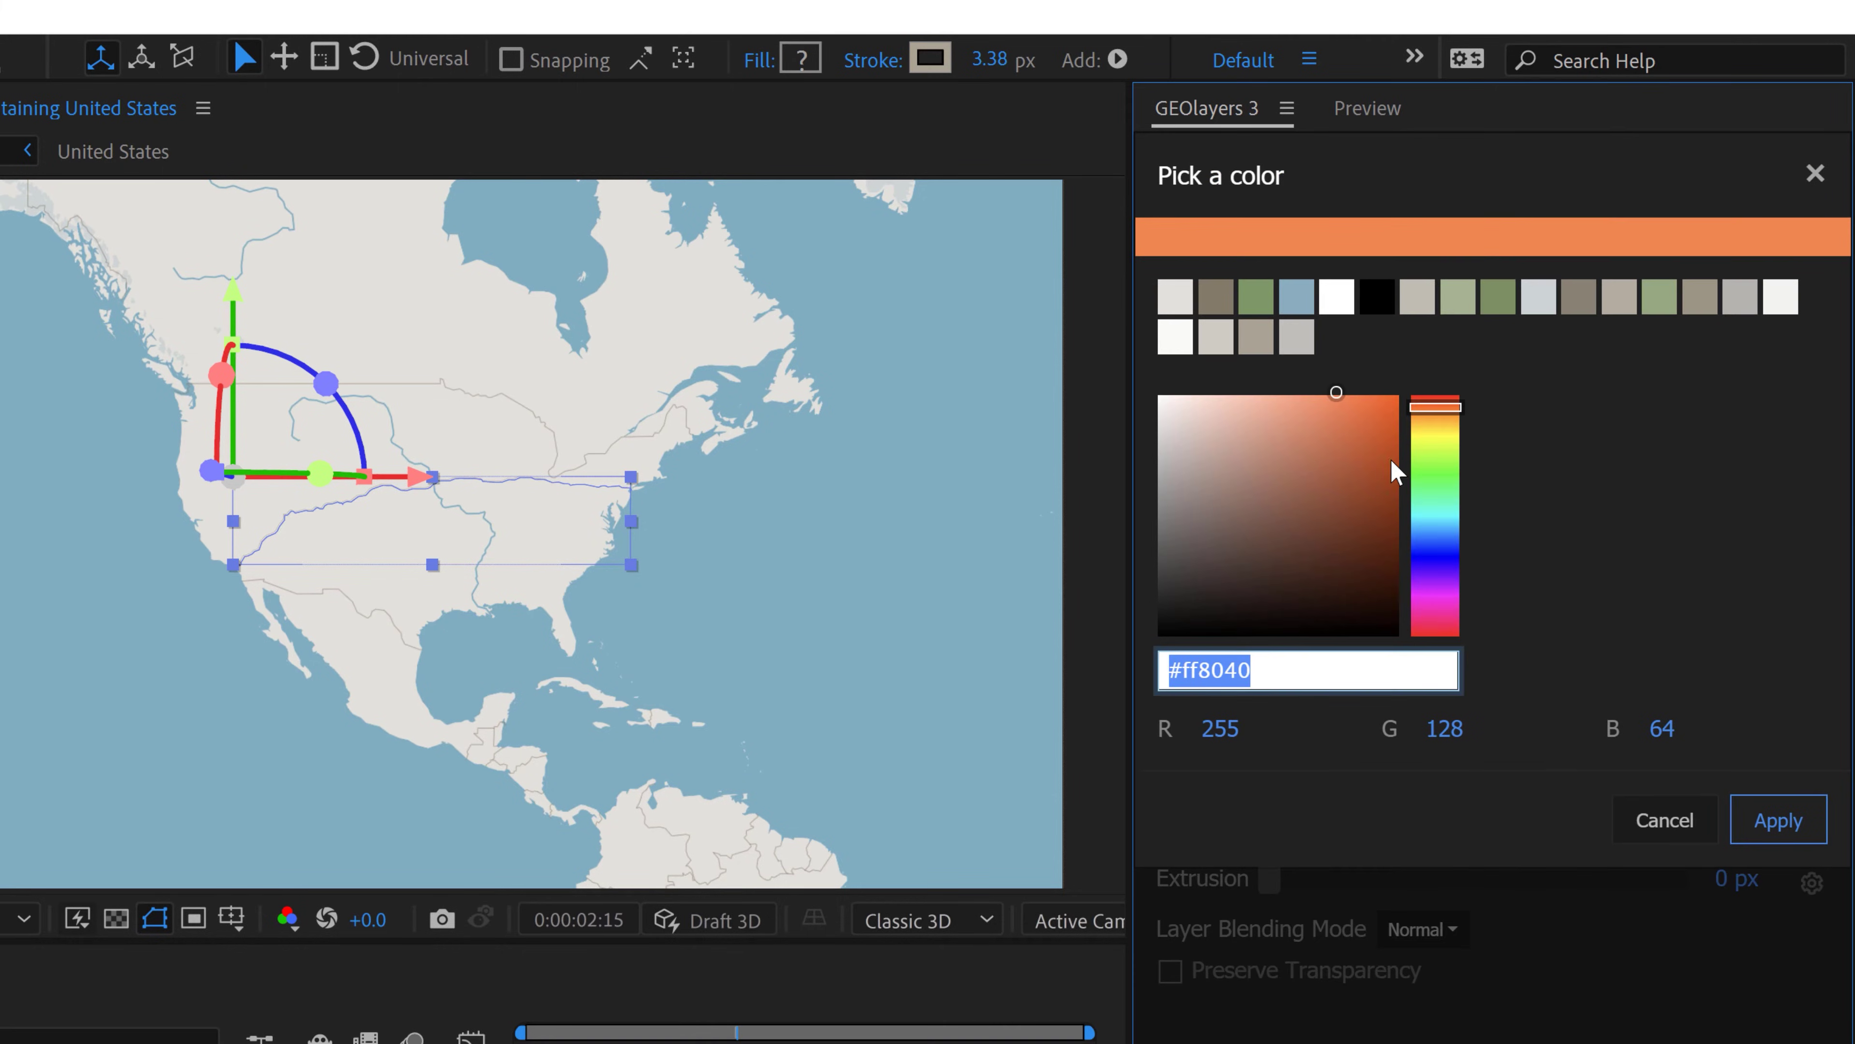
pyautogui.moveTo(1449, 437)
pyautogui.mouseDown()
pyautogui.moveTo(1443, 379)
pyautogui.moveTo(1380, 426)
pyautogui.mouseUp()
pyautogui.click(1790, 836)
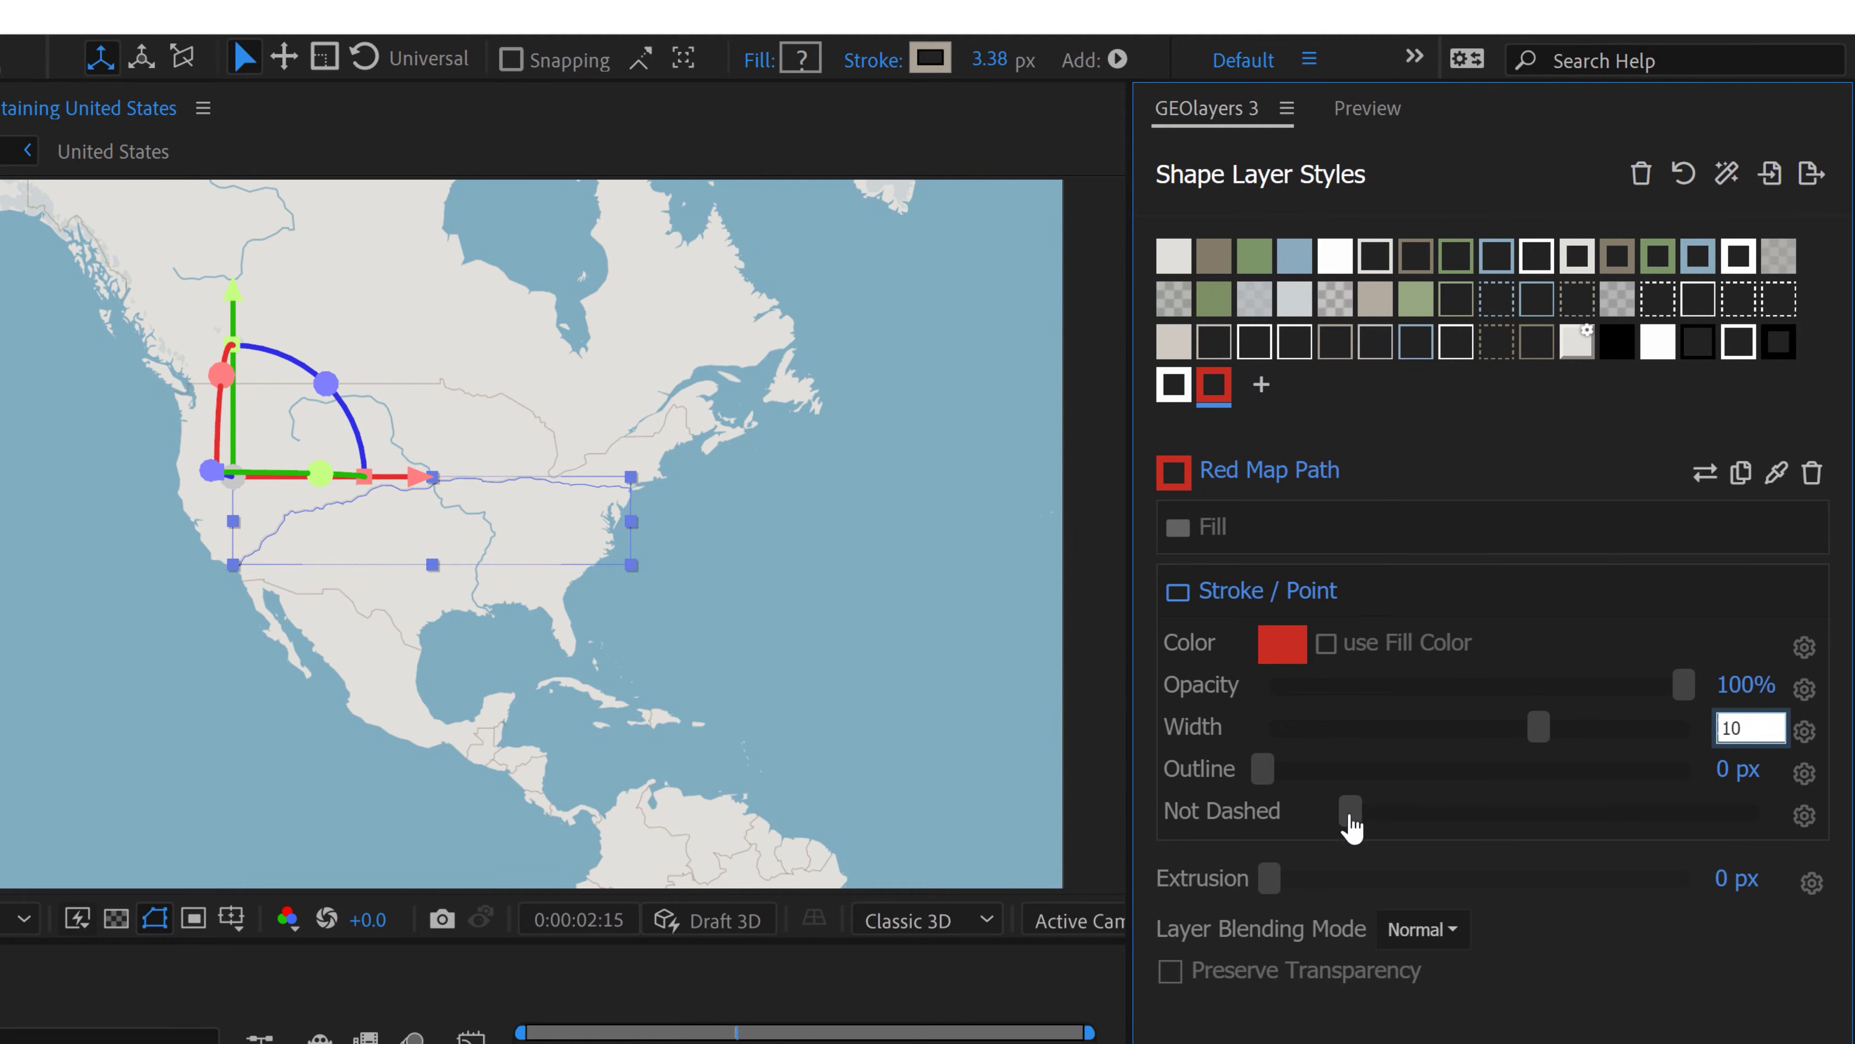
pyautogui.moveTo(1352, 826); pyautogui.dragTo(1381, 829)
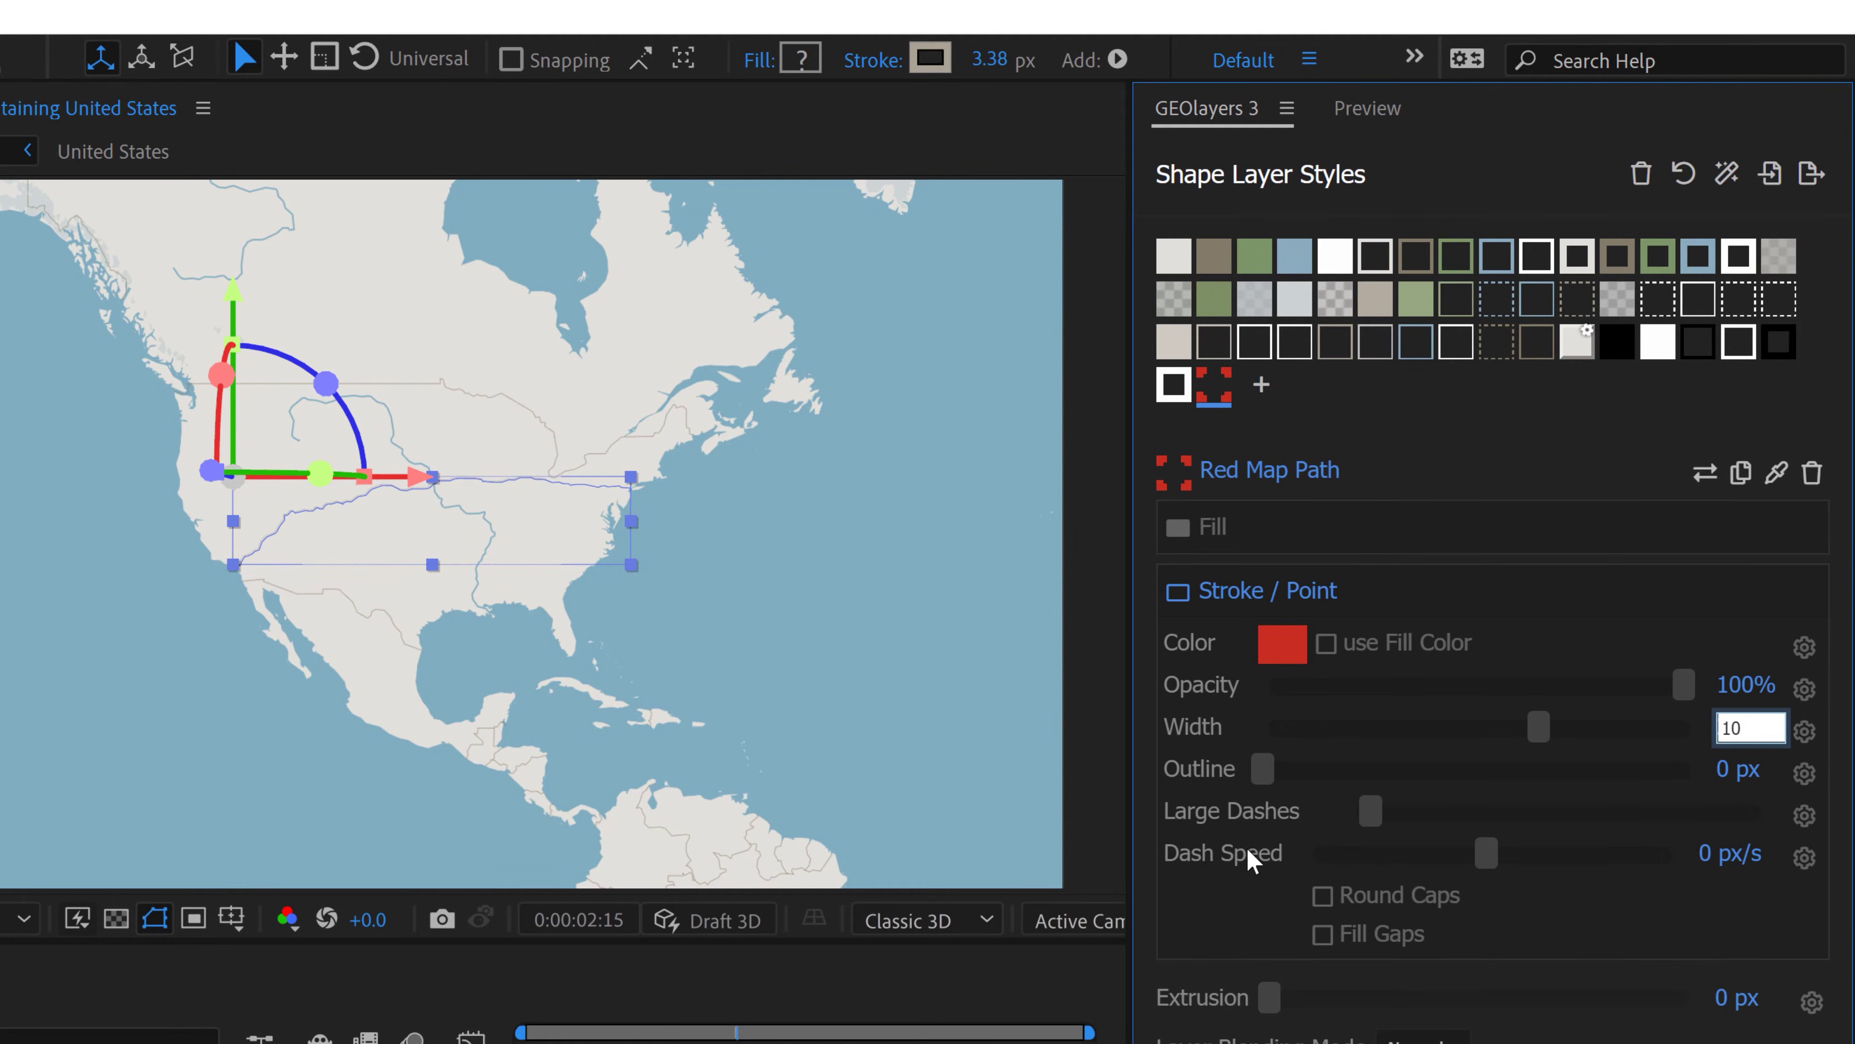
pyautogui.moveTo(1372, 817); pyautogui.dragTo(1352, 815)
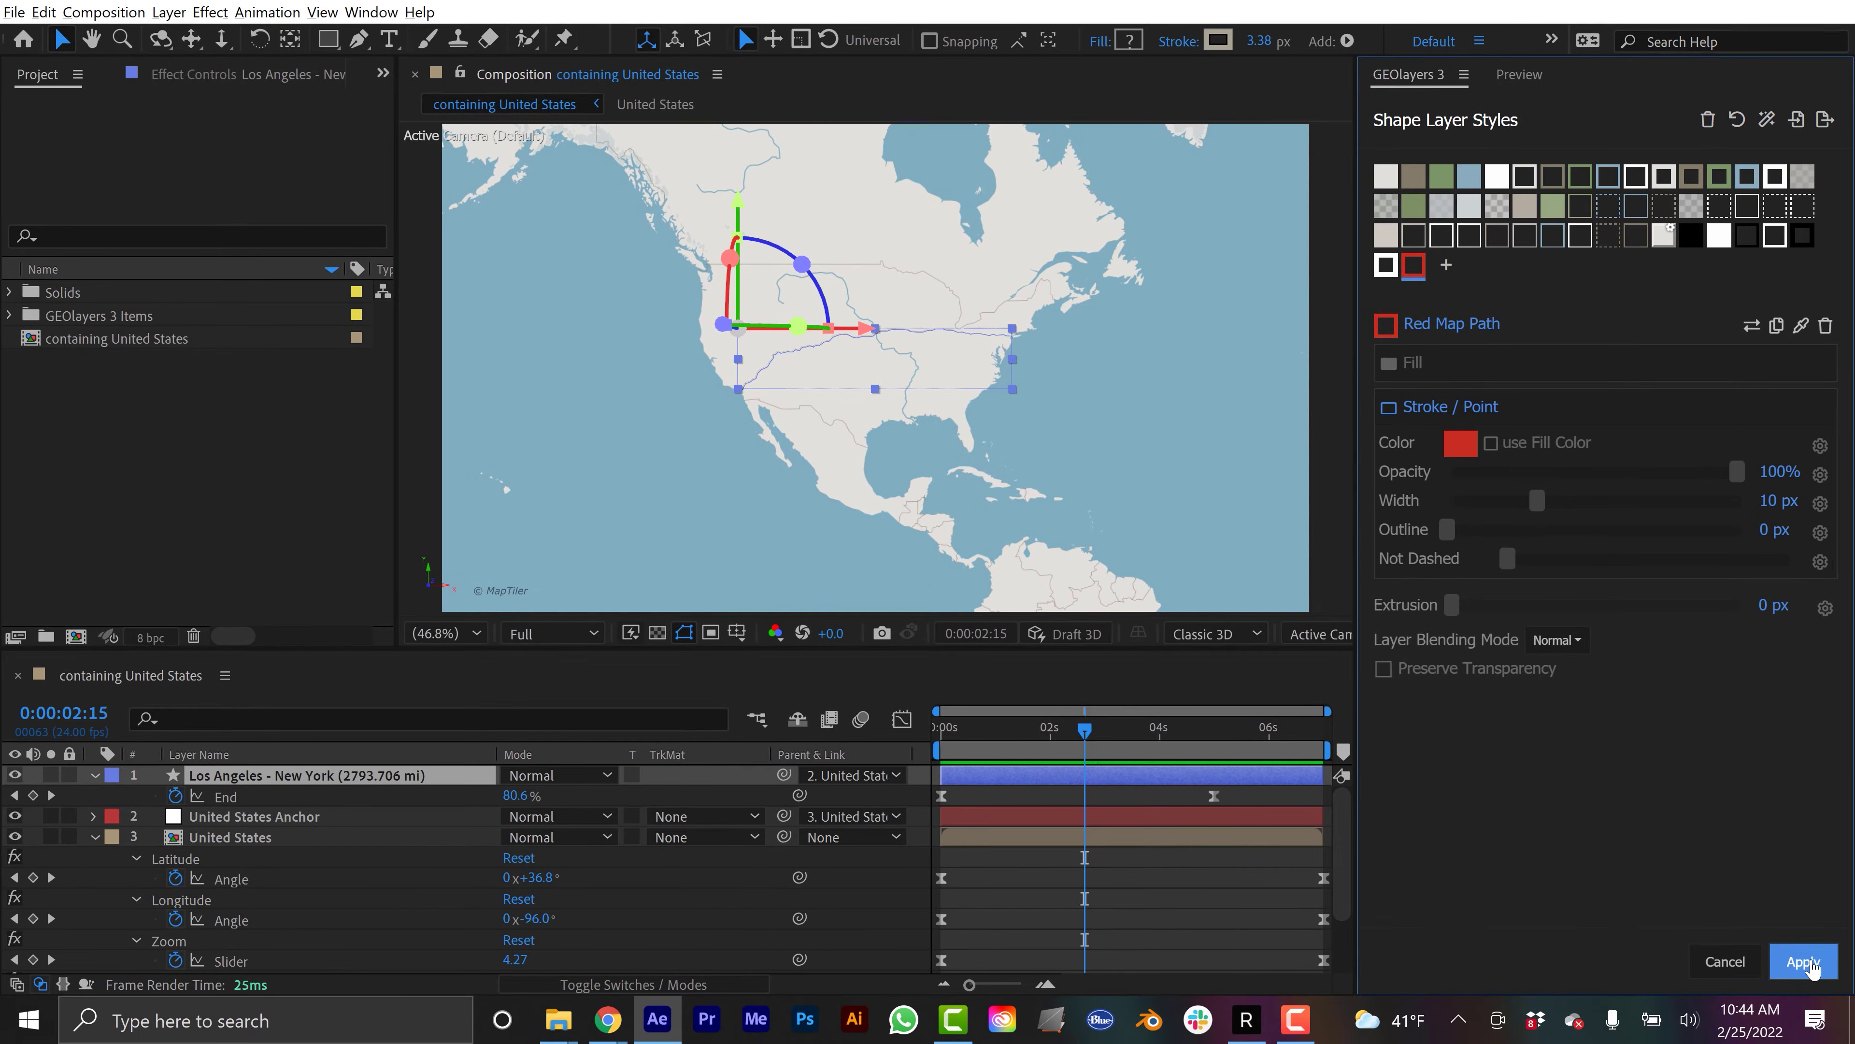
# Apply Red Map Path to the route and preview it drawing as a red line
pyautogui.click(1803, 962)
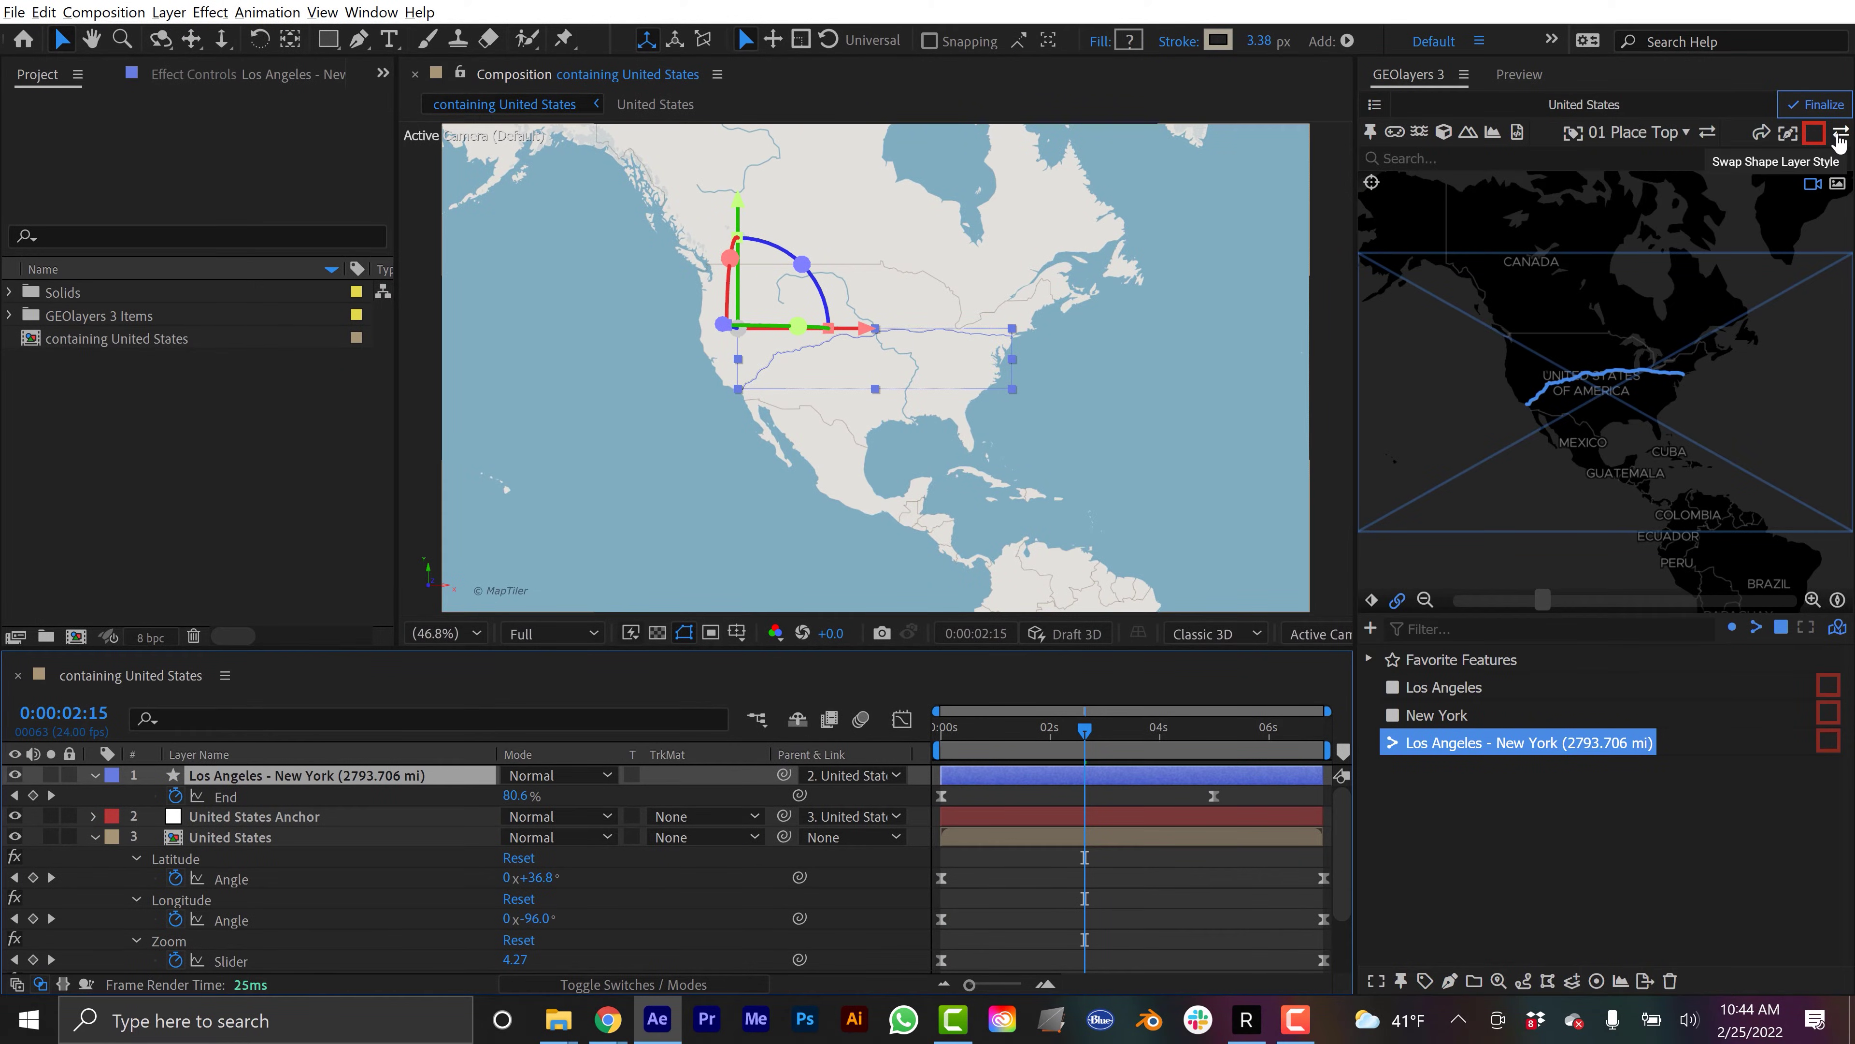
pyautogui.click(1838, 139)
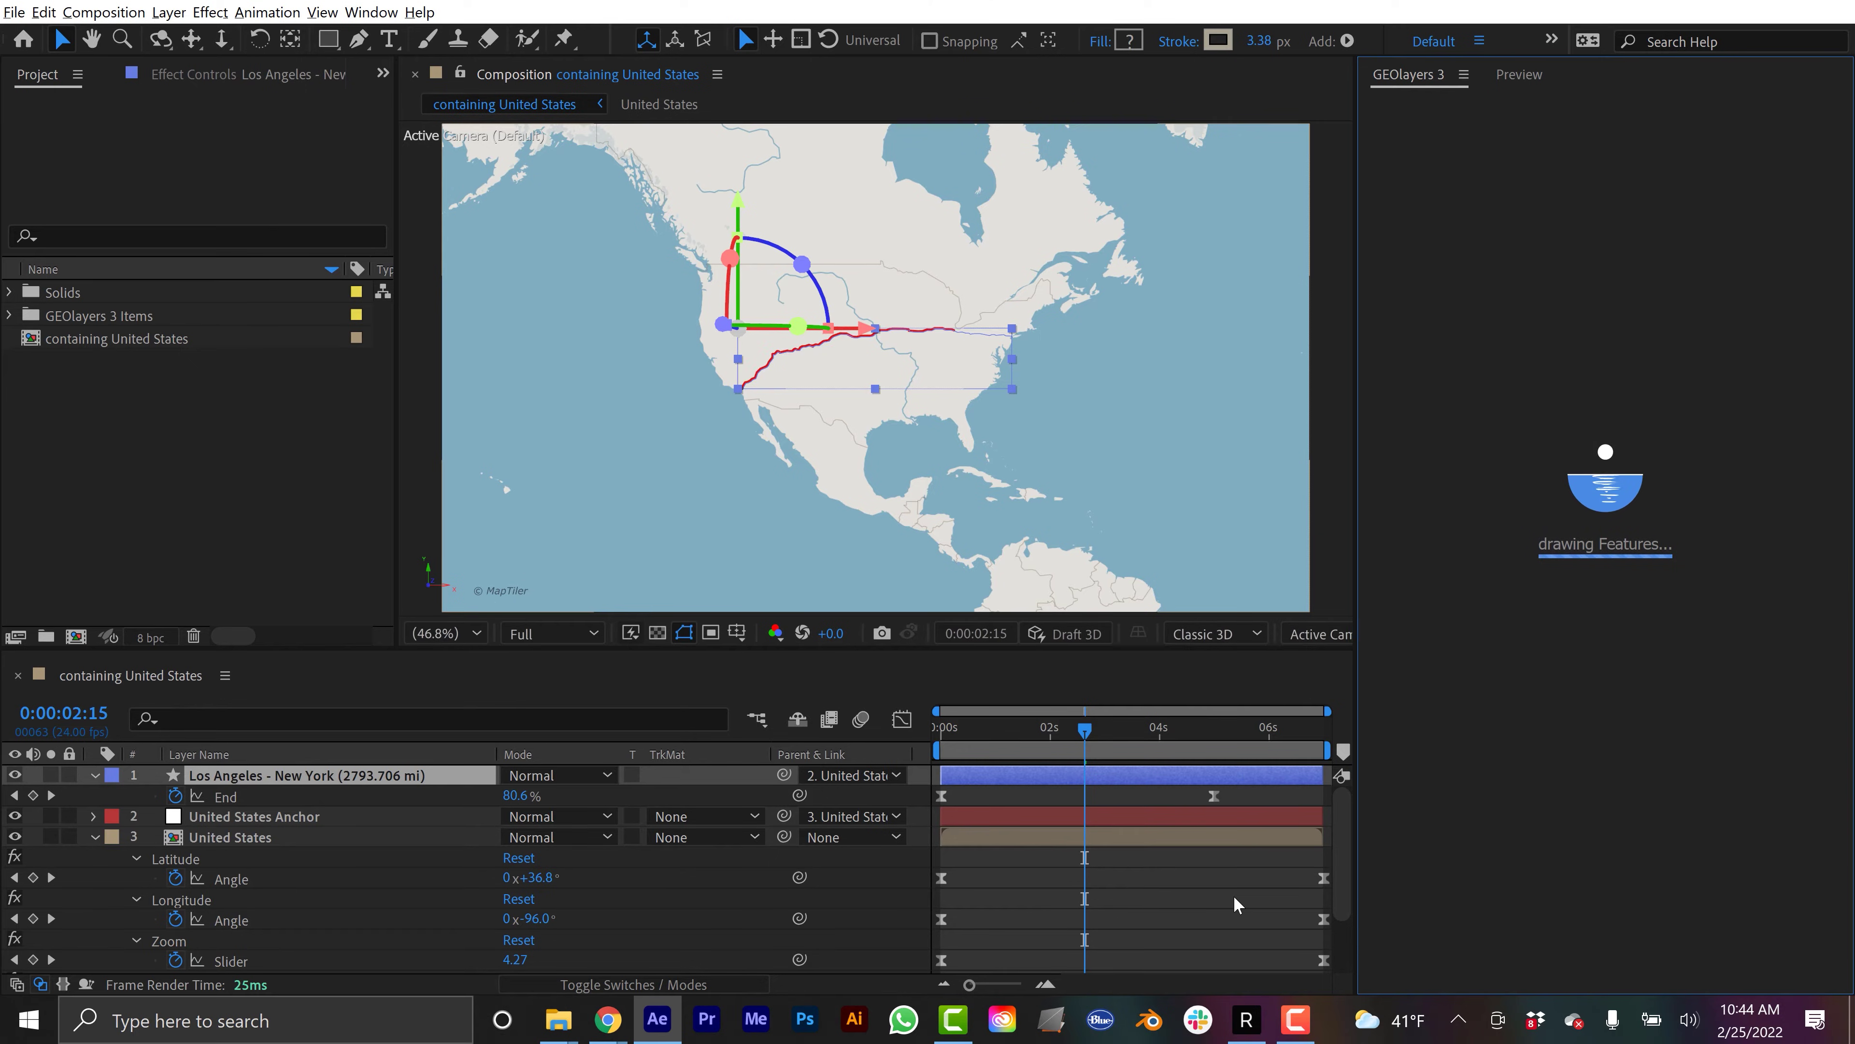
pyautogui.press('space')
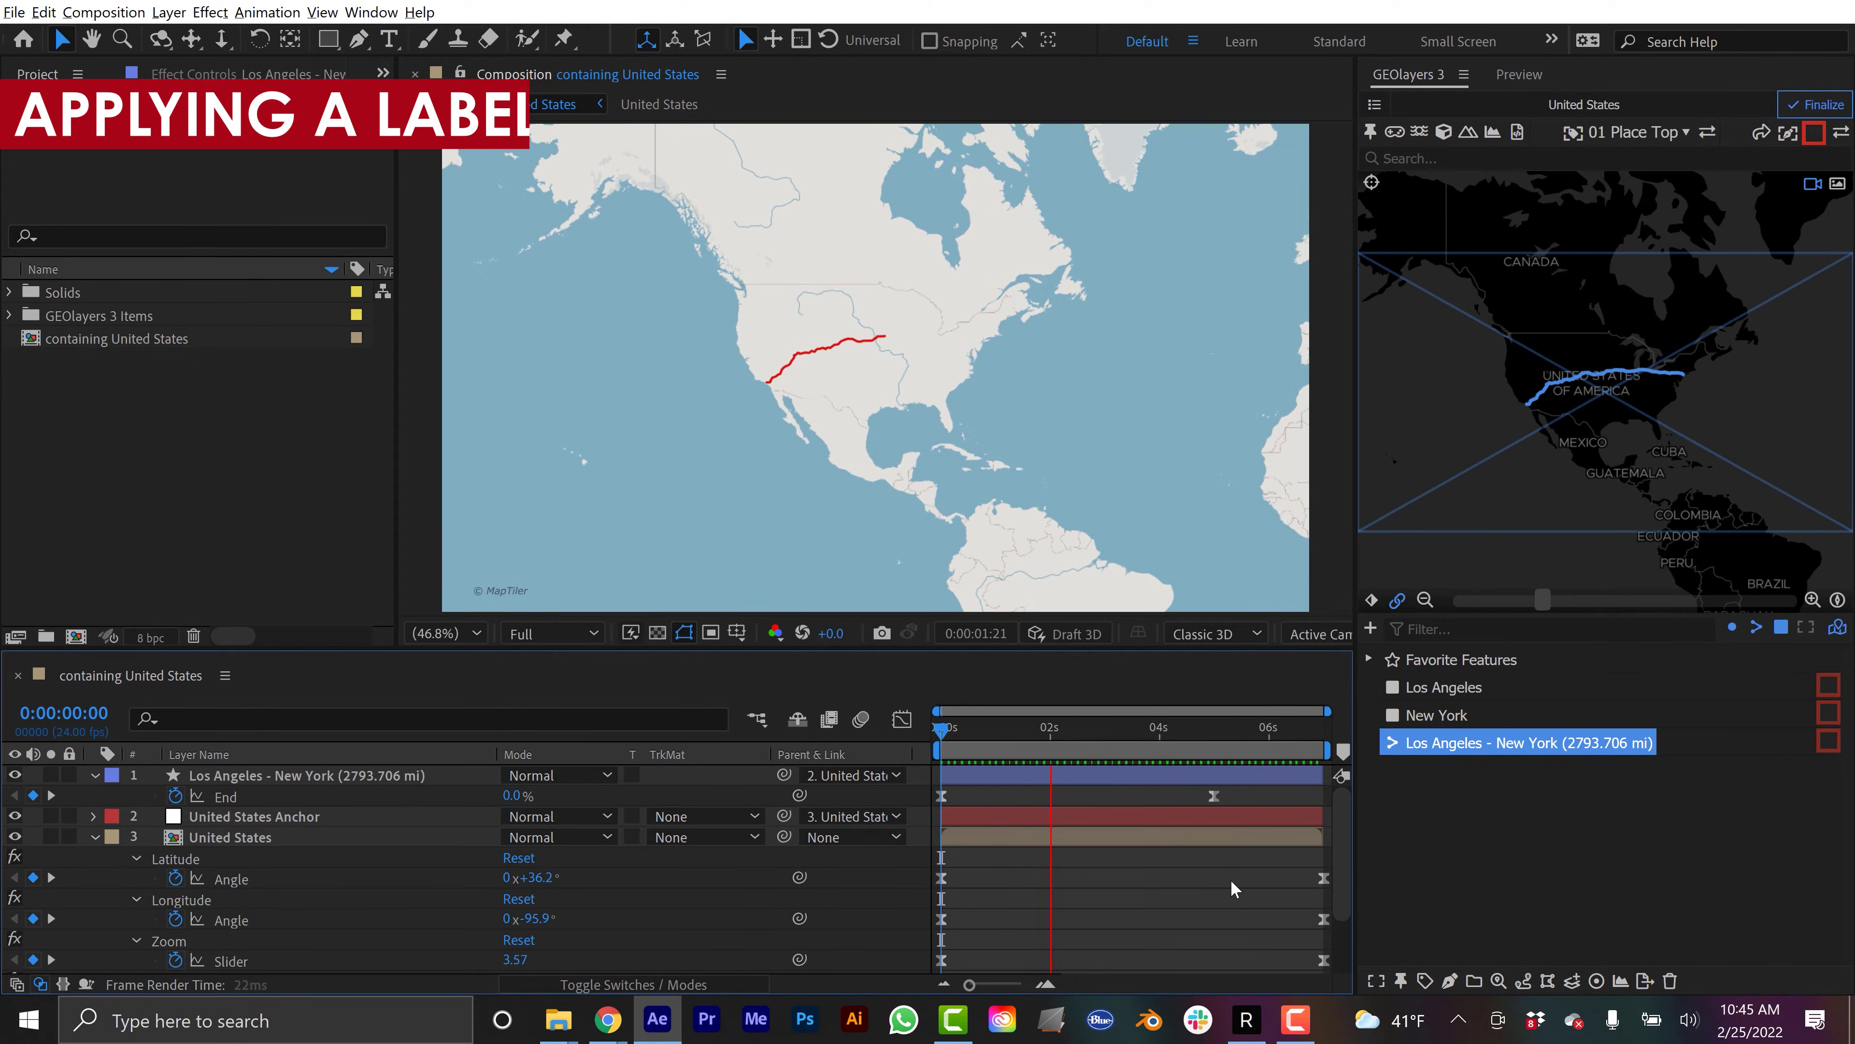
pyautogui.press('space')
pyautogui.click(1659, 134)
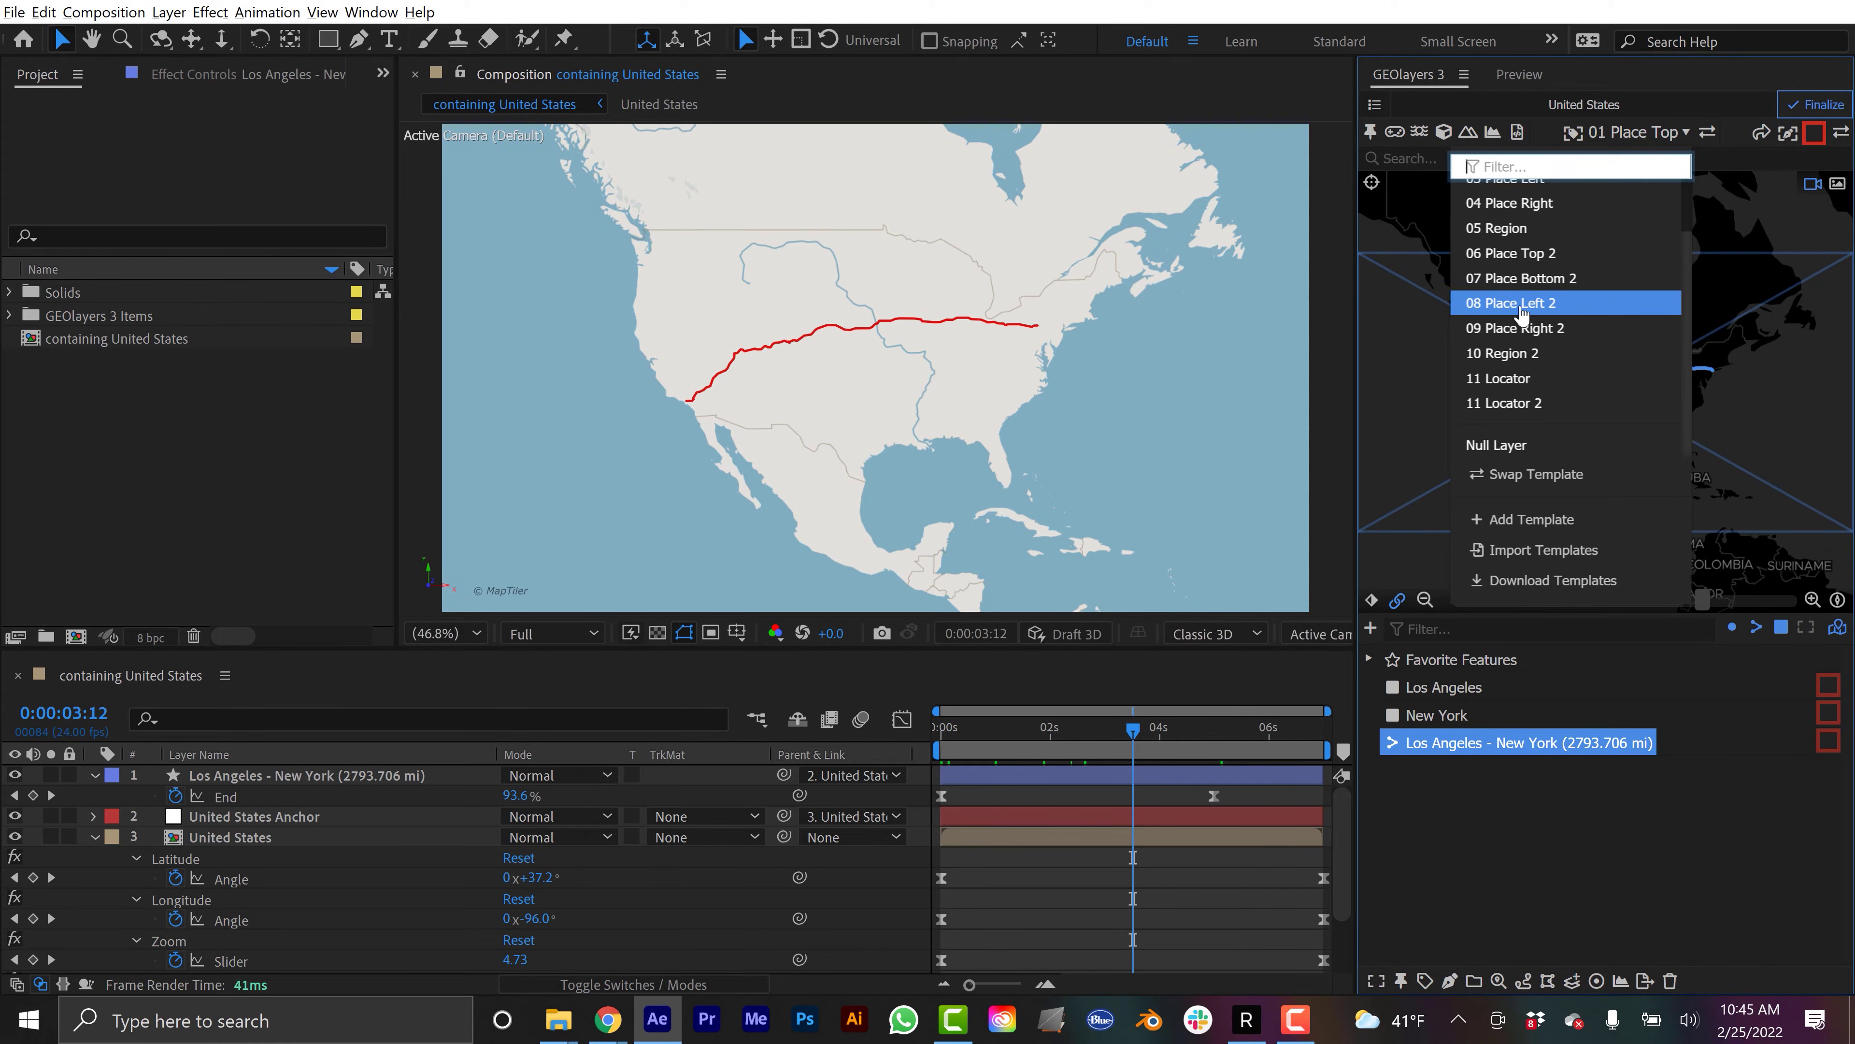
# Add 01 Place Top labels to the Los Angeles and New York features
pyautogui.click(1650, 134)
pyautogui.click(1467, 689)
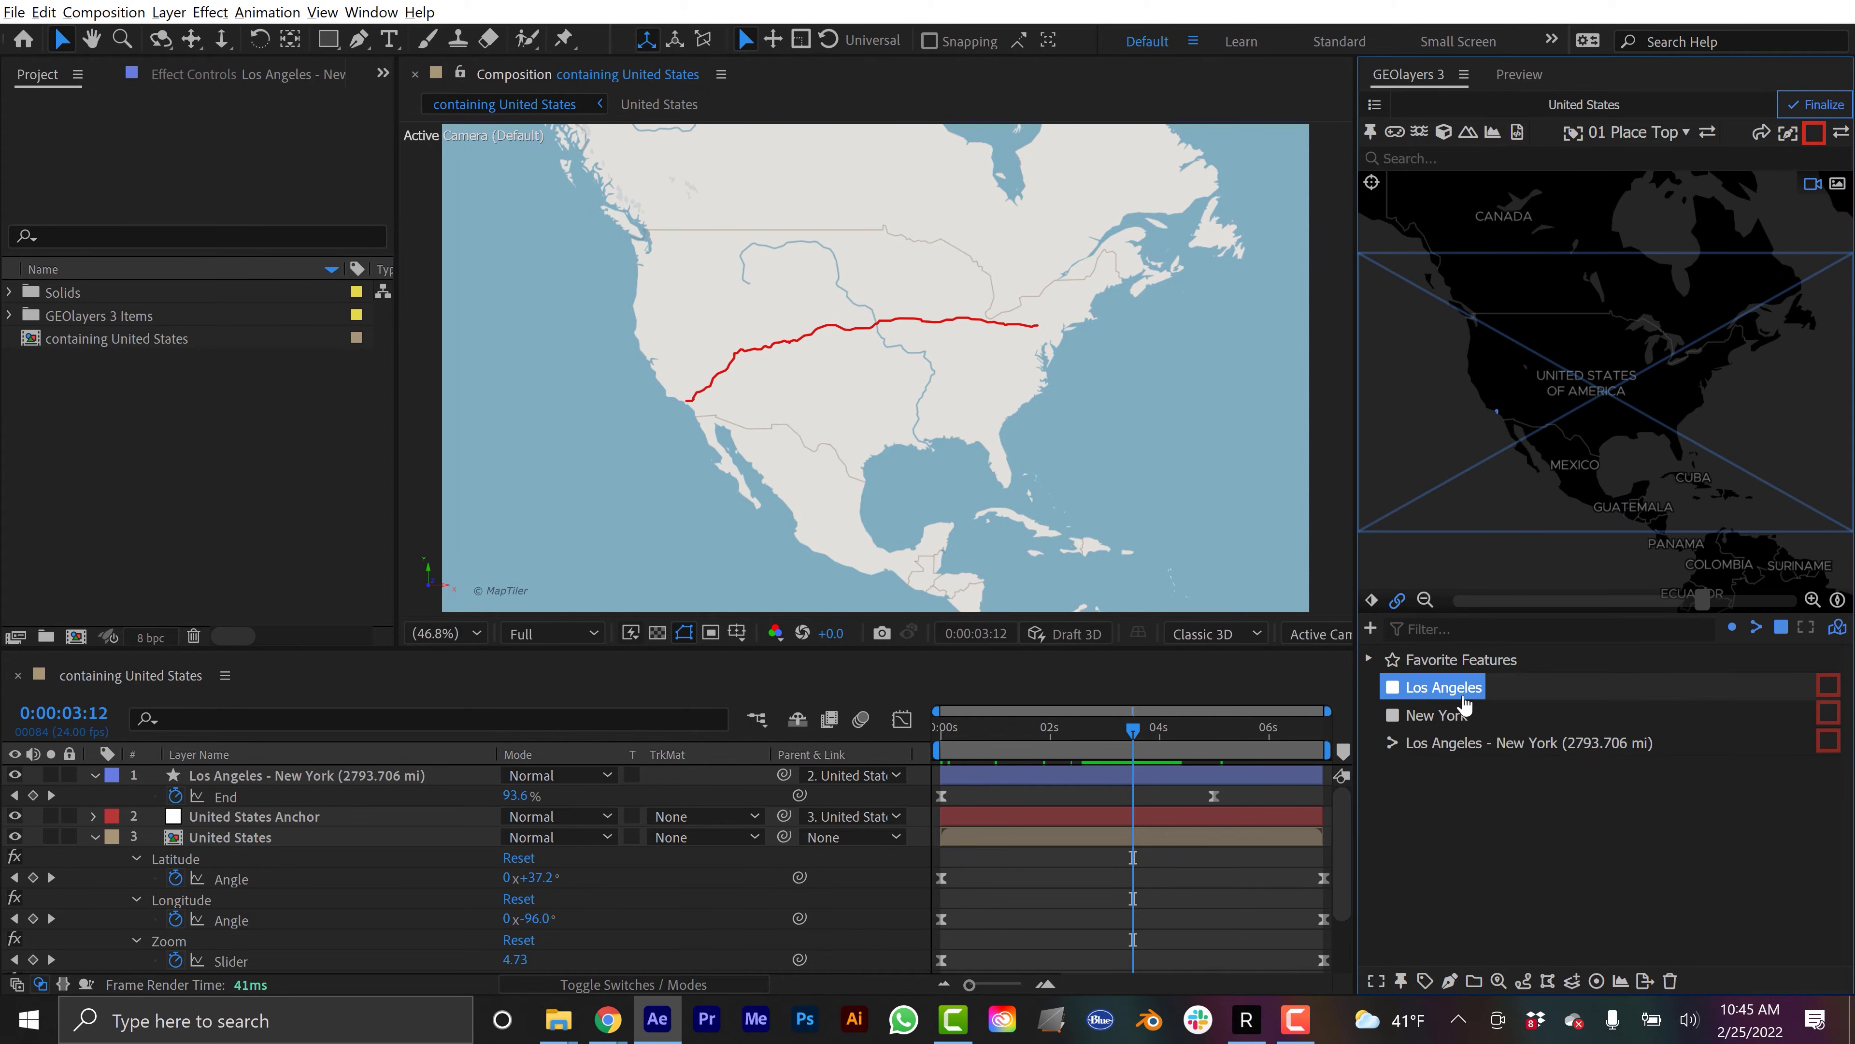
pyautogui.keyDown('ctrl'); pyautogui.click(1451, 716); pyautogui.keyUp('ctrl')
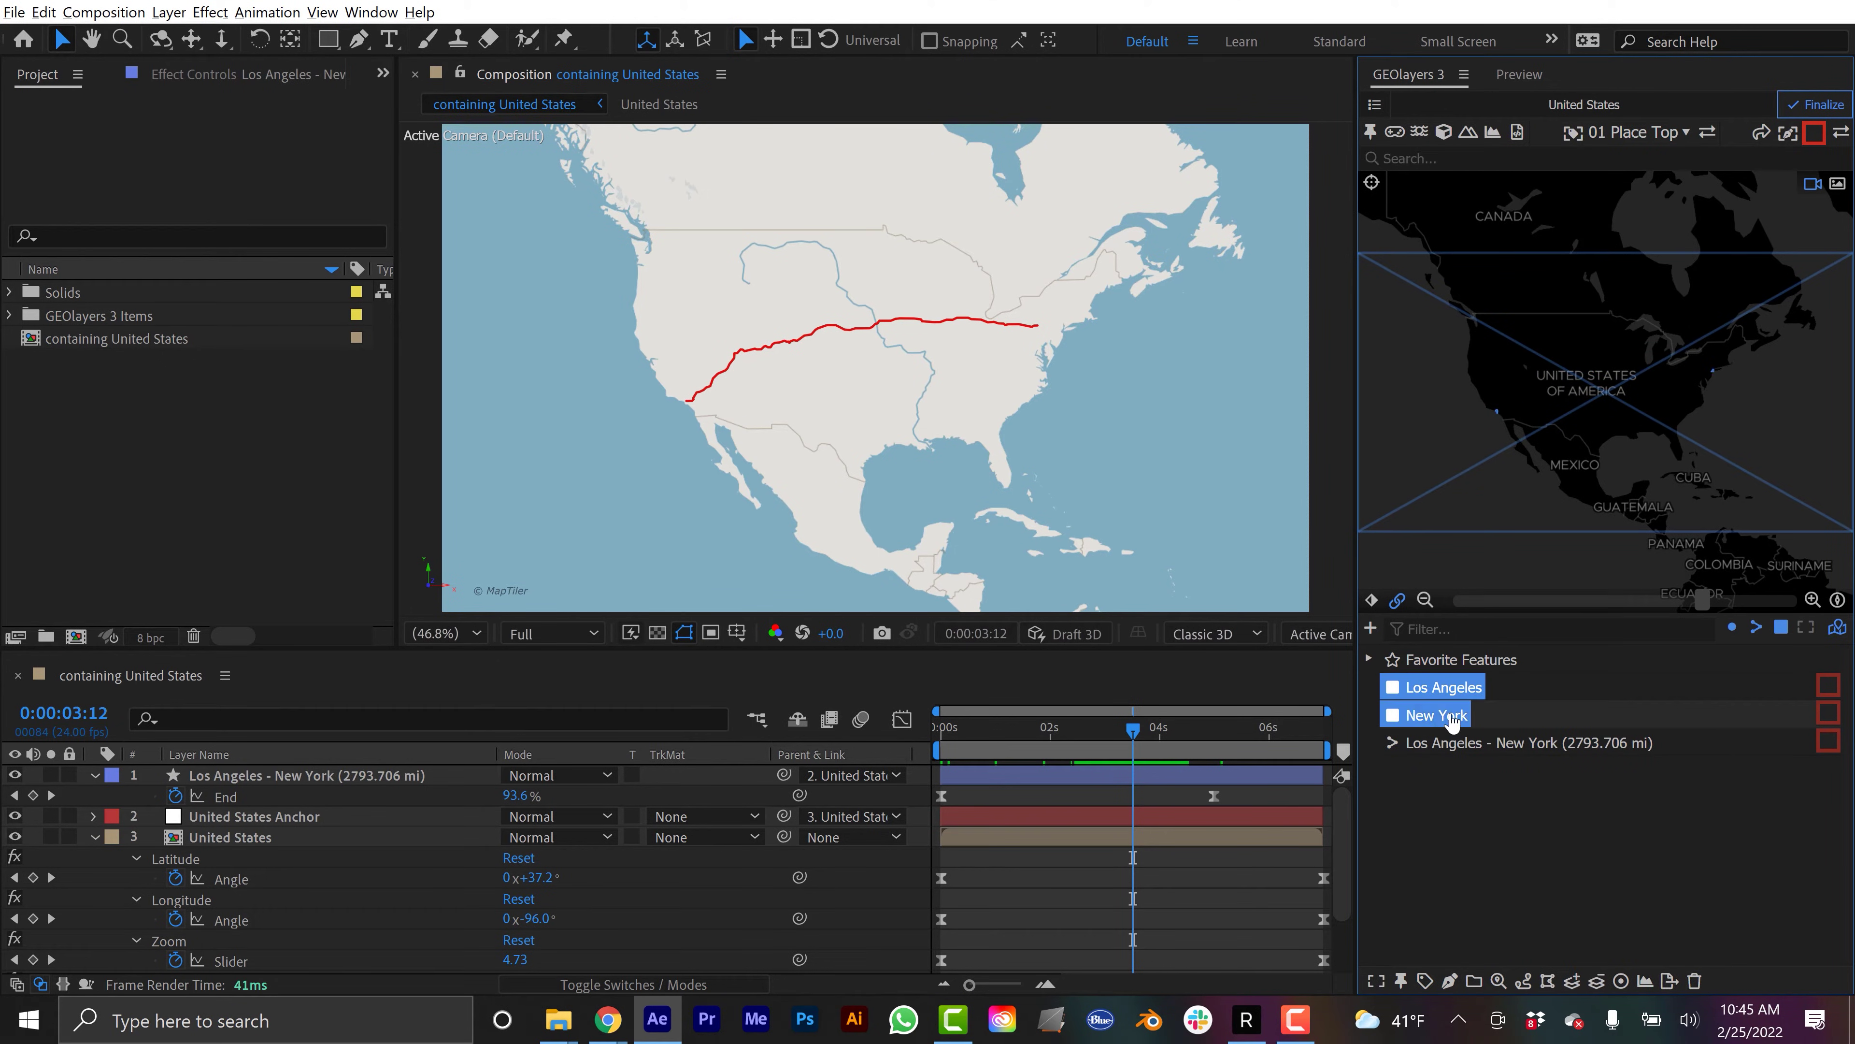
pyautogui.click(1425, 982)
pyautogui.click(1494, 888)
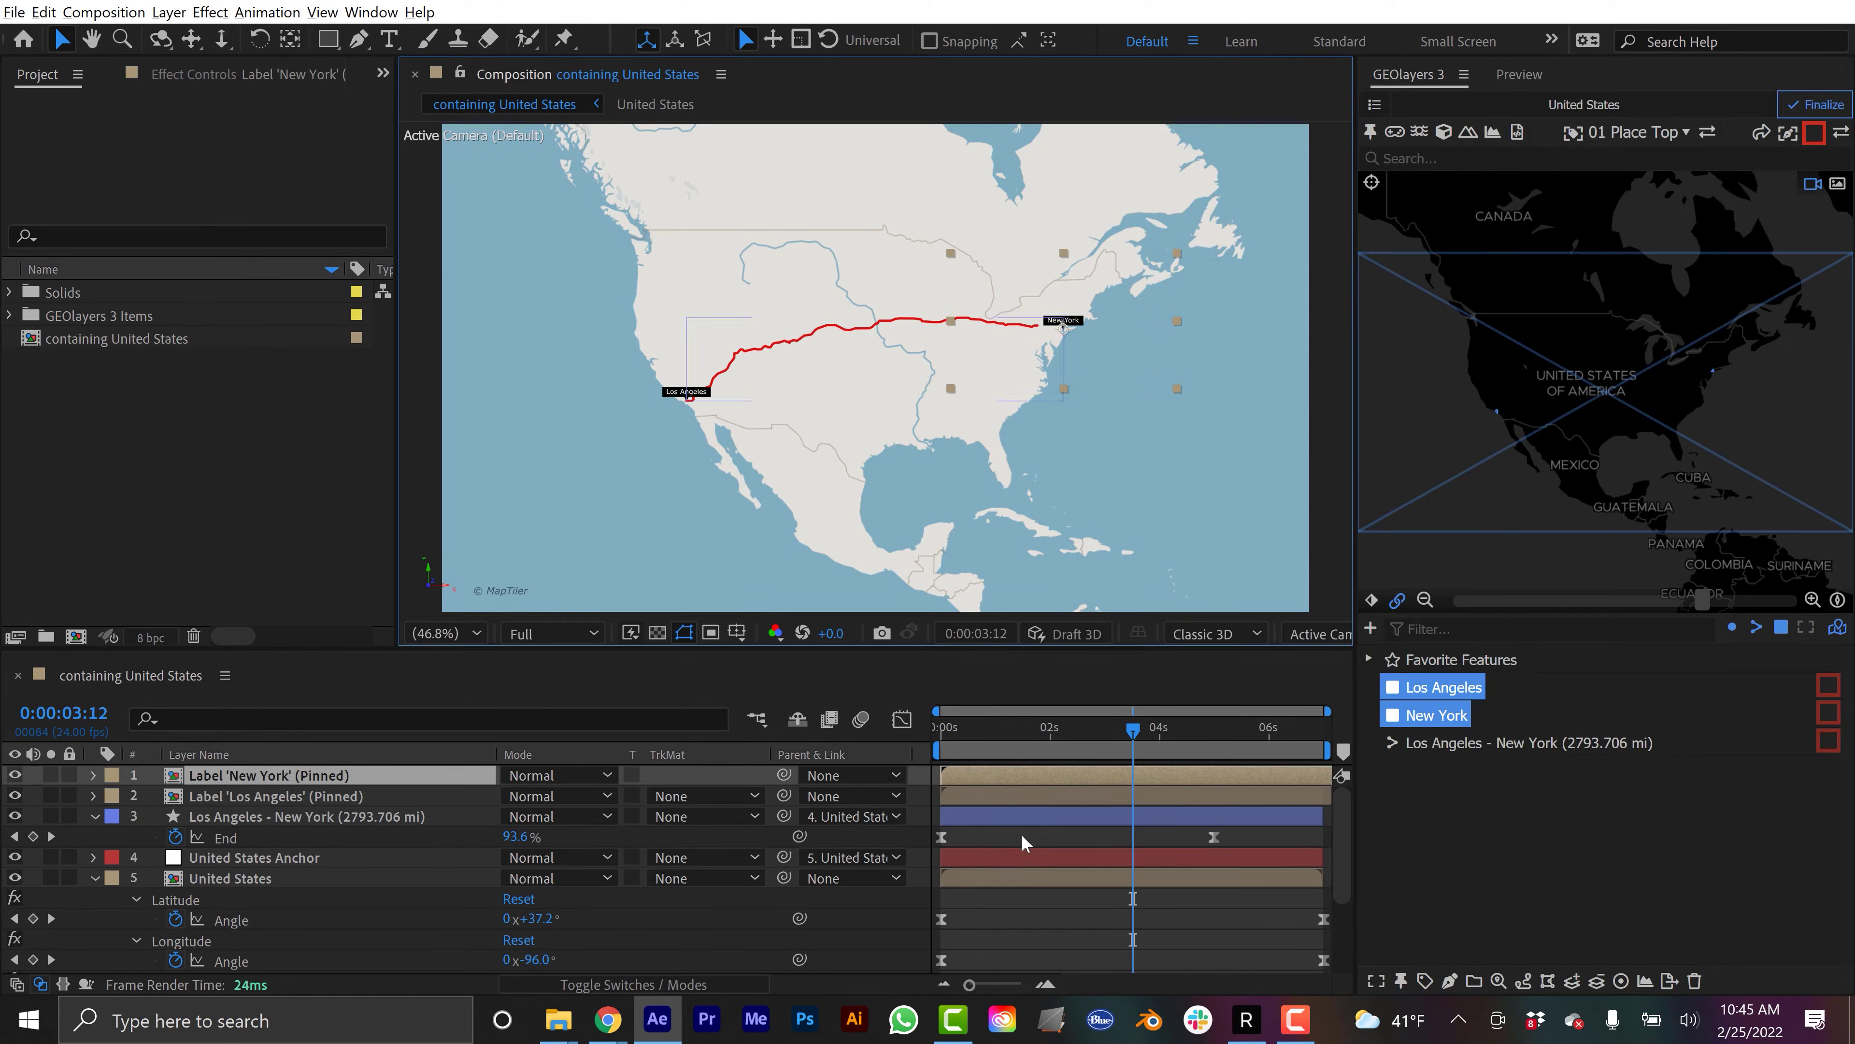
# Trim the New York label to start at 0:00:04:01 and preview the labels
pyautogui.press('Home')
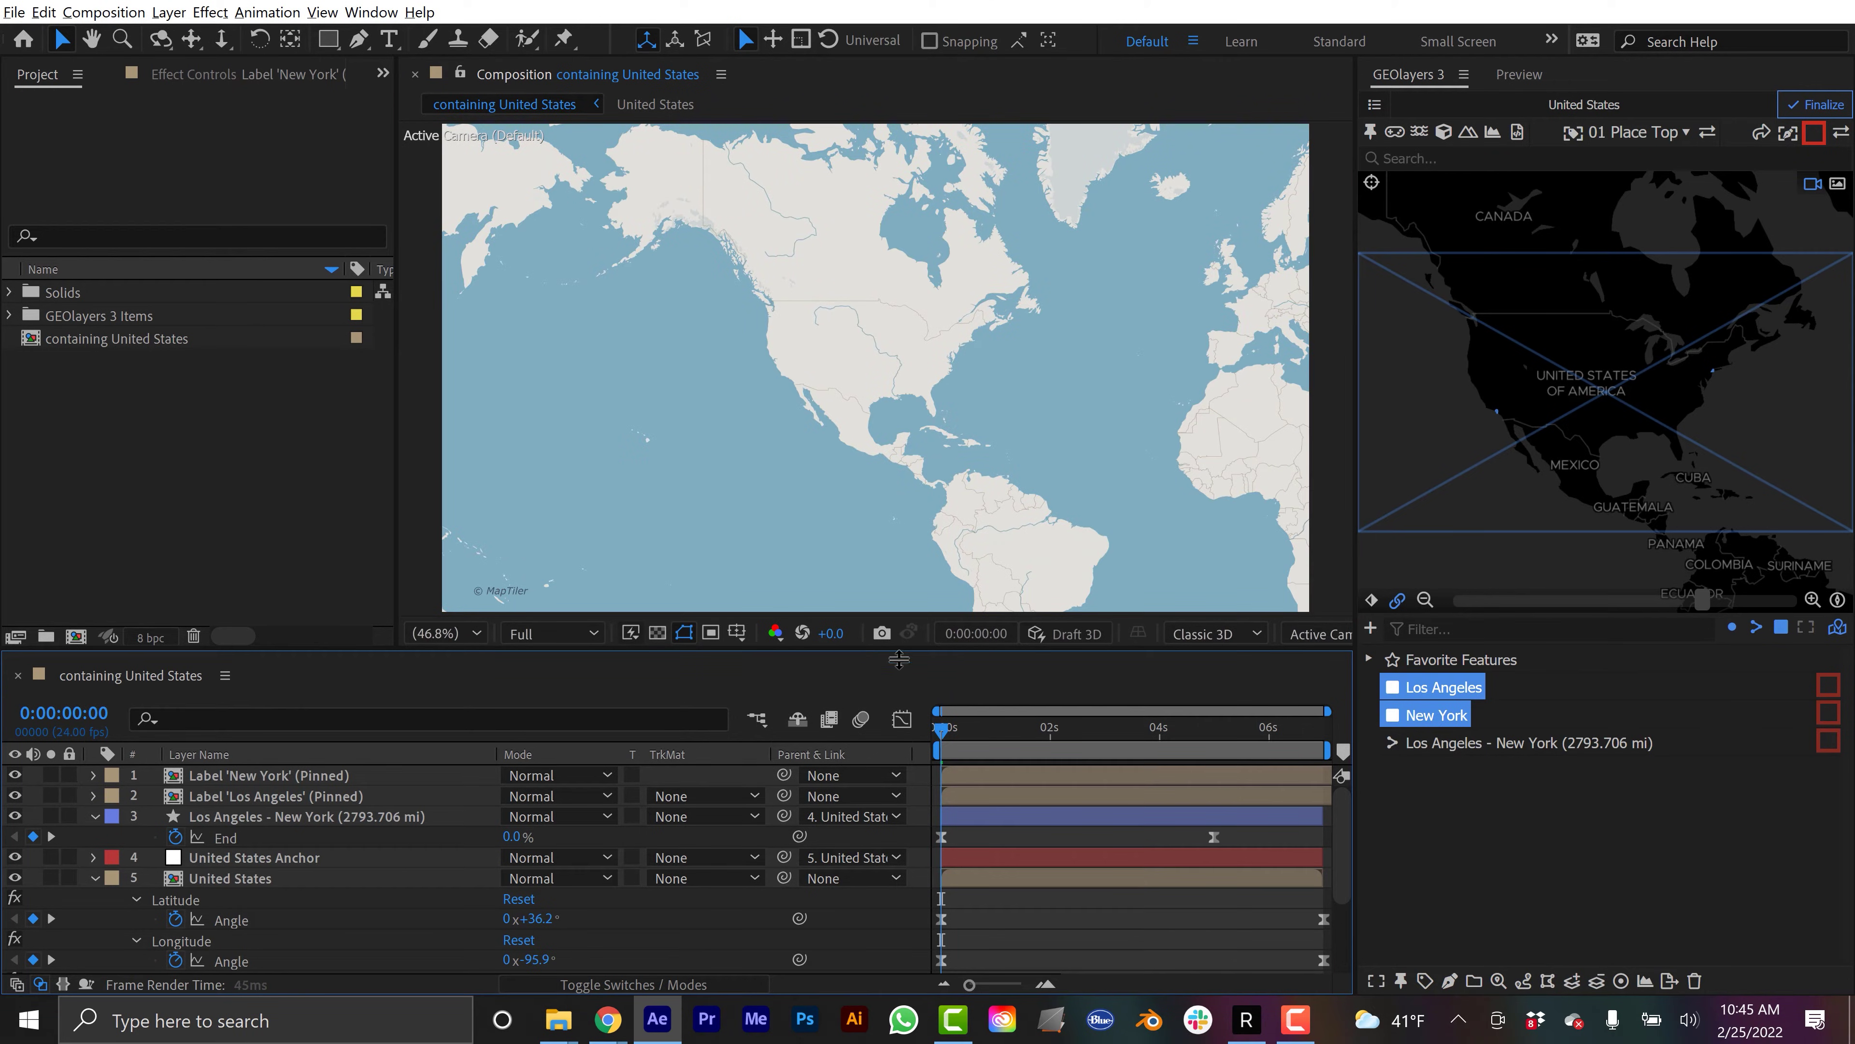
pyautogui.press('space')
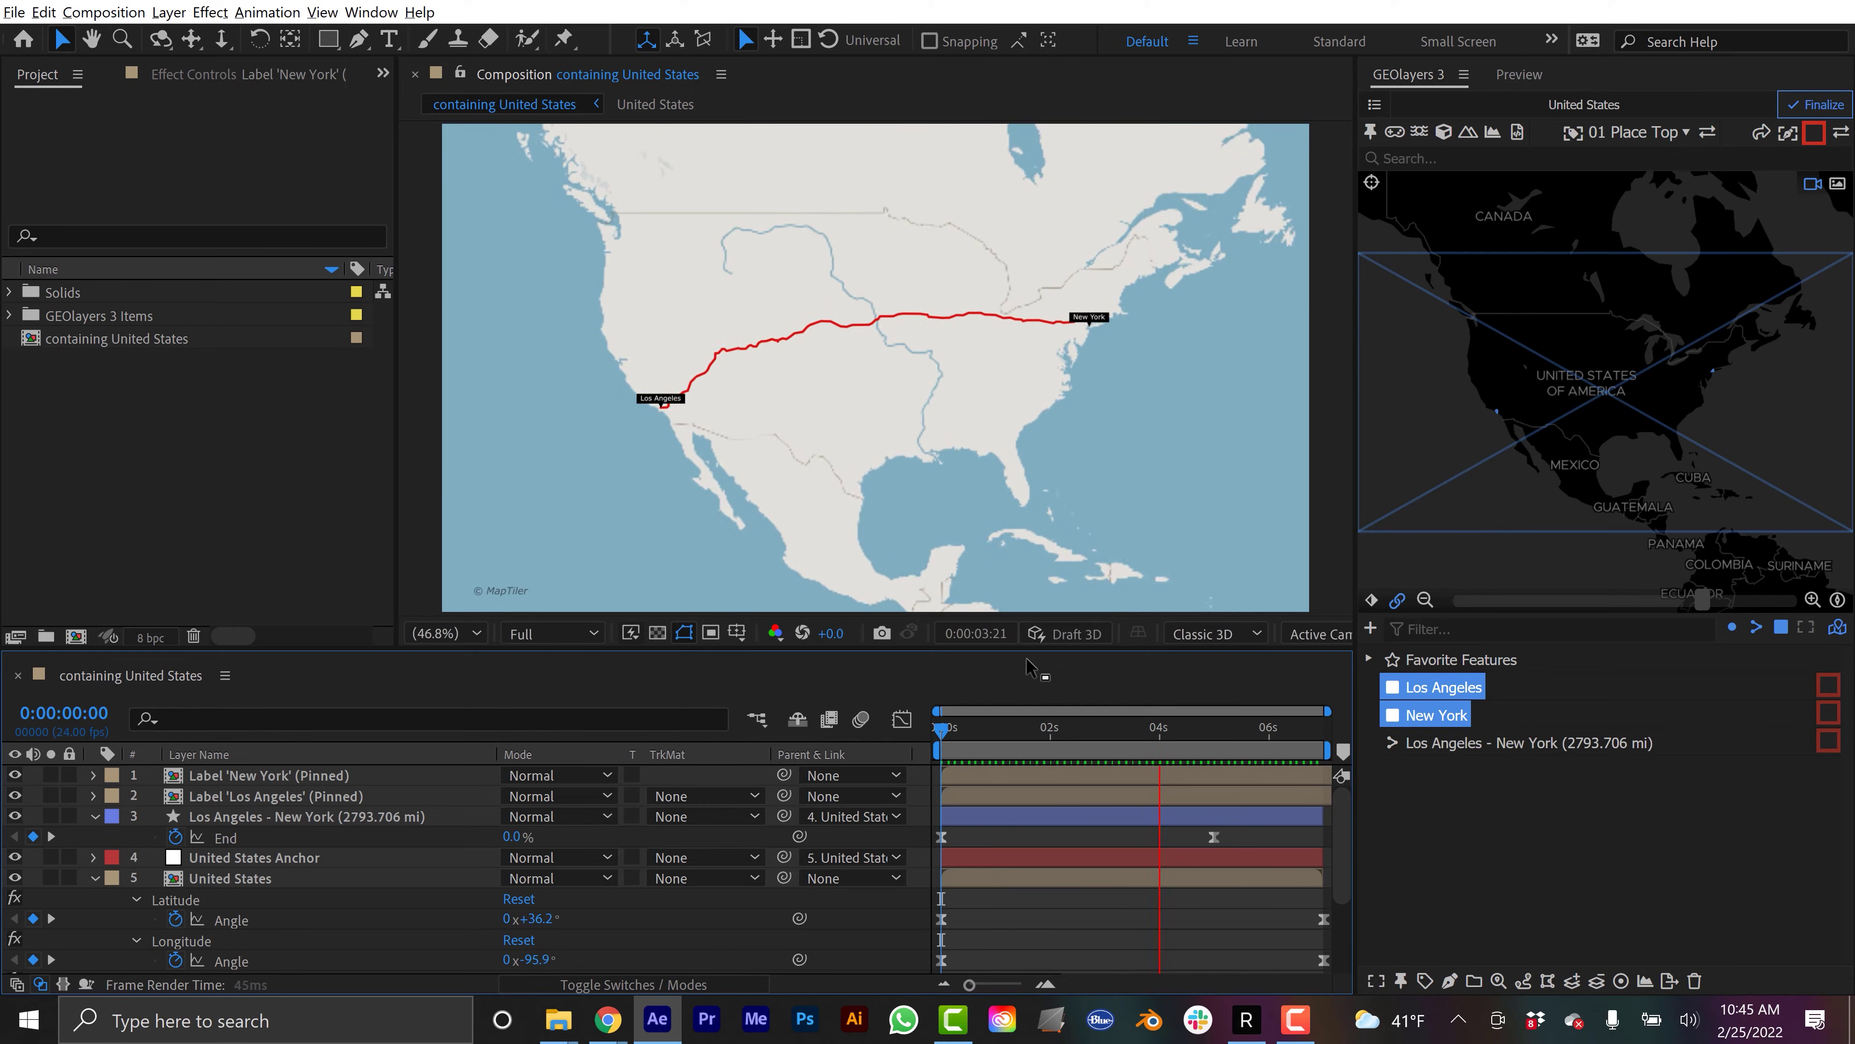
pyautogui.click(1143, 730)
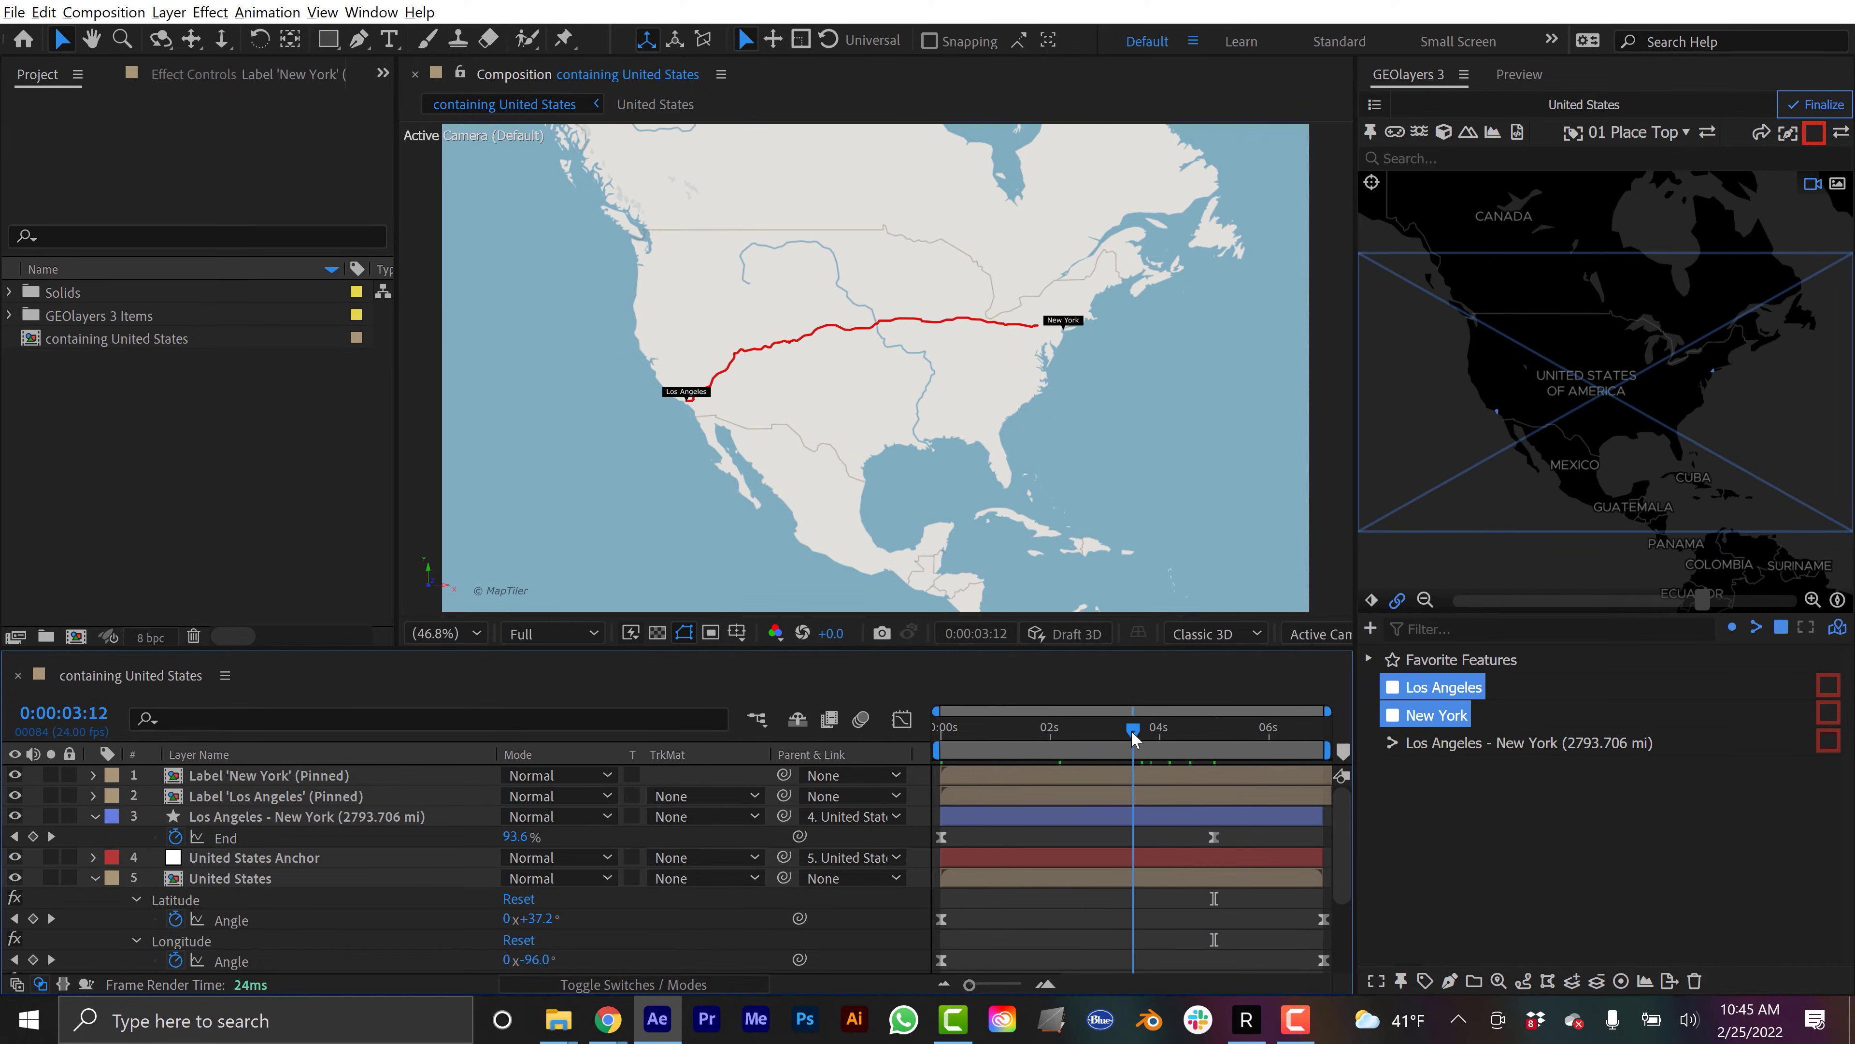
pyautogui.click(1159, 734)
pyautogui.click(252, 776)
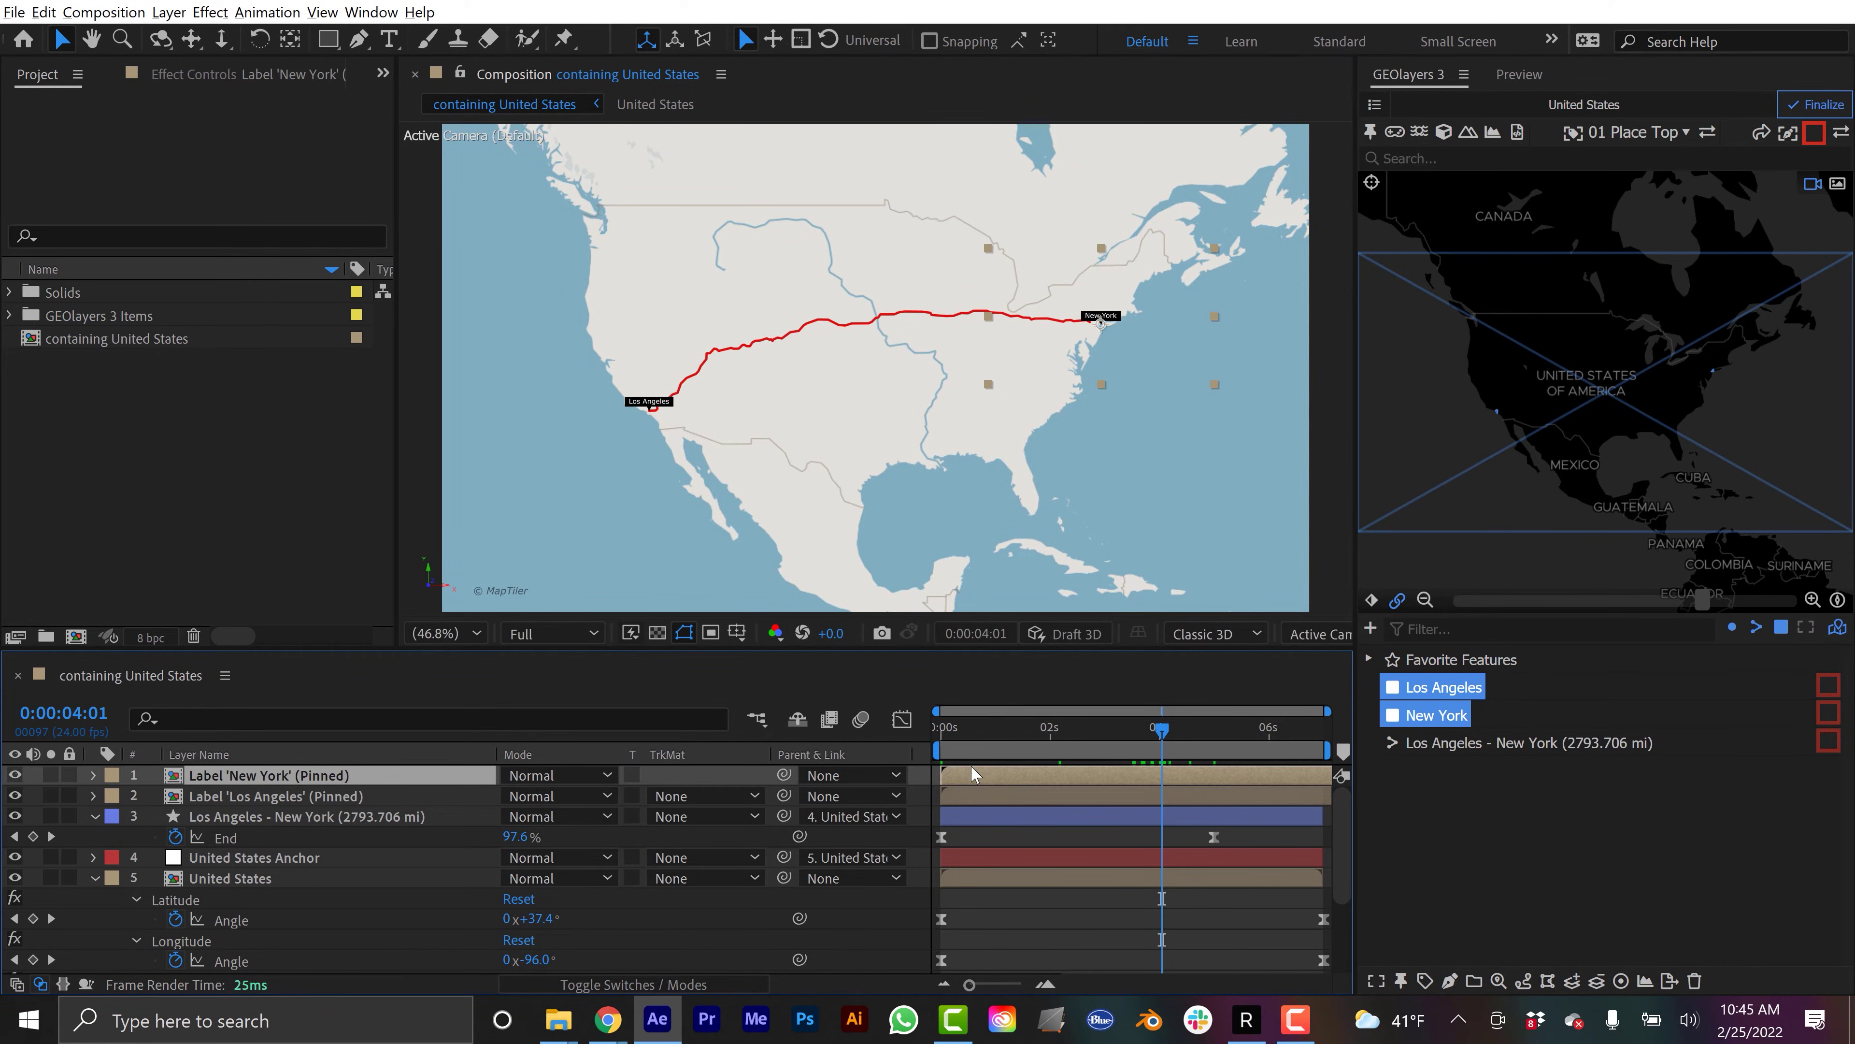
pyautogui.press('[')
pyautogui.press('Home')
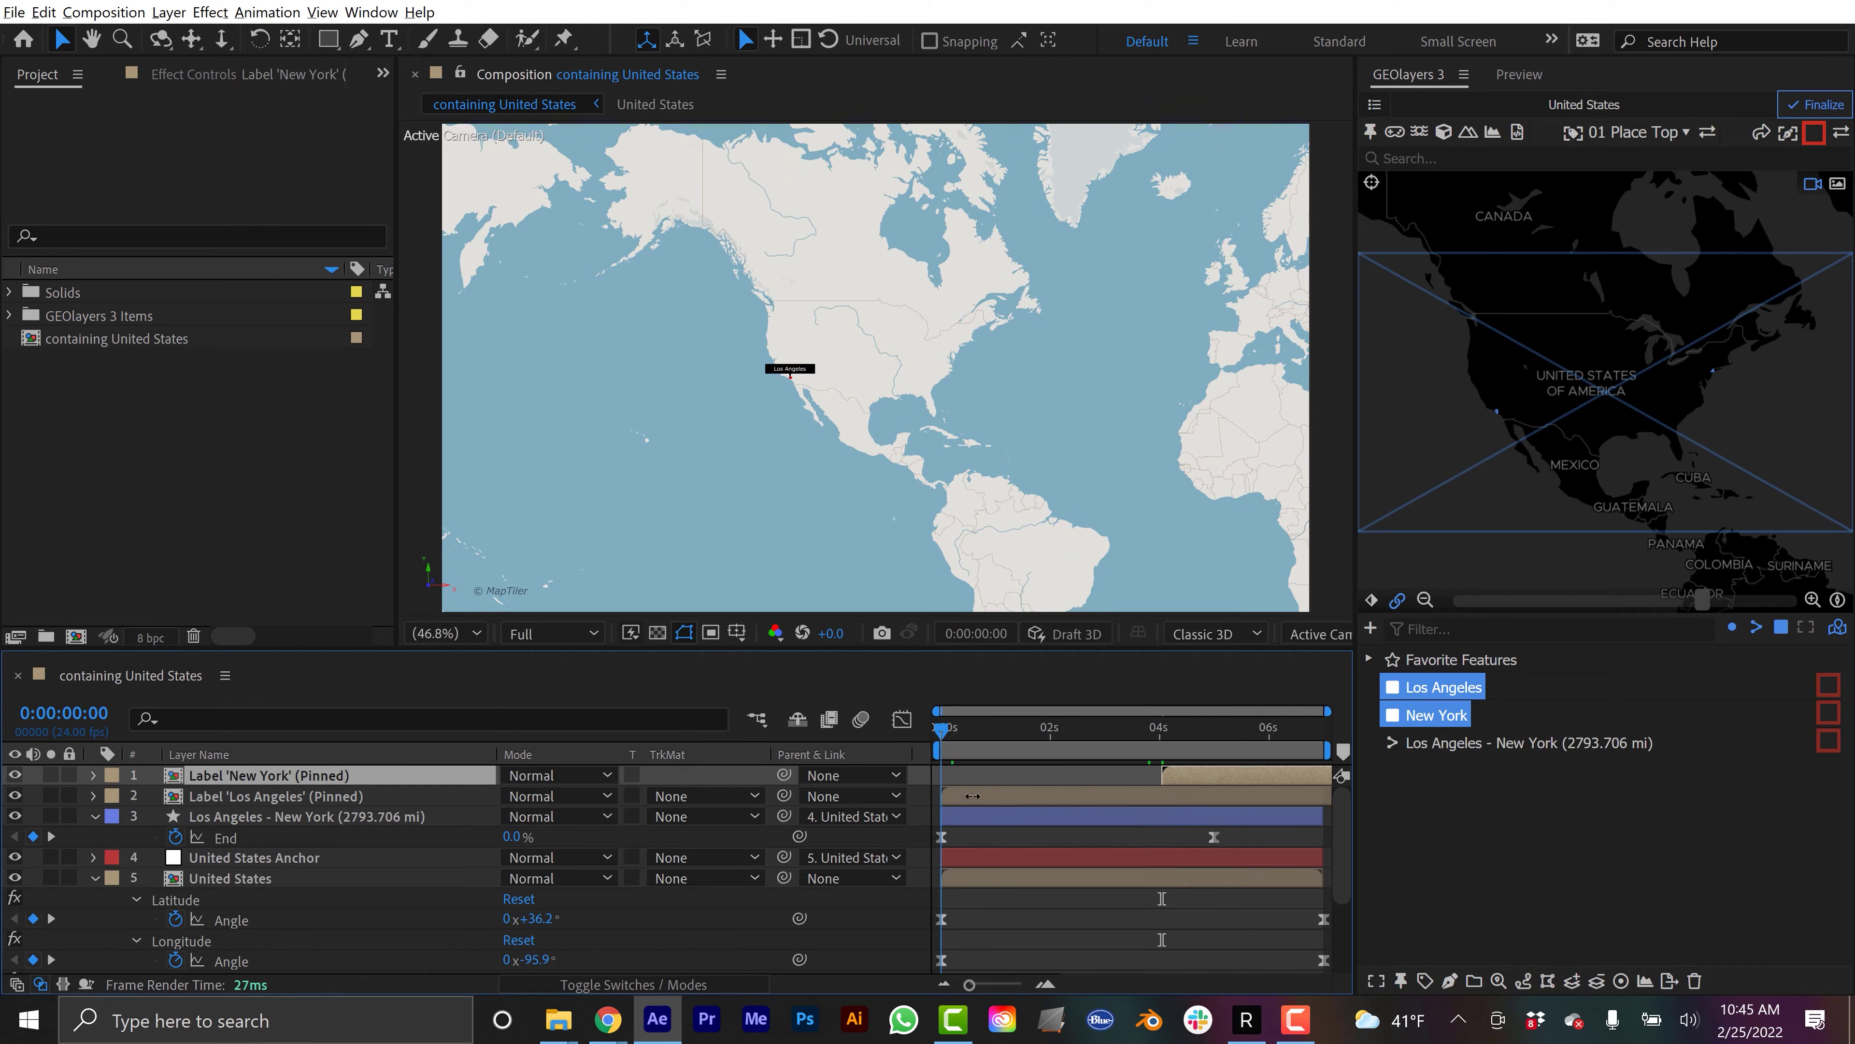
pyautogui.press('space')
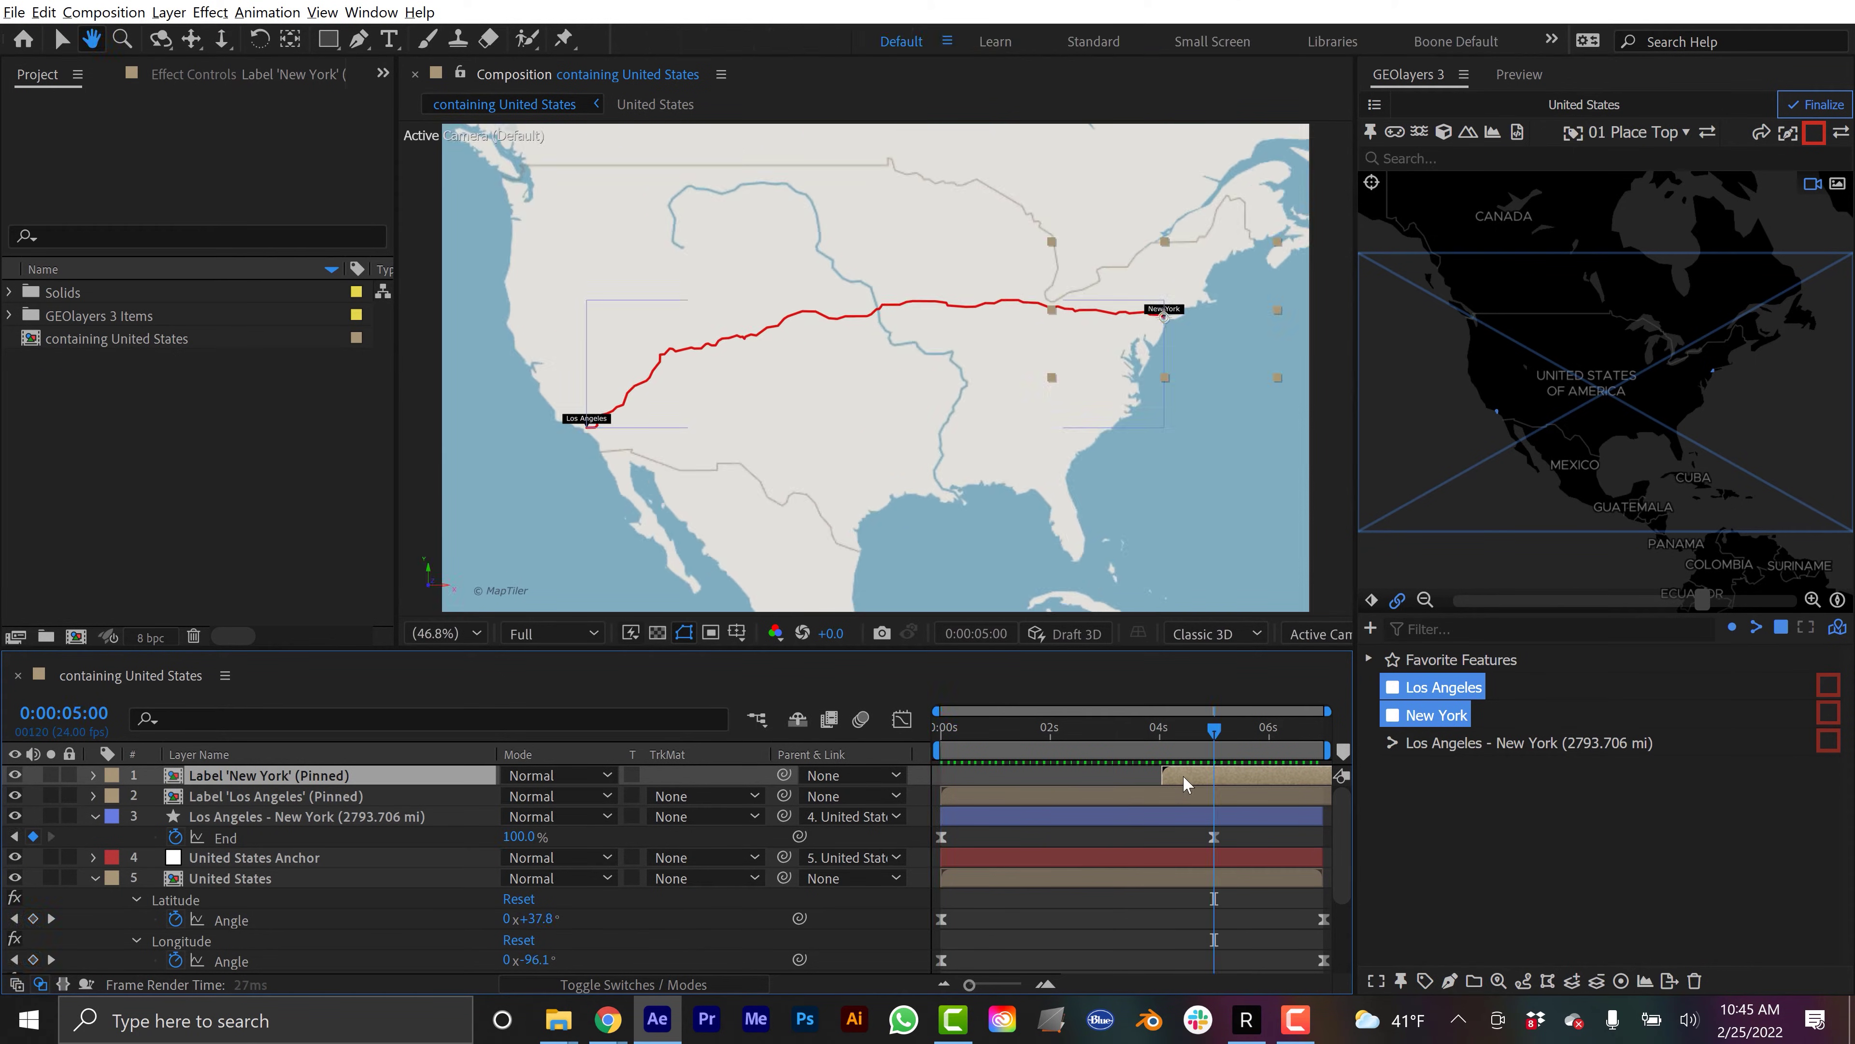
pyautogui.press('space')
# Download the Locator Label Templates (responsive time).aep project from the template library
pyautogui.click(1647, 132)
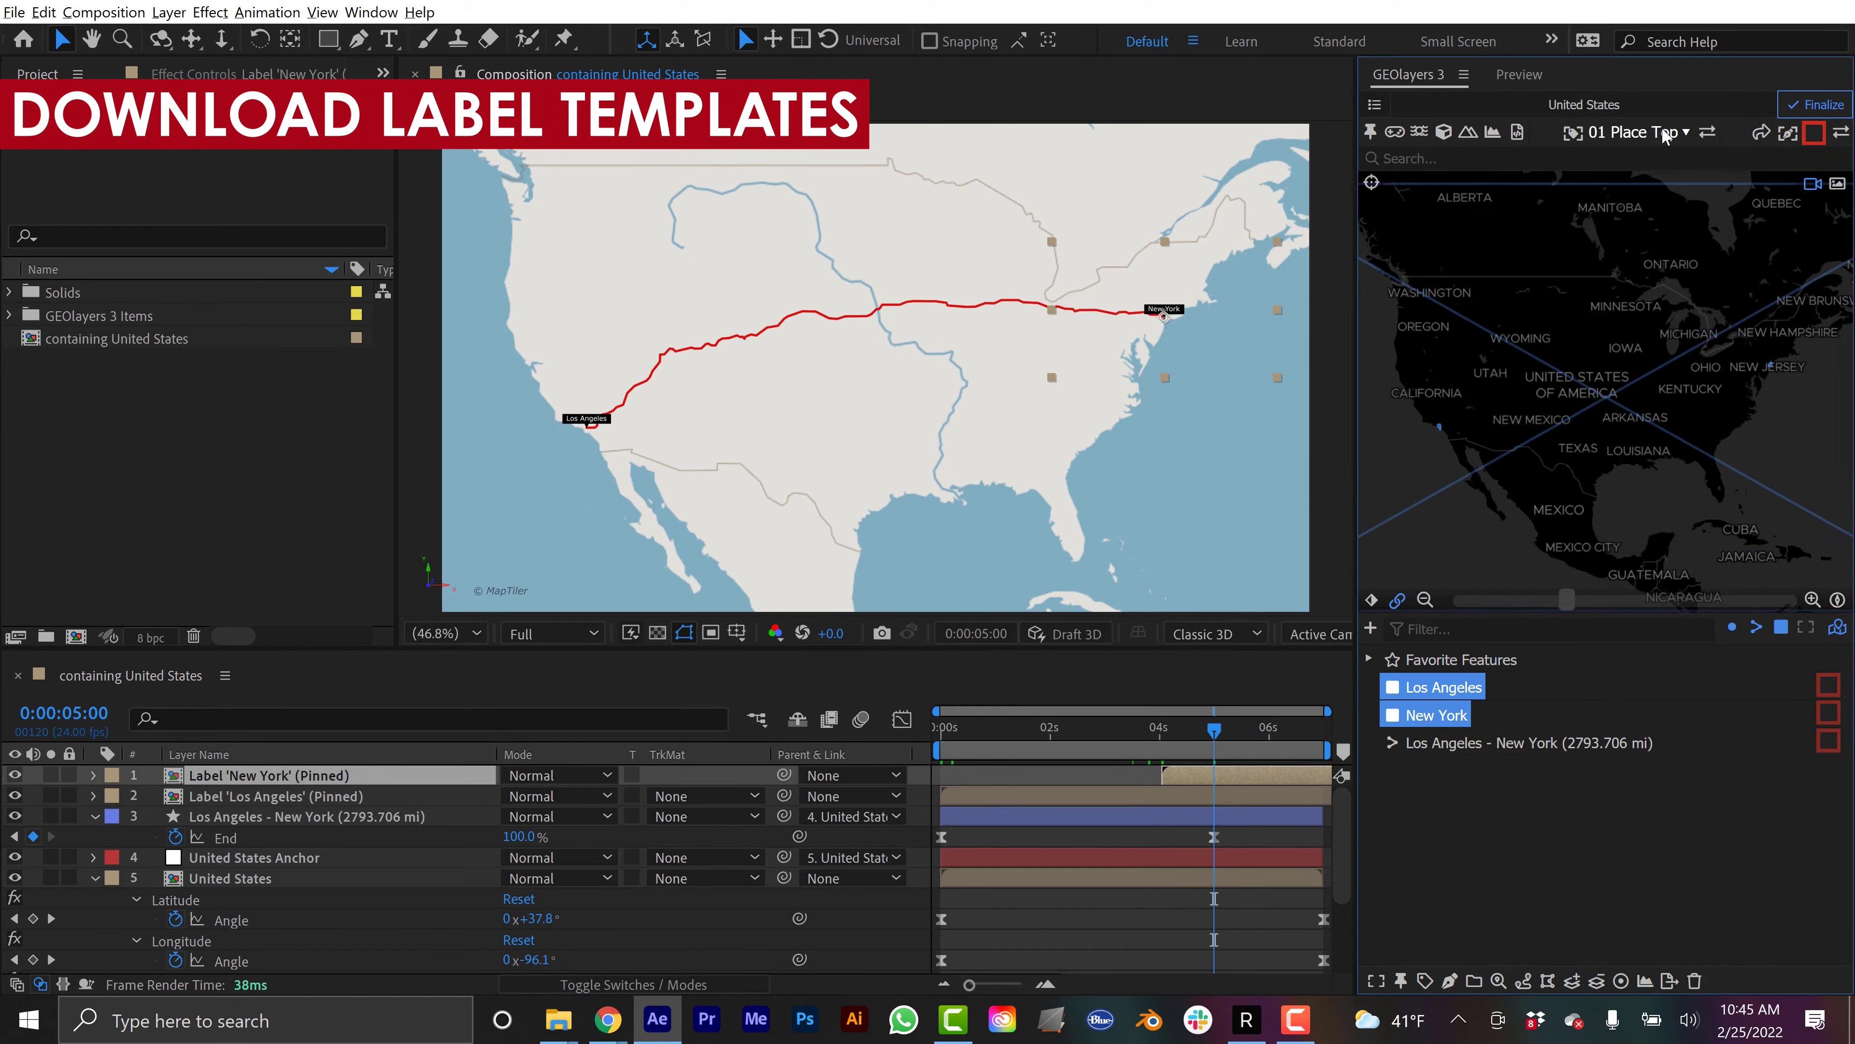
pyautogui.click(1556, 580)
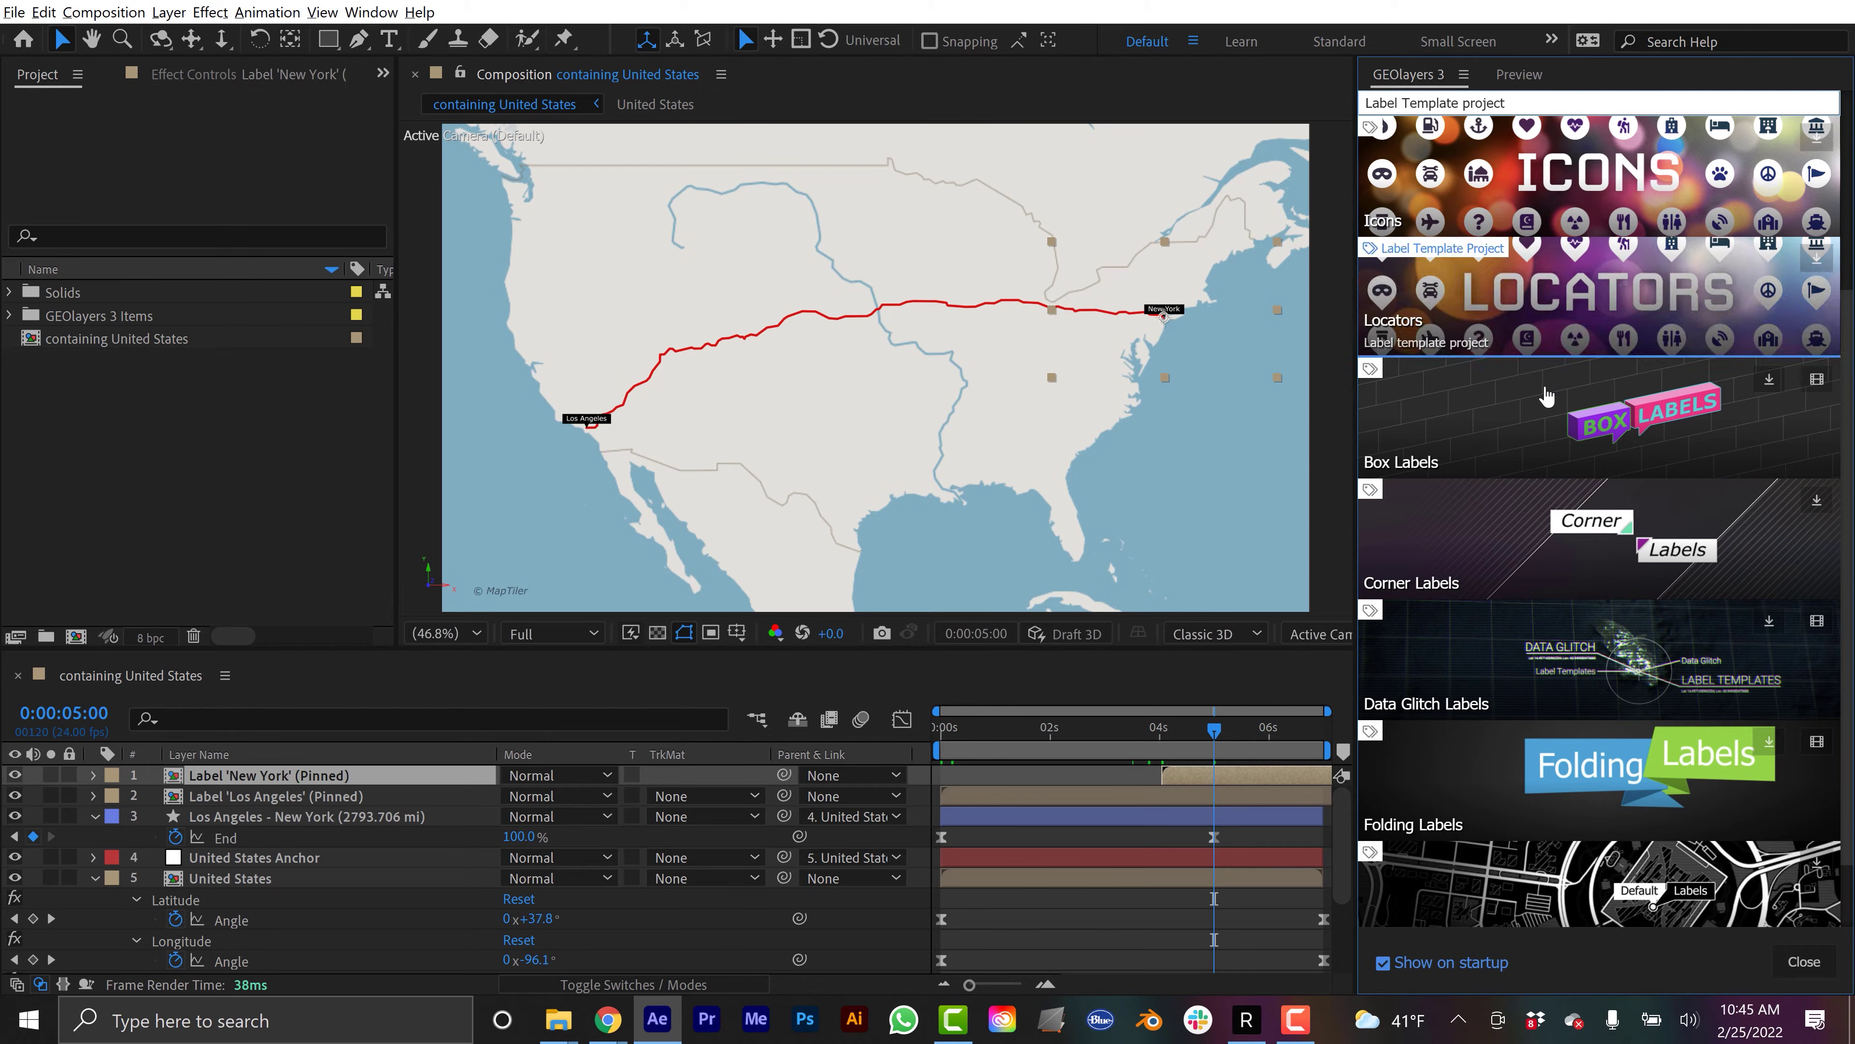
pyautogui.click(1625, 298)
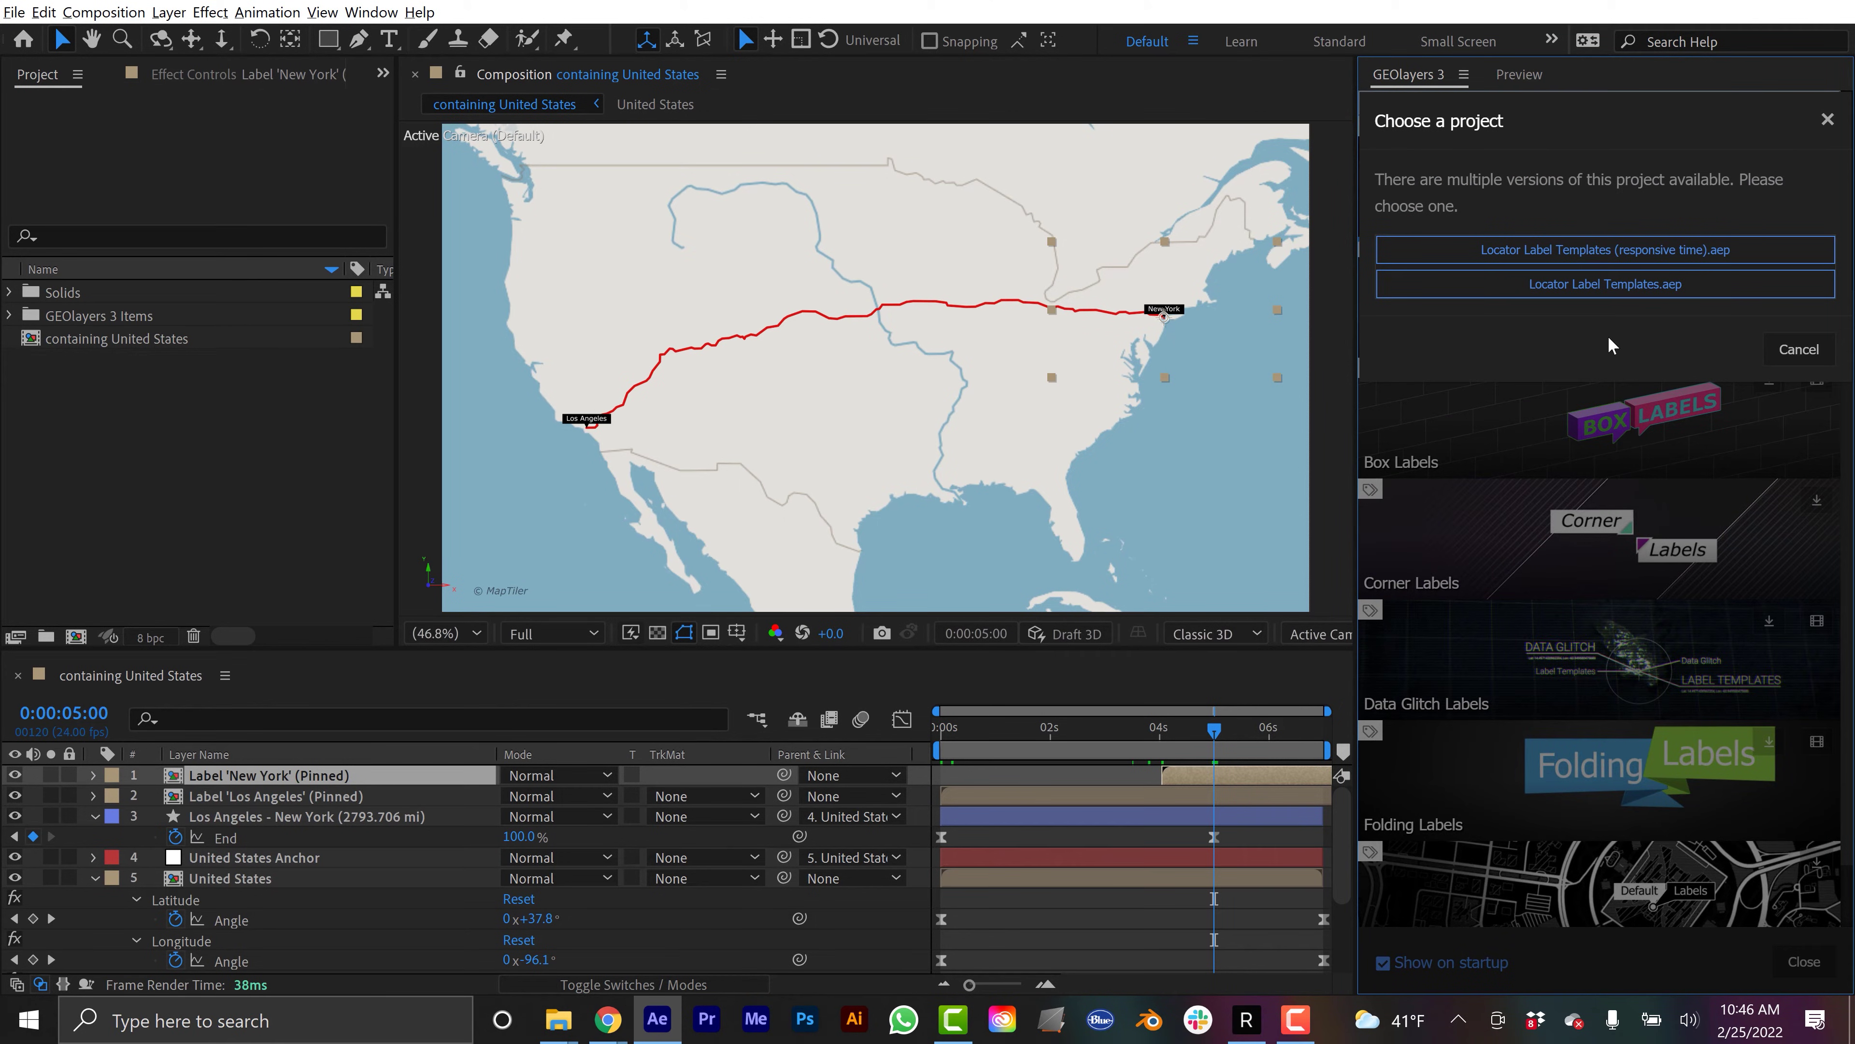
pyautogui.click(1669, 255)
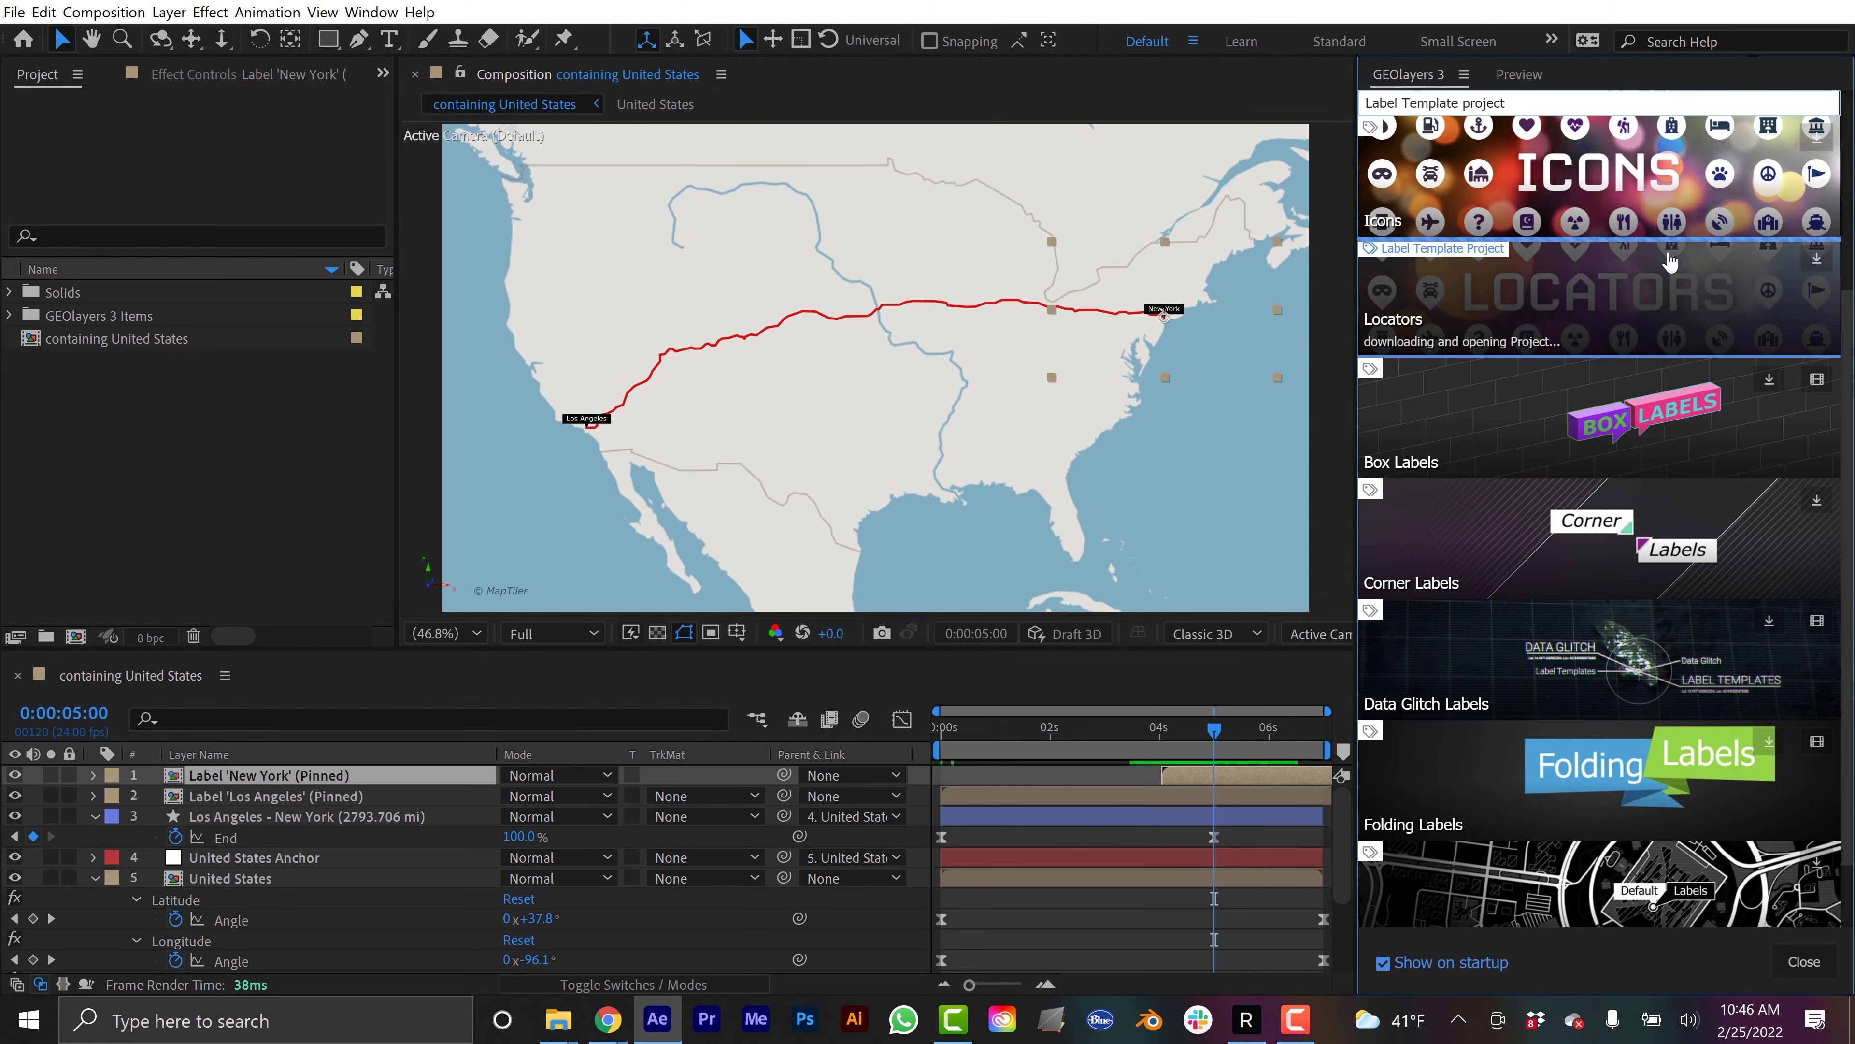
# Swap the Los Angeles and New York labels to the Locator City pin template
pyautogui.click(1648, 133)
pyautogui.scroll(-10, 1607, 270)
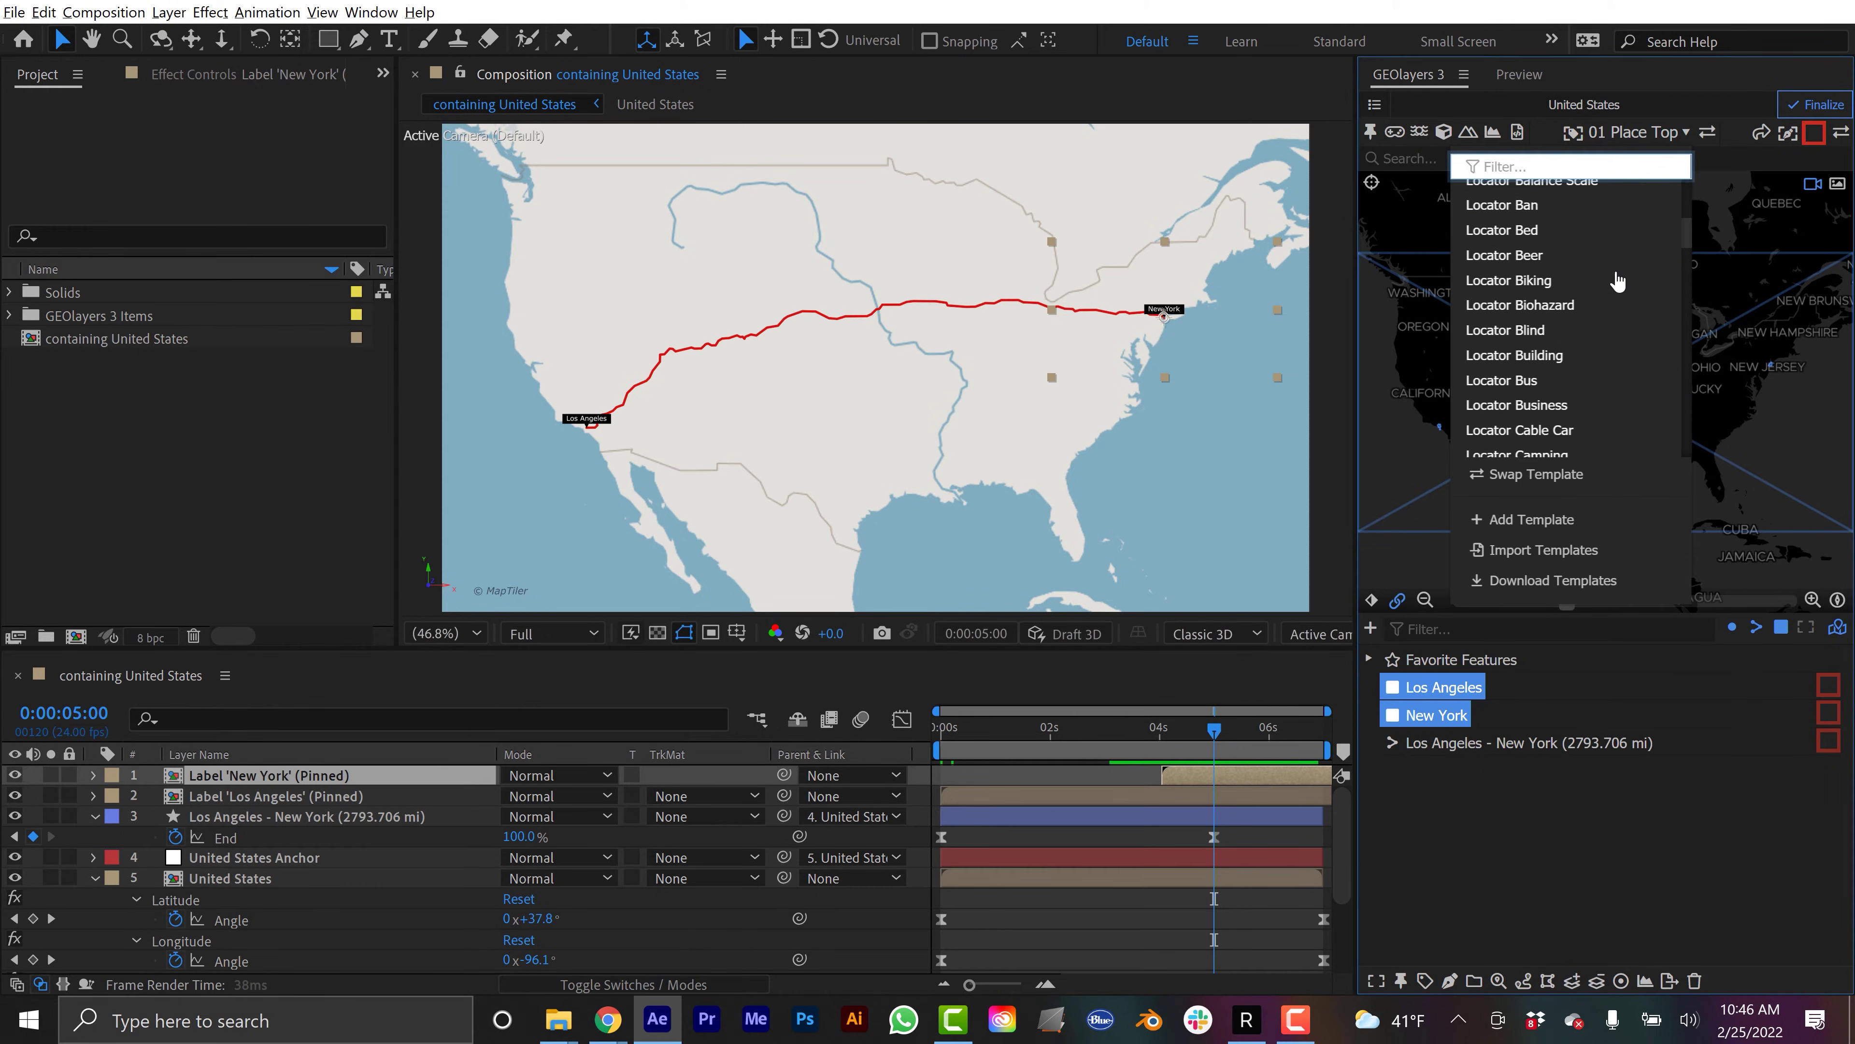
pyautogui.scroll(-5, 1600, 264)
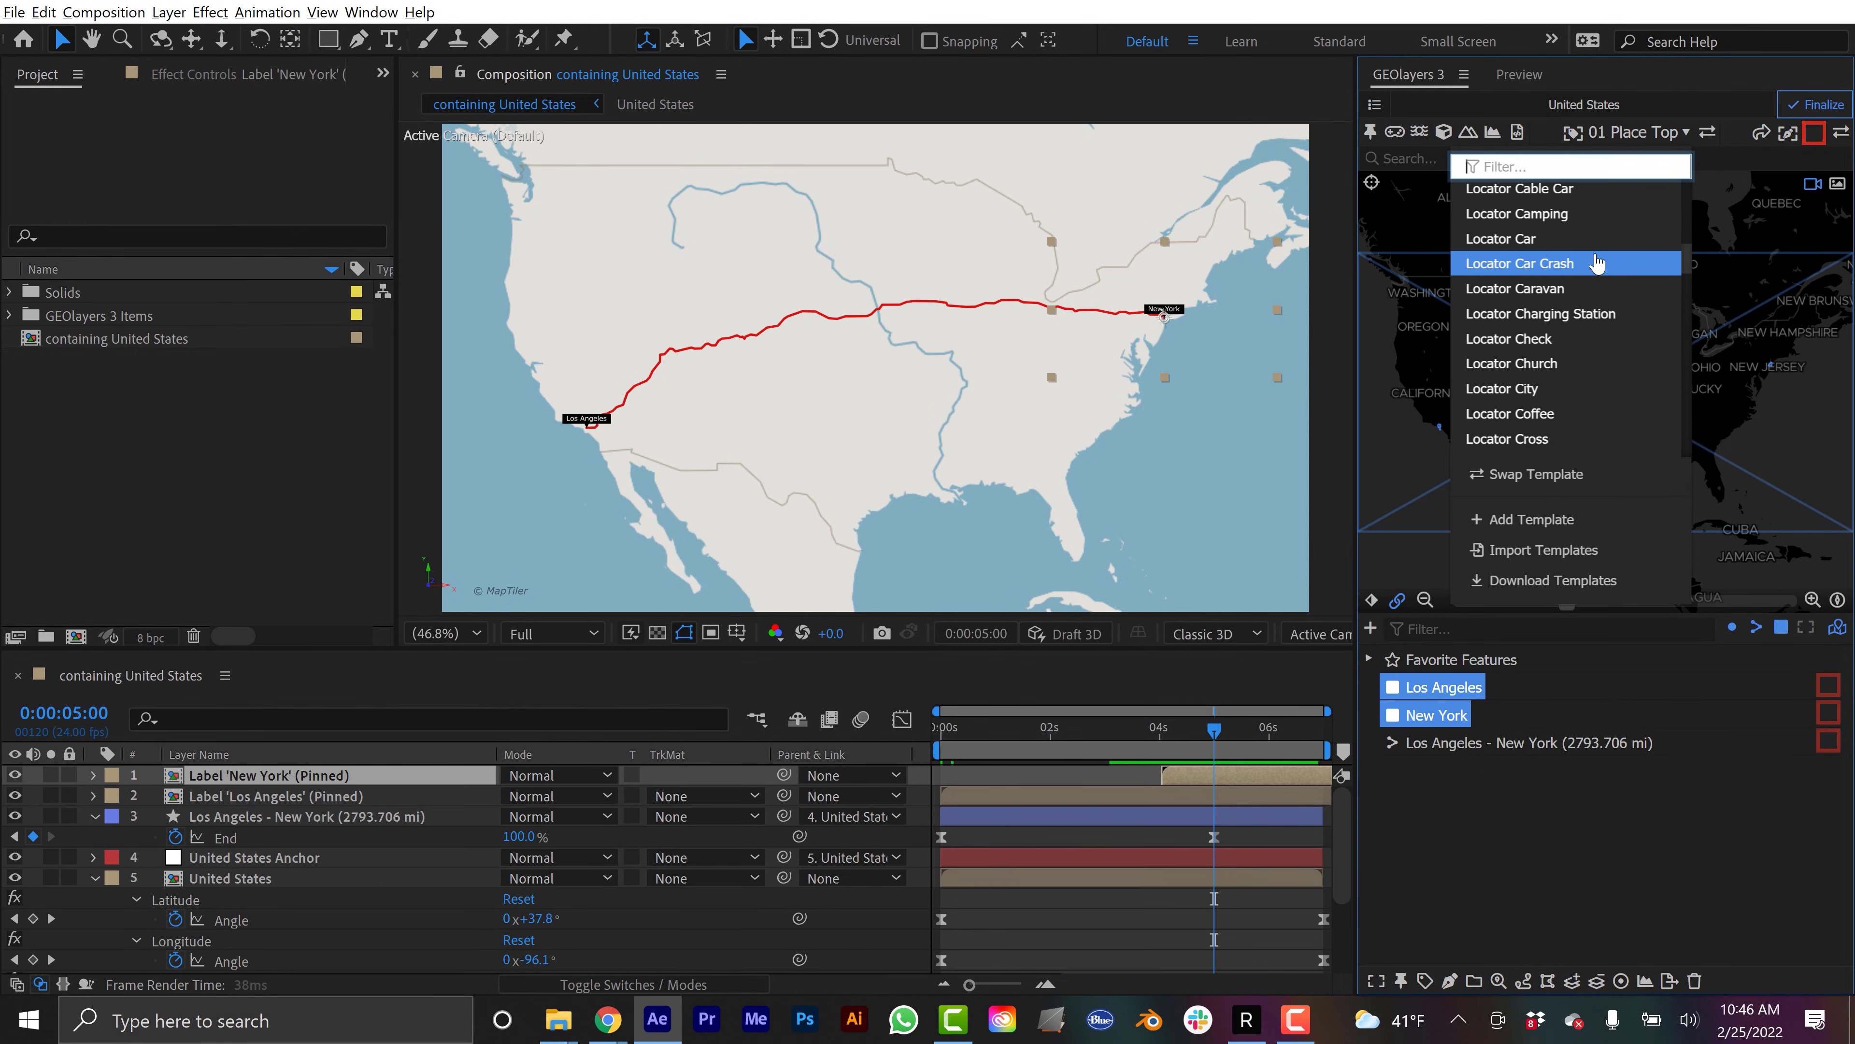
pyautogui.click(1527, 394)
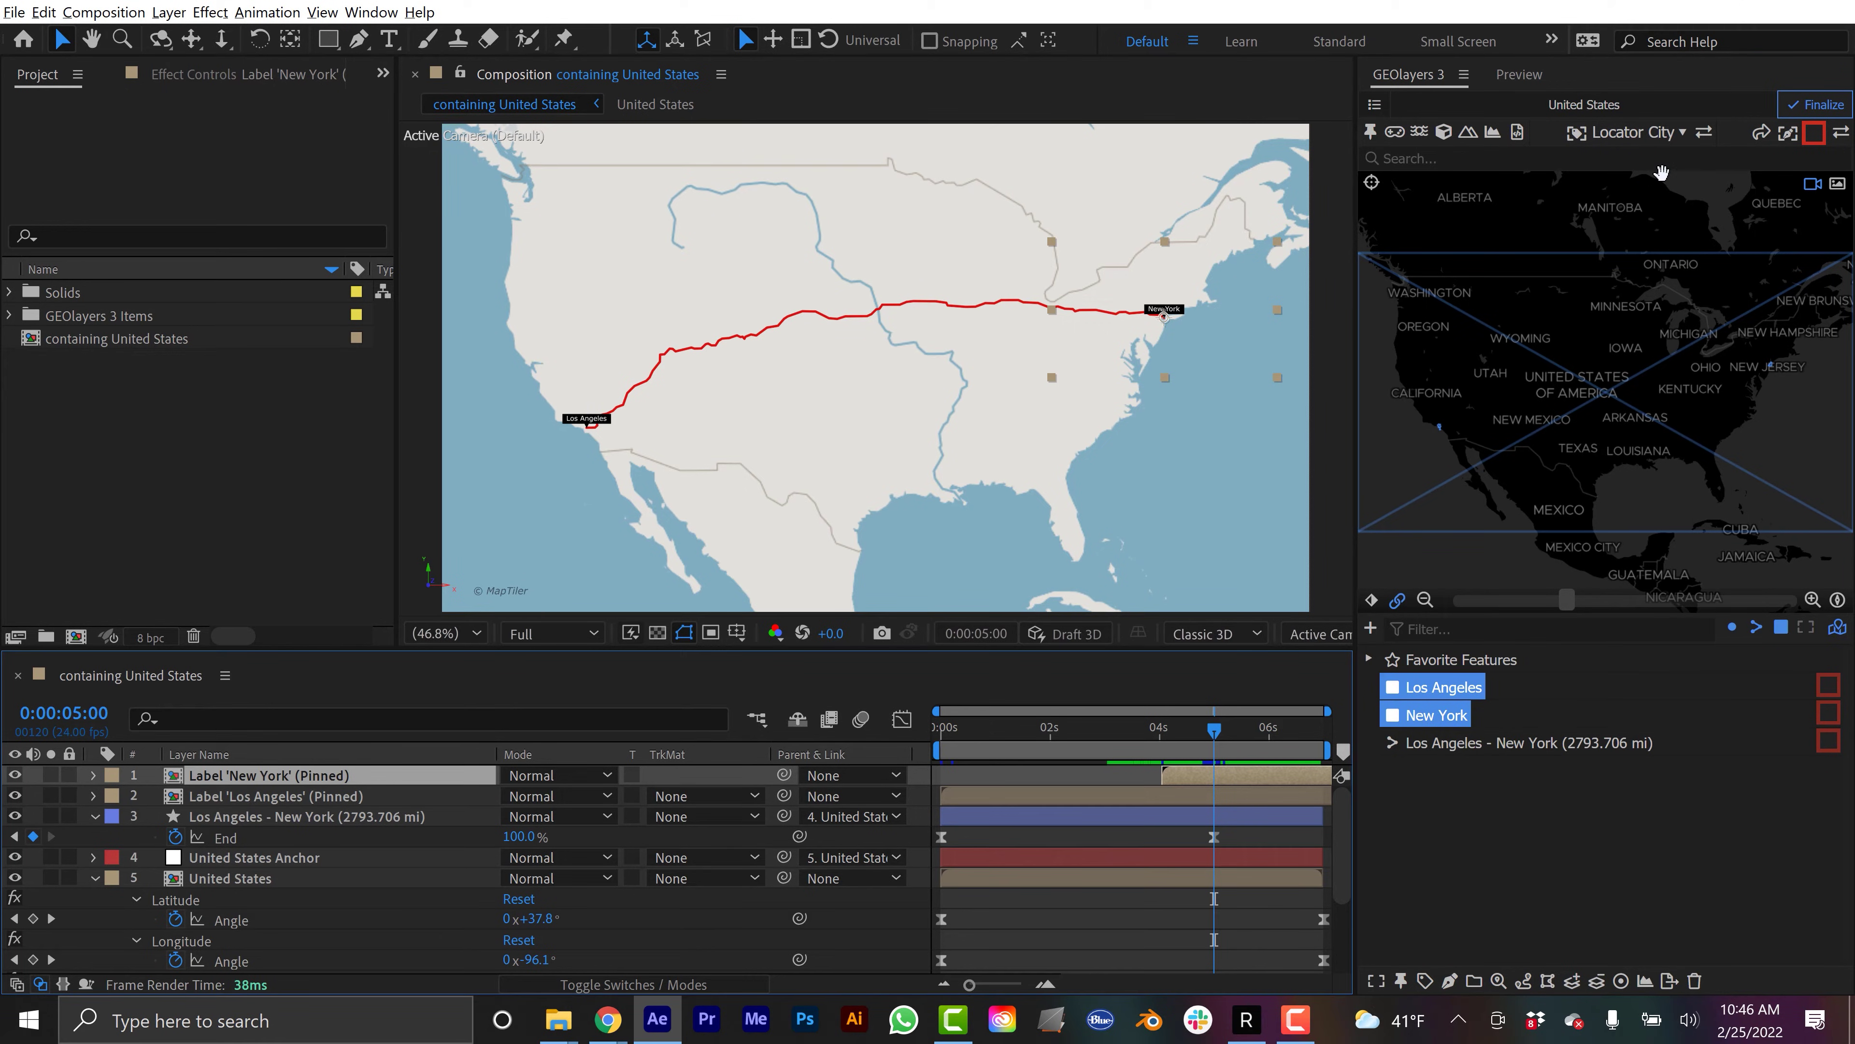
pyautogui.click(1704, 132)
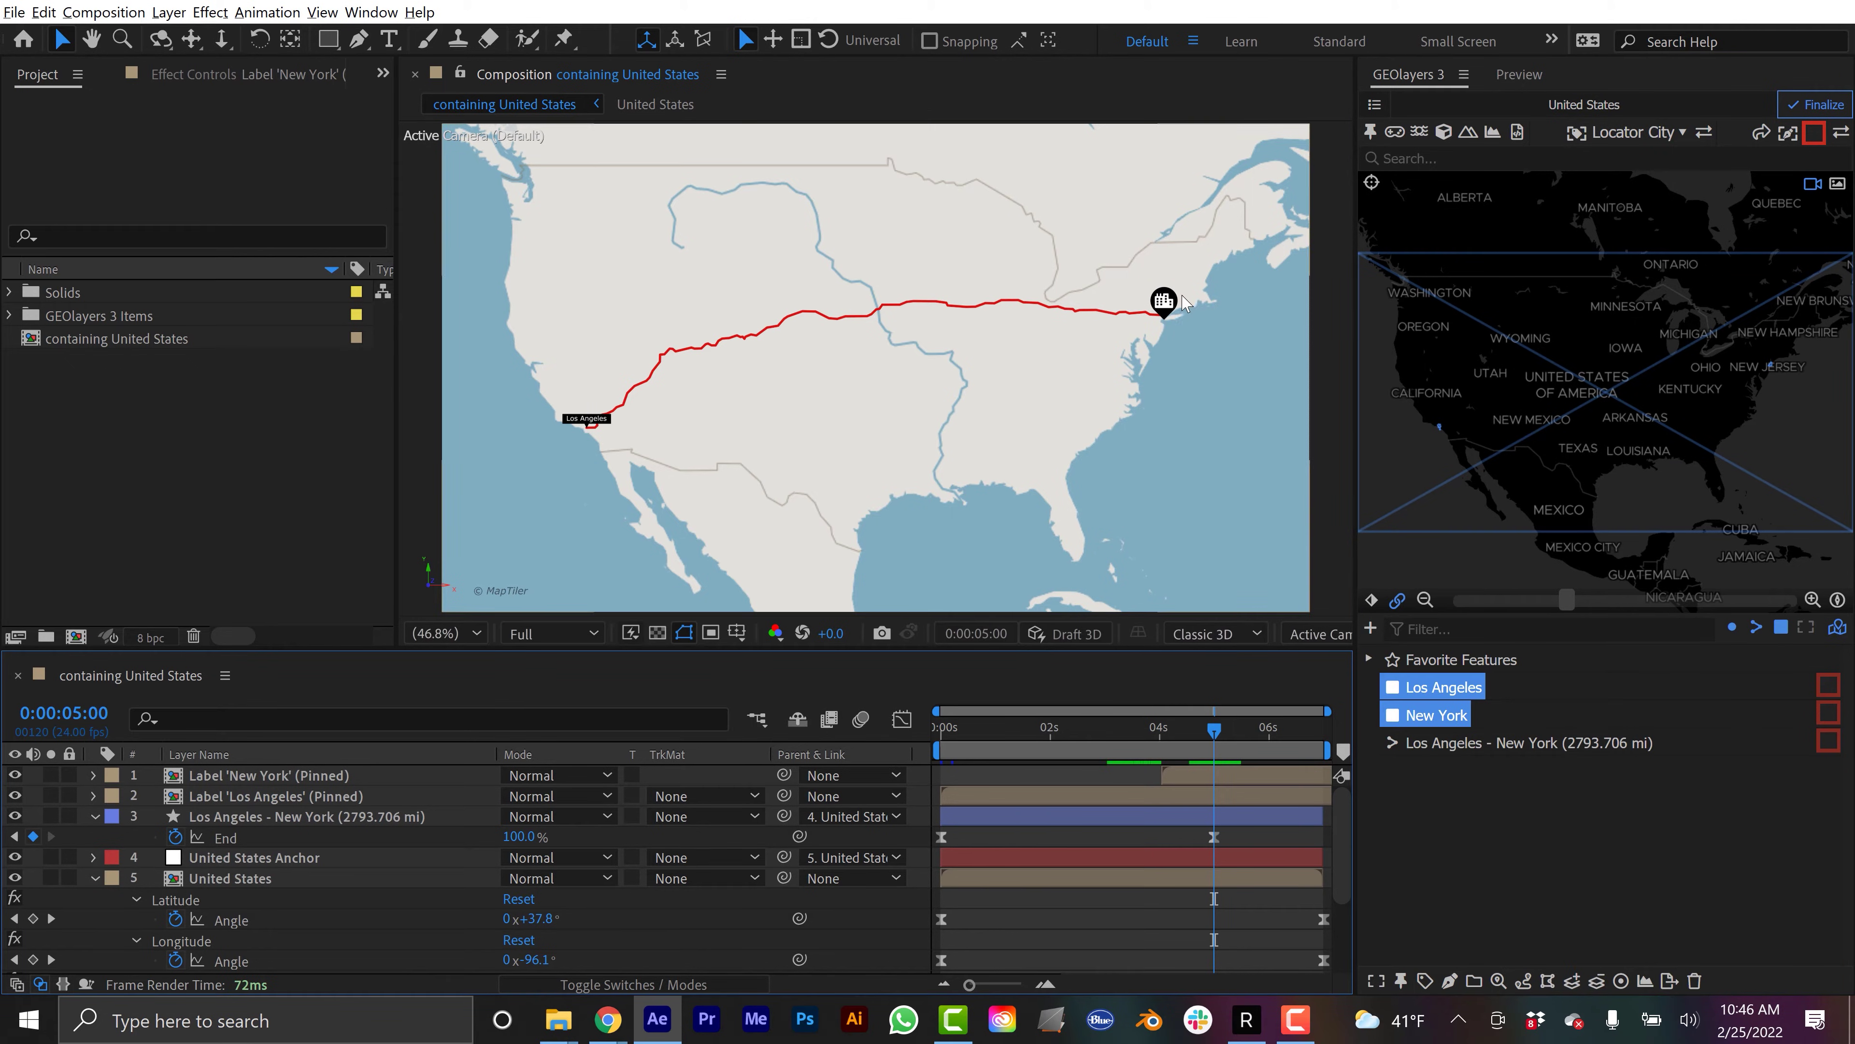
pyautogui.click(1163, 780)
pyautogui.click(1155, 799)
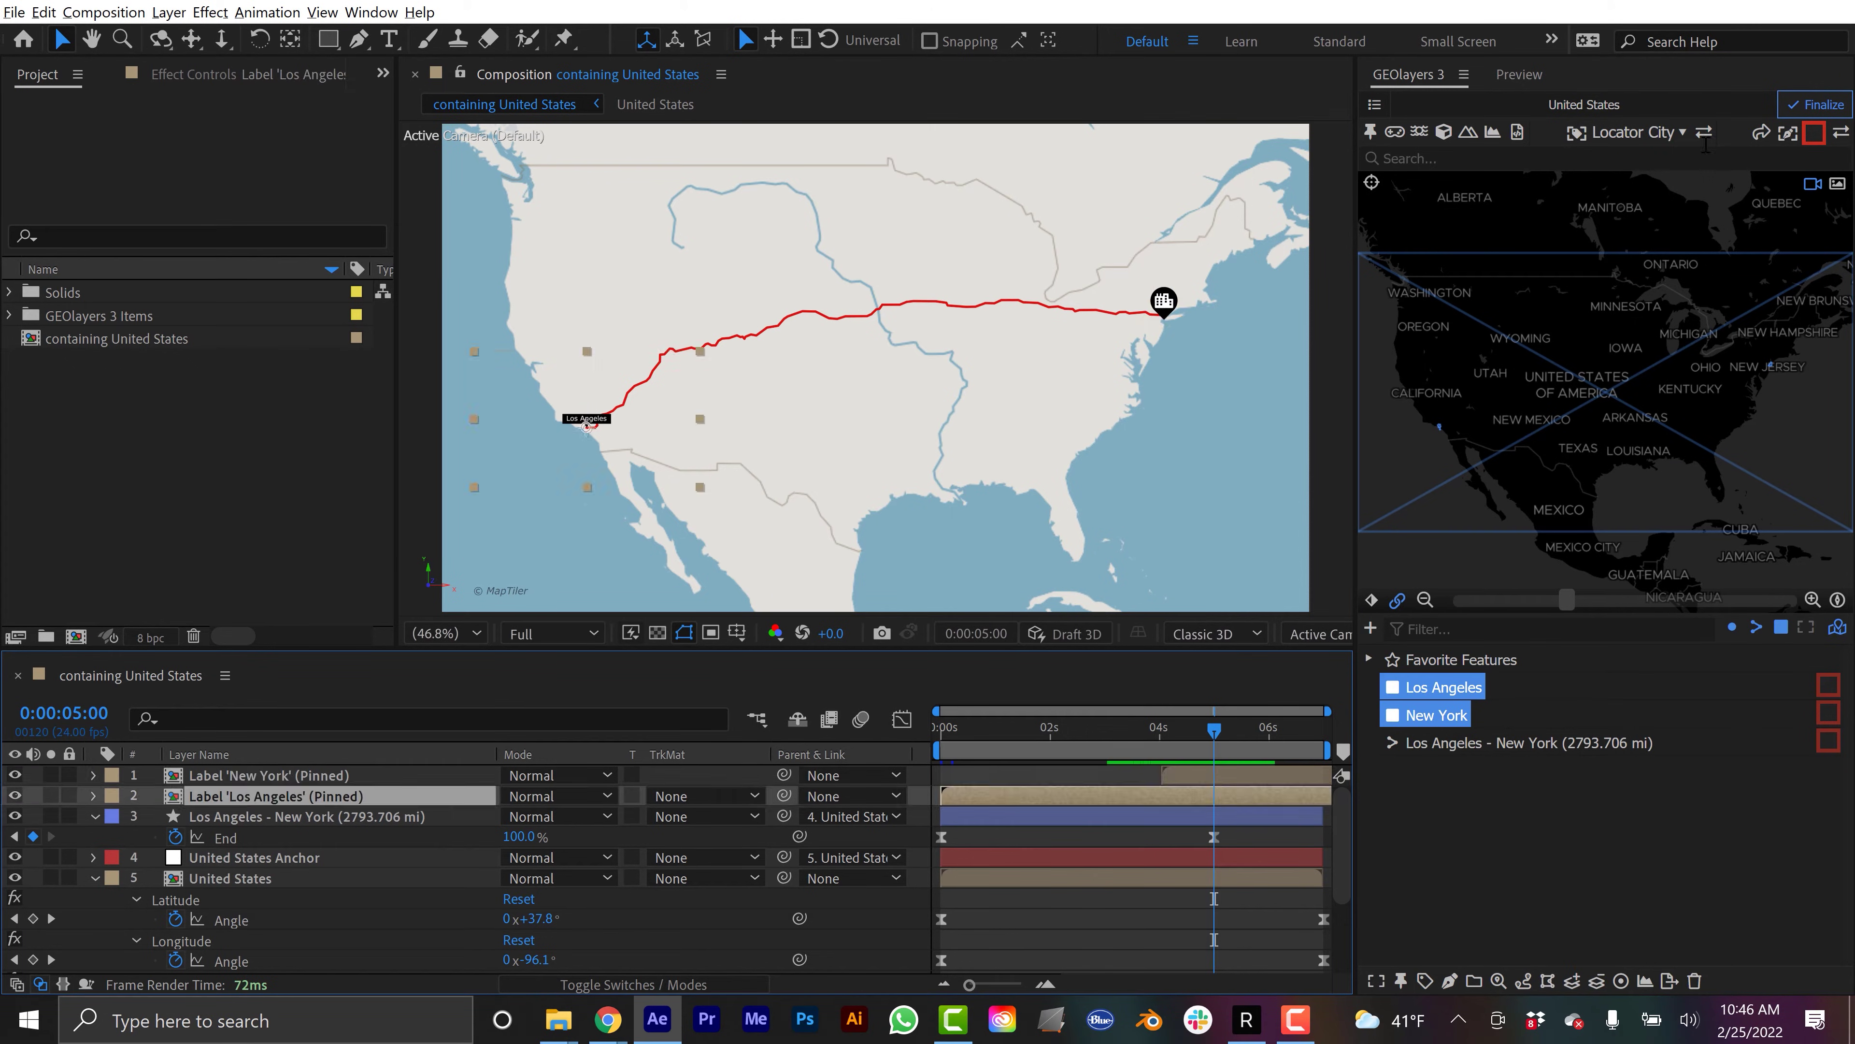
pyautogui.click(1636, 132)
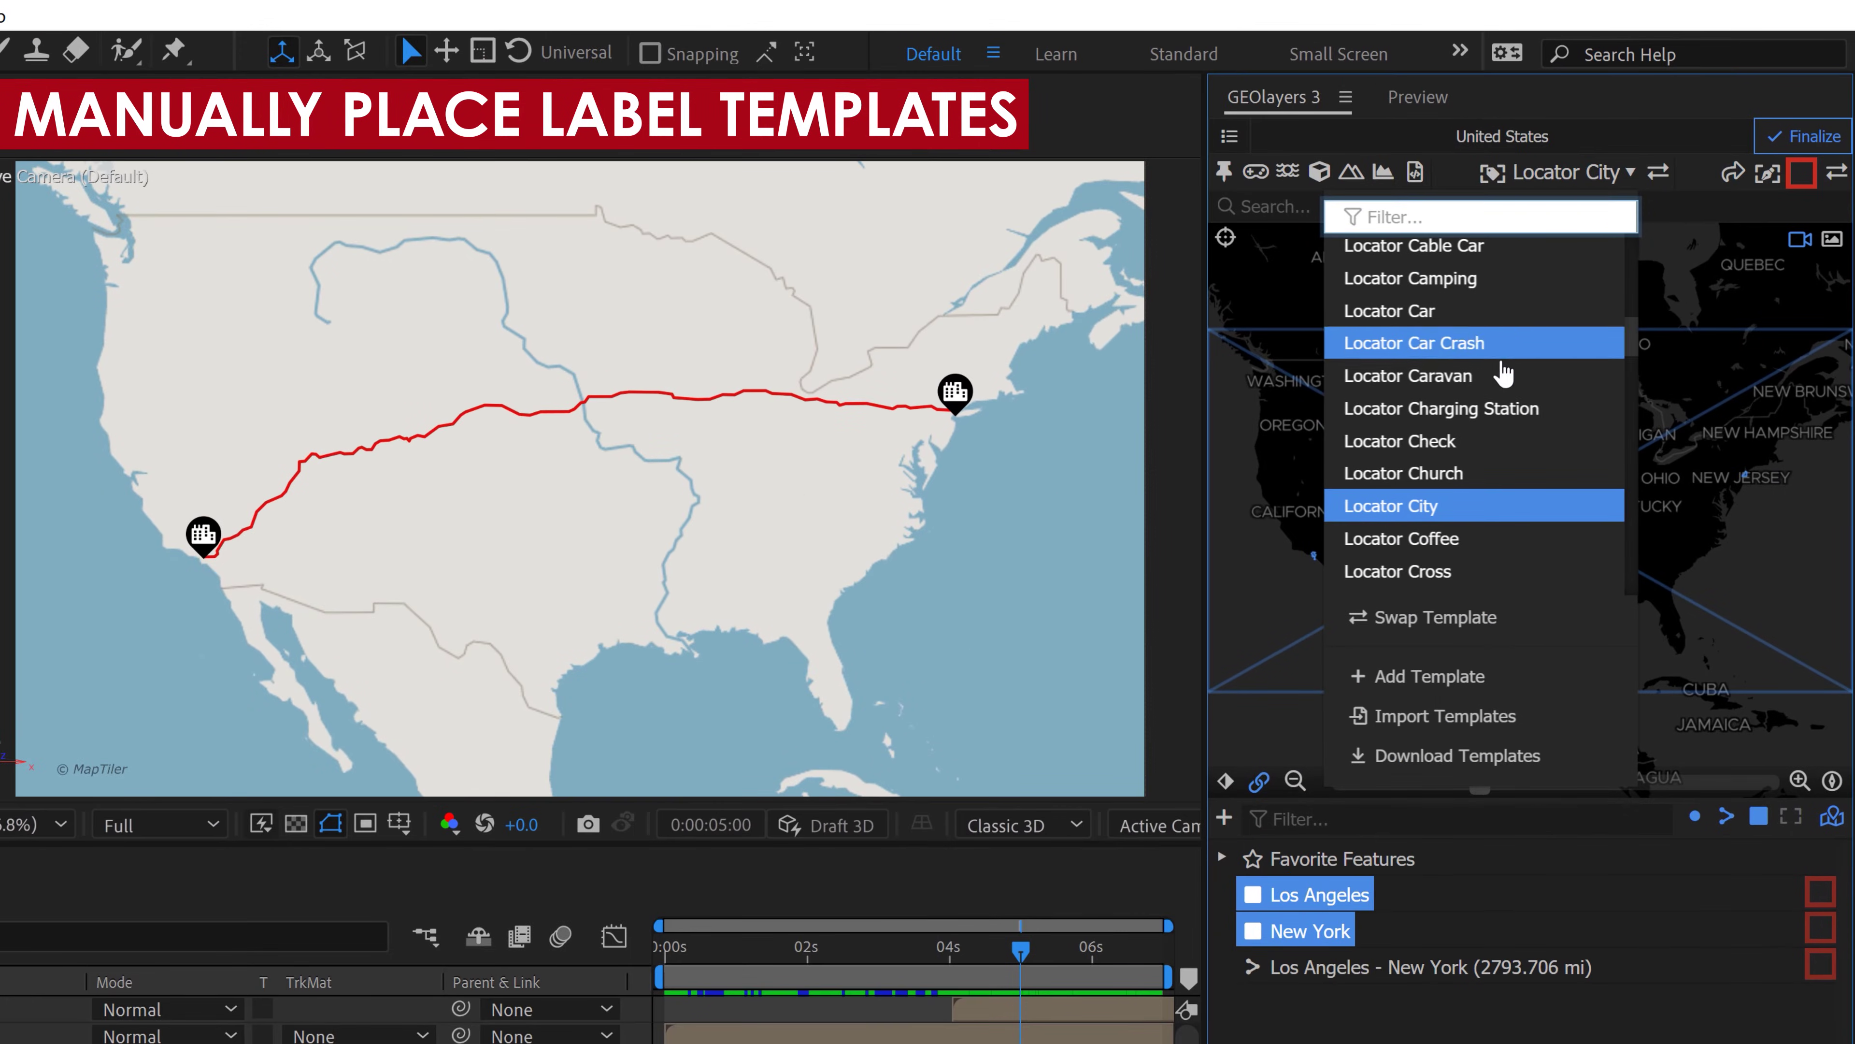
# Add a Locator Car Crash label placed on the red route mid-country
pyautogui.click(1424, 349)
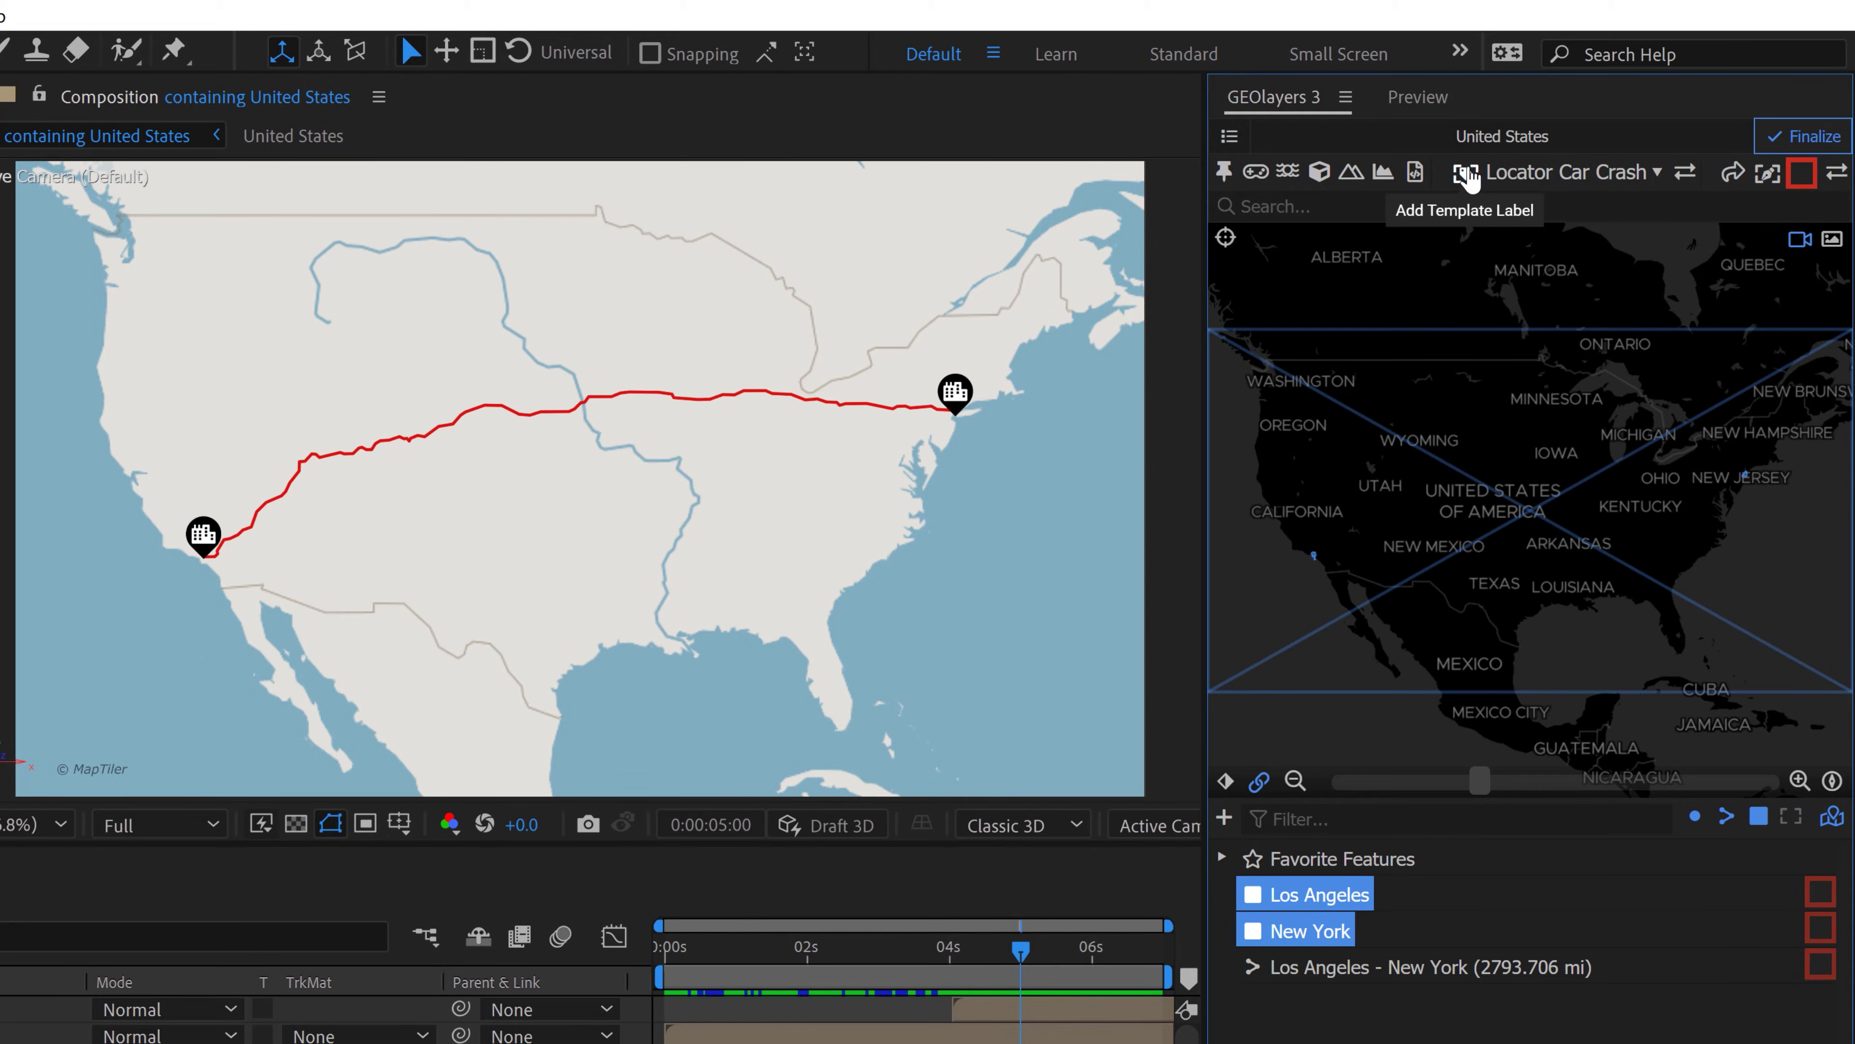
pyautogui.click(1466, 176)
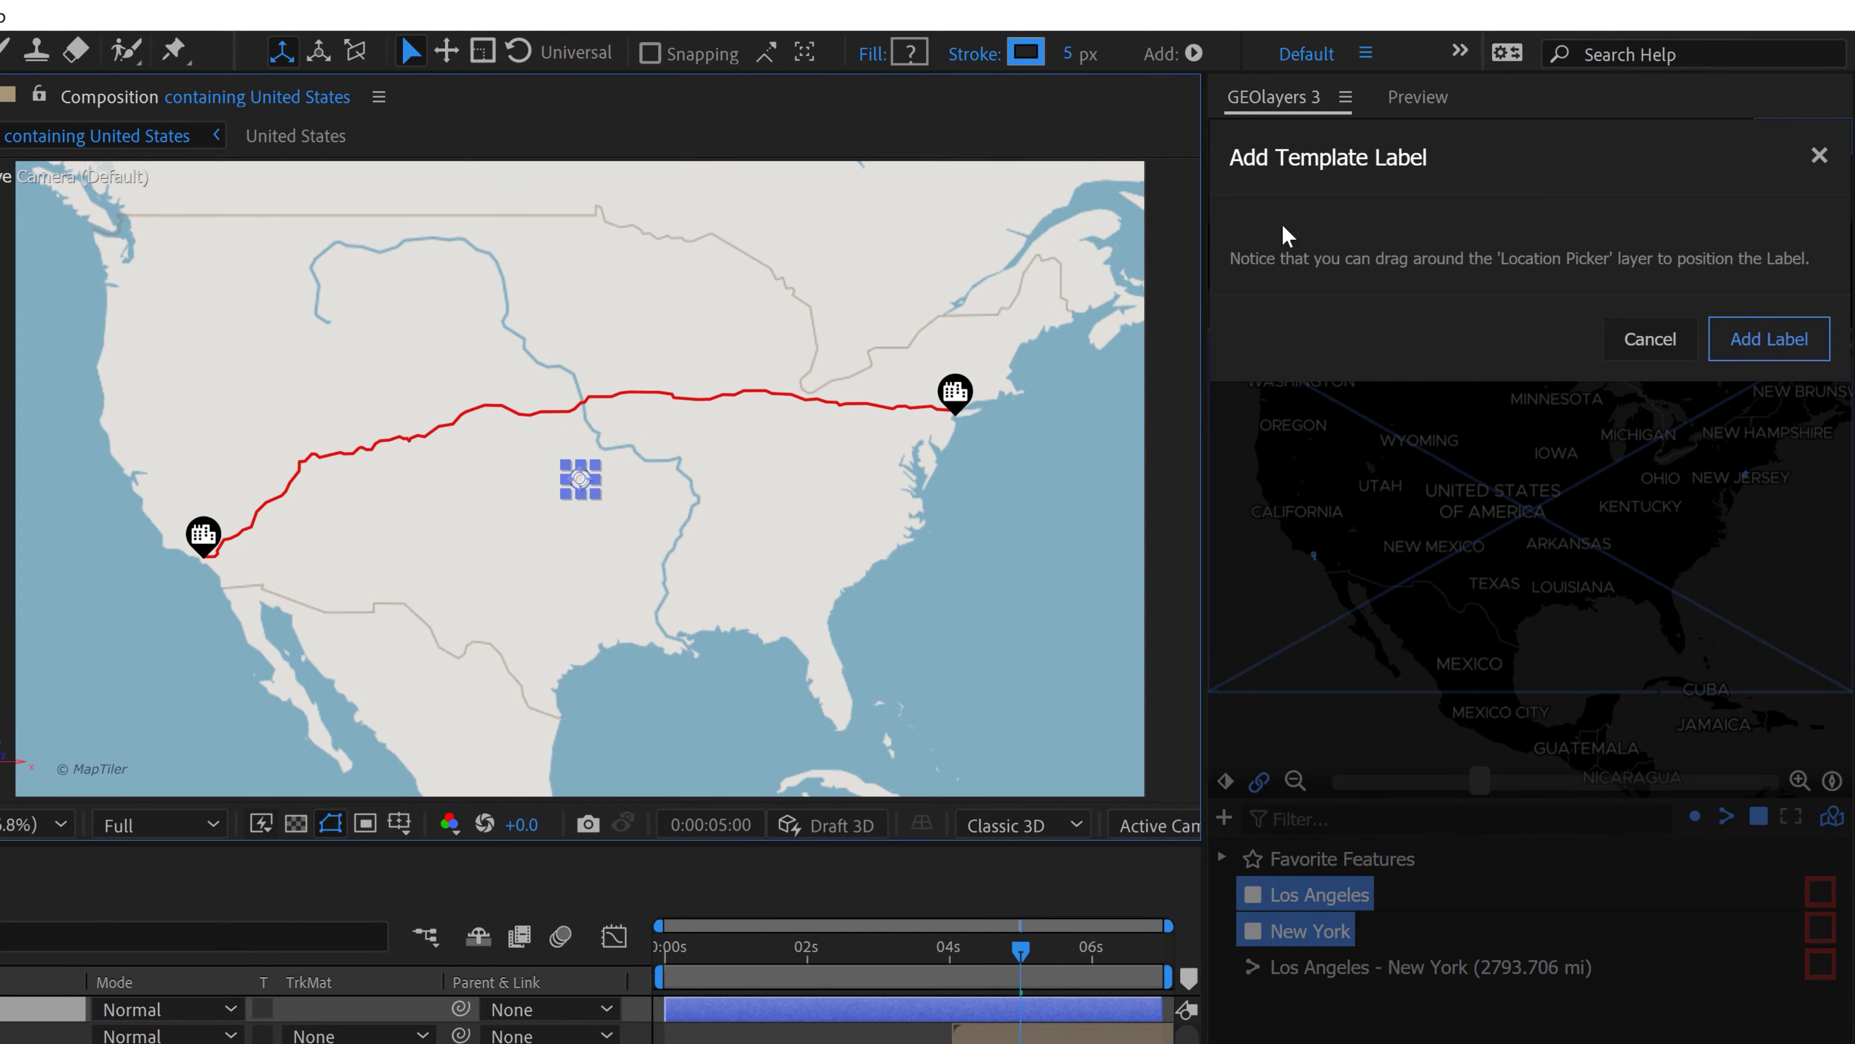
pyautogui.scroll(3, 584, 486)
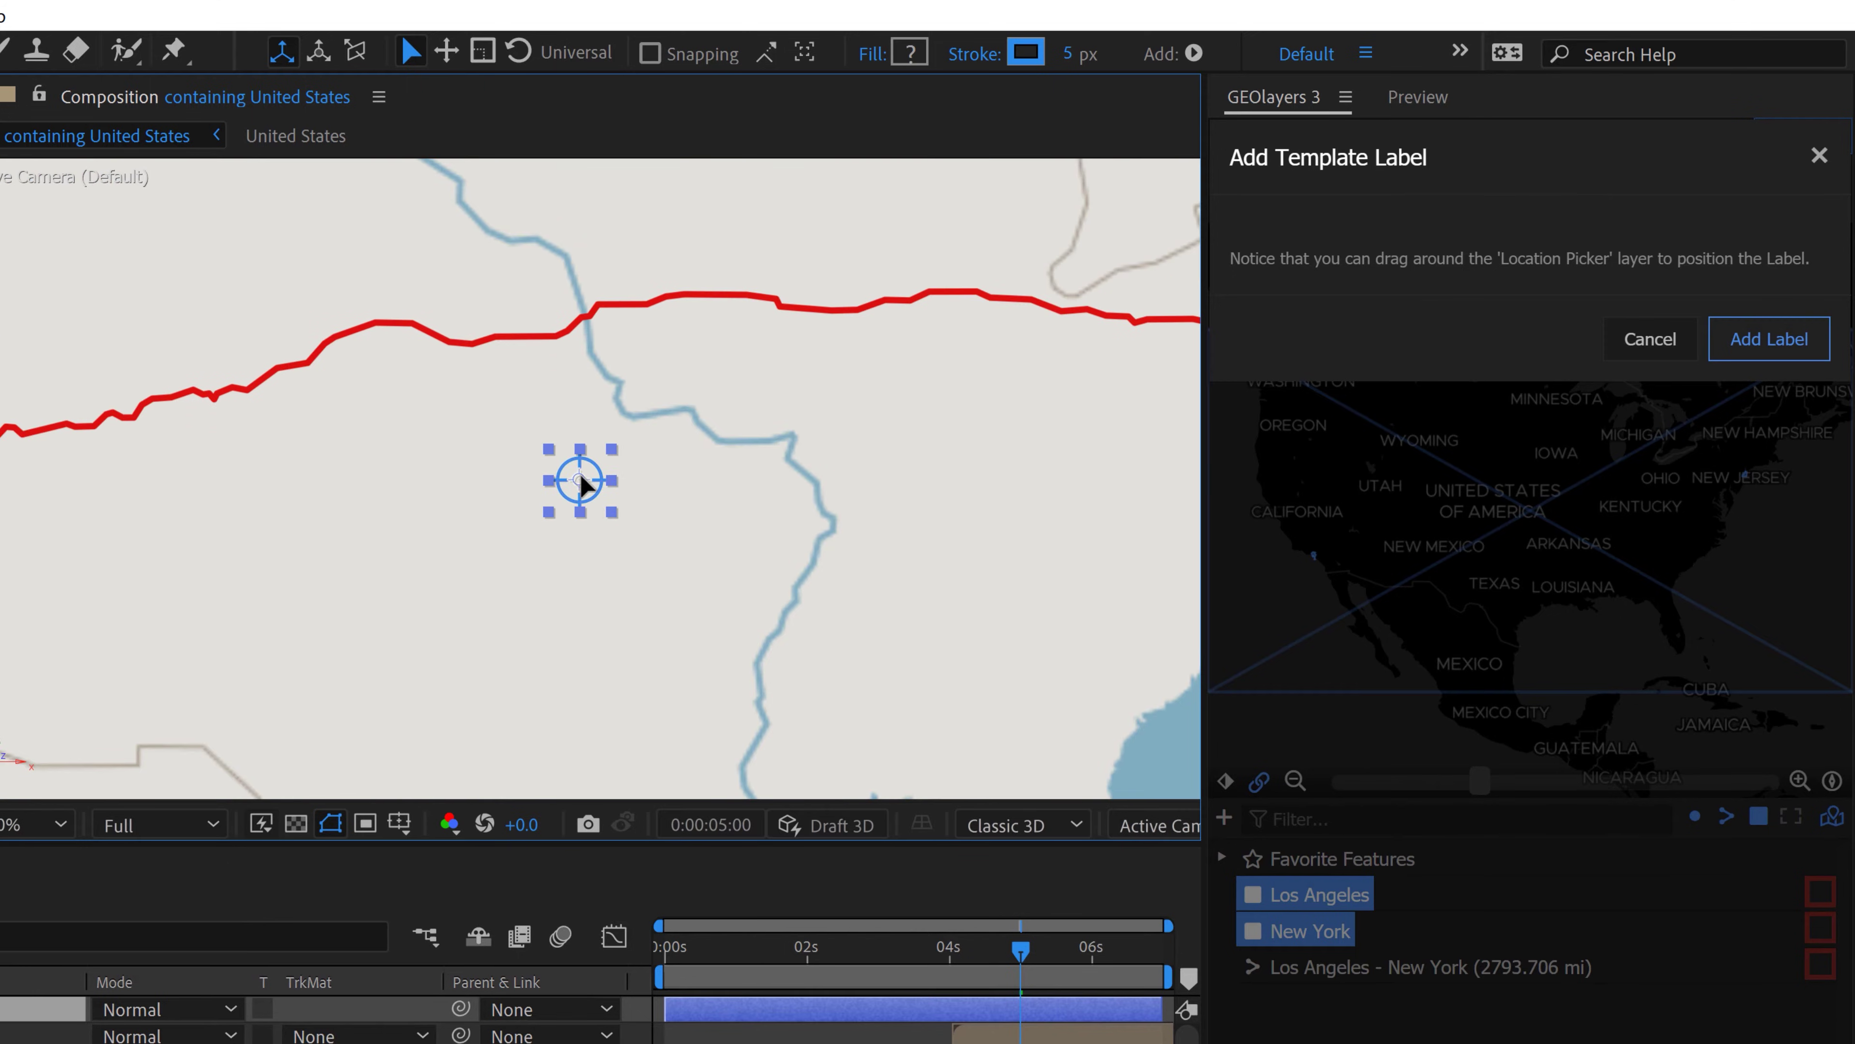
pyautogui.moveTo(582, 484); pyautogui.dragTo(457, 347)
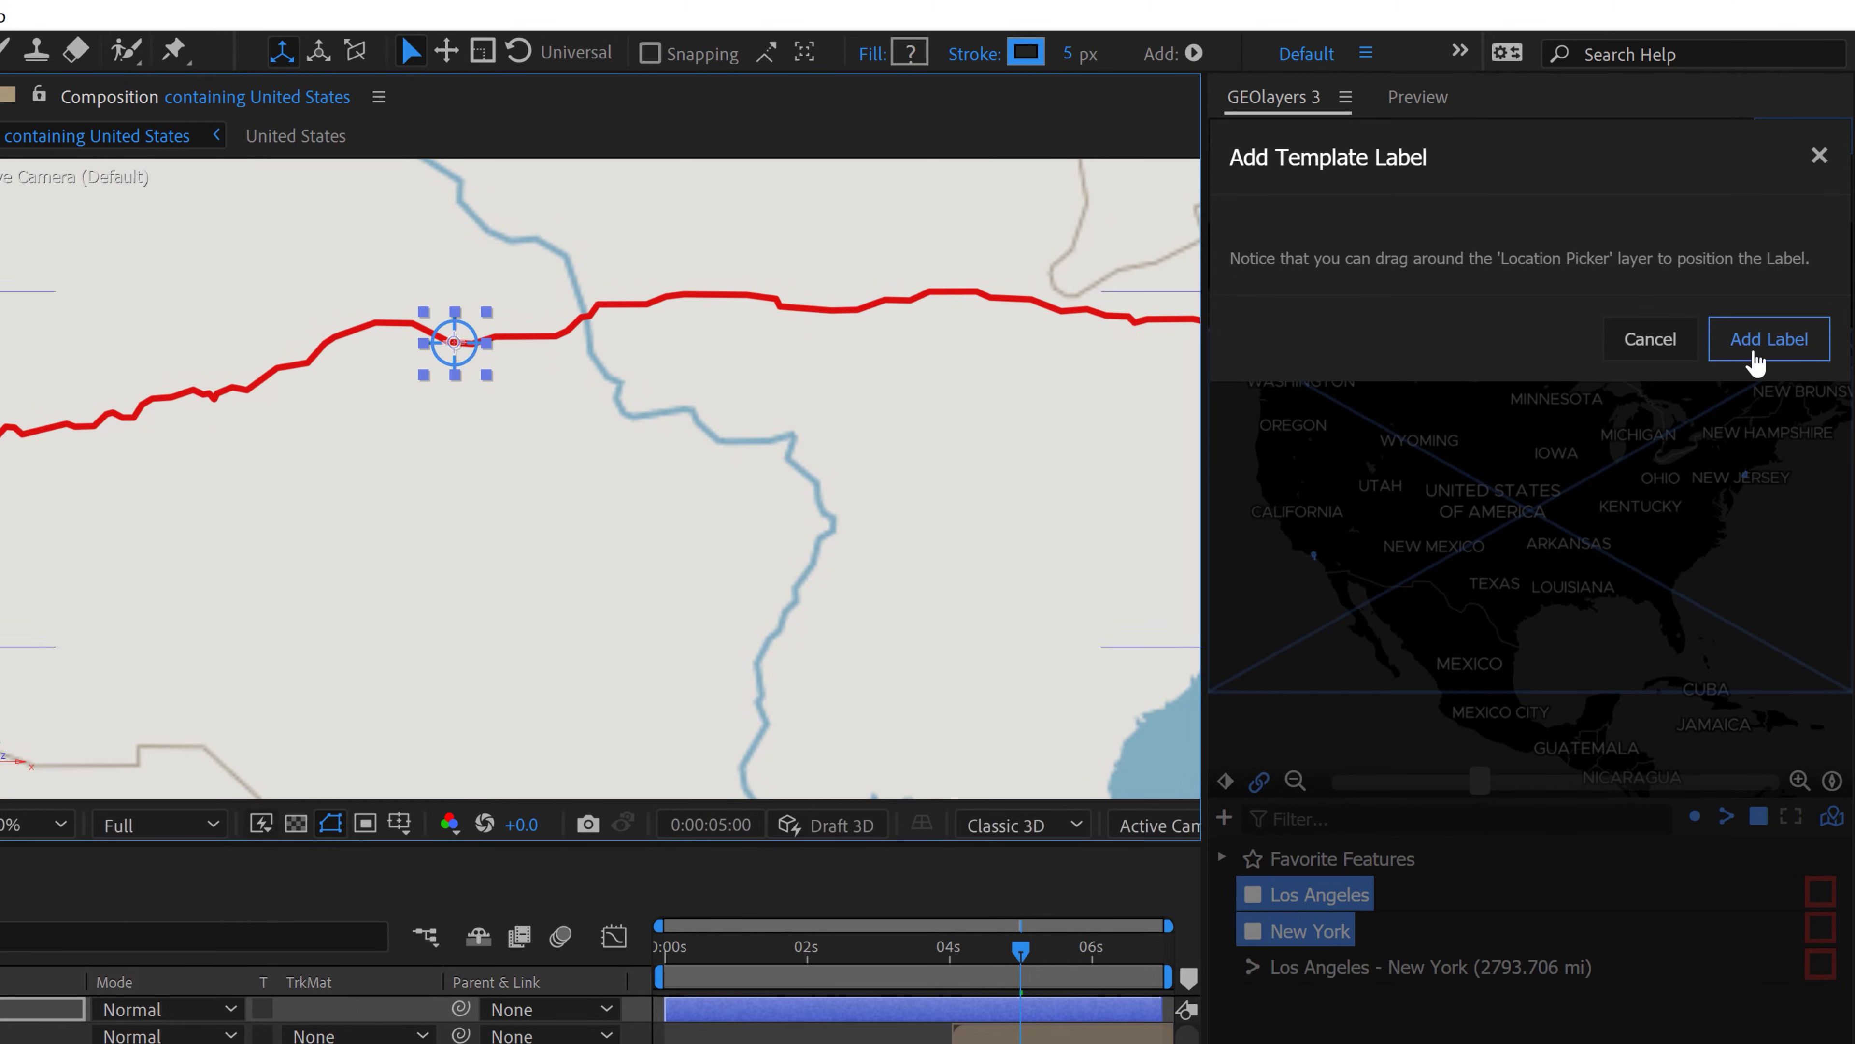
pyautogui.click(1768, 340)
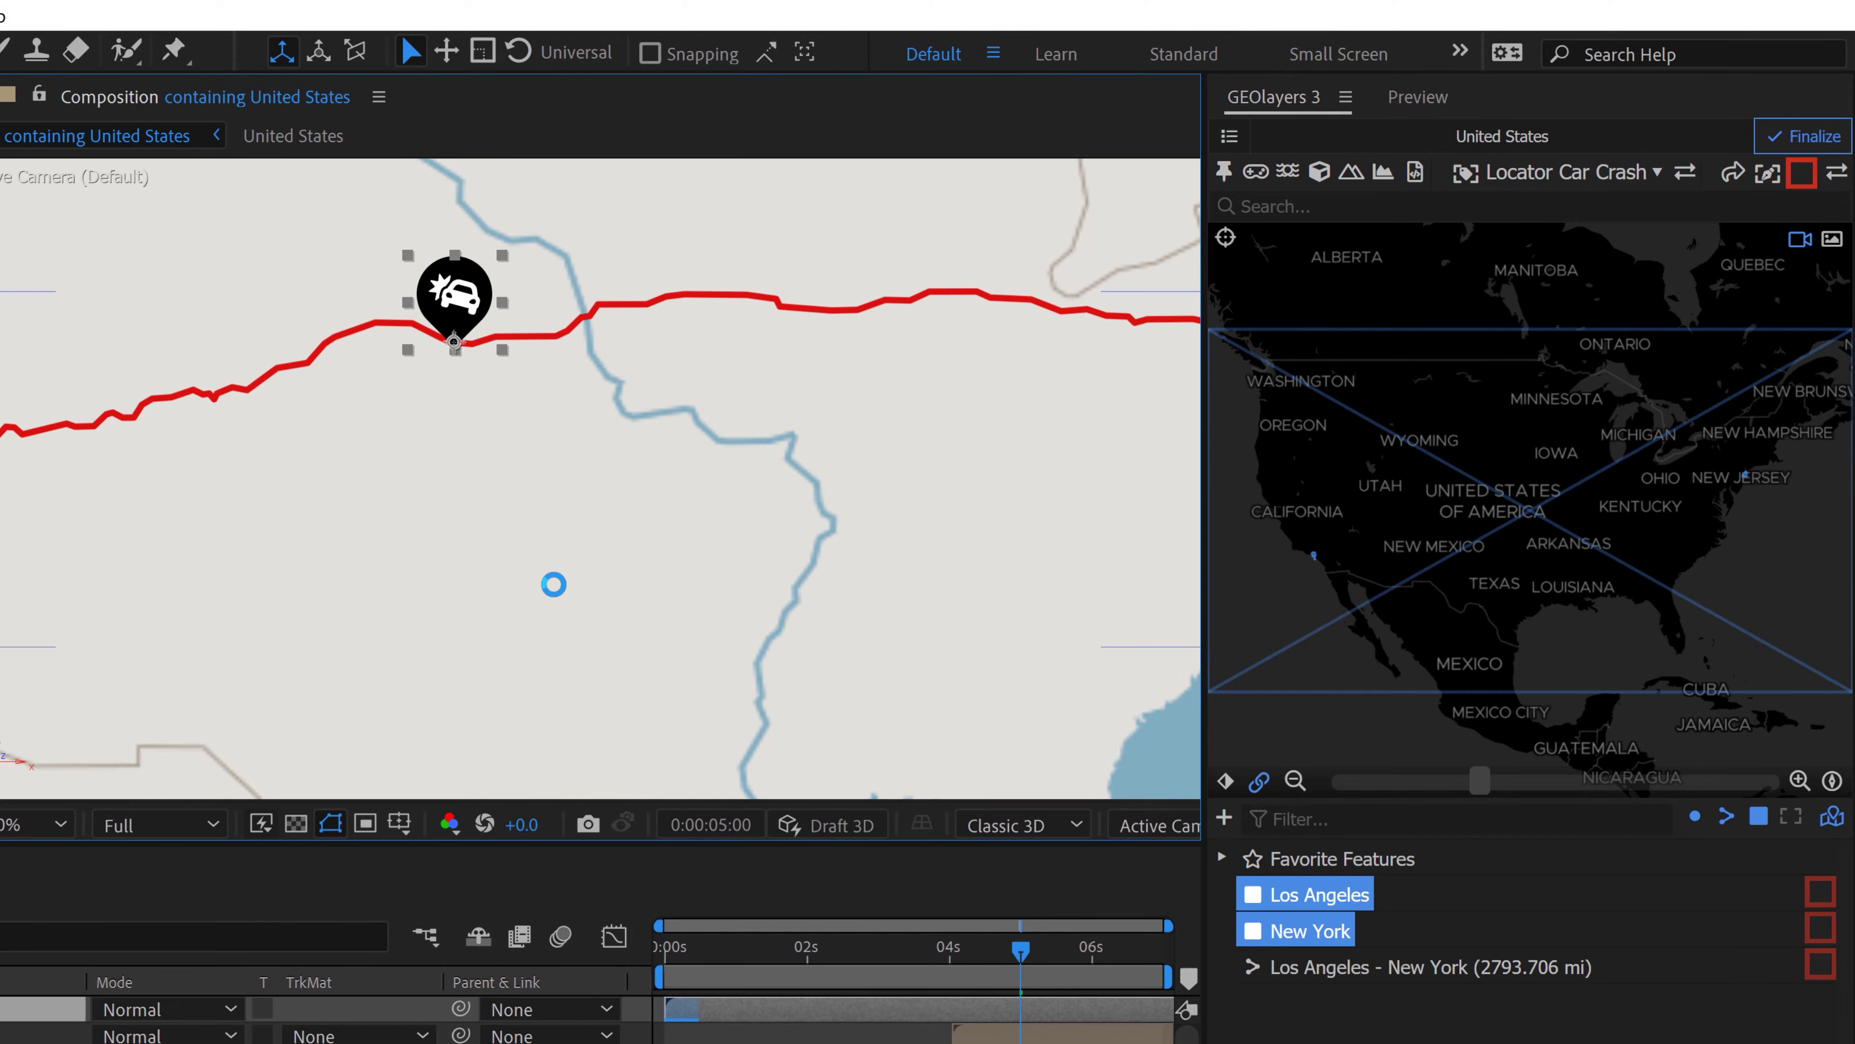
pyautogui.moveTo(807, 948); pyautogui.dragTo(854, 1018)
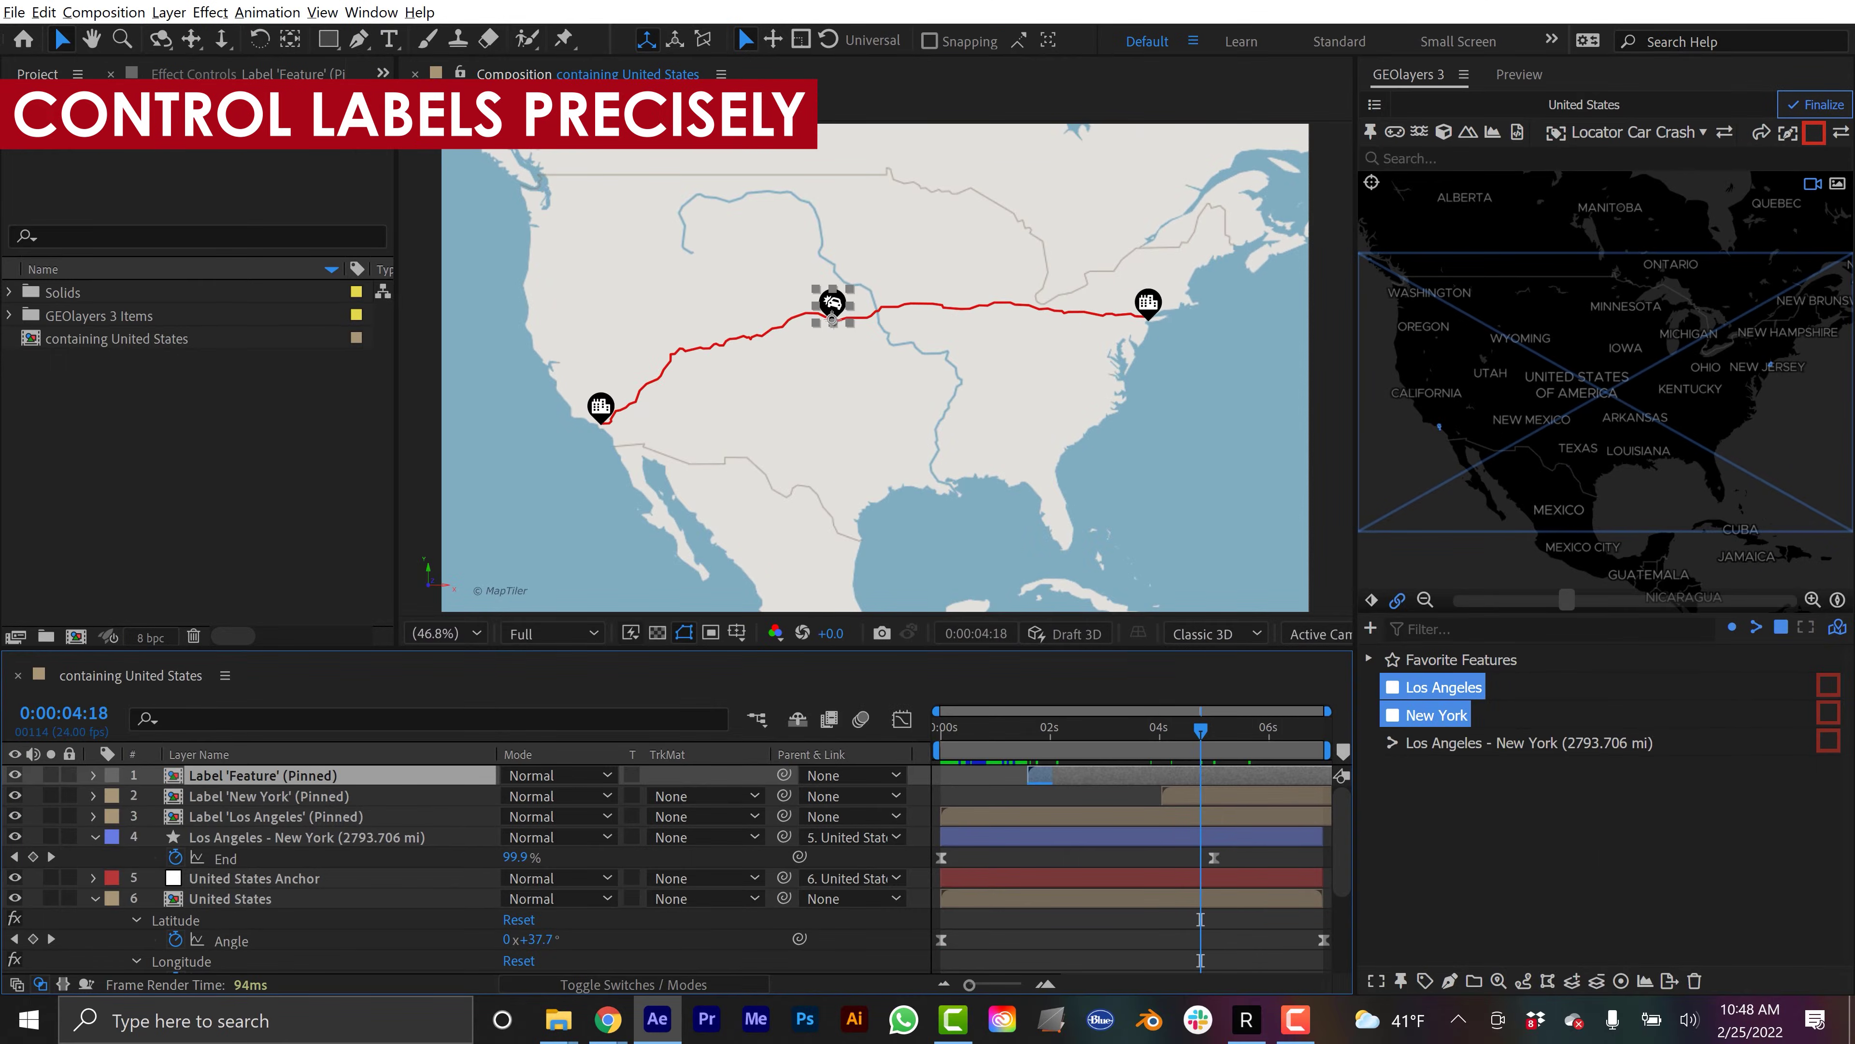
# Enable Scale with Map and Rotate with Map on the car-crash label, previewing the result
pyautogui.press('F3')
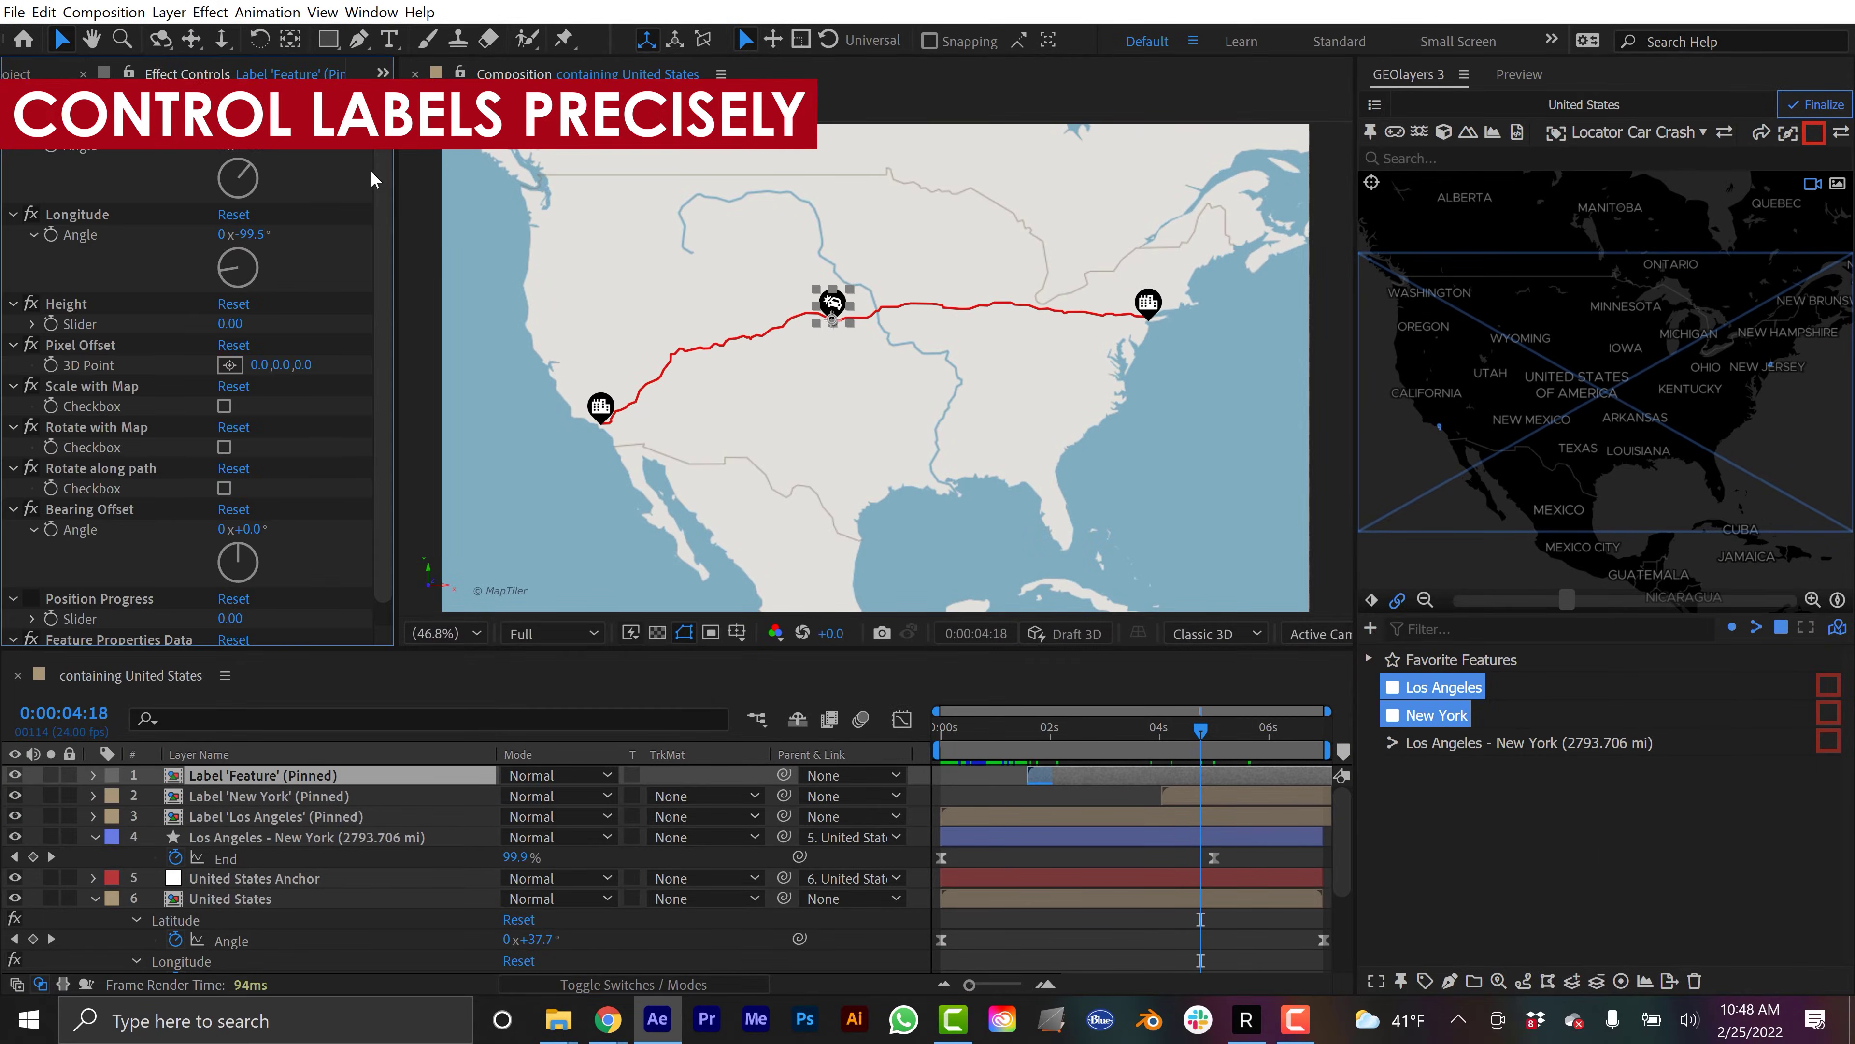
pyautogui.scroll(-1, 107, 440)
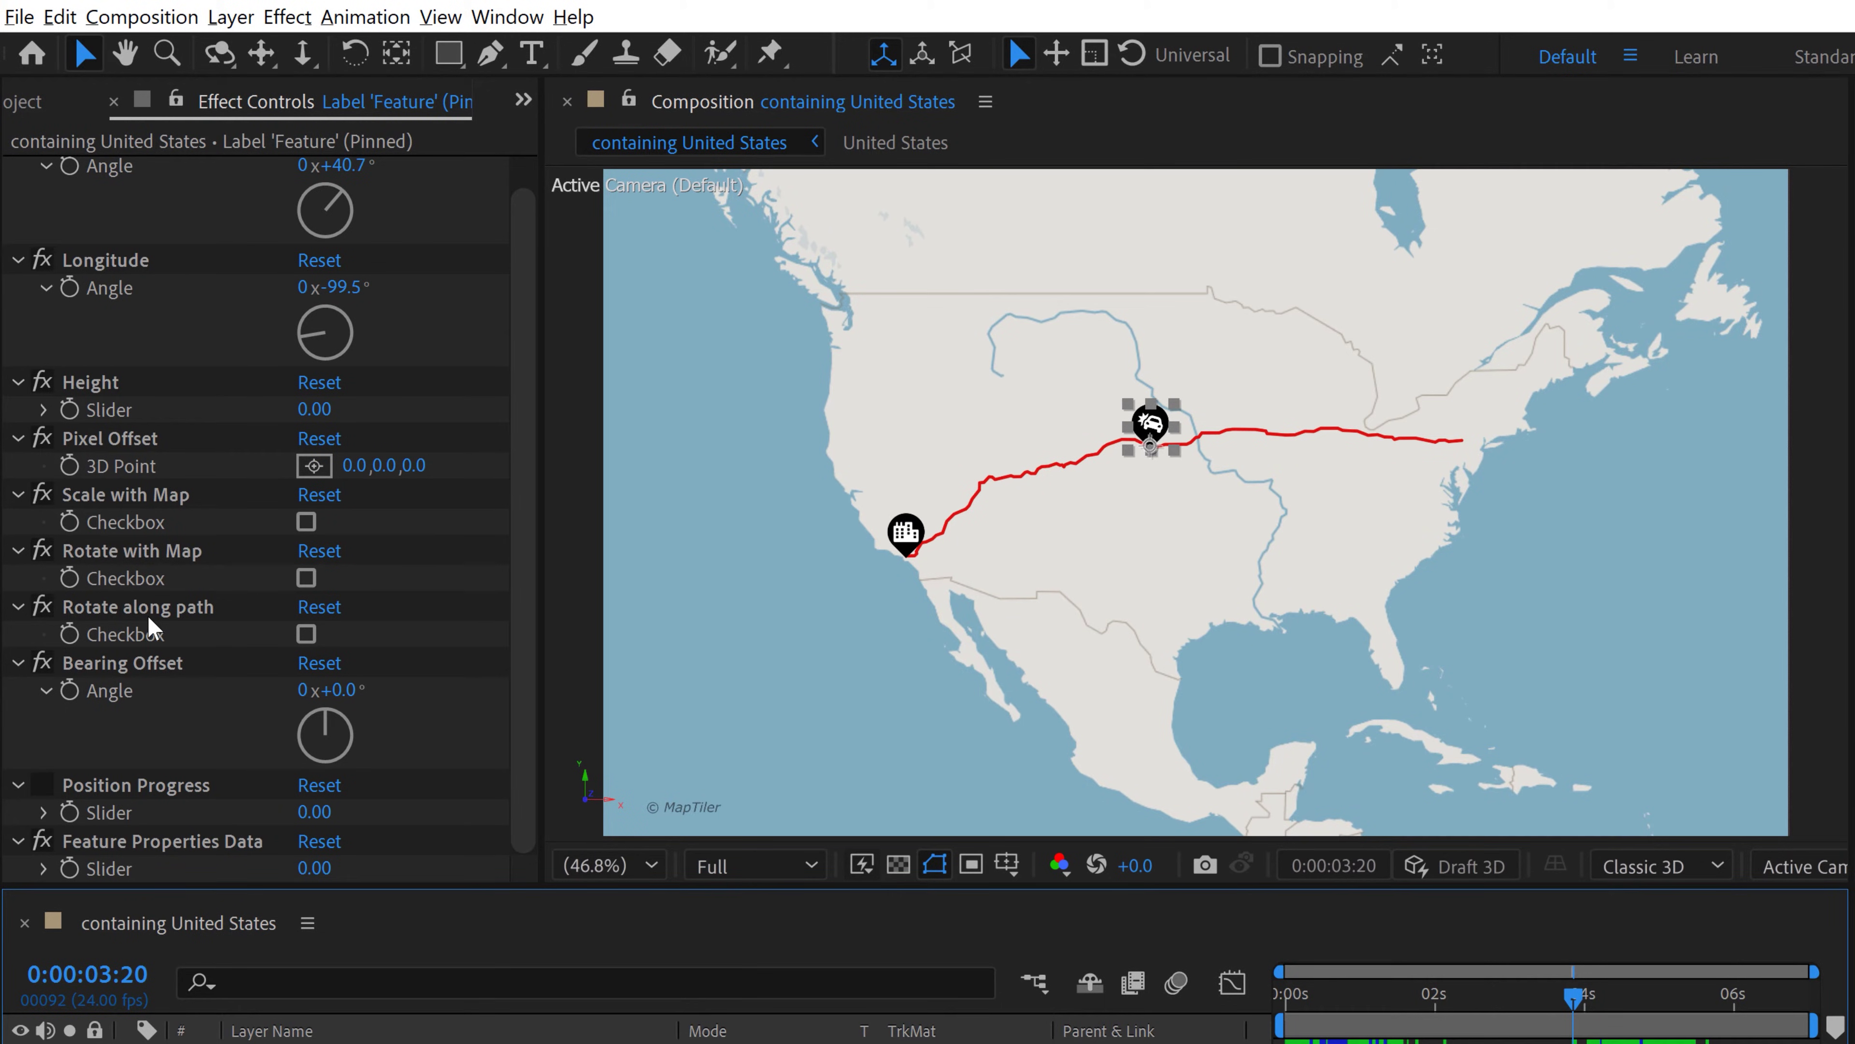
pyautogui.click(309, 515)
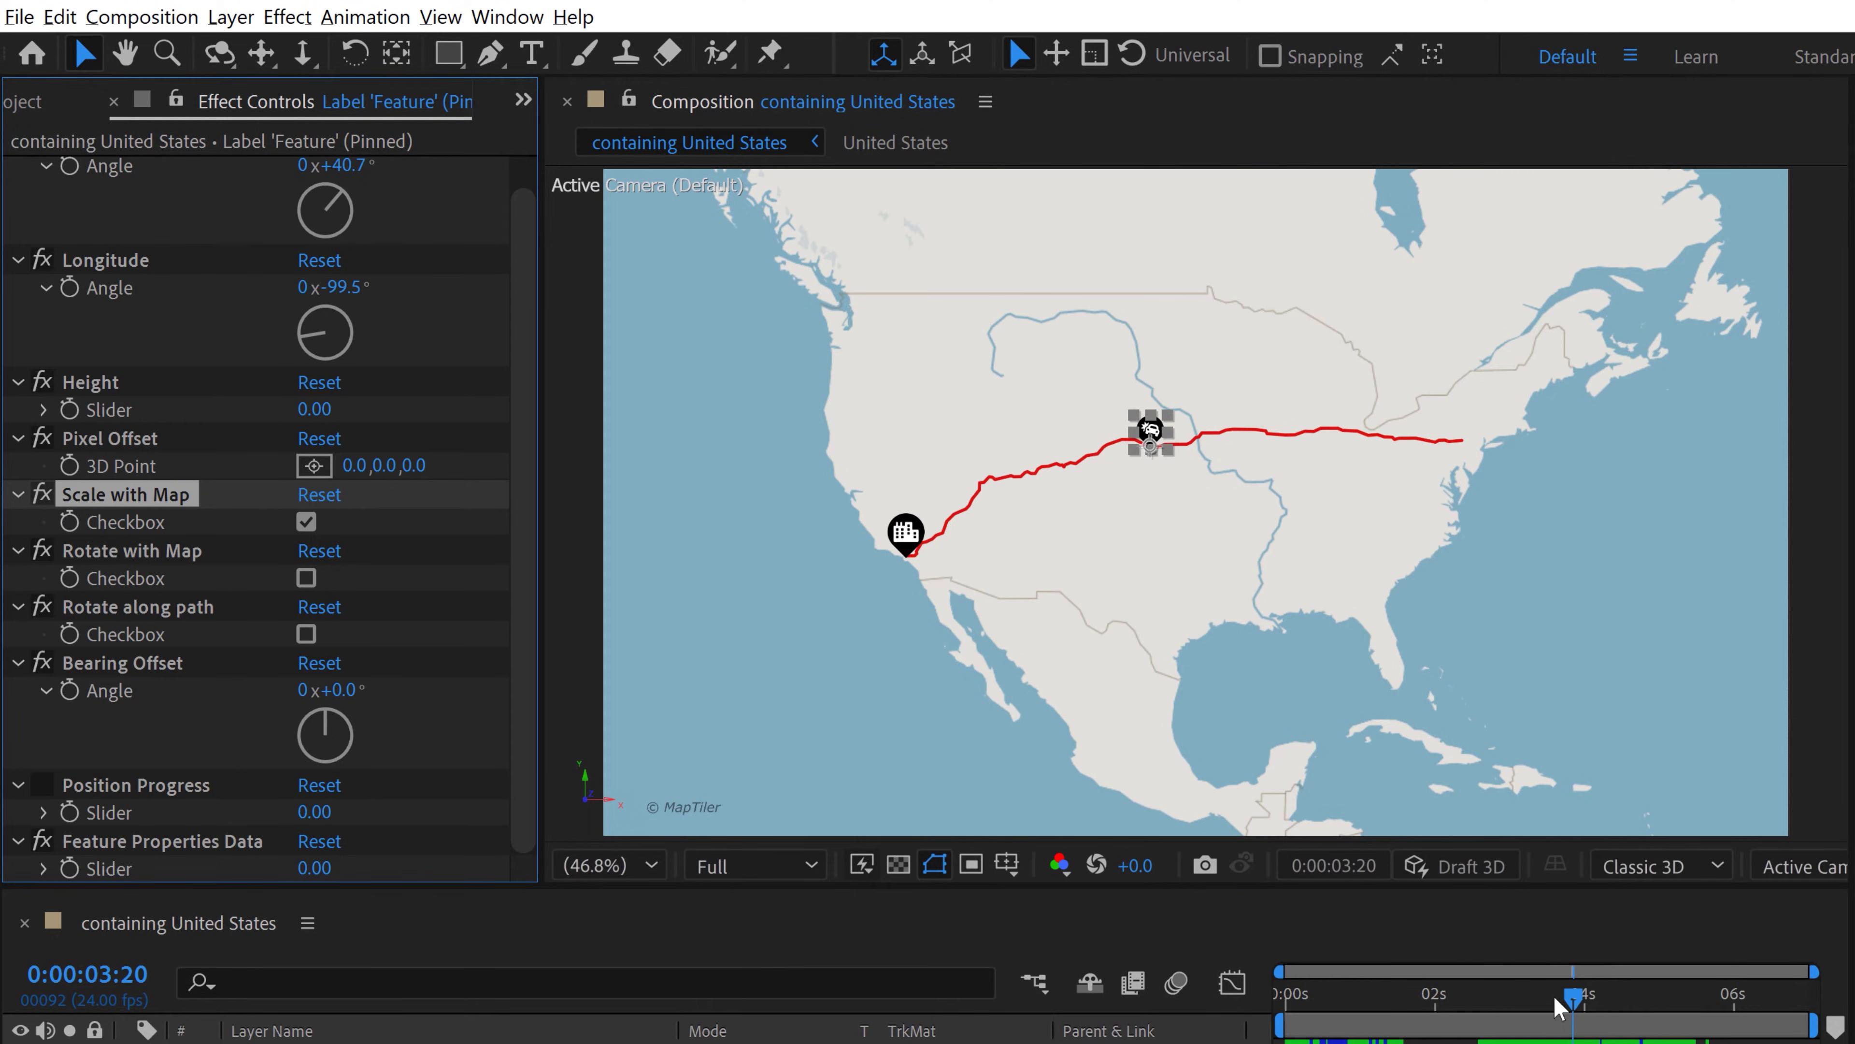
pyautogui.moveTo(1563, 1001); pyautogui.dragTo(1413, 999)
pyautogui.press('space')
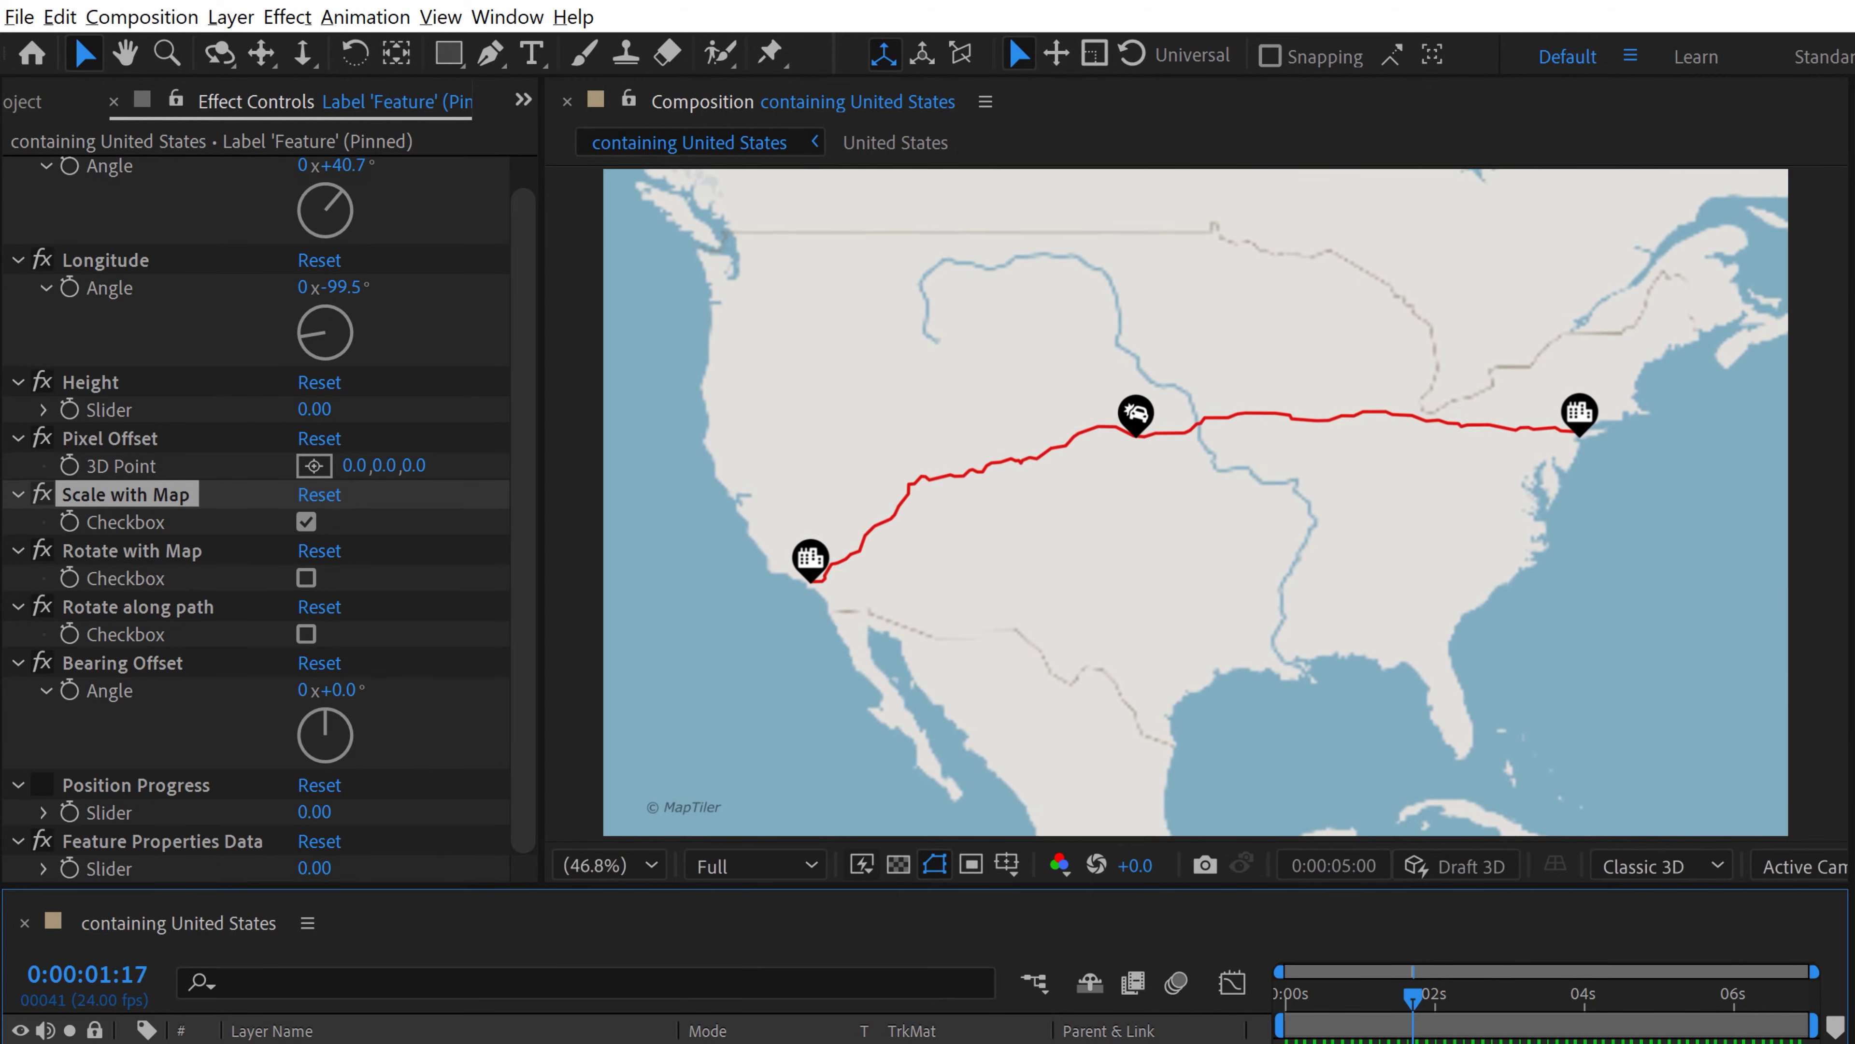
pyautogui.press('space')
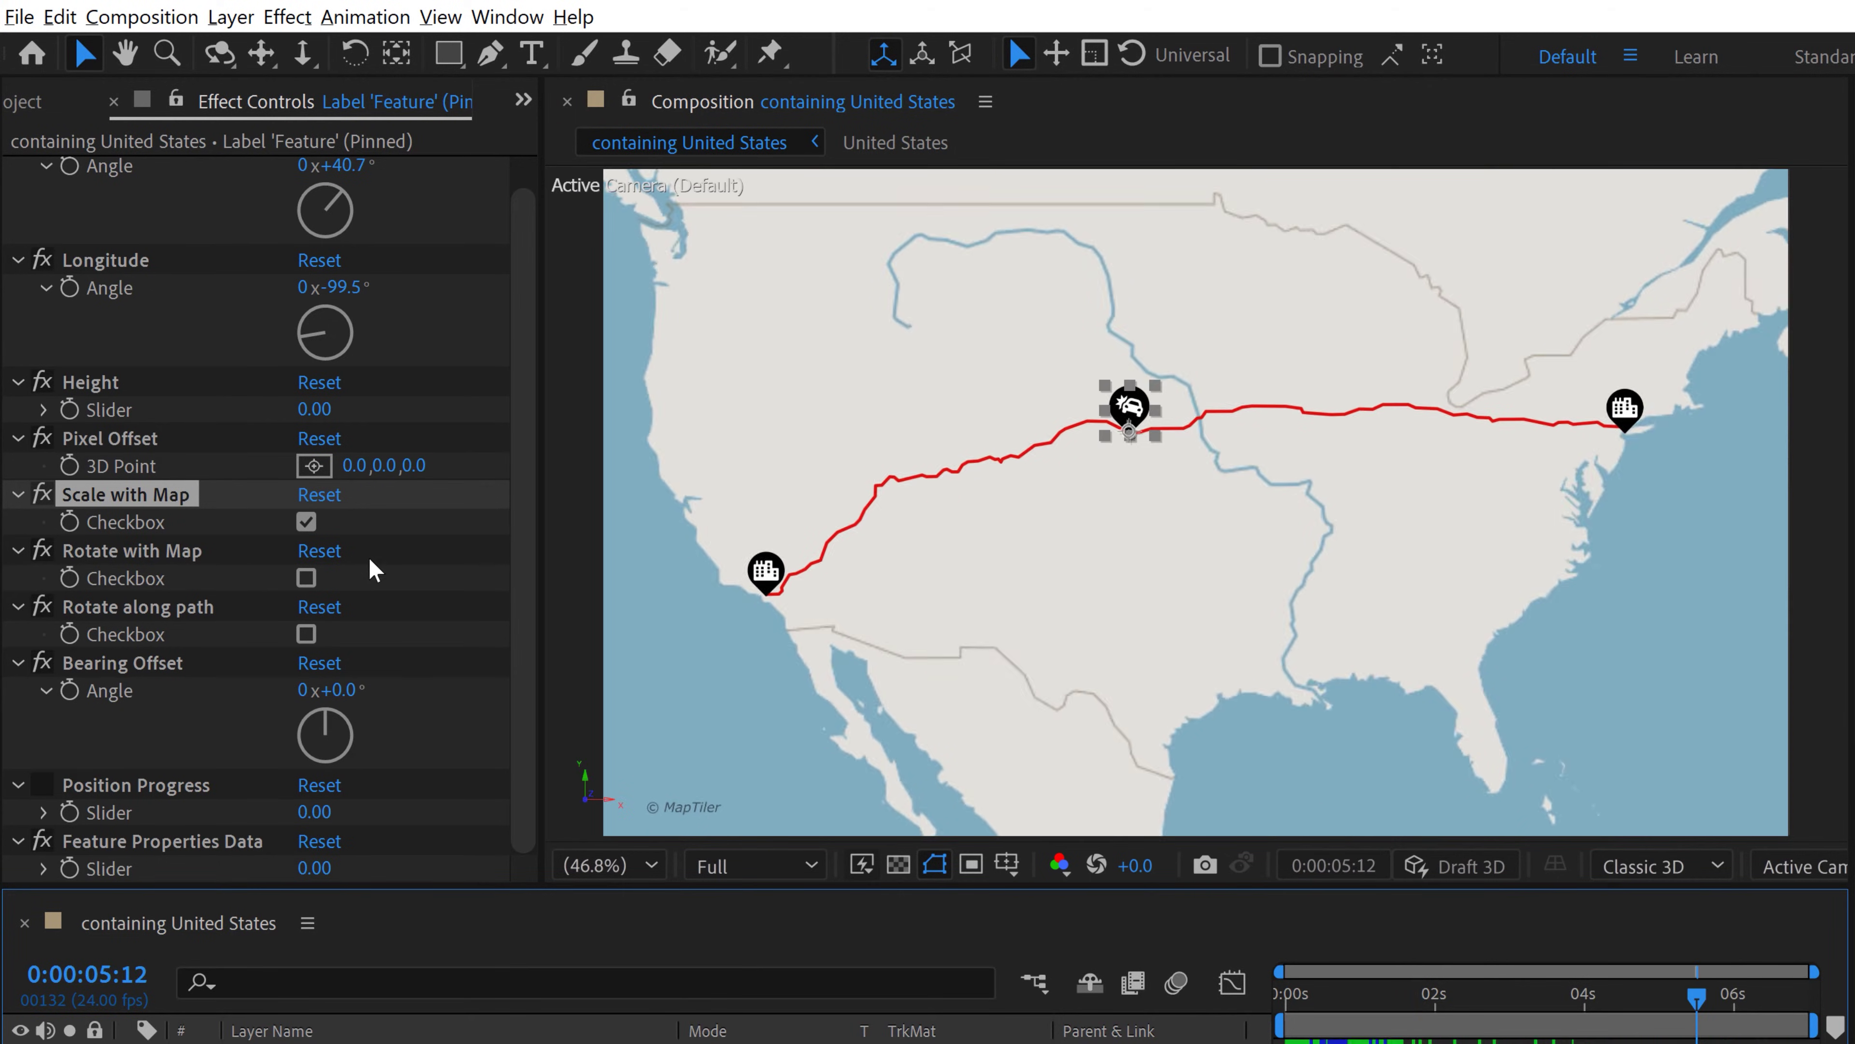
pyautogui.click(306, 579)
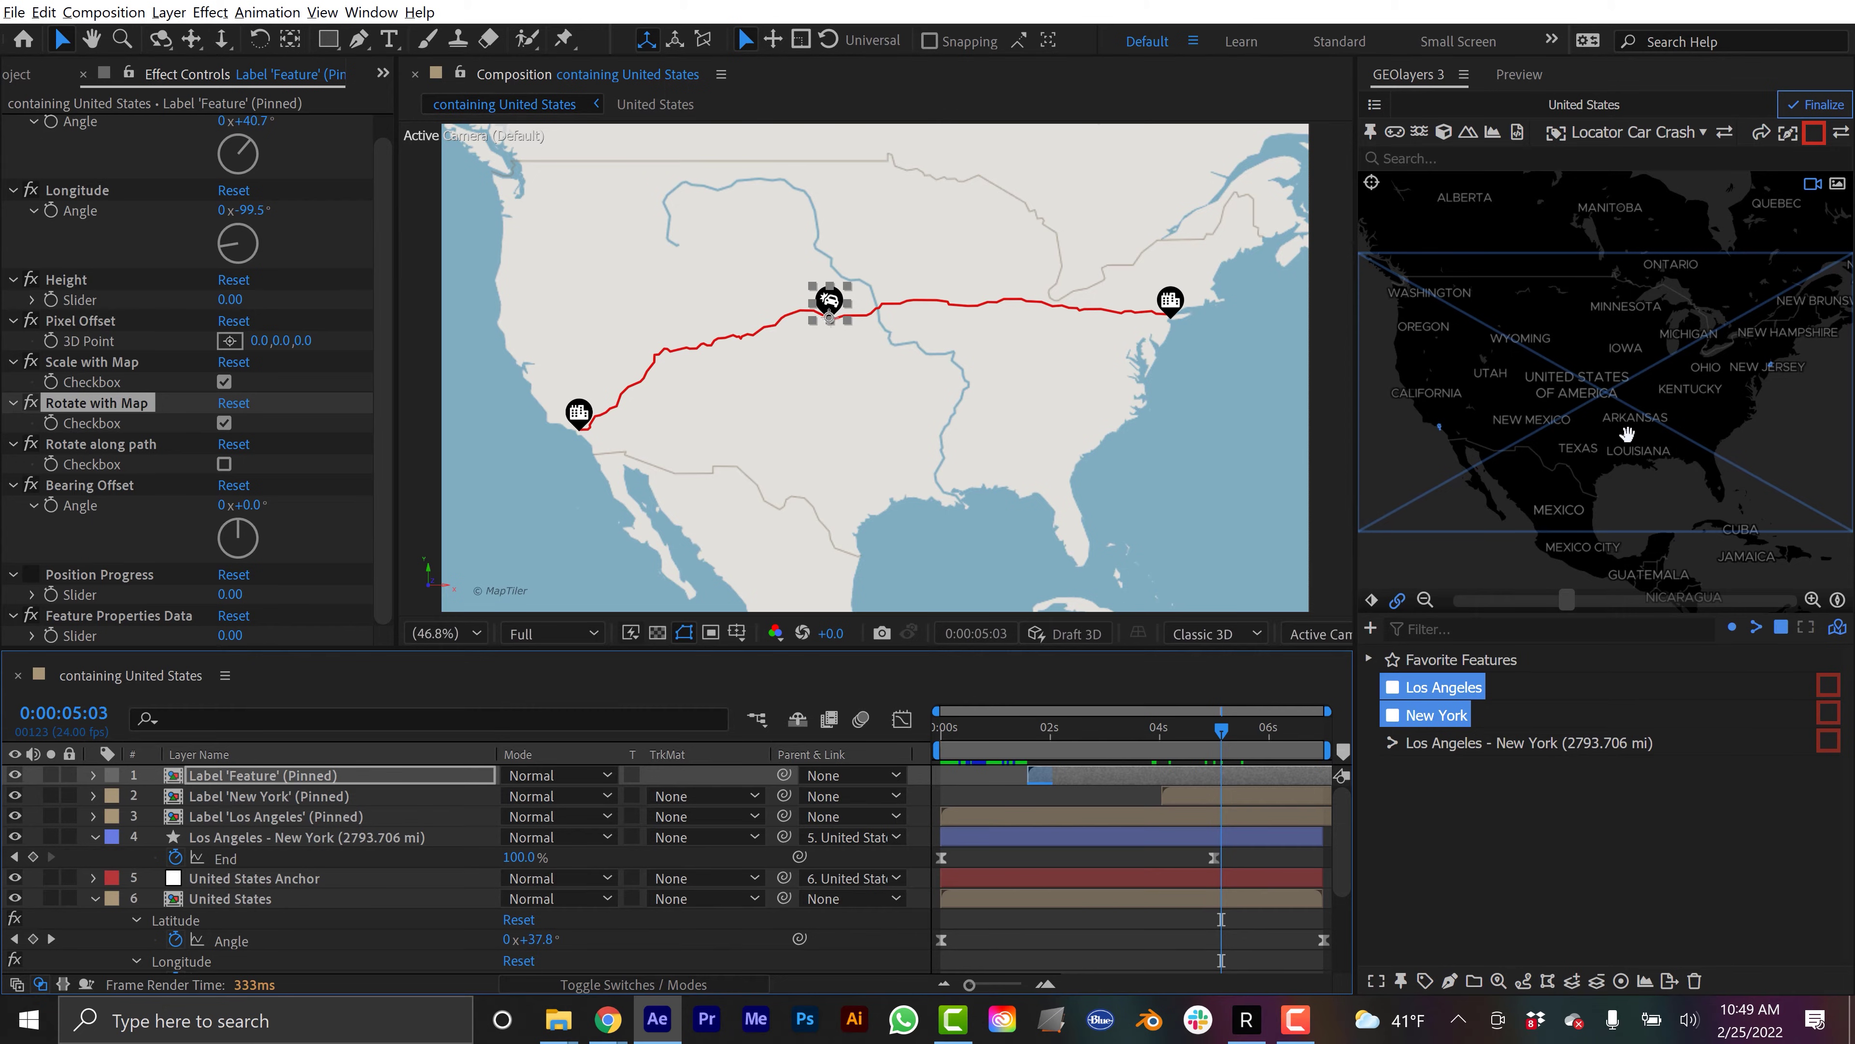
pyautogui.moveTo(1627, 434); pyautogui.dragTo(1617, 287)
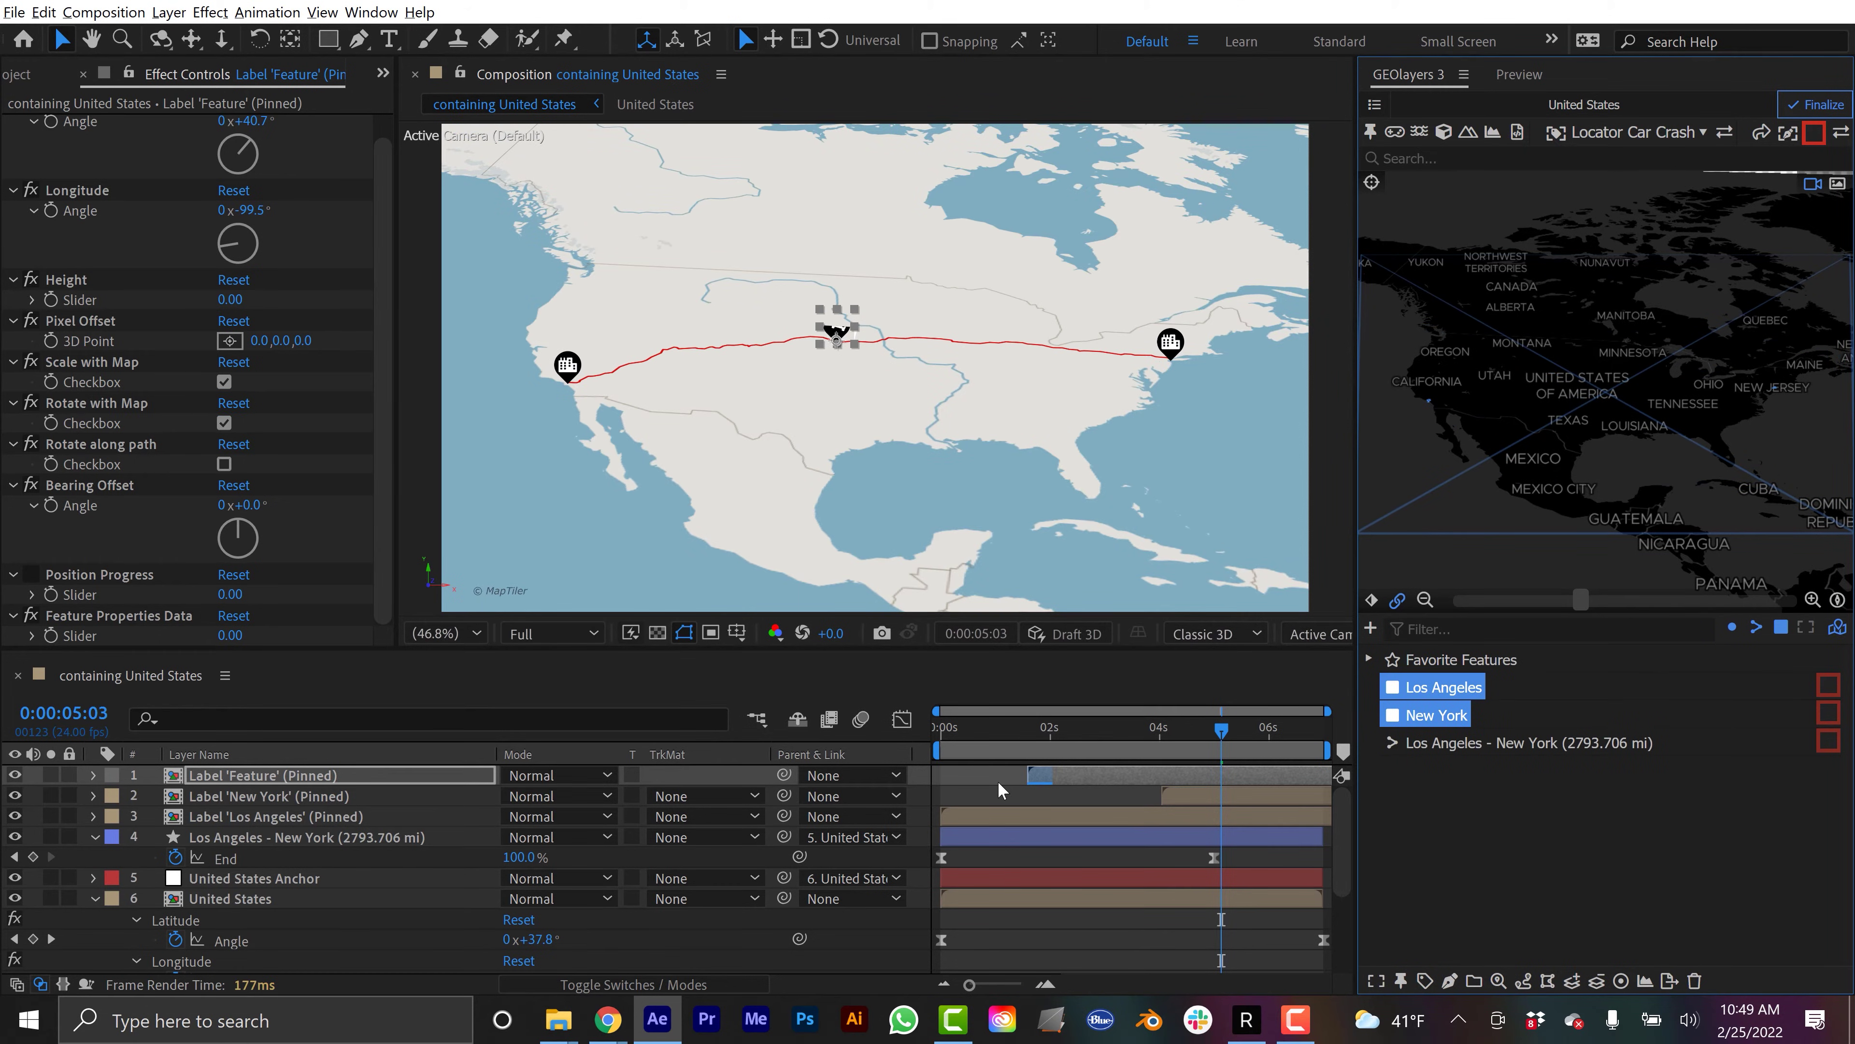
pyautogui.scroll(1, 888, 356)
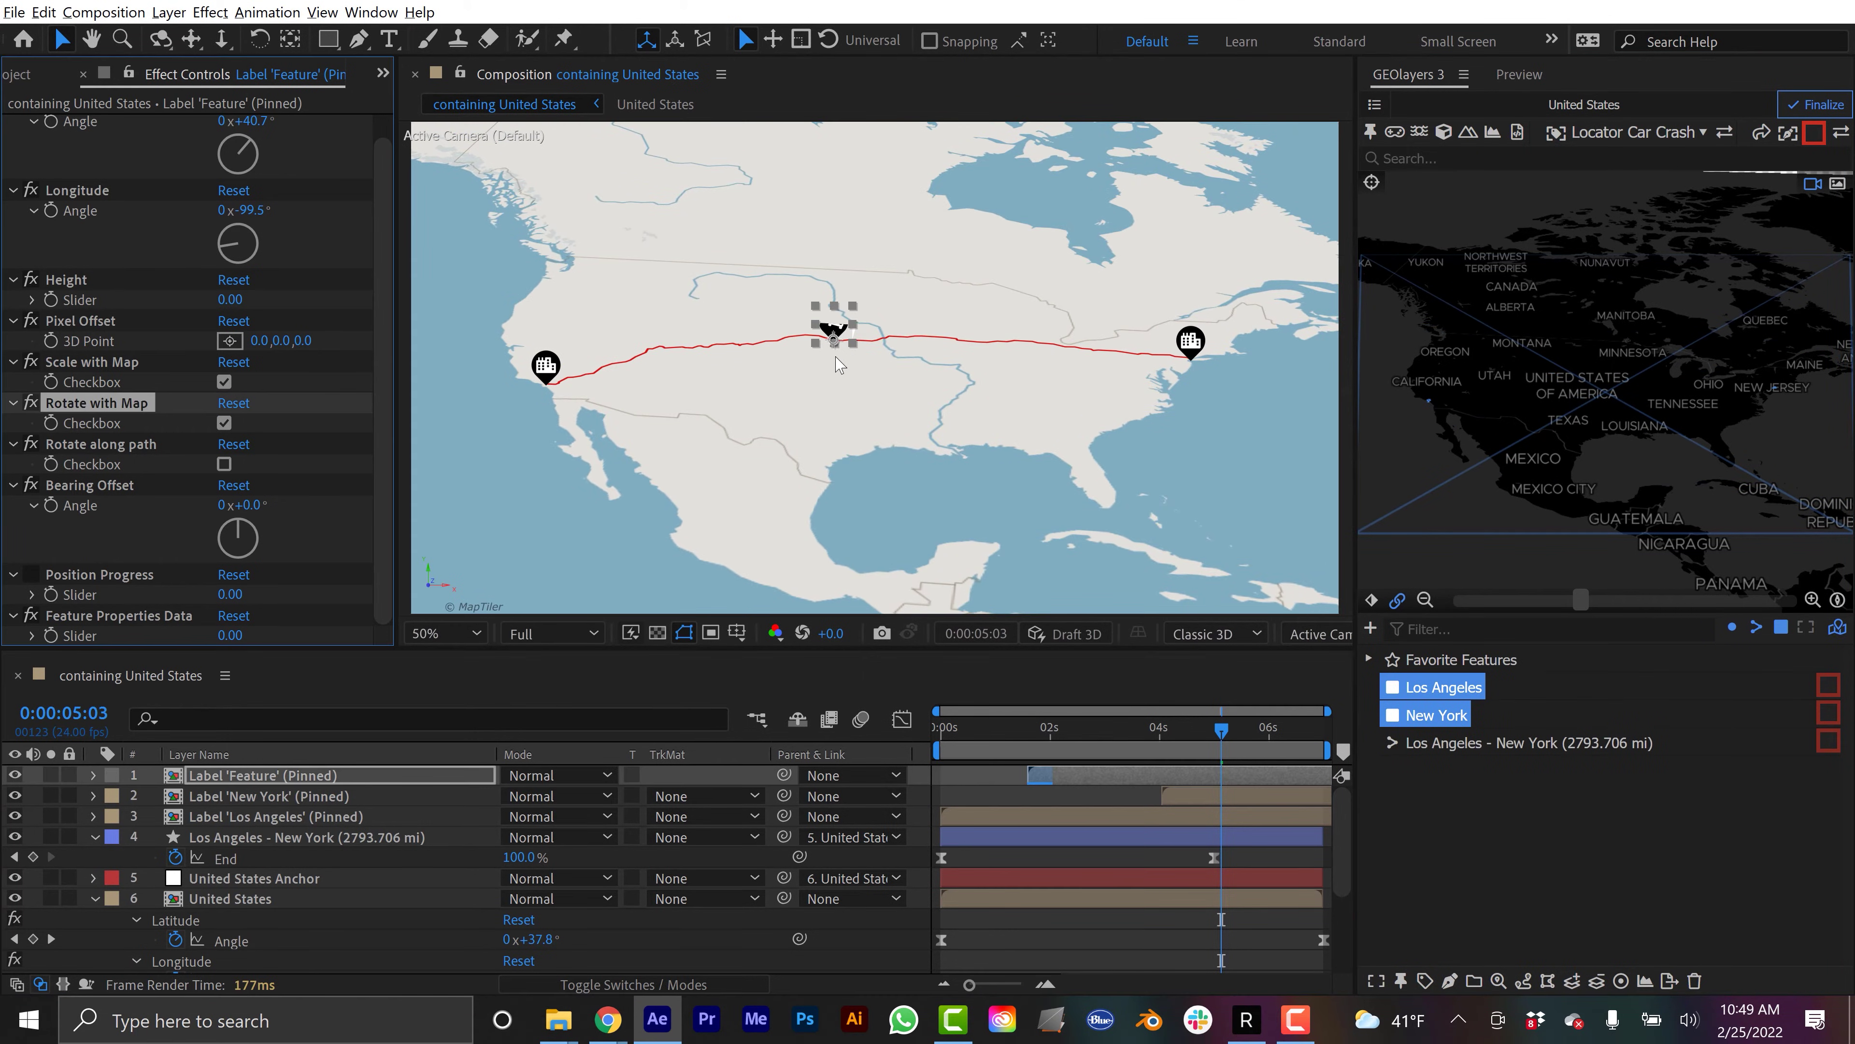
# Turn on the 3D switch for the Label 'Feature' car-crash layer
pyautogui.click(606, 984)
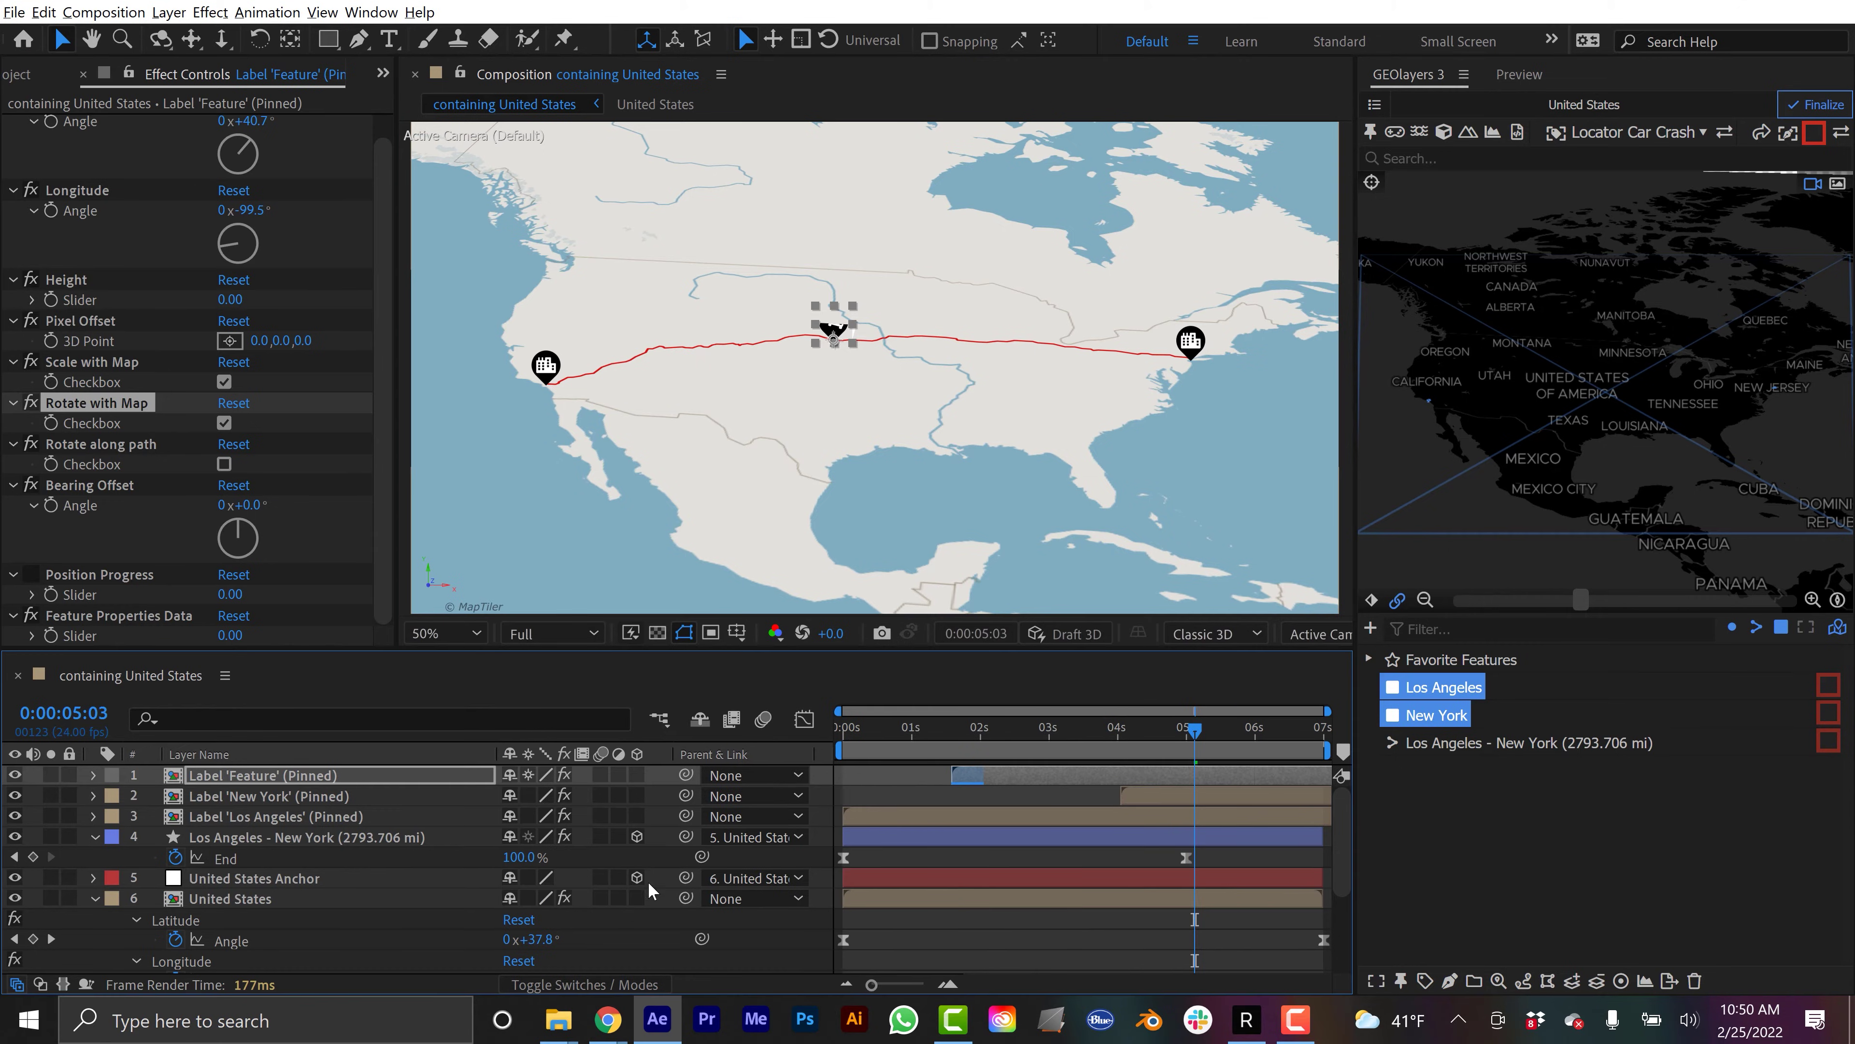
pyautogui.click(637, 776)
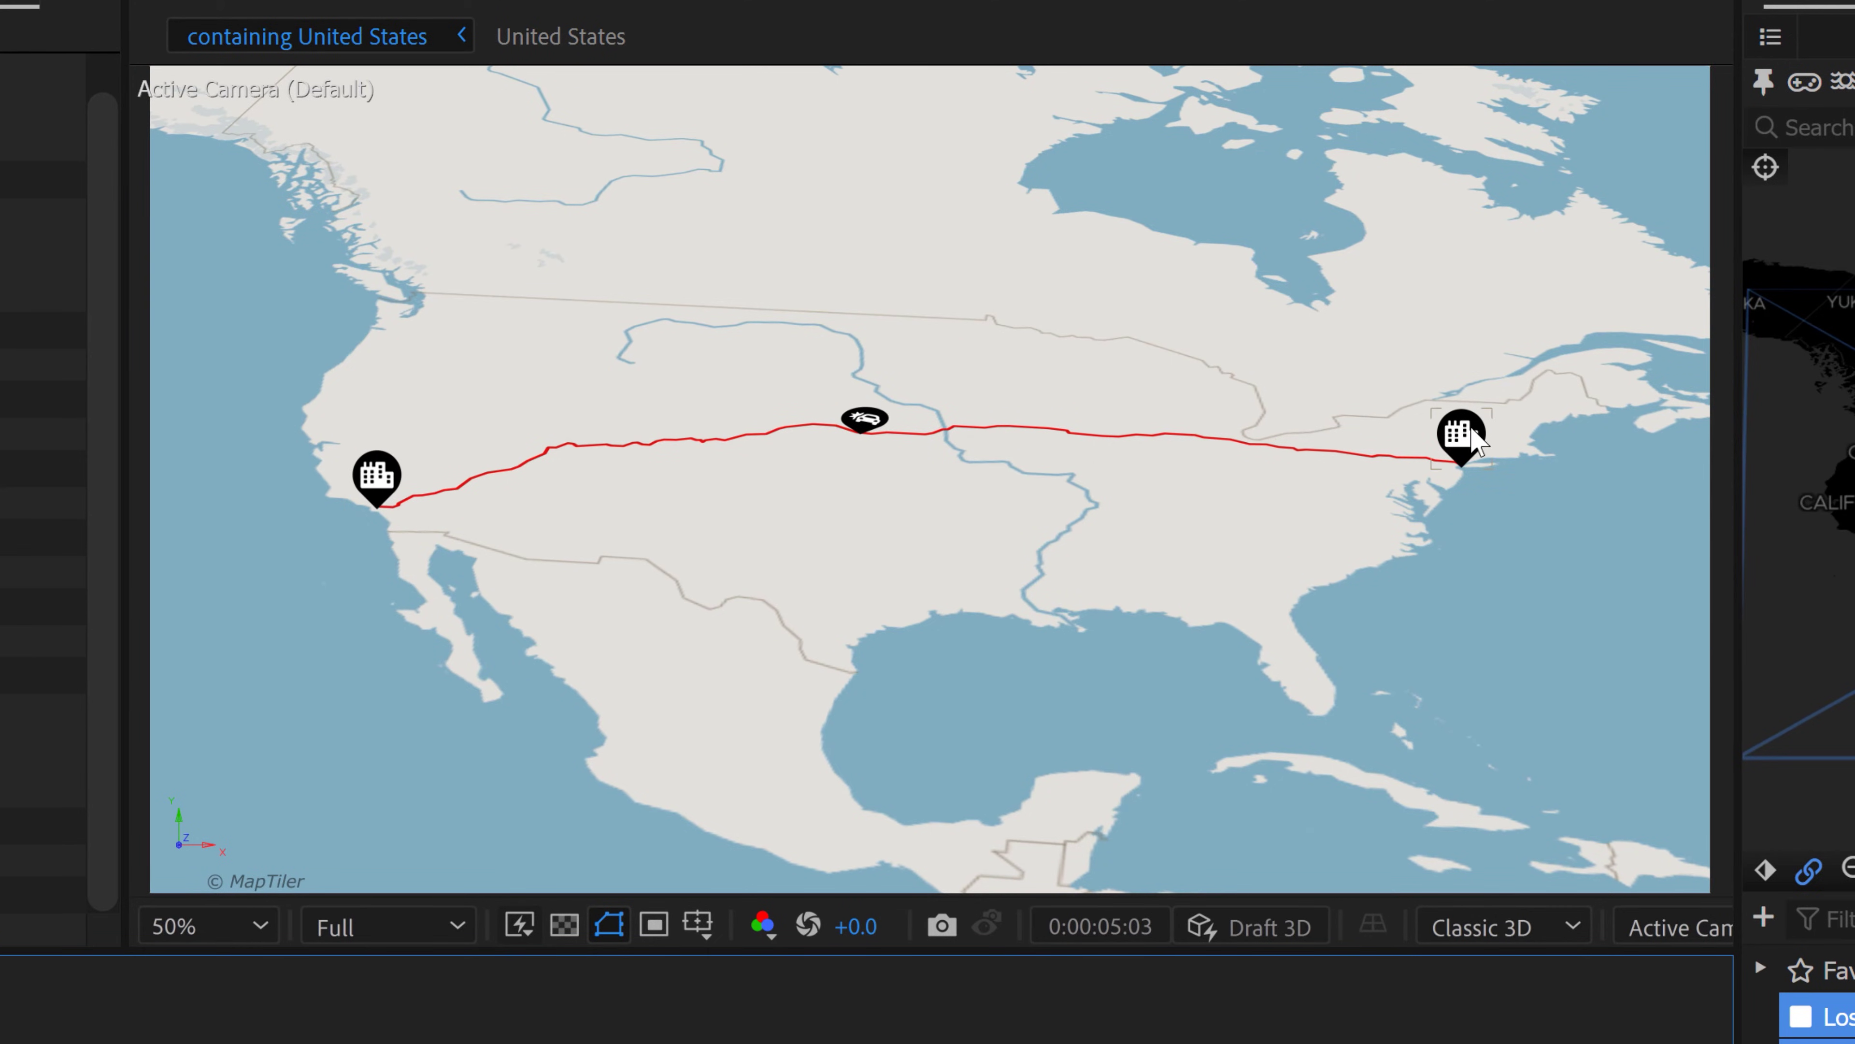
pyautogui.click(402, 484)
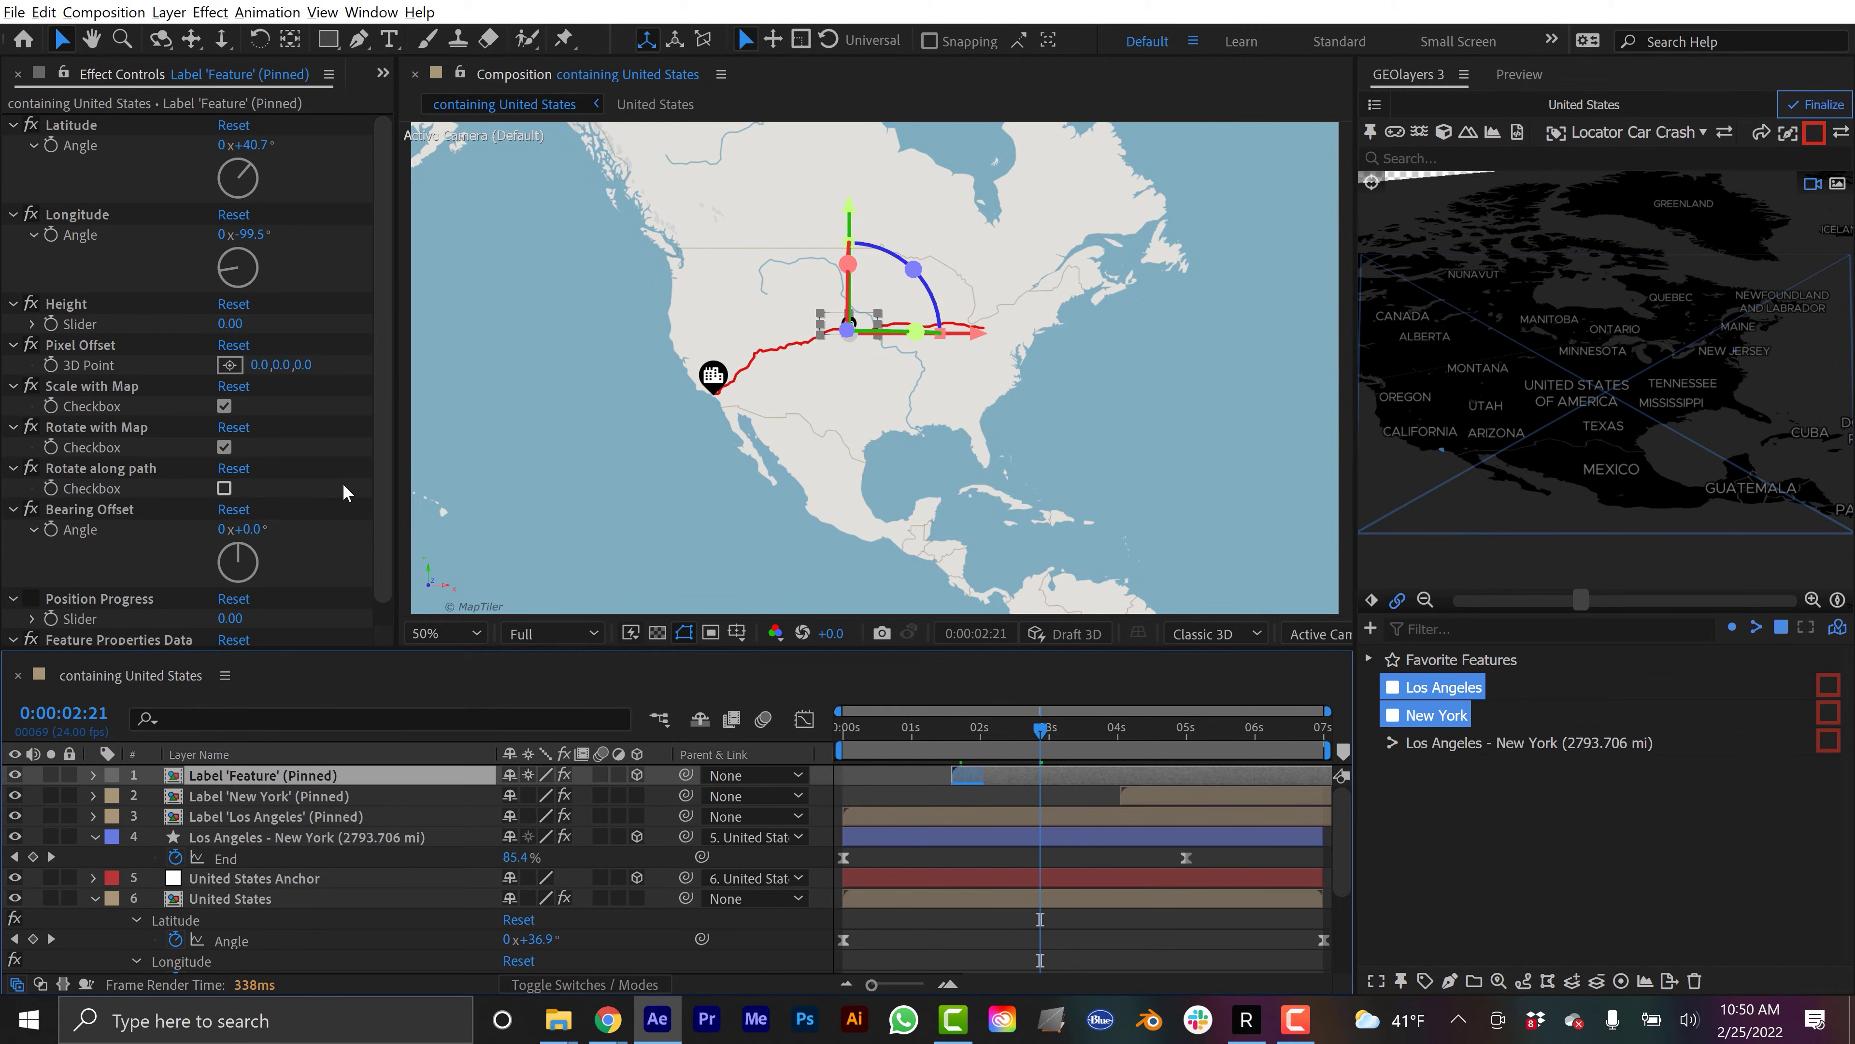
# Try 10% and about 102% scale on the Los Angeles label, then reset it to 100%
pyautogui.click(274, 816)
pyautogui.press('s')
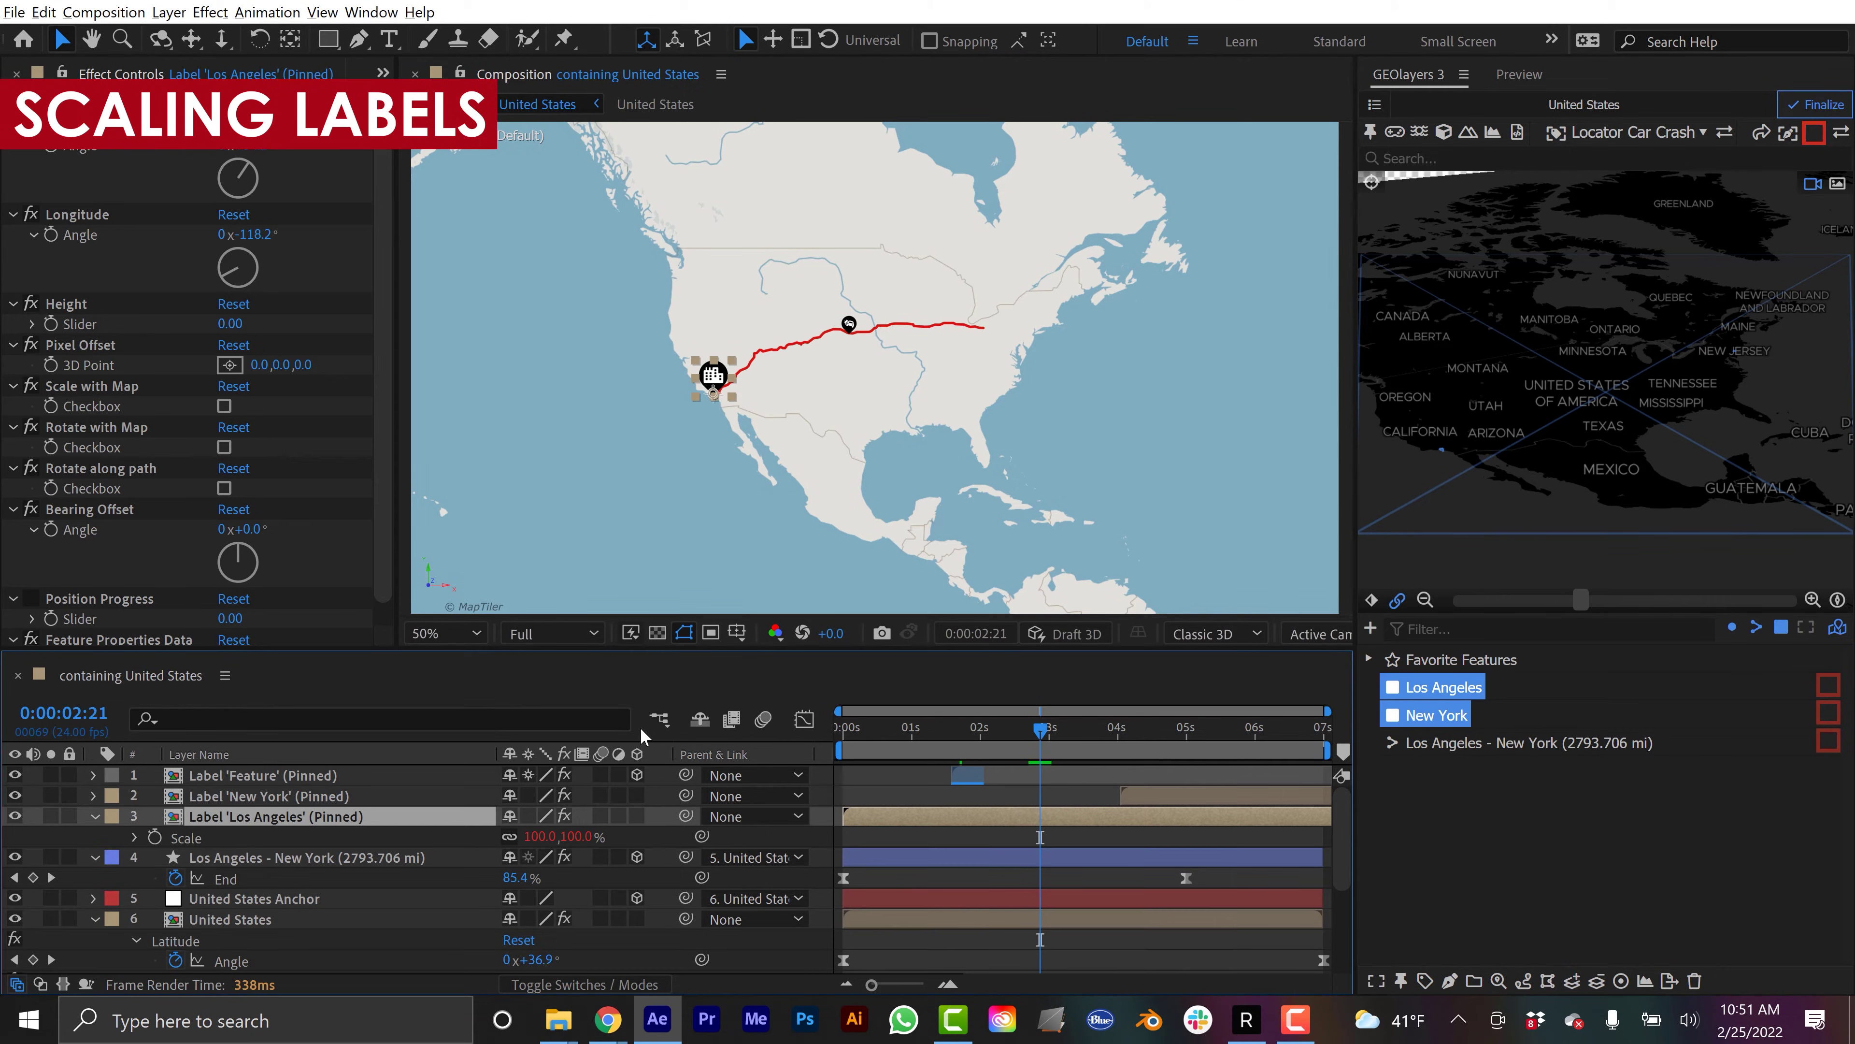
pyautogui.click(540, 837)
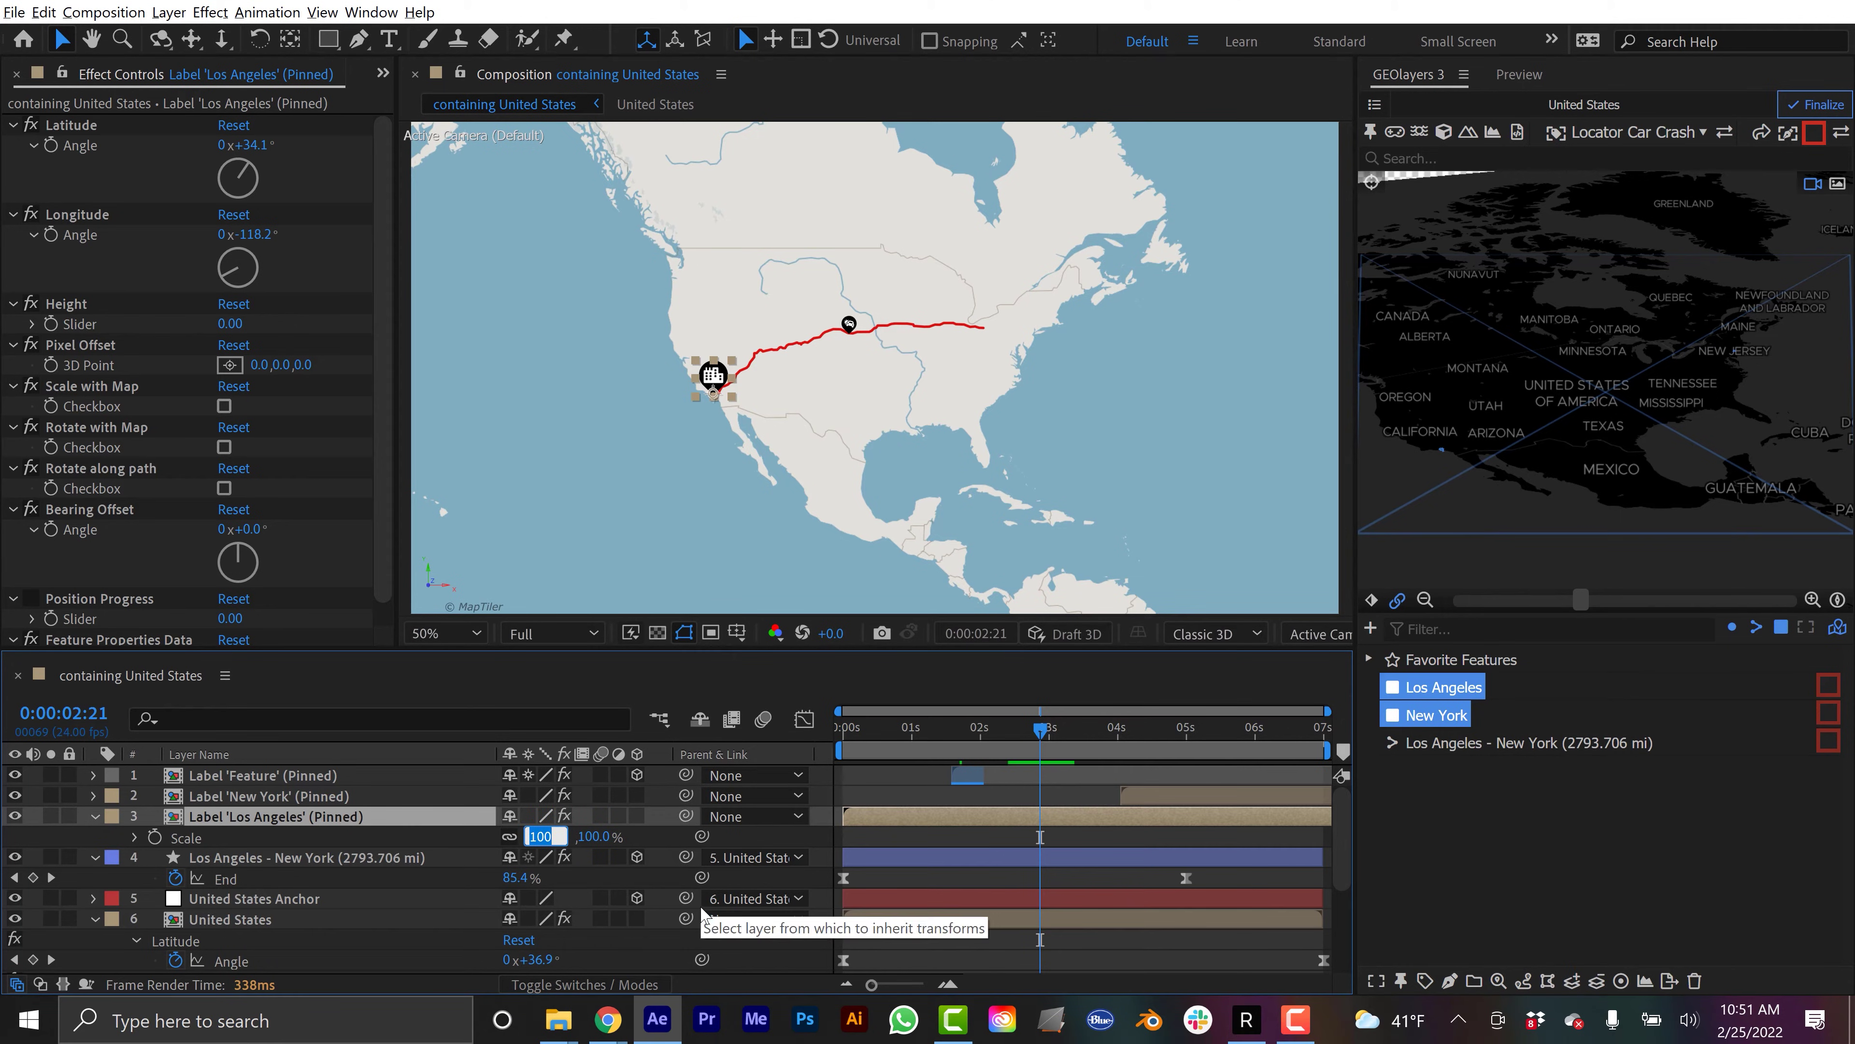
pyautogui.write('10')
pyautogui.press('Return')
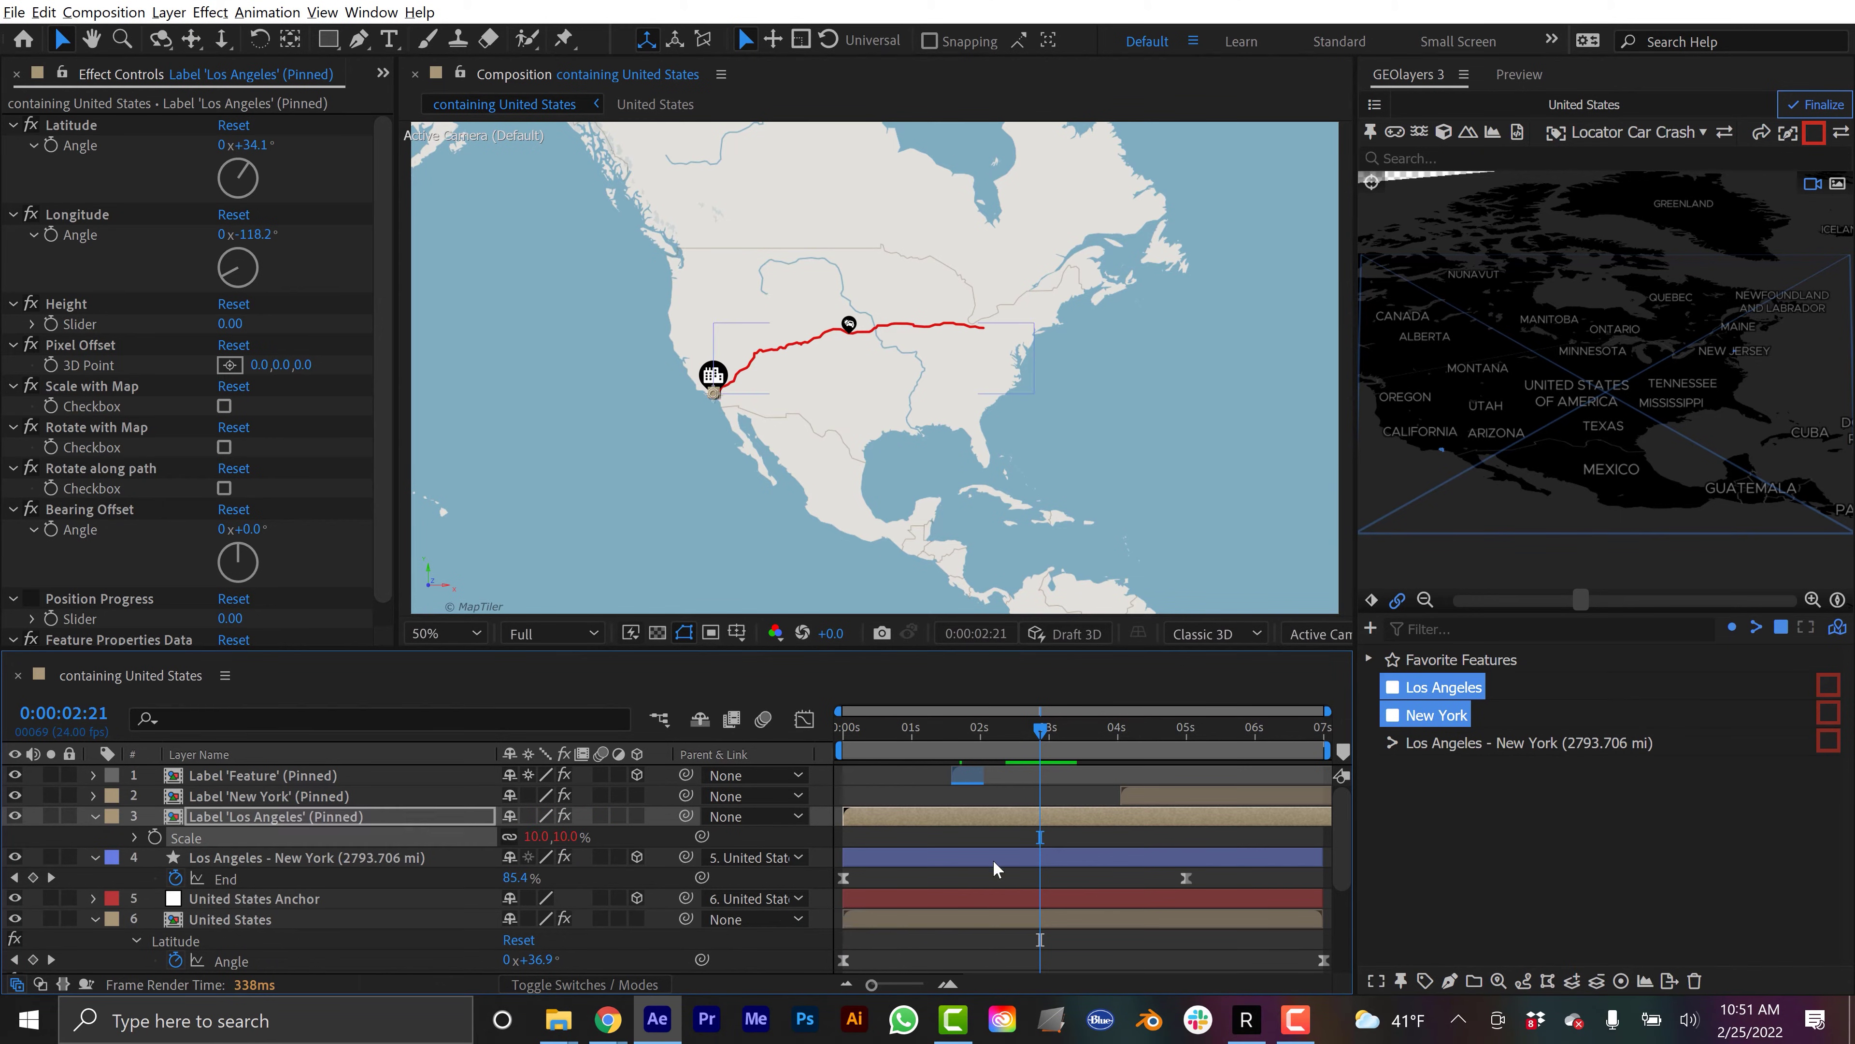
pyautogui.moveTo(536, 836); pyautogui.dragTo(1176, 842)
pyautogui.press('space')
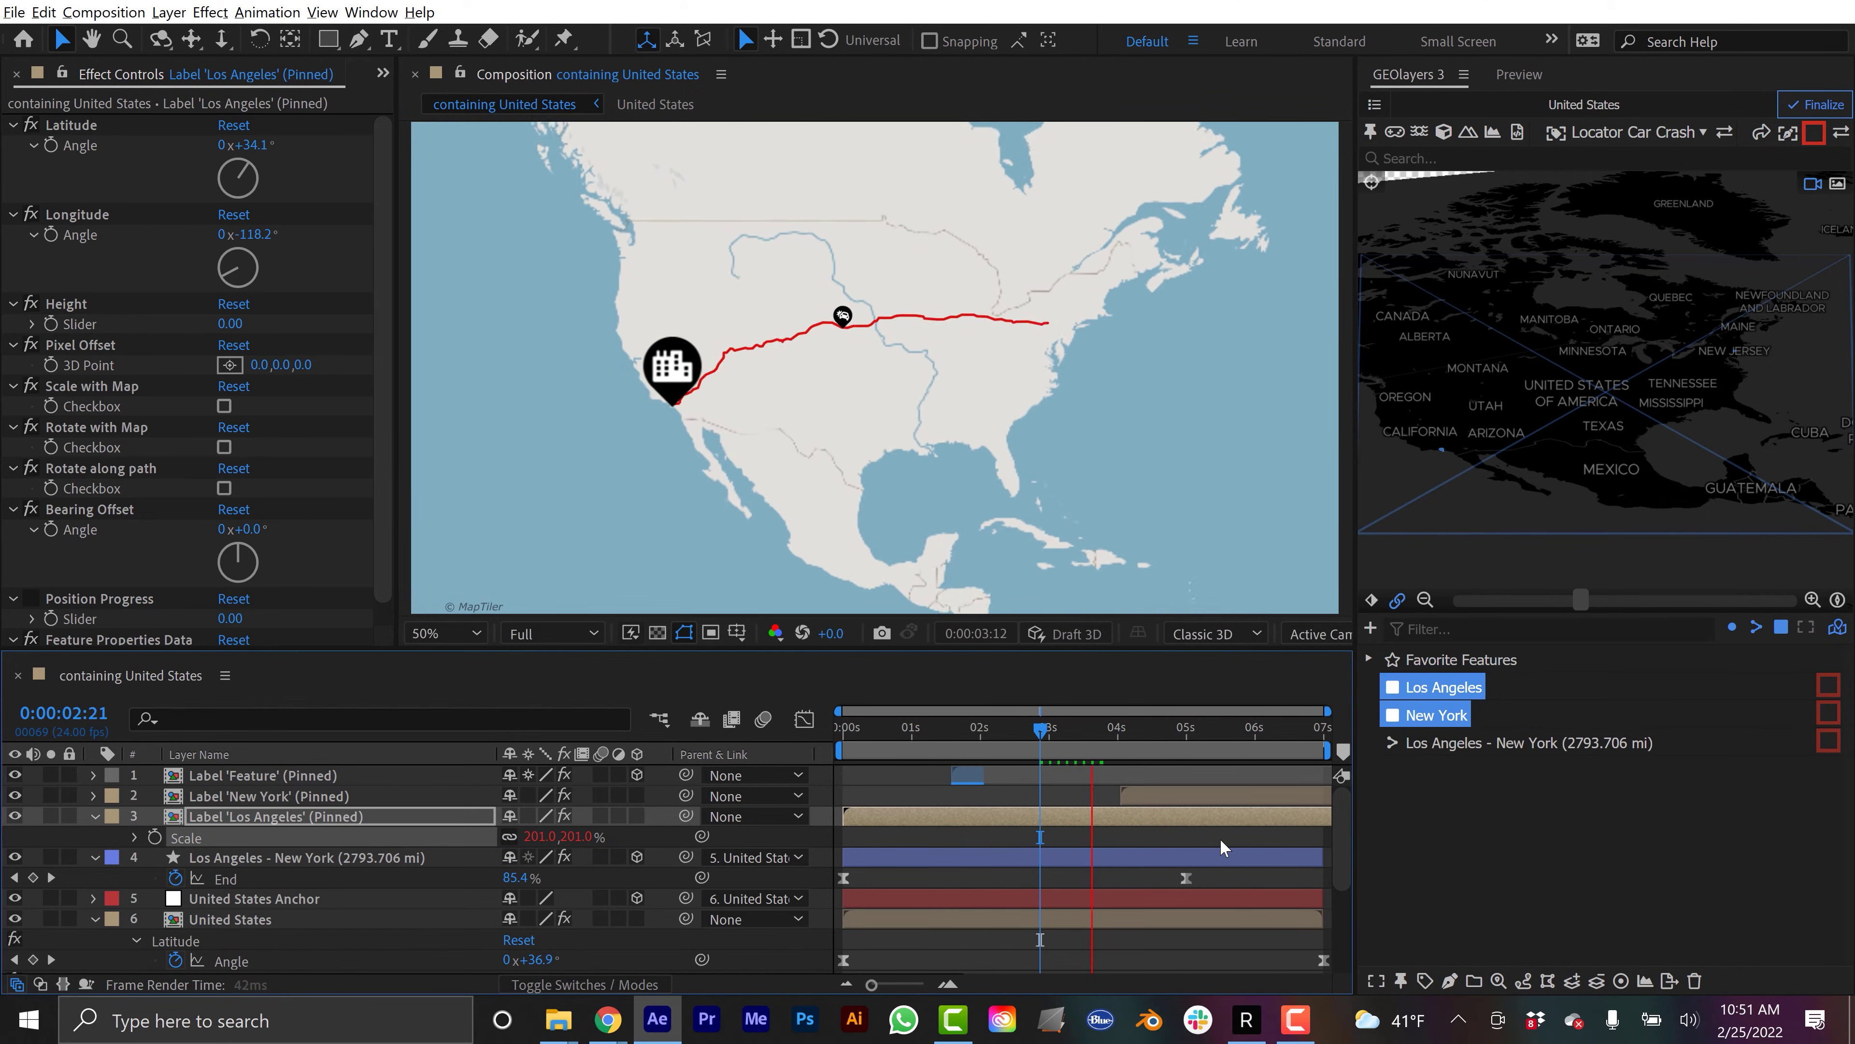
pyautogui.click(541, 836)
pyautogui.write('100')
pyautogui.press('Return')
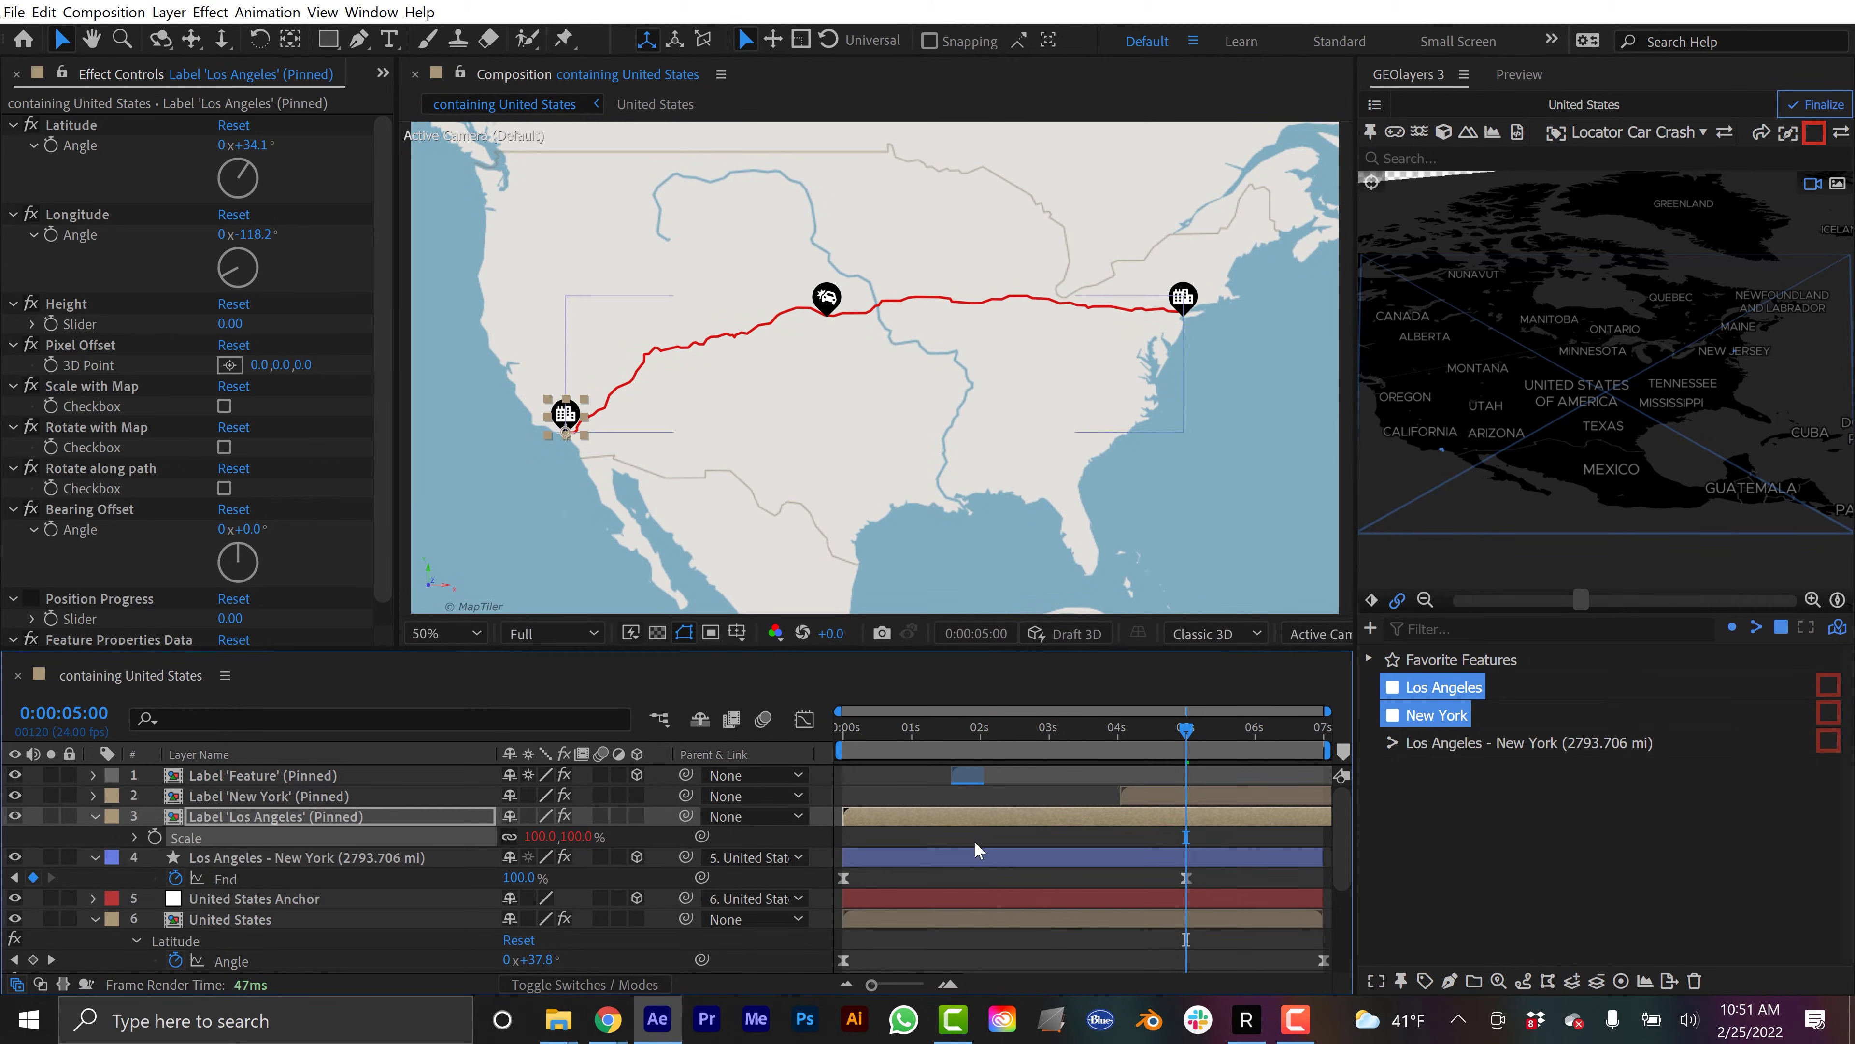
pyautogui.click(977, 837)
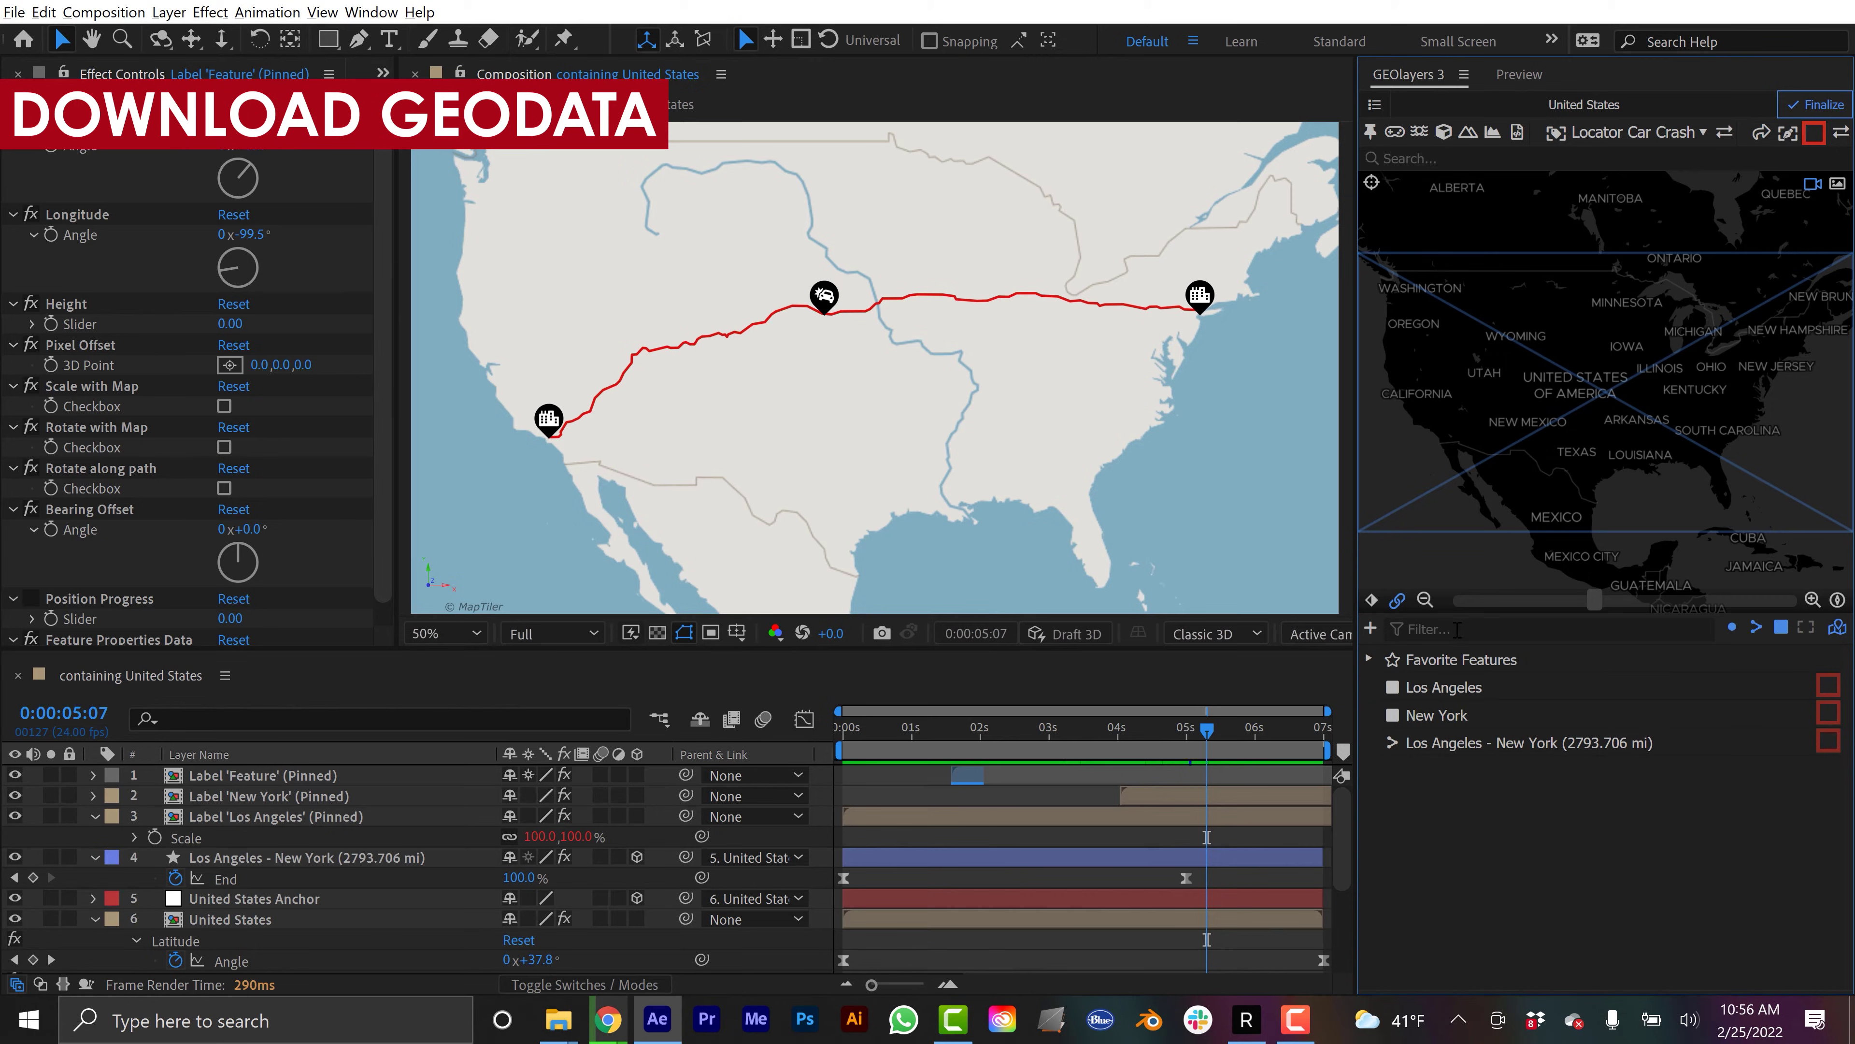
# Browse the downloadable Natural Earth features and pick the States and Provinces Lines dataset
pyautogui.click(1372, 633)
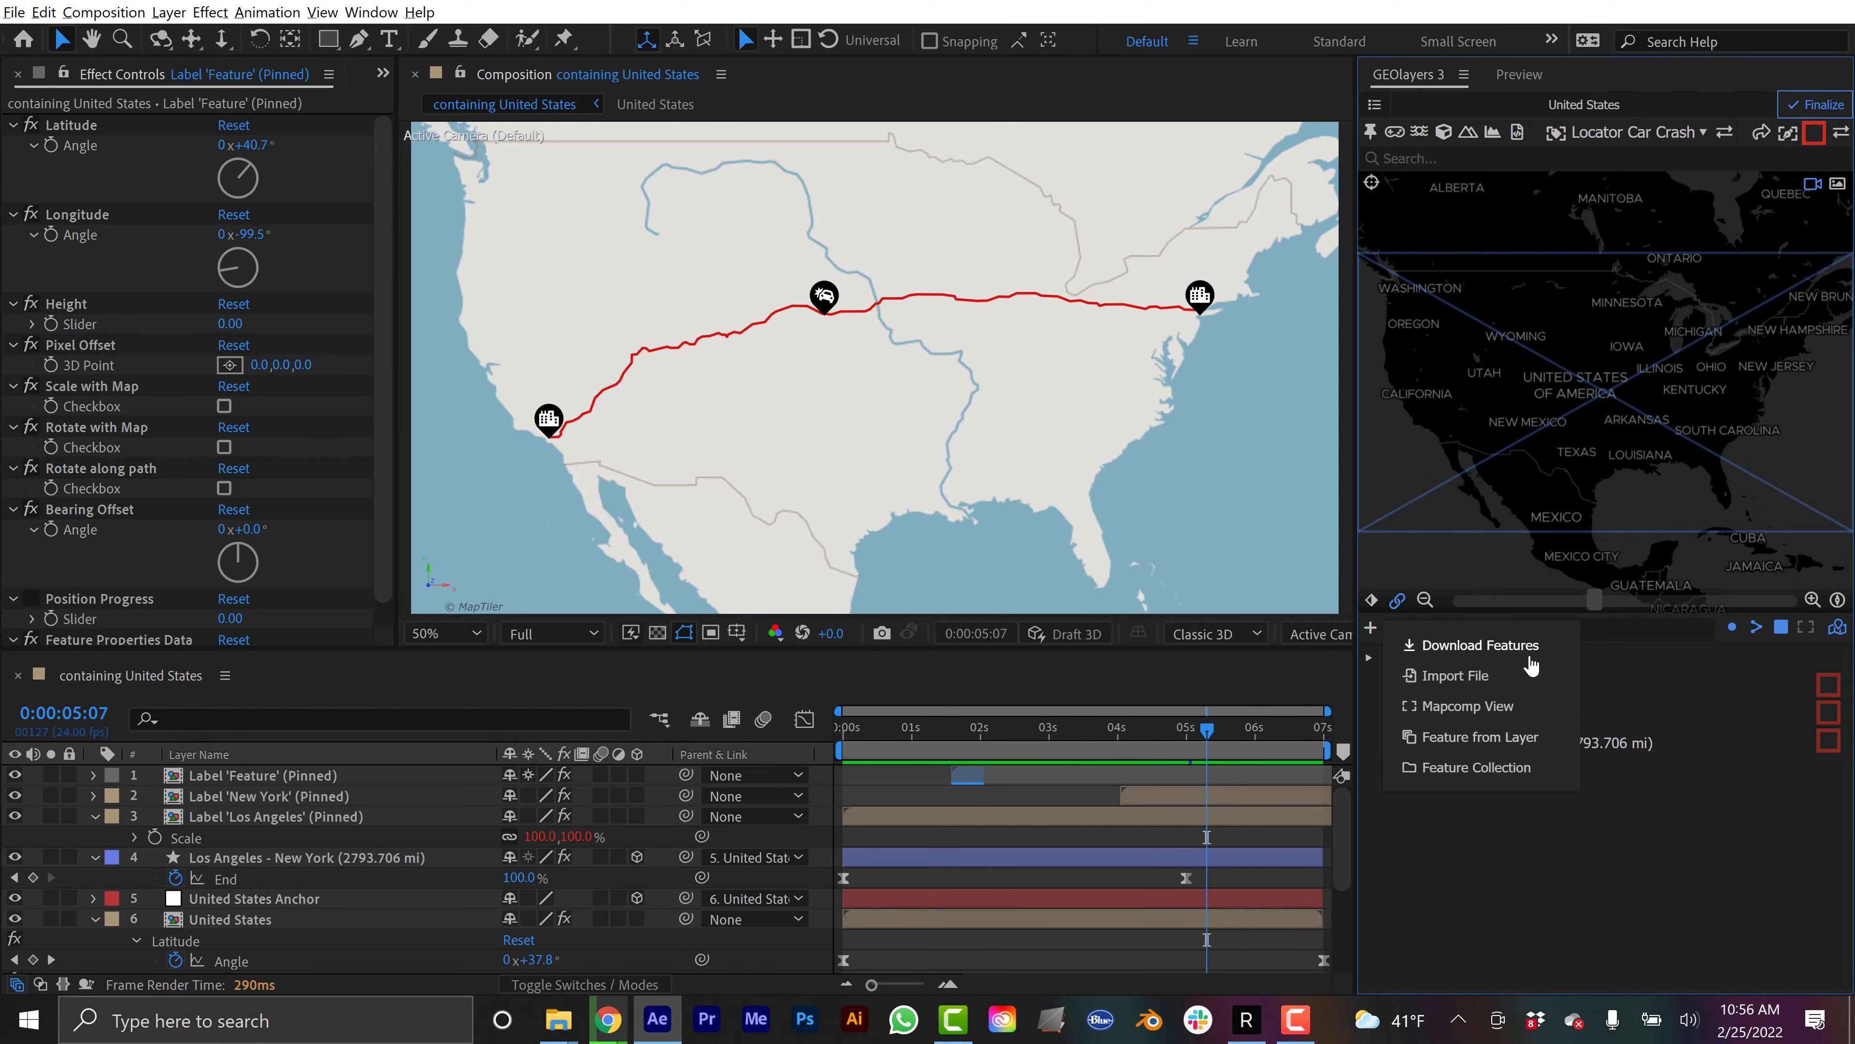
pyautogui.click(1483, 644)
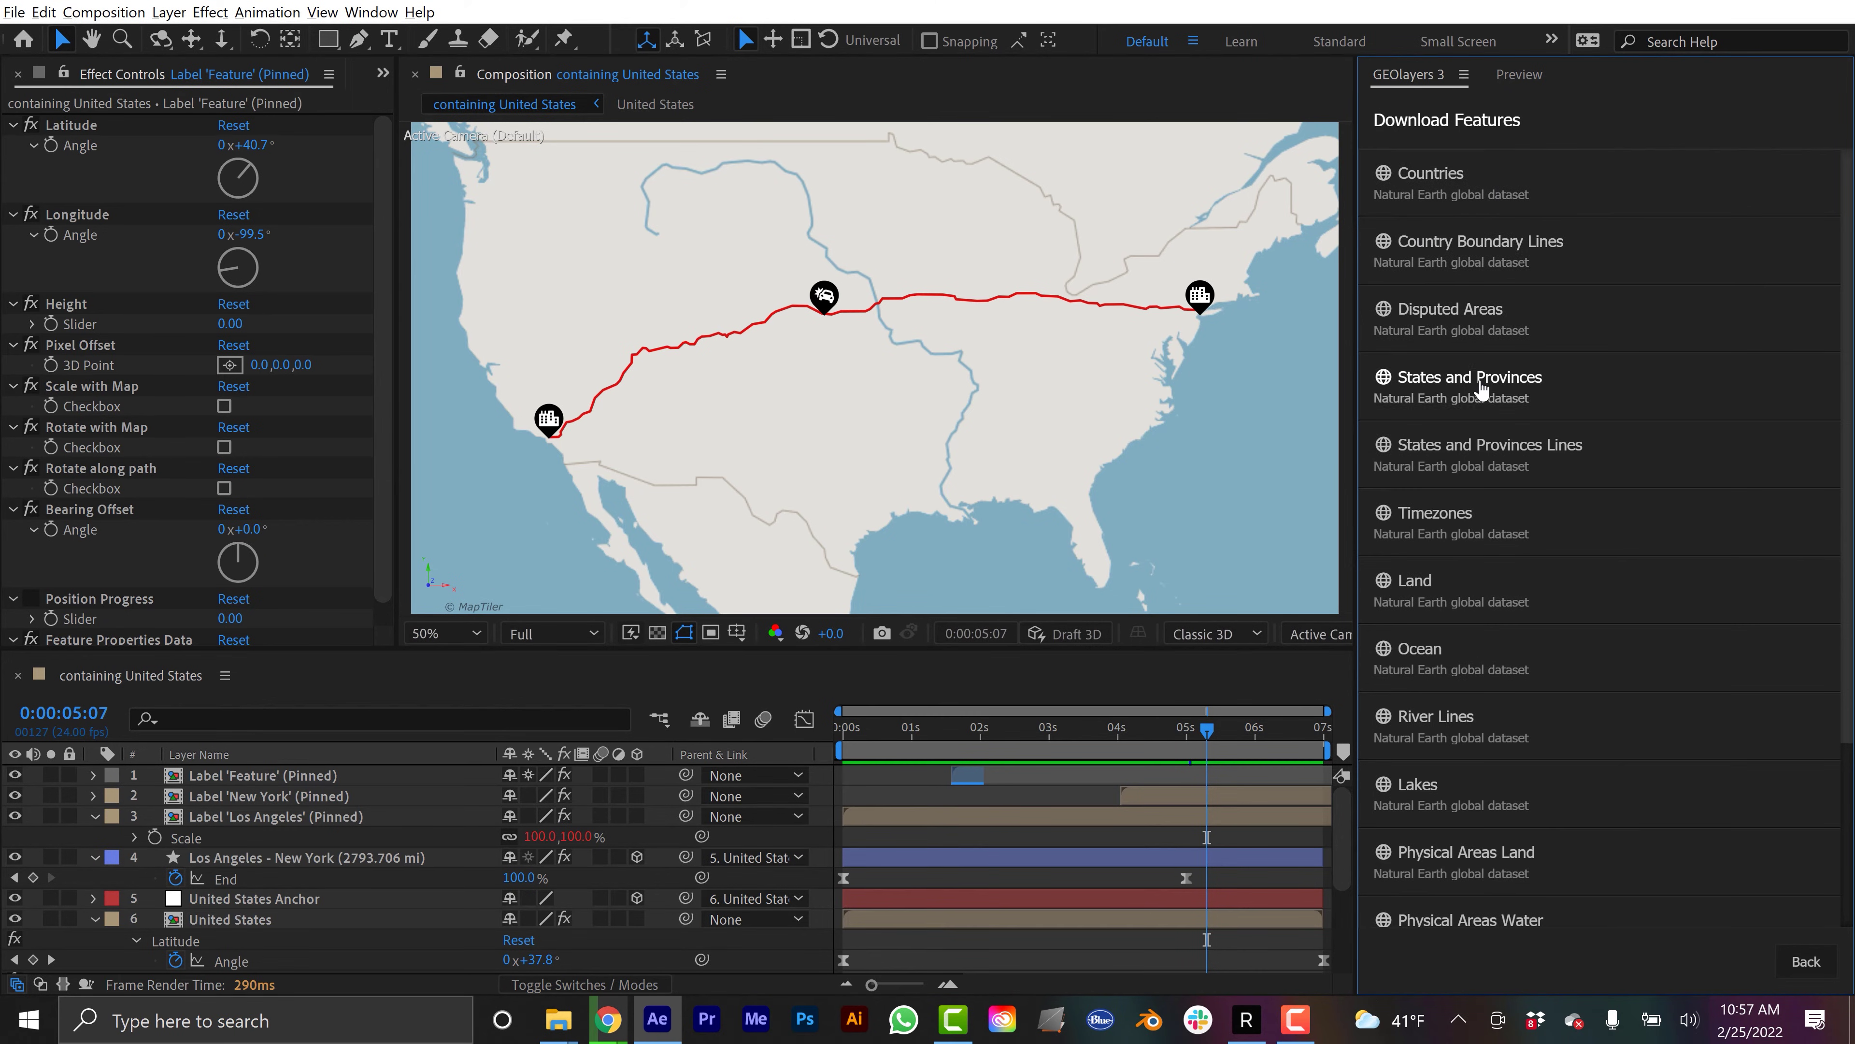
pyautogui.scroll(-3, 1496, 713)
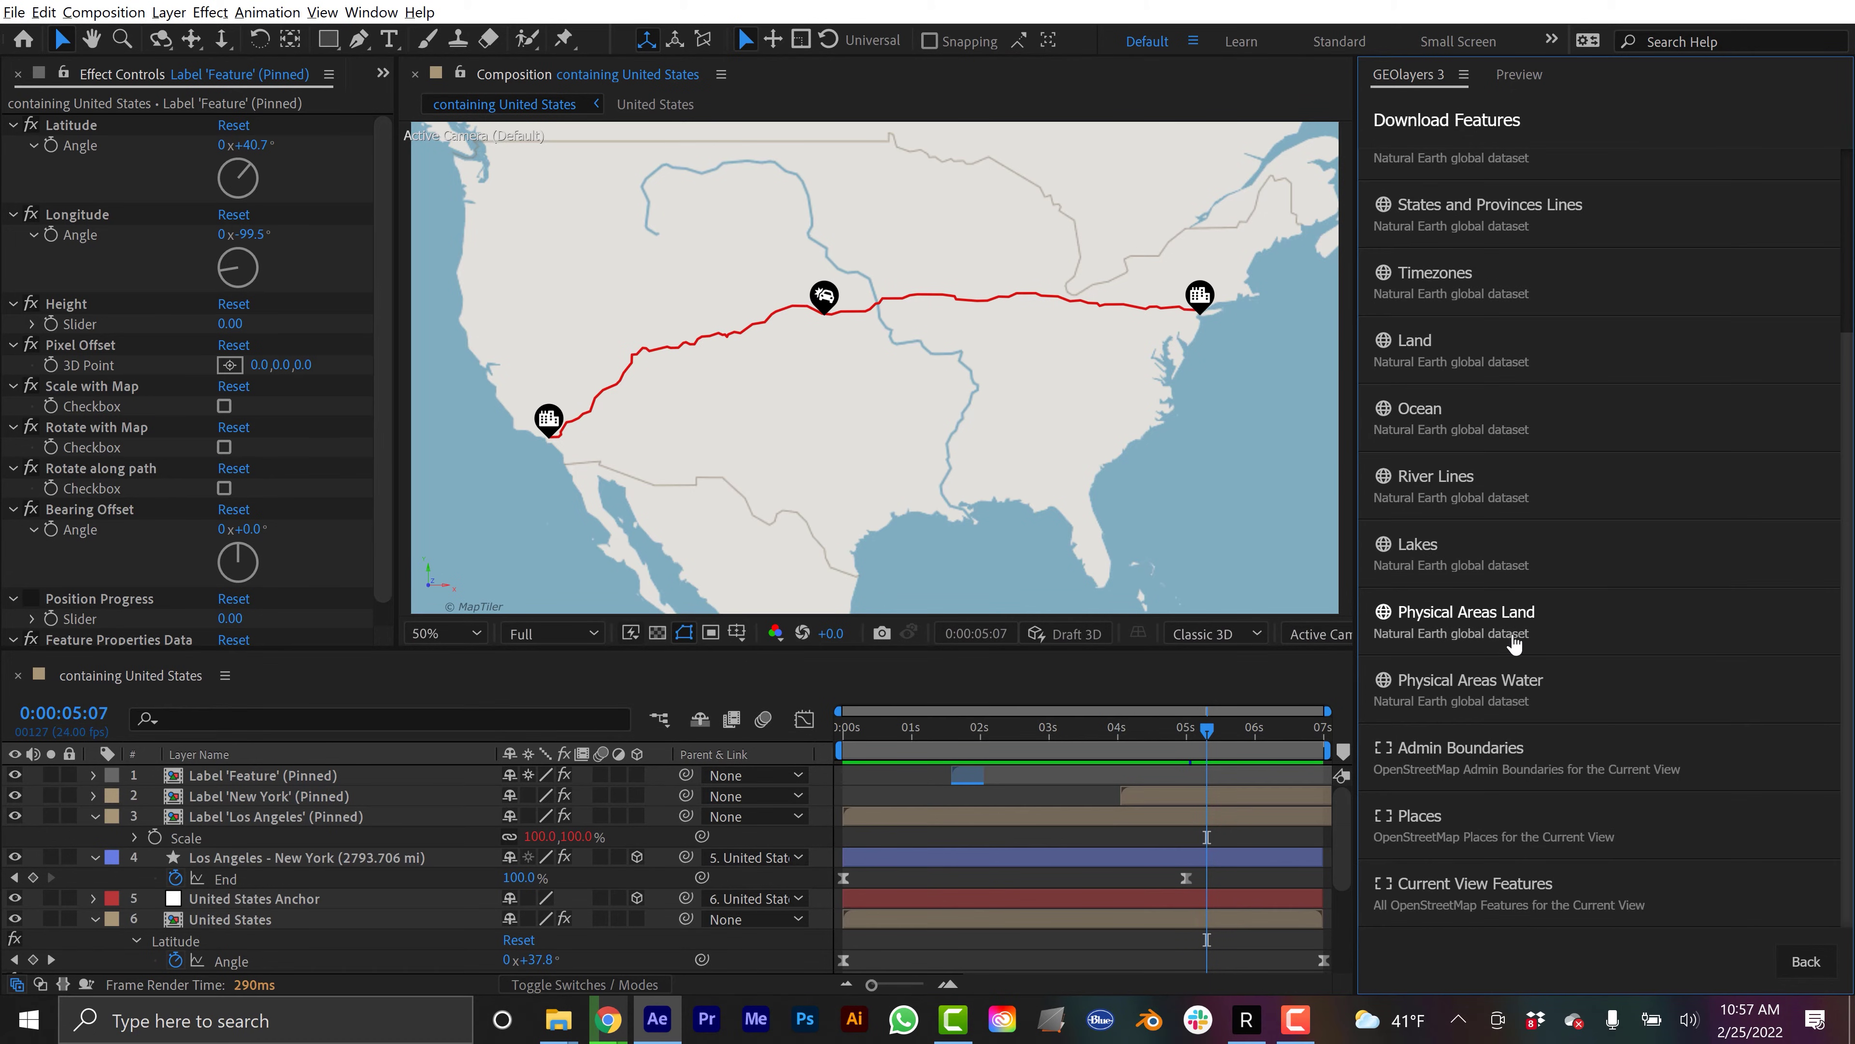
pyautogui.scroll(3, 1550, 464)
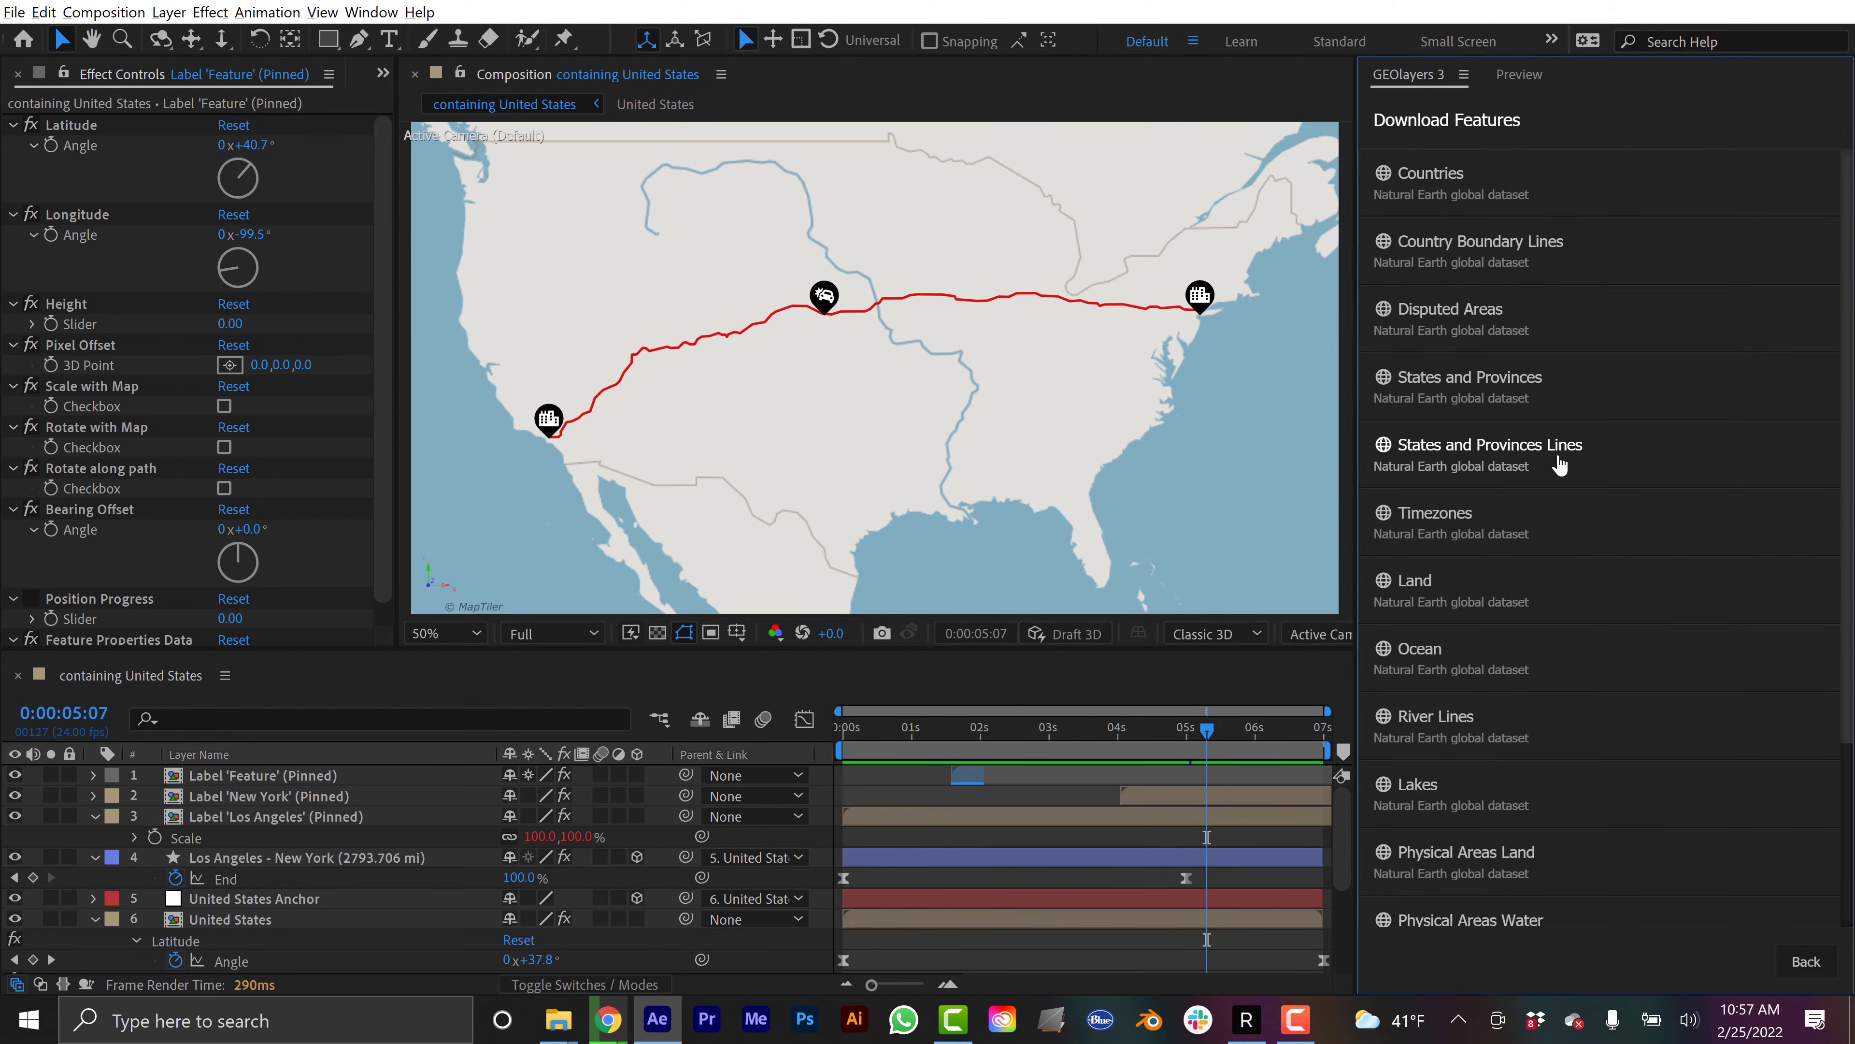
pyautogui.click(1490, 467)
# Load the States and Provinces features and expand the United States of America states list
pyautogui.click(1484, 380)
pyautogui.scroll(-20, 1527, 804)
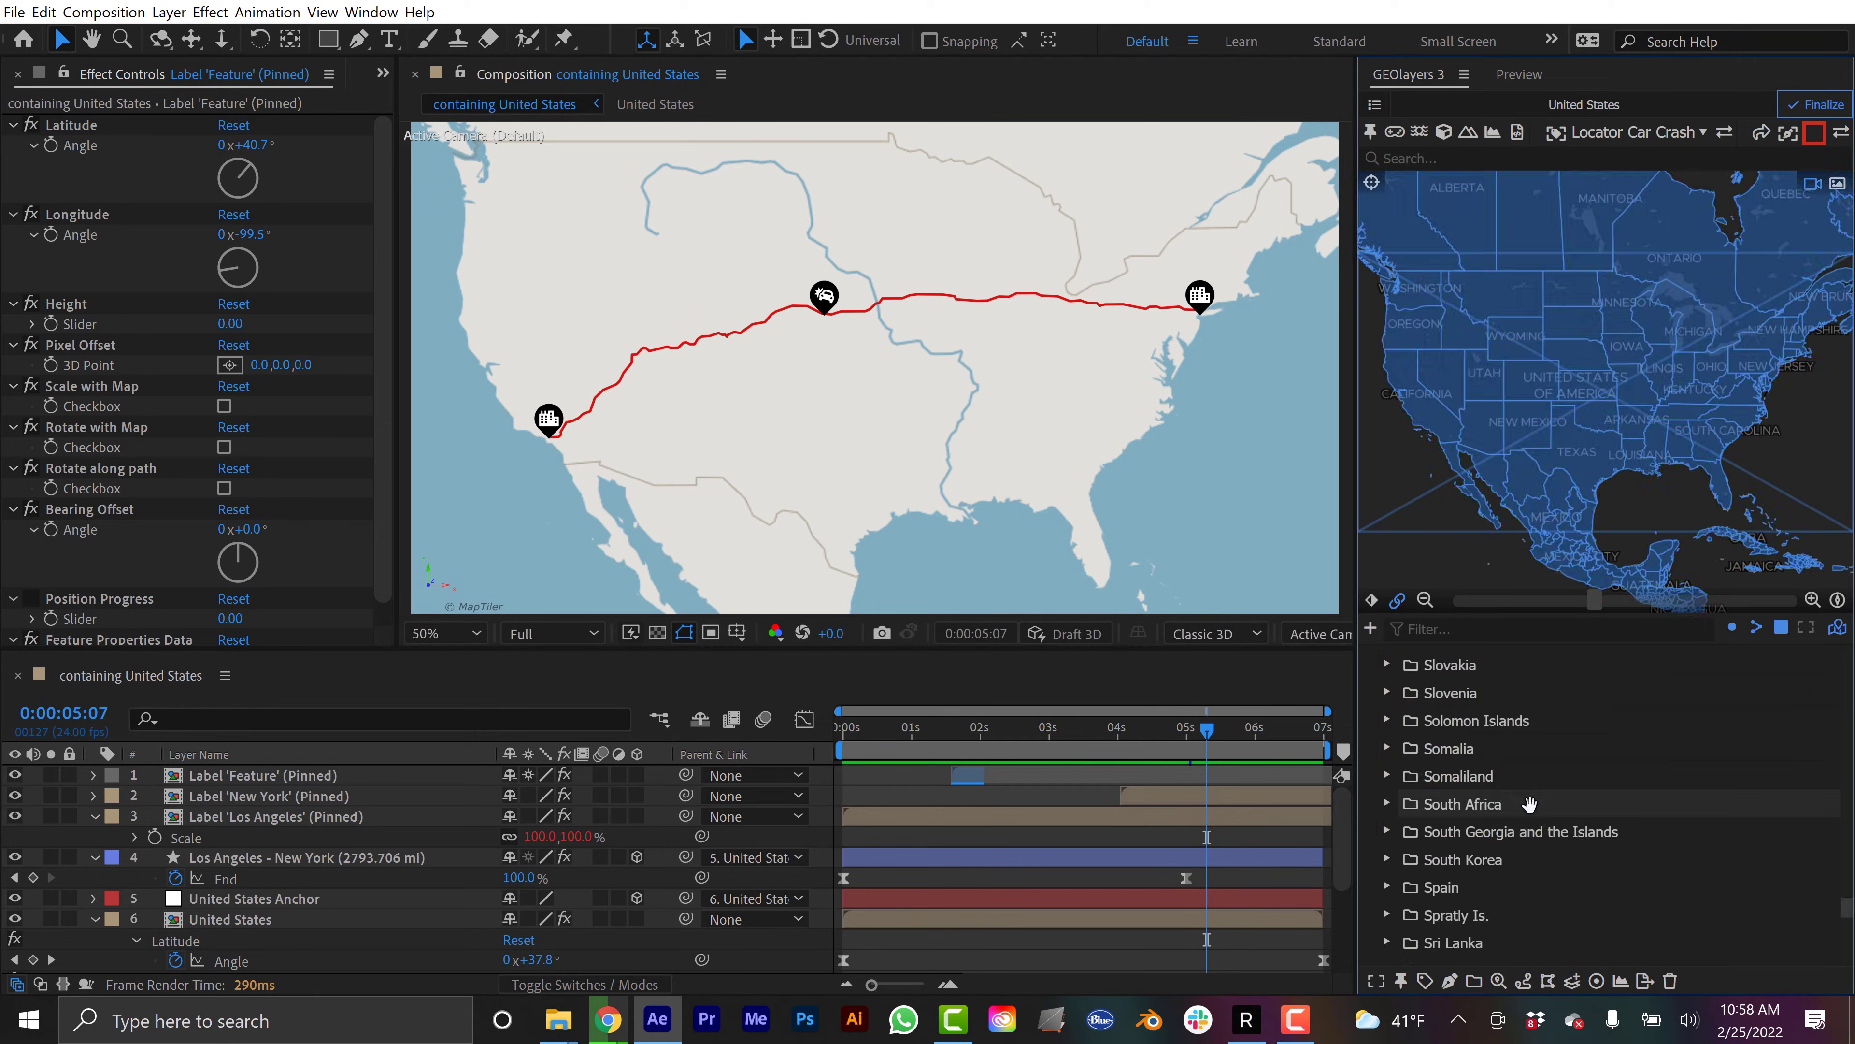
pyautogui.scroll(-3, 1537, 812)
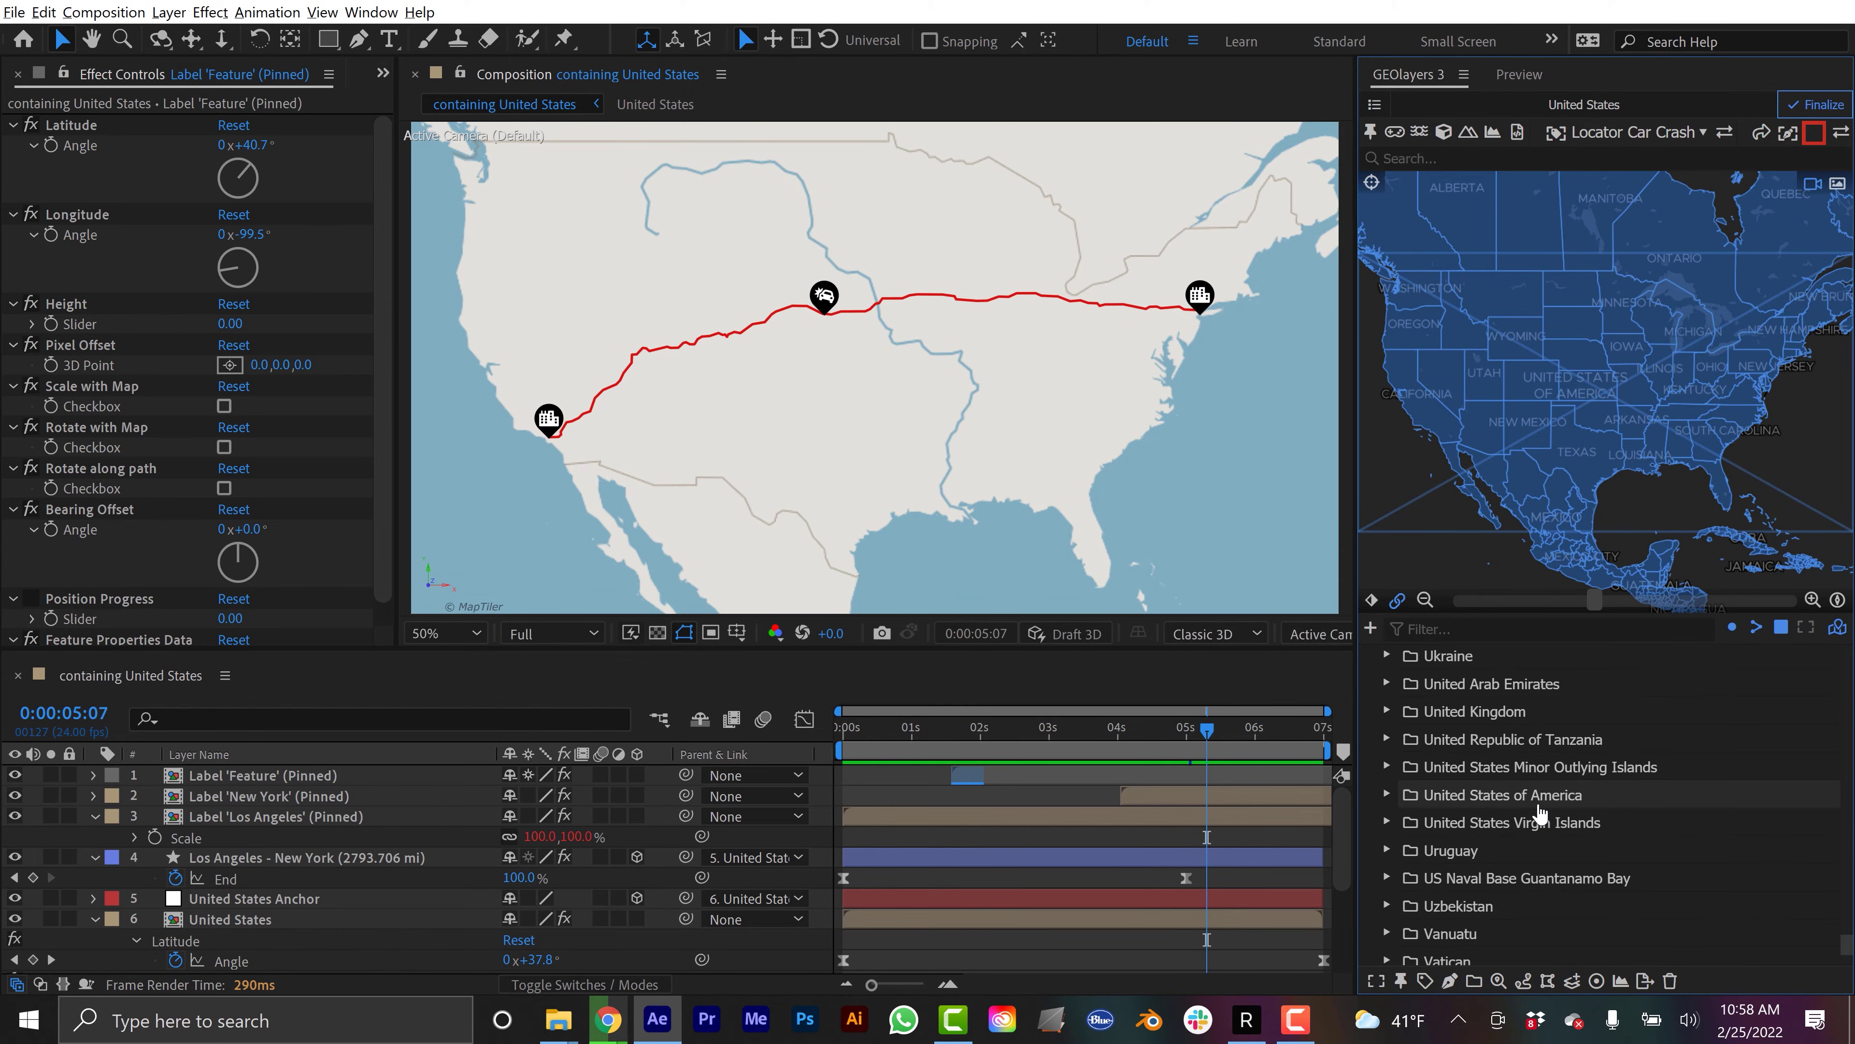
pyautogui.click(1388, 794)
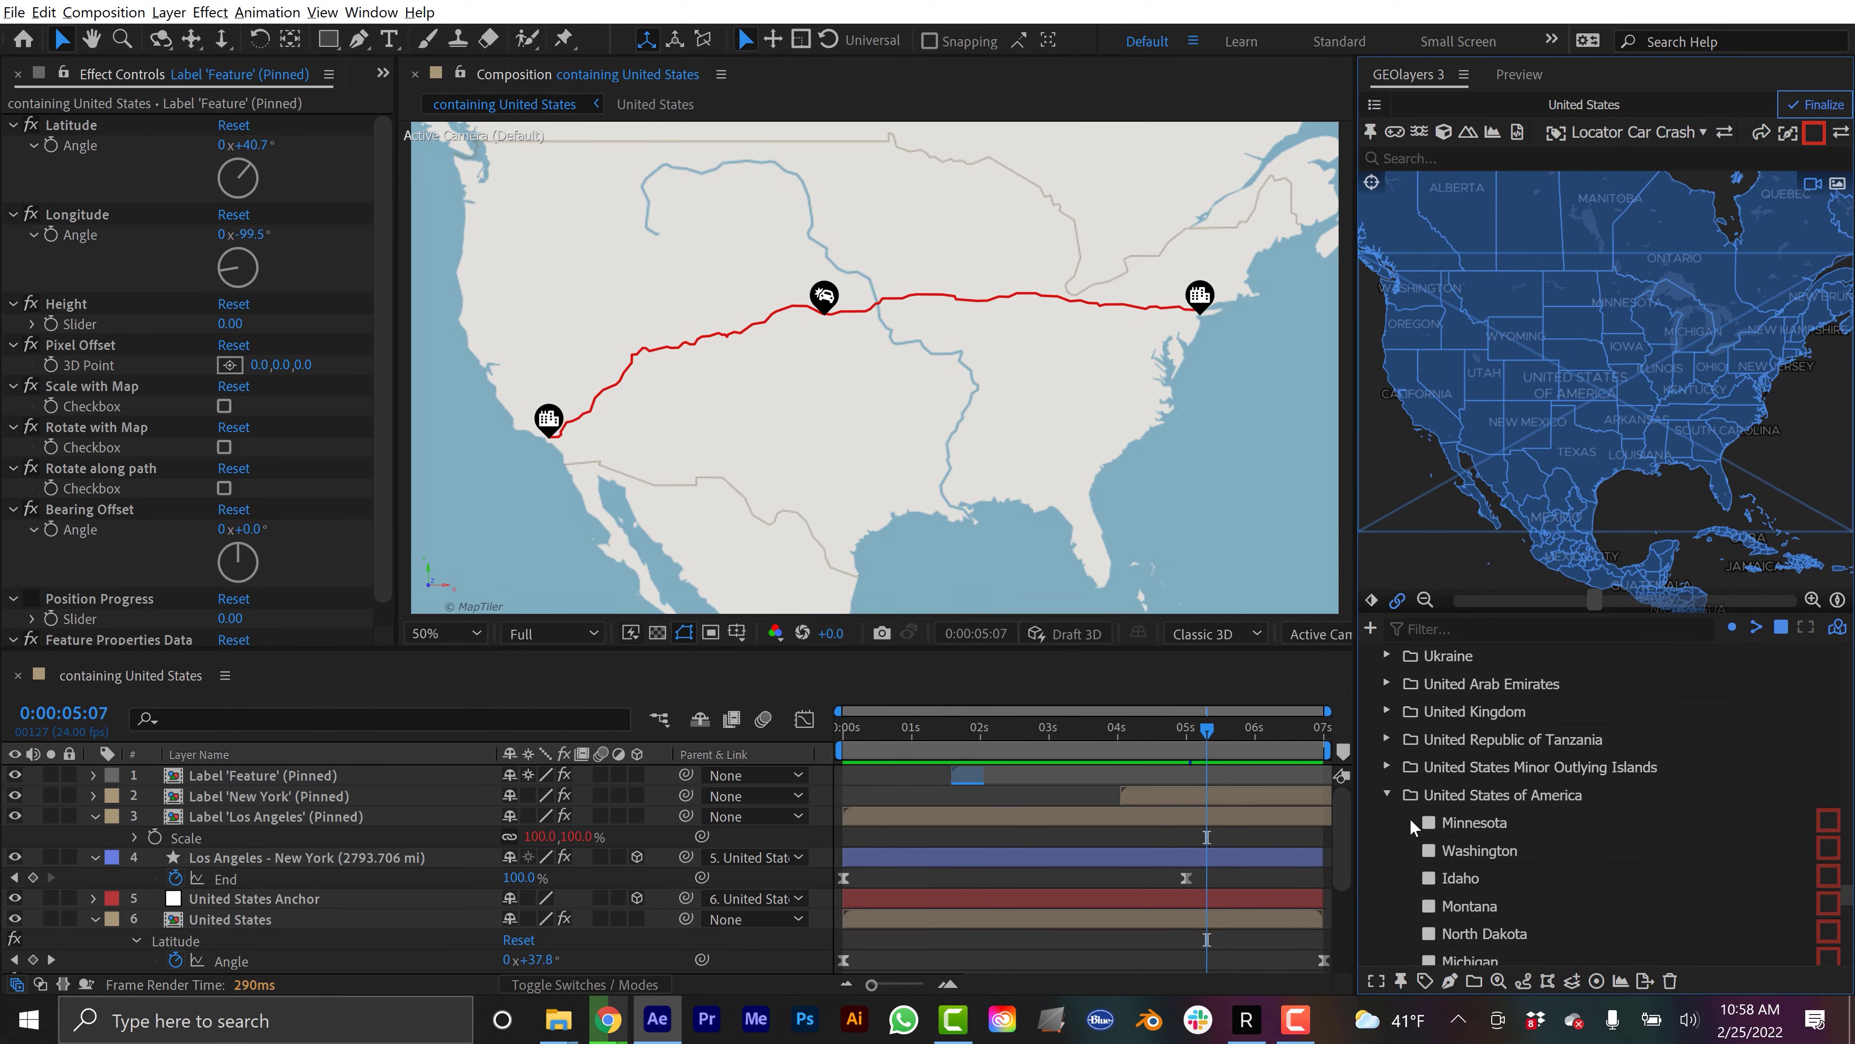
pyautogui.scroll(-6, 1411, 818)
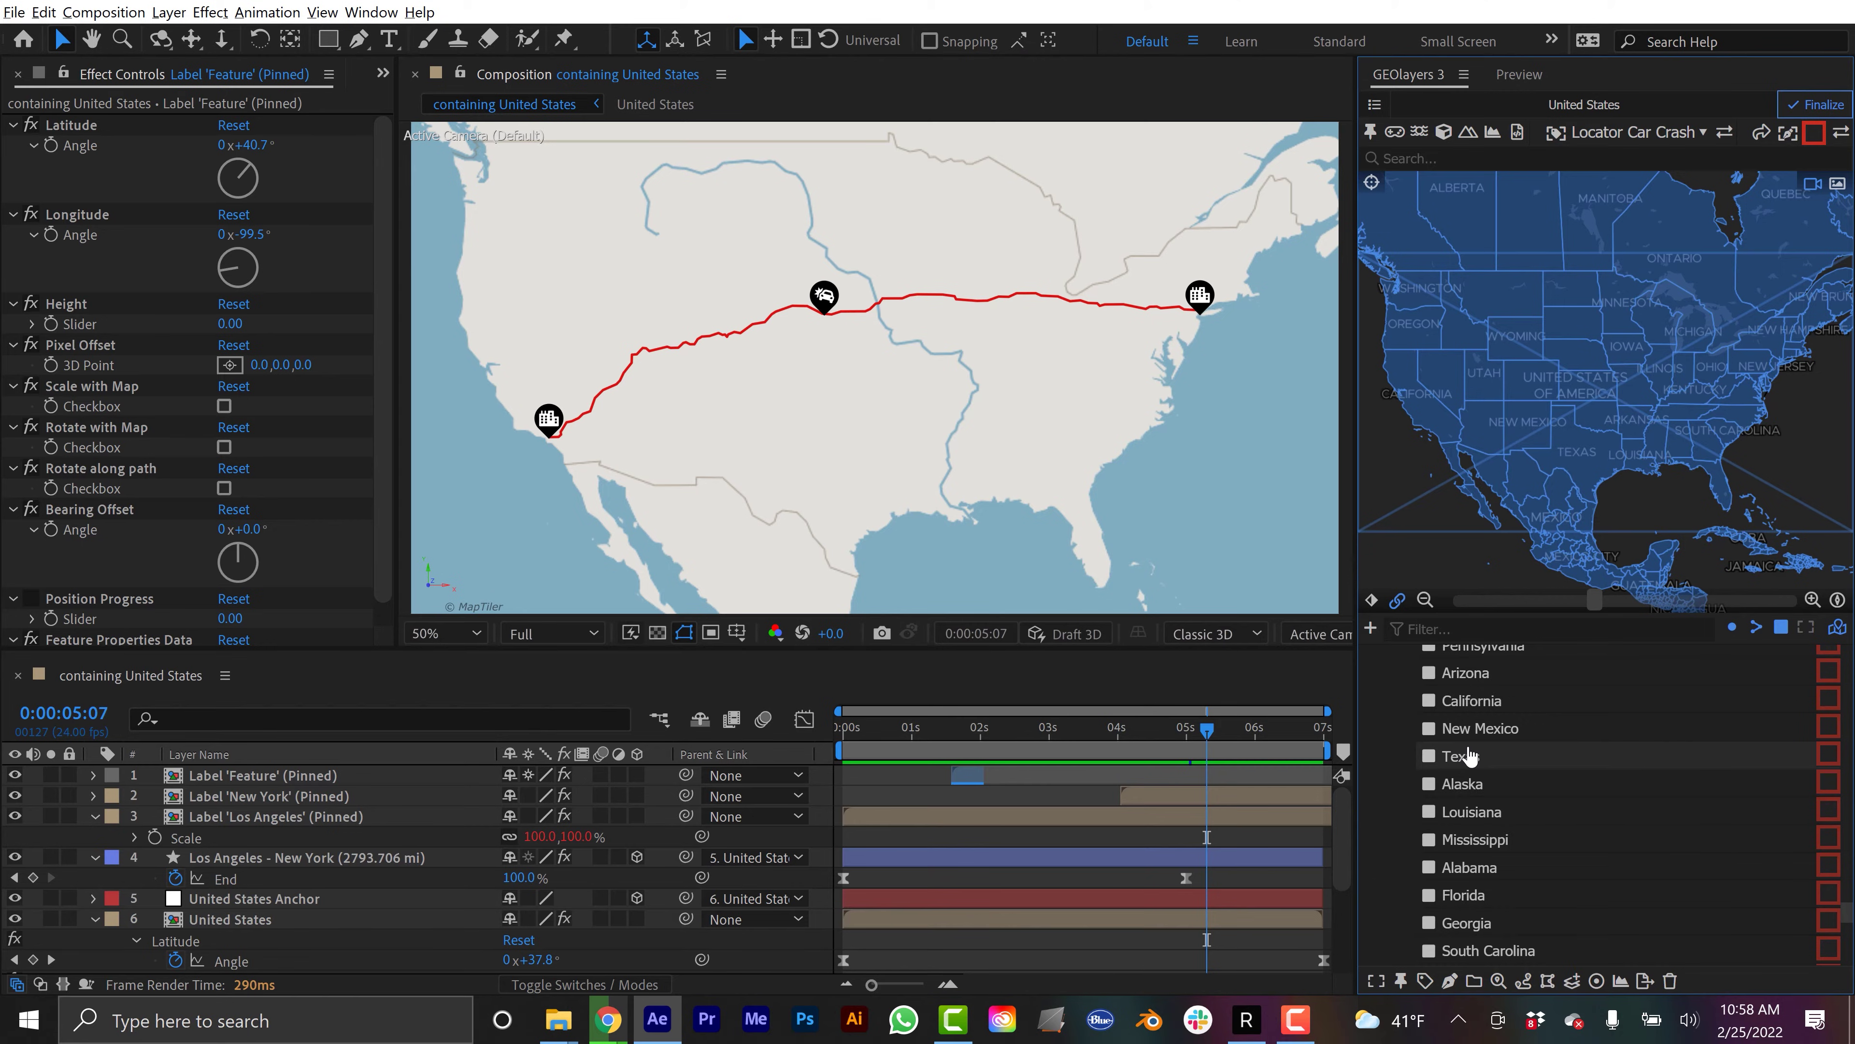
# Preview Texas, Louisiana, New Mexico, California and New York highlighted, and check the style choices
pyautogui.click(1462, 756)
pyautogui.click(1468, 811)
pyautogui.click(1486, 733)
pyautogui.click(1485, 703)
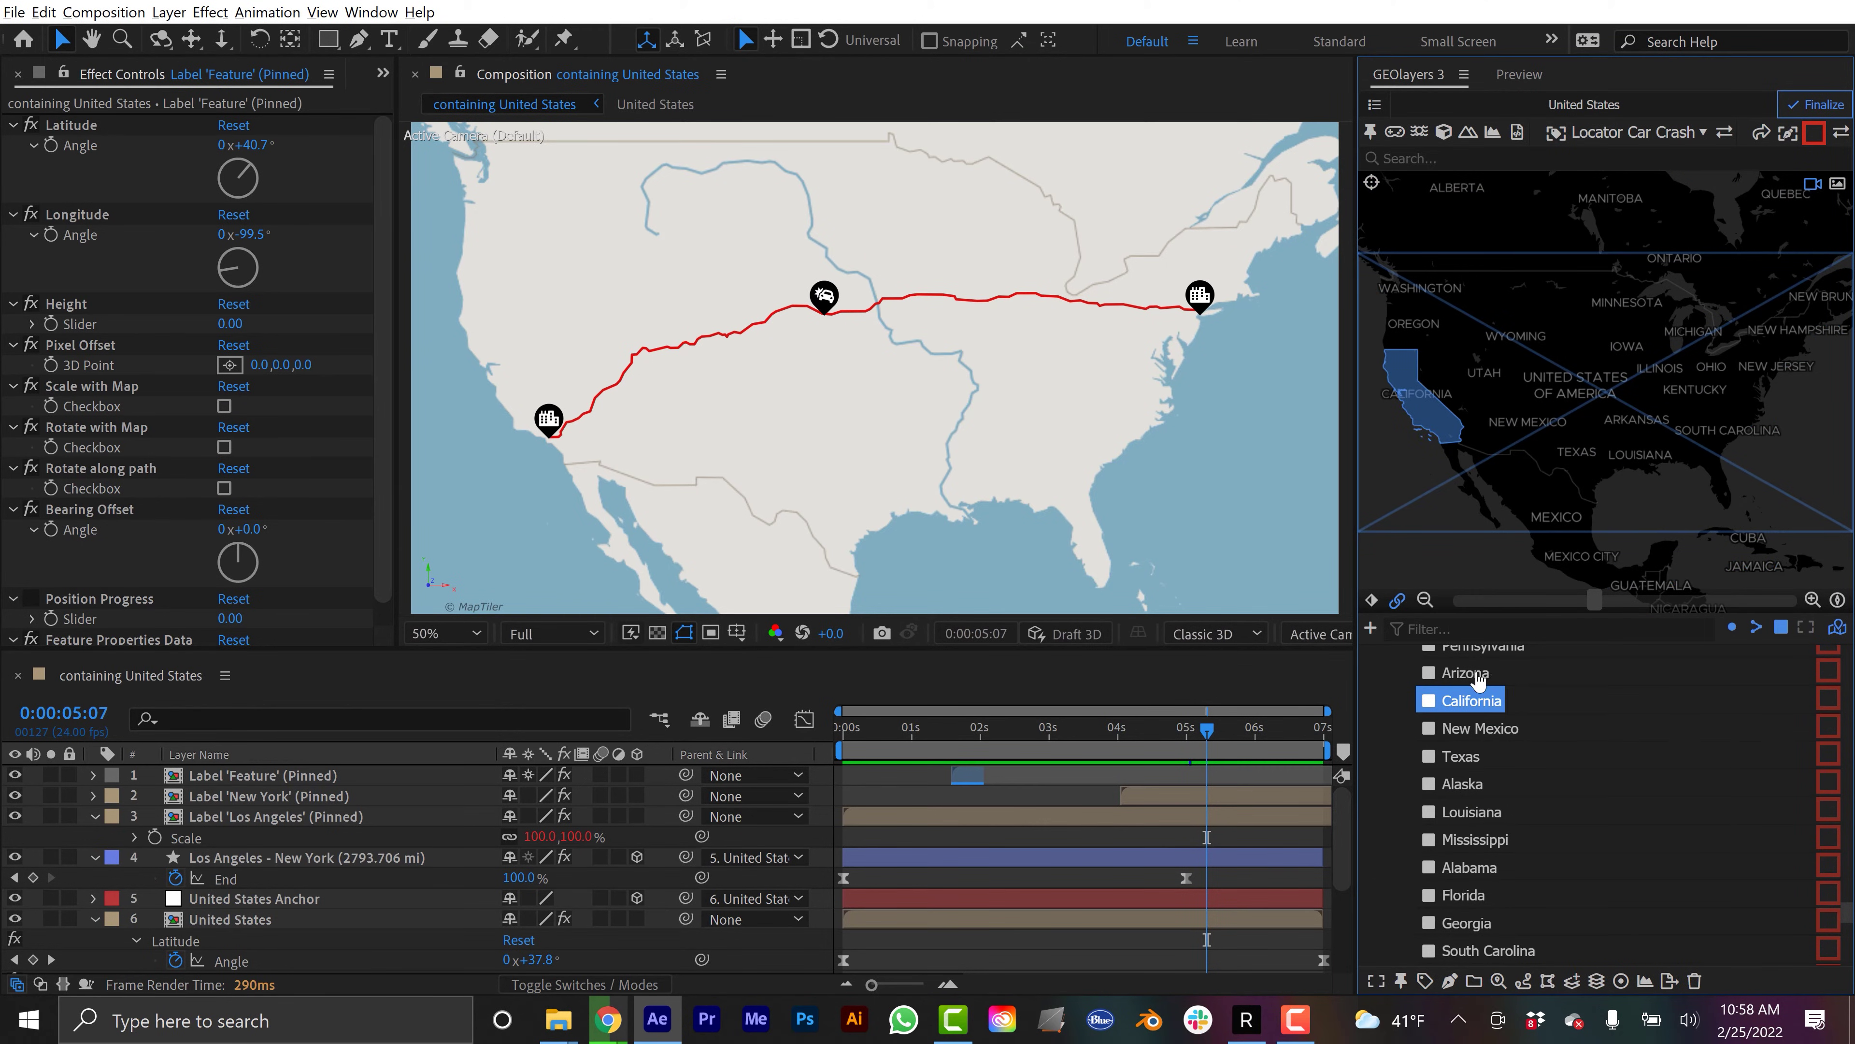
pyautogui.scroll(3, 1473, 701)
pyautogui.click(1473, 711)
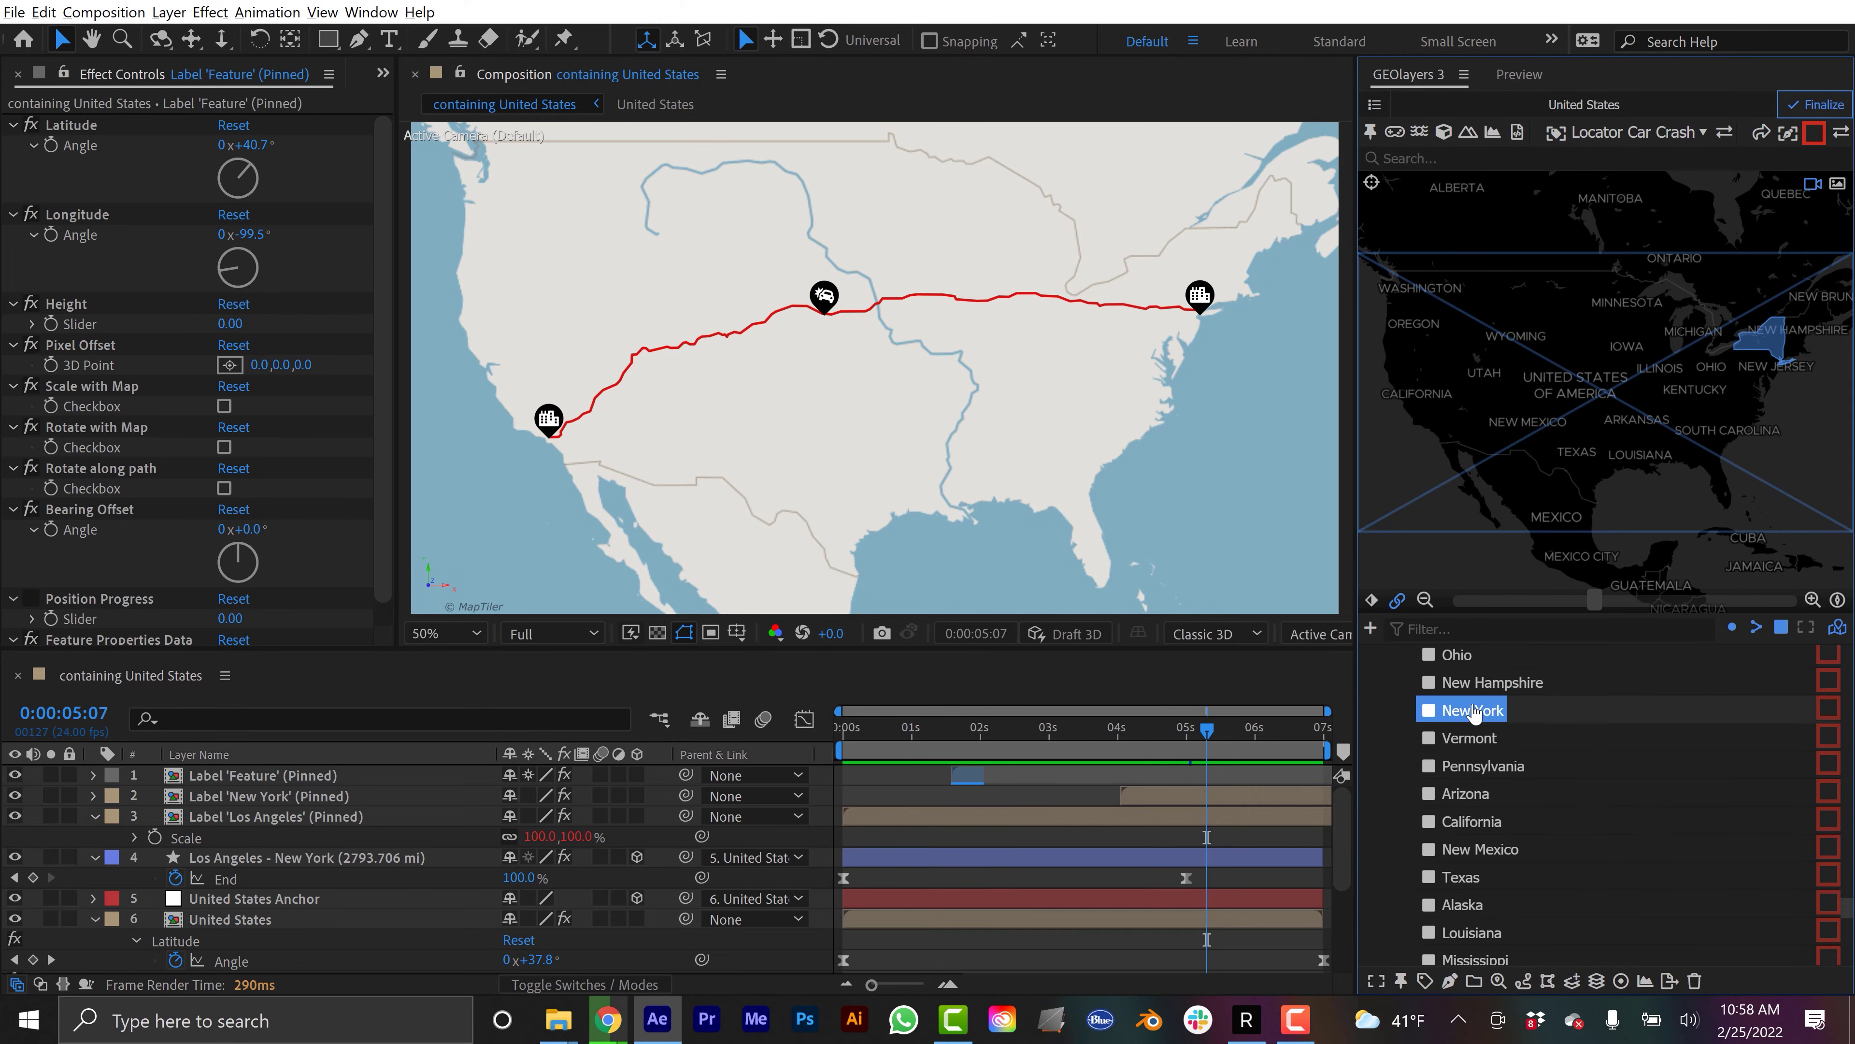
pyautogui.click(1815, 132)
pyautogui.click(1815, 135)
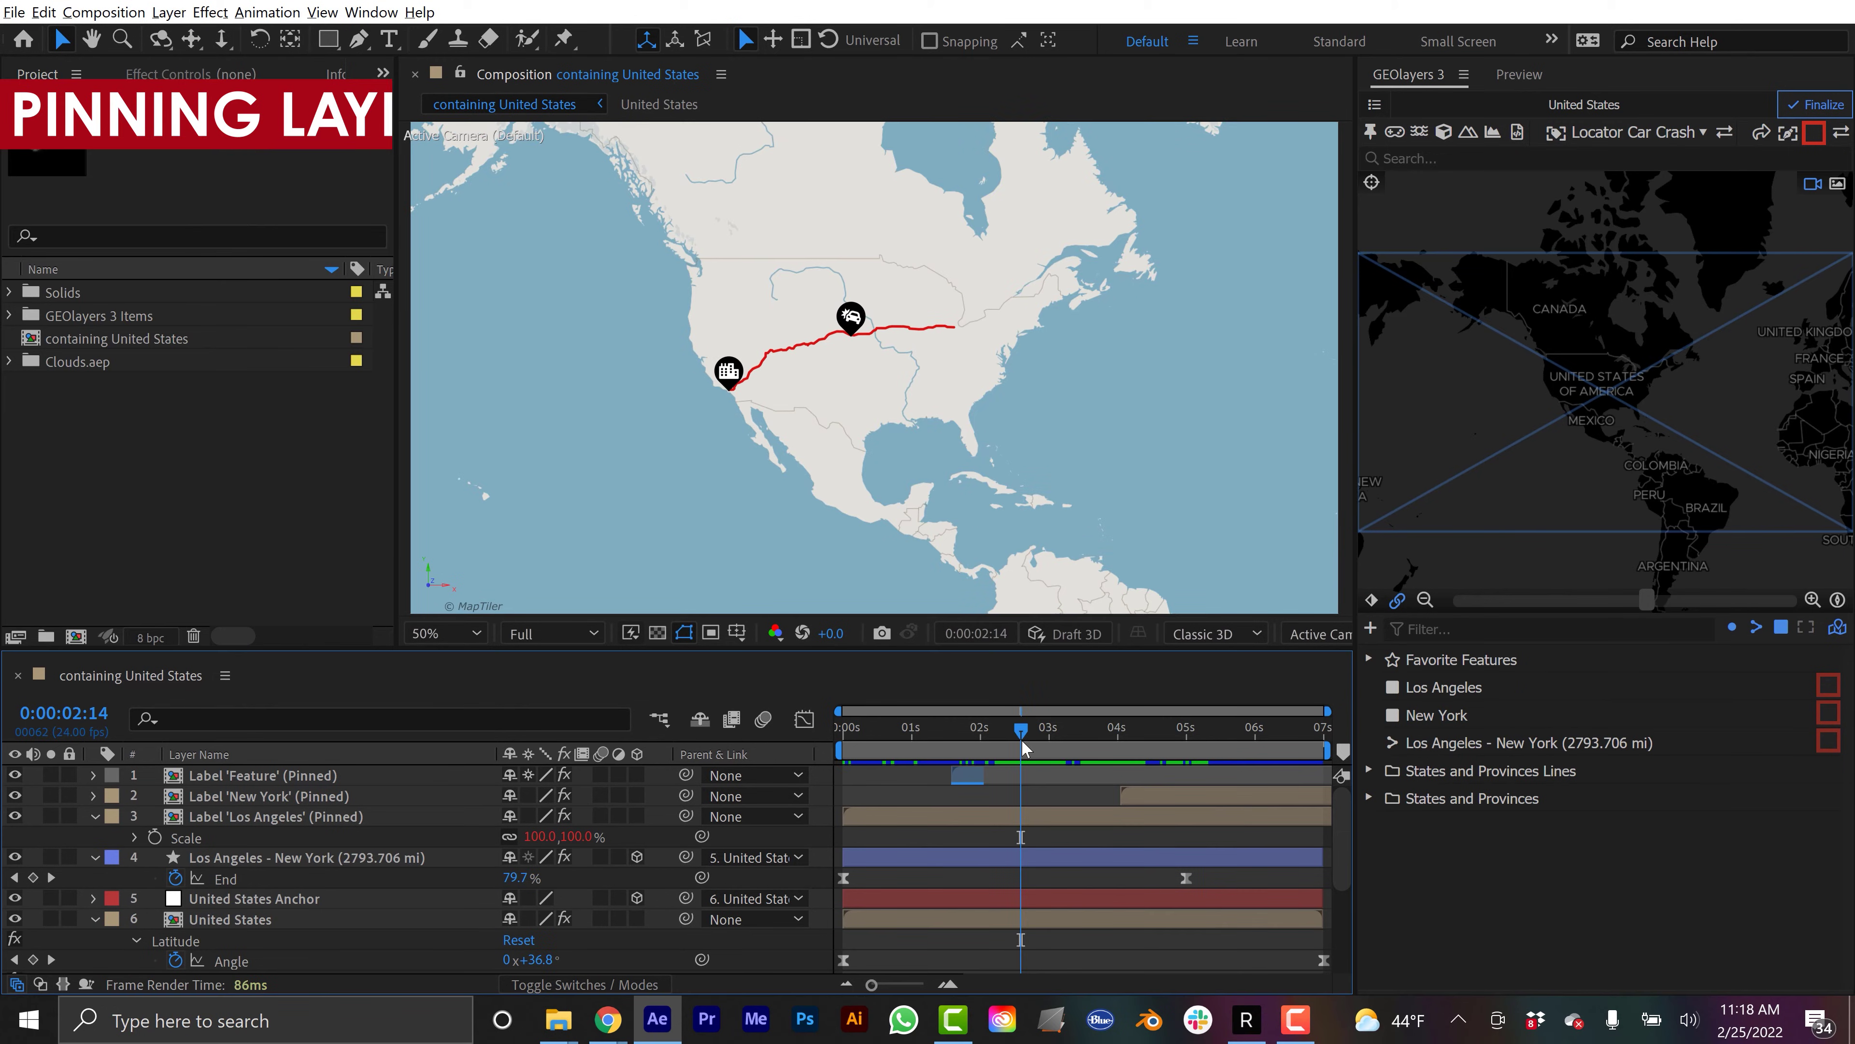
# Open composition 2 from the Clouds.aep clouds folder and scrub through its cloud animation
pyautogui.moveTo(1022, 740); pyautogui.dragTo(835, 740)
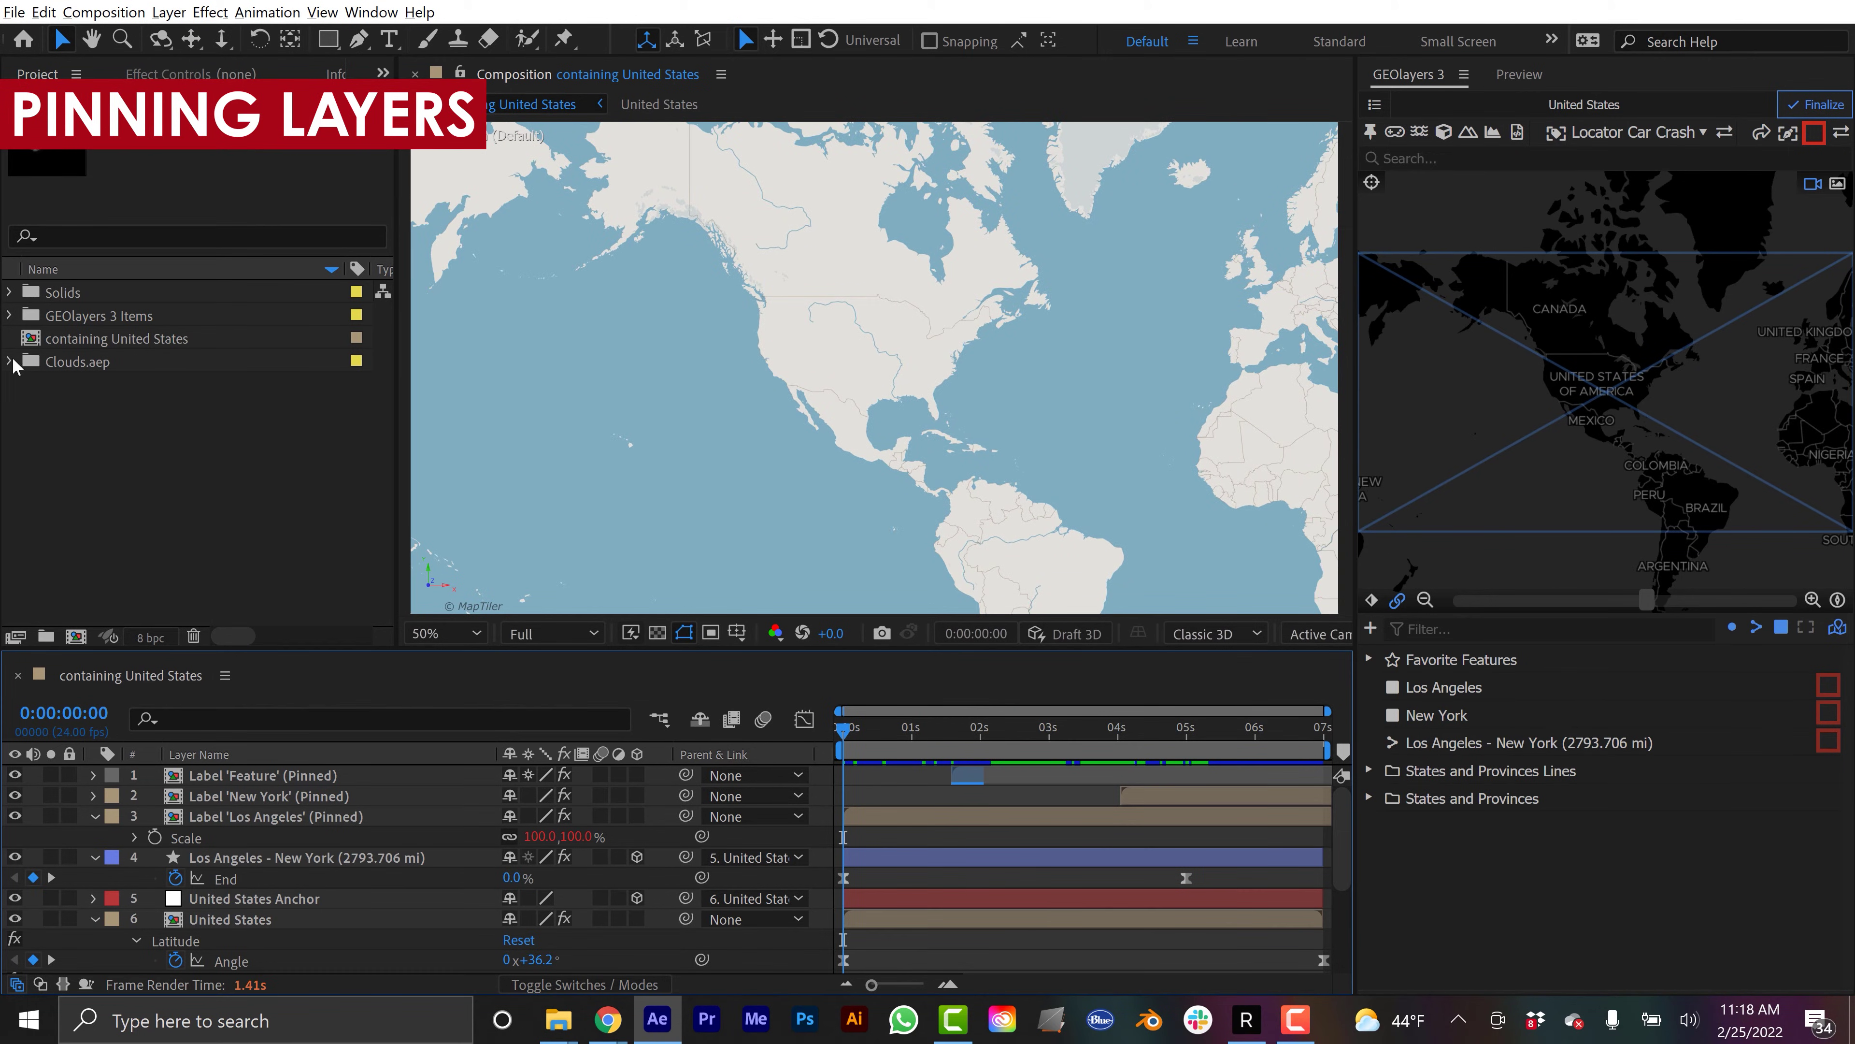
pyautogui.click(10, 361)
pyautogui.click(107, 498)
pyautogui.doubleClick(82, 476)
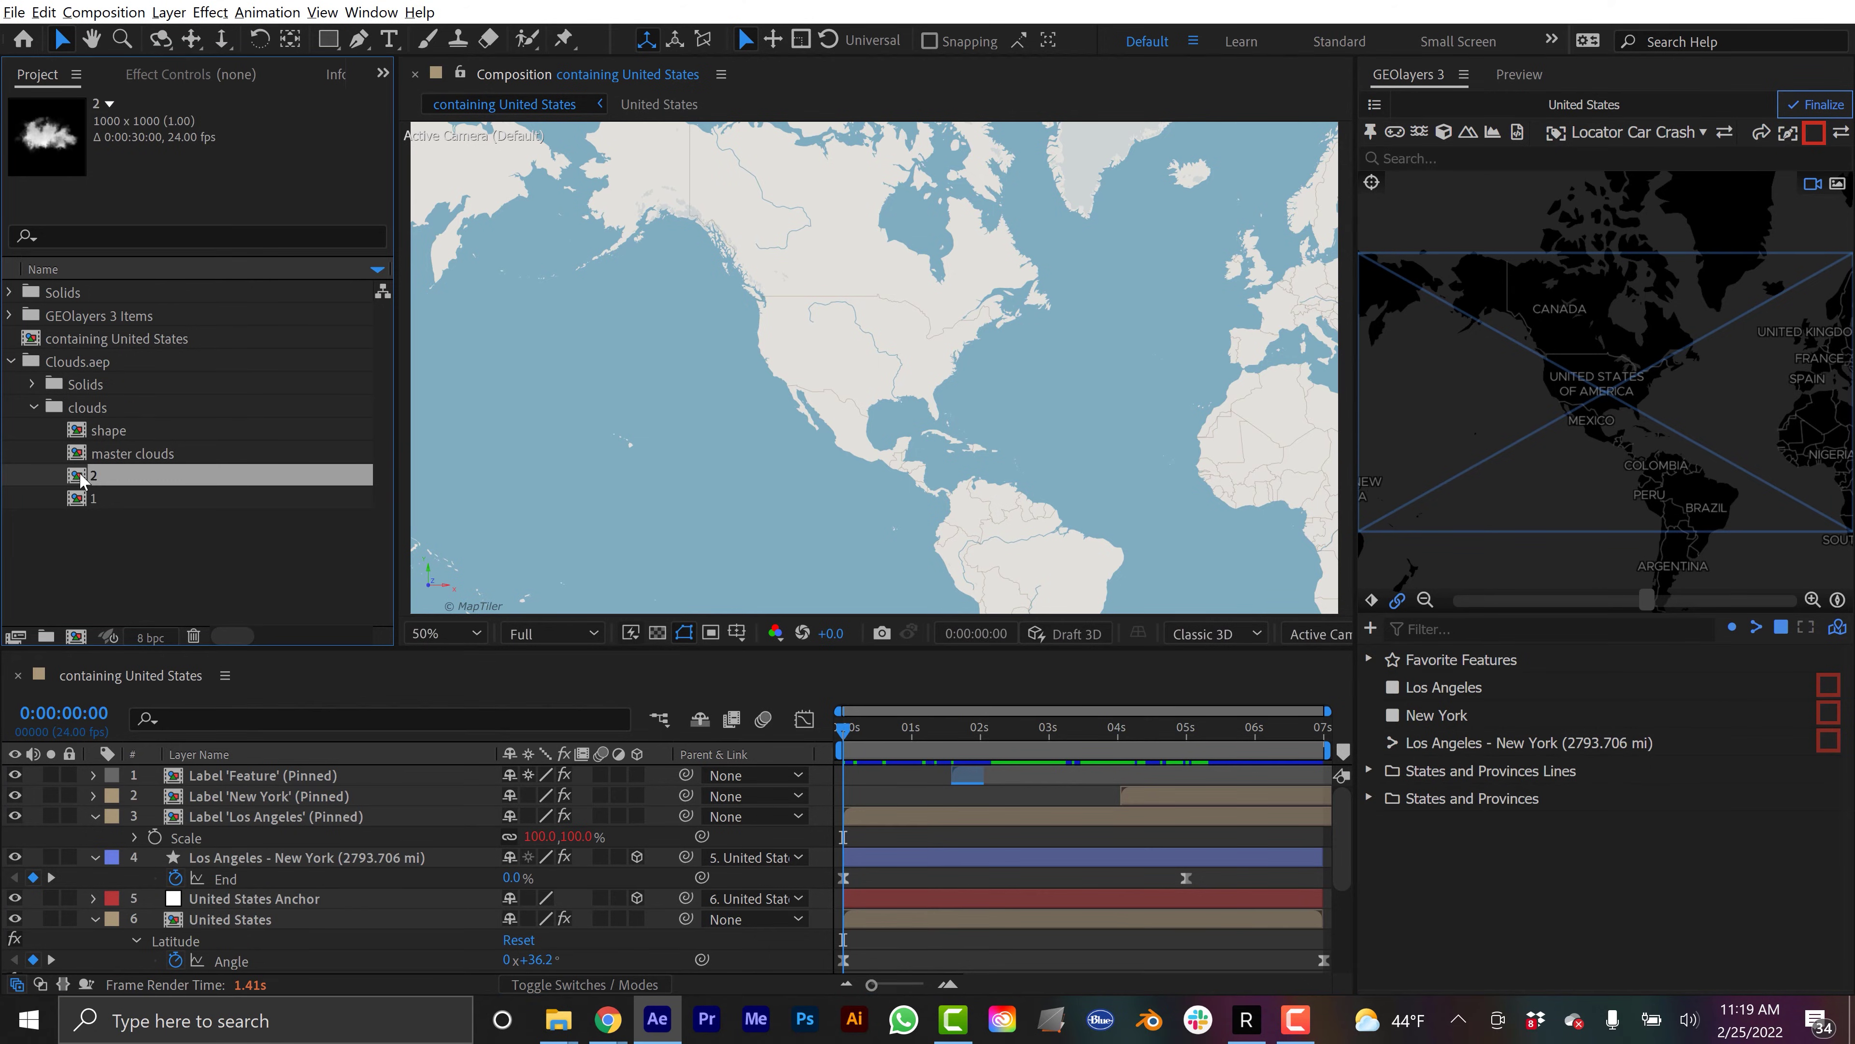
pyautogui.moveTo(963, 731); pyautogui.dragTo(1089, 731)
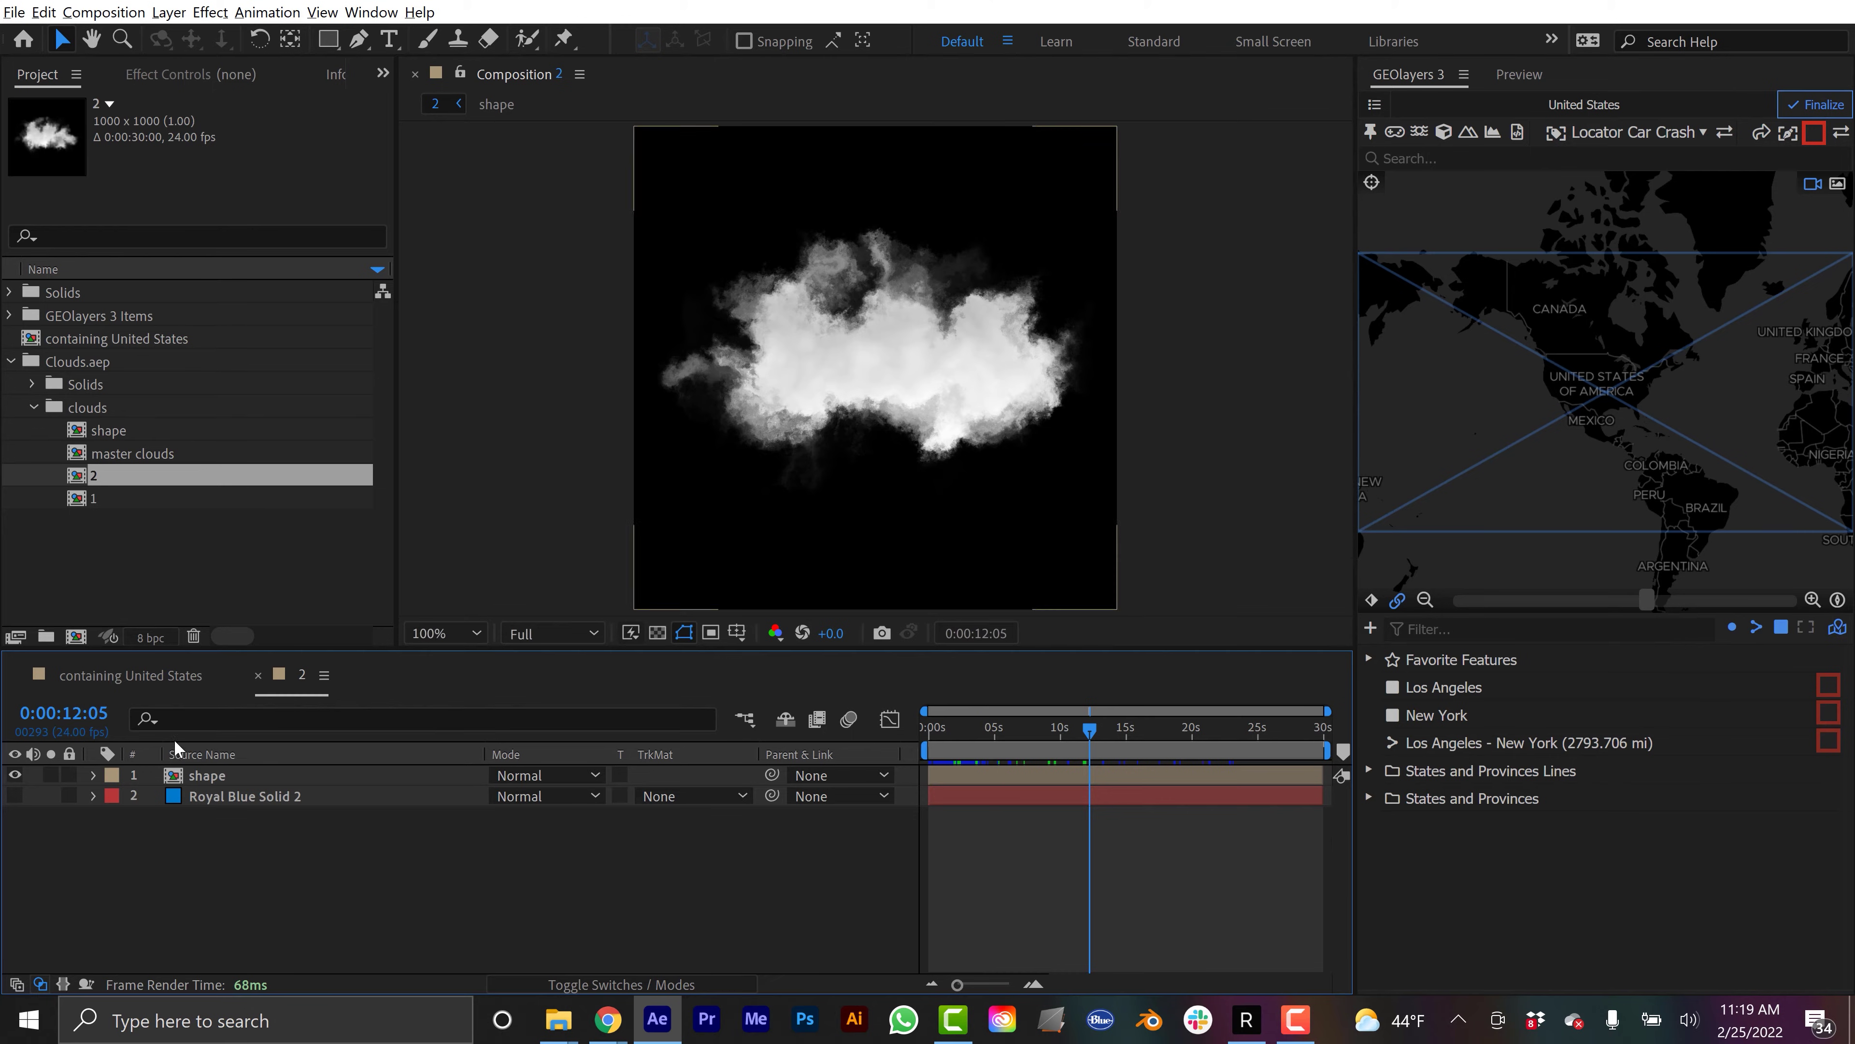
# Drop cloud comp 2 into the map comp, preview, then enlarge it and shift it over the Pacific
pyautogui.click(258, 675)
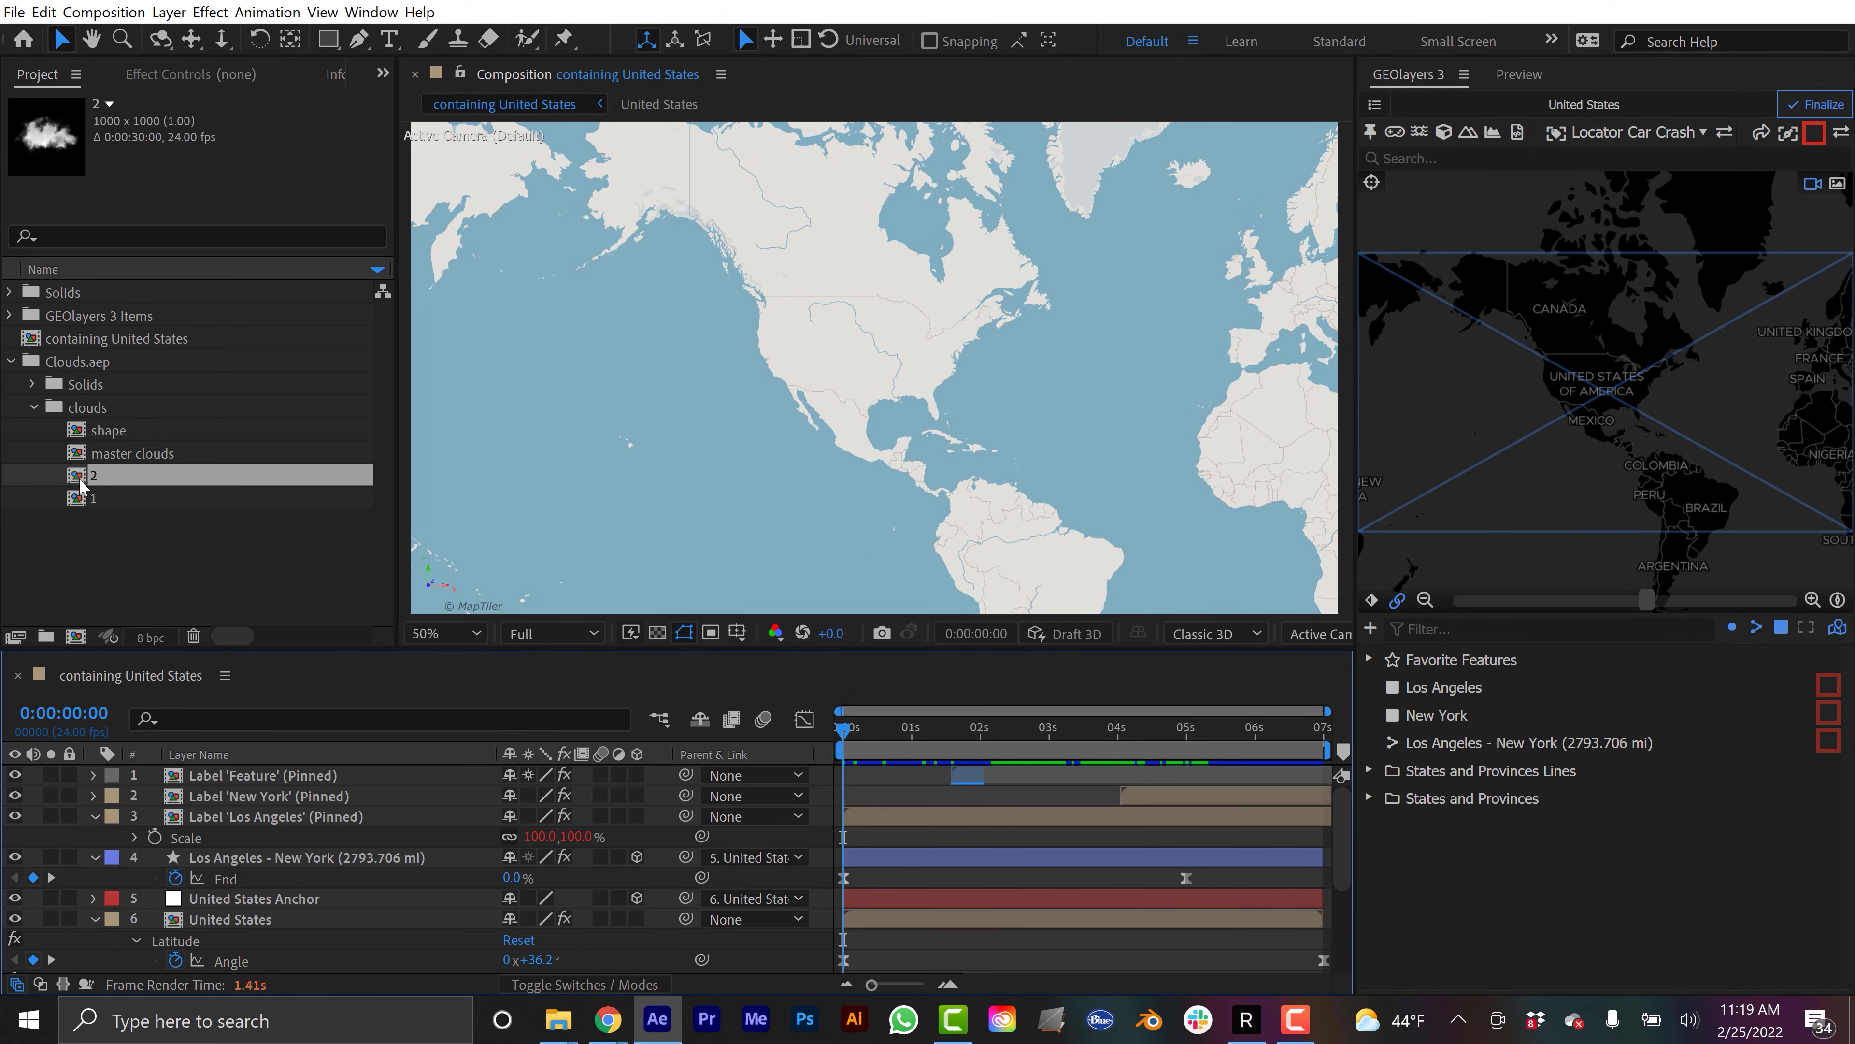
pyautogui.moveTo(80, 479); pyautogui.dragTo(712, 398)
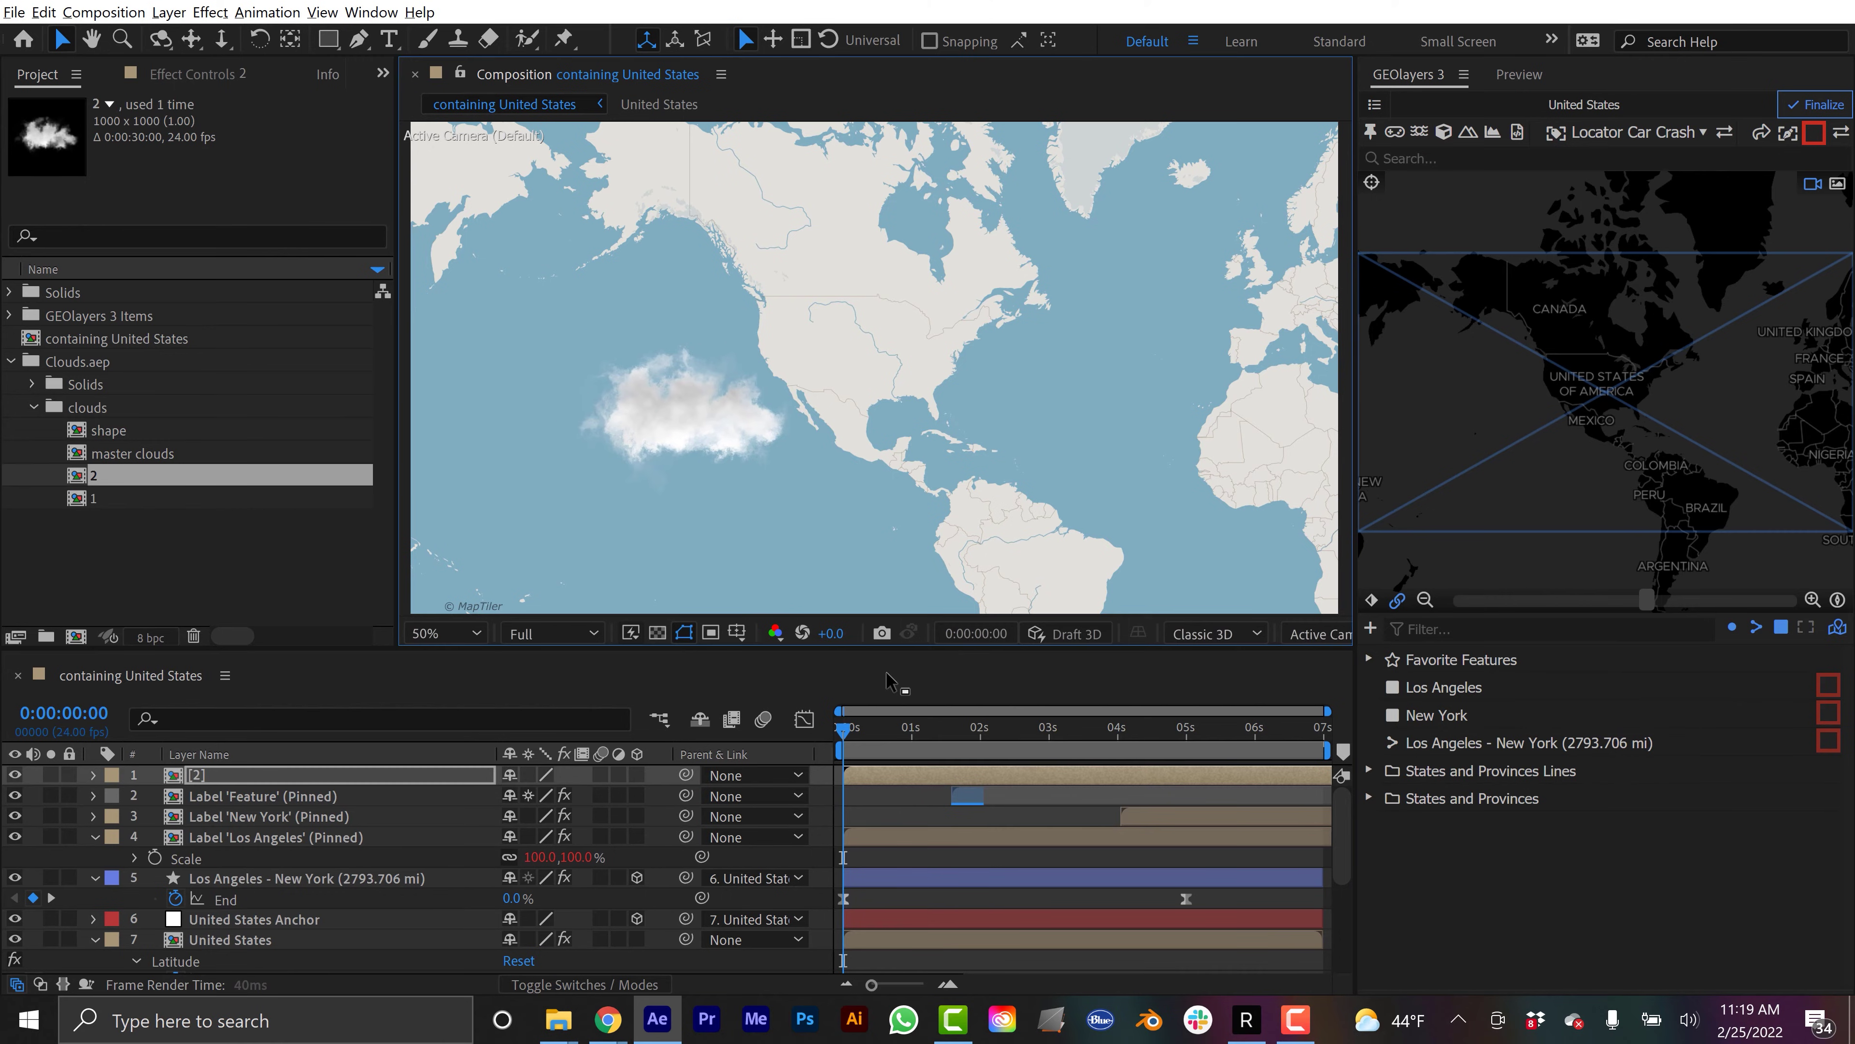
pyautogui.press('space')
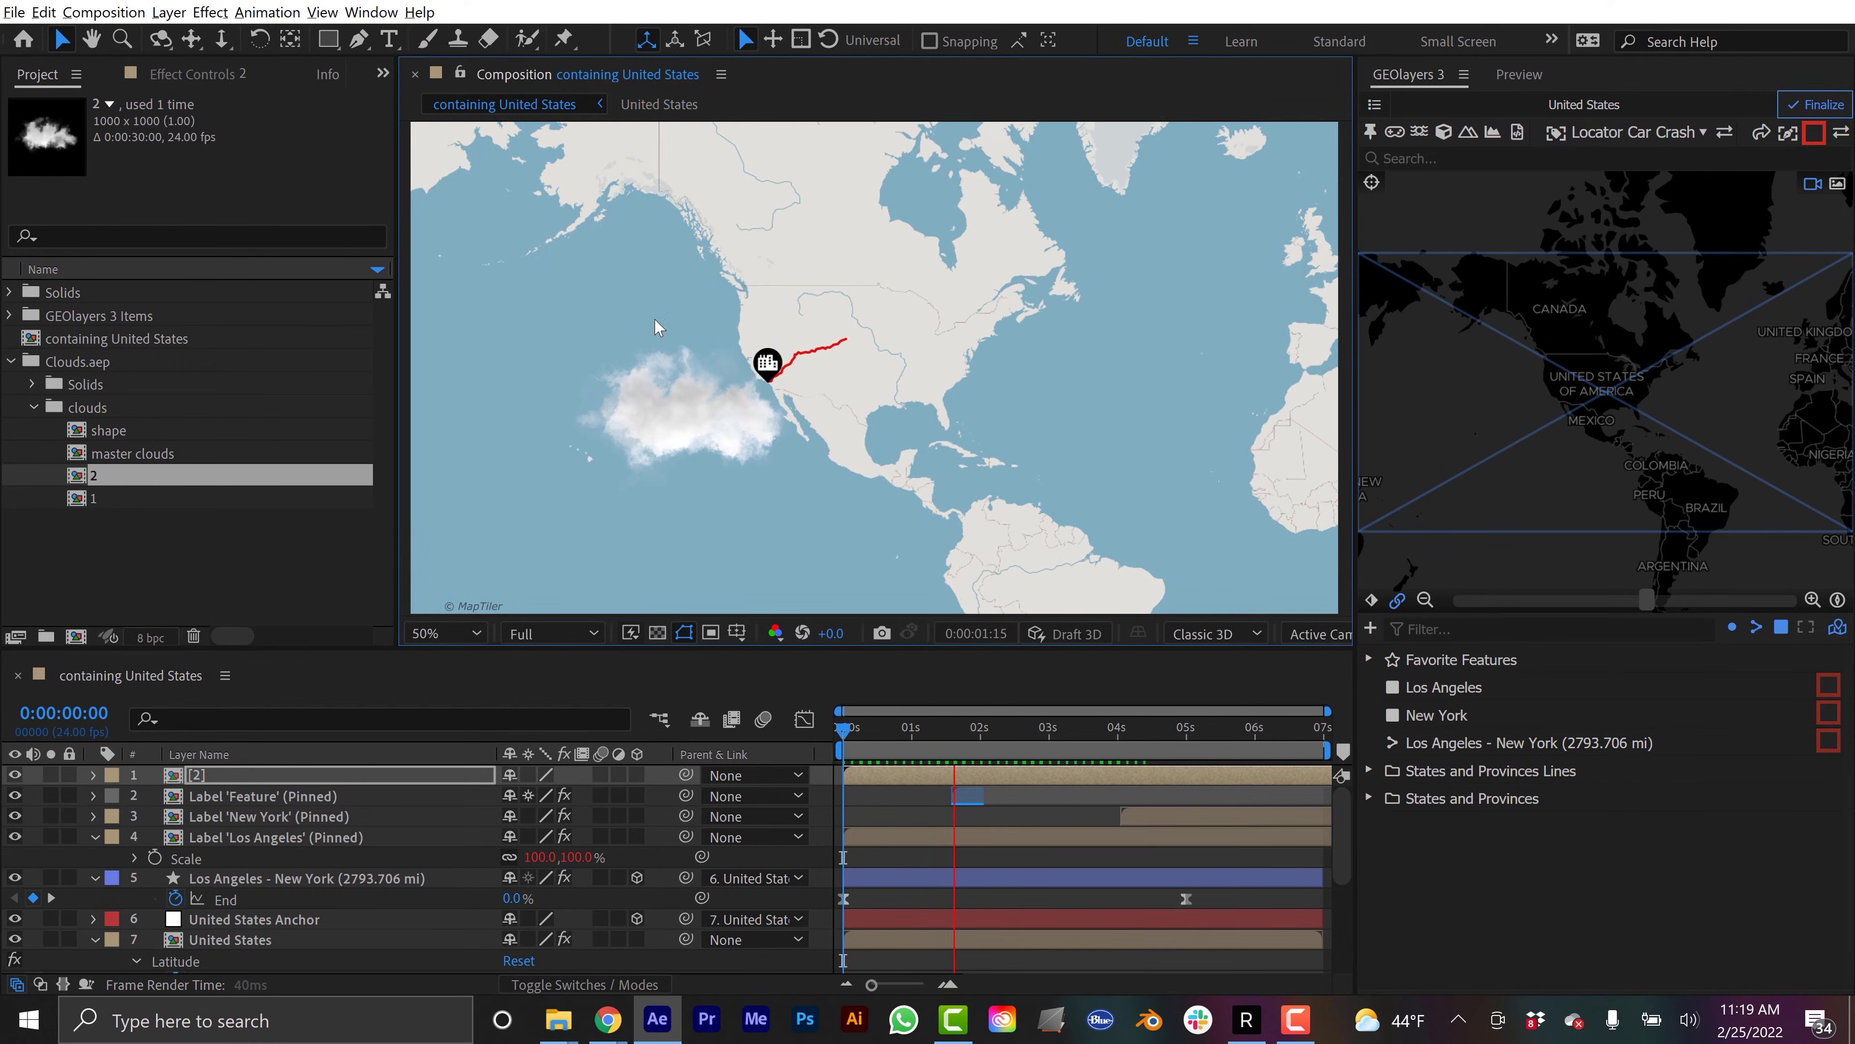
pyautogui.press('space')
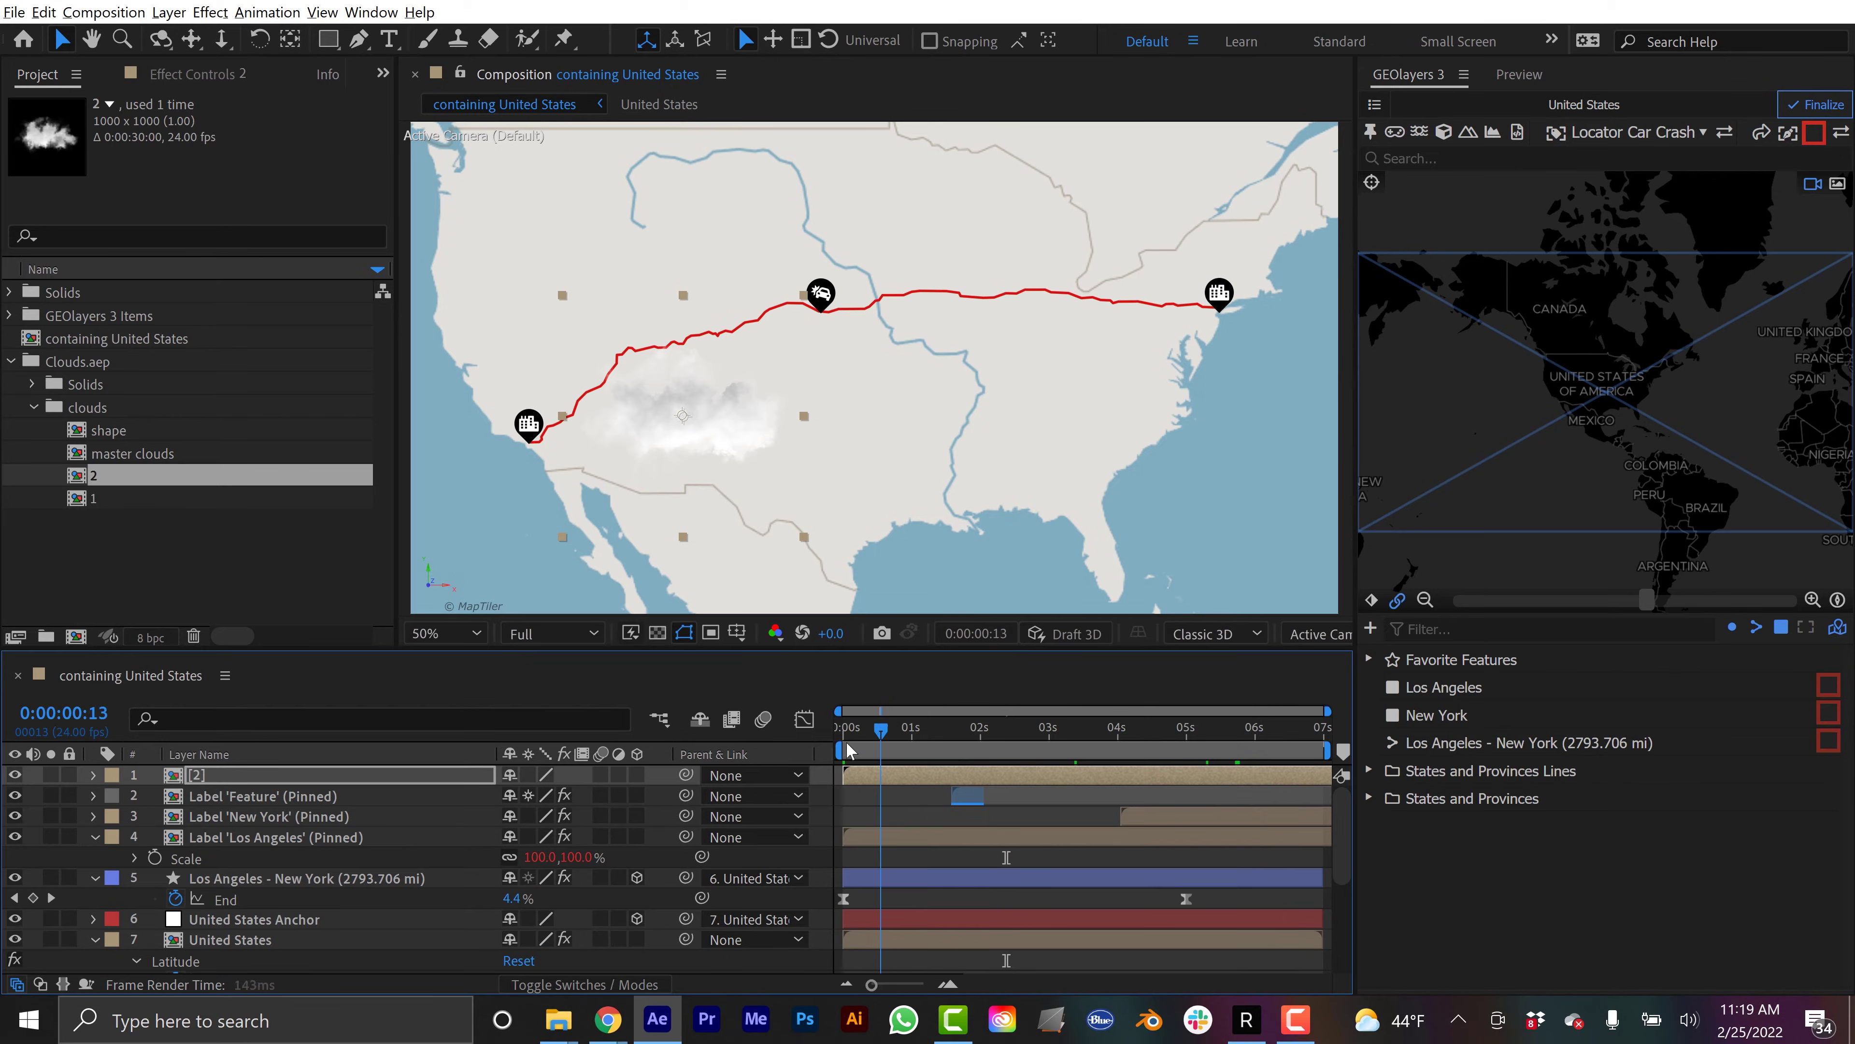
pyautogui.press('Home')
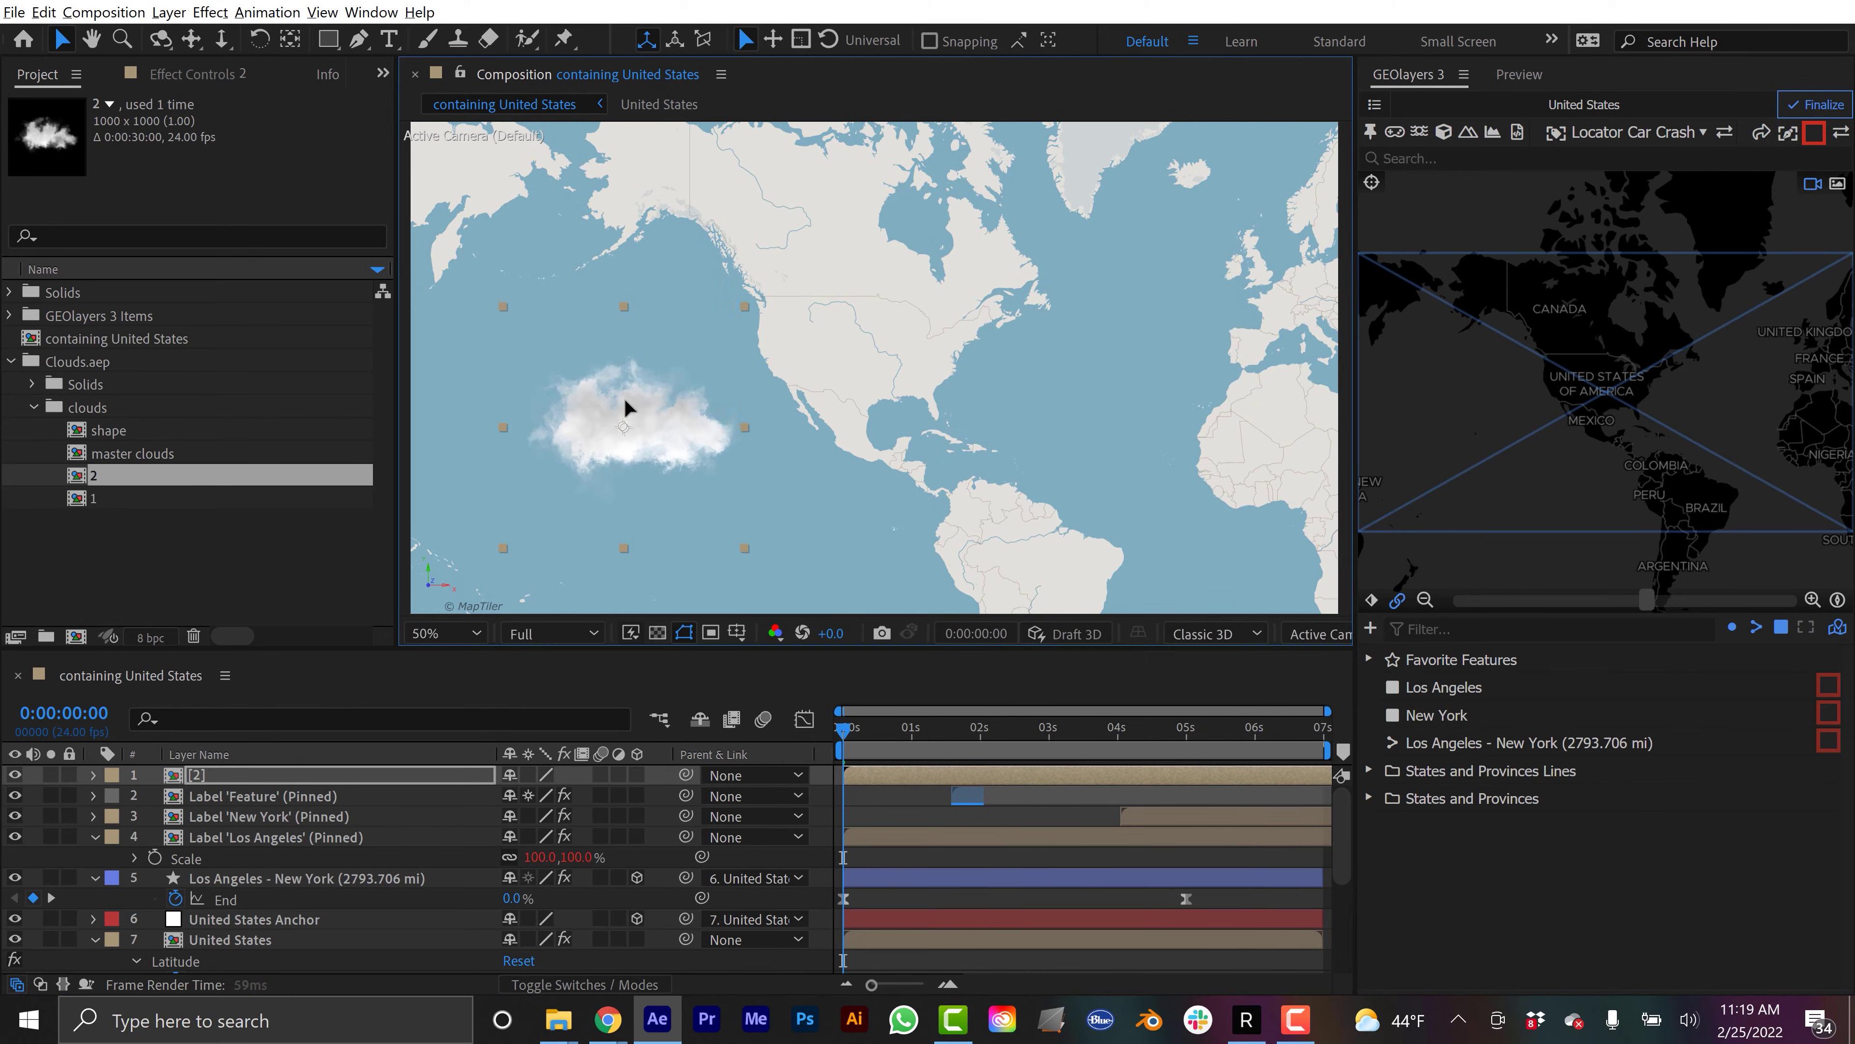
pyautogui.moveTo(745, 306); pyautogui.dragTo(792, 278)
pyautogui.moveTo(691, 442); pyautogui.dragTo(673, 440)
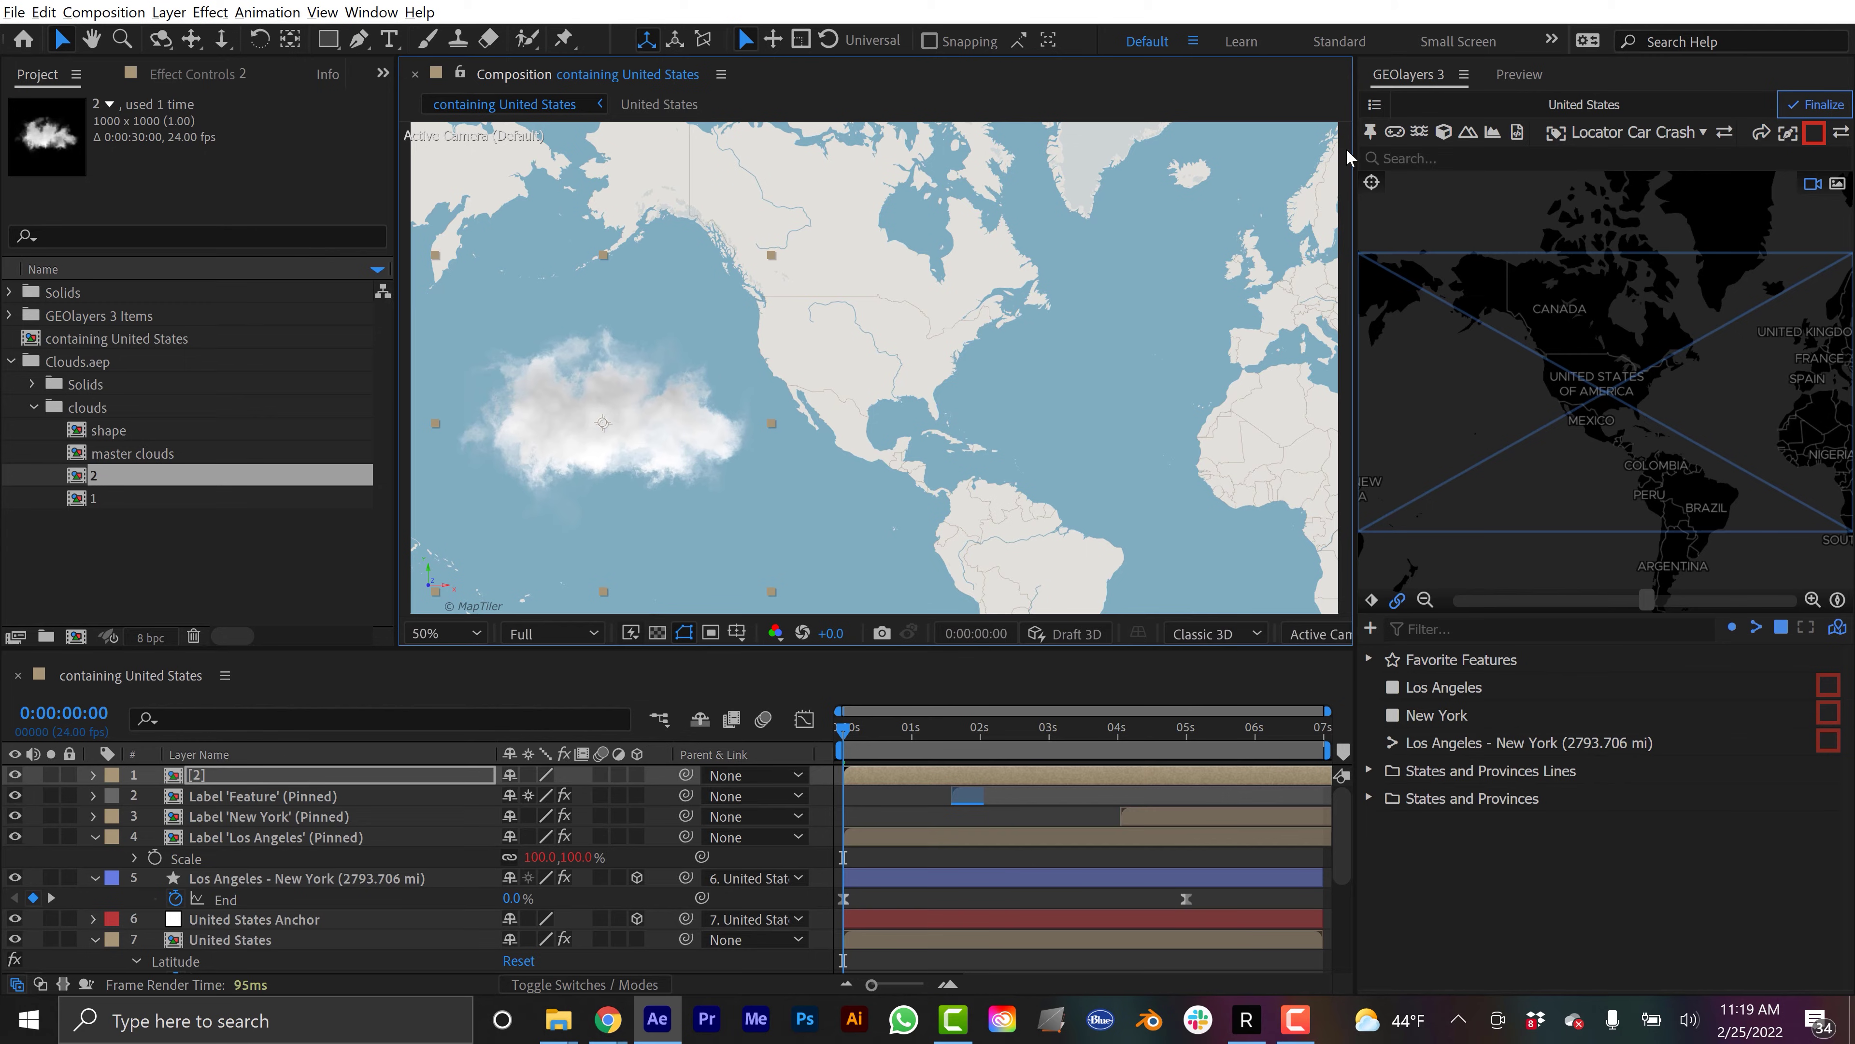
# Pin the cloud layer to the map at 24.6°, -162.3° and enable Scale with Map
pyautogui.click(1371, 133)
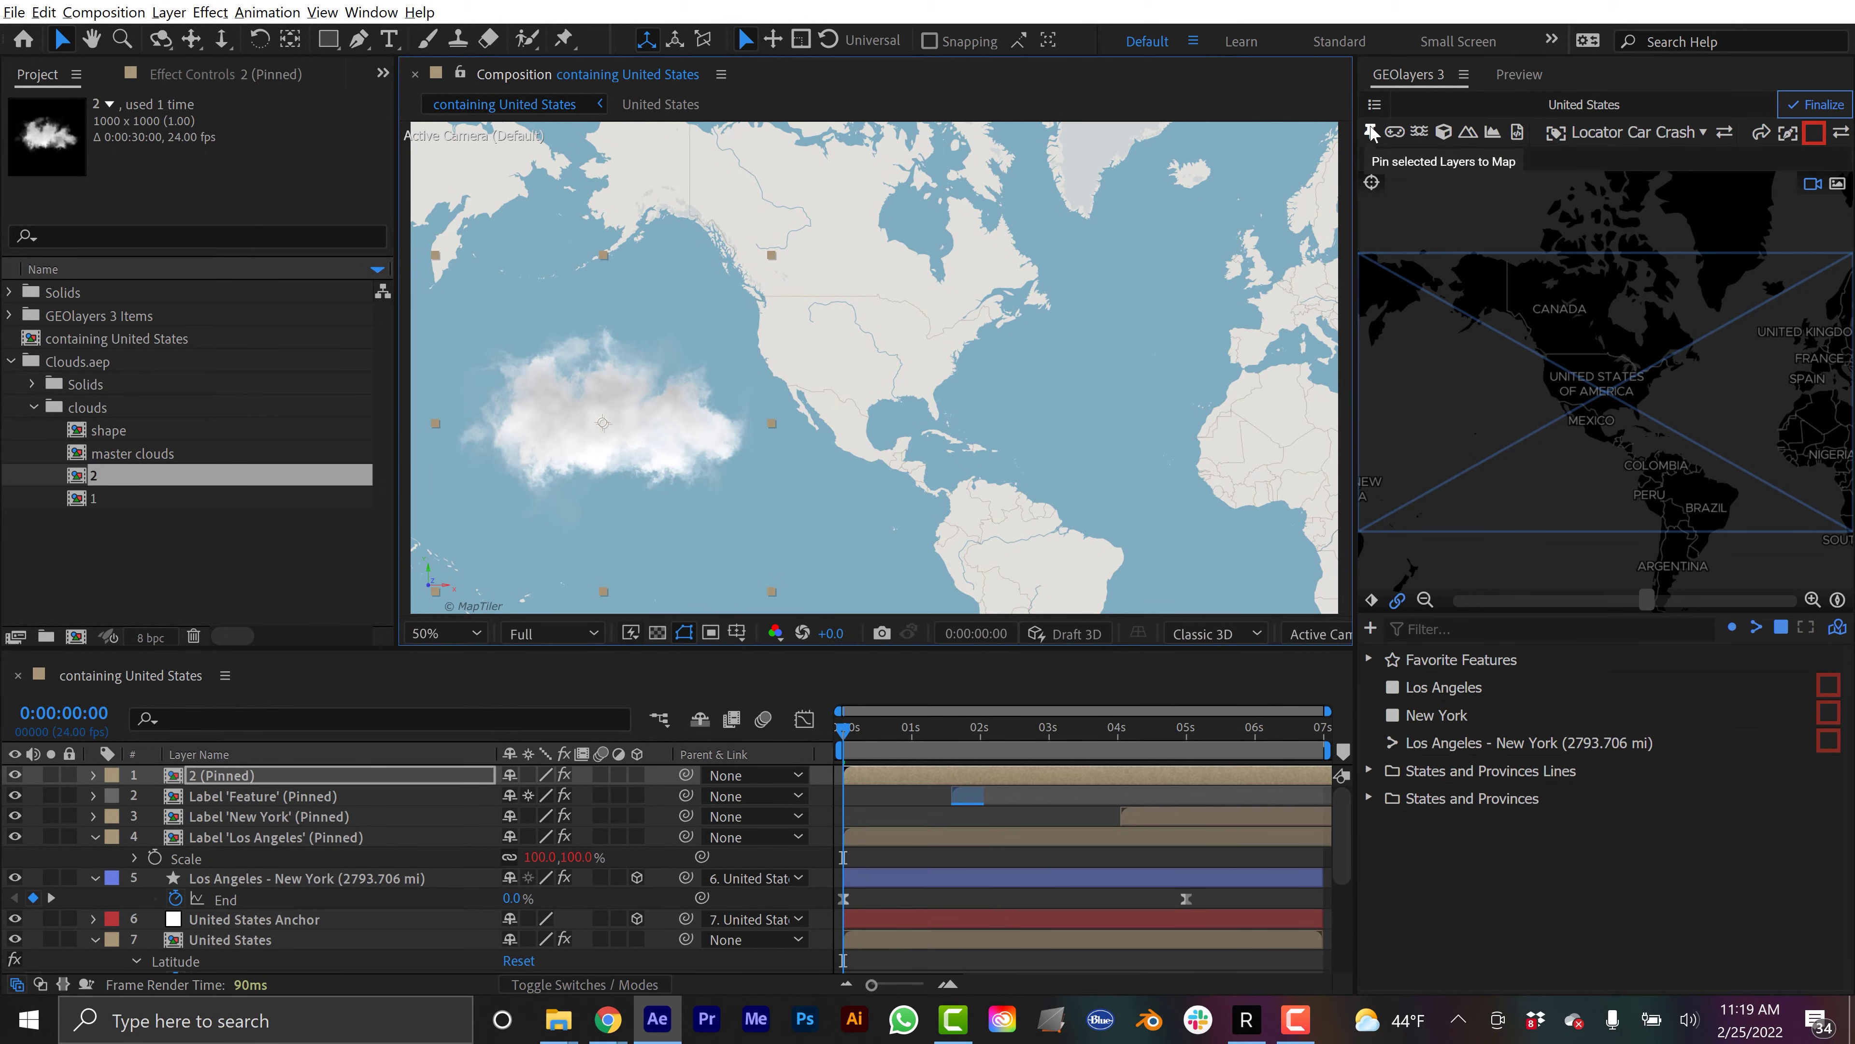
pyautogui.moveTo(864, 731)
pyautogui.mouseDown()
pyautogui.moveTo(1093, 720)
pyautogui.moveTo(843, 731)
pyautogui.mouseUp()
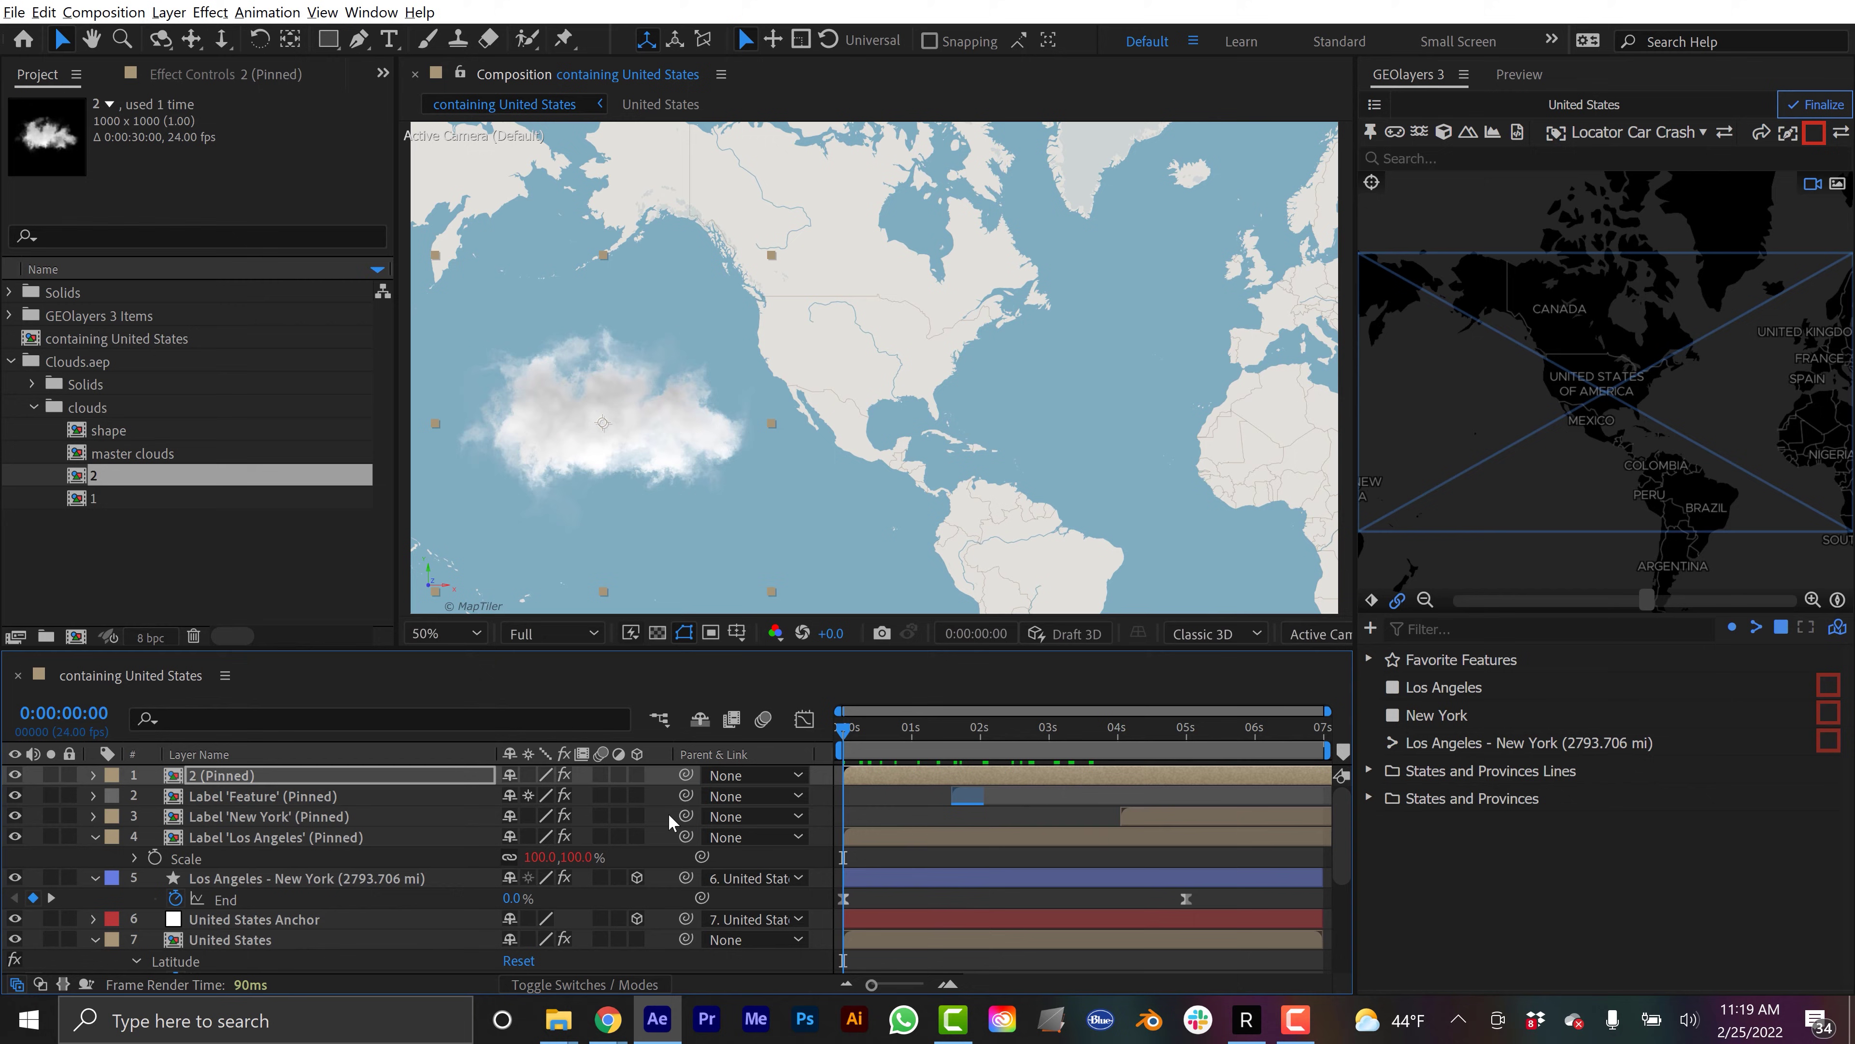
pyautogui.click(189, 74)
pyautogui.click(225, 406)
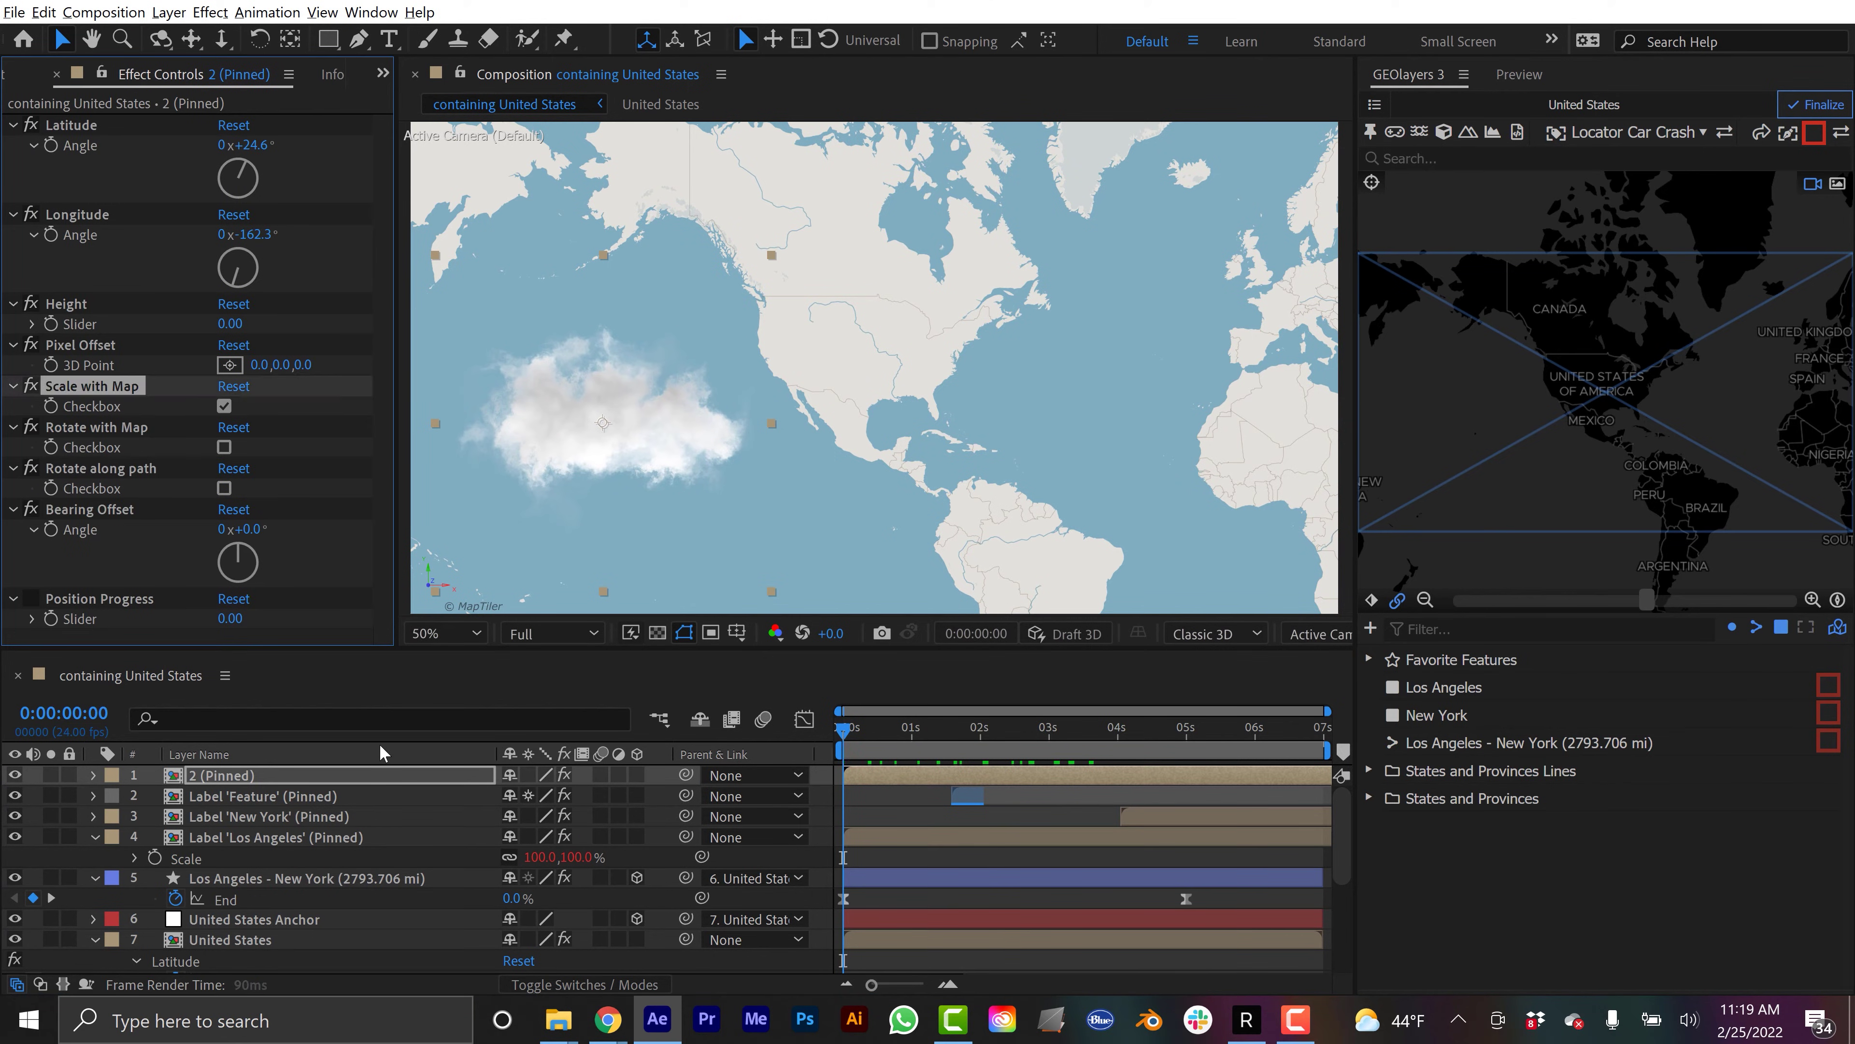
pyautogui.moveTo(859, 733); pyautogui.dragTo(1093, 737)
pyautogui.press('Home')
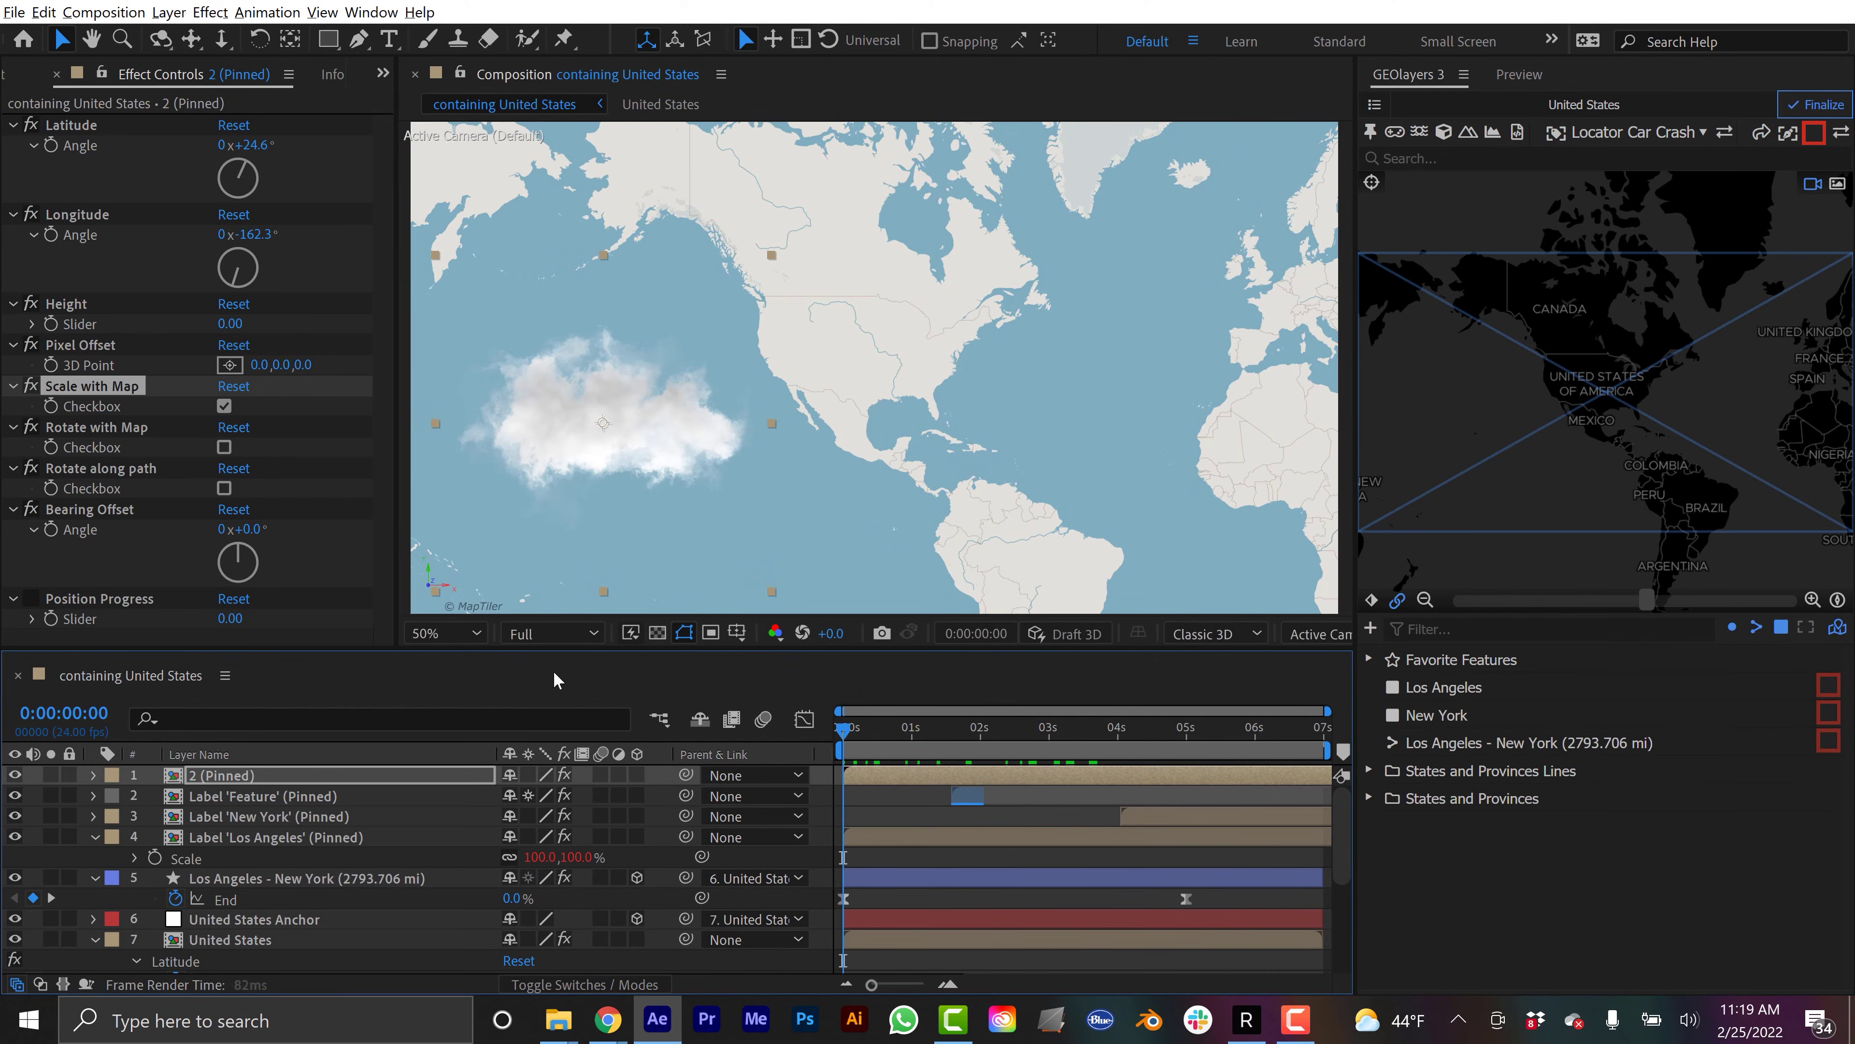
pyautogui.click(24, 80)
# Add cloud comp 1 over the North Atlantic, enlarge it, and make it scale with the map
pyautogui.click(93, 497)
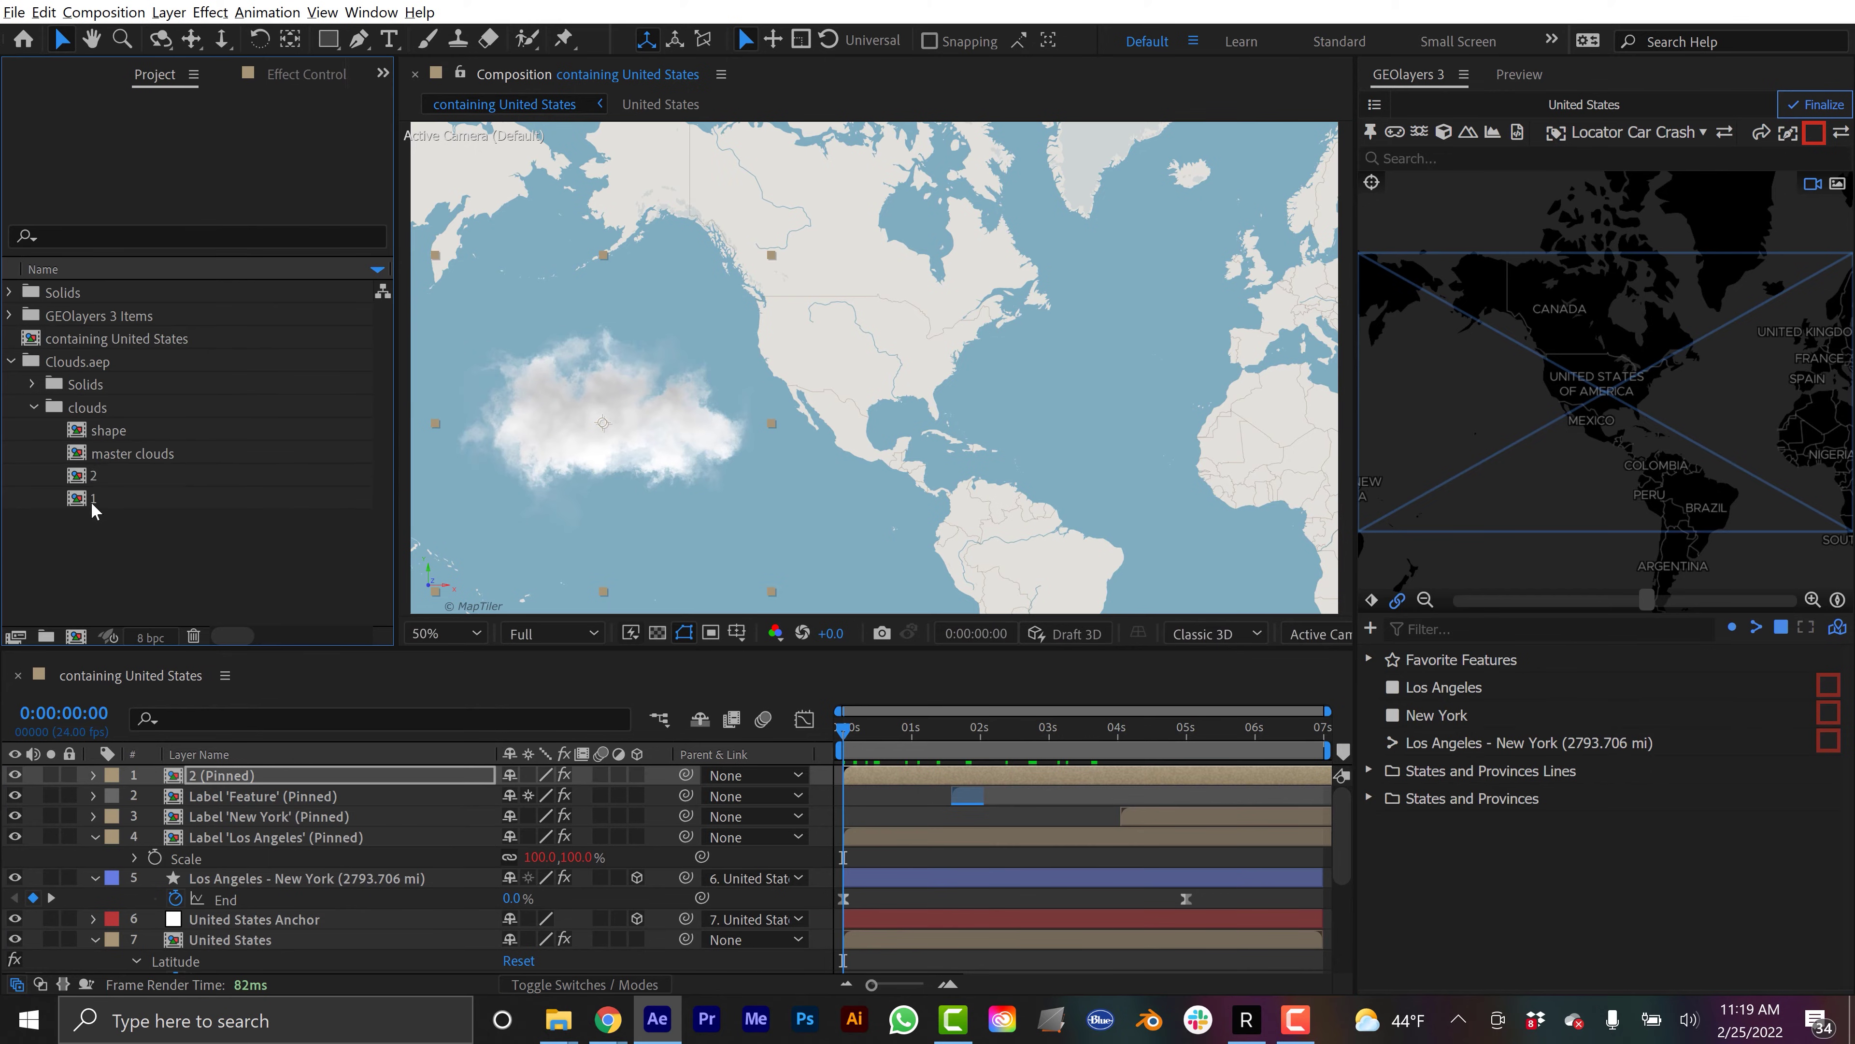
pyautogui.moveTo(93, 498); pyautogui.dragTo(1180, 235)
pyautogui.moveTo(1293, 376); pyautogui.dragTo(1396, 383)
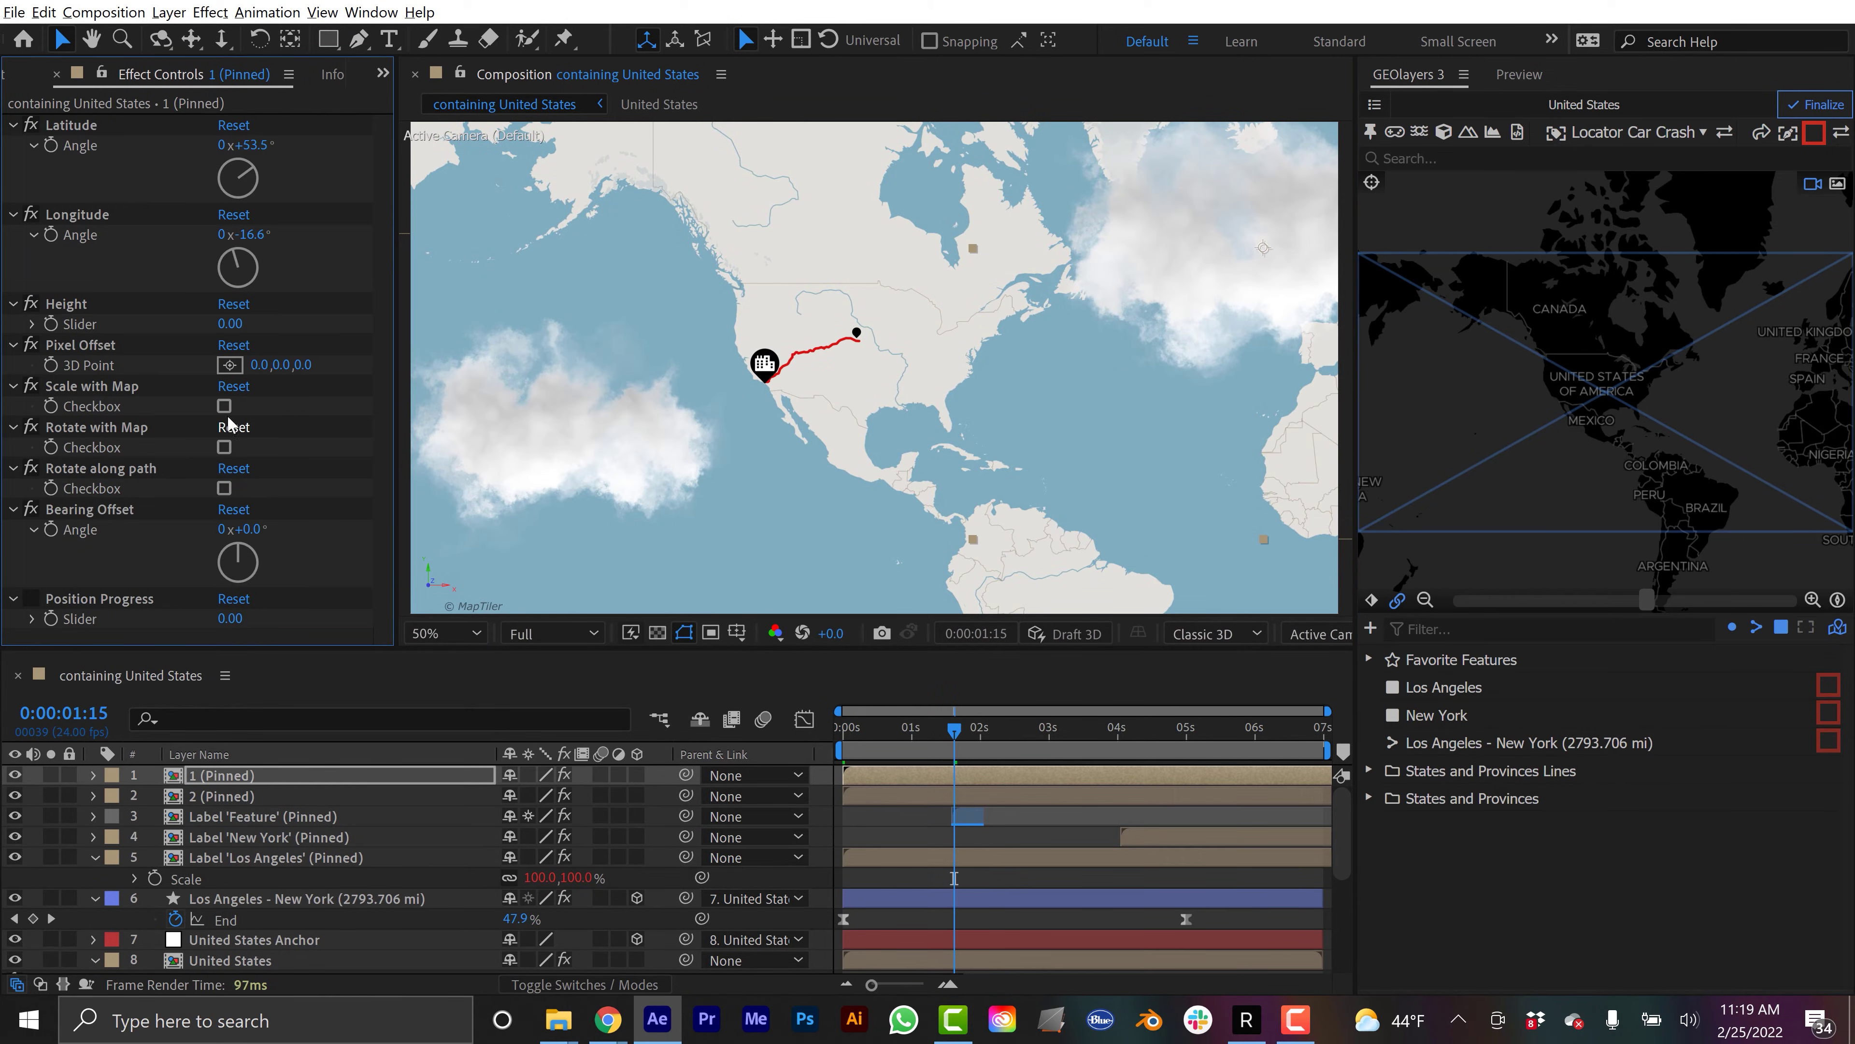
pyautogui.click(225, 406)
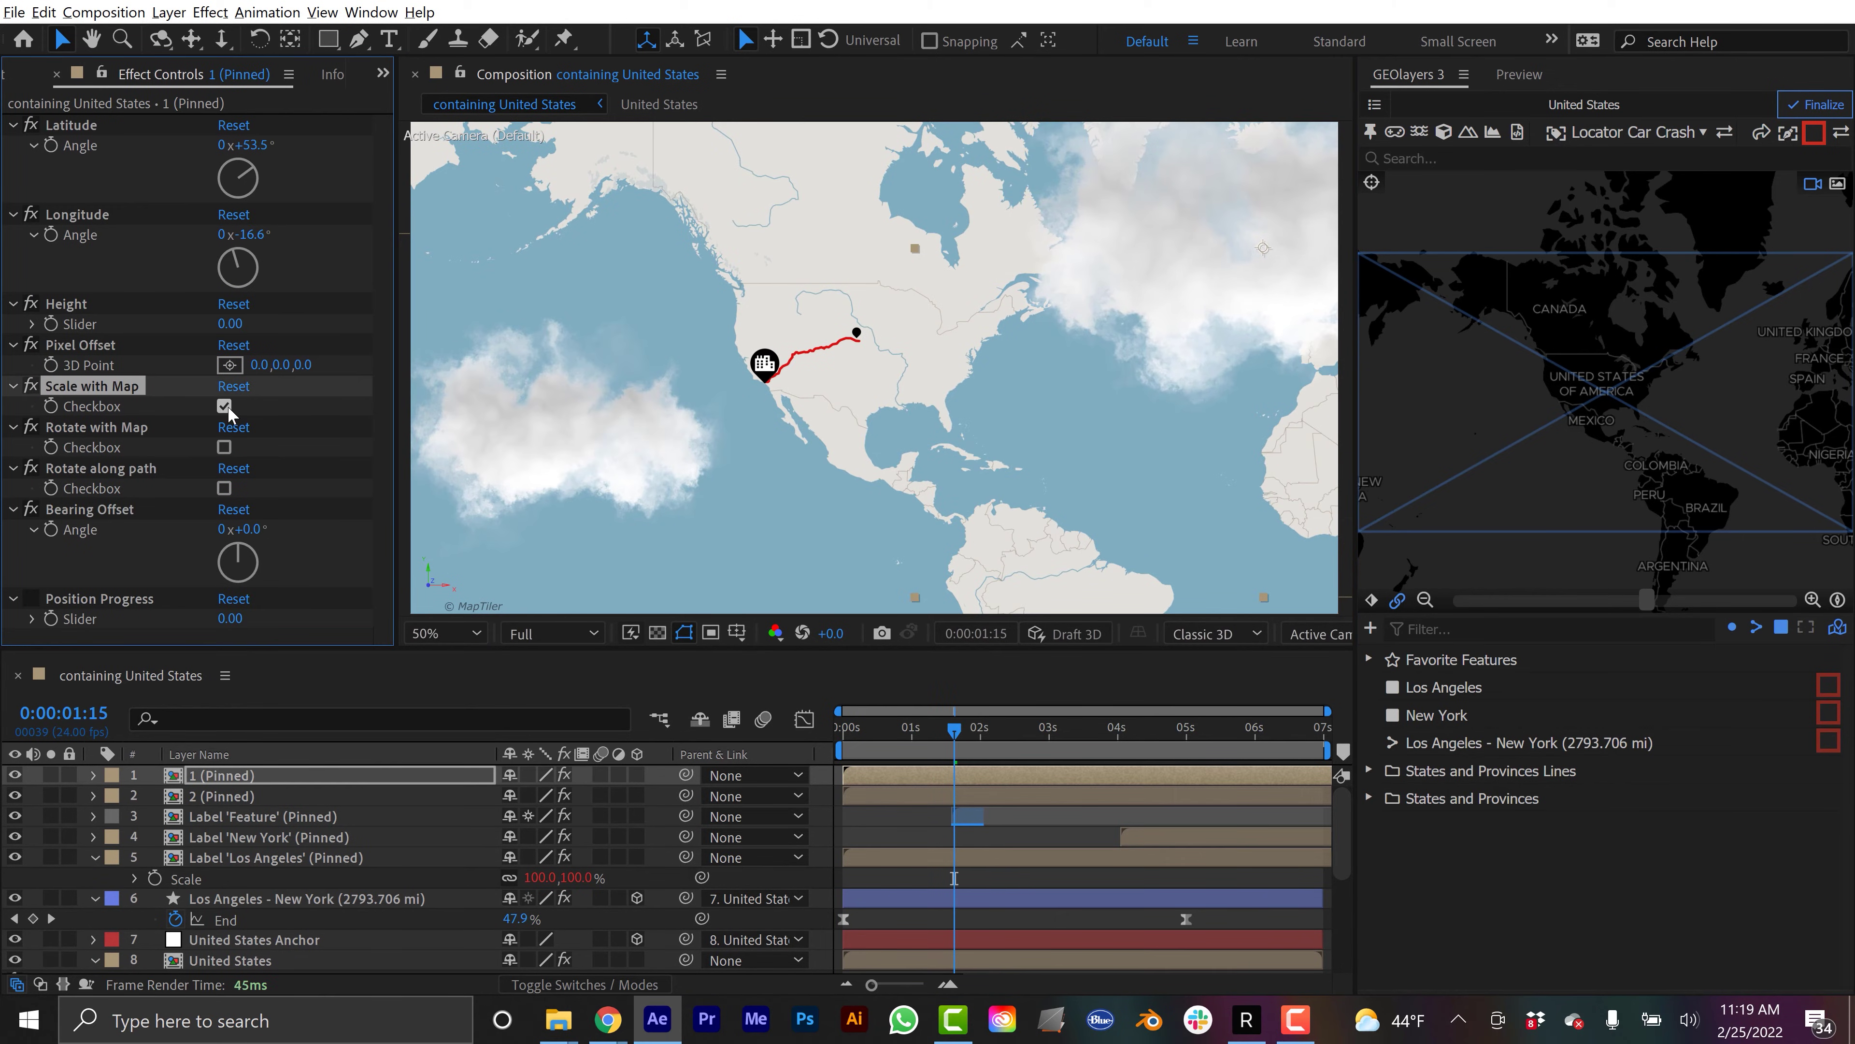
pyautogui.moveTo(952, 731); pyautogui.dragTo(807, 722)
# Preview both clouds, selecting the 1 (Pinned) cloud layer between previews
pyautogui.press('space')
pyautogui.click(1144, 274)
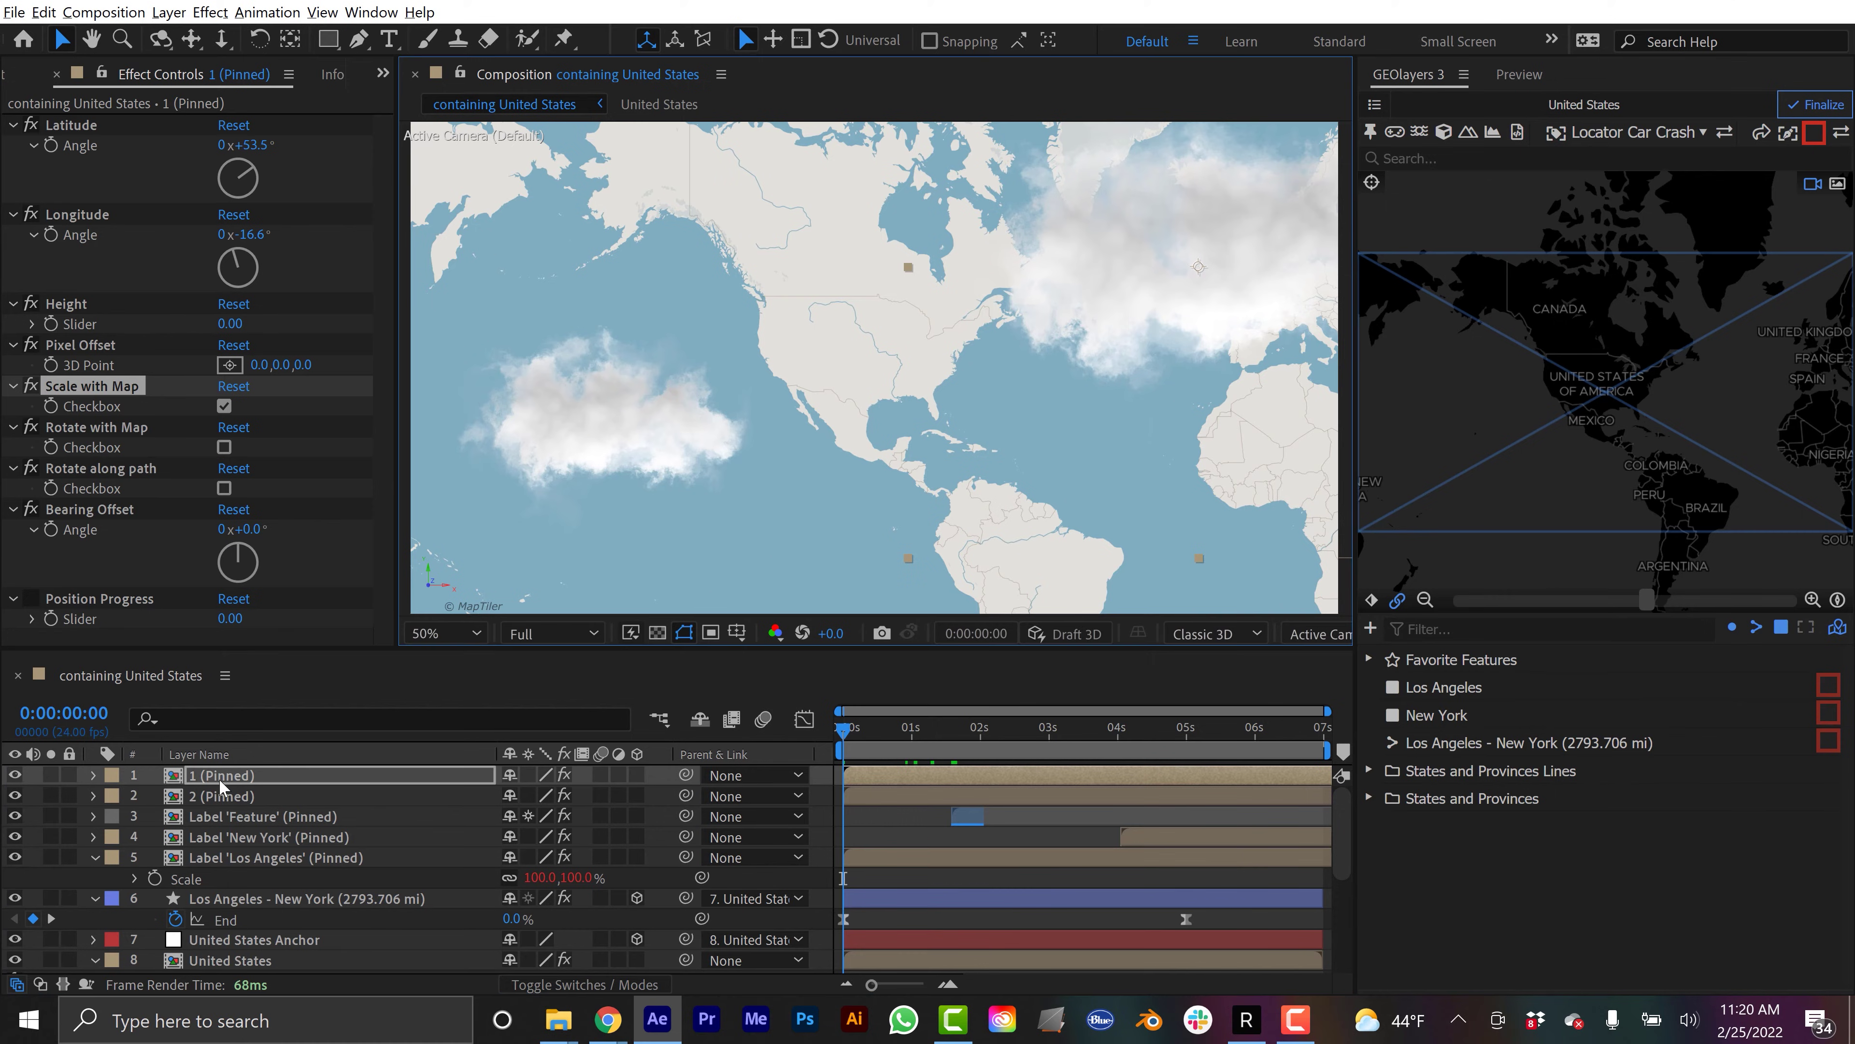
pyautogui.click(246, 777)
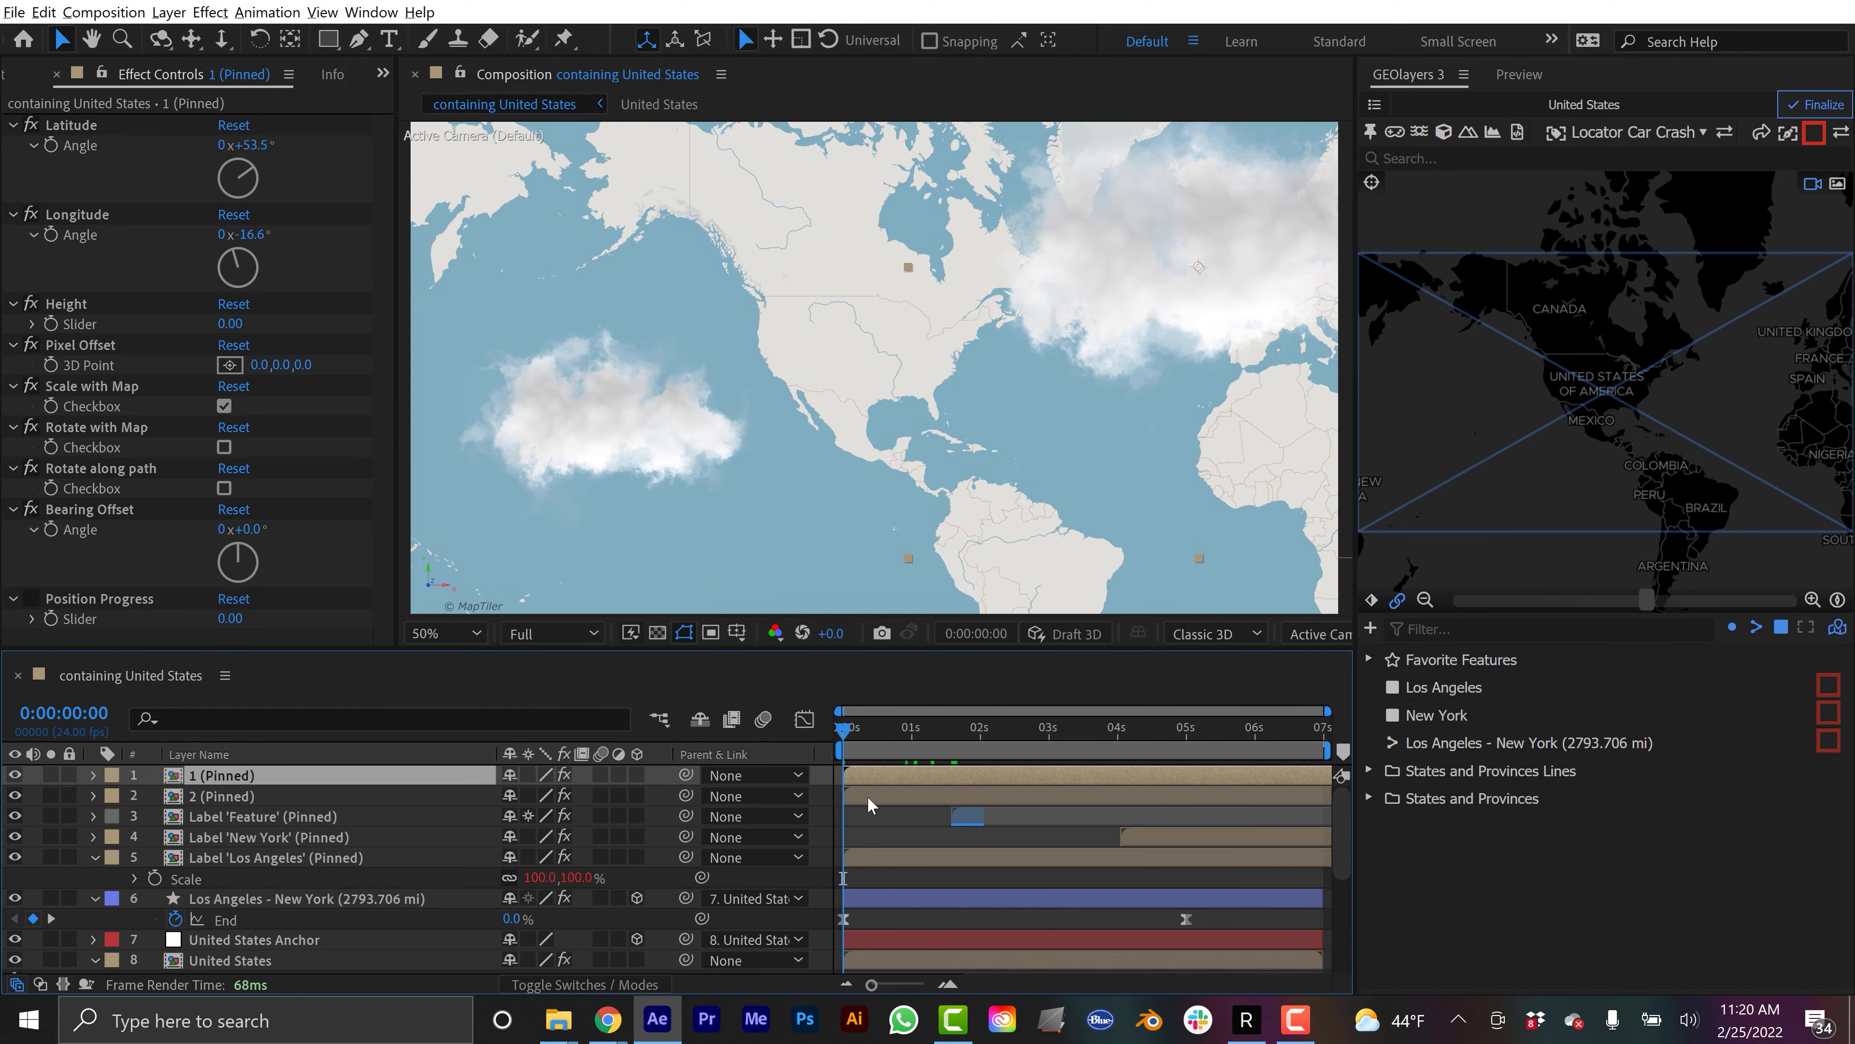
pyautogui.press('space')
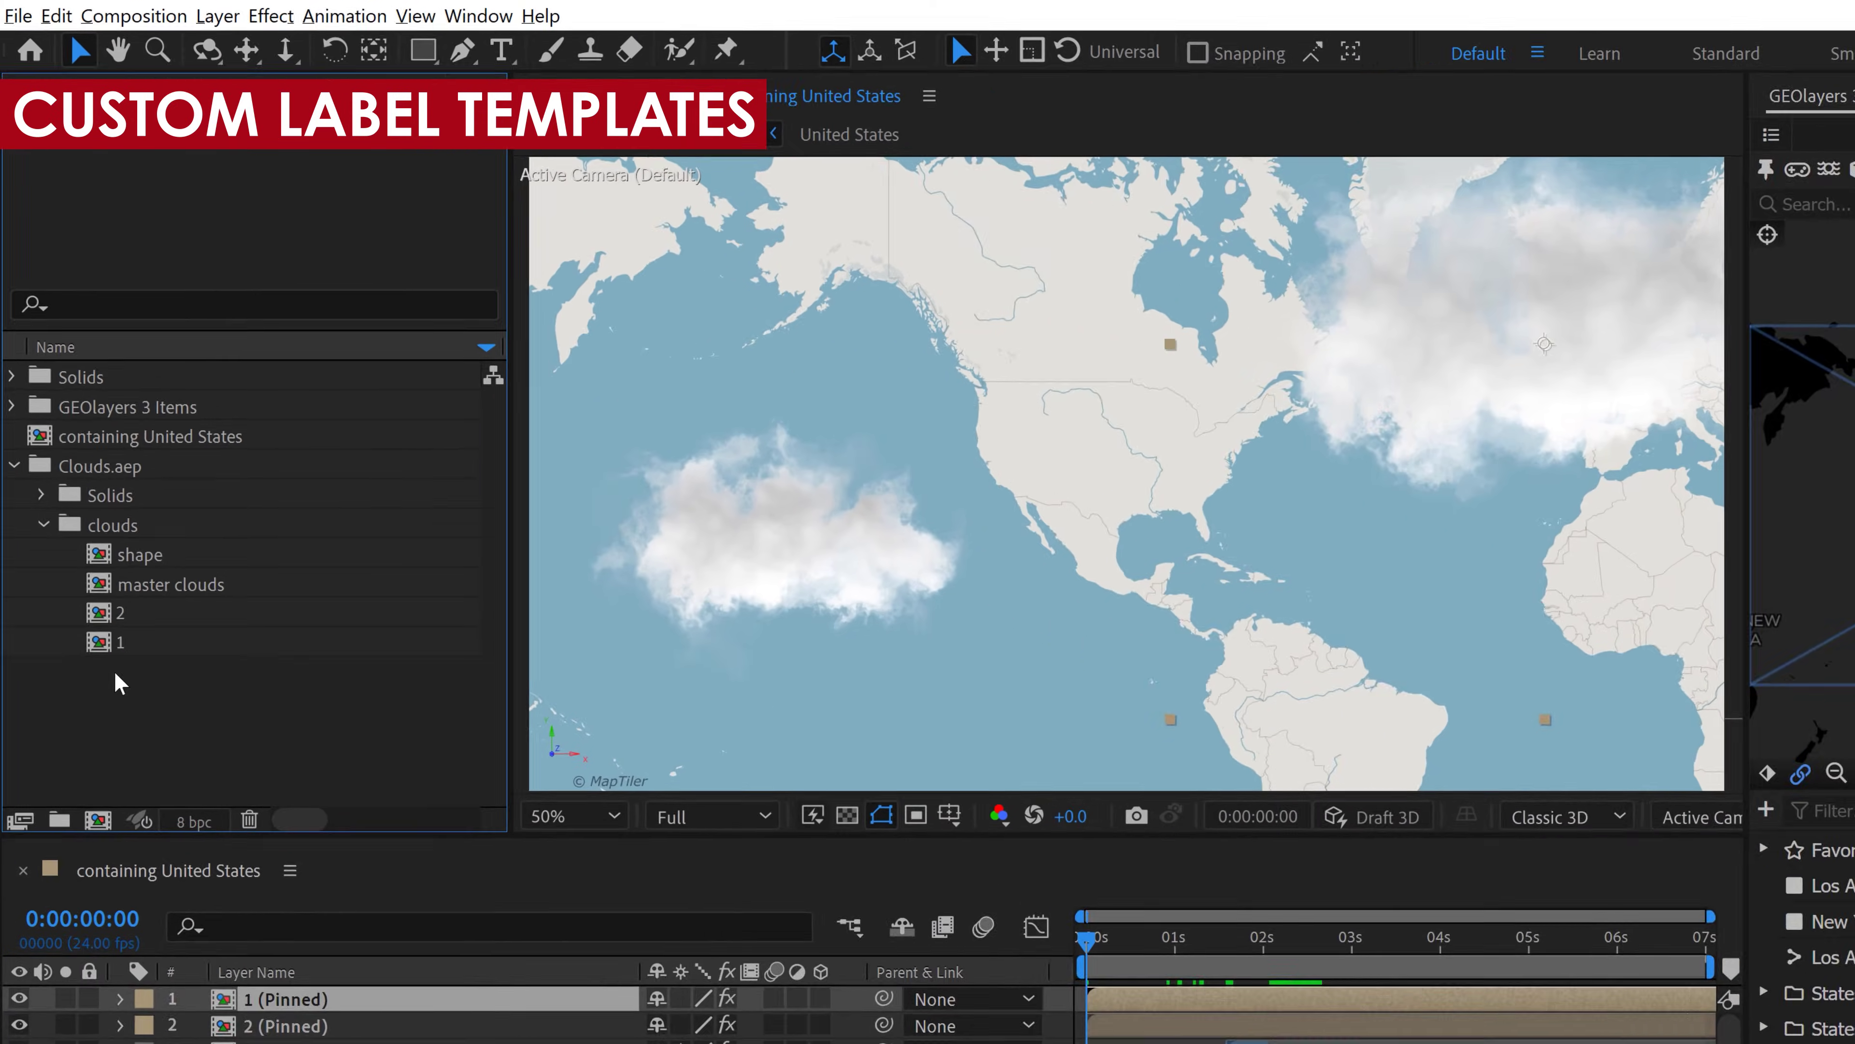
# Duplicate cloud composition 2 and name the copy CLOUD
pyautogui.click(91, 475)
pyautogui.hotkey('ctrl', 'd')
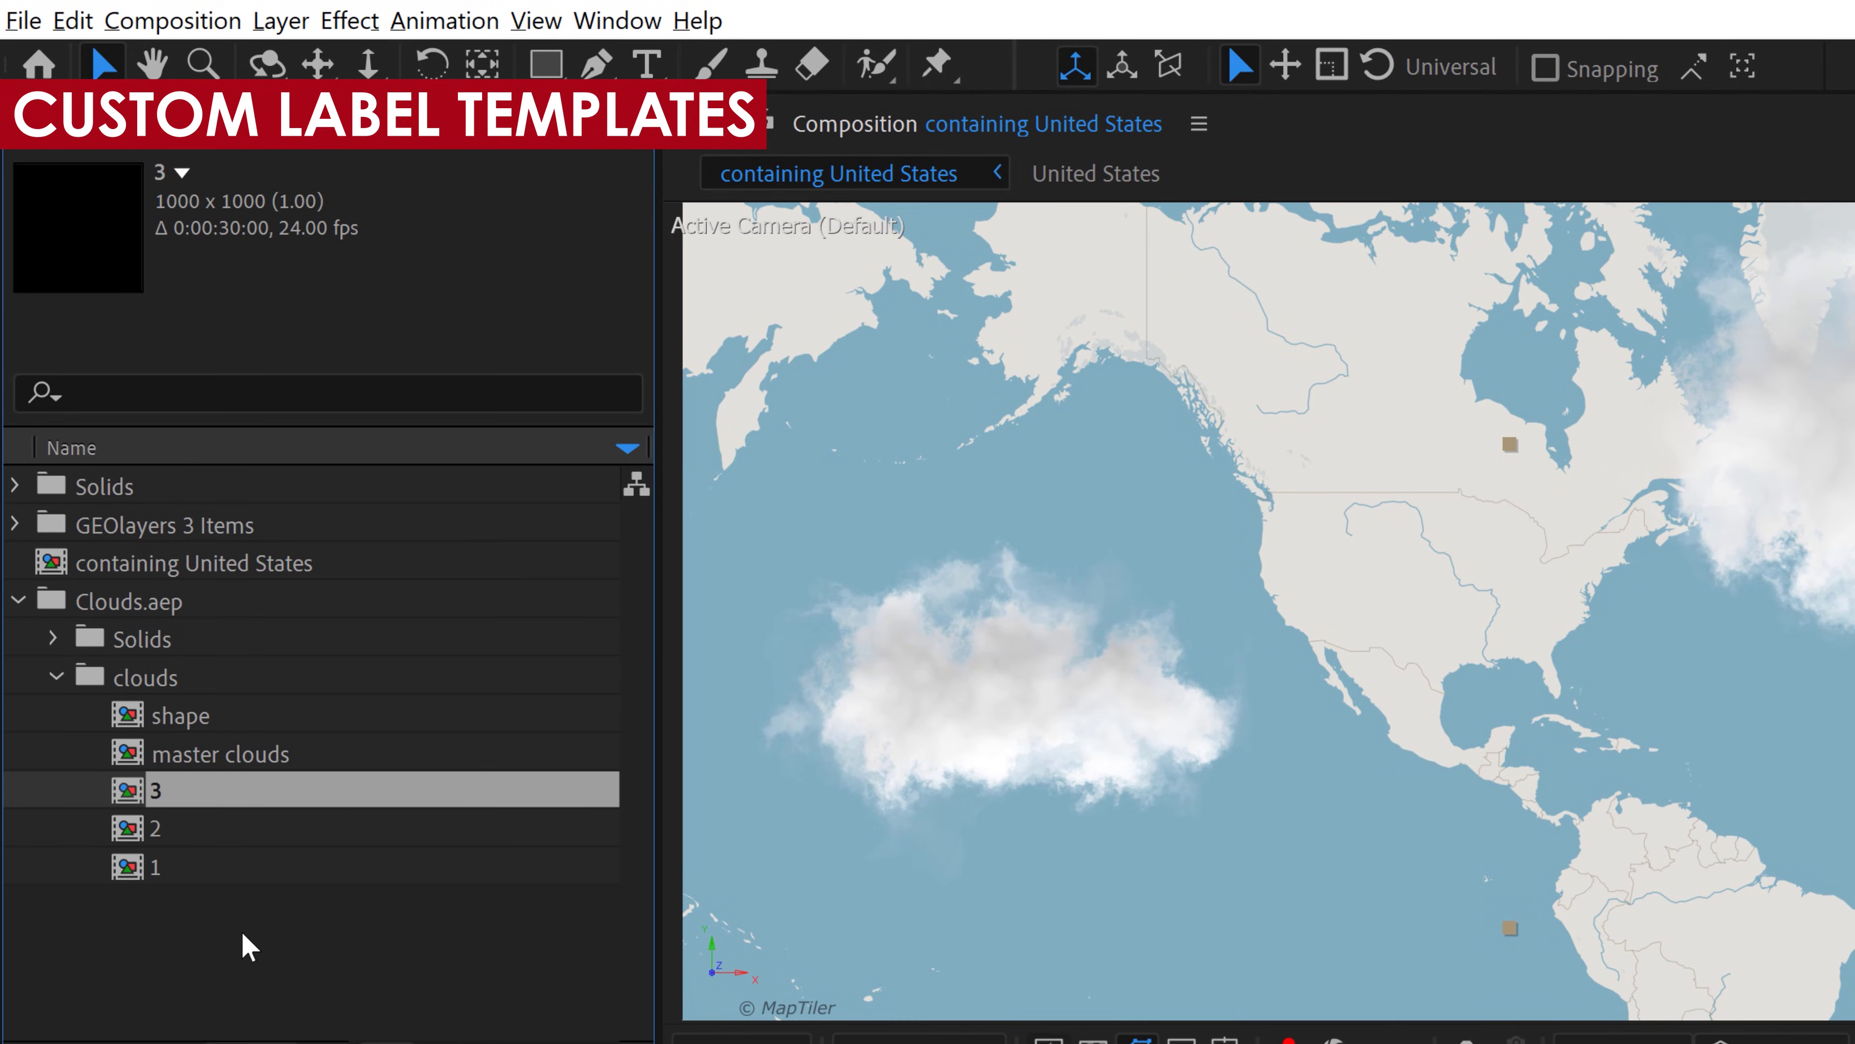
pyautogui.press('Return')
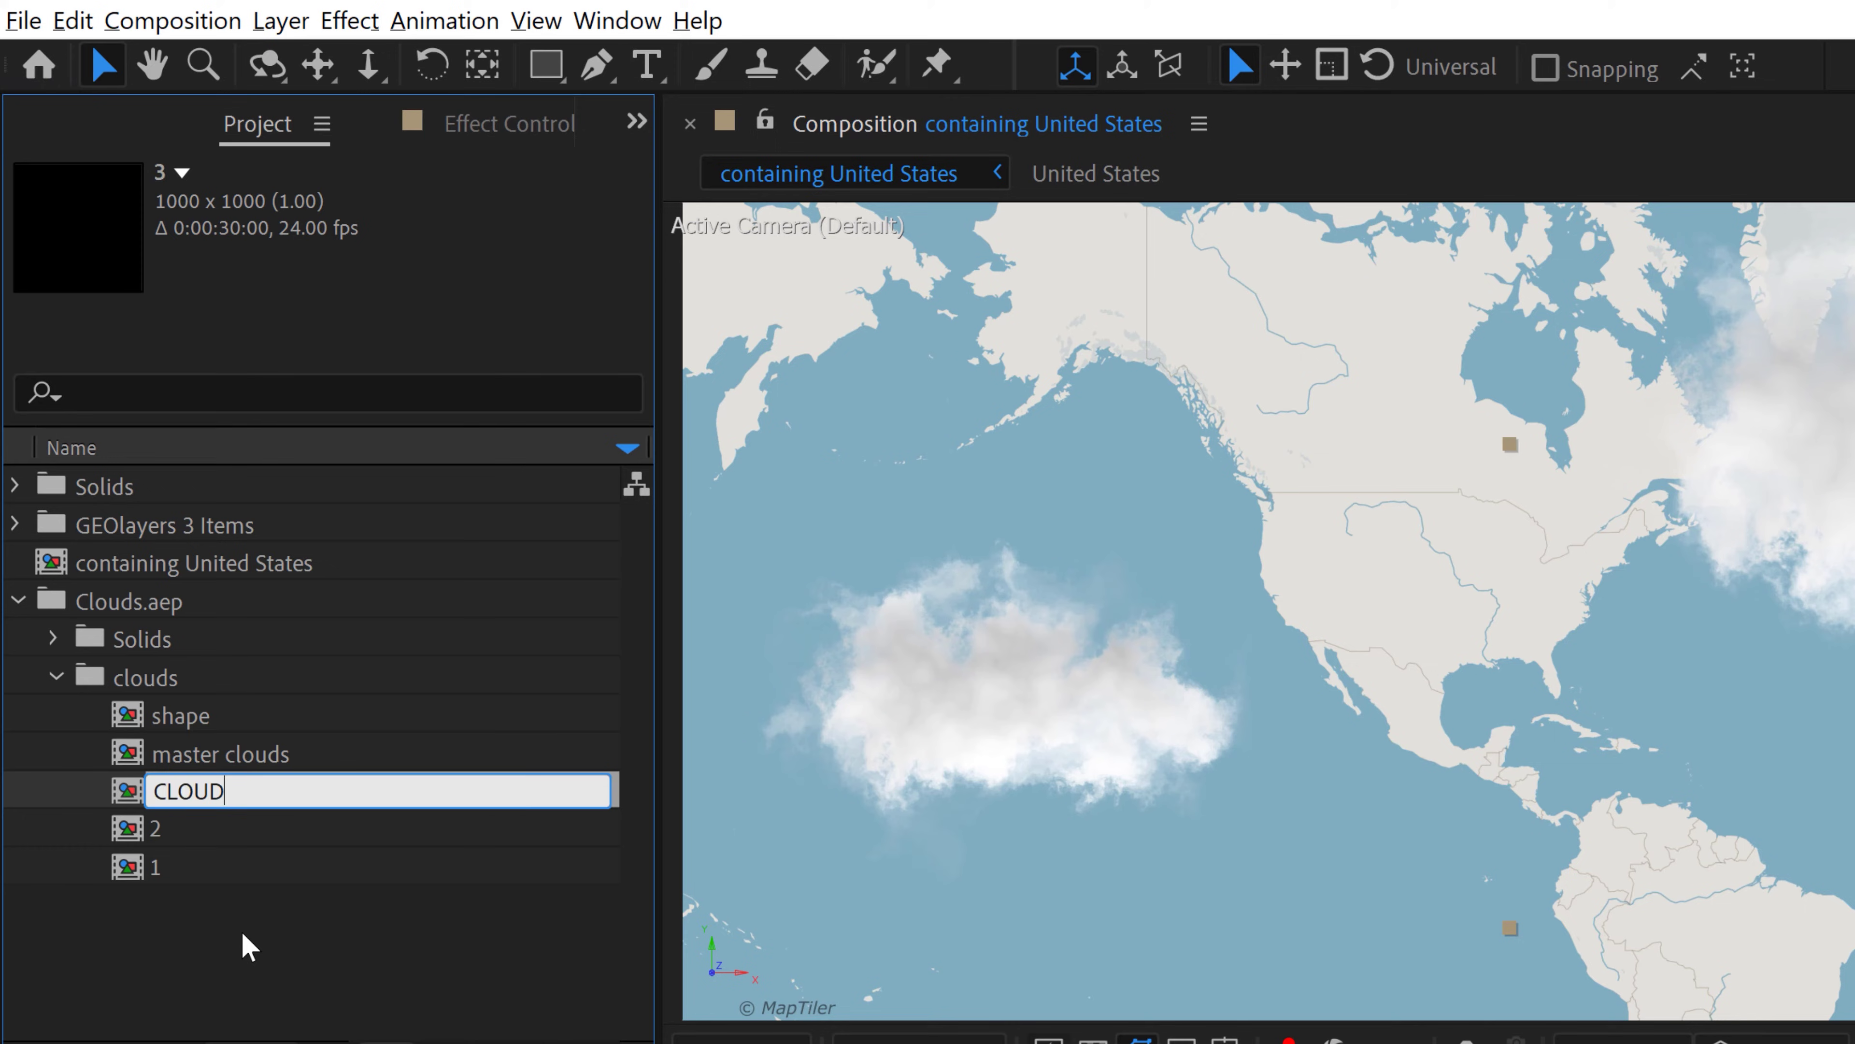
pyautogui.press('Return')
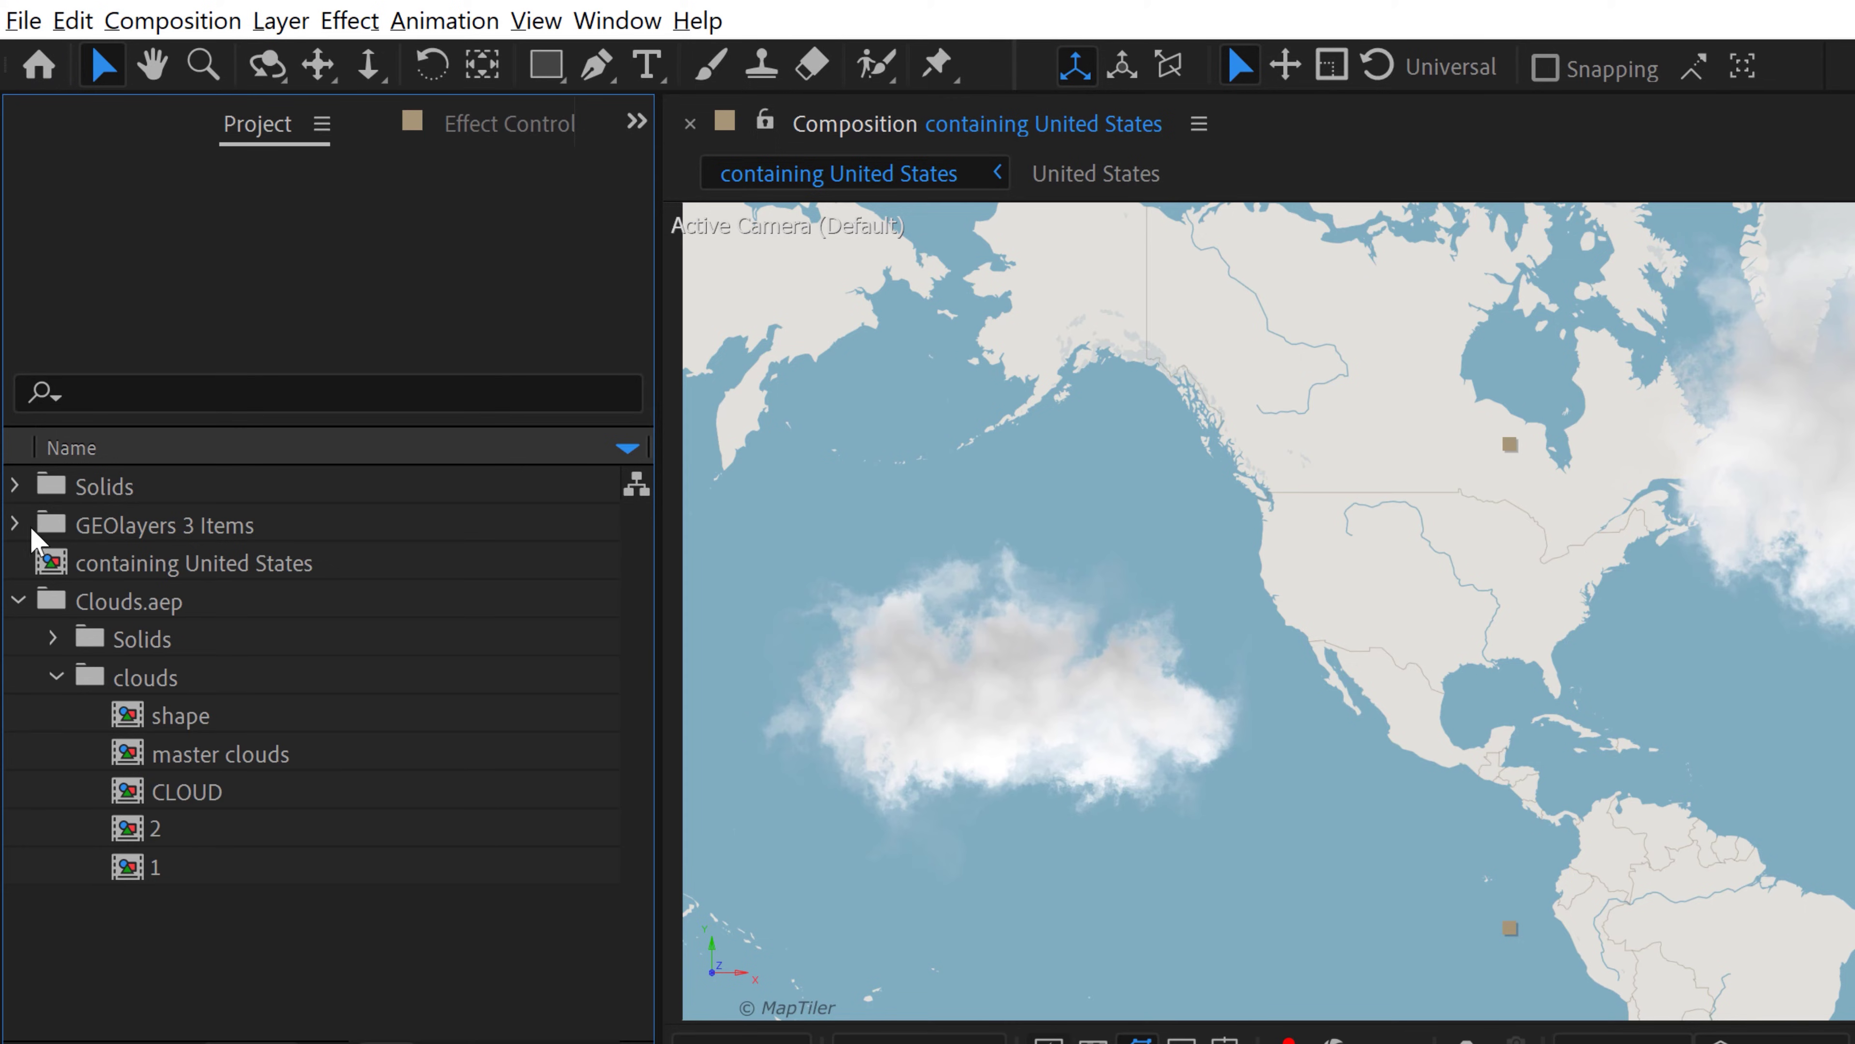
# Move the CLOUD comp into the GEOlayers 3 Items Label Templates folder
pyautogui.click(14, 524)
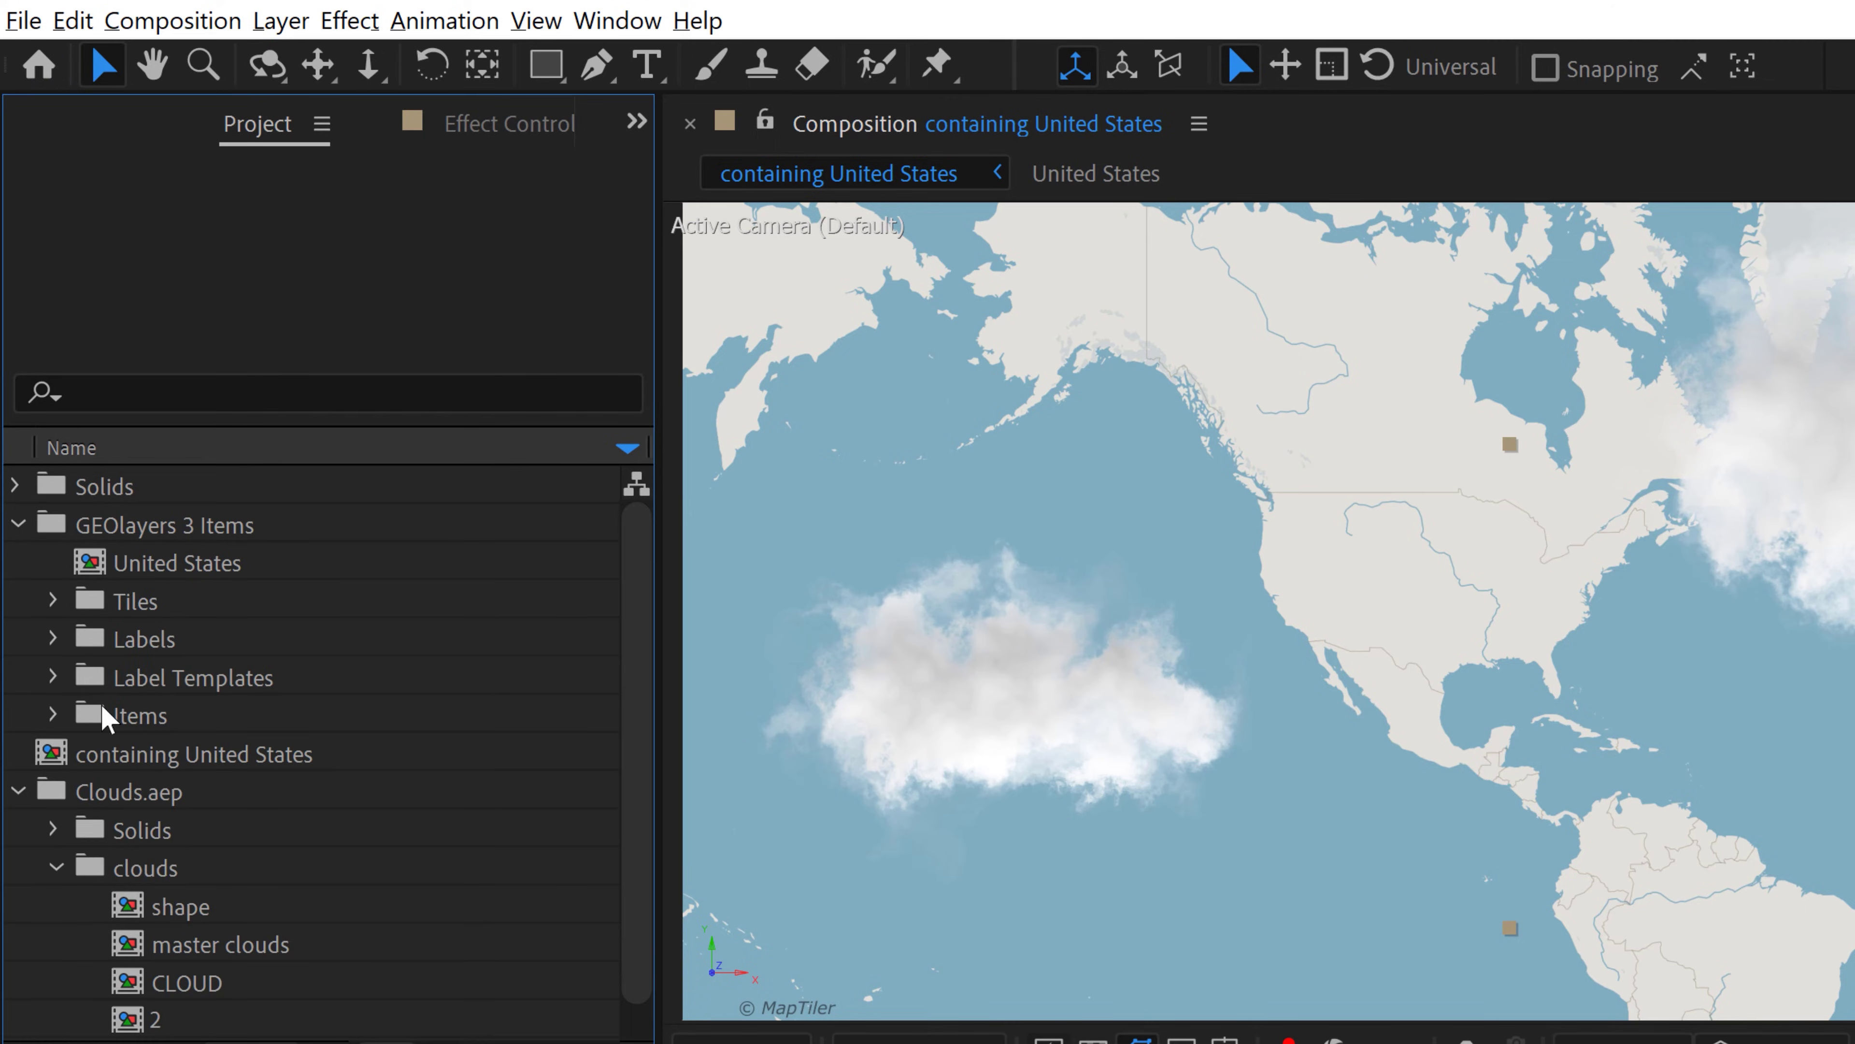
pyautogui.click(138, 673)
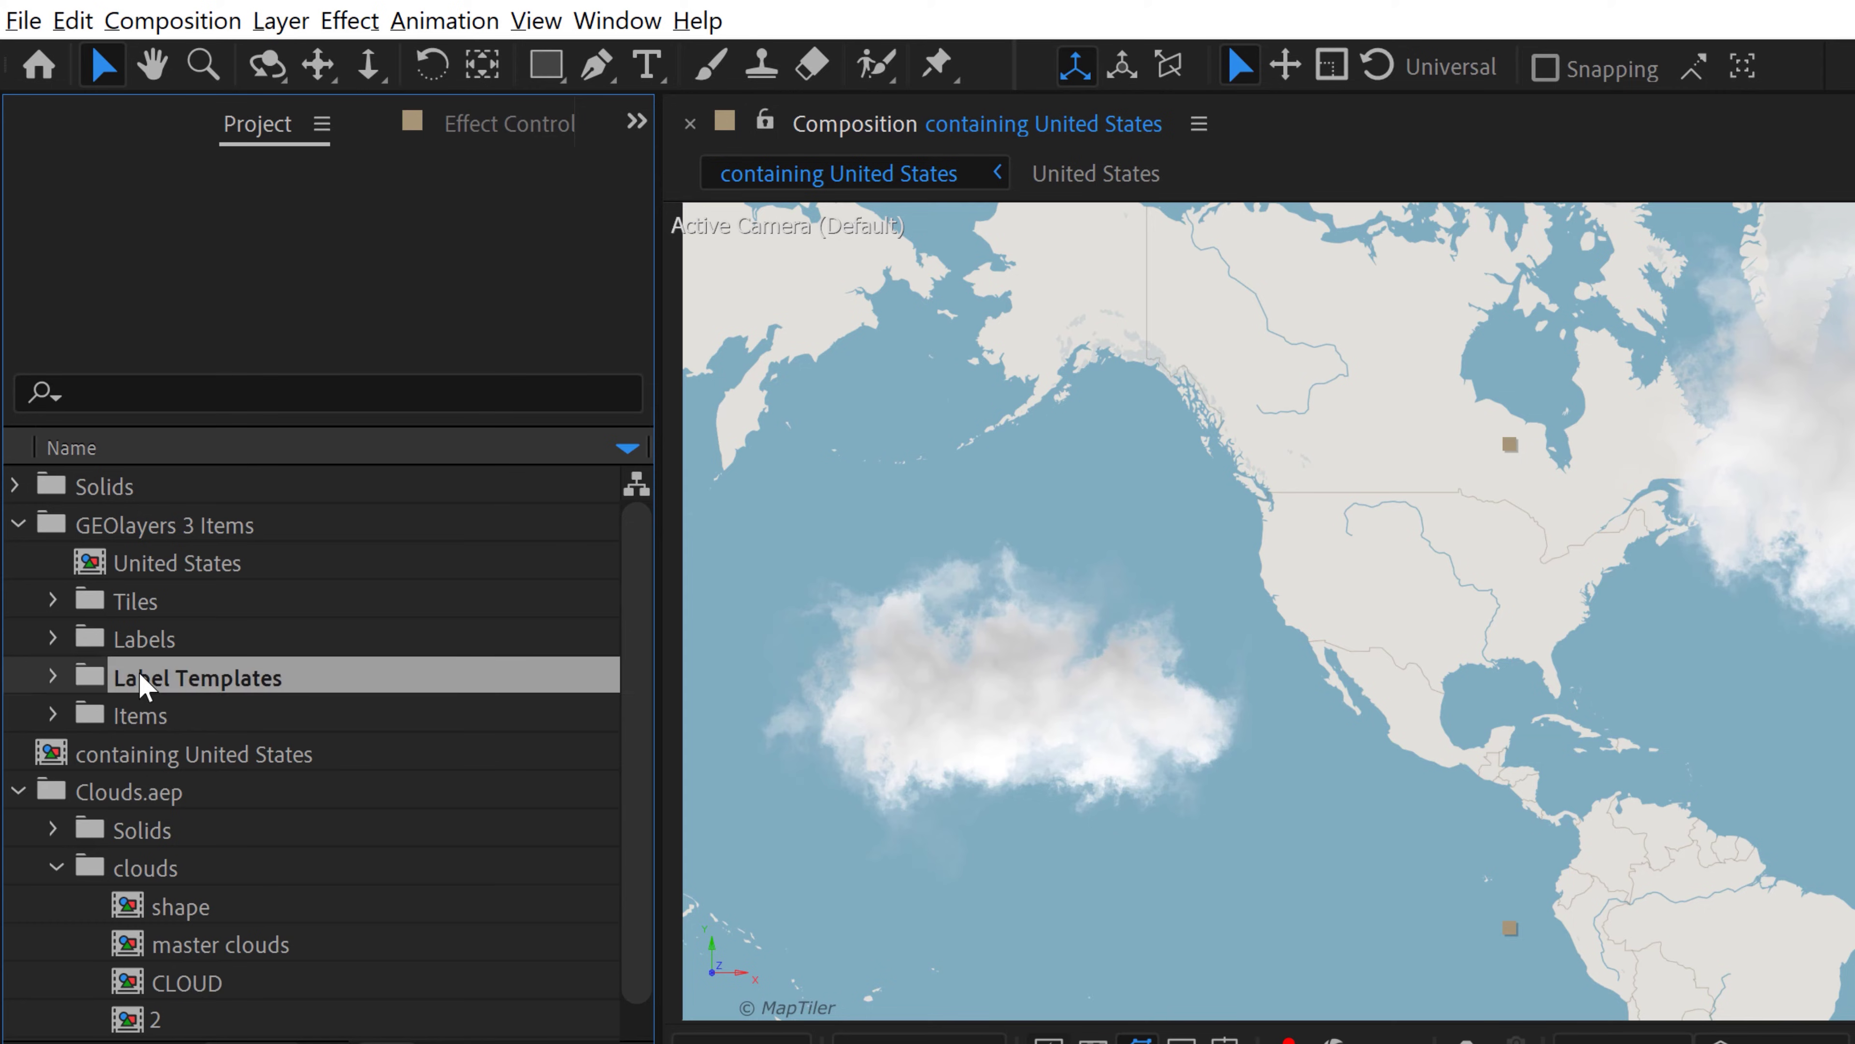
pyautogui.click(51, 680)
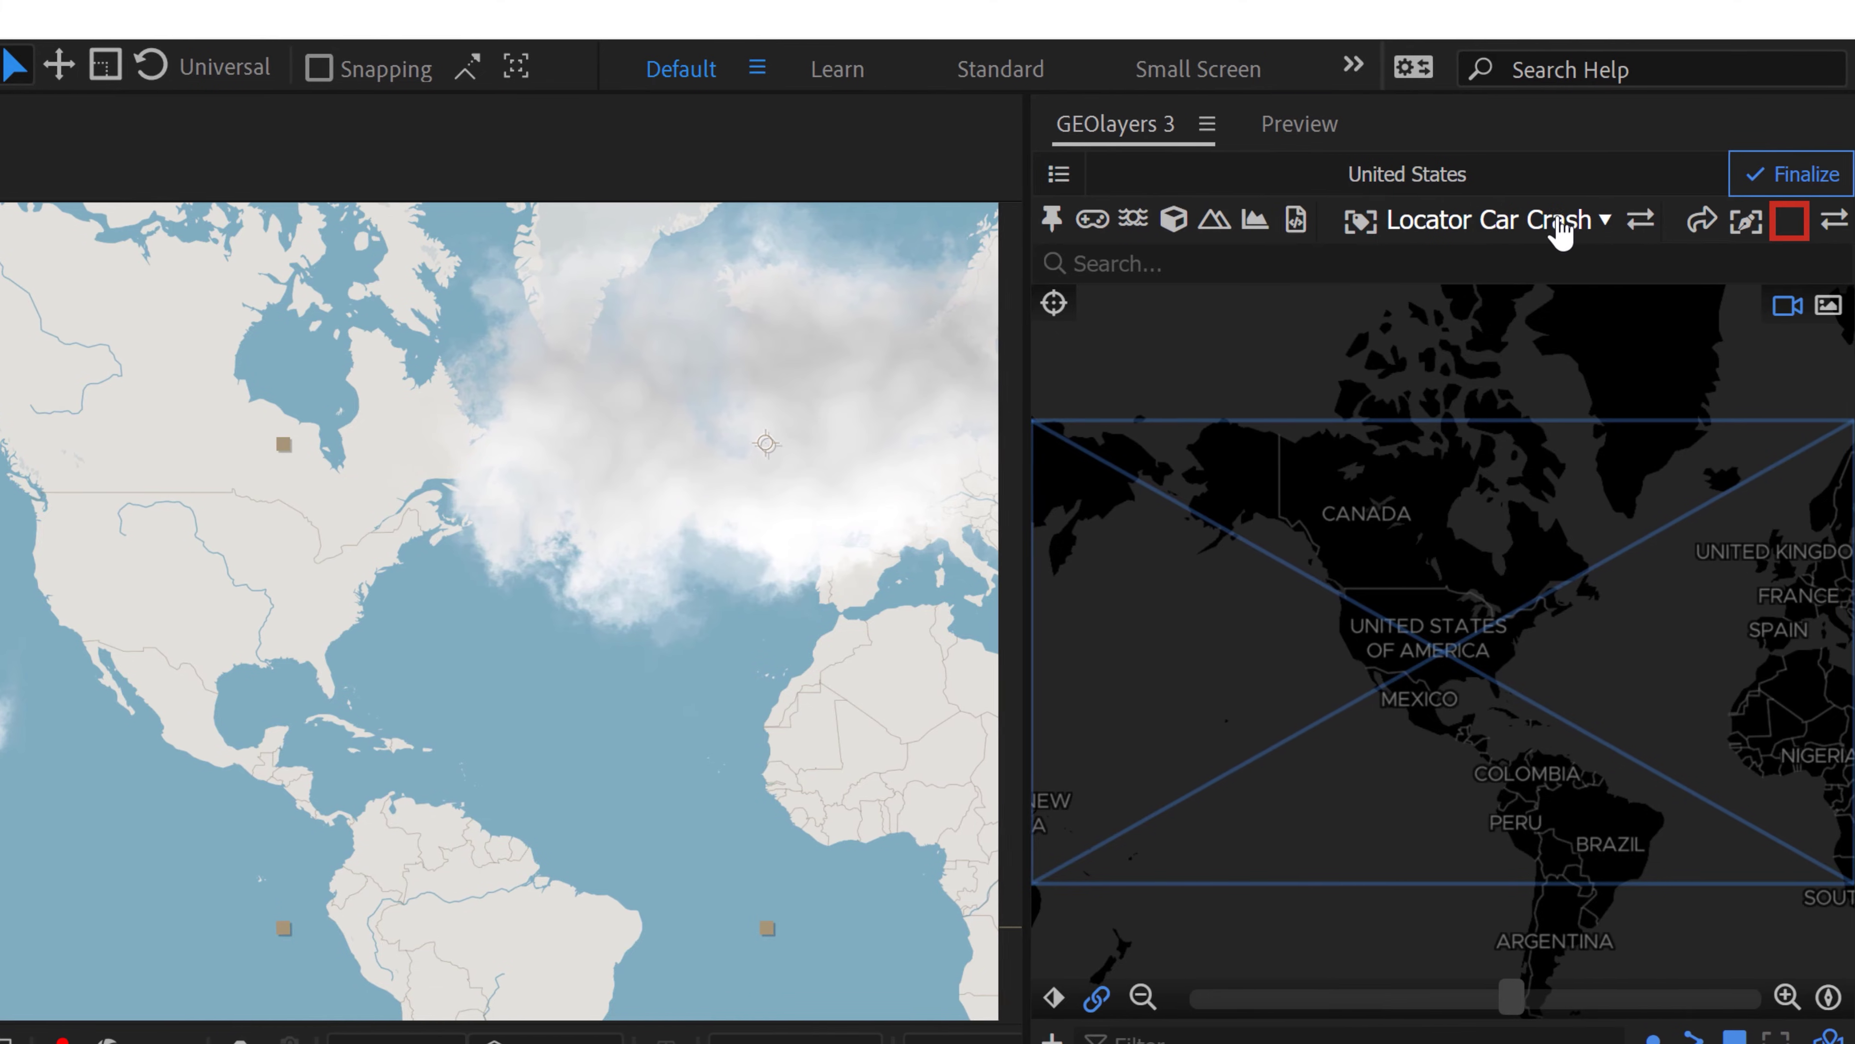
pyautogui.click(1560, 222)
pyautogui.click(1523, 227)
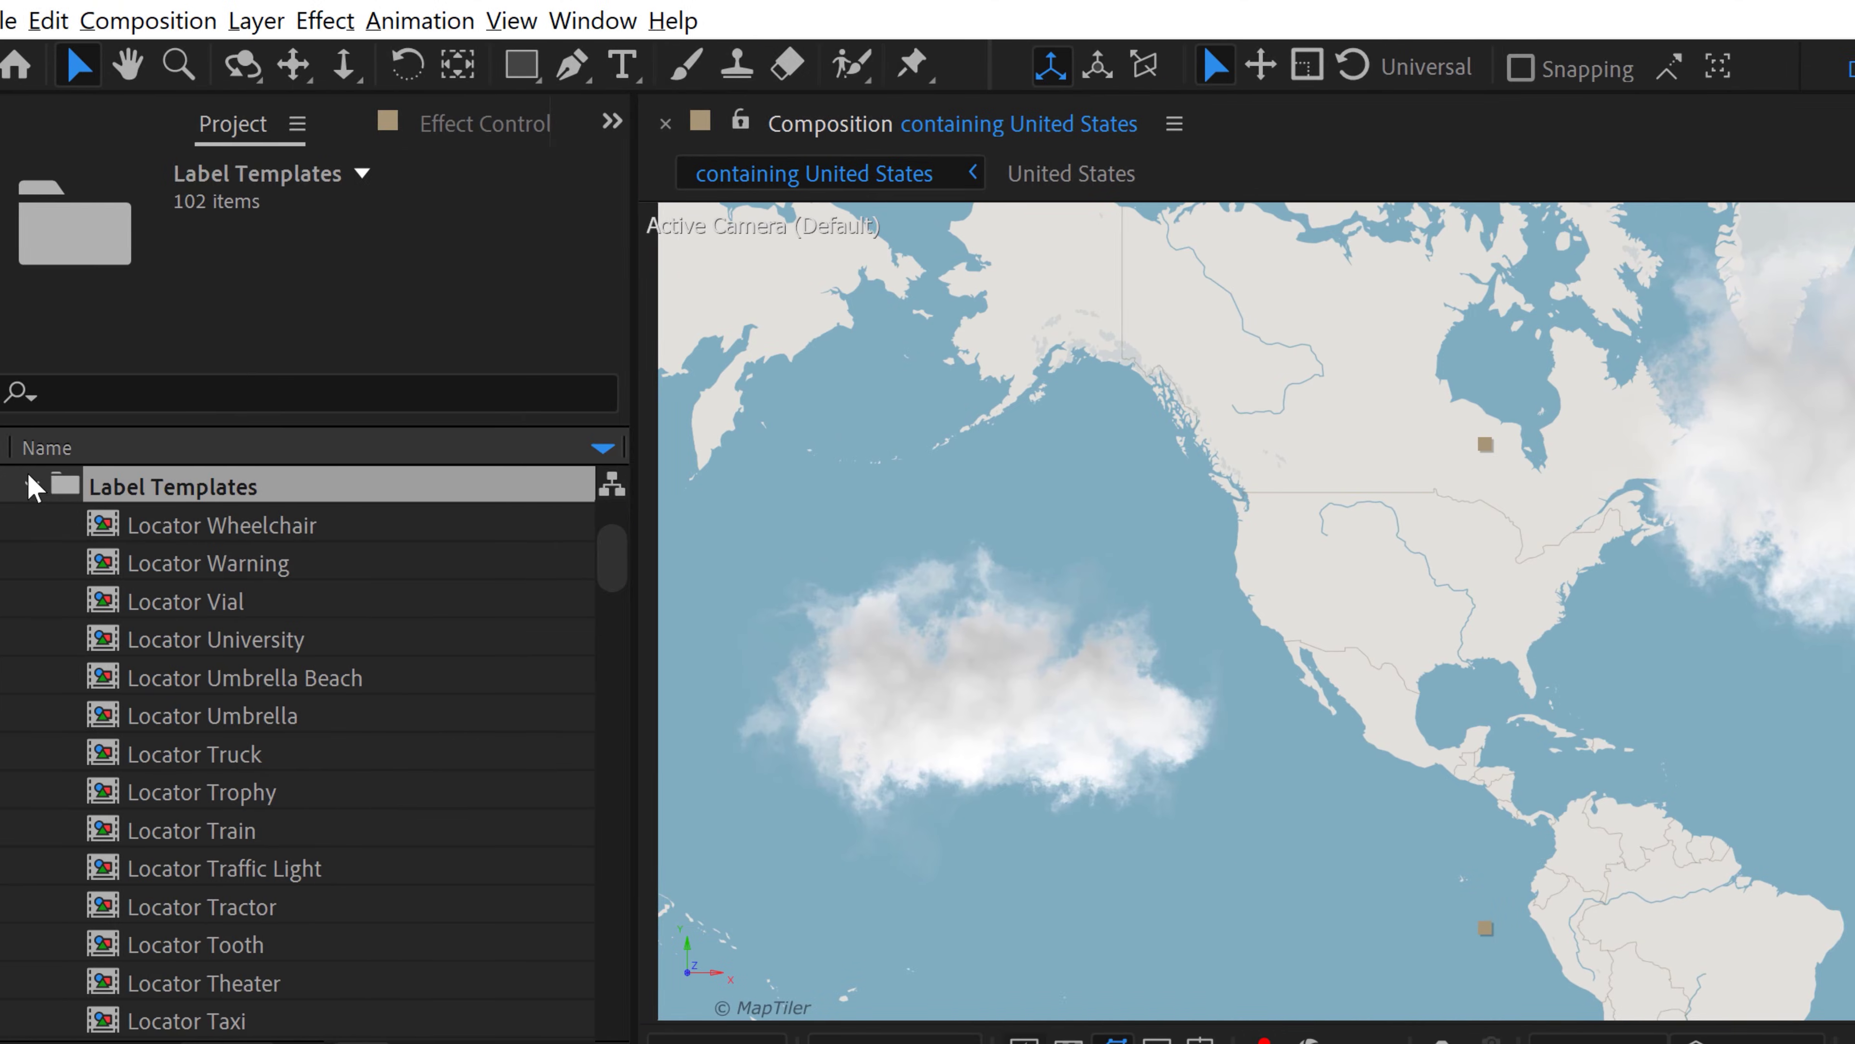
pyautogui.click(32, 485)
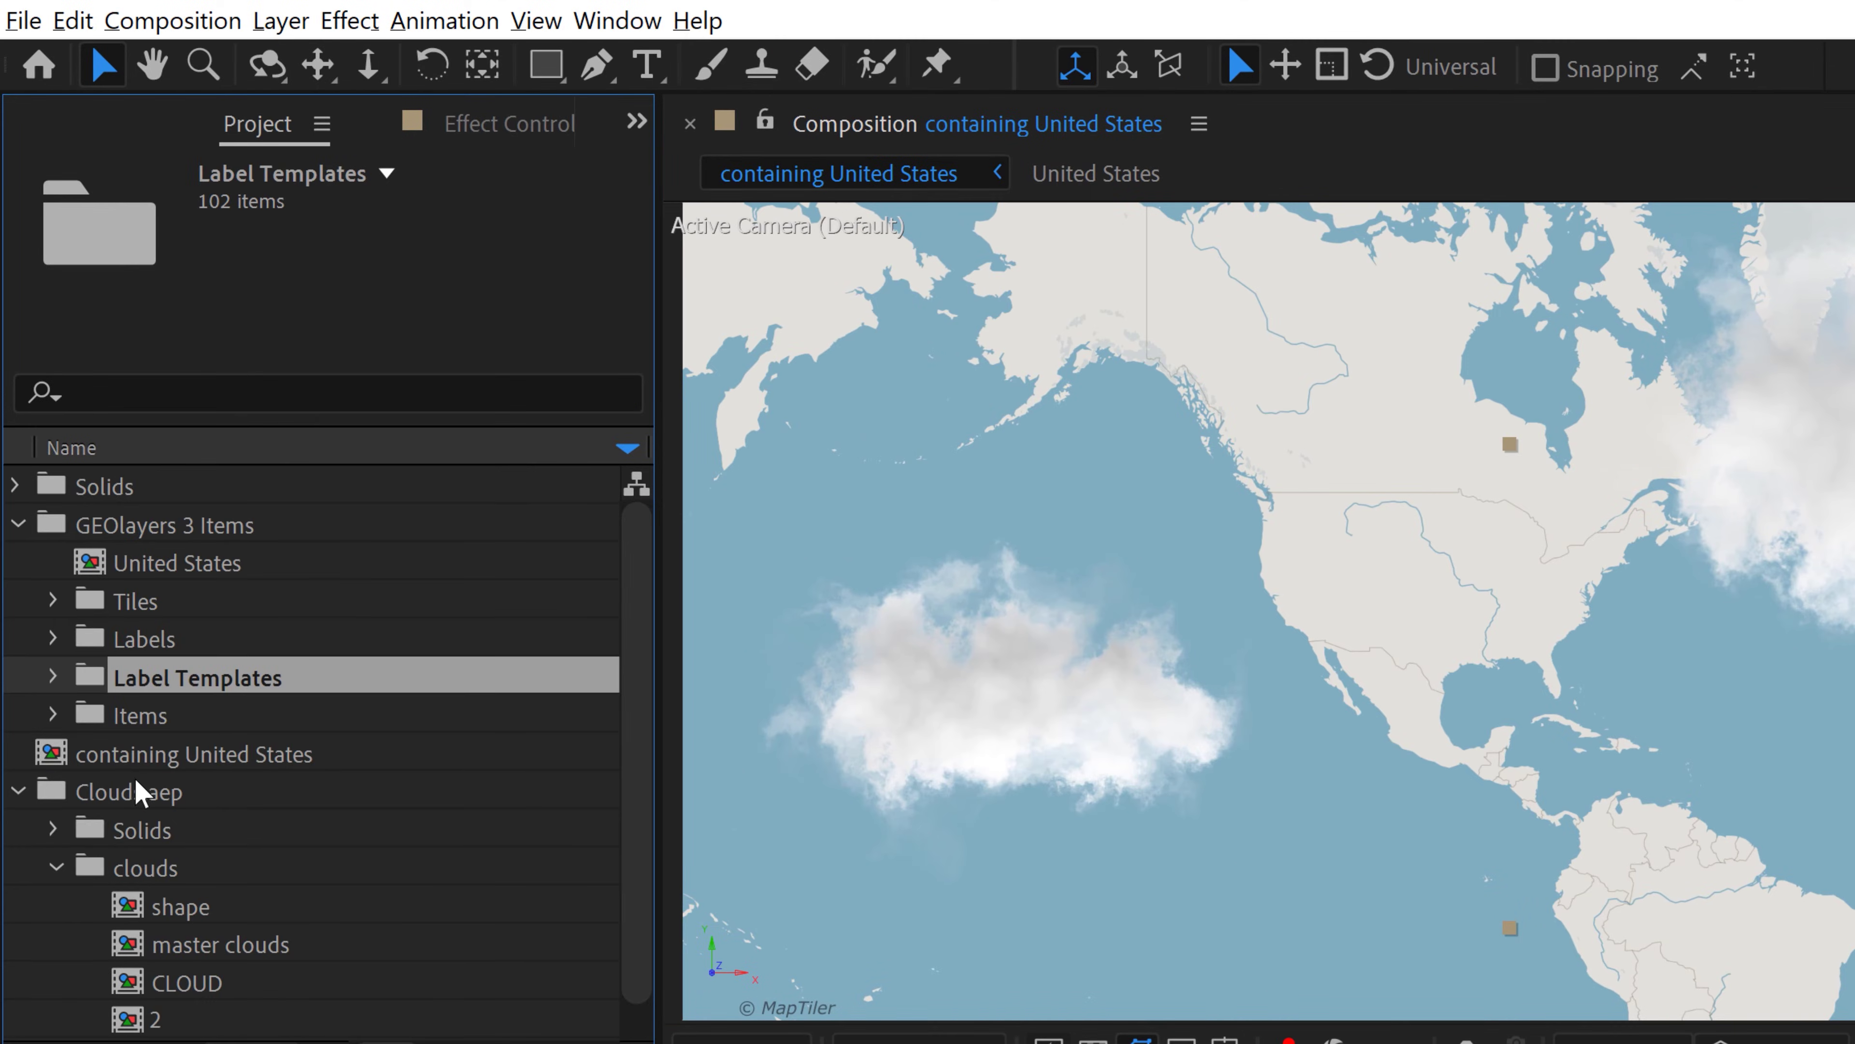
pyautogui.scroll(-1, 146, 804)
pyautogui.click(167, 946)
pyautogui.moveTo(135, 959); pyautogui.dragTo(205, 657)
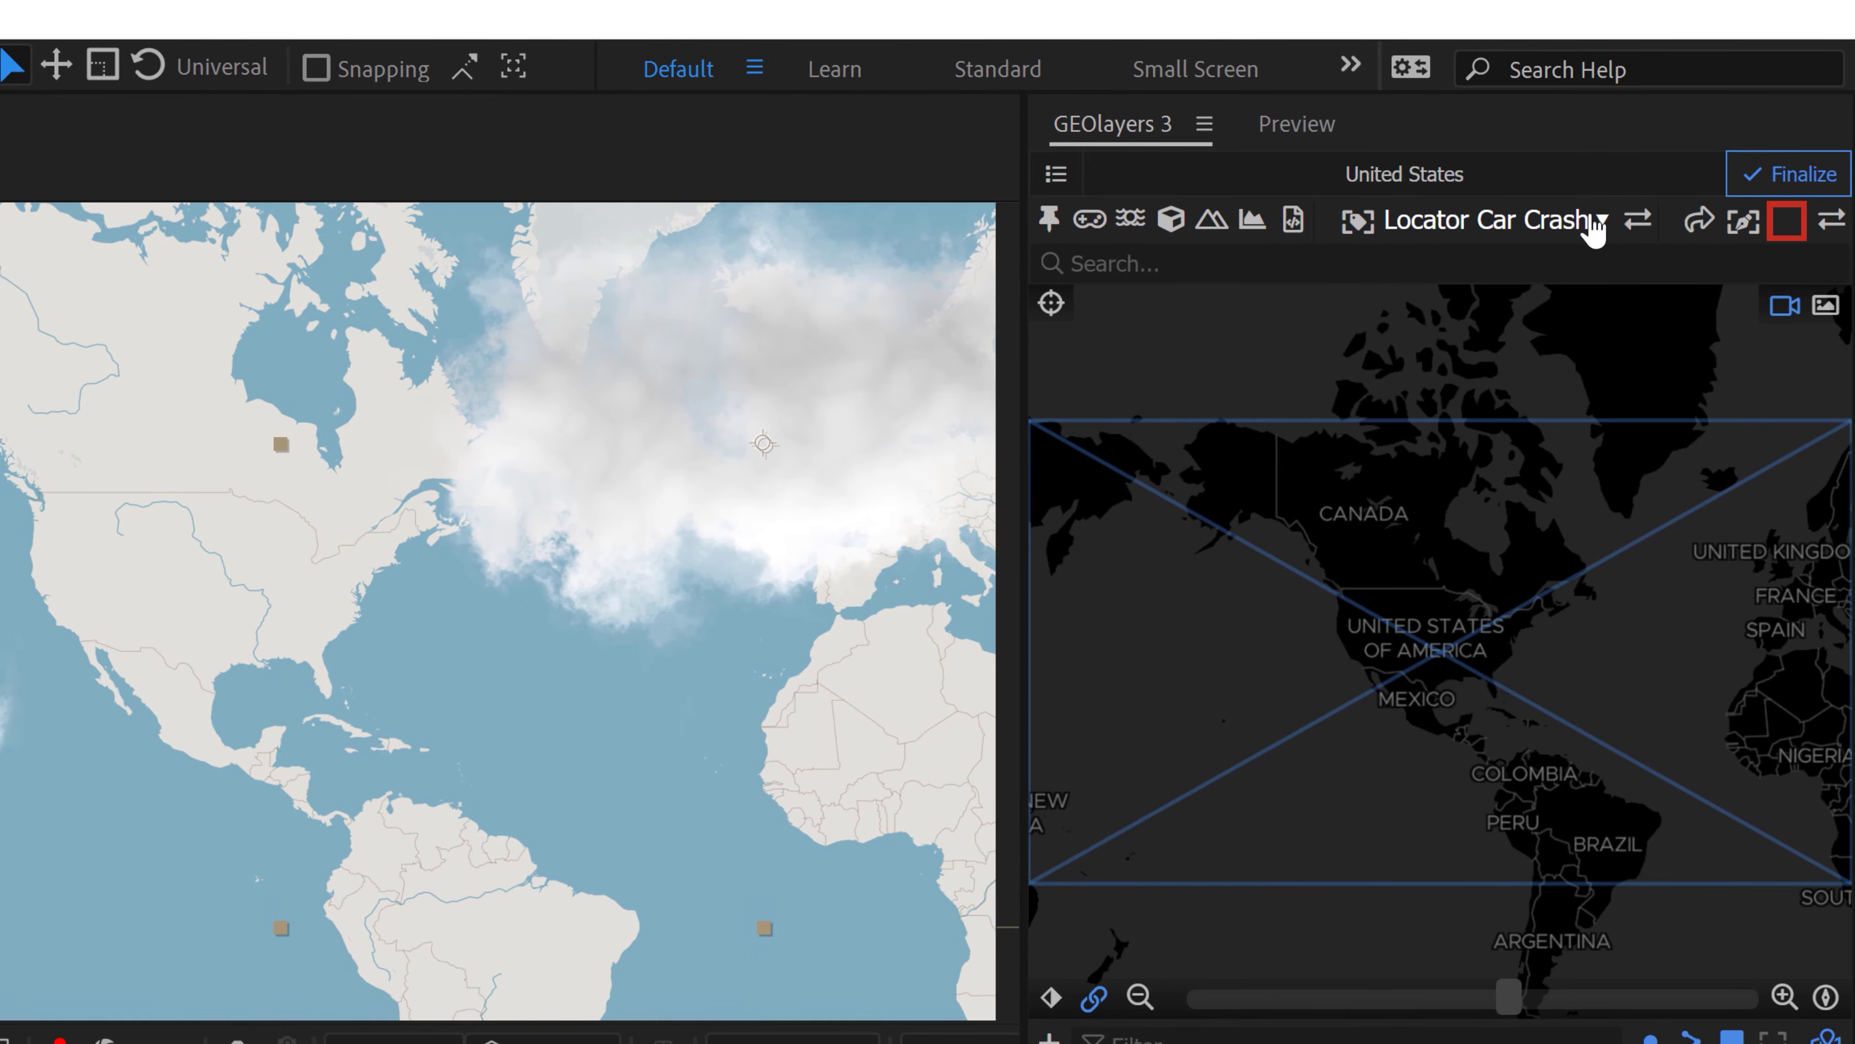
# Choose the CLOUD label template, search 'los angeles' and add a Los Angeles label
pyautogui.click(1600, 221)
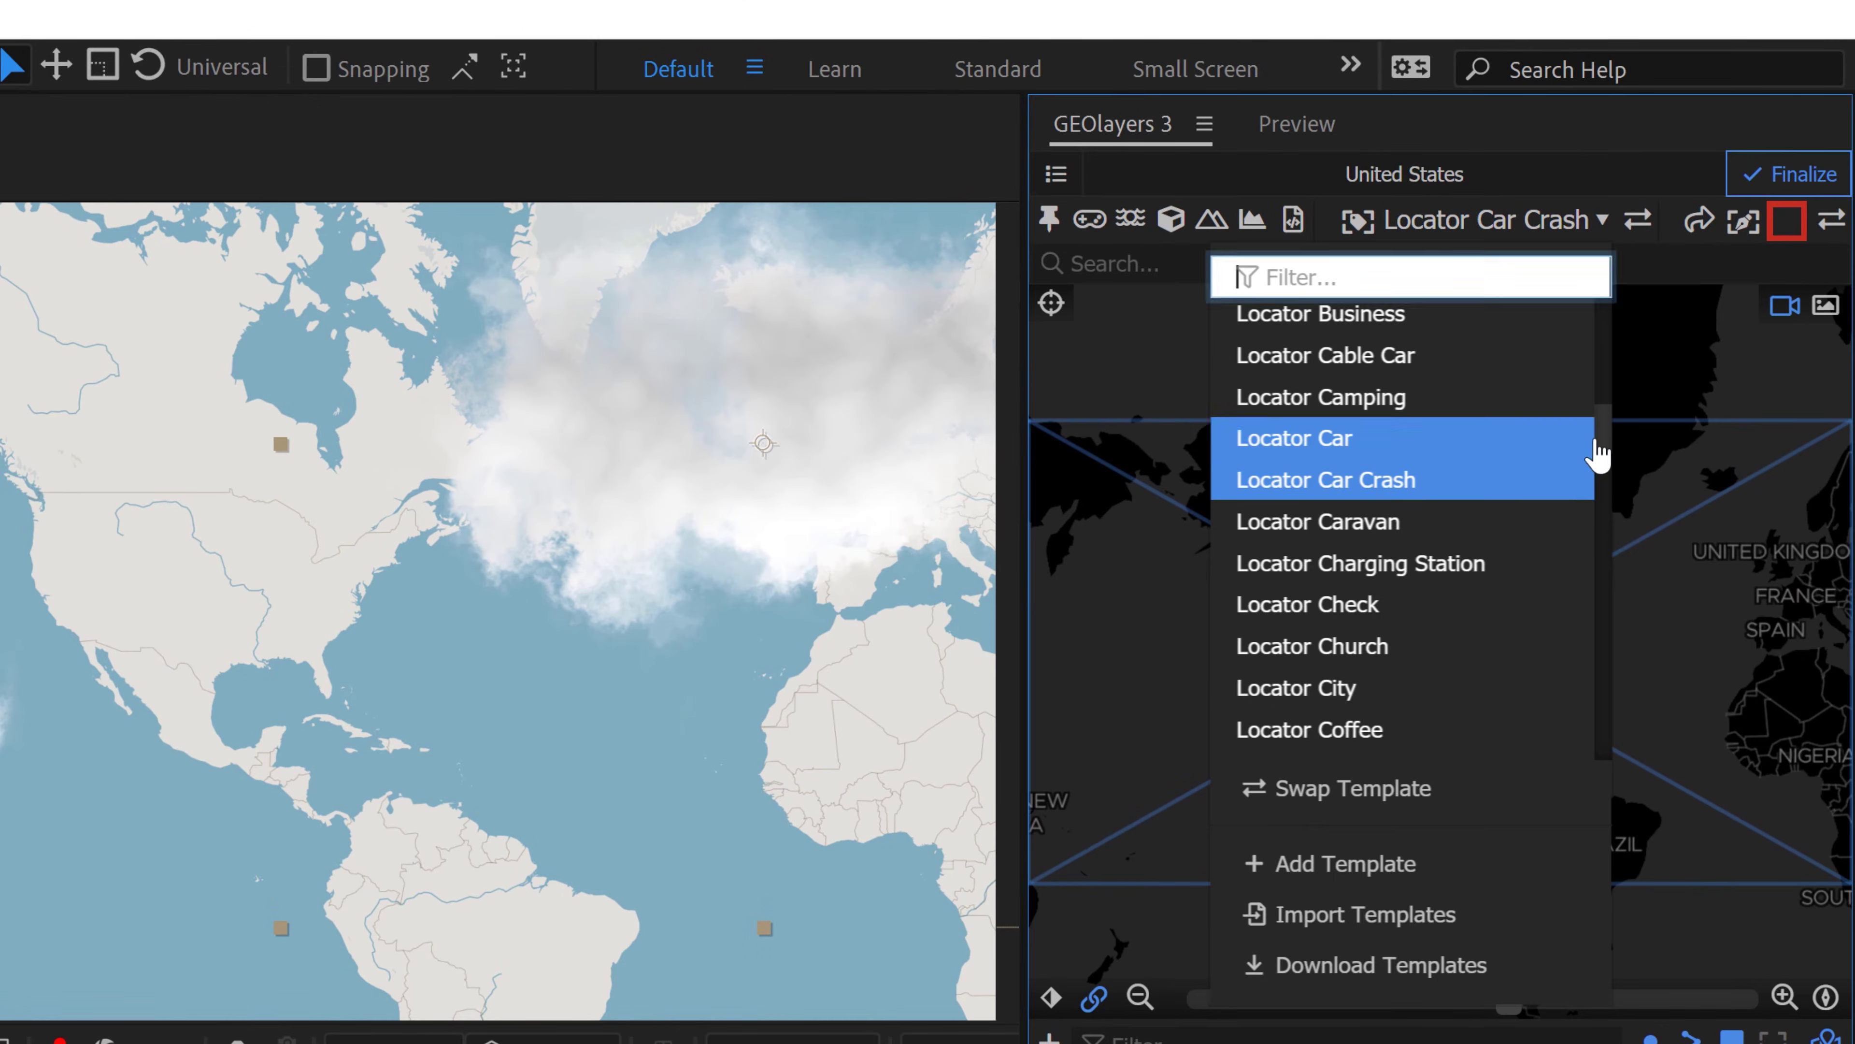
pyautogui.moveTo(1602, 413); pyautogui.dragTo(1601, 306)
pyautogui.scroll(-3, 1501, 555)
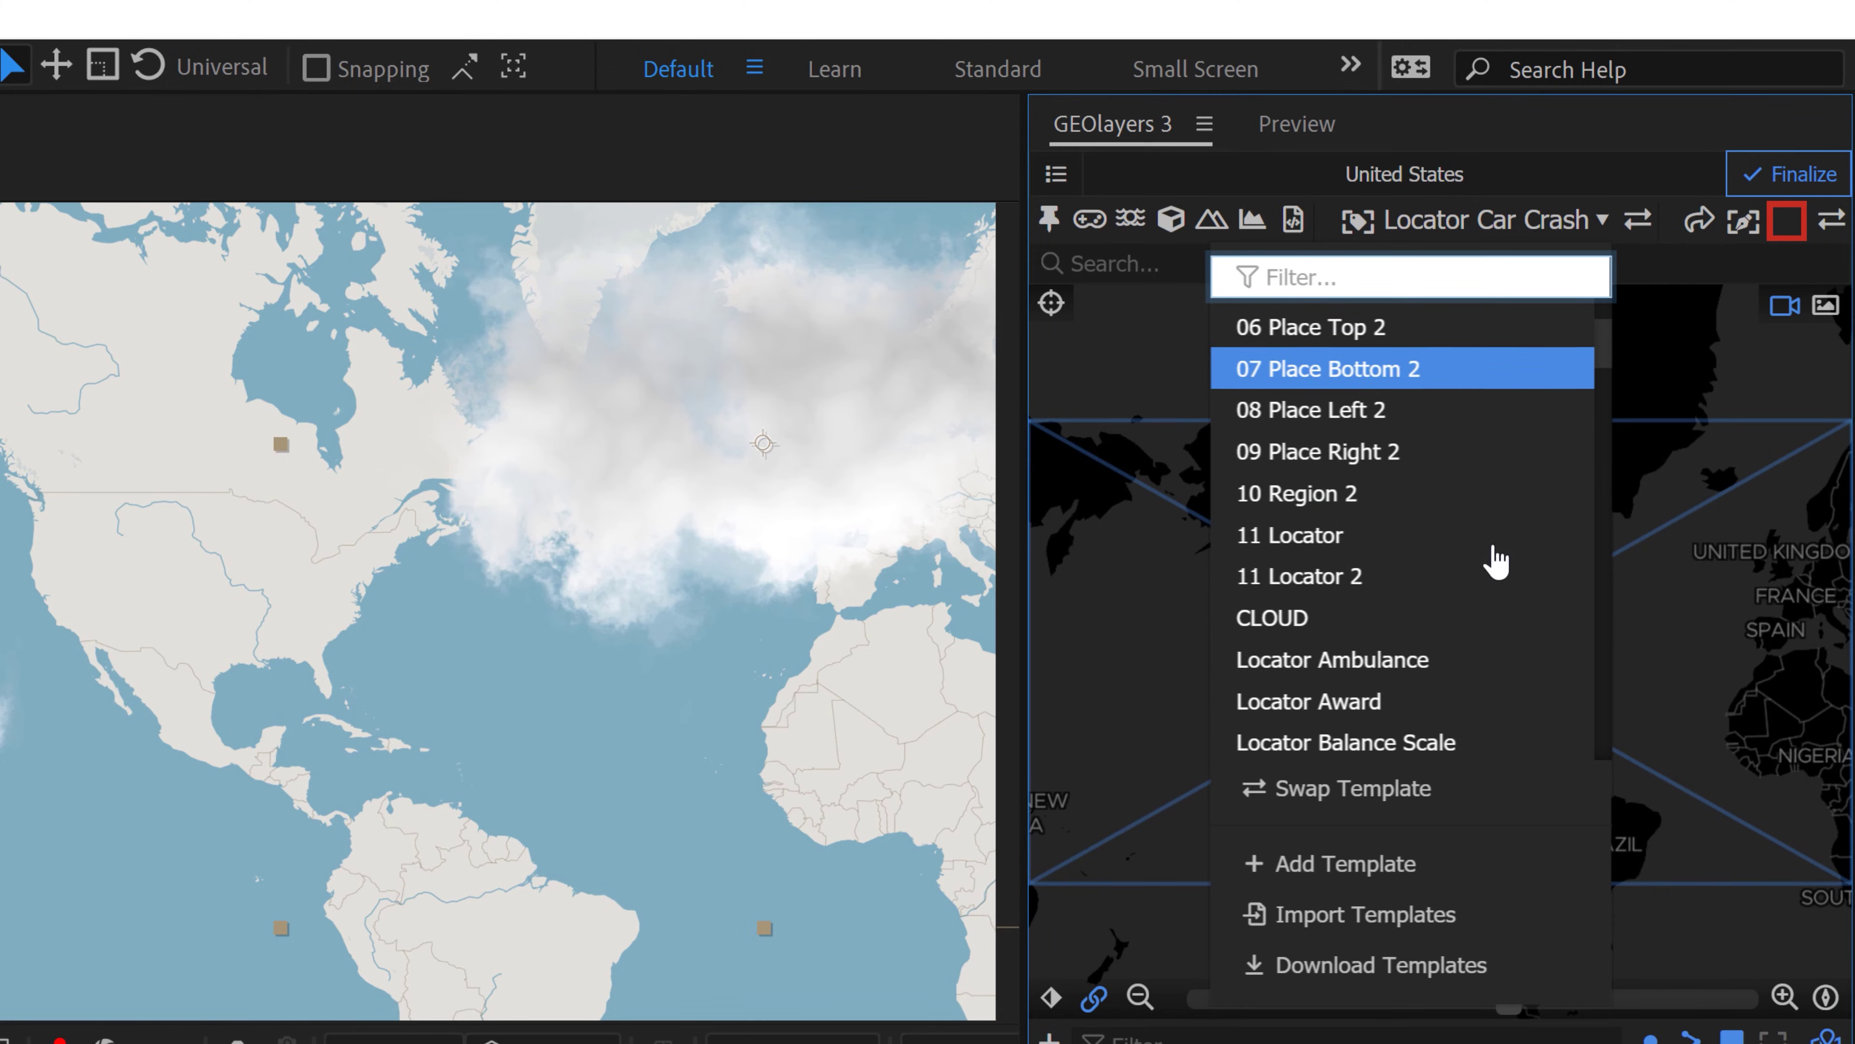
pyautogui.click(1282, 628)
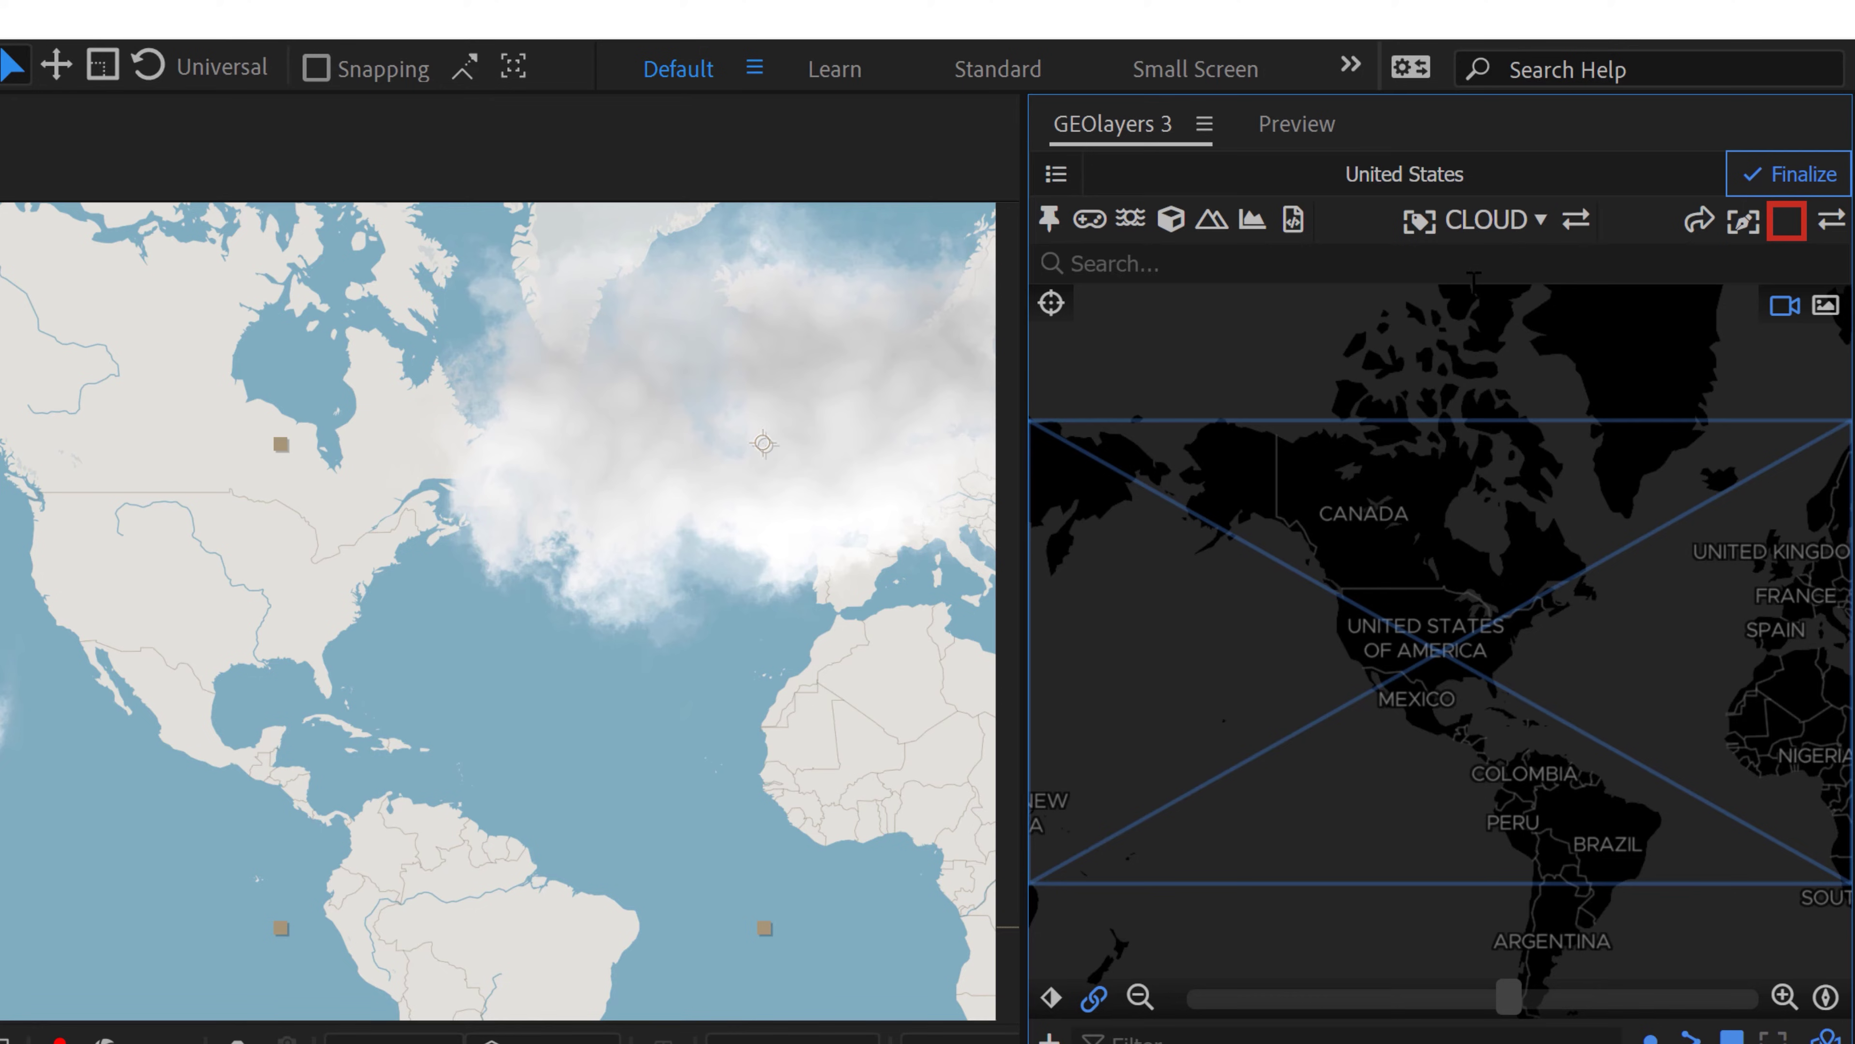
pyautogui.click(1167, 269)
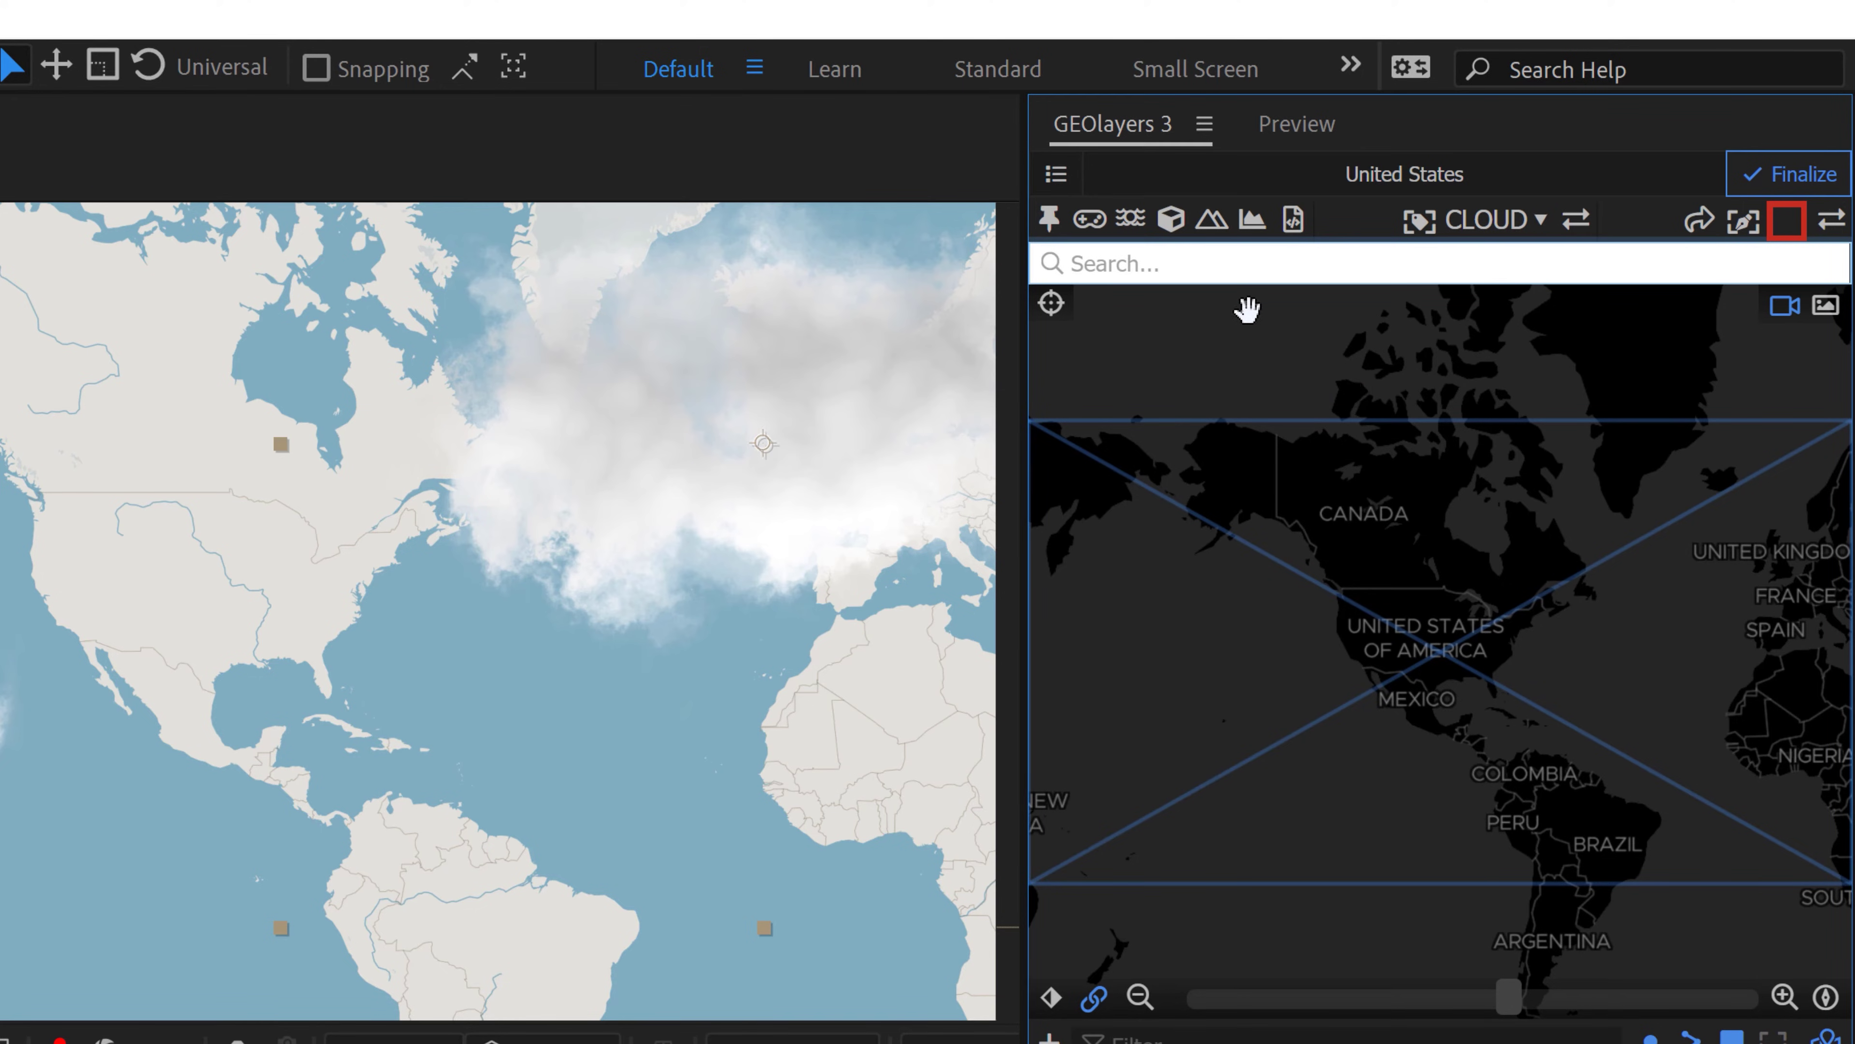
pyautogui.write('los an')
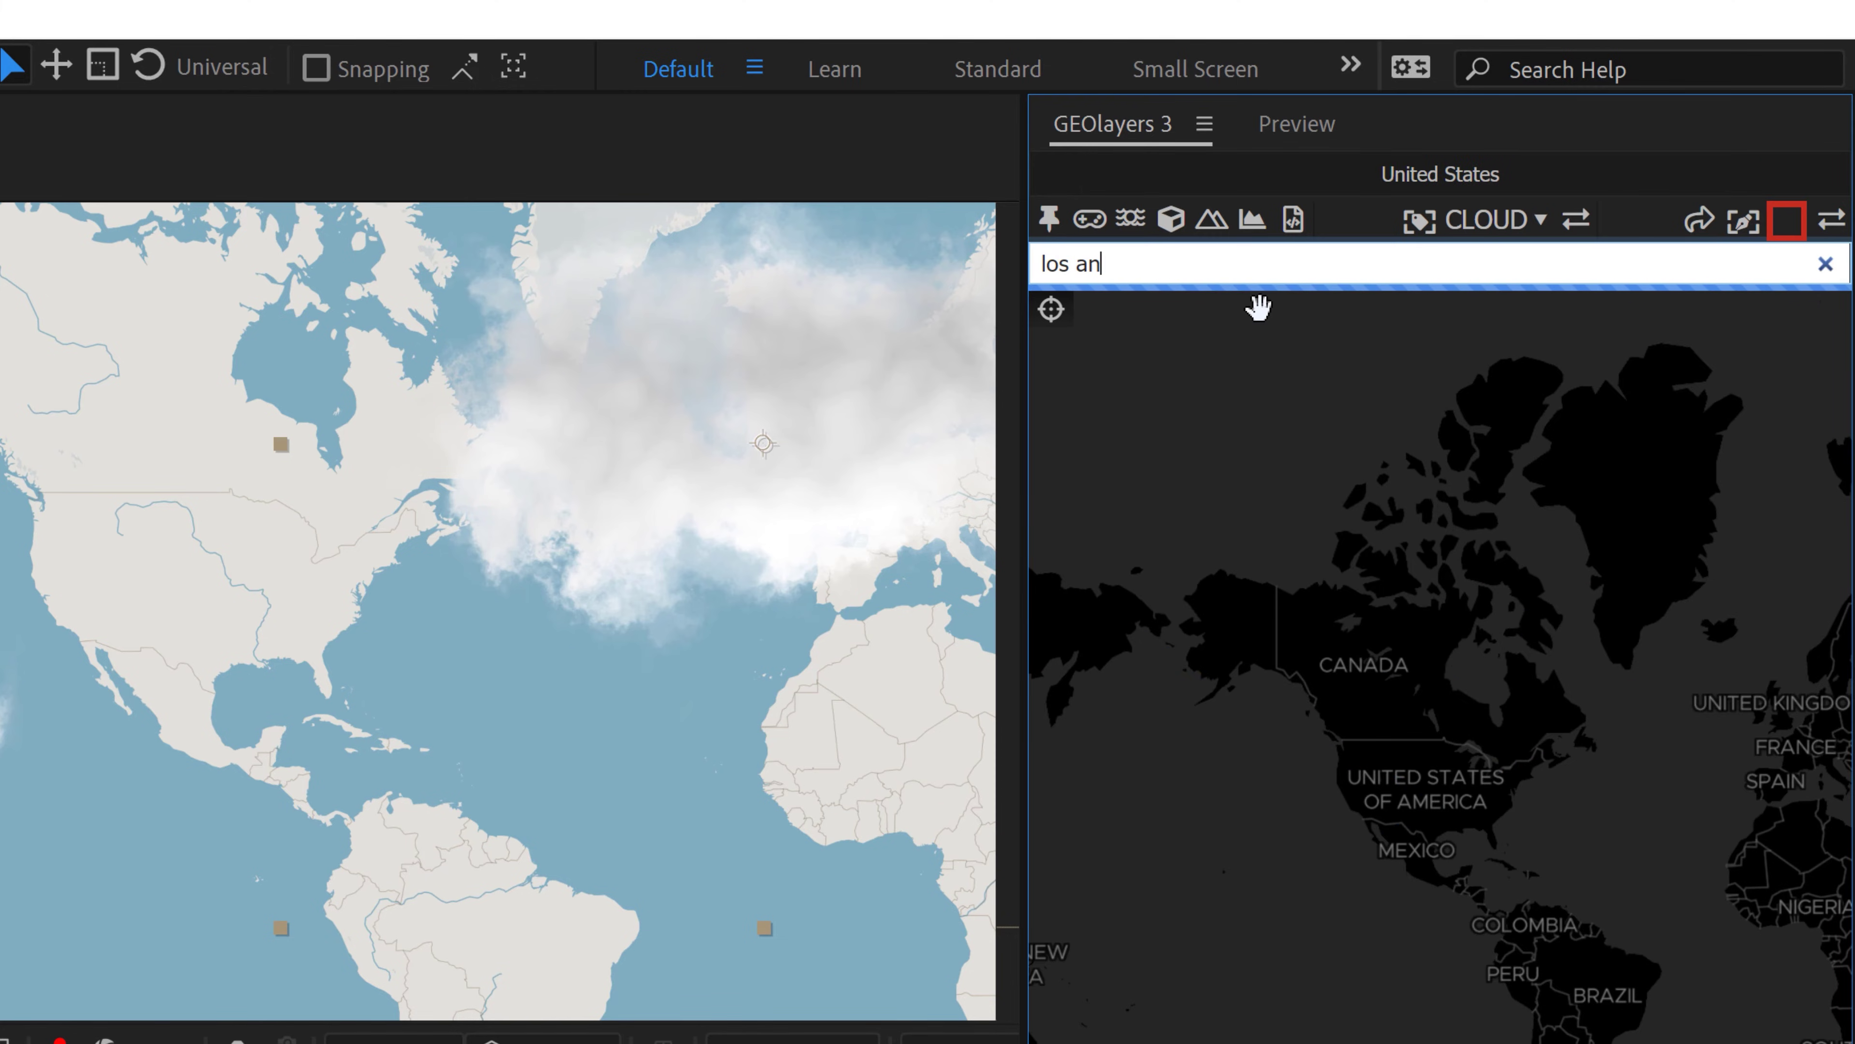
pyautogui.write('geles')
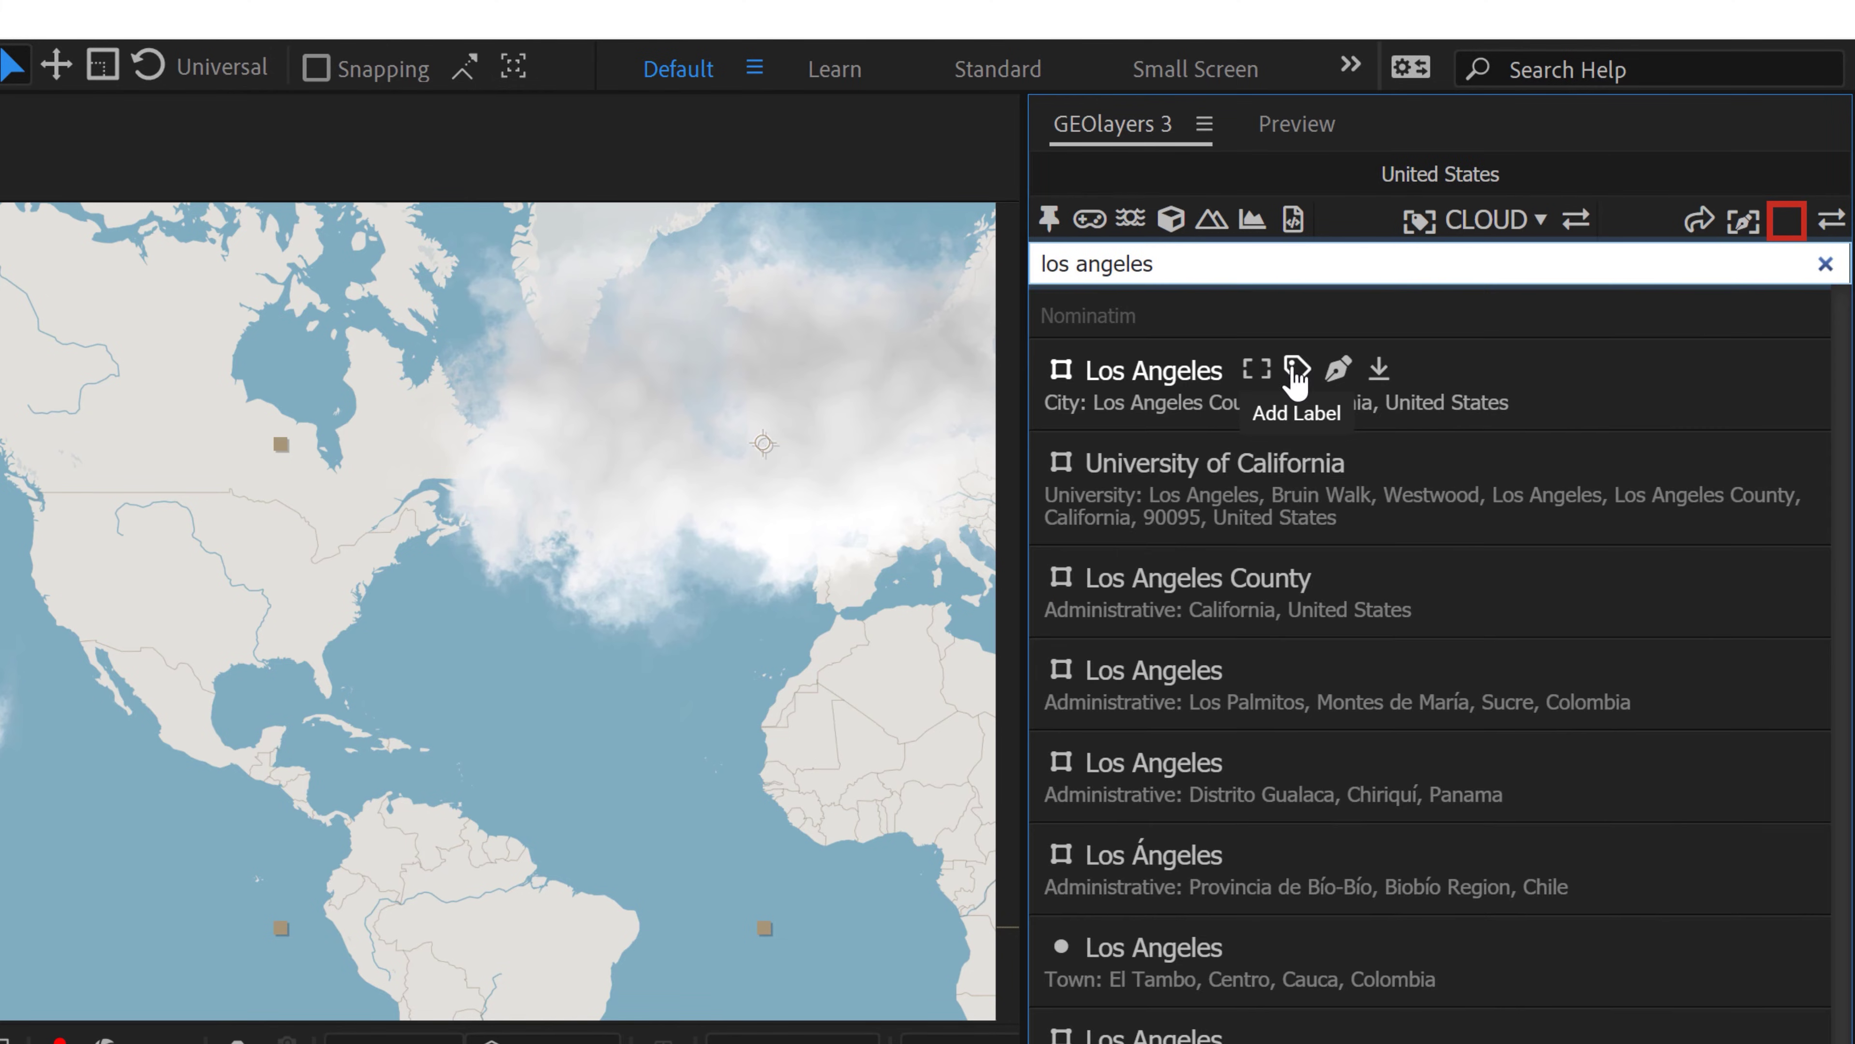
pyautogui.click(1297, 370)
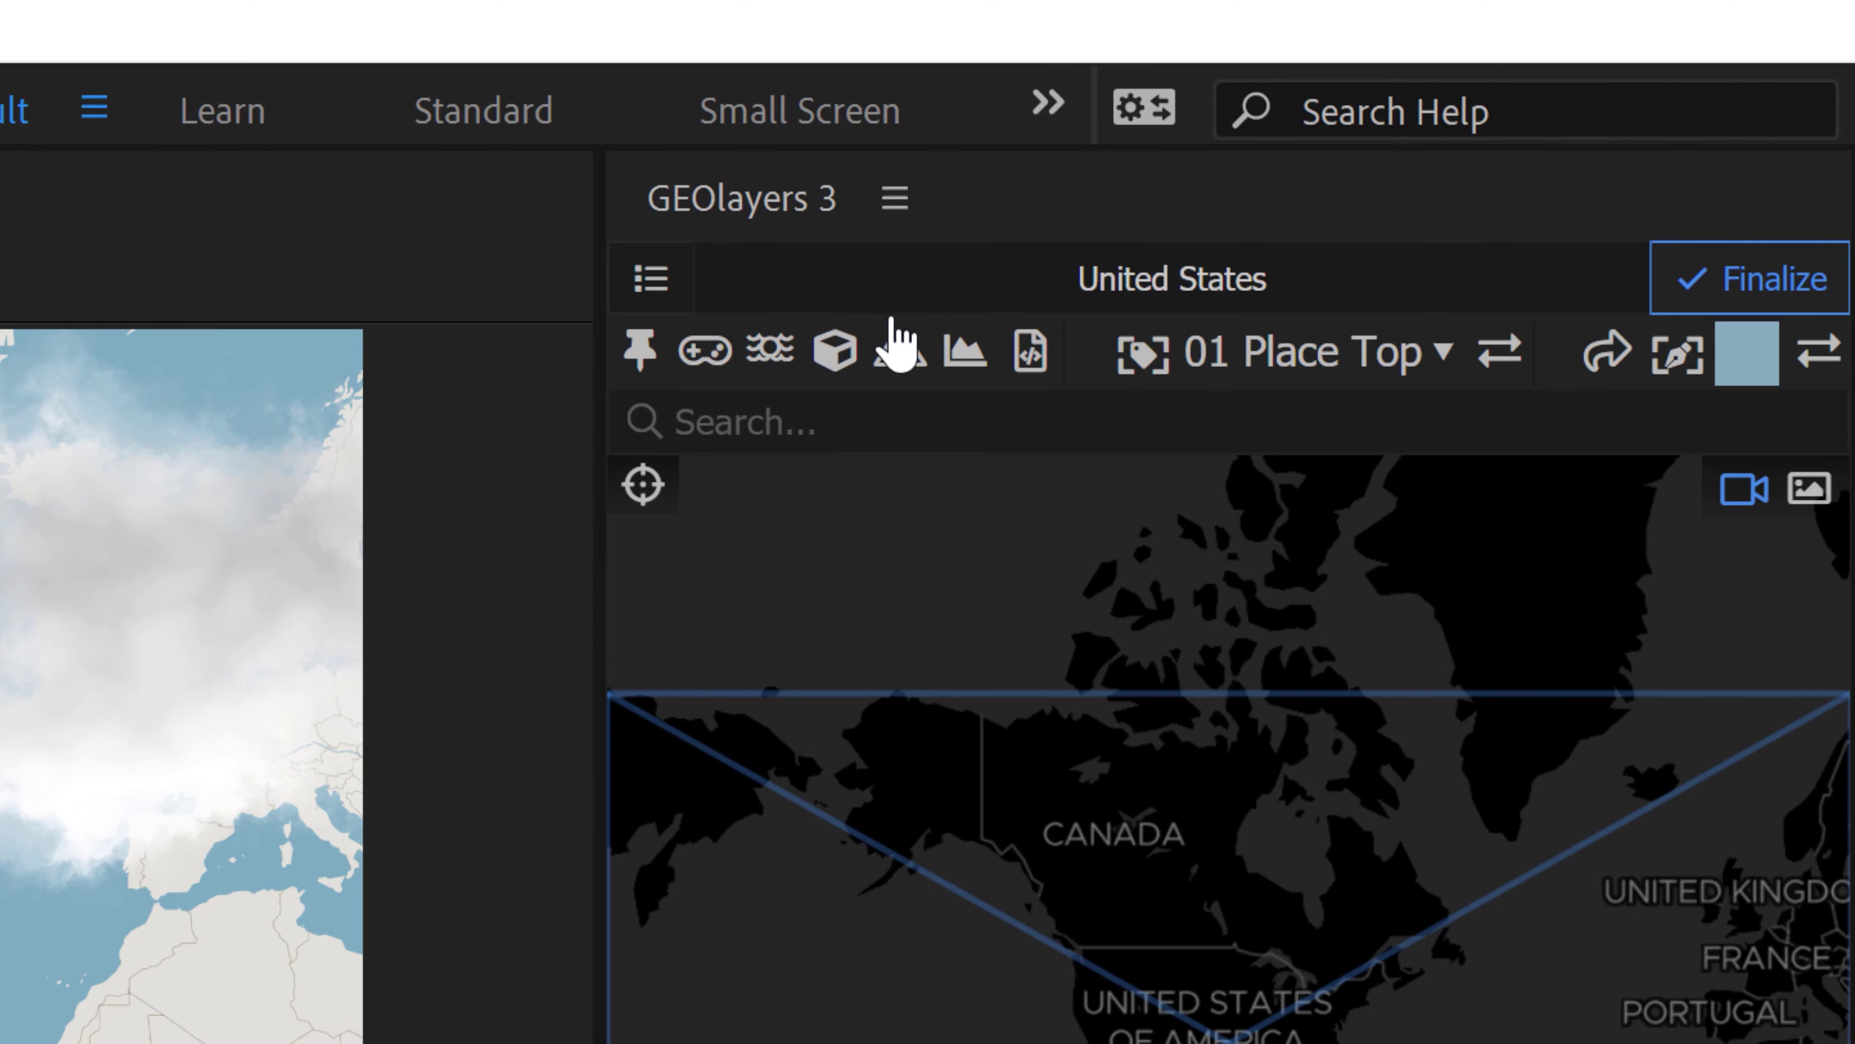
# Start a GEOlayers route arrow and pen-draw a curved path, undoing the extra last point
pyautogui.click(1605, 358)
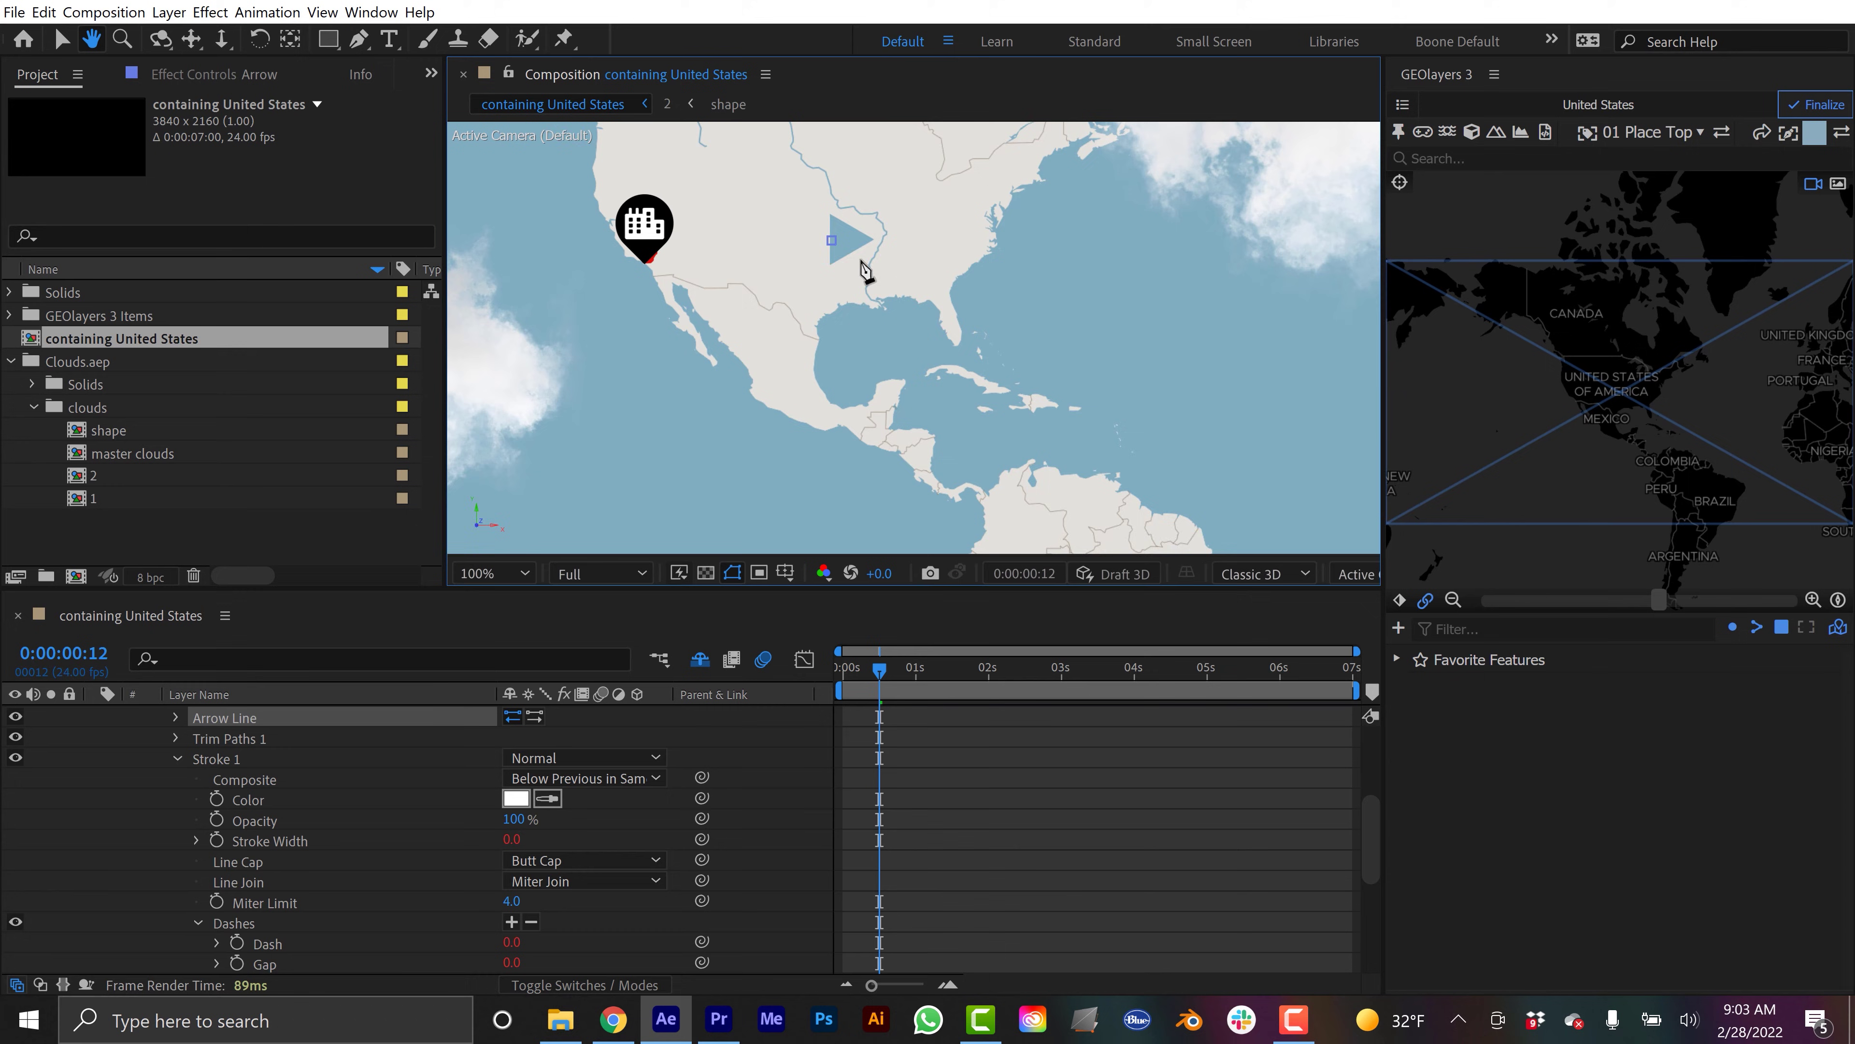
pyautogui.moveTo(771, 294); pyautogui.dragTo(765, 409)
pyautogui.scroll(3, 257, 788)
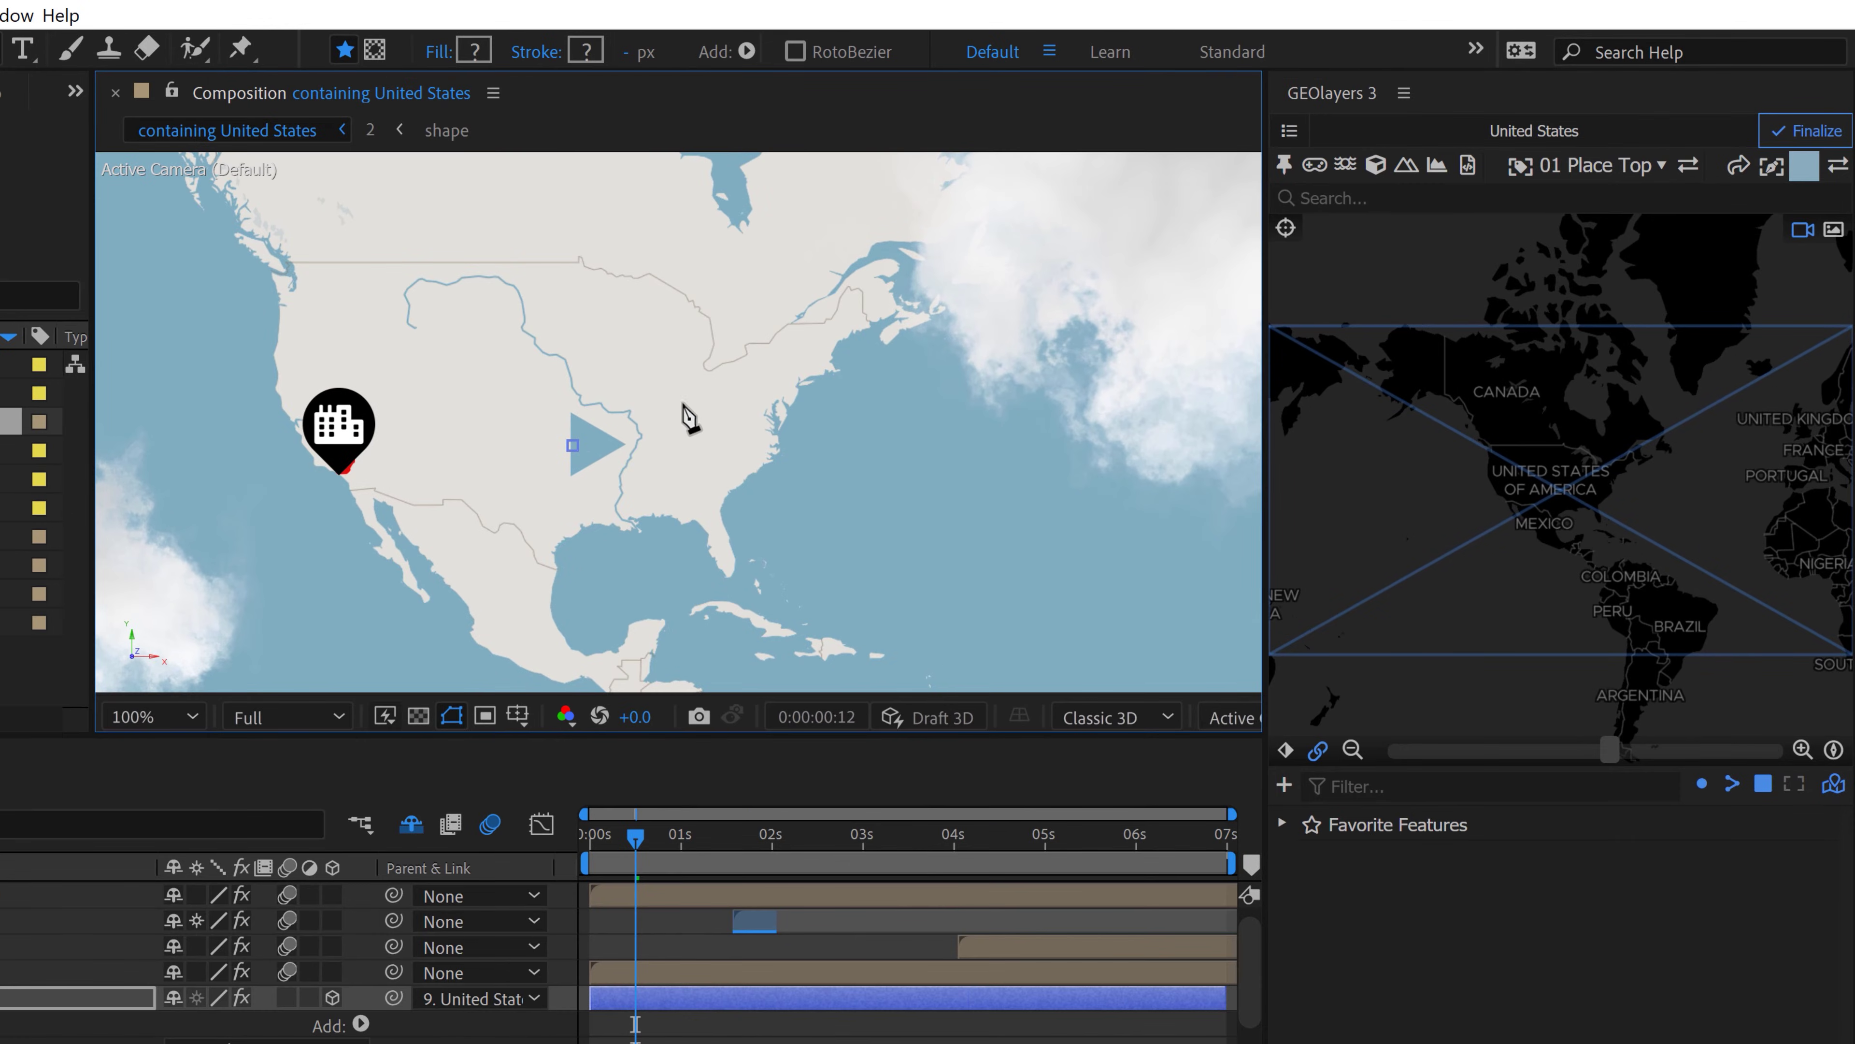
pyautogui.click(915, 335)
pyautogui.moveTo(687, 393); pyautogui.dragTo(688, 366)
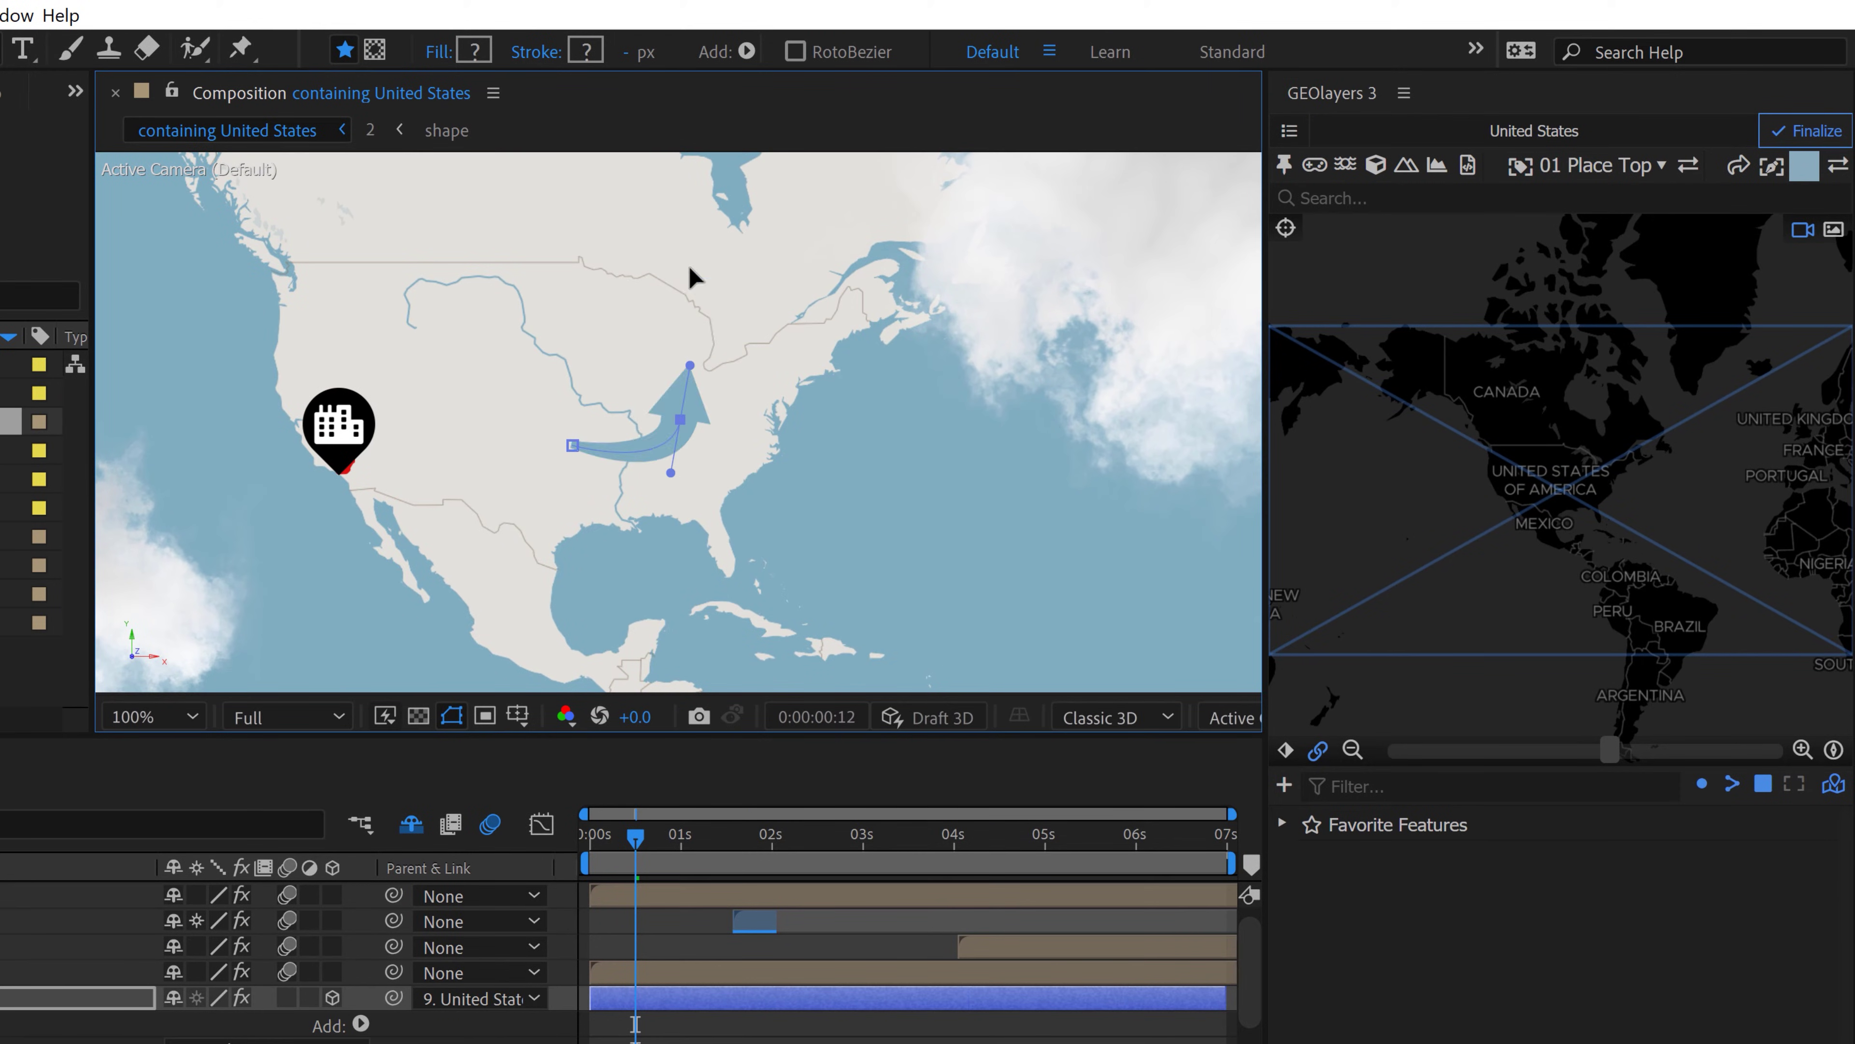
pyautogui.moveTo(695, 274); pyautogui.dragTo(653, 257)
pyautogui.moveTo(546, 305); pyautogui.dragTo(523, 329)
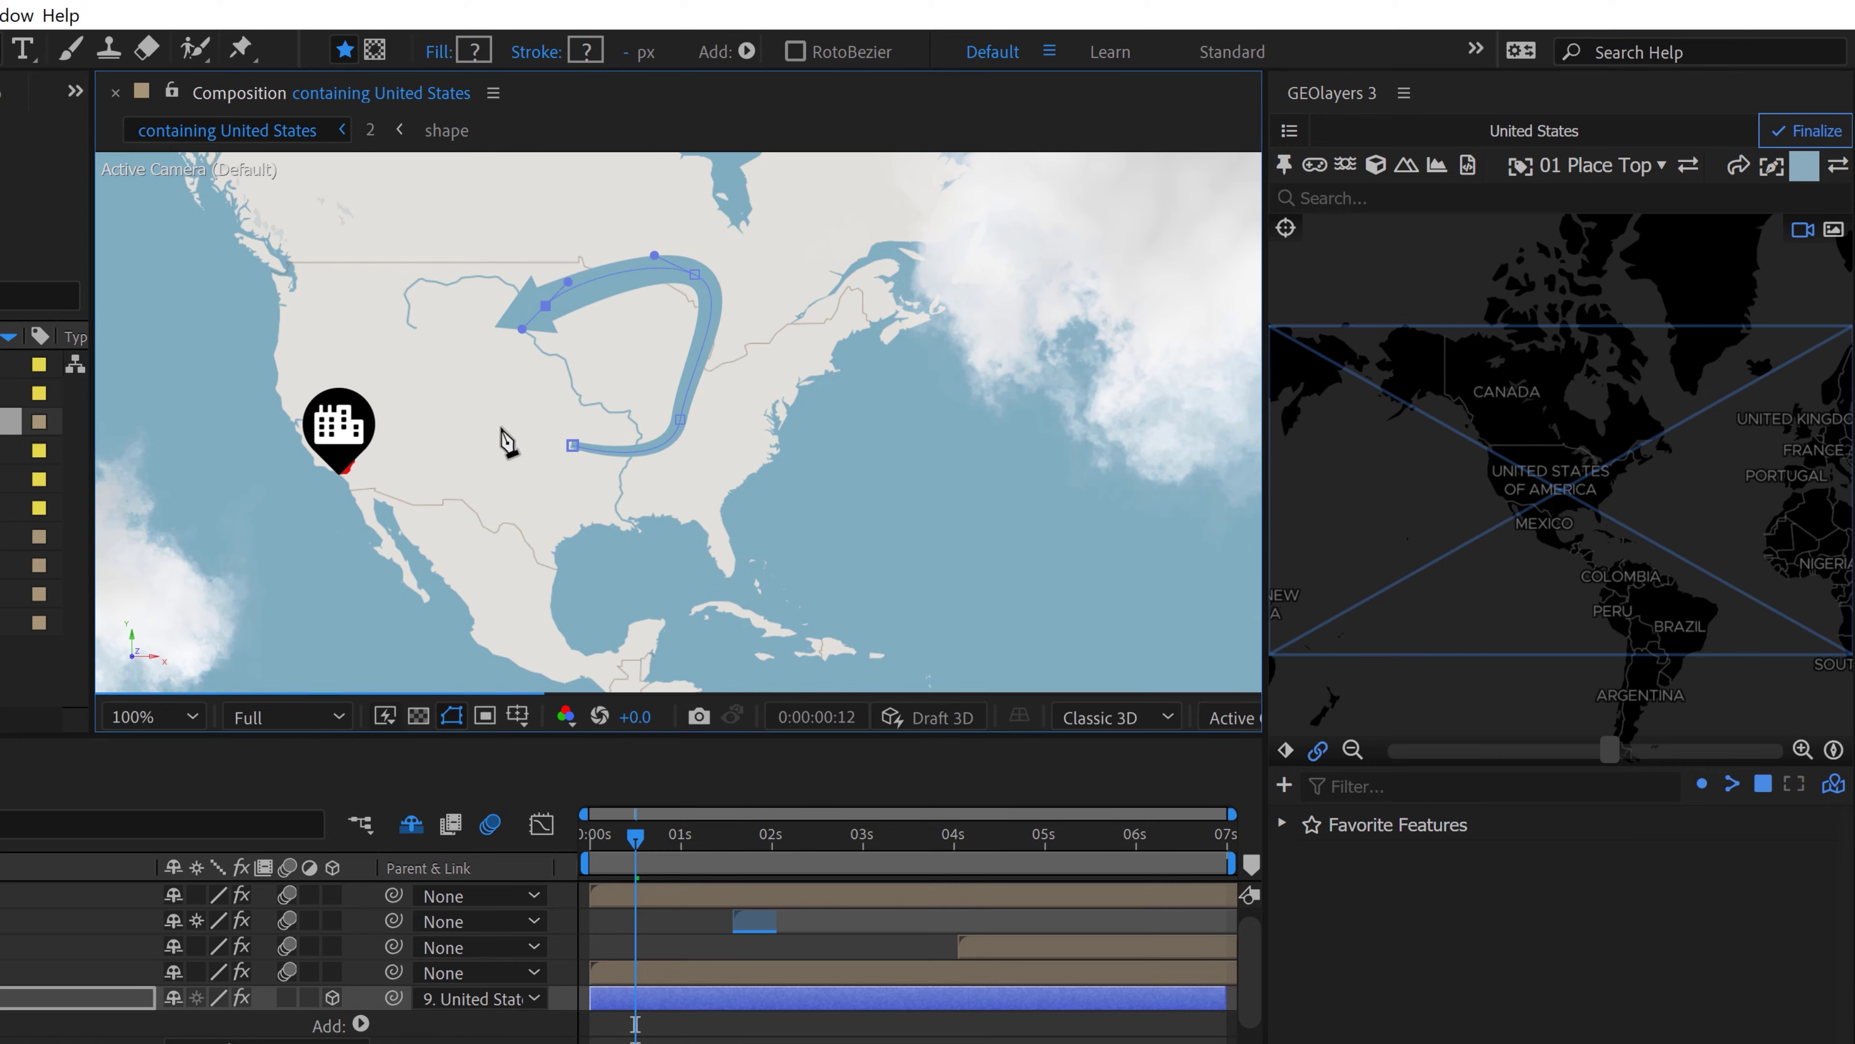
pyautogui.moveTo(460, 460); pyautogui.dragTo(419, 425)
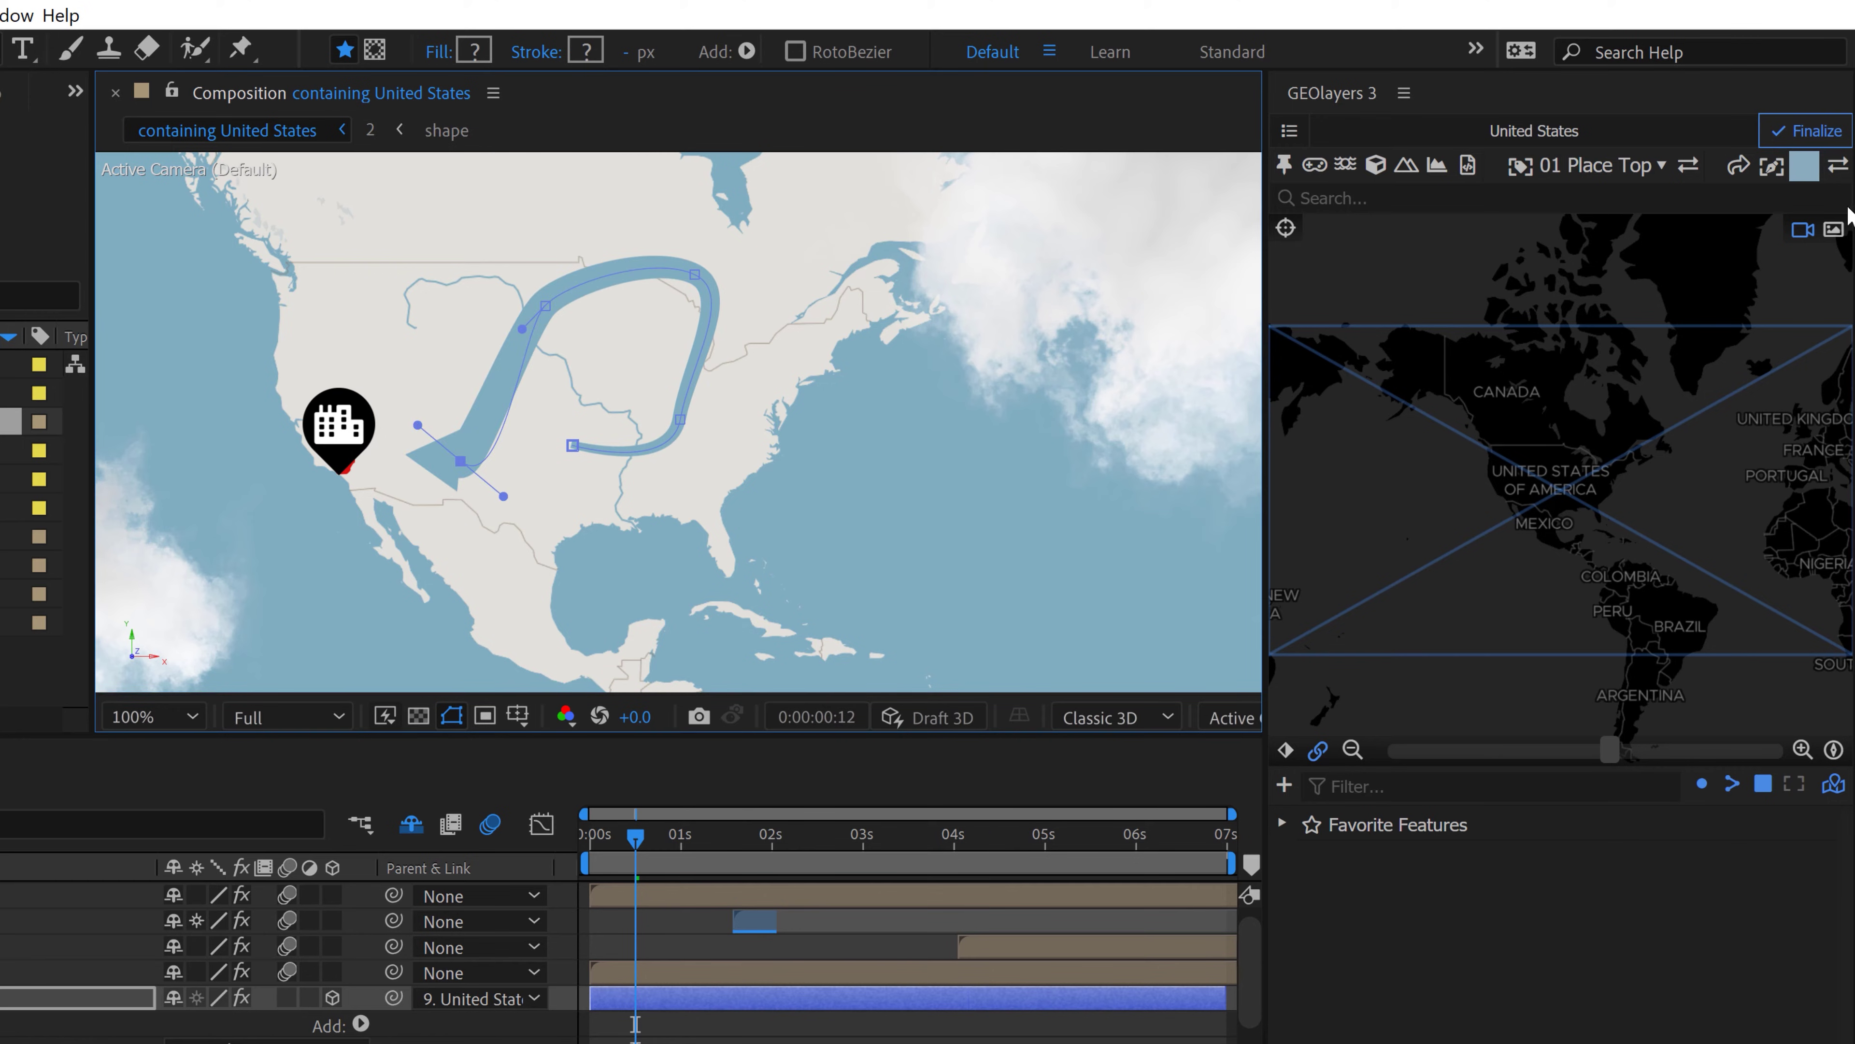
pyautogui.moveTo(403, 286); pyautogui.dragTo(401, 272)
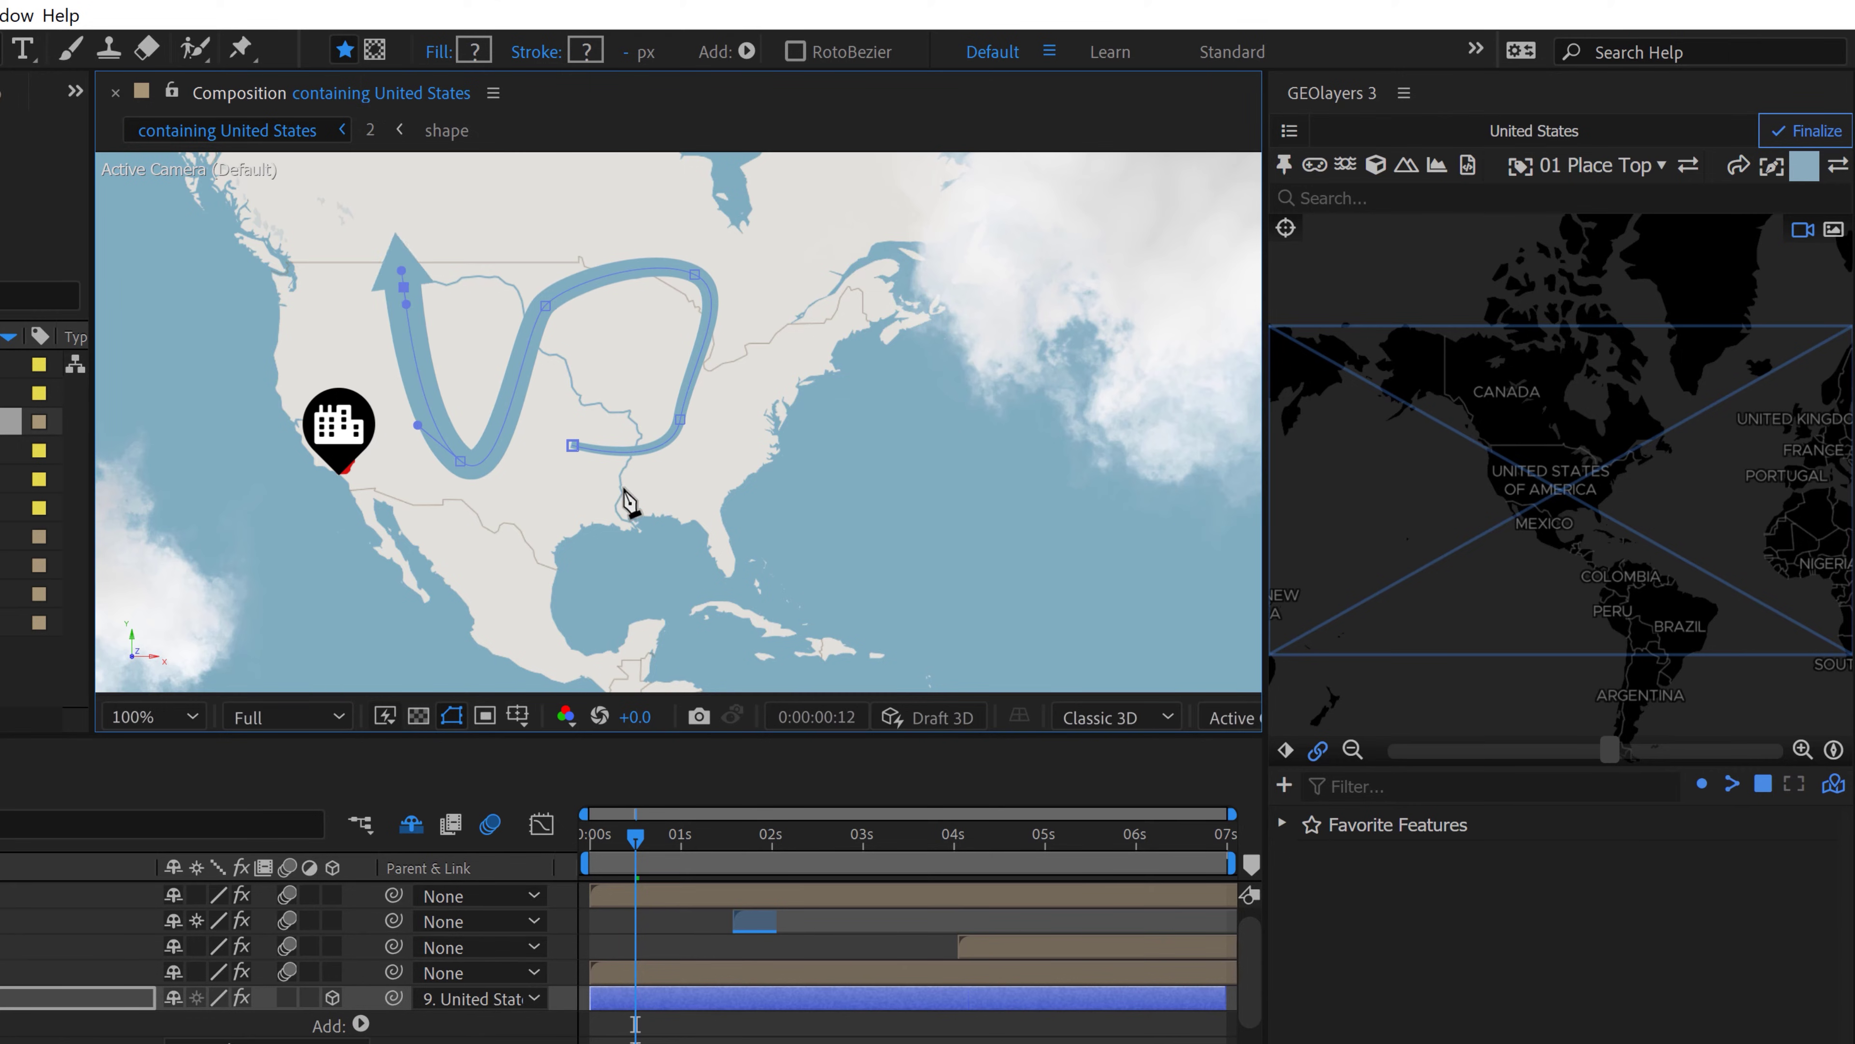
pyautogui.hotkey('ctrl', 'z')
pyautogui.hotkey('ctrl', 'z')
pyautogui.hotkey('ctrl', 'z')
pyautogui.hotkey('ctrl', 'z')
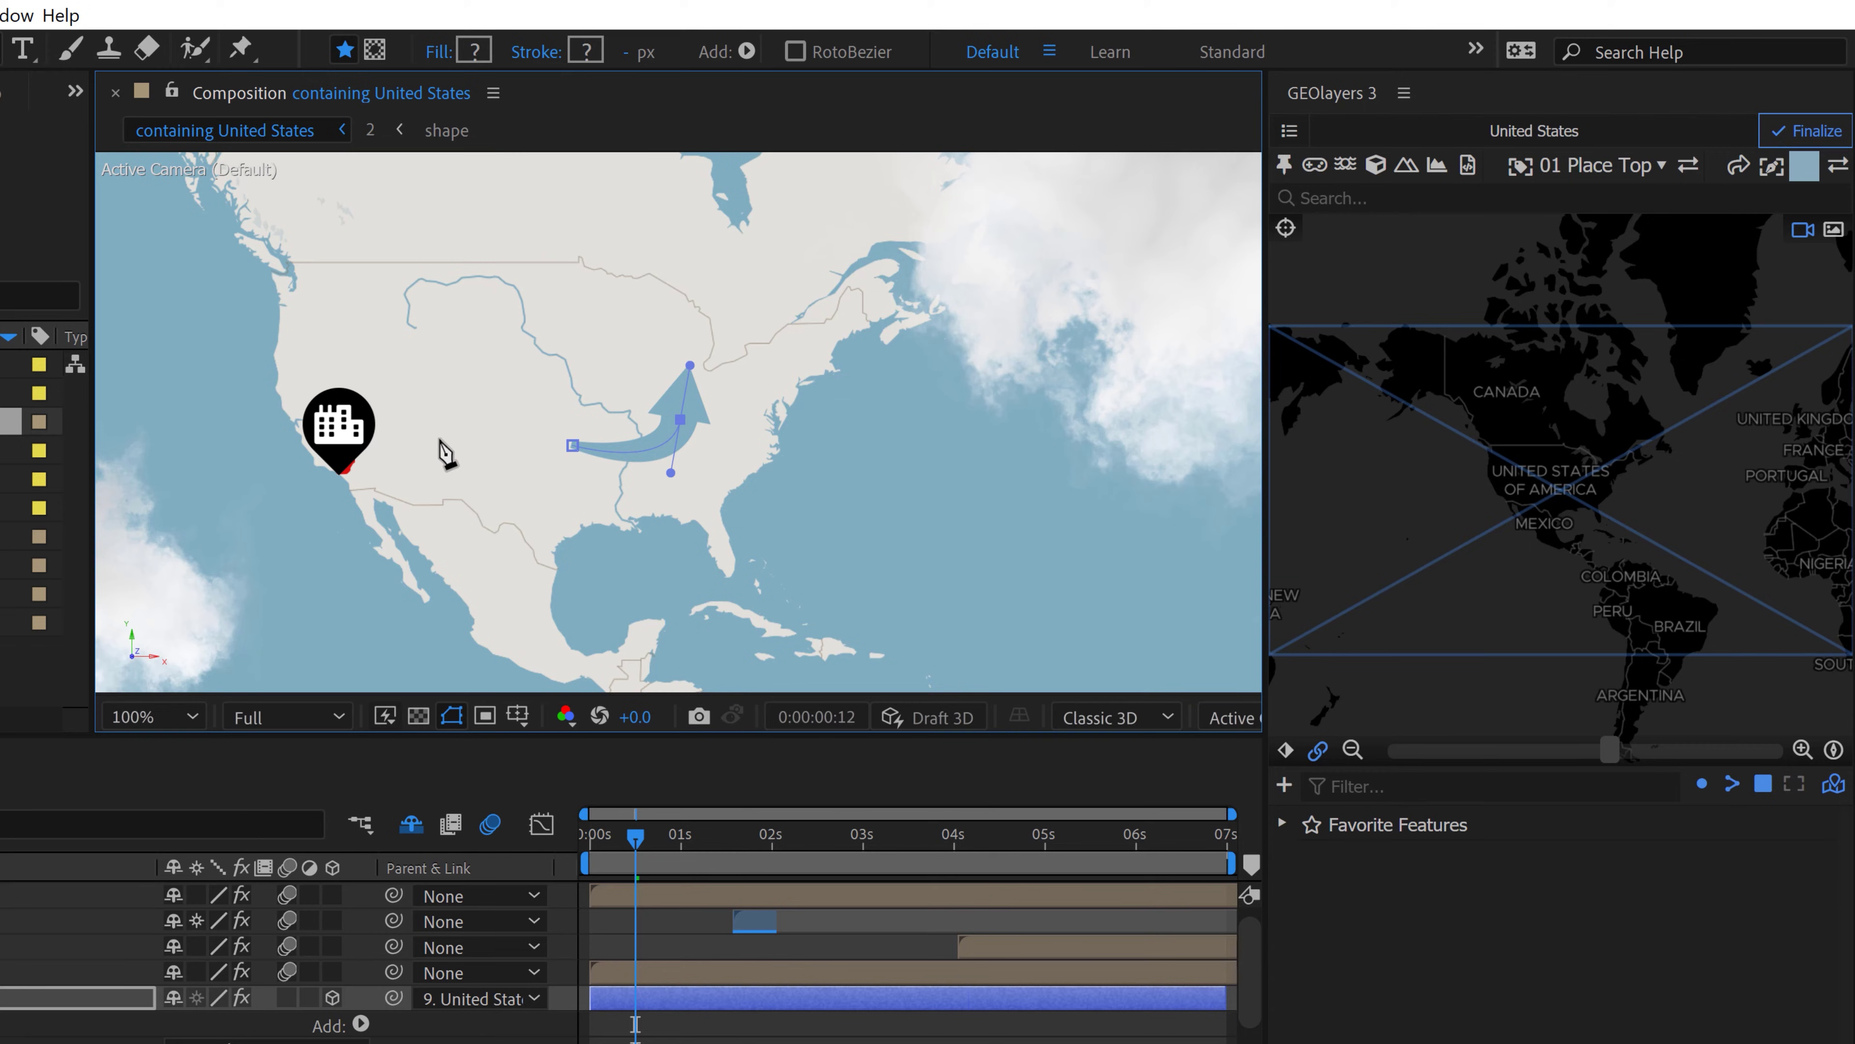
# Reshape the arrow's points and handles so it starts on Los Angeles and arcs eastward
pyautogui.press('v')
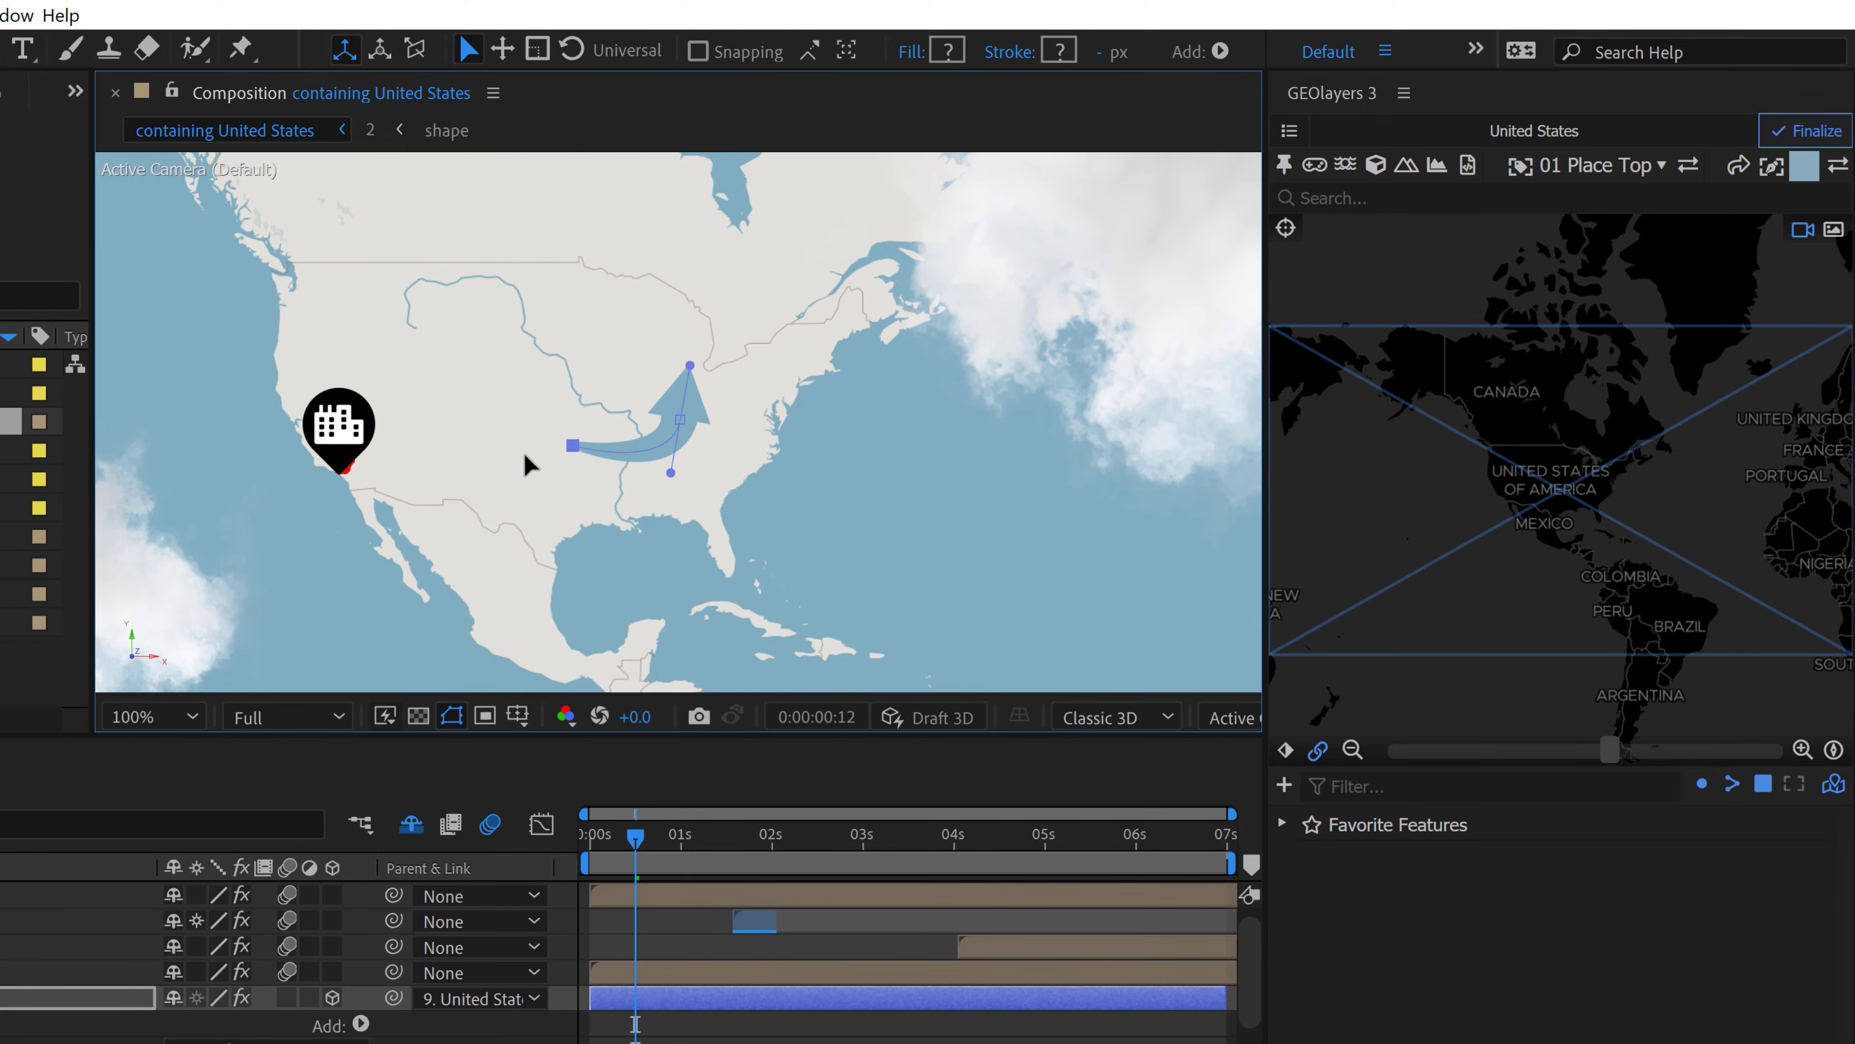
pyautogui.moveTo(572, 445); pyautogui.dragTo(391, 476)
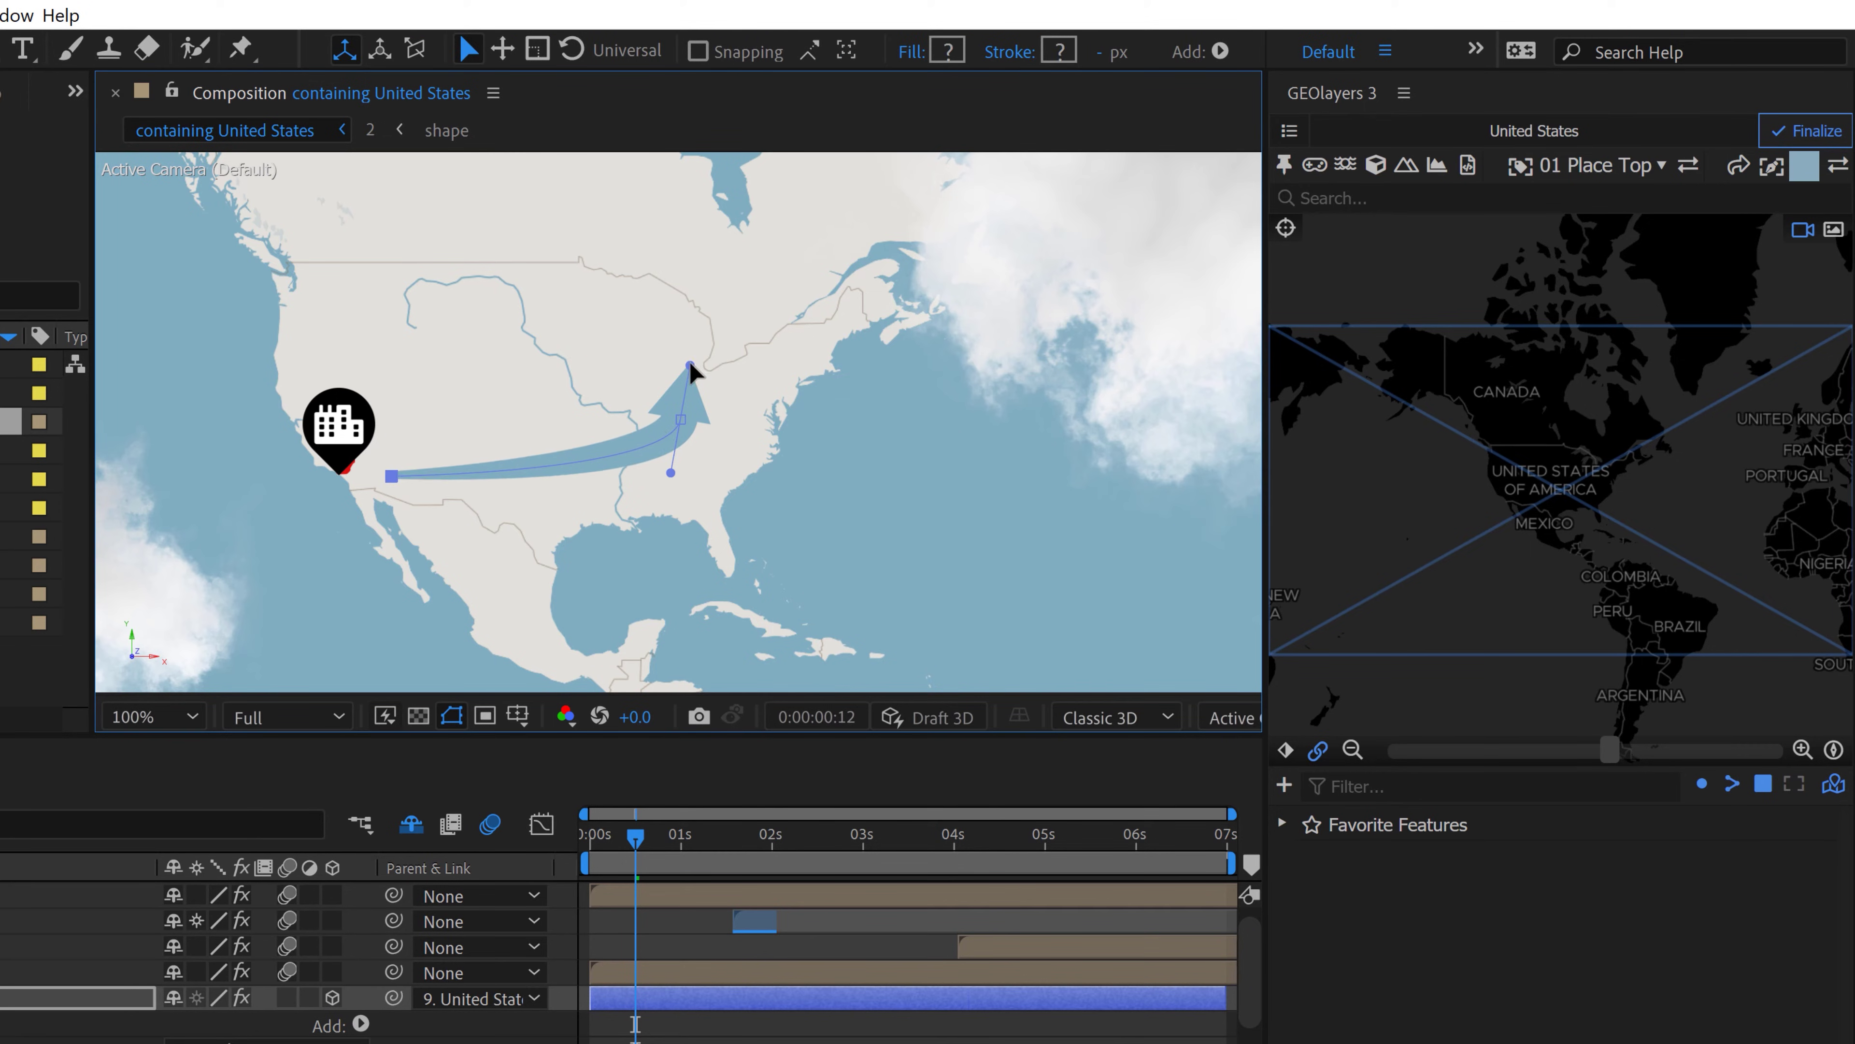
pyautogui.moveTo(690, 365); pyautogui.dragTo(716, 300)
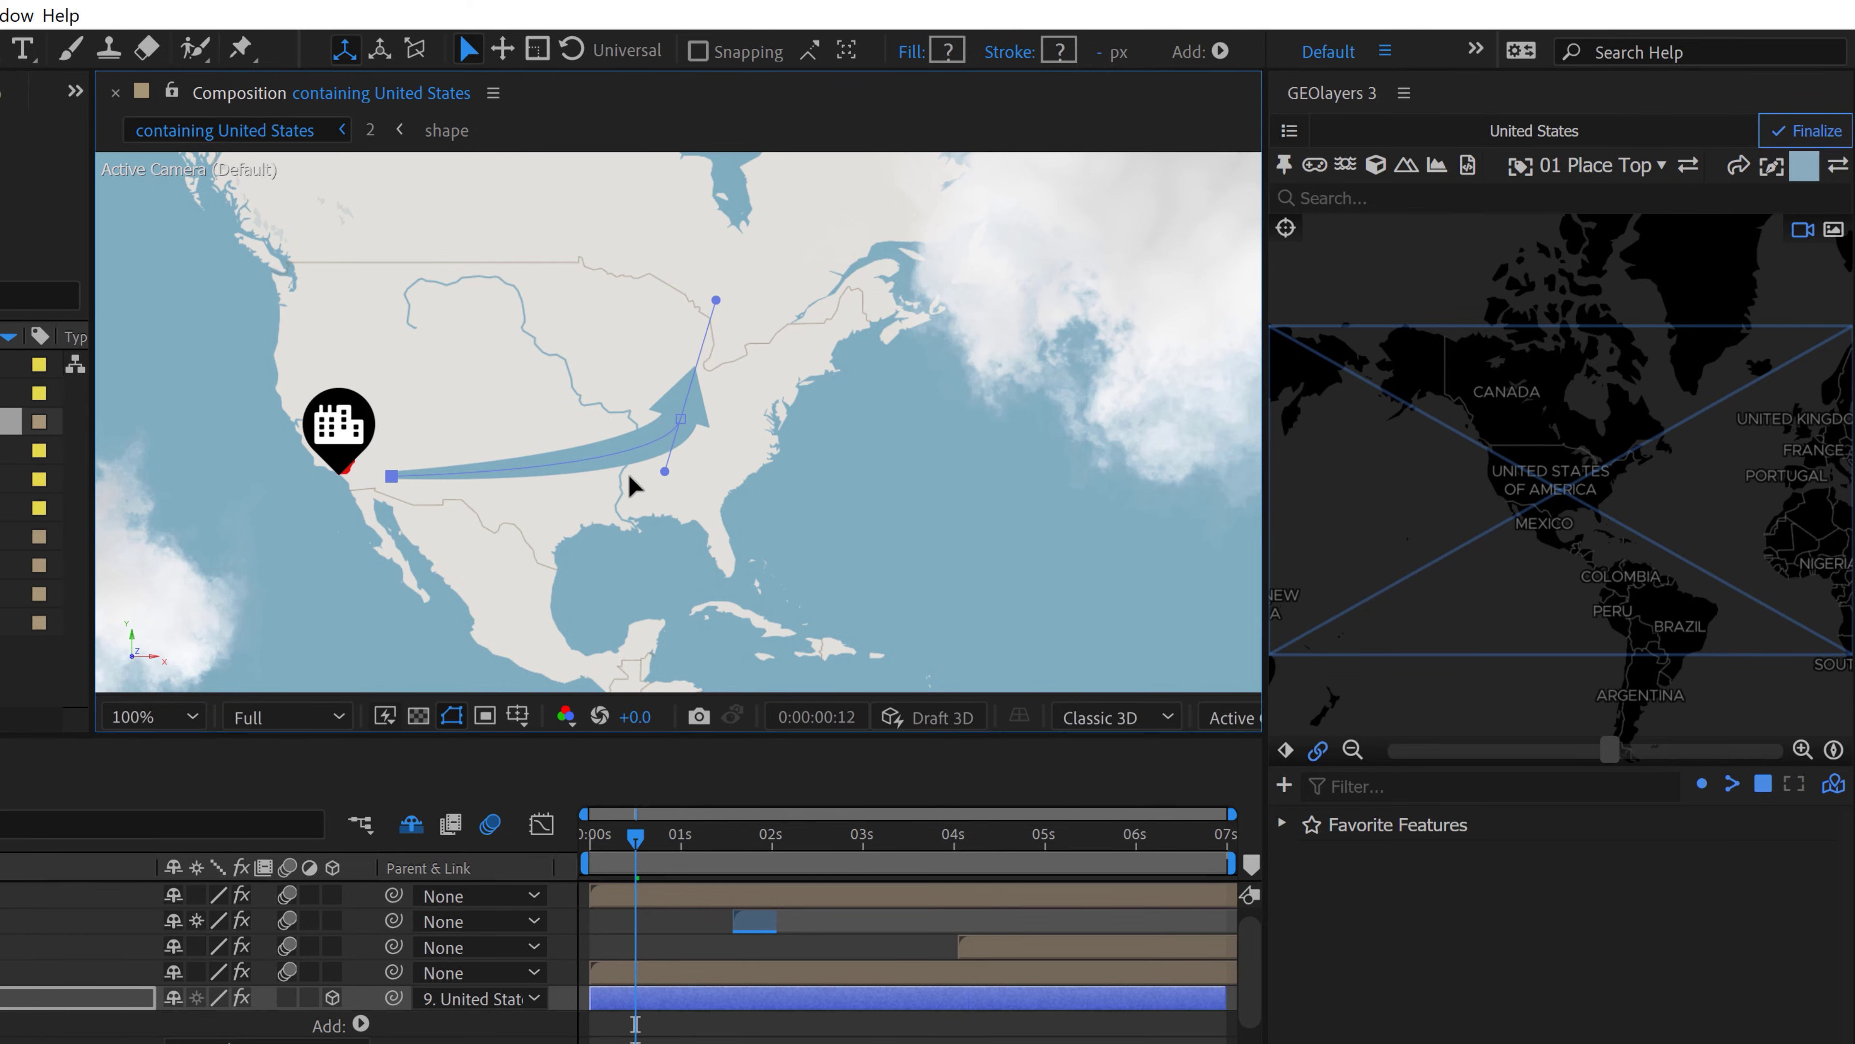
pyautogui.moveTo(664, 471); pyautogui.dragTo(565, 526)
pyautogui.moveTo(681, 421); pyautogui.dragTo(728, 430)
pyautogui.moveTo(391, 476); pyautogui.dragTo(373, 481)
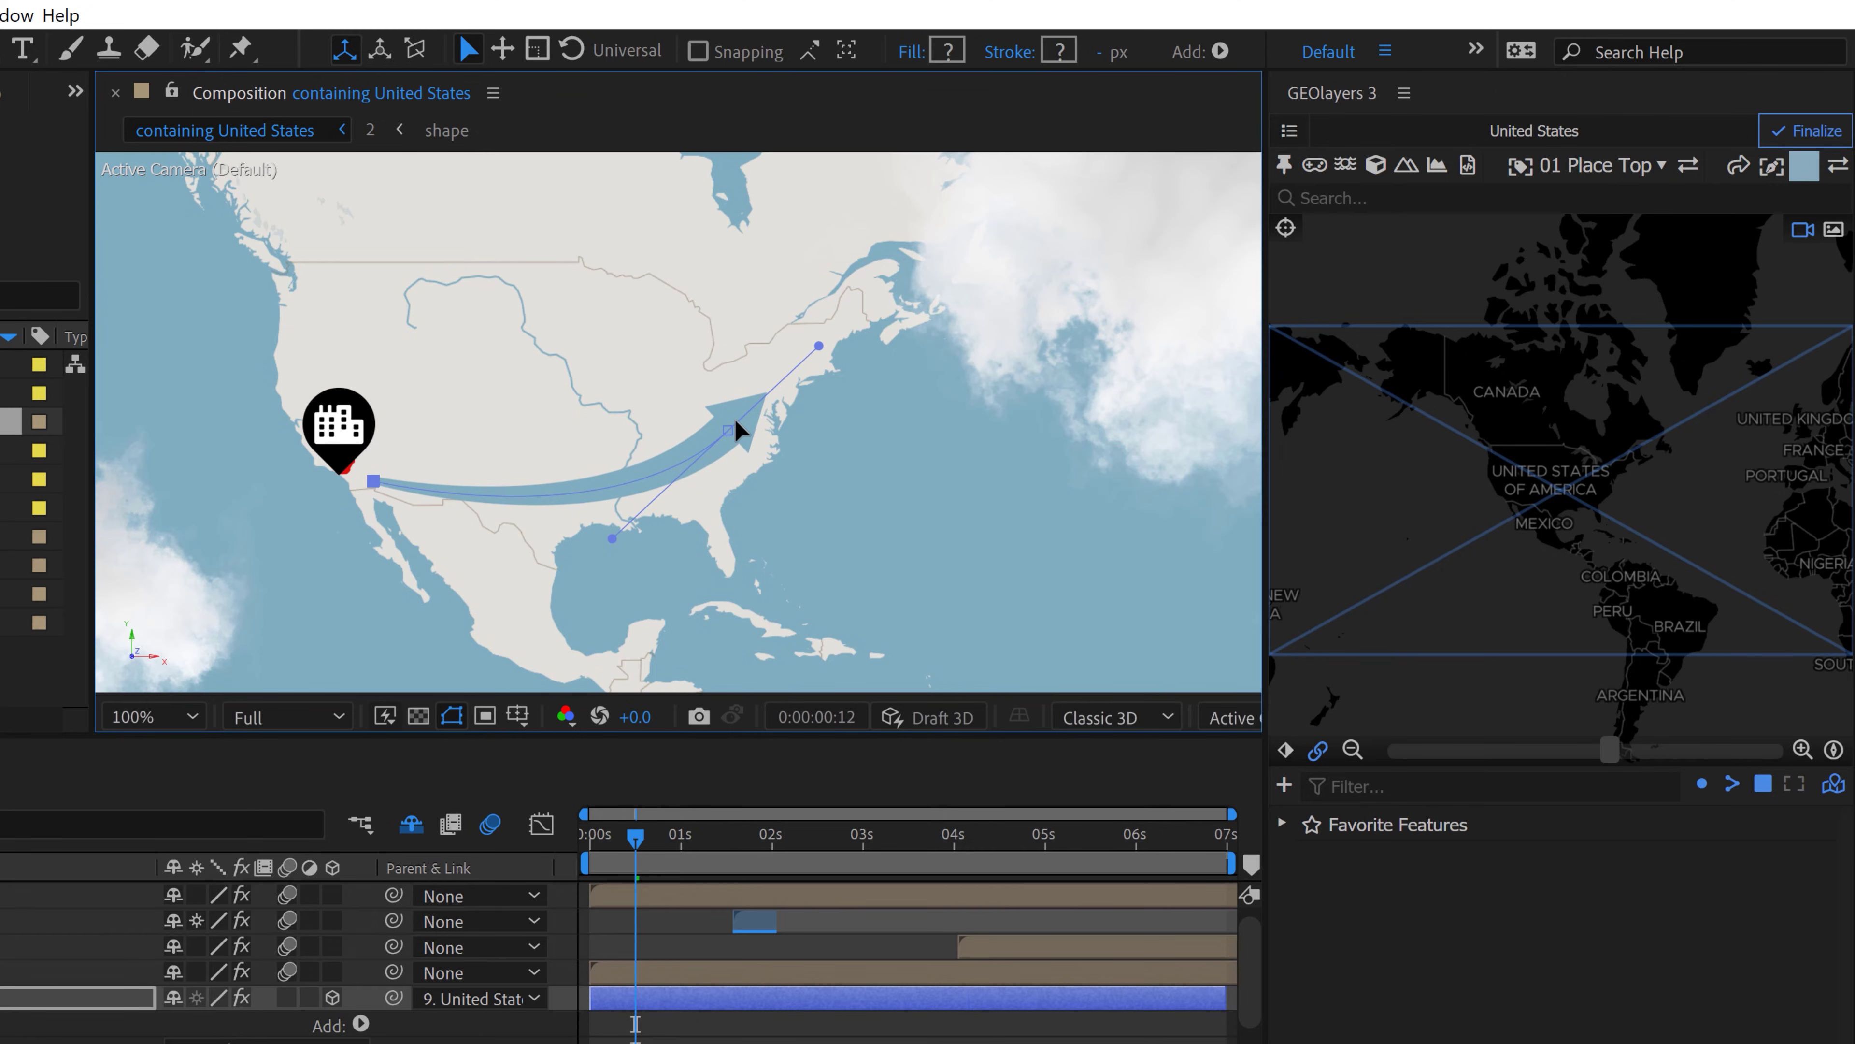
pyautogui.moveTo(728, 430); pyautogui.dragTo(740, 429)
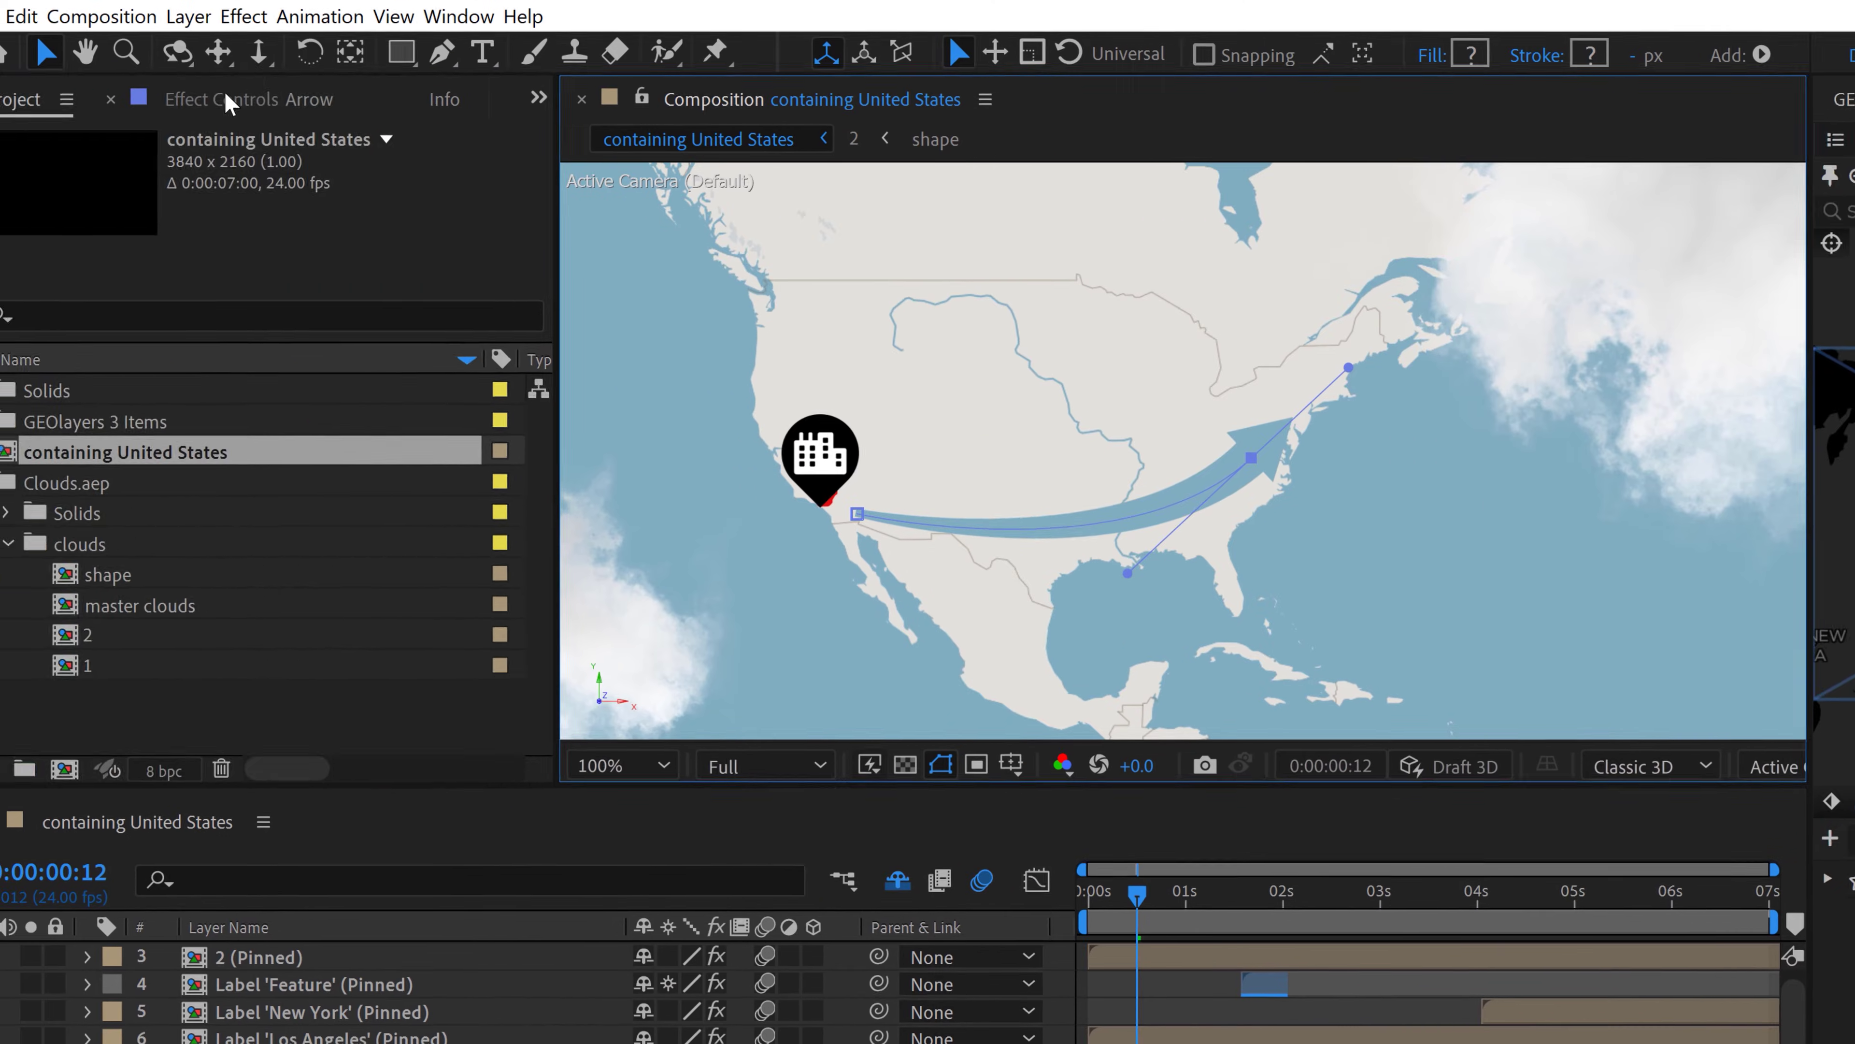
# Set the arrow's main colour to red
pyautogui.click(0, 92)
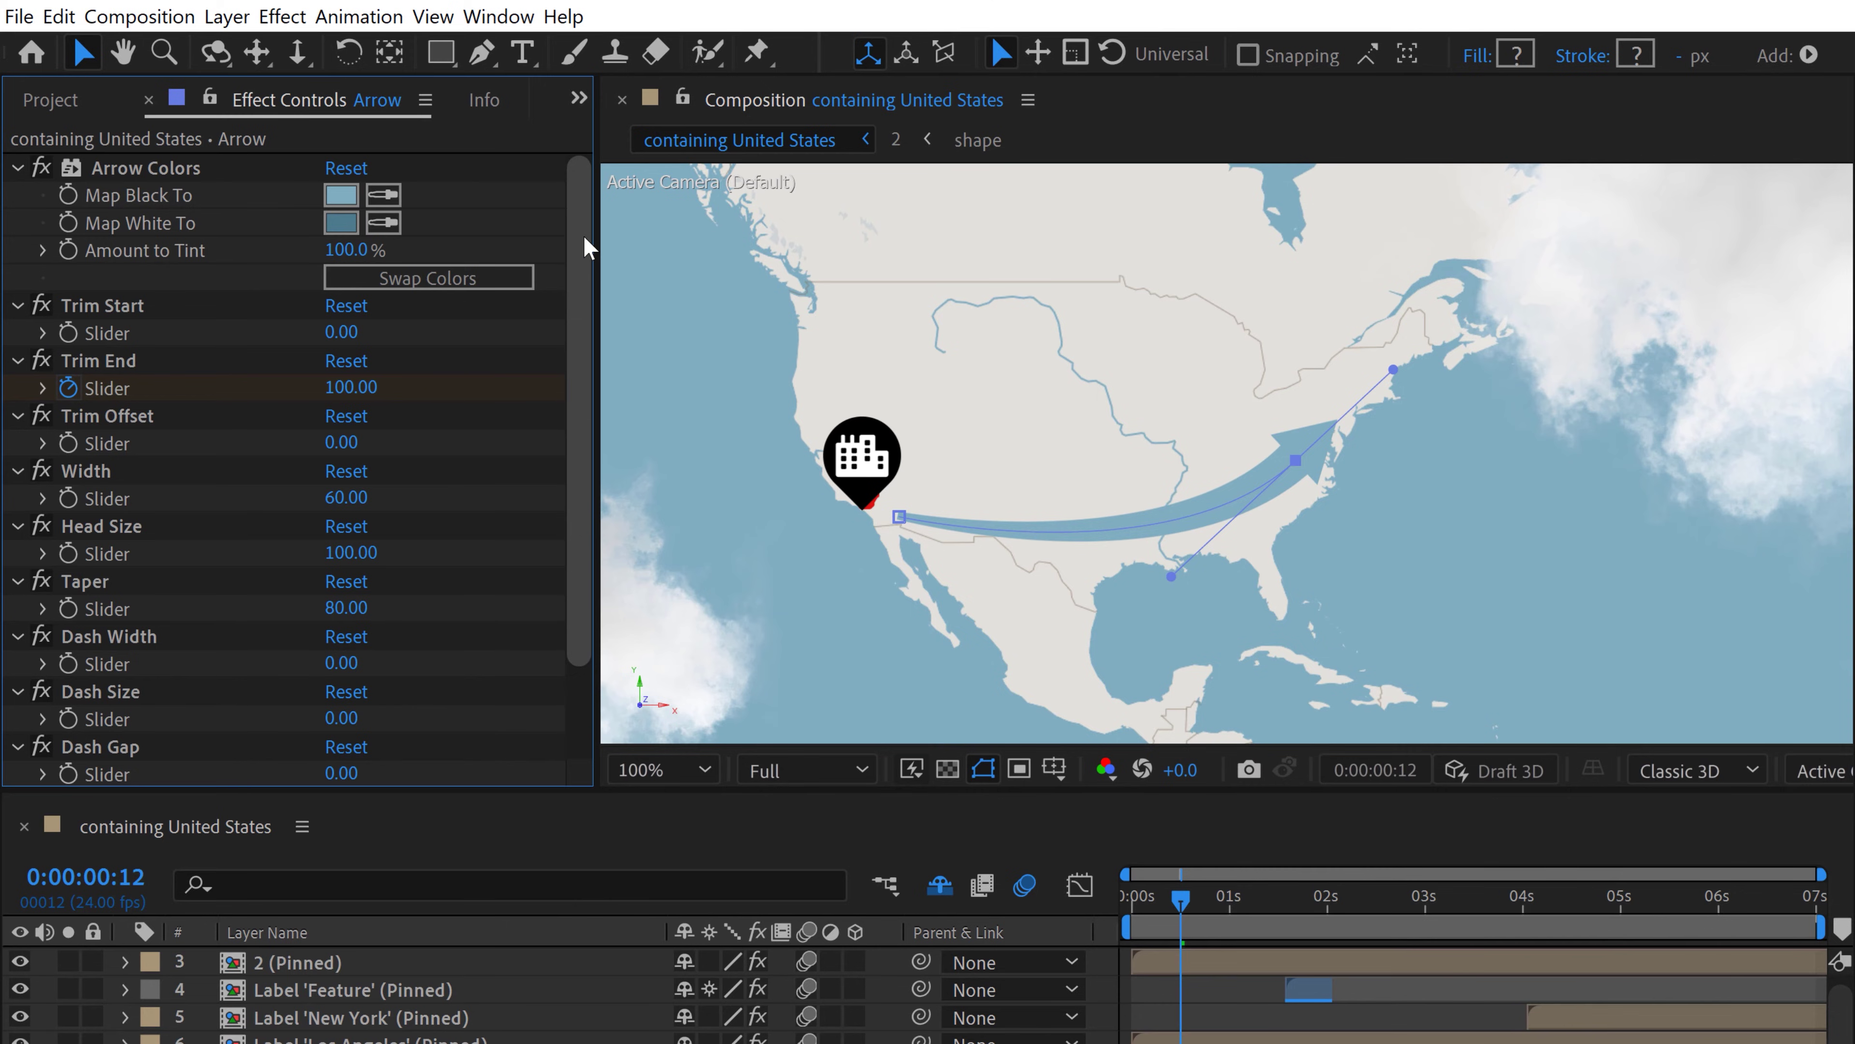
pyautogui.click(340, 195)
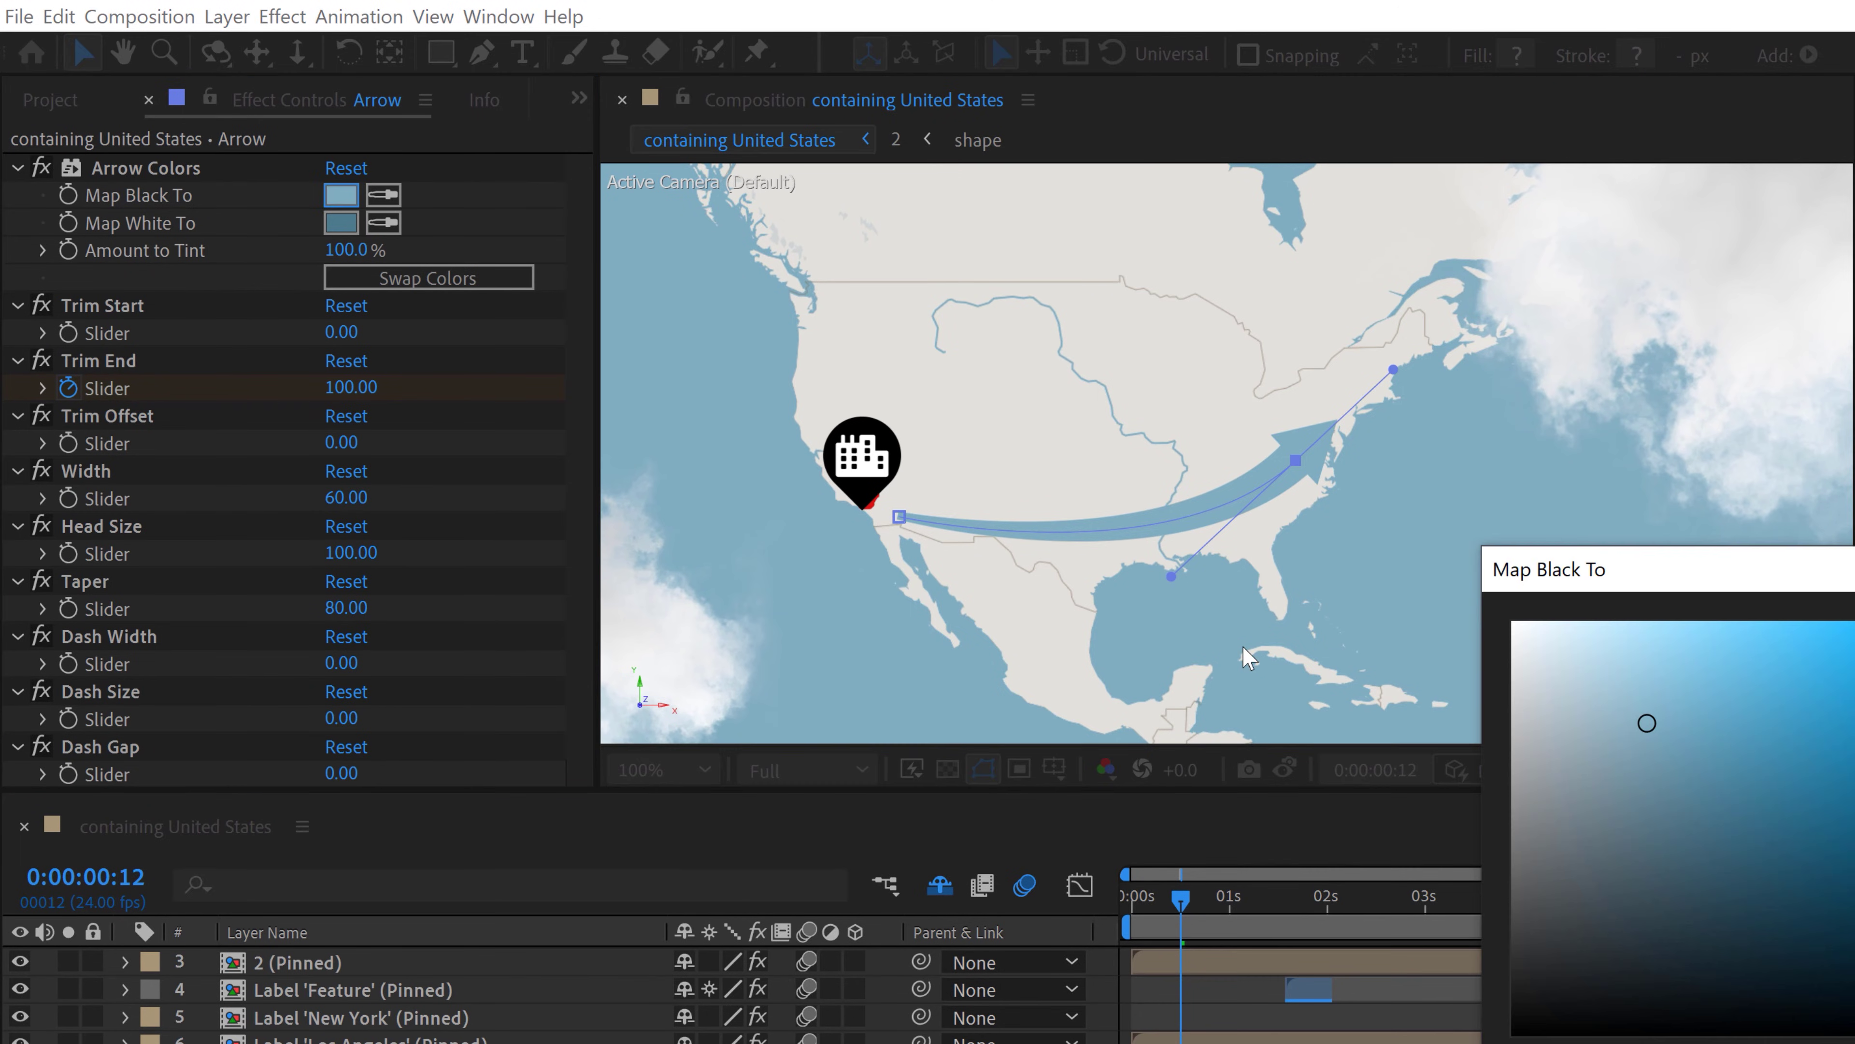
pyautogui.press('Return')
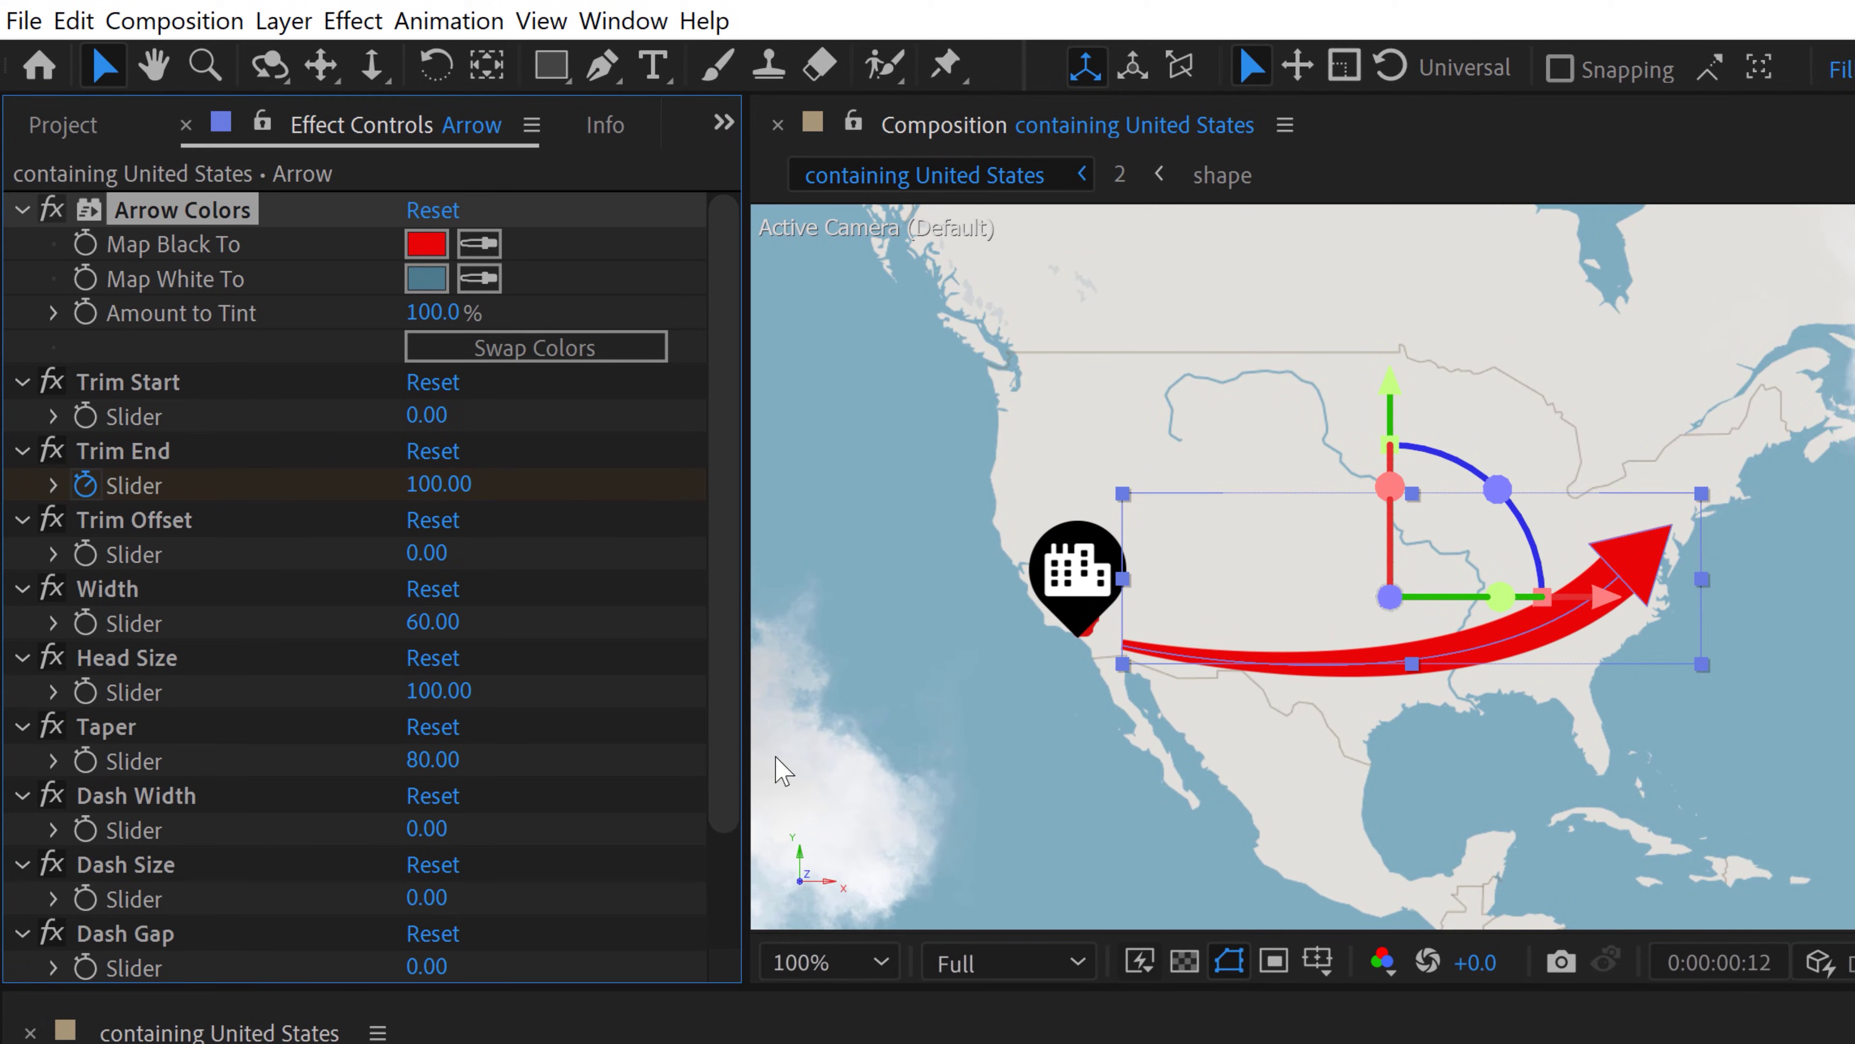
pyautogui.scroll(-4, 712, 658)
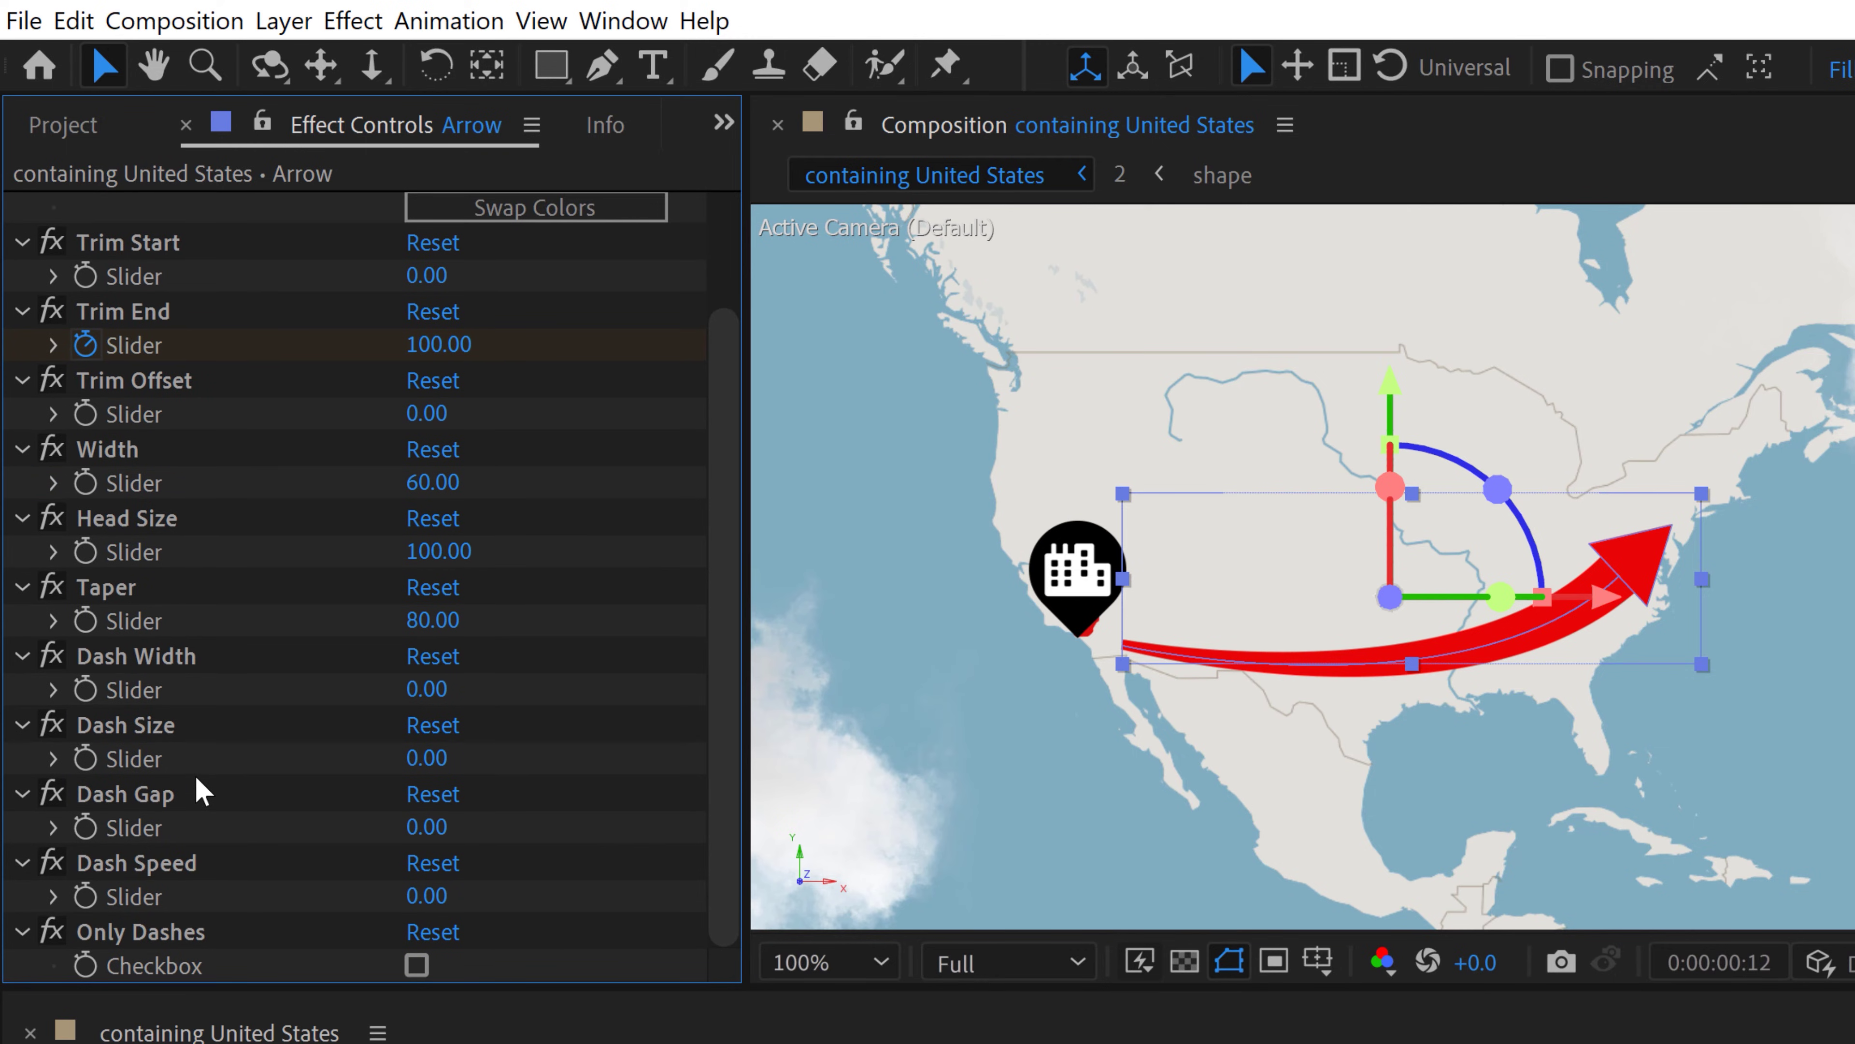
pyautogui.scroll(4, 439, 840)
# Give the arrow Width 30, Dash Width 80, Dash Size 20, Dash Gap 20 and Dash Speed 50
pyautogui.click(424, 623)
pyautogui.write('30')
pyautogui.press('Tab')
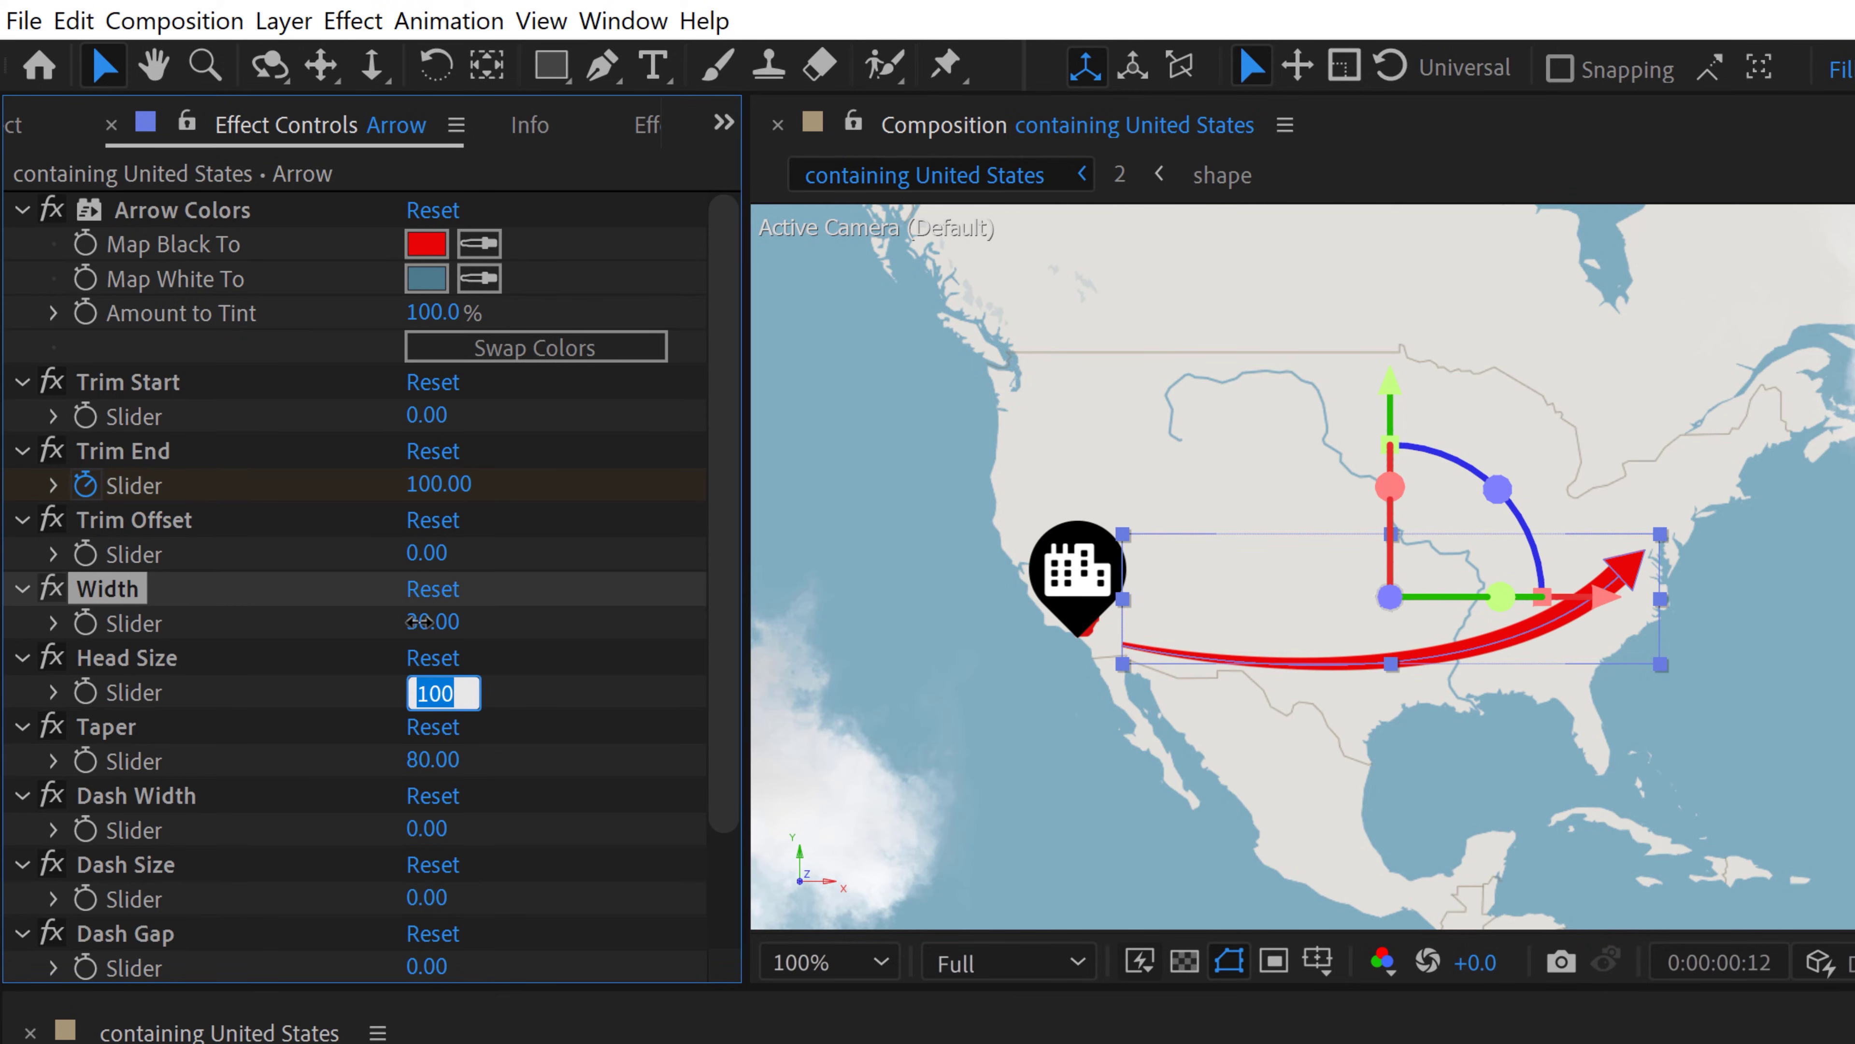
pyautogui.press('Tab')
pyautogui.click(438, 828)
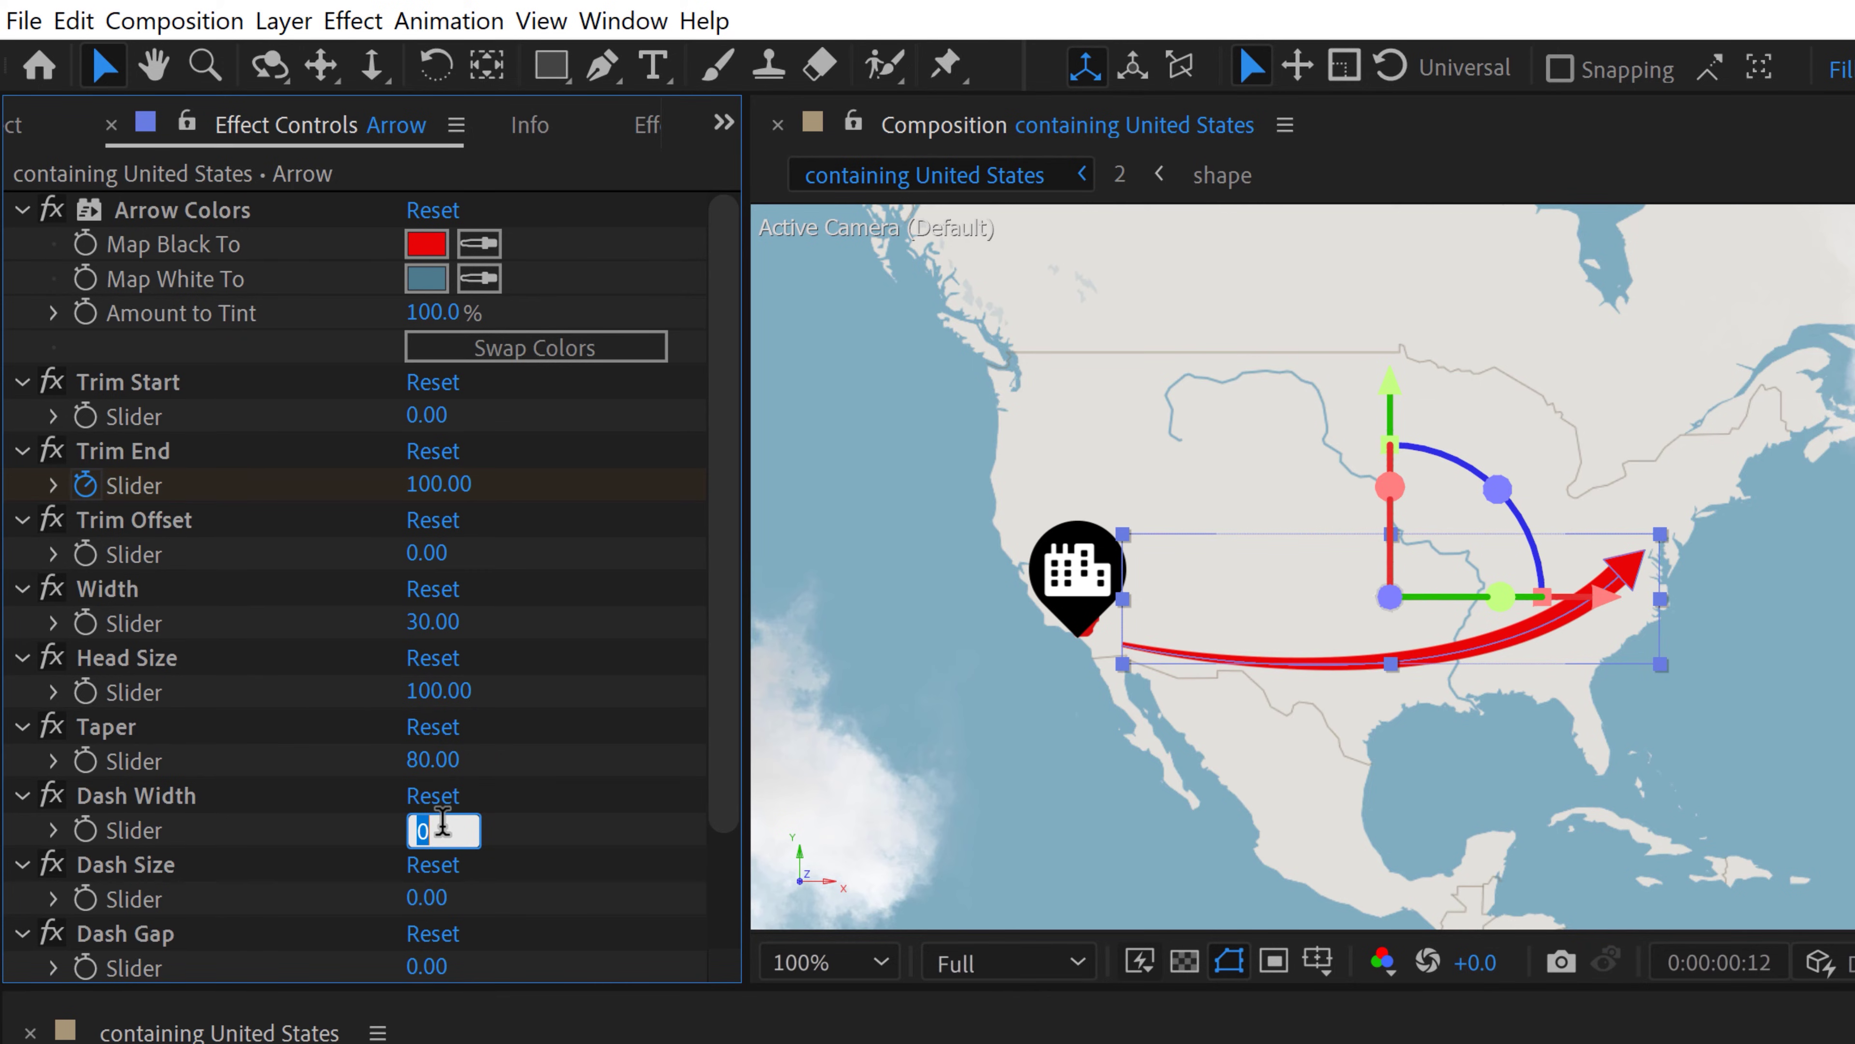
pyautogui.write('80')
pyautogui.press('Tab')
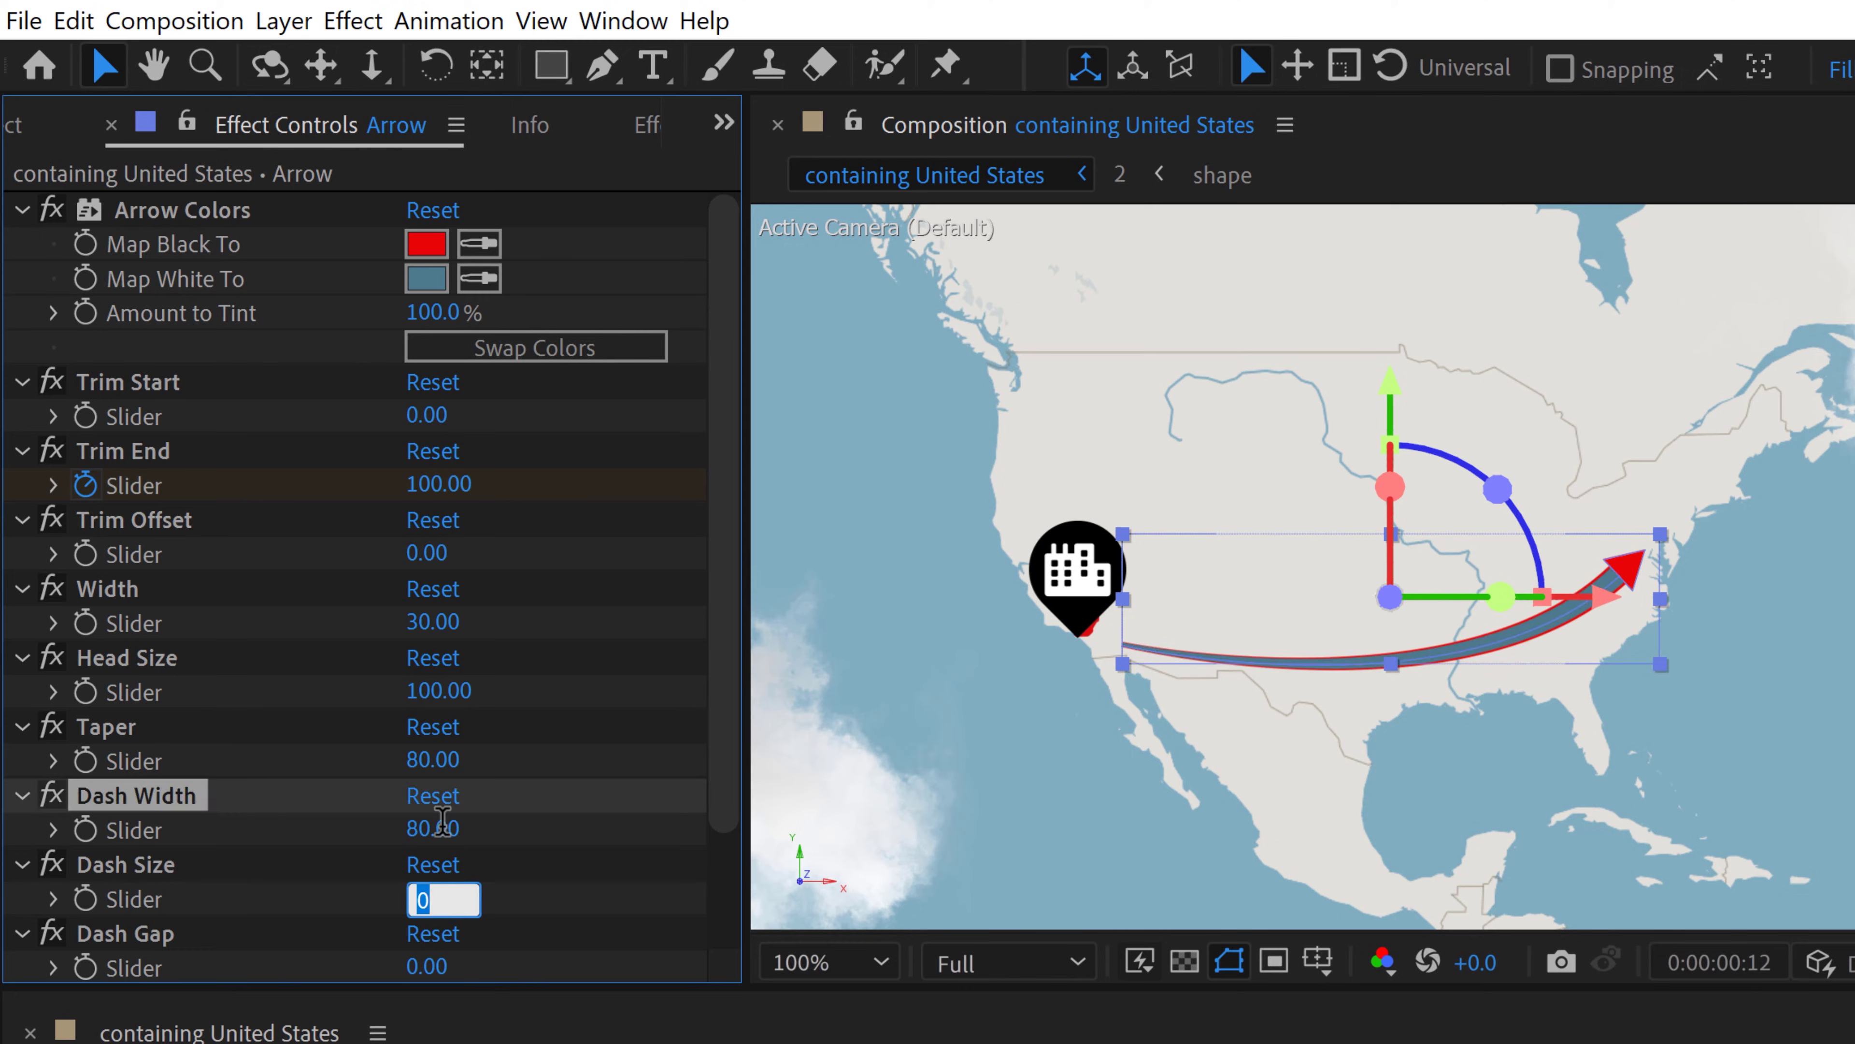
pyautogui.press('Tab')
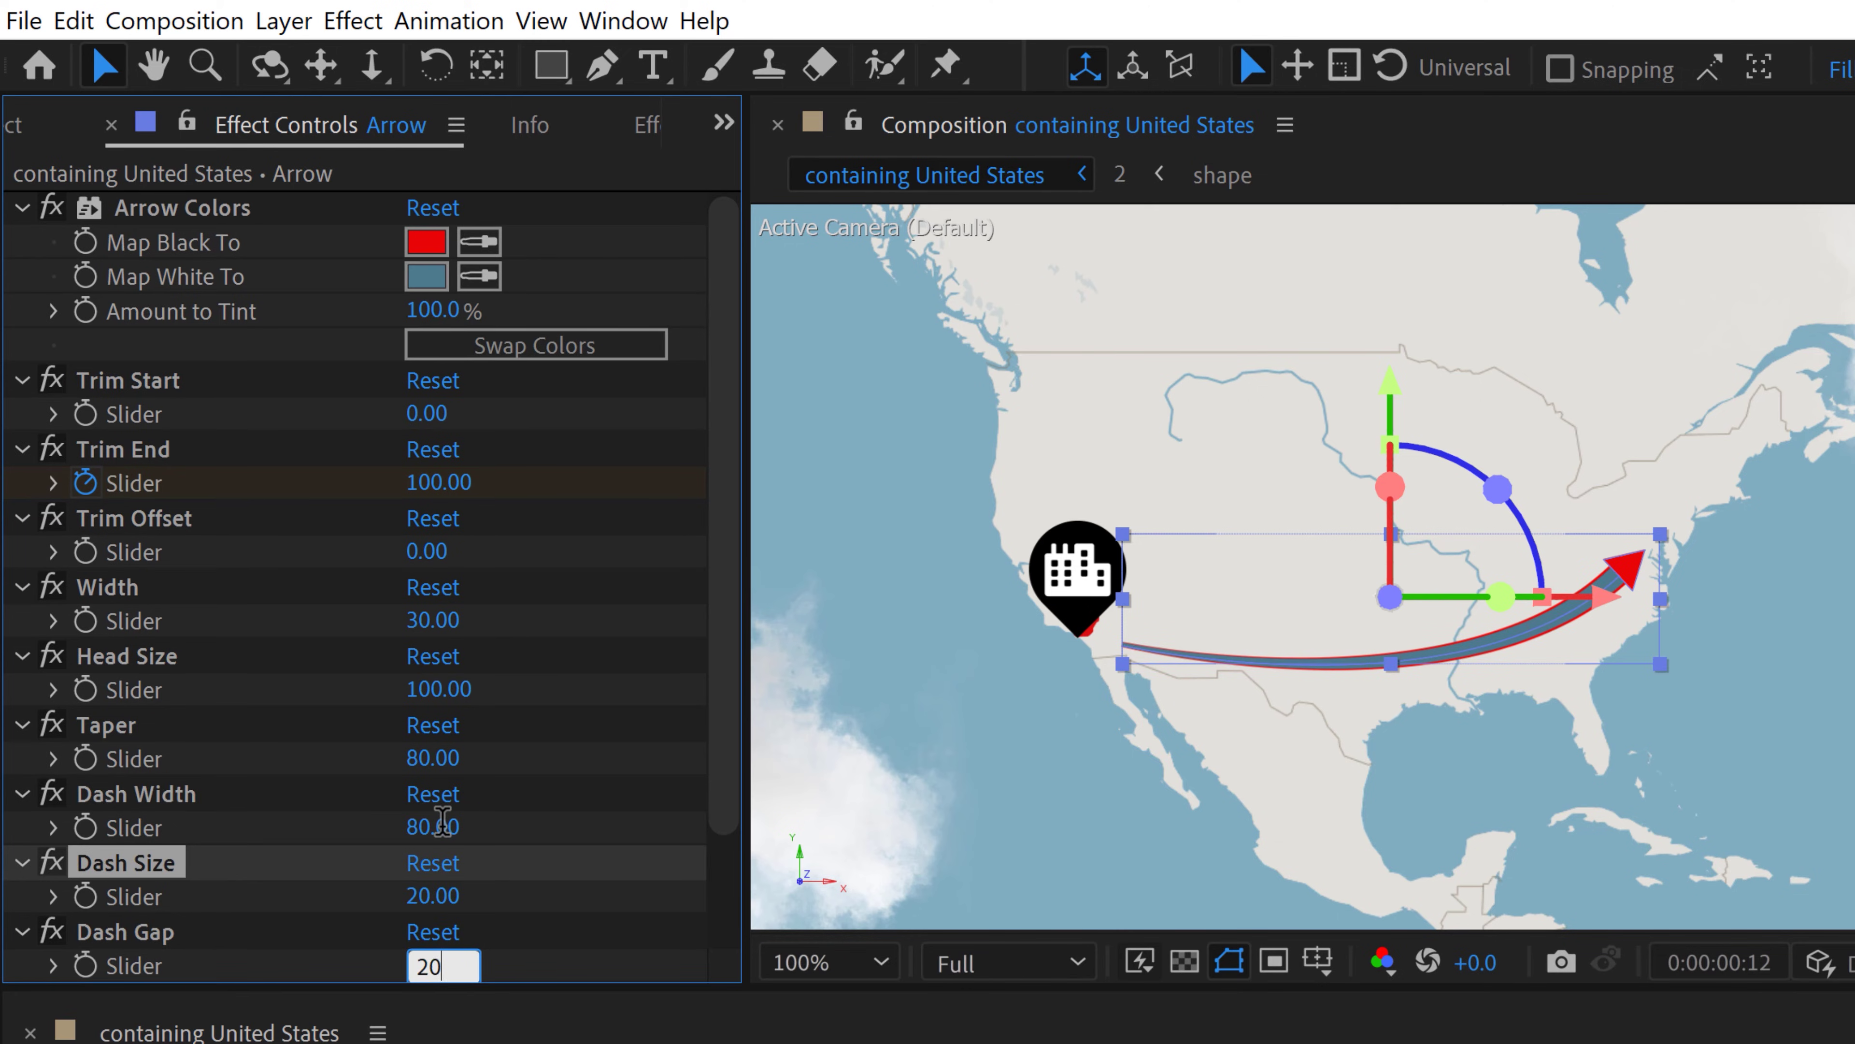
pyautogui.press('Tab')
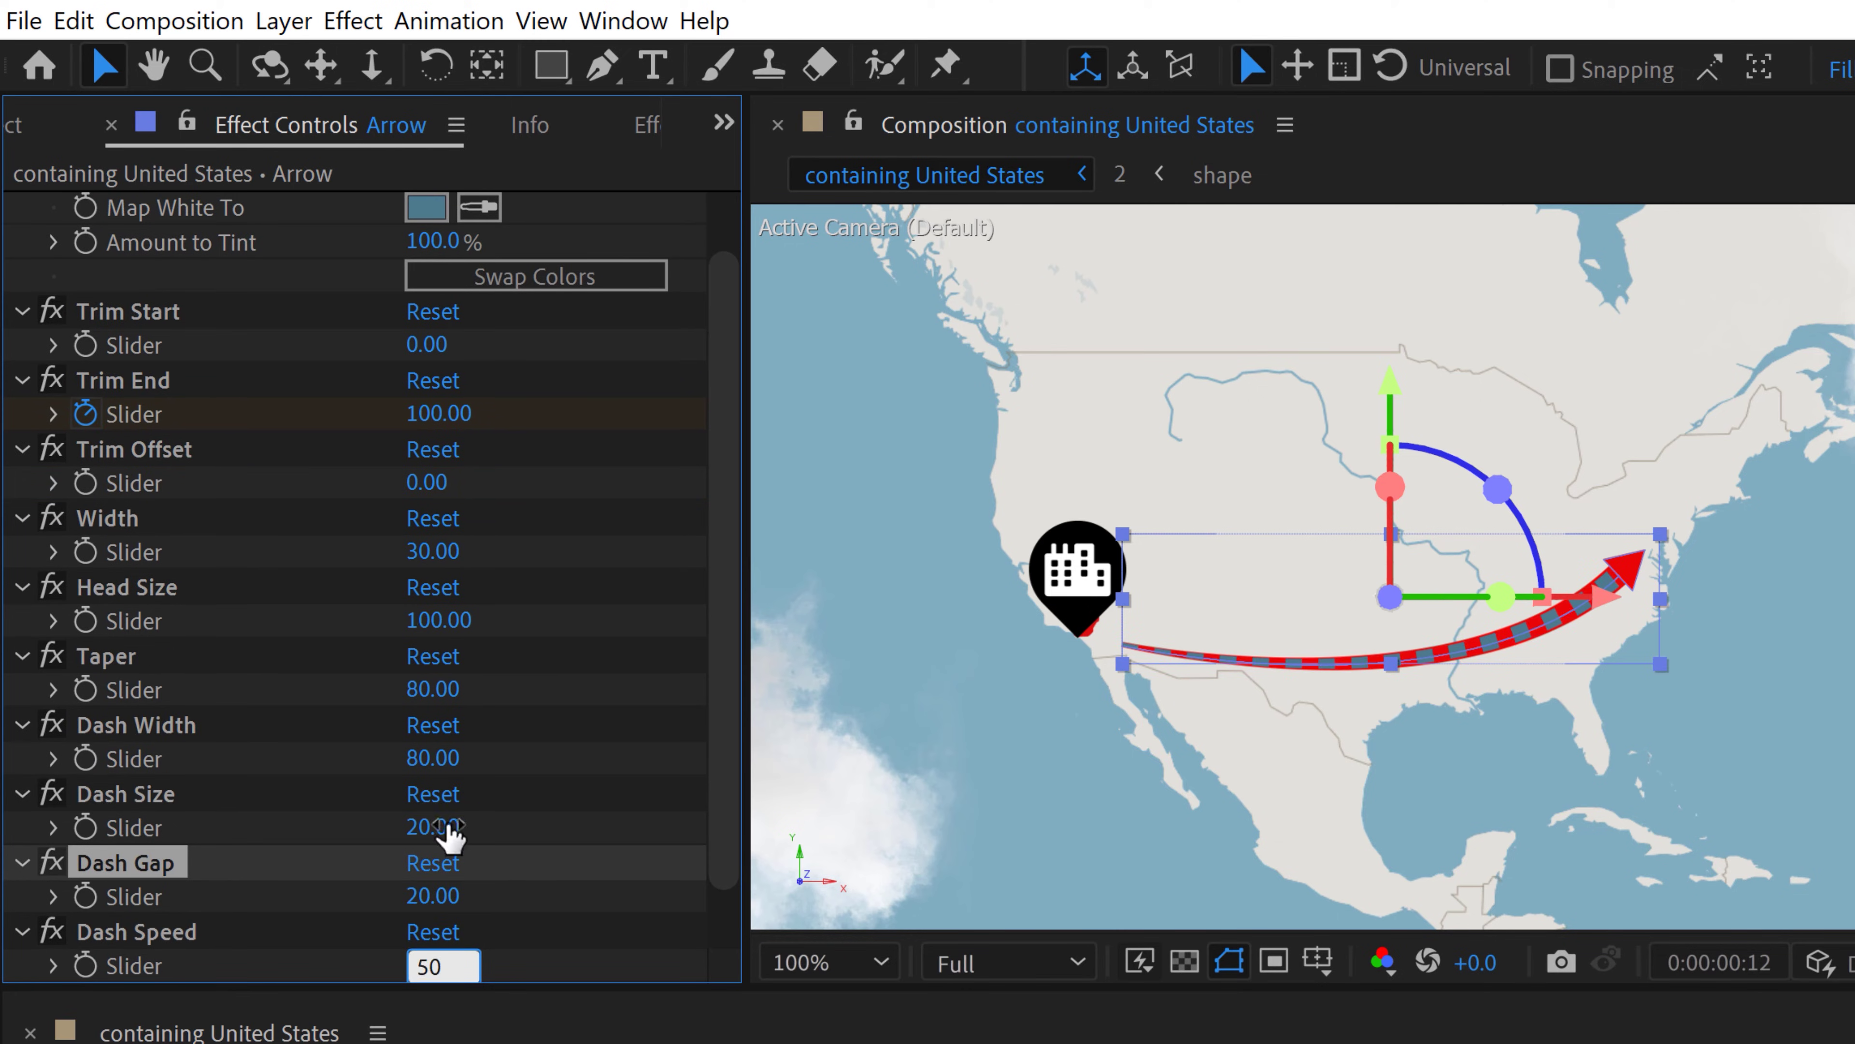
pyautogui.press('Return')
# Deselect the arrow and preview it from the first frame drawing on toward New York
pyautogui.scroll(-1, 737, 634)
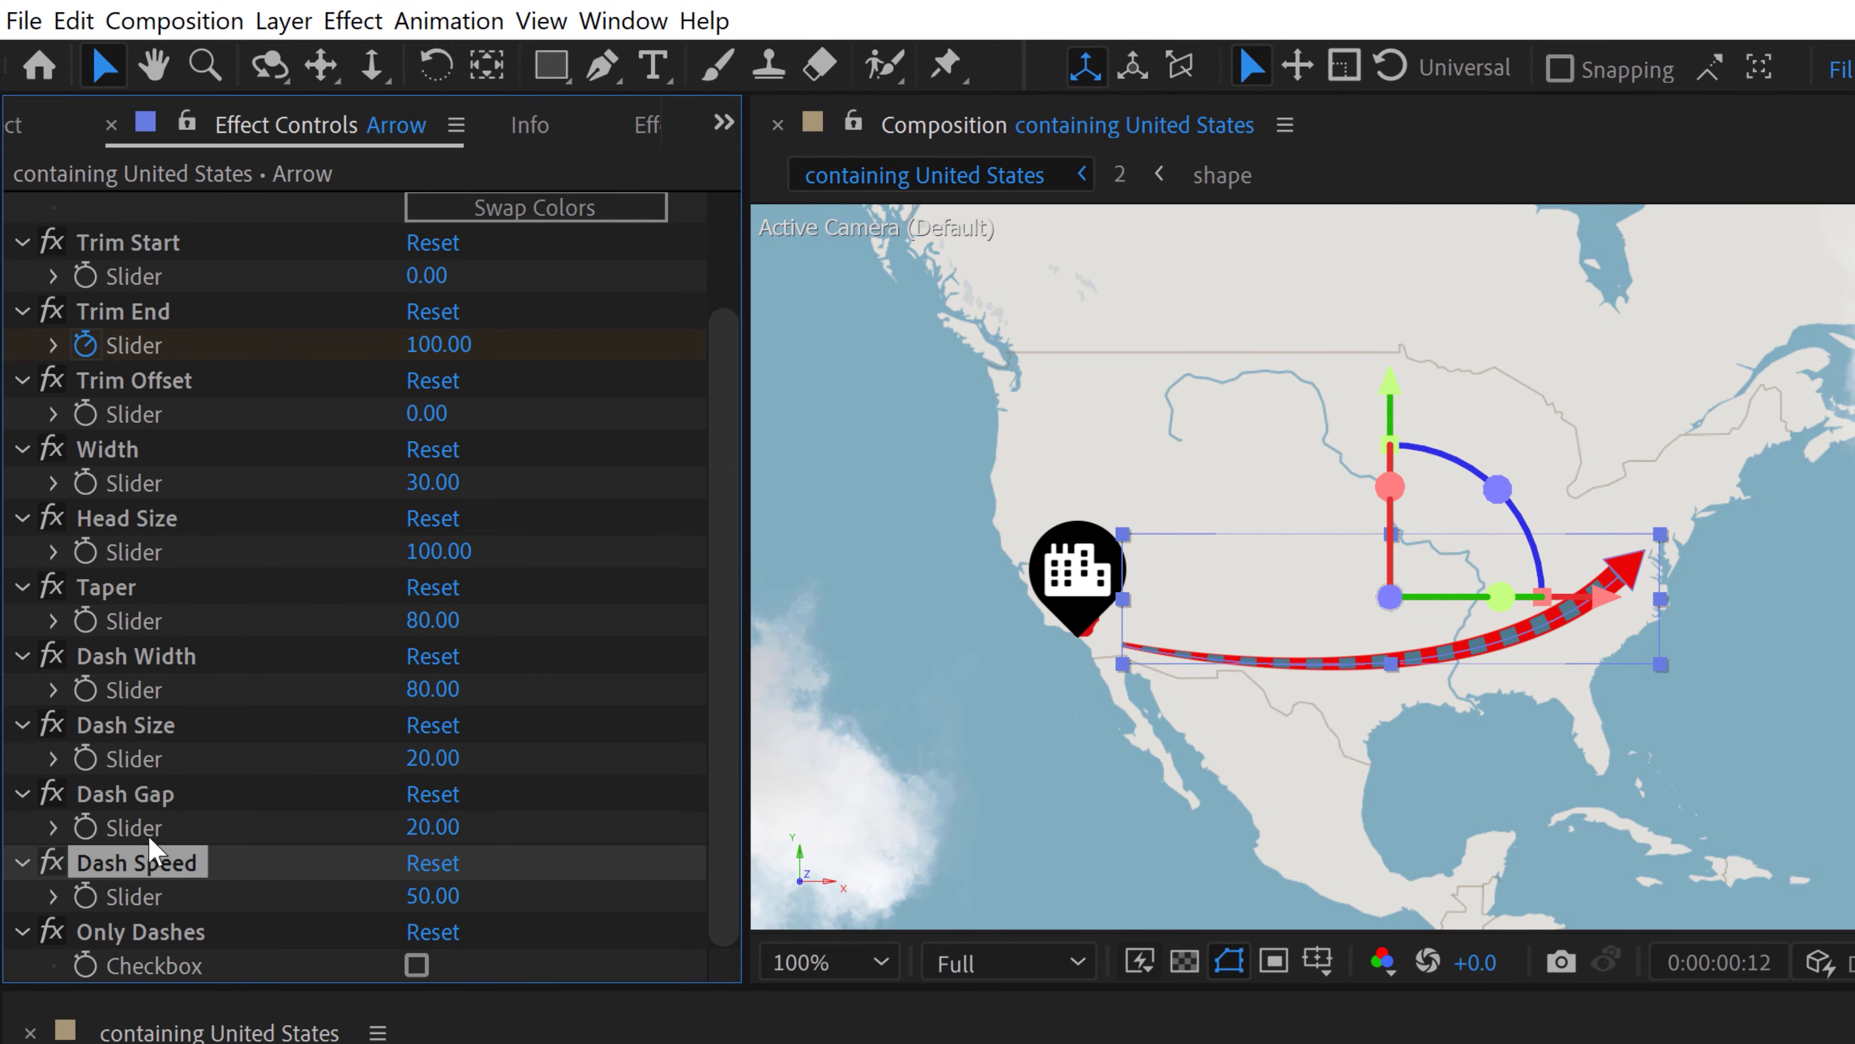
pyautogui.press('F2')
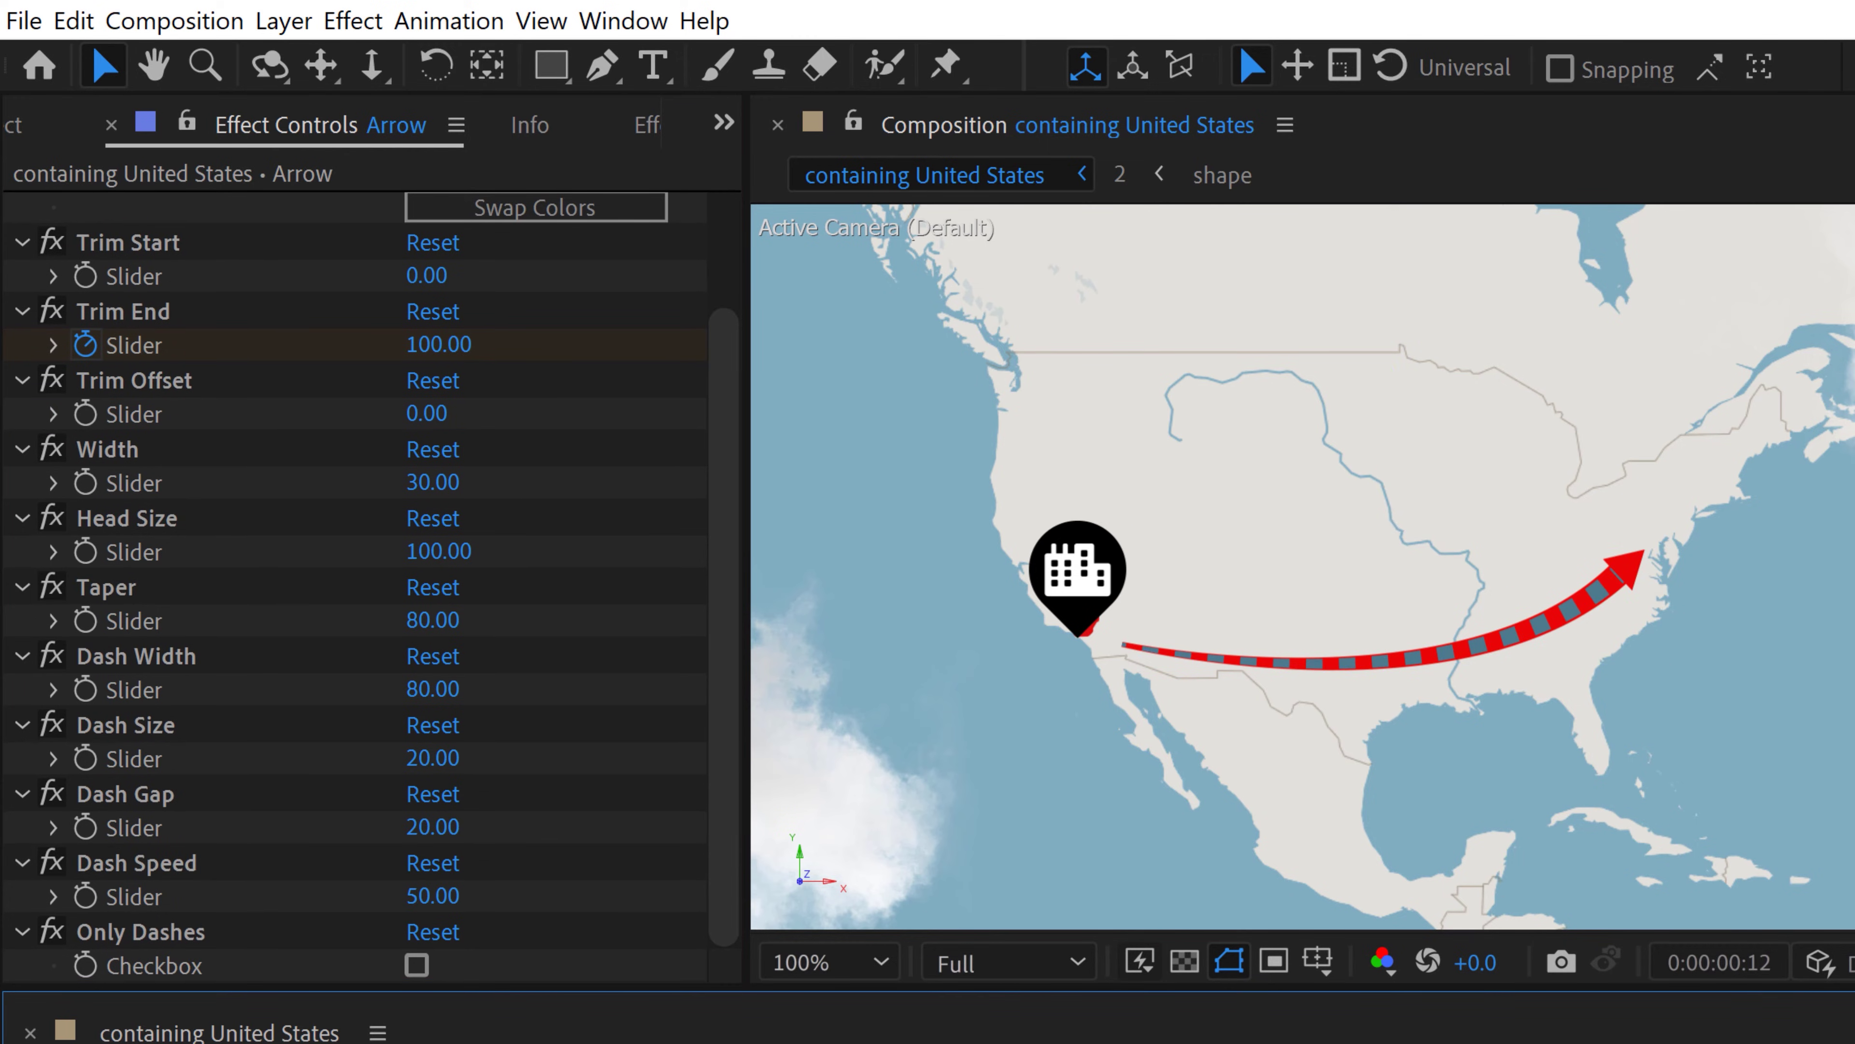
pyautogui.press('Home')
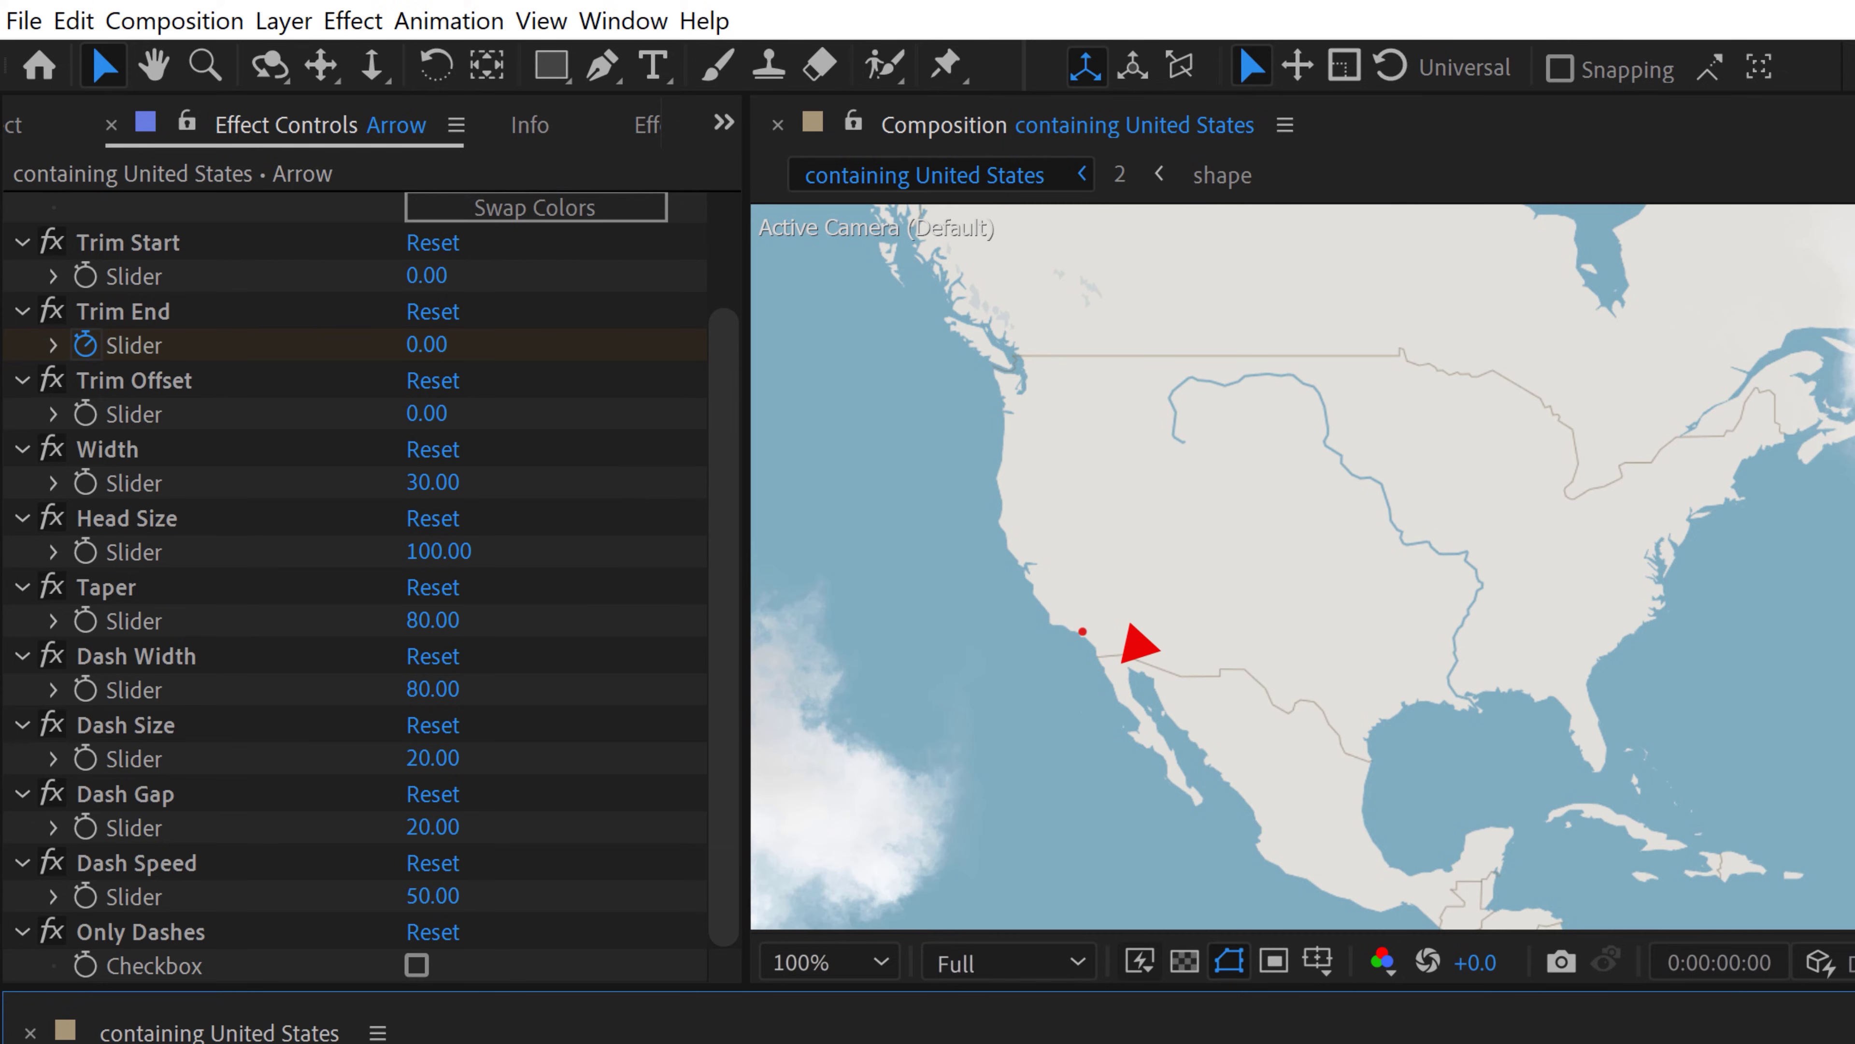
pyautogui.press('space')
pyautogui.press('space')
pyautogui.scroll(4, 512, 365)
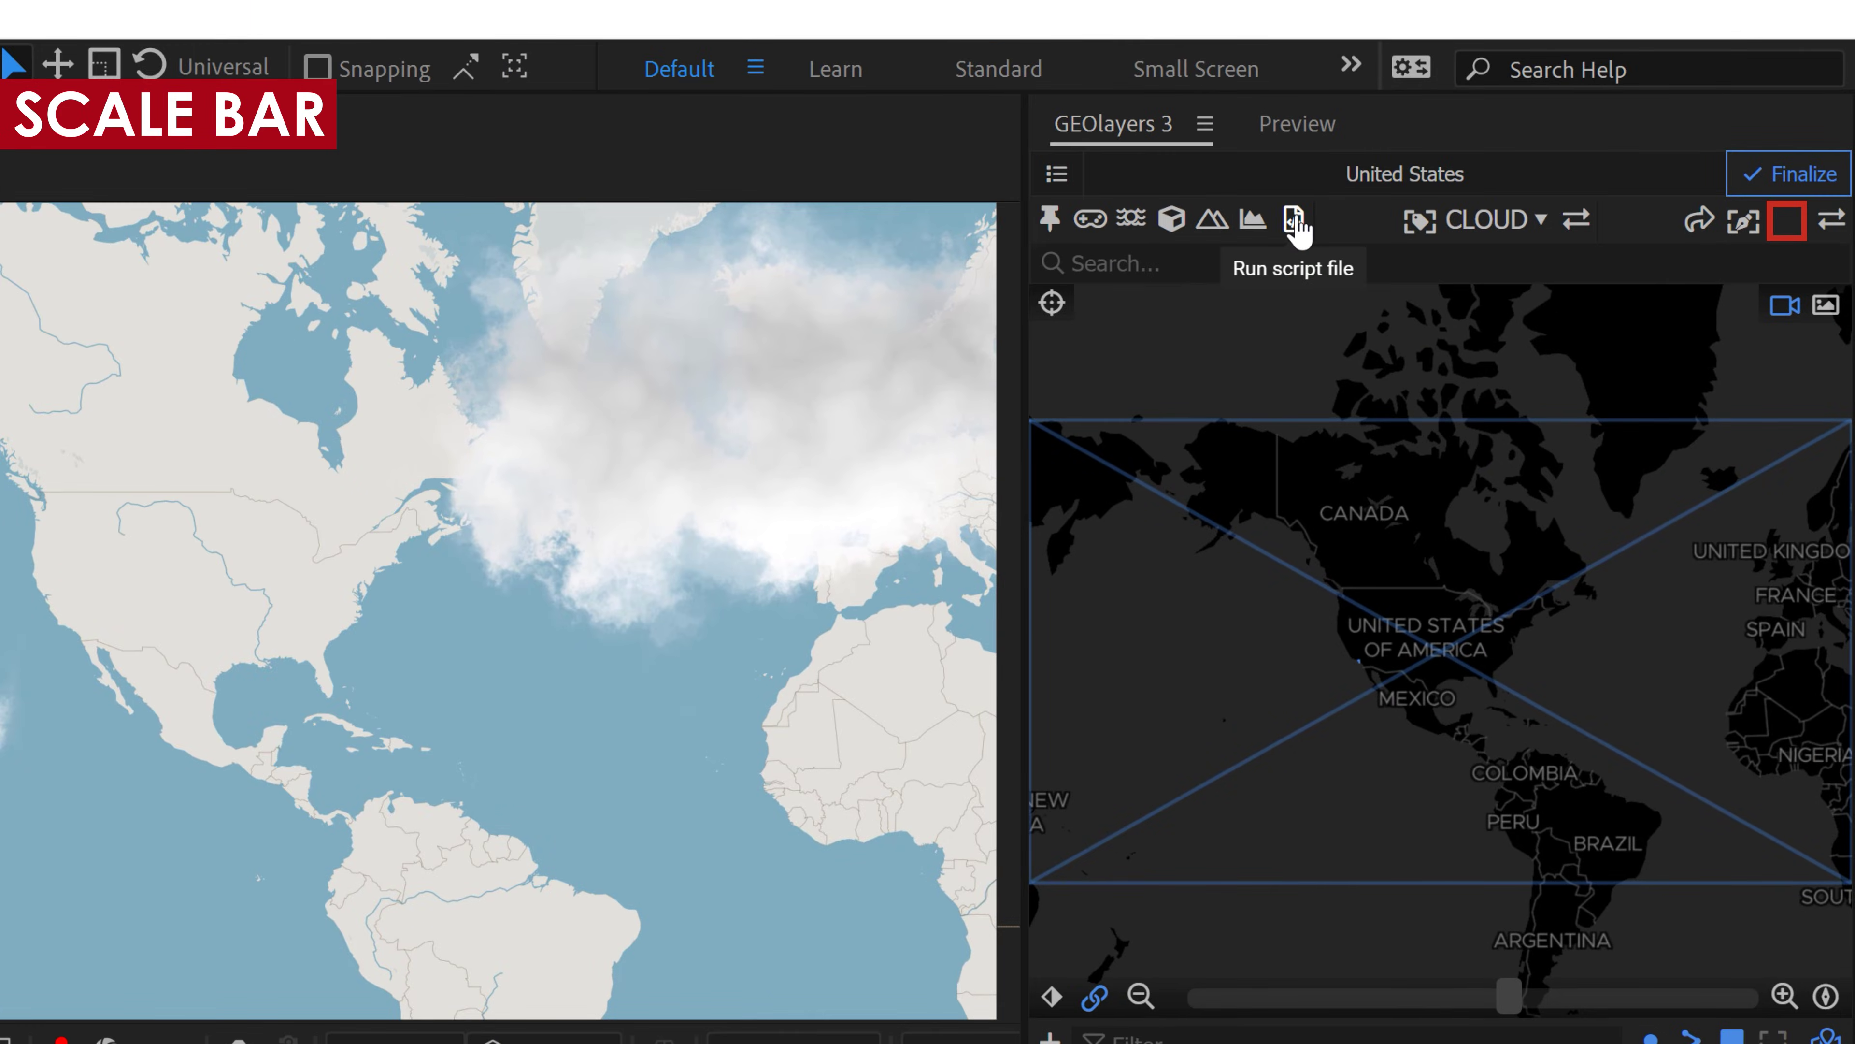
# Add a left-aligned GEOlayers scale bar and enlarge its text in the Character panel
pyautogui.click(1464, 153)
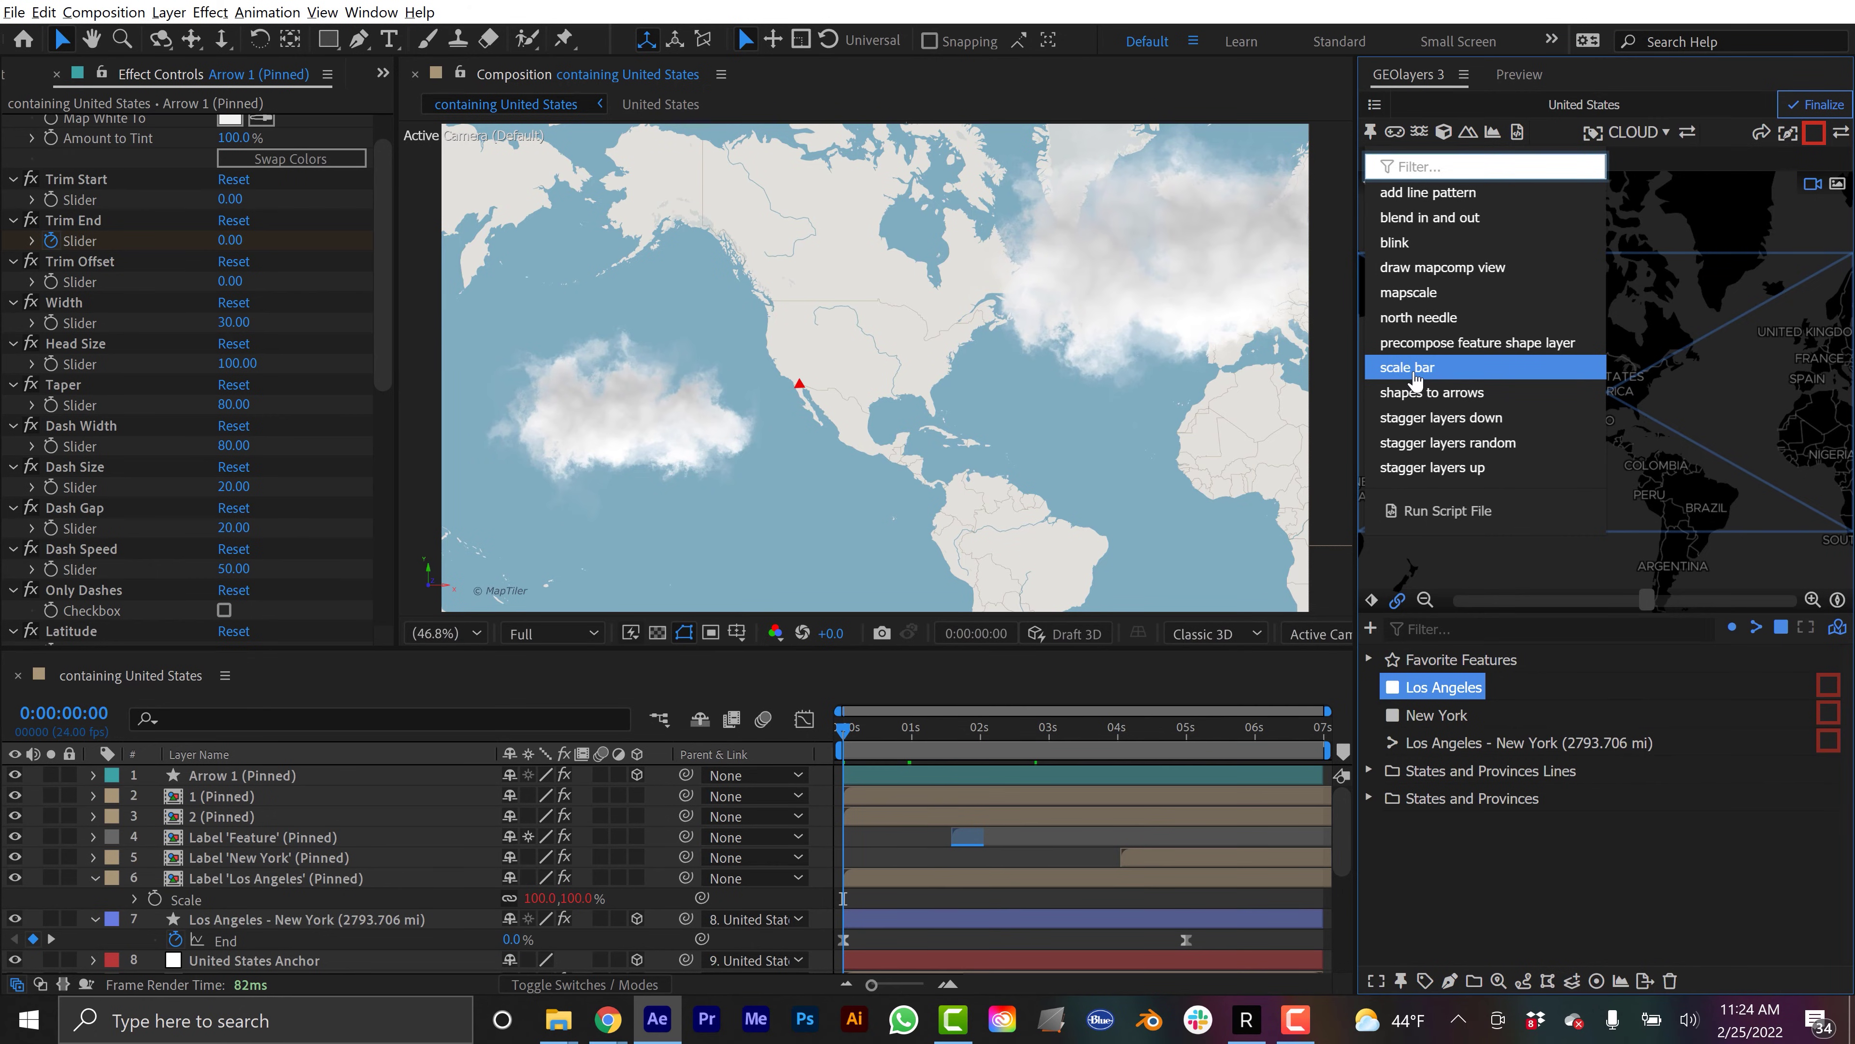
pyautogui.click(1414, 374)
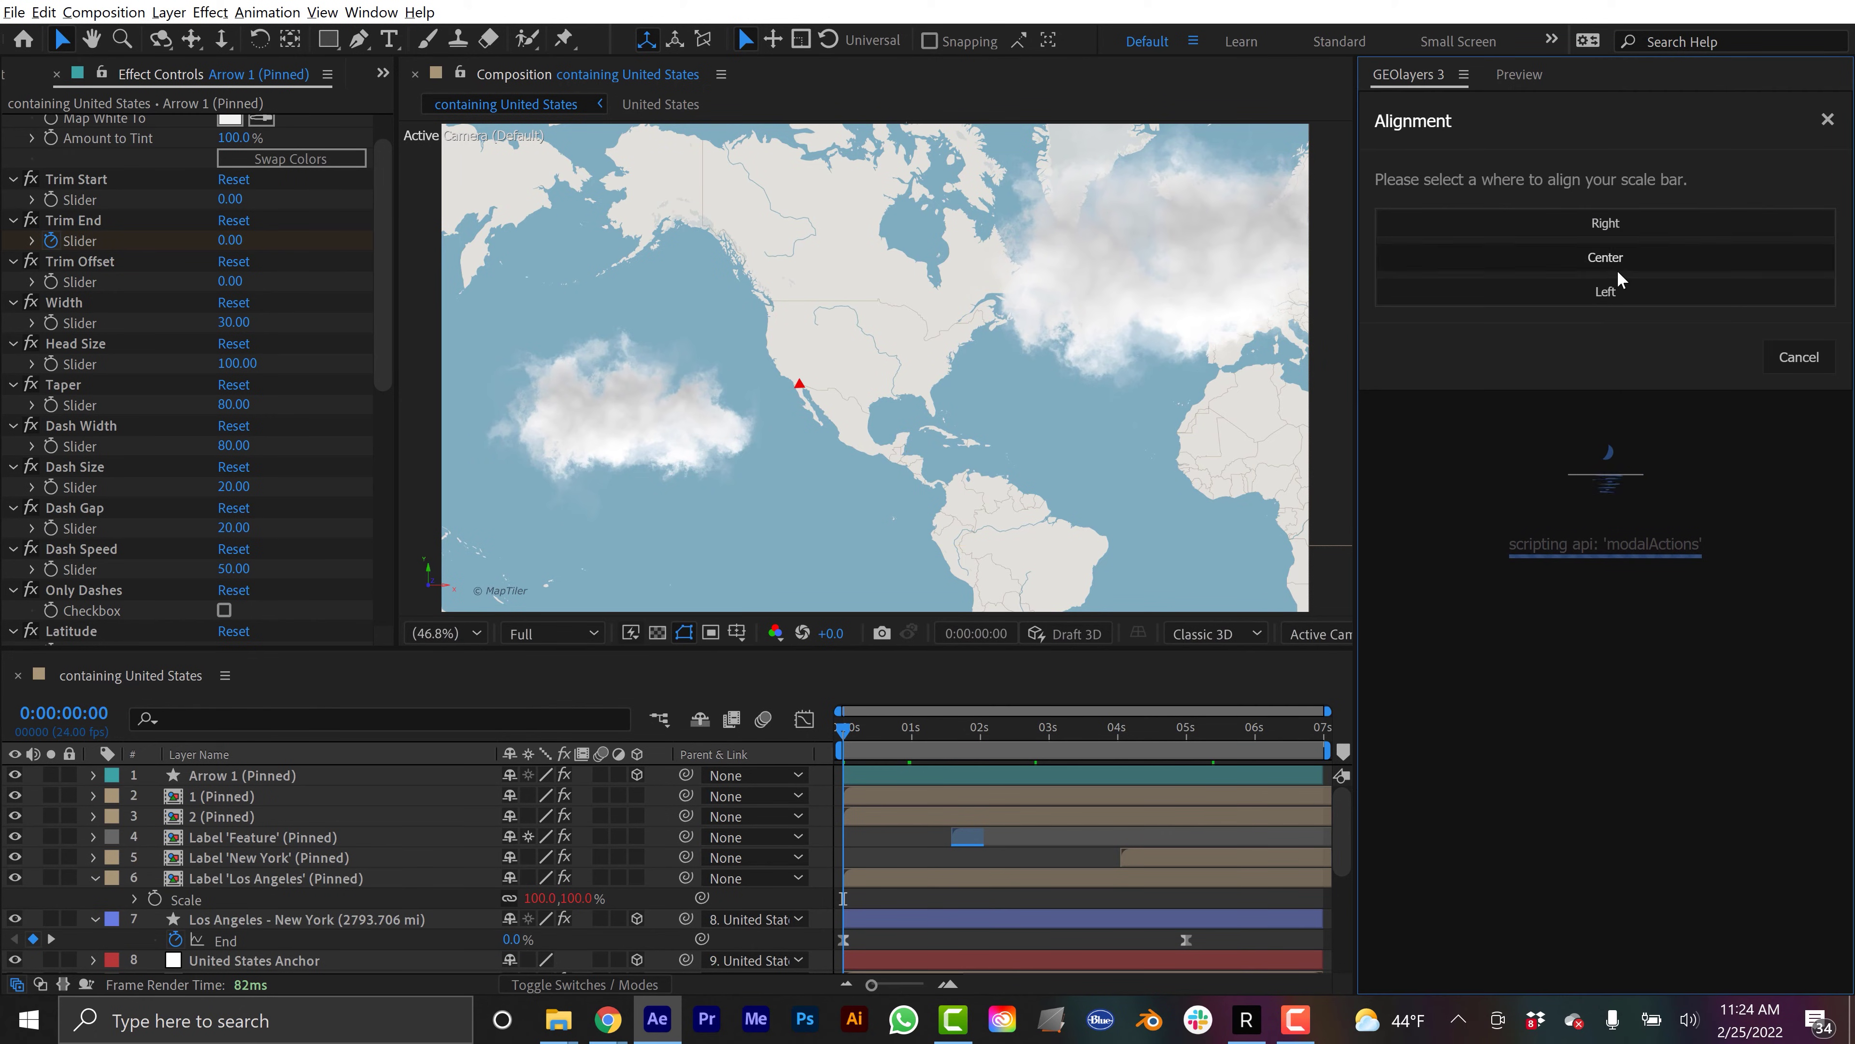
pyautogui.click(1609, 294)
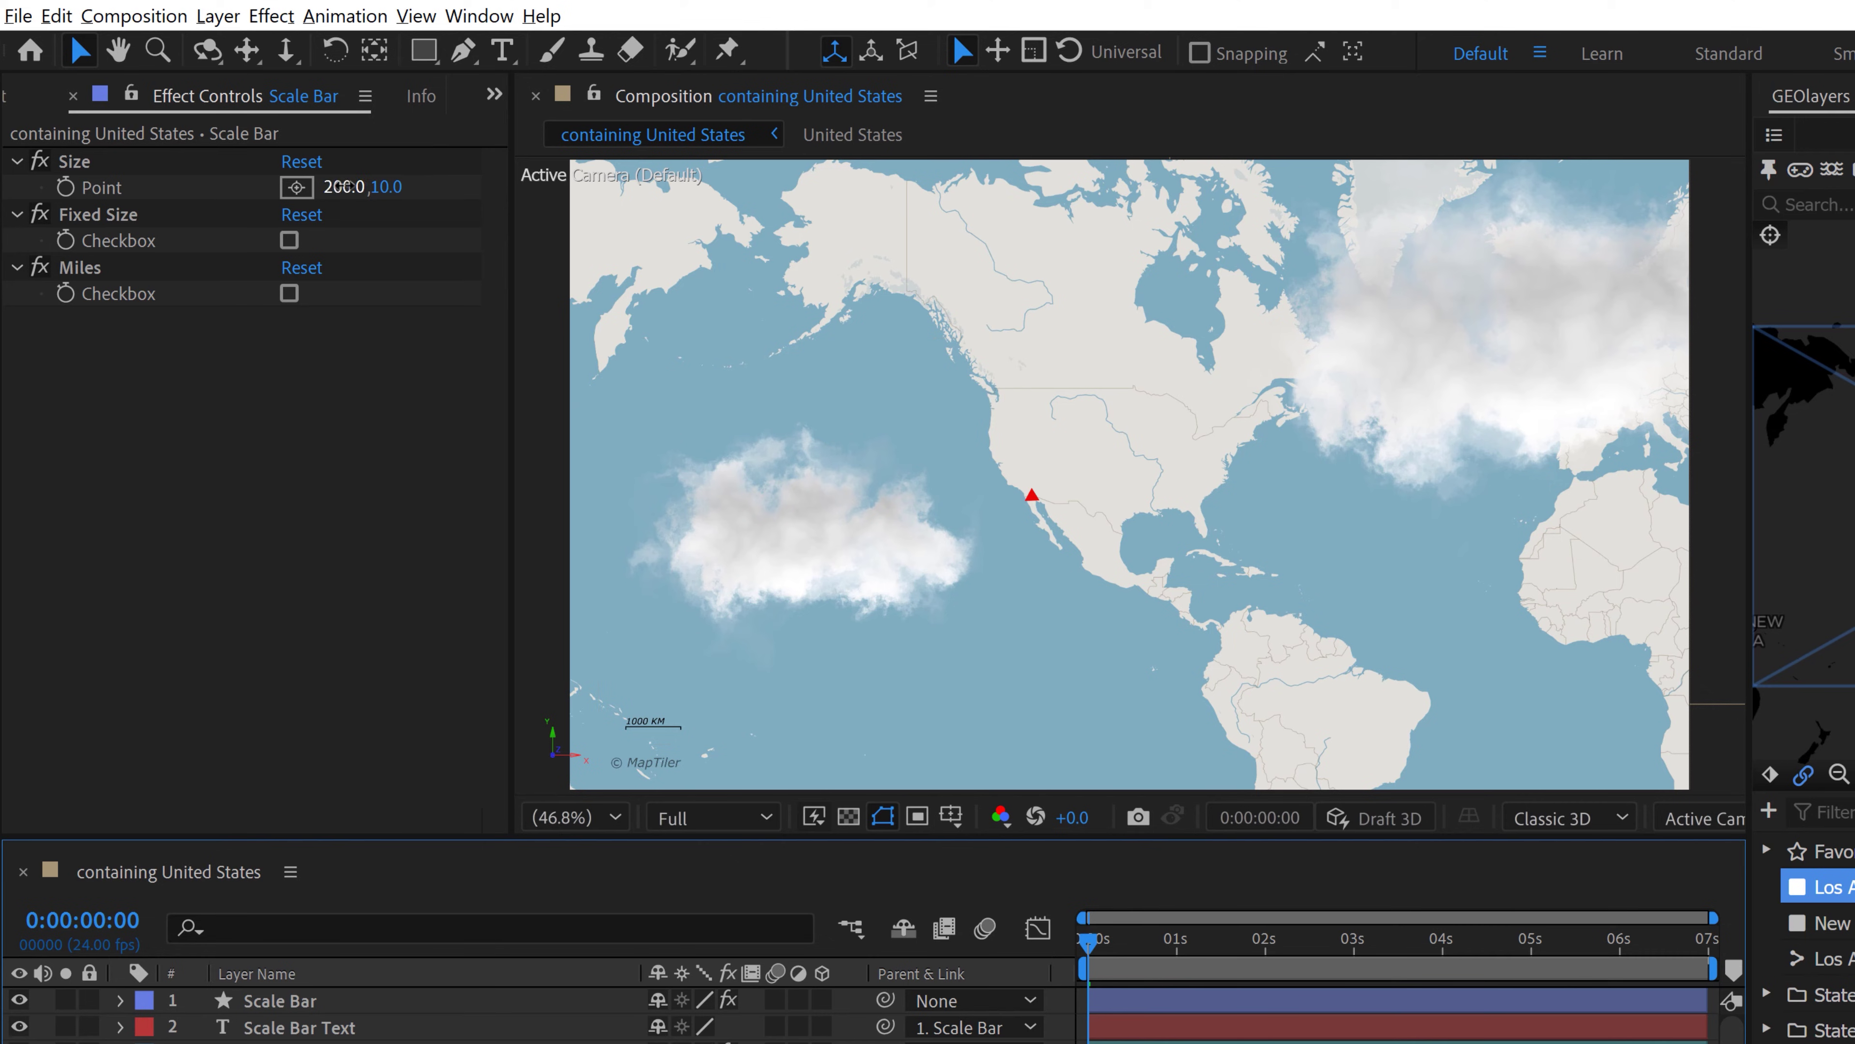
pyautogui.moveTo(349, 185); pyautogui.dragTo(430, 185)
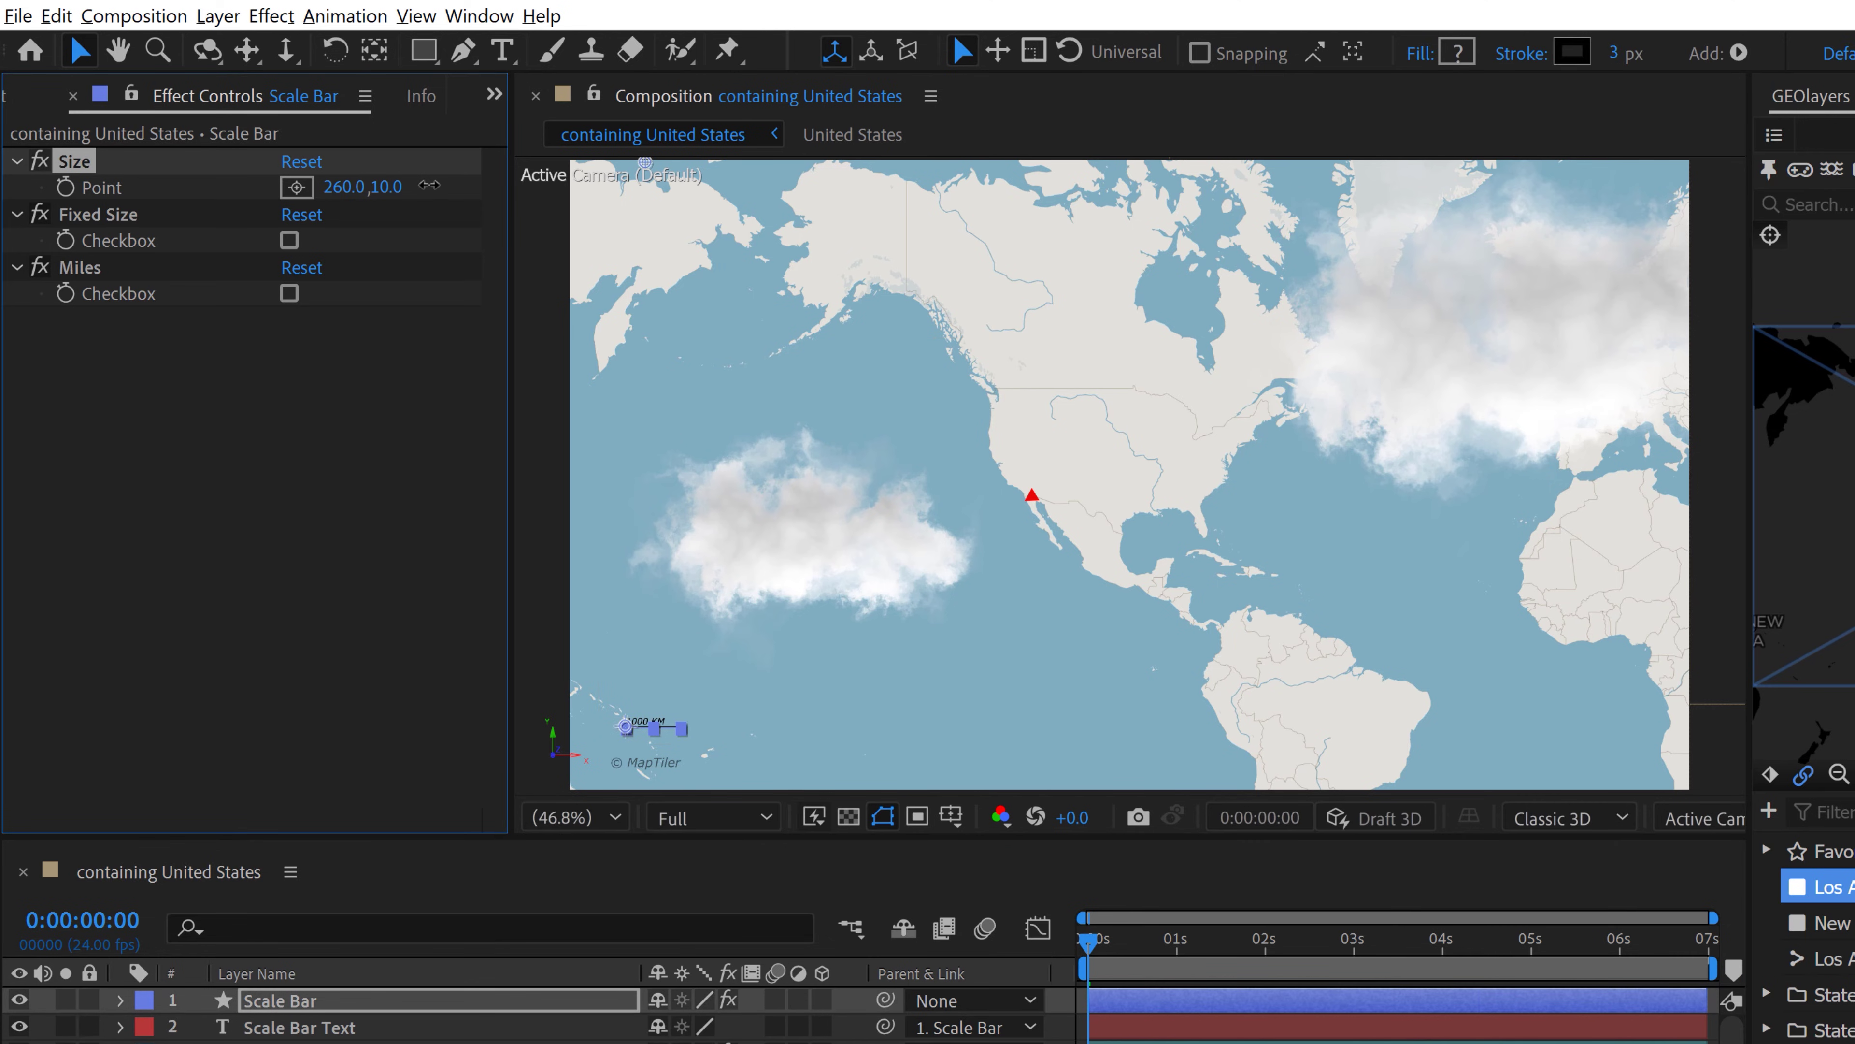
pyautogui.hotkey('ctrl', 'Down')
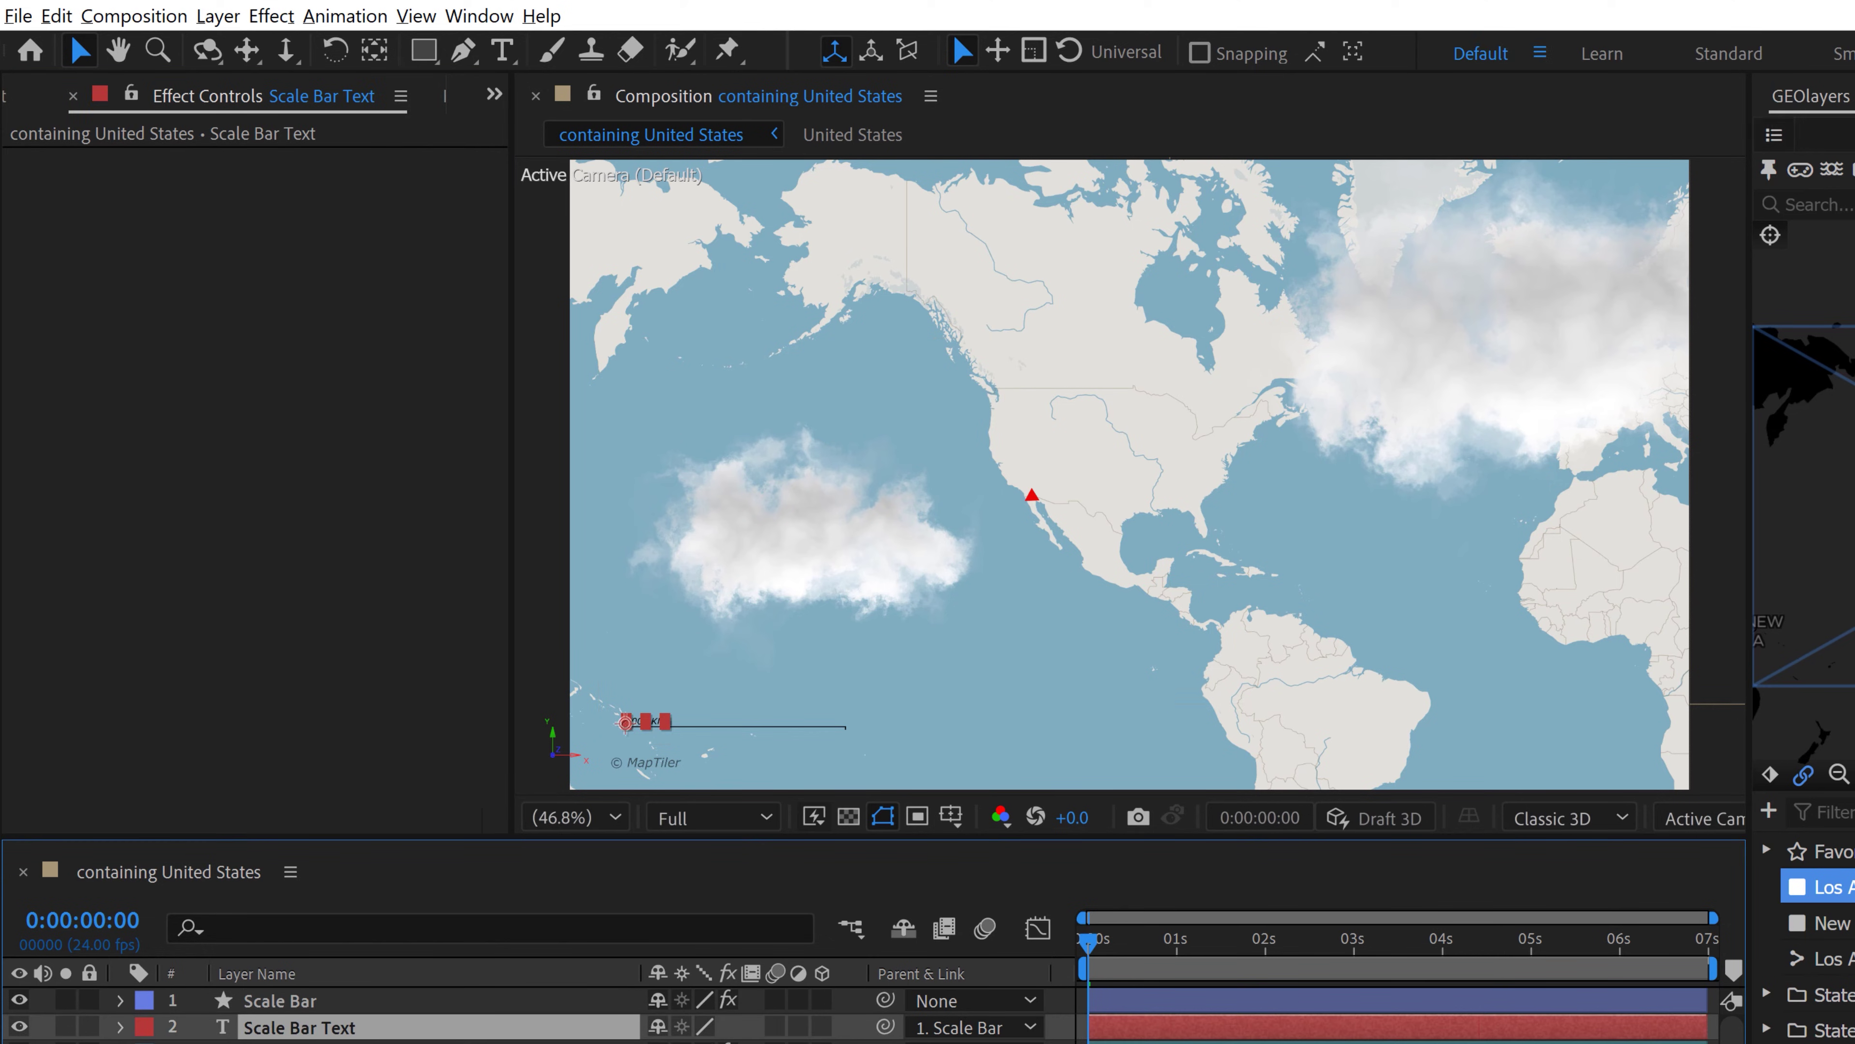
pyautogui.click(499, 17)
pyautogui.click(584, 406)
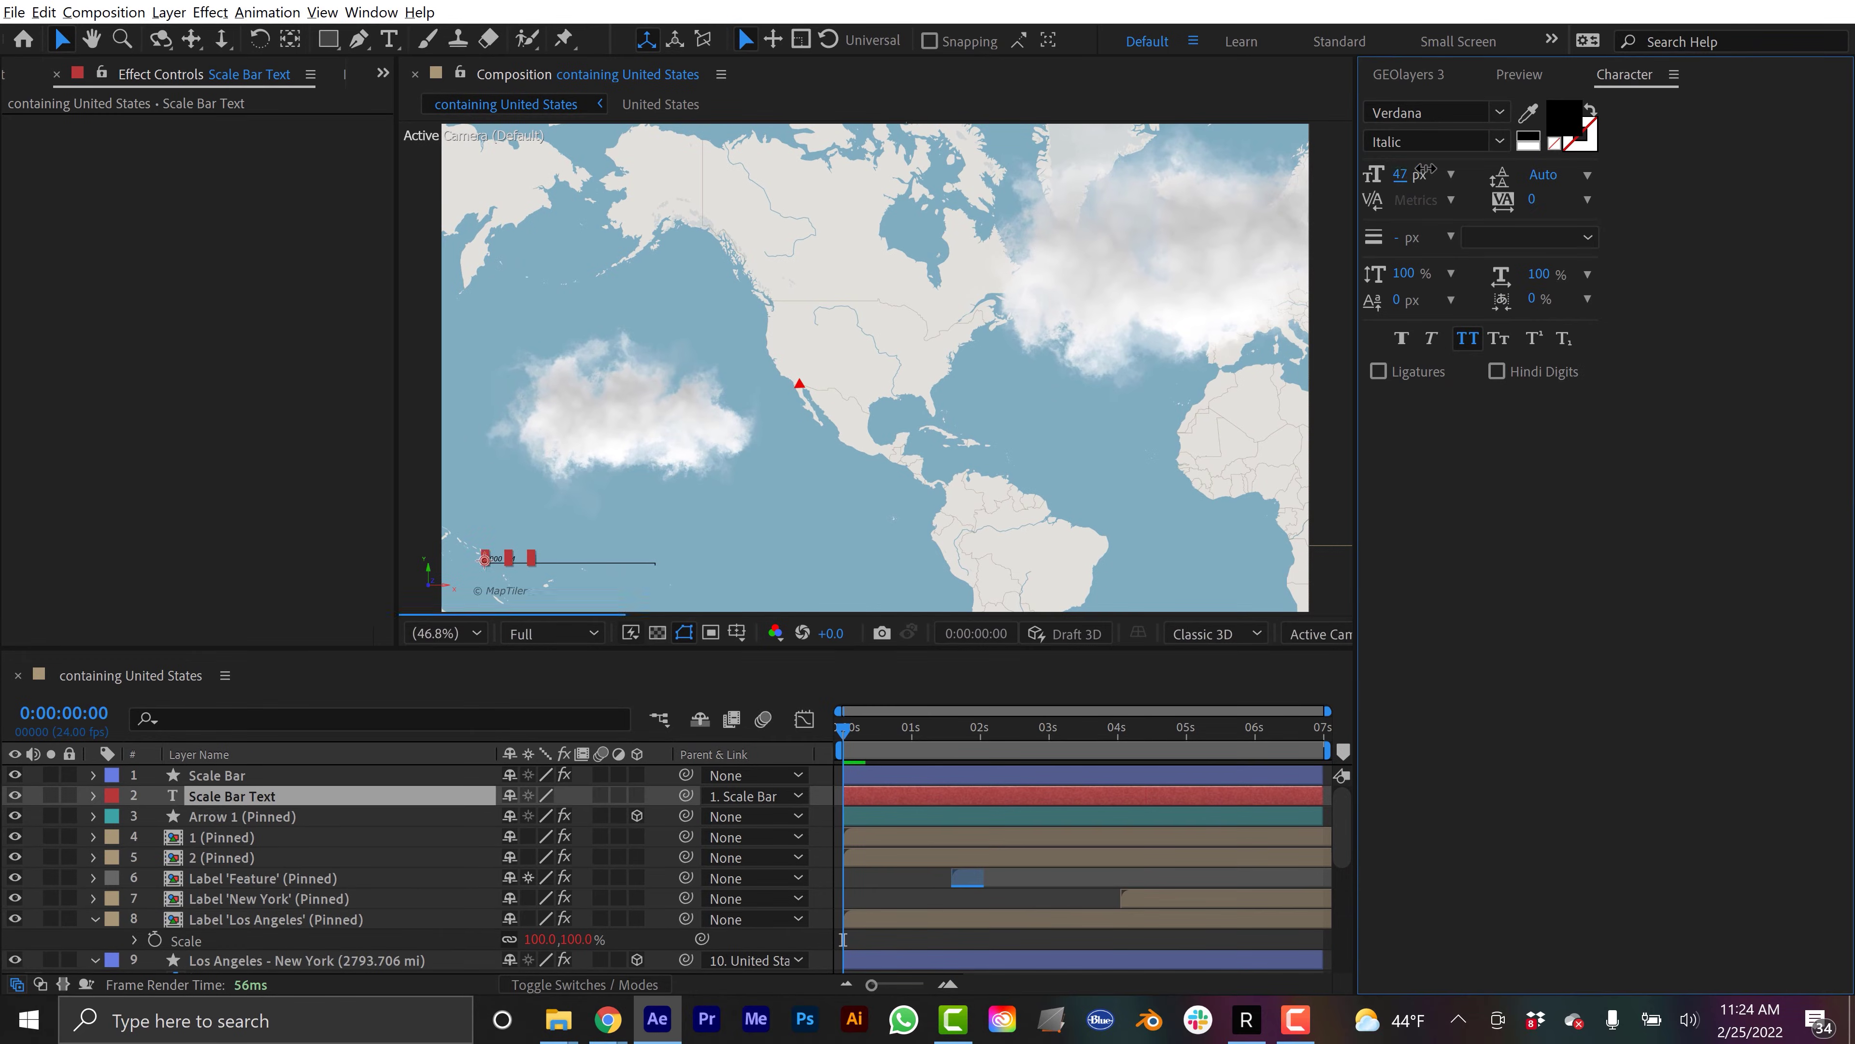
pyautogui.moveTo(1425, 169); pyautogui.dragTo(1429, 167)
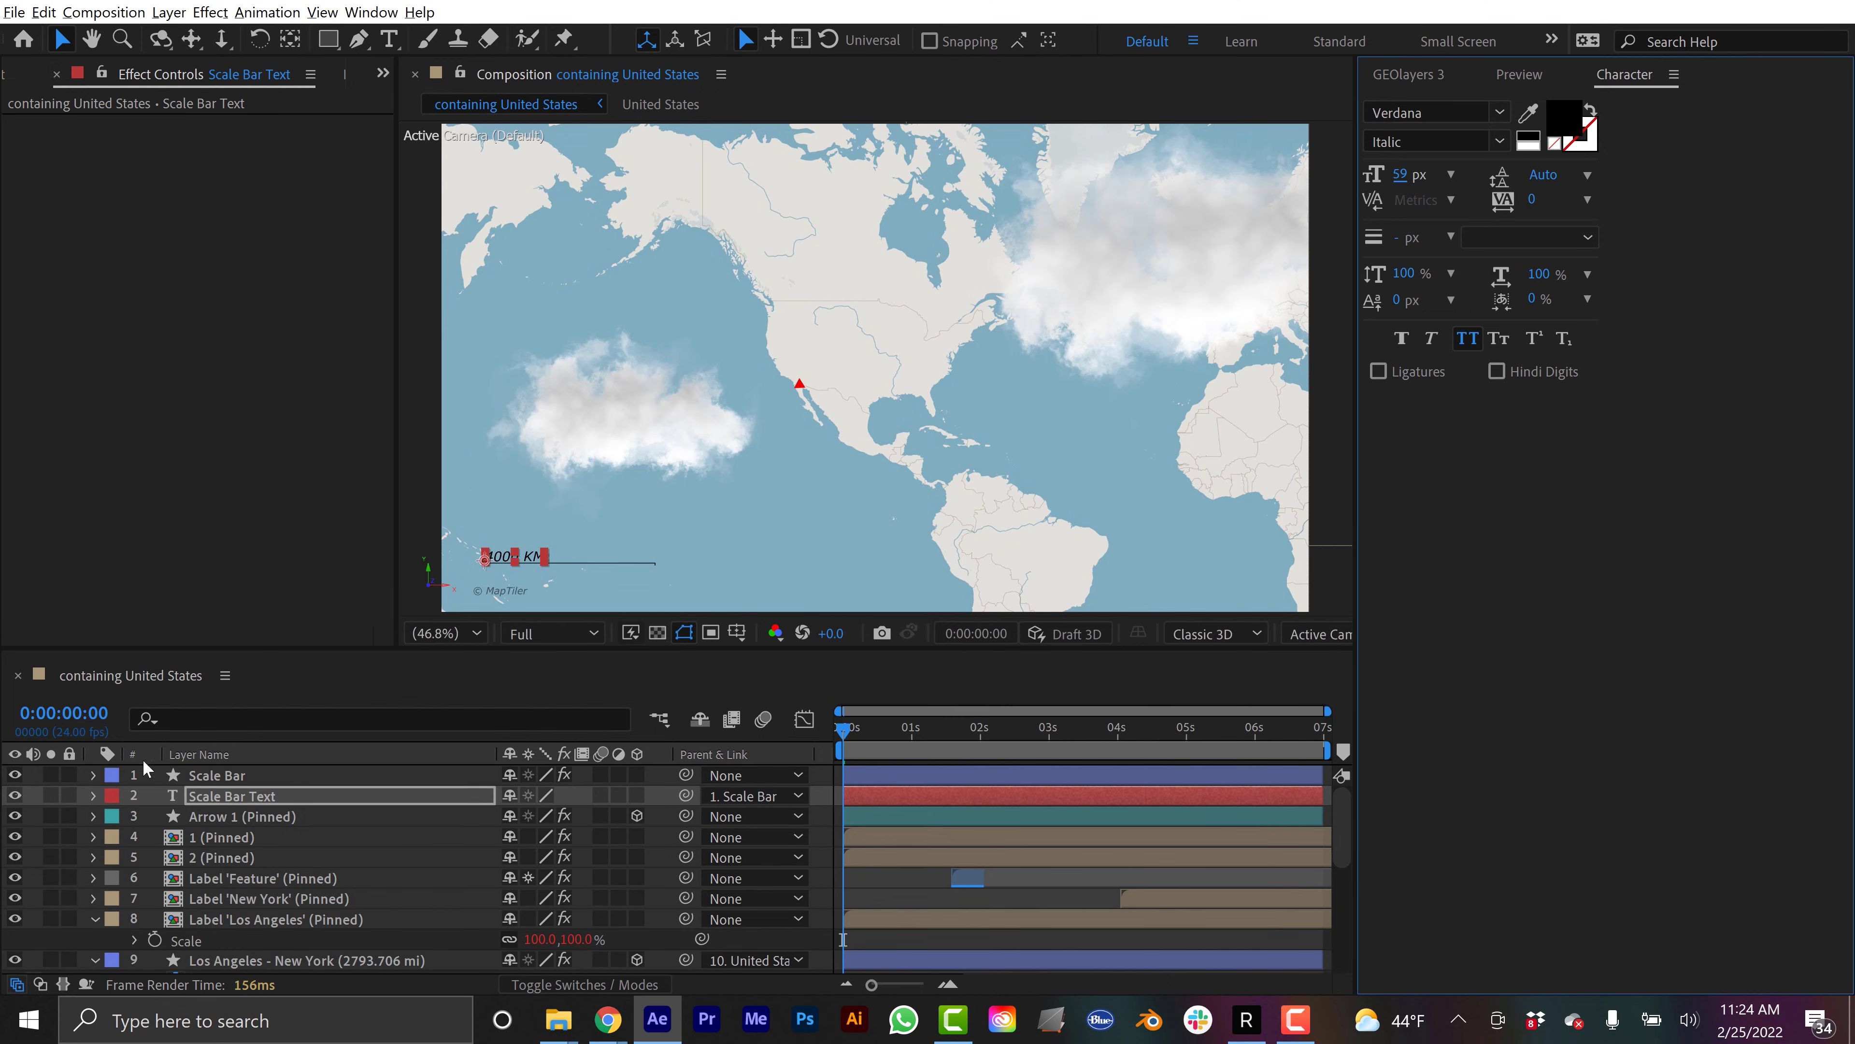
# Switch the scale bar to miles with a fixed size and preview it
pyautogui.click(205, 777)
pyautogui.click(221, 813)
pyautogui.click(224, 776)
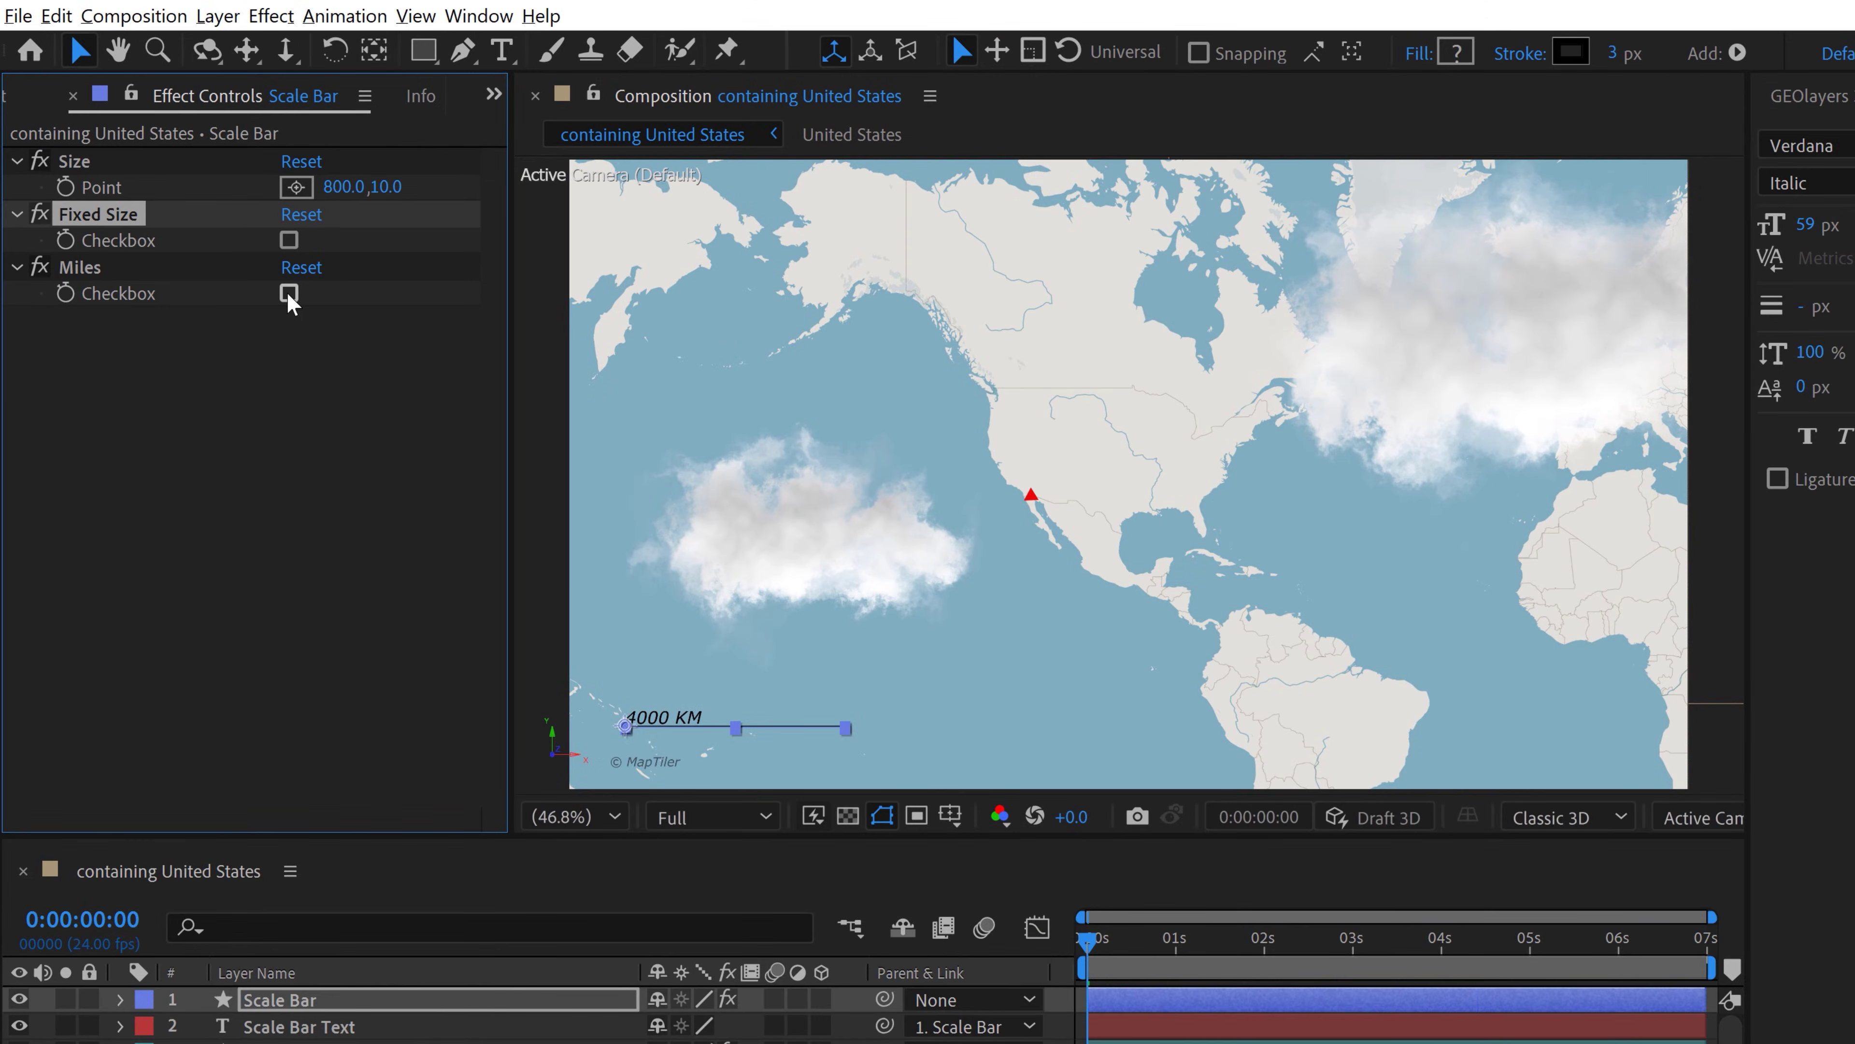
pyautogui.click(223, 227)
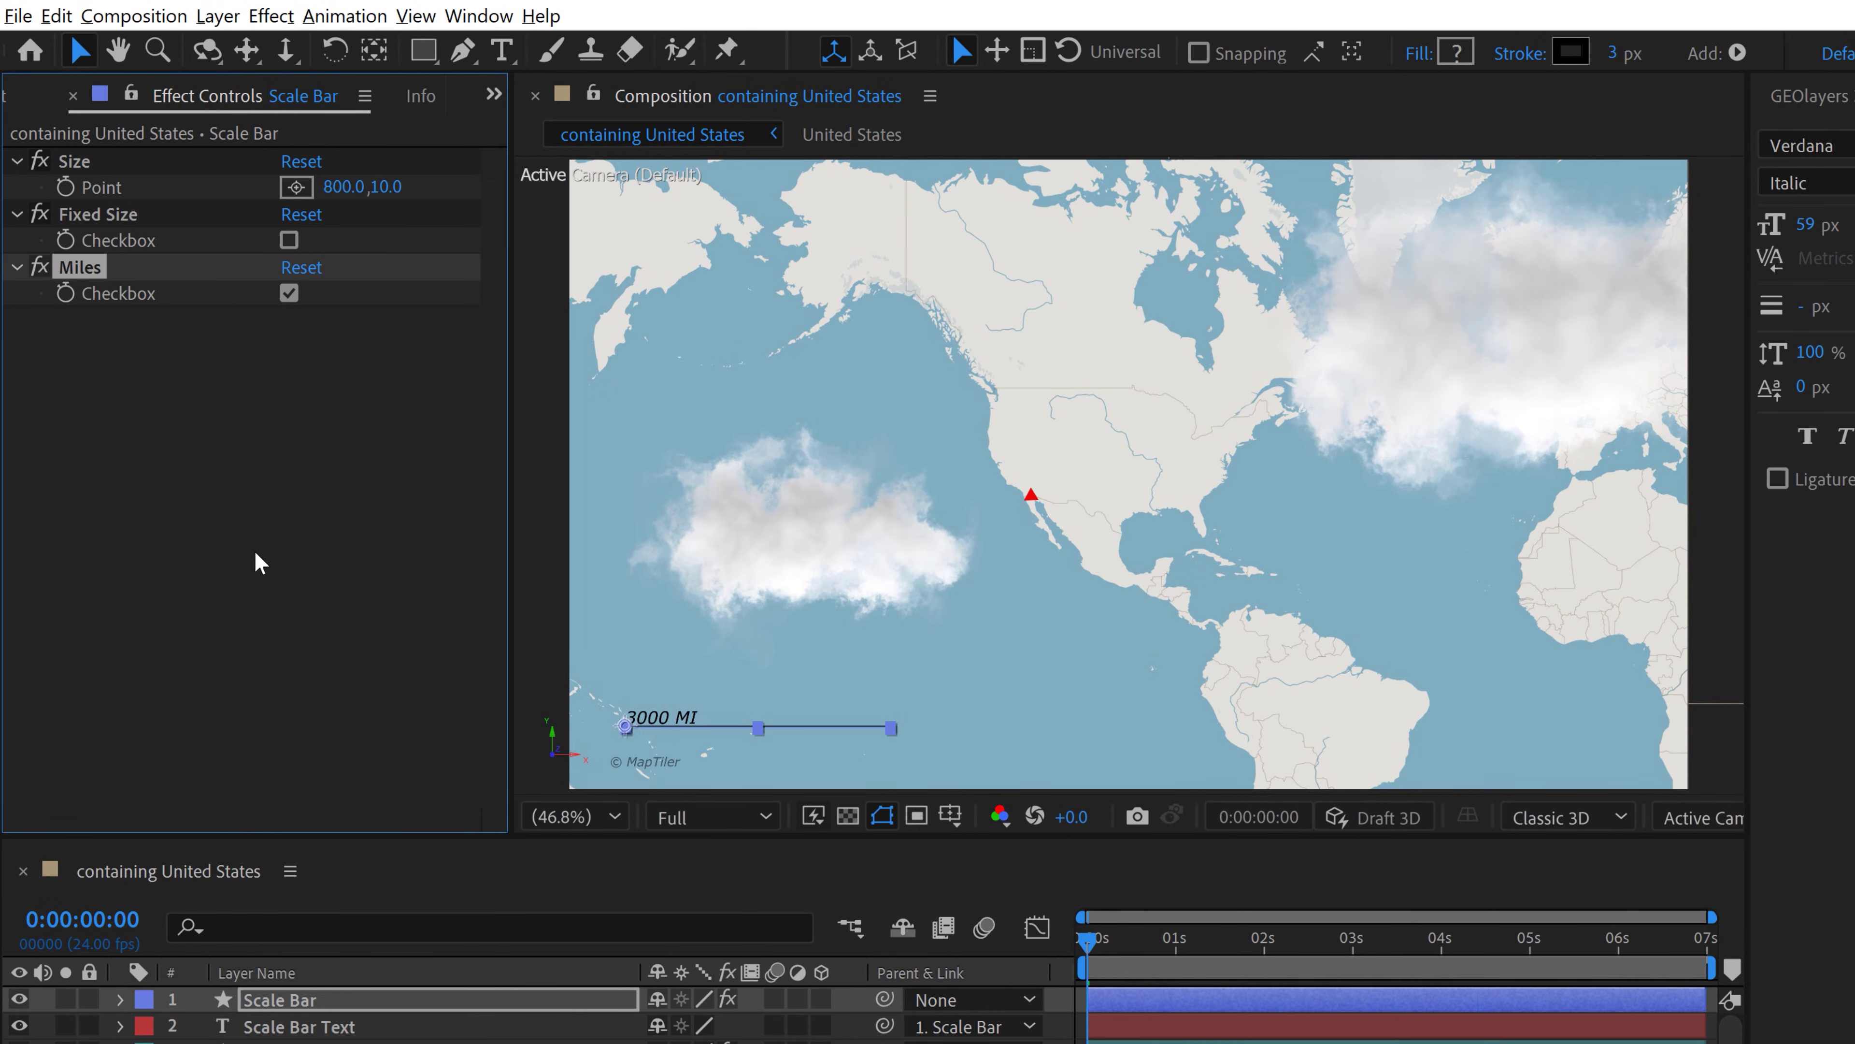
pyautogui.click(292, 249)
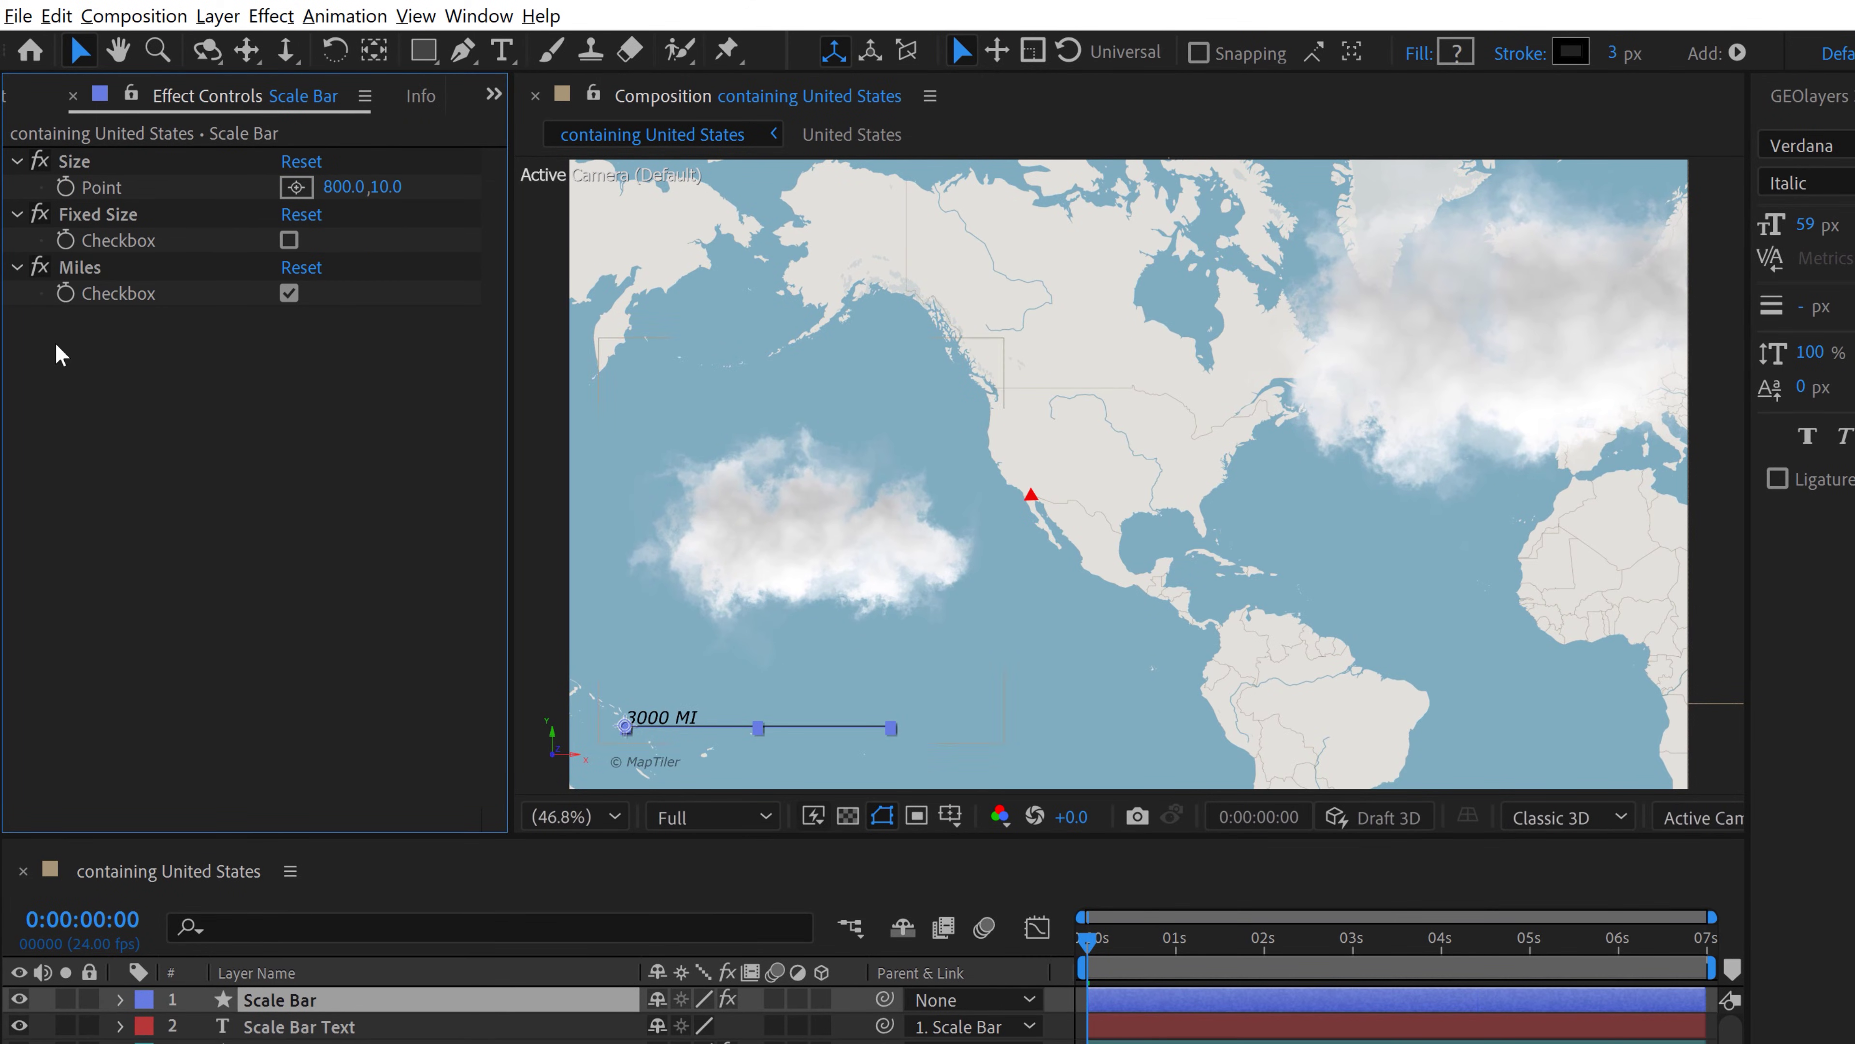
pyautogui.click(288, 240)
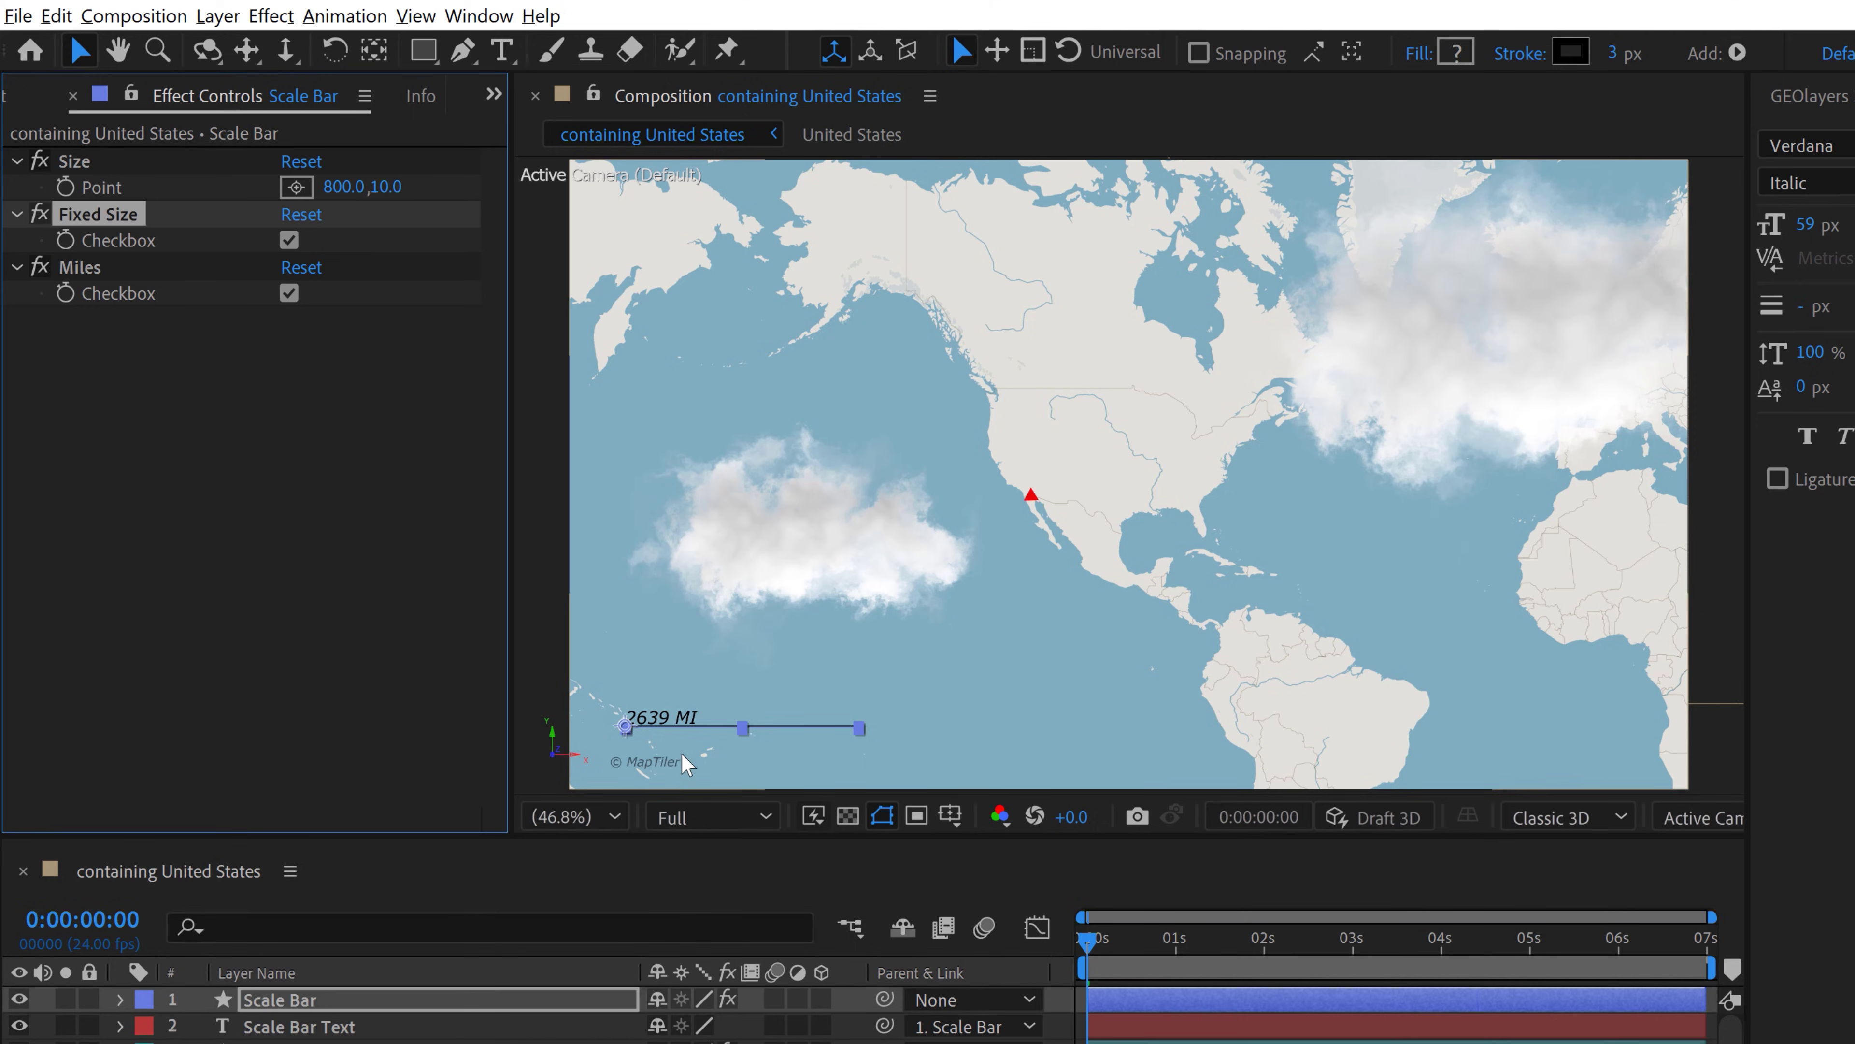
pyautogui.click(861, 913)
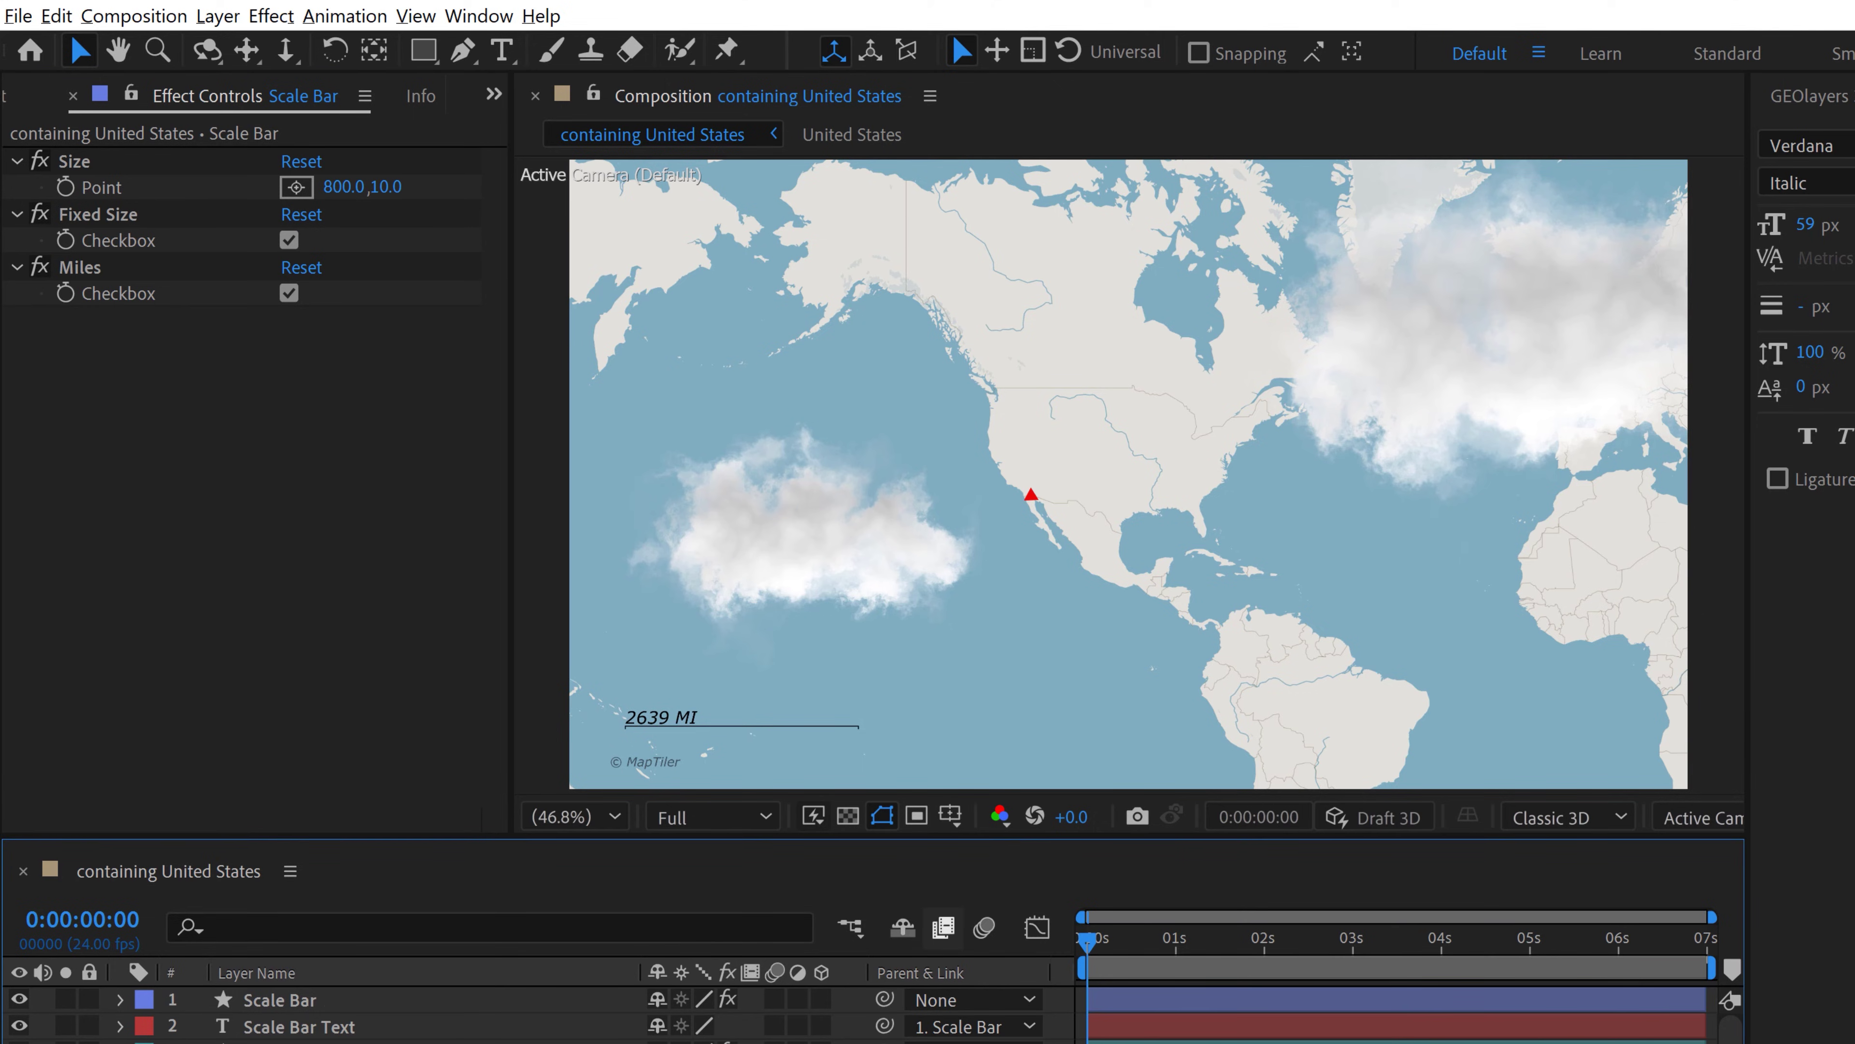
pyautogui.press('space')
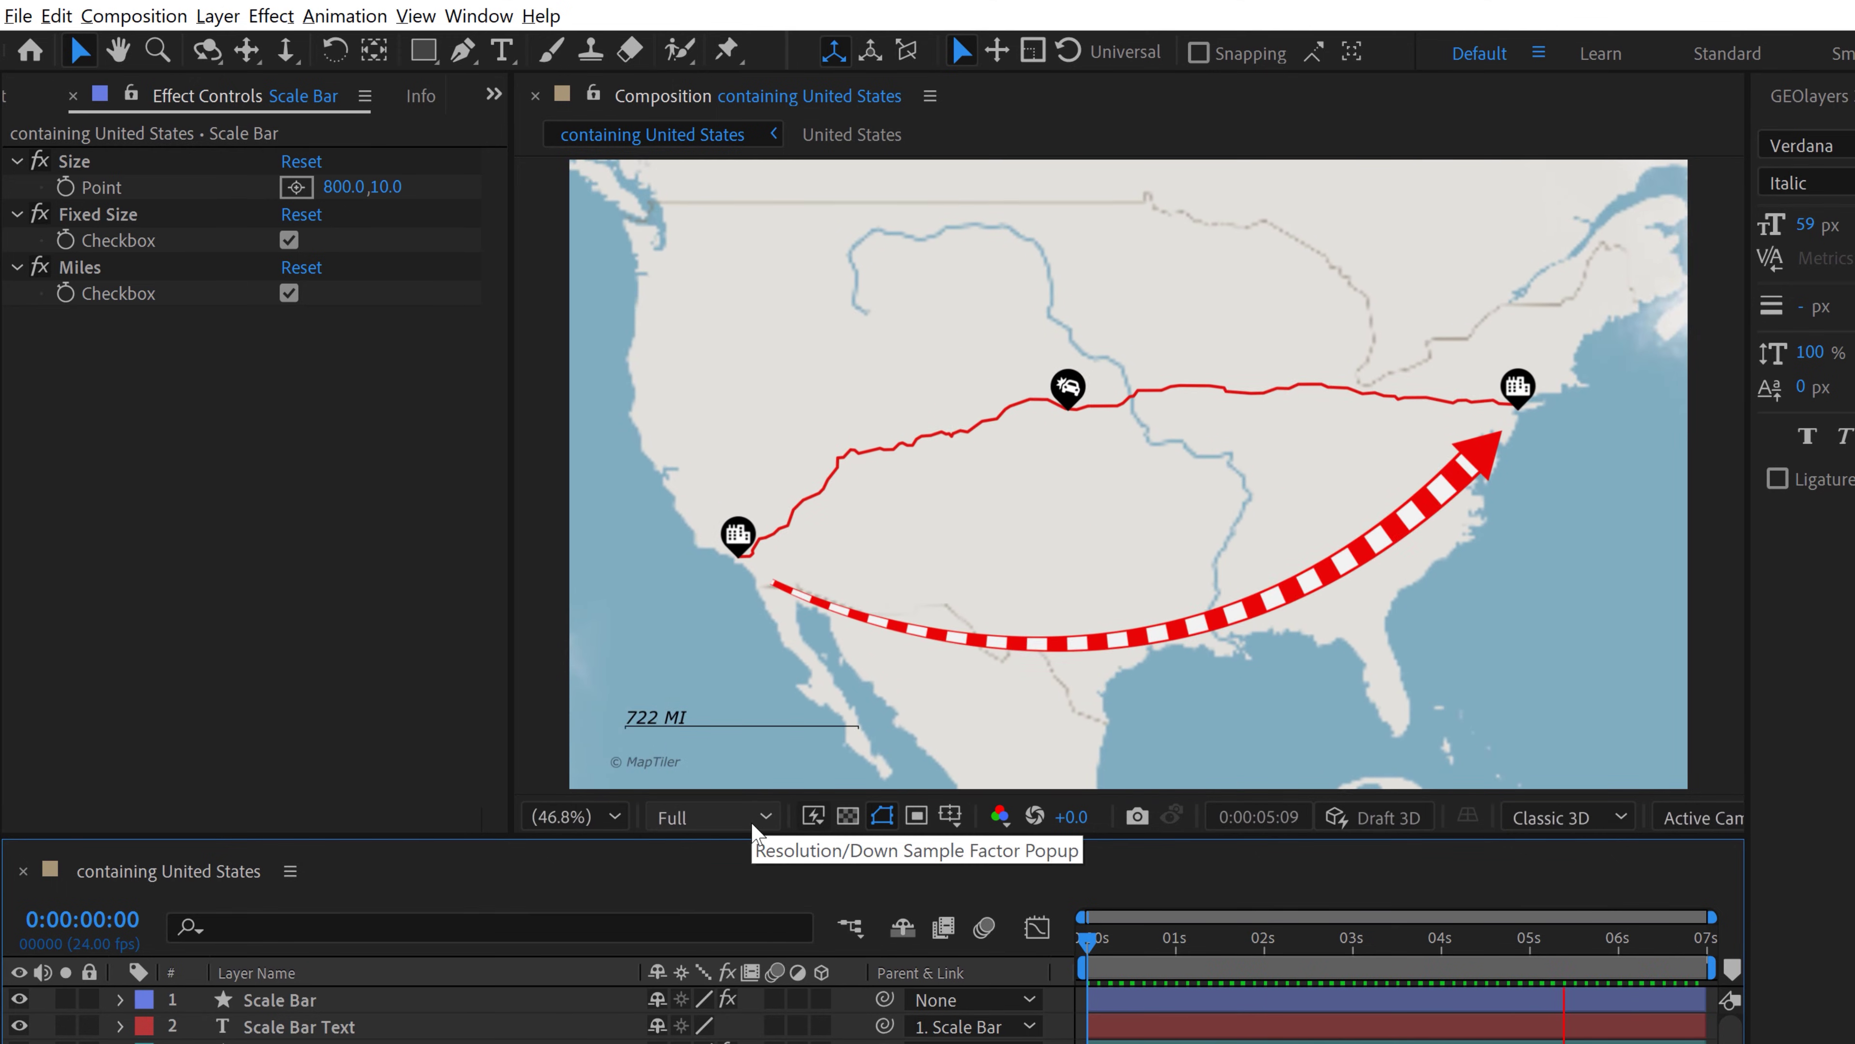
# Set the scale bar's Size to 500
pyautogui.moveTo(352, 194); pyautogui.dragTo(110, 218)
pyautogui.click(333, 196)
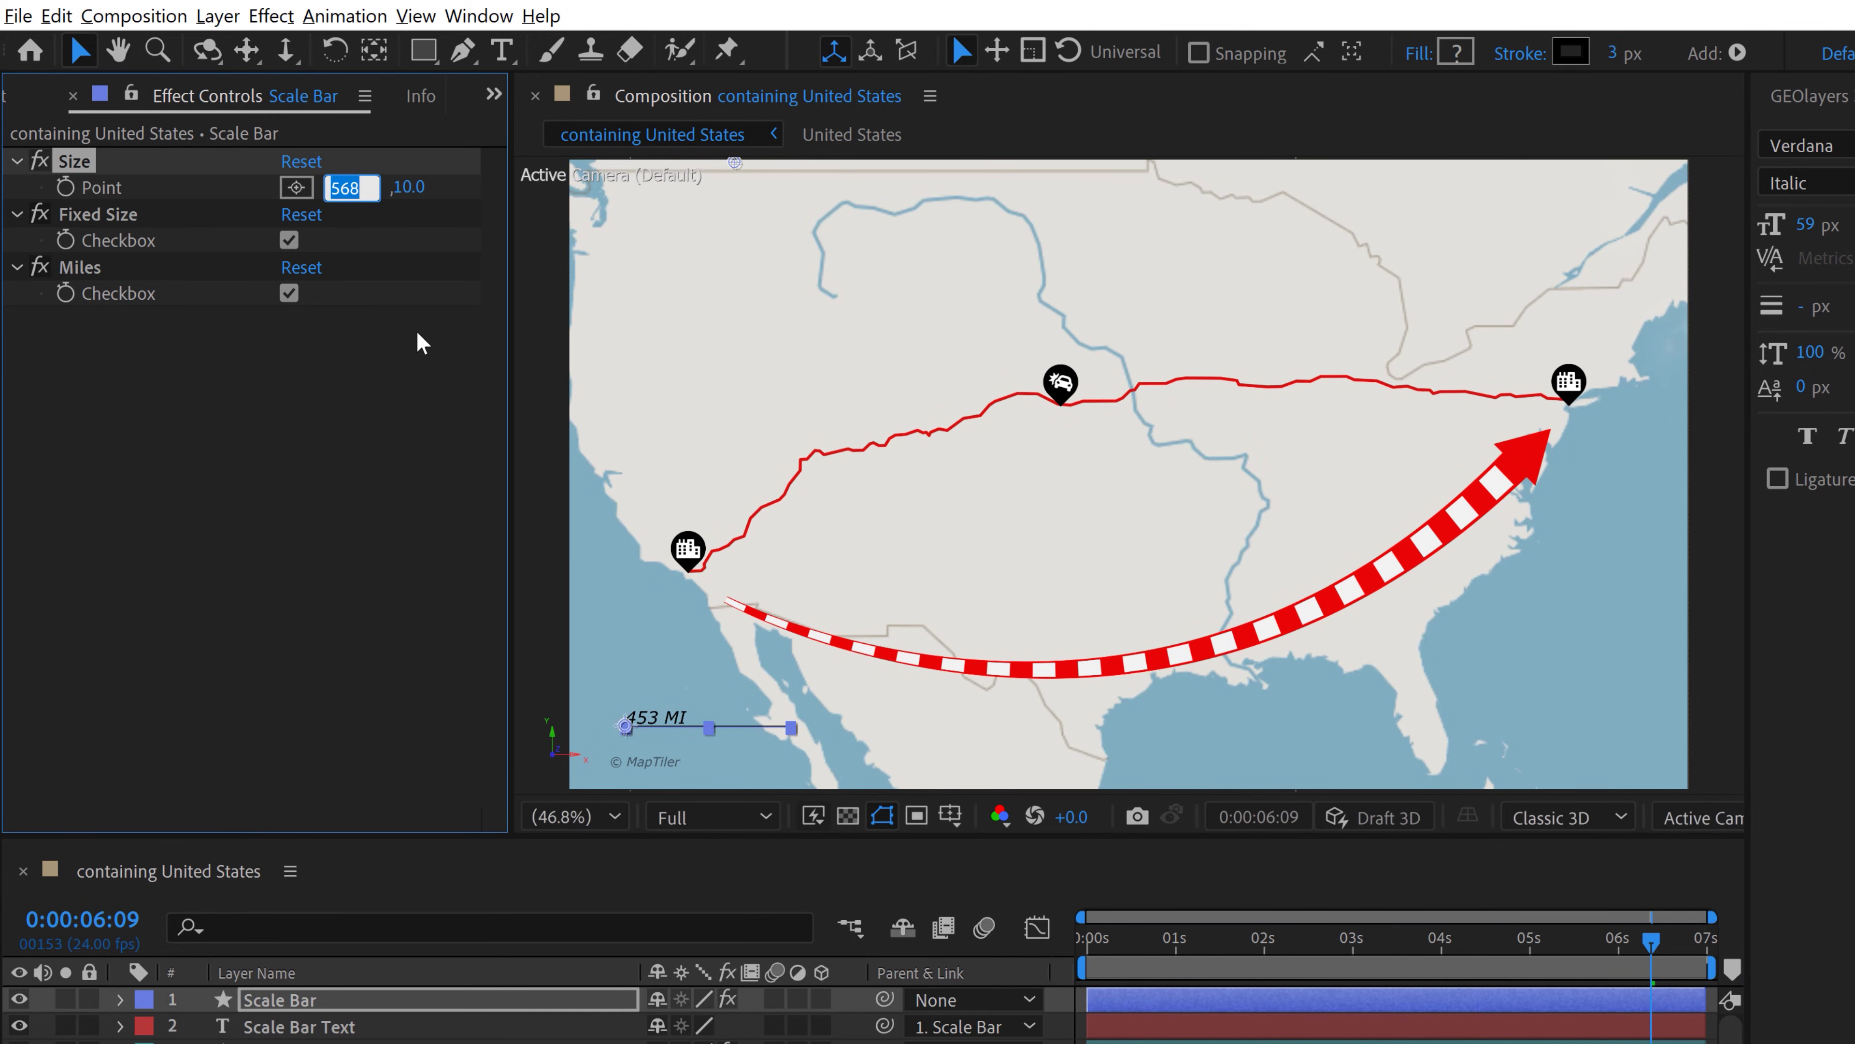
pyautogui.write('500')
pyautogui.press('Return')
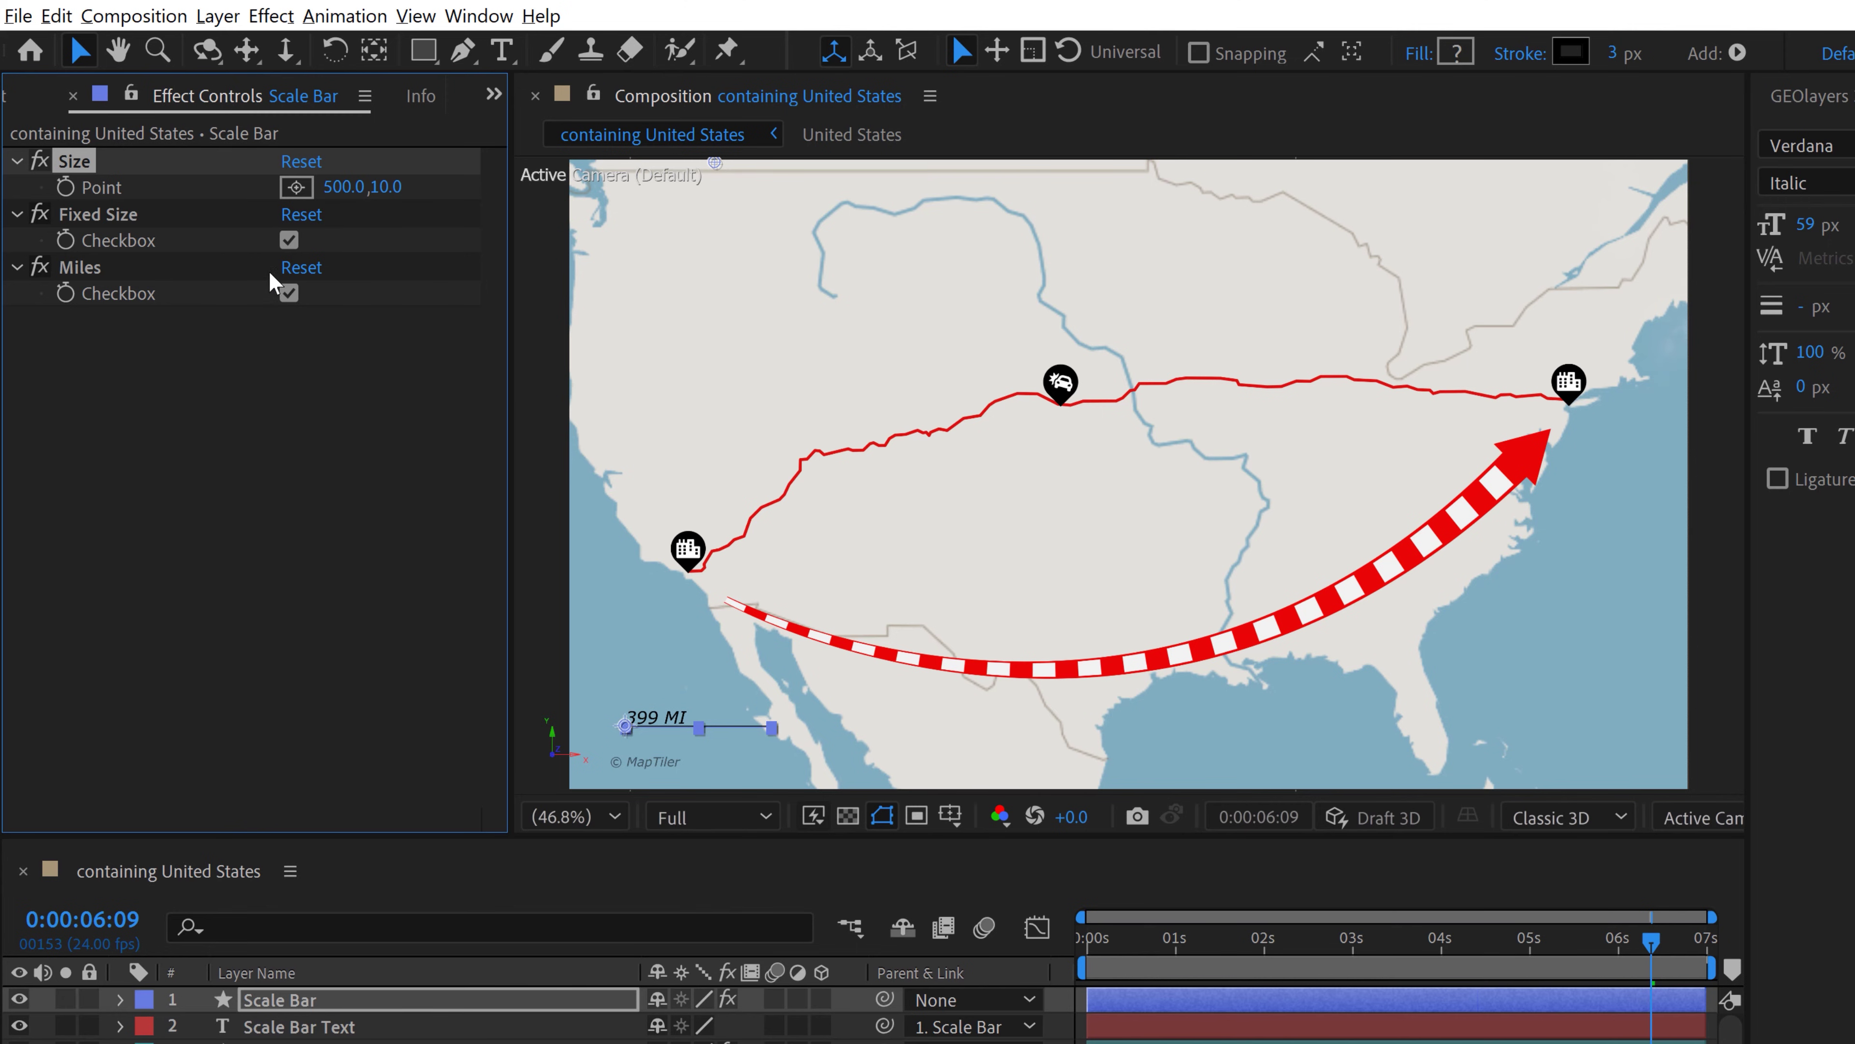
pyautogui.click(298, 252)
# Apply Curves to the United States map layer and lower the top point slightly to darken it
pyautogui.click(216, 972)
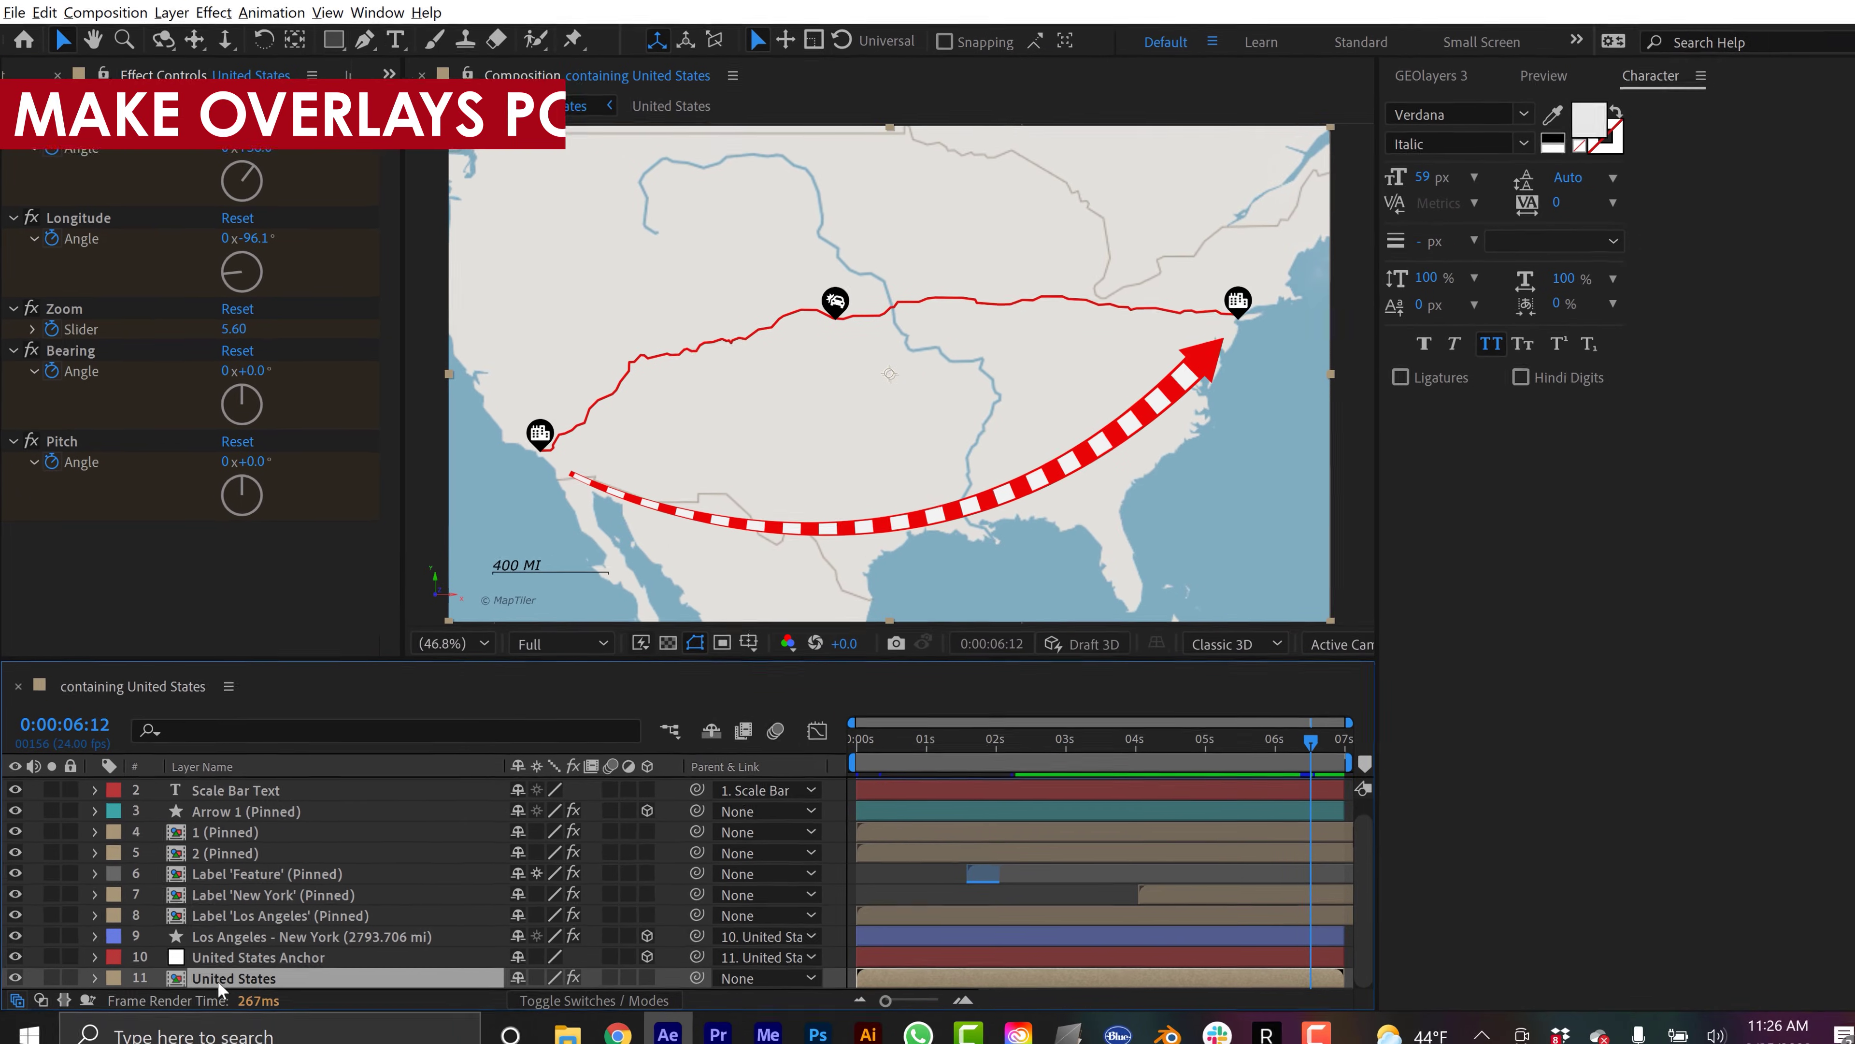
pyautogui.hotkey('ctrl', 'space')
pyautogui.write('curv')
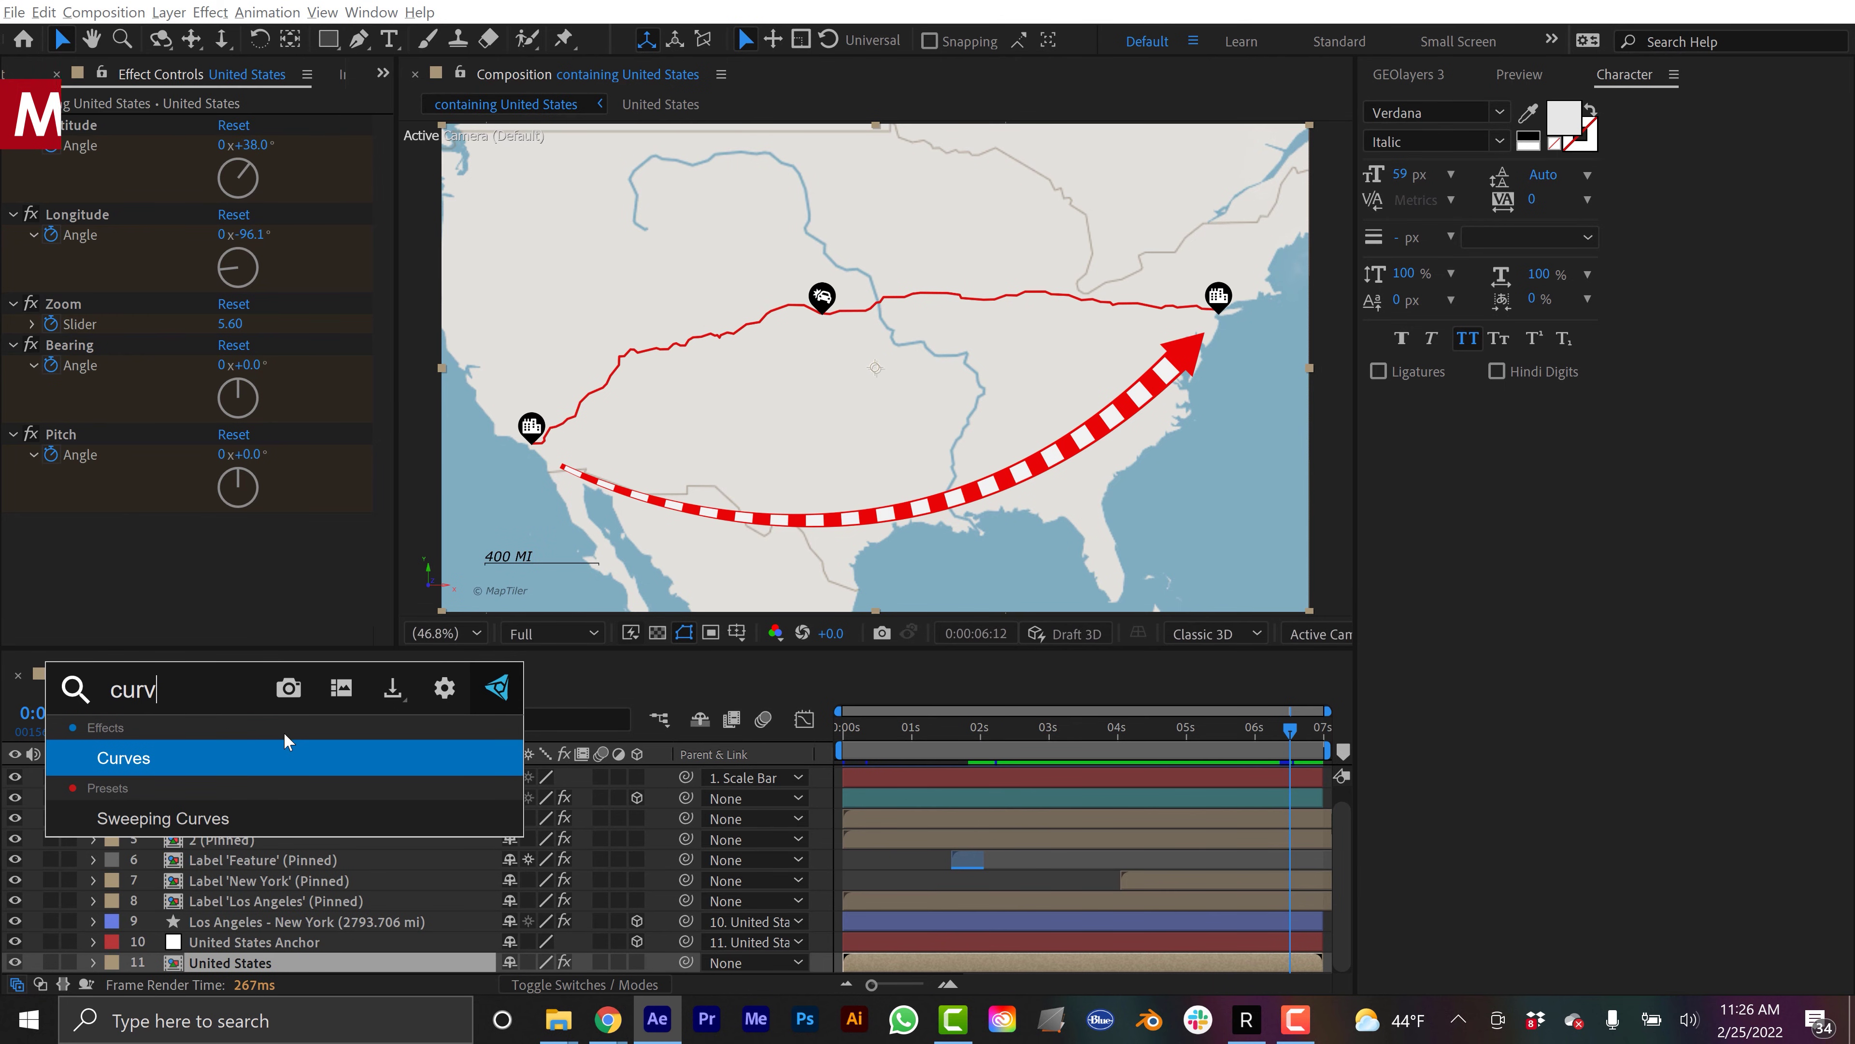
pyautogui.press('Return')
pyautogui.moveTo(363, 387); pyautogui.dragTo(364, 503)
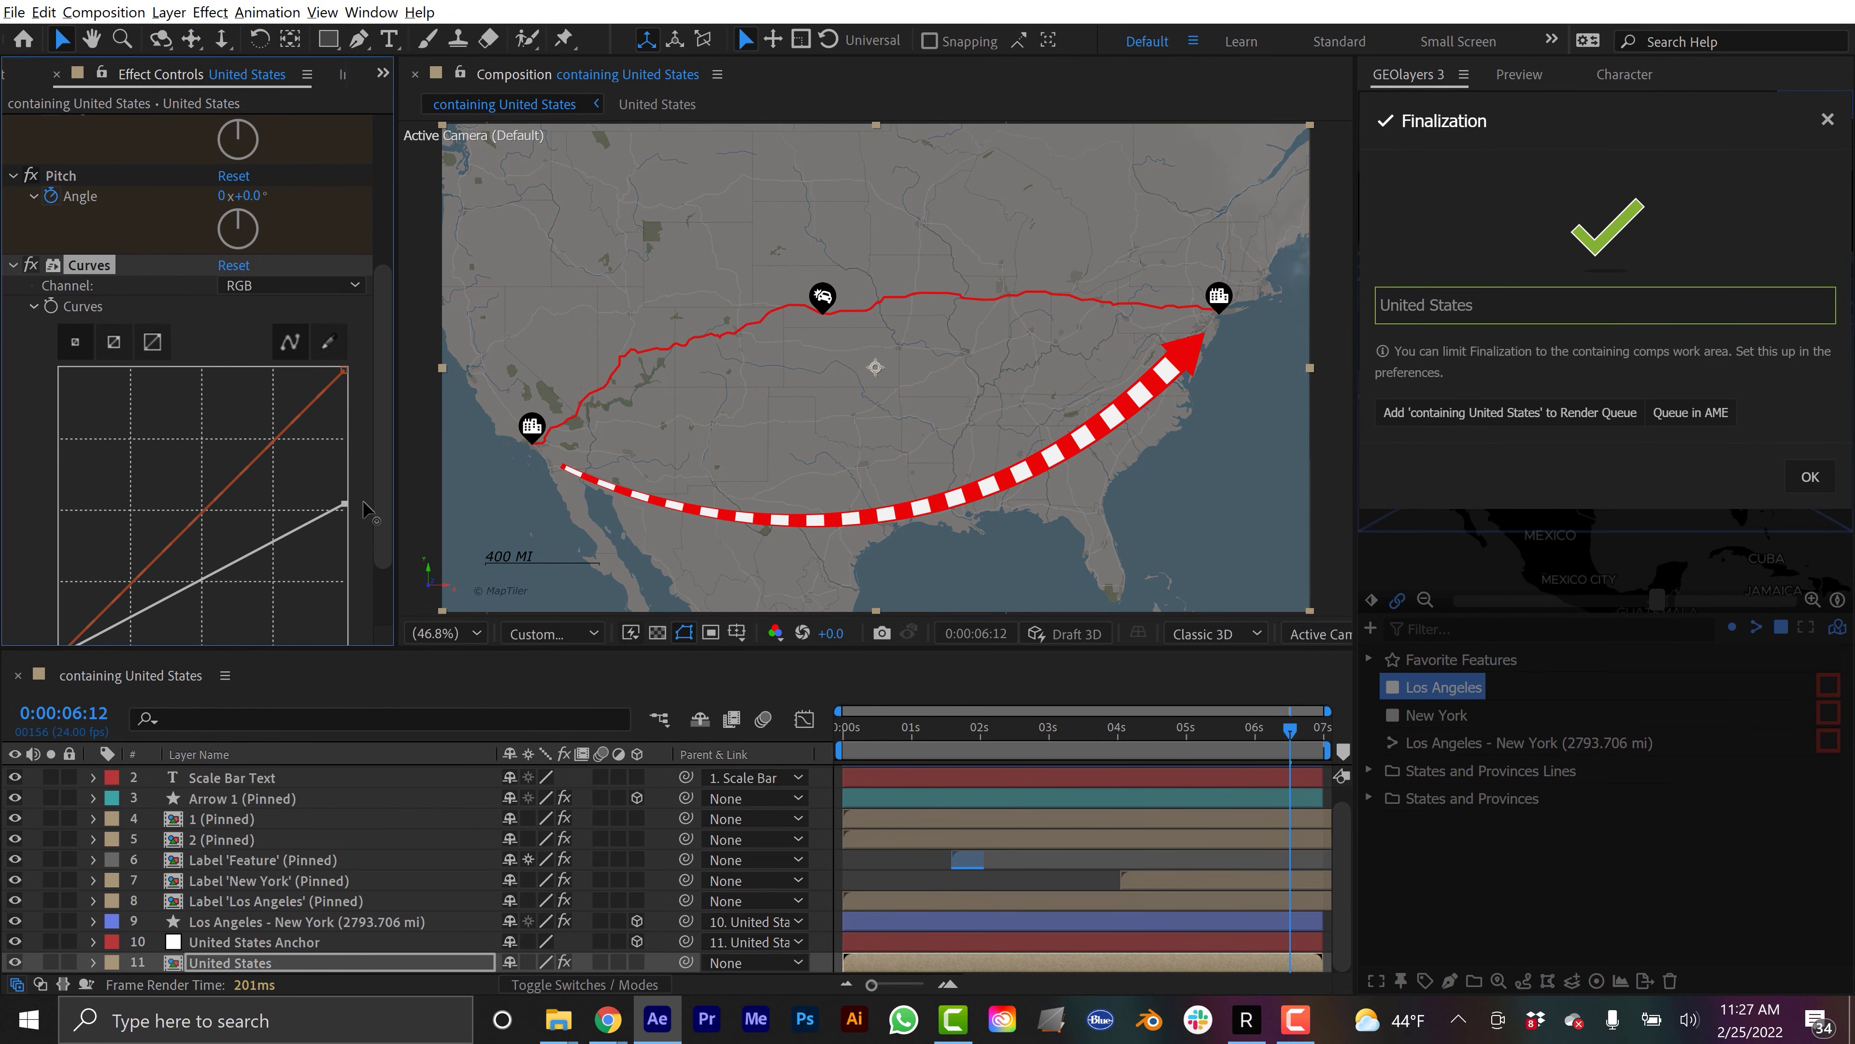
pyautogui.moveTo(344, 430); pyautogui.dragTo(344, 369)
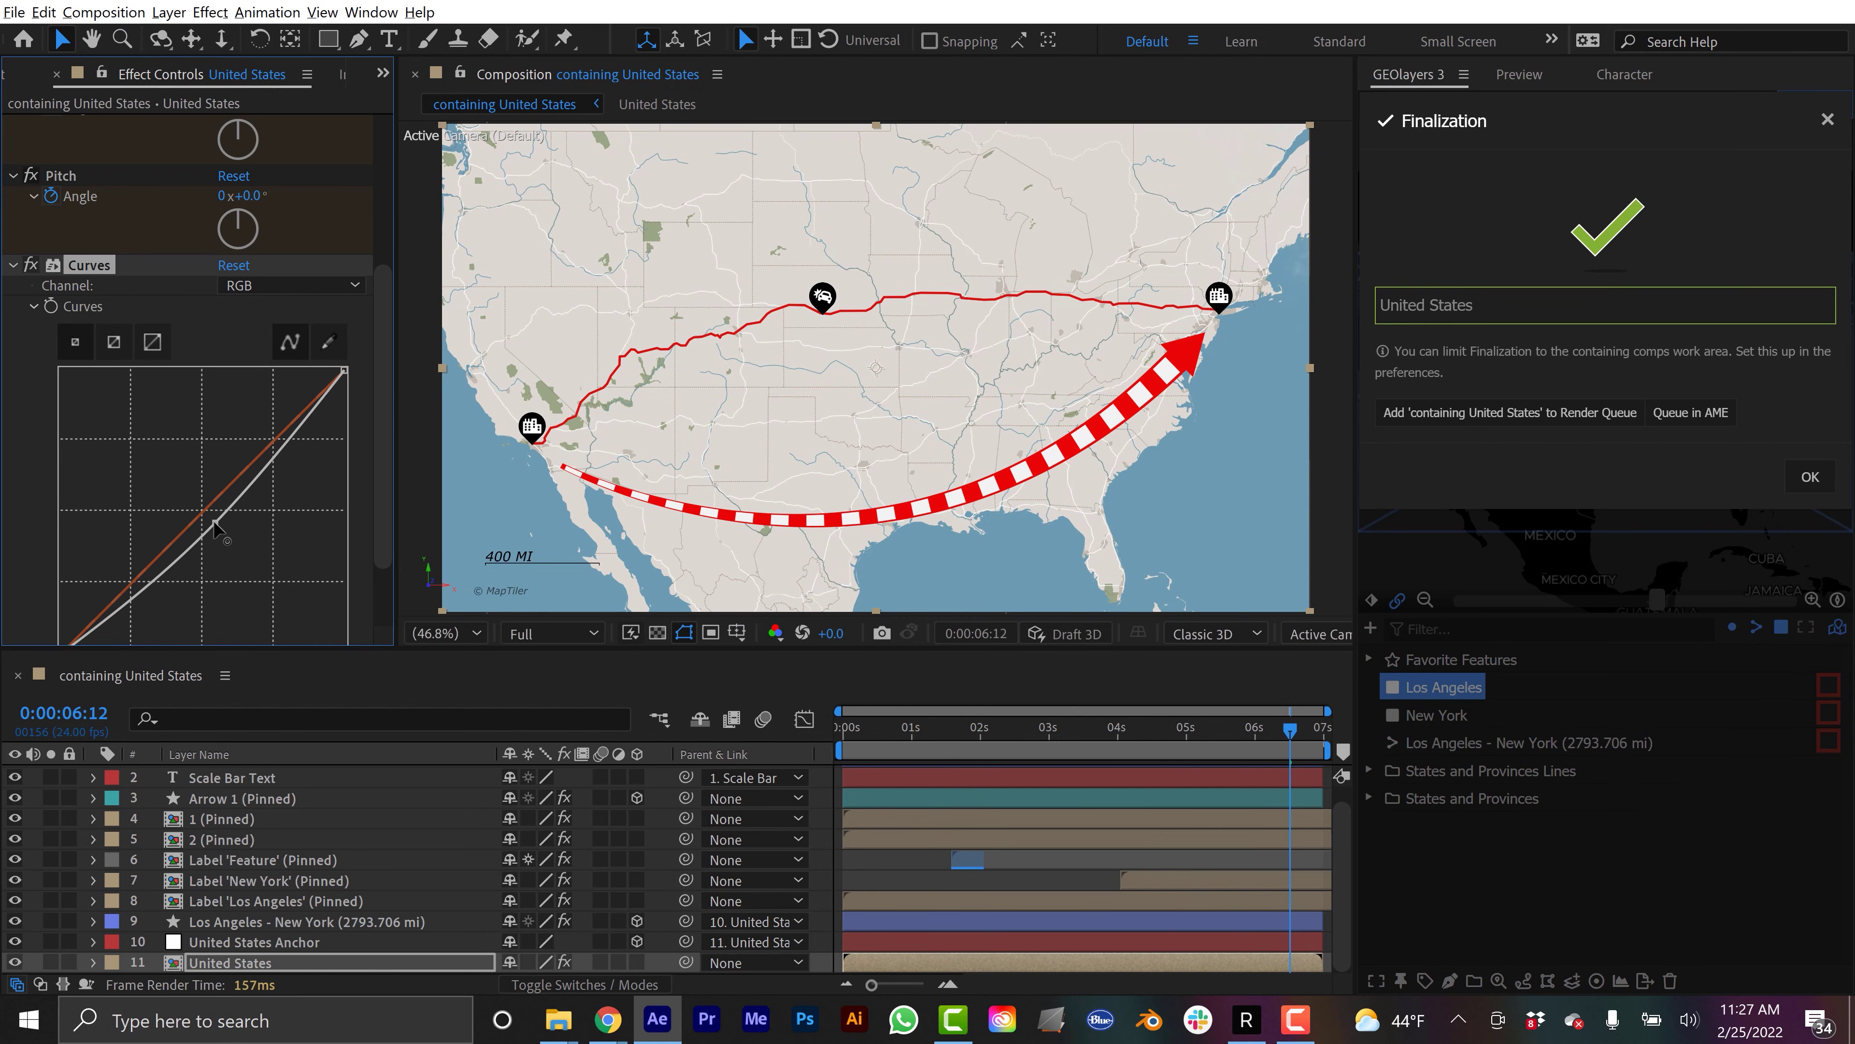
pyautogui.moveTo(213, 519); pyautogui.dragTo(217, 521)
# Add a Tint effect to render the map in grey
pyautogui.hotkey('ctrl', 'space')
pyautogui.write('tint')
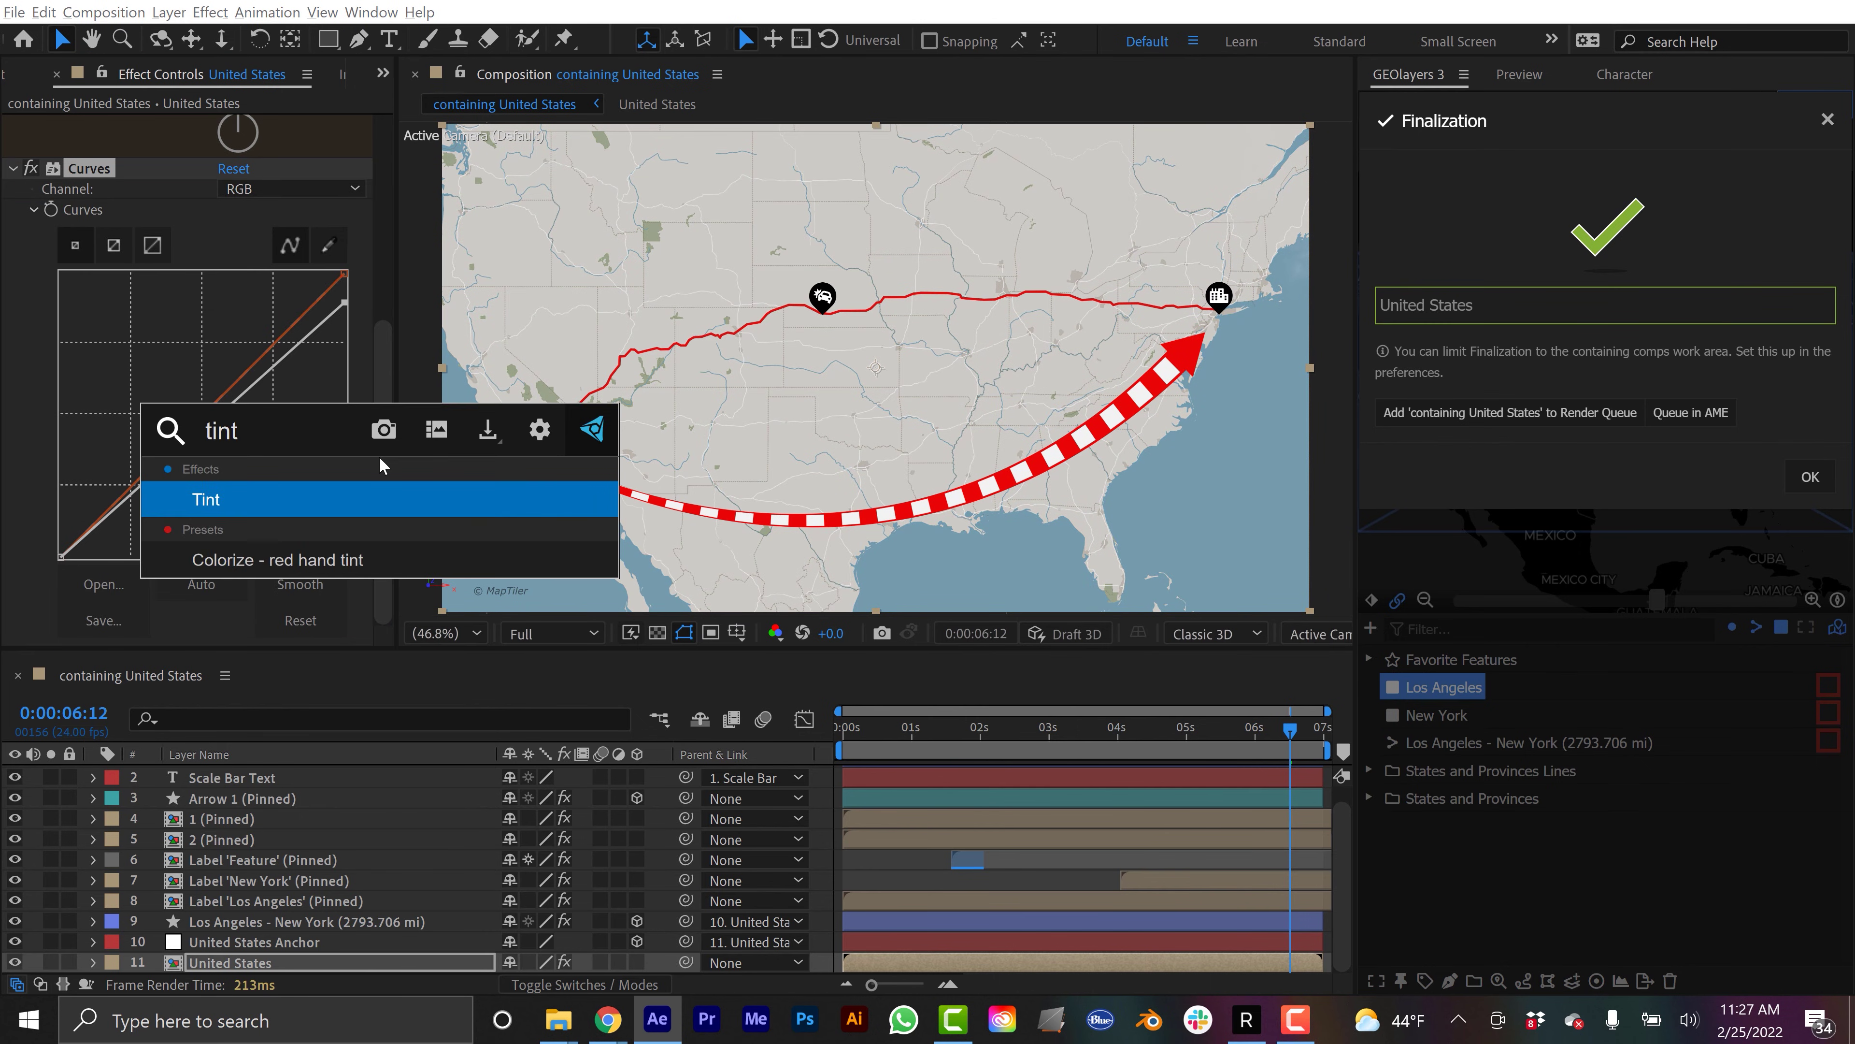
pyautogui.press('Return')
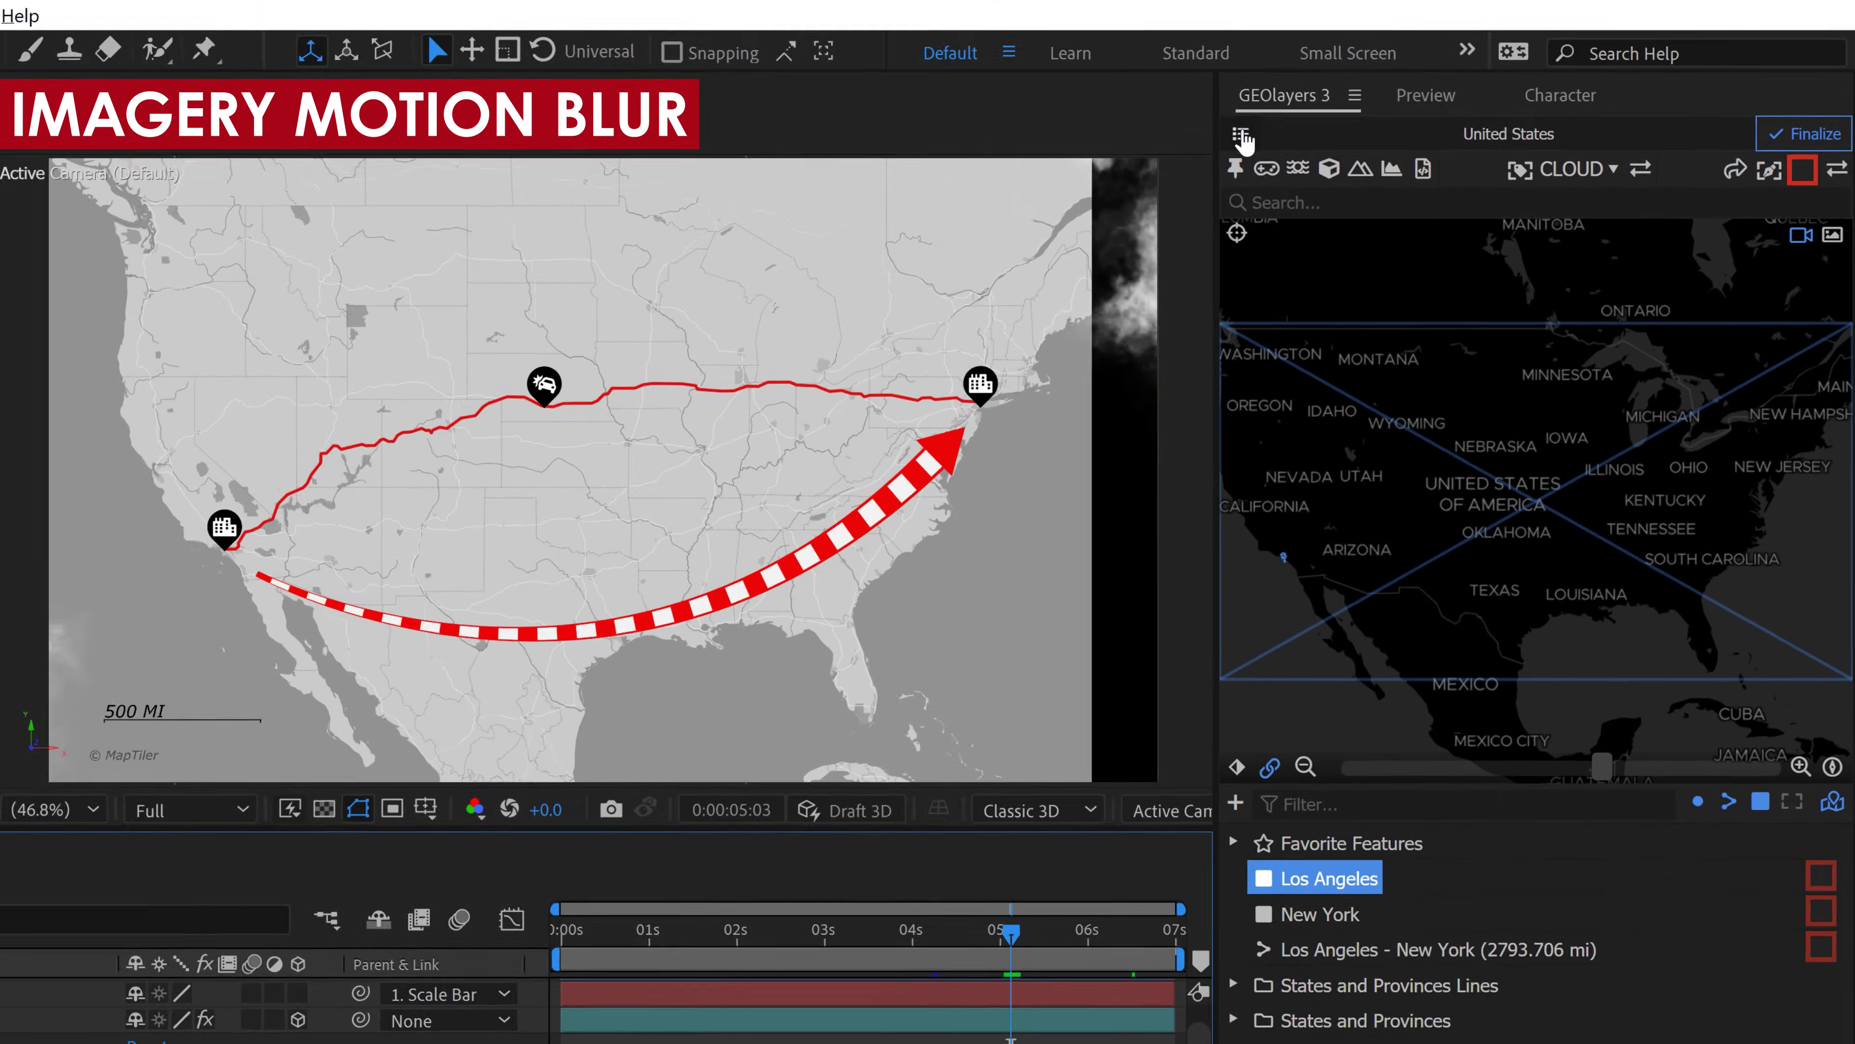
# Enable Imagery Motion Blur in the GEOlayers mapcomp settings
pyautogui.click(1241, 137)
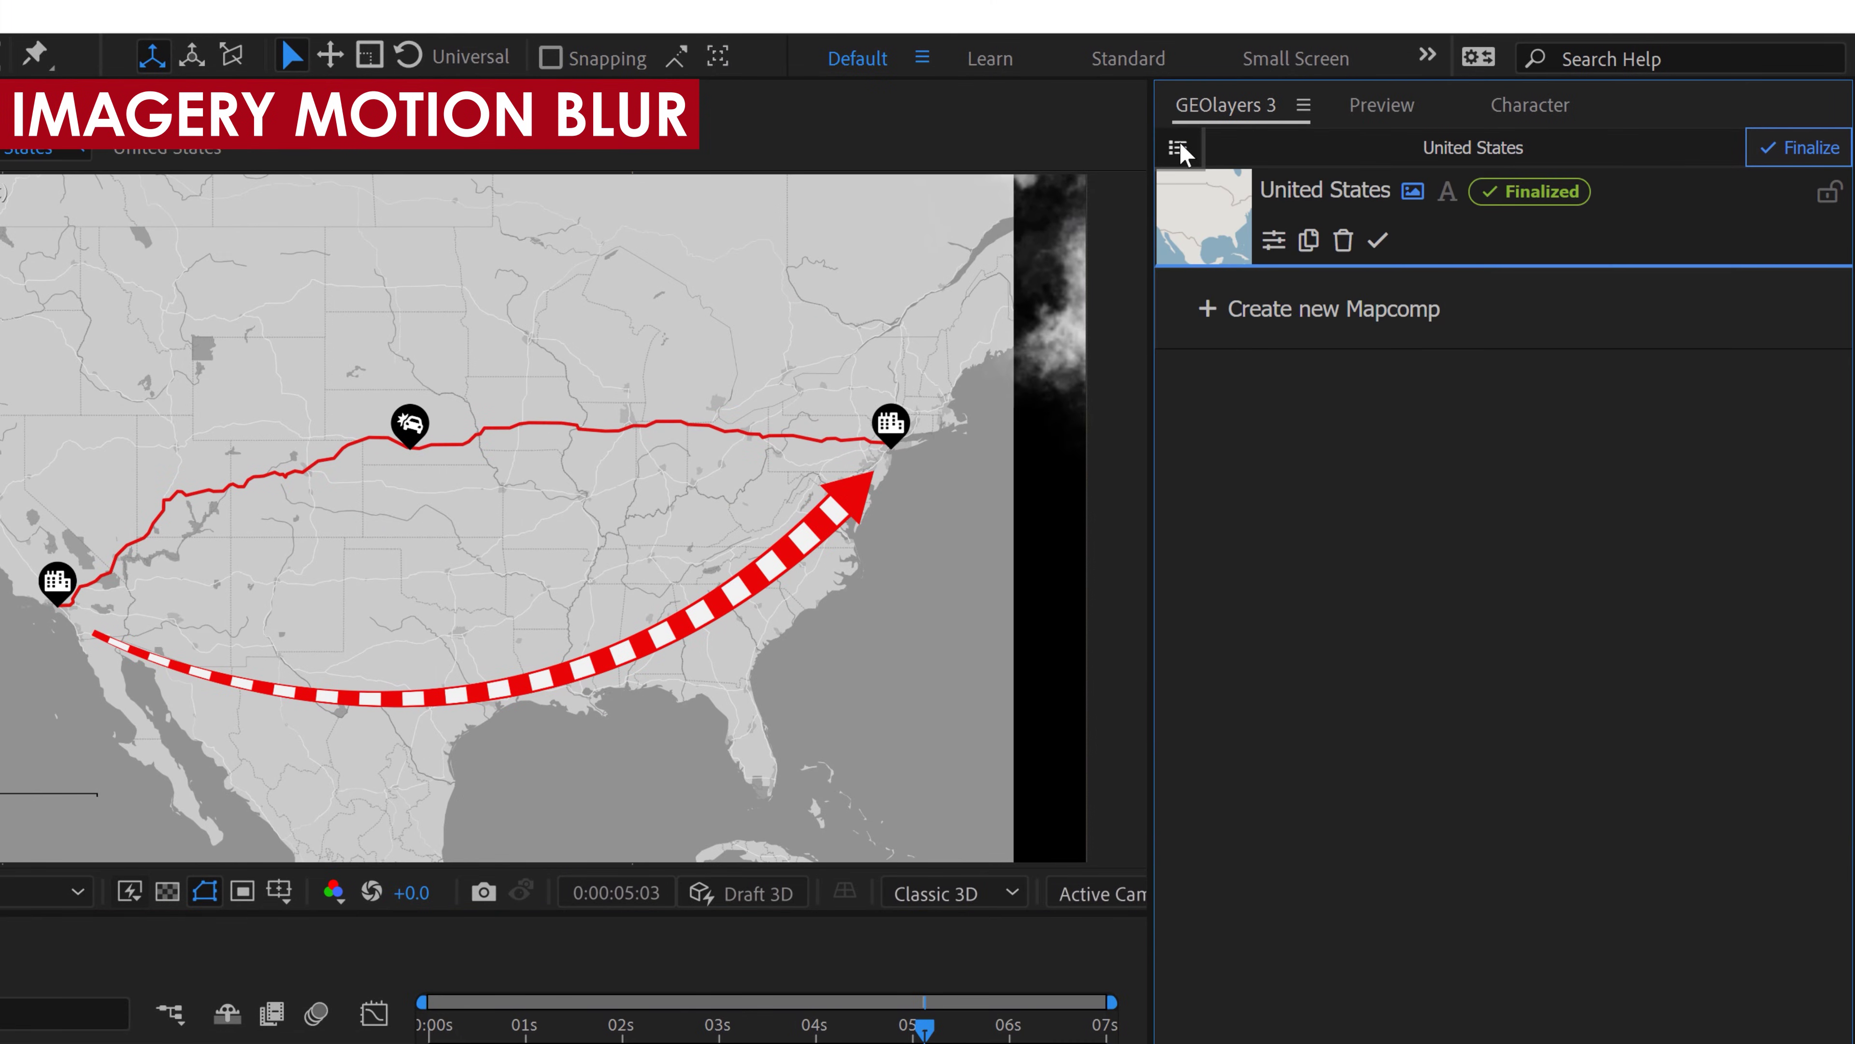
pyautogui.click(1273, 245)
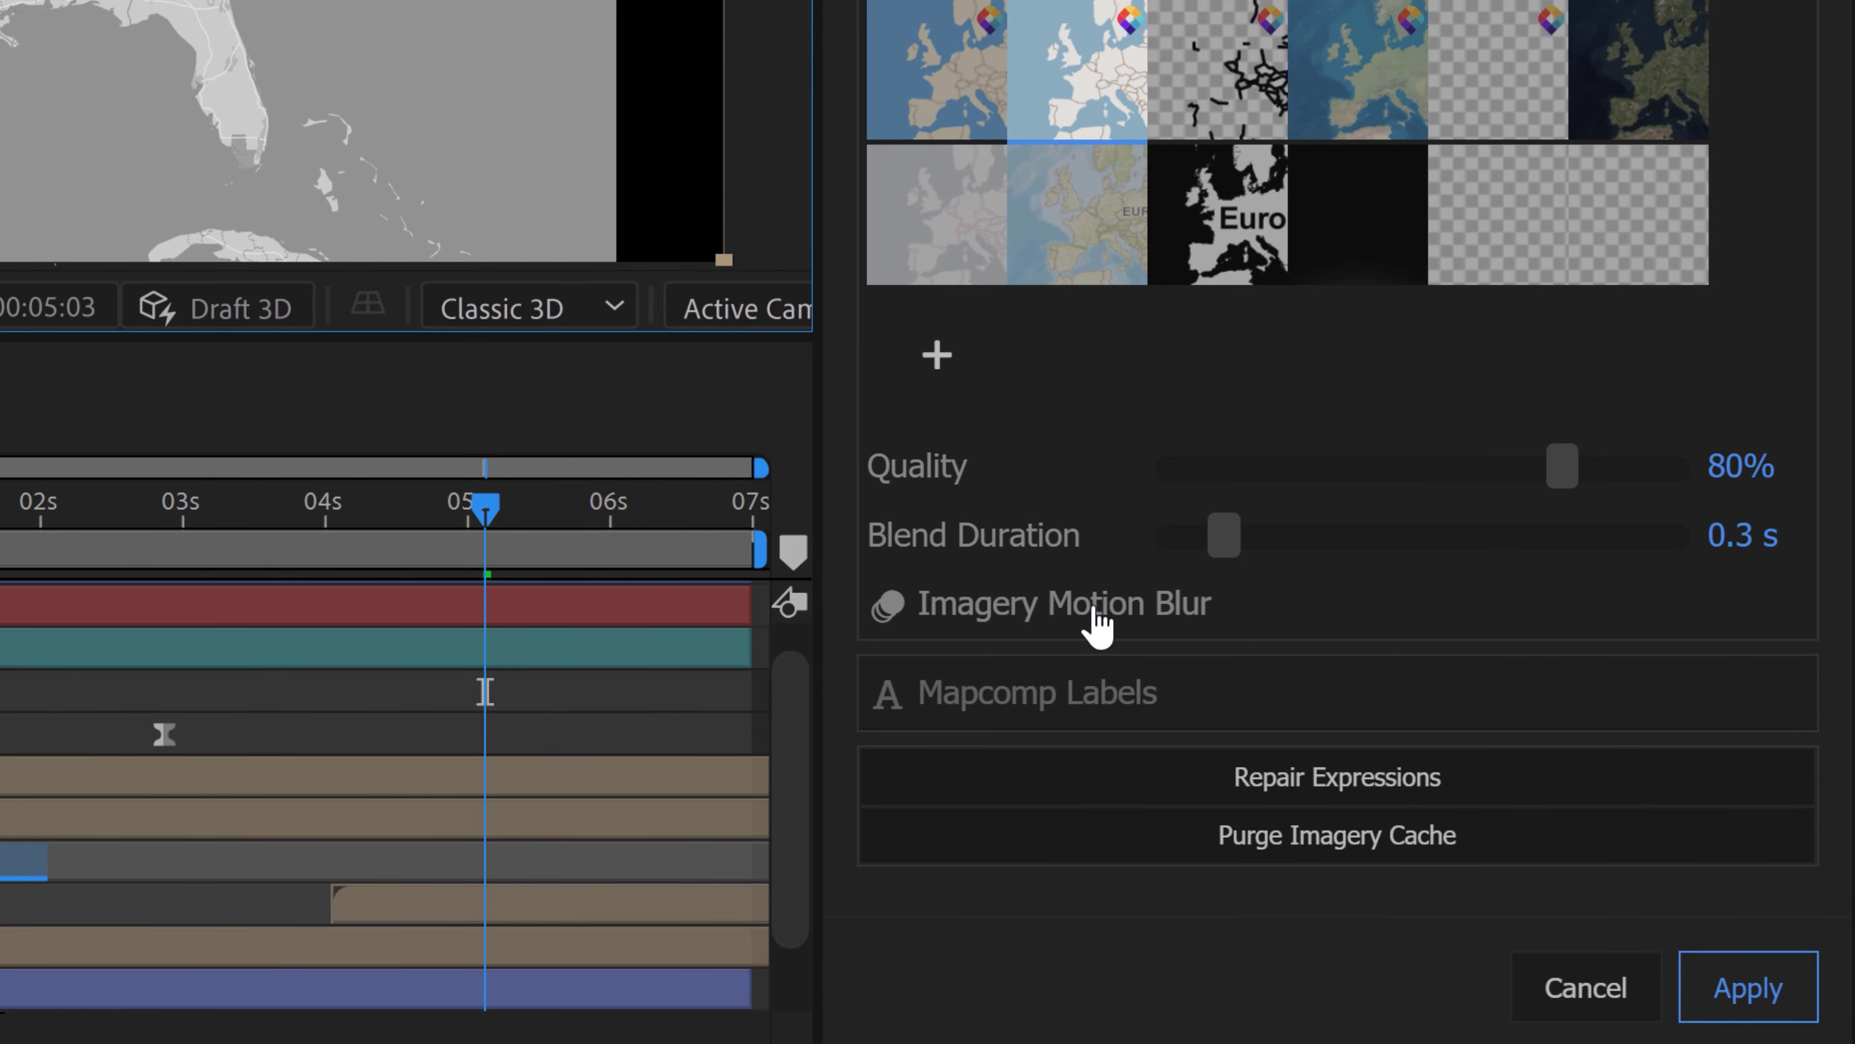
pyautogui.click(1096, 621)
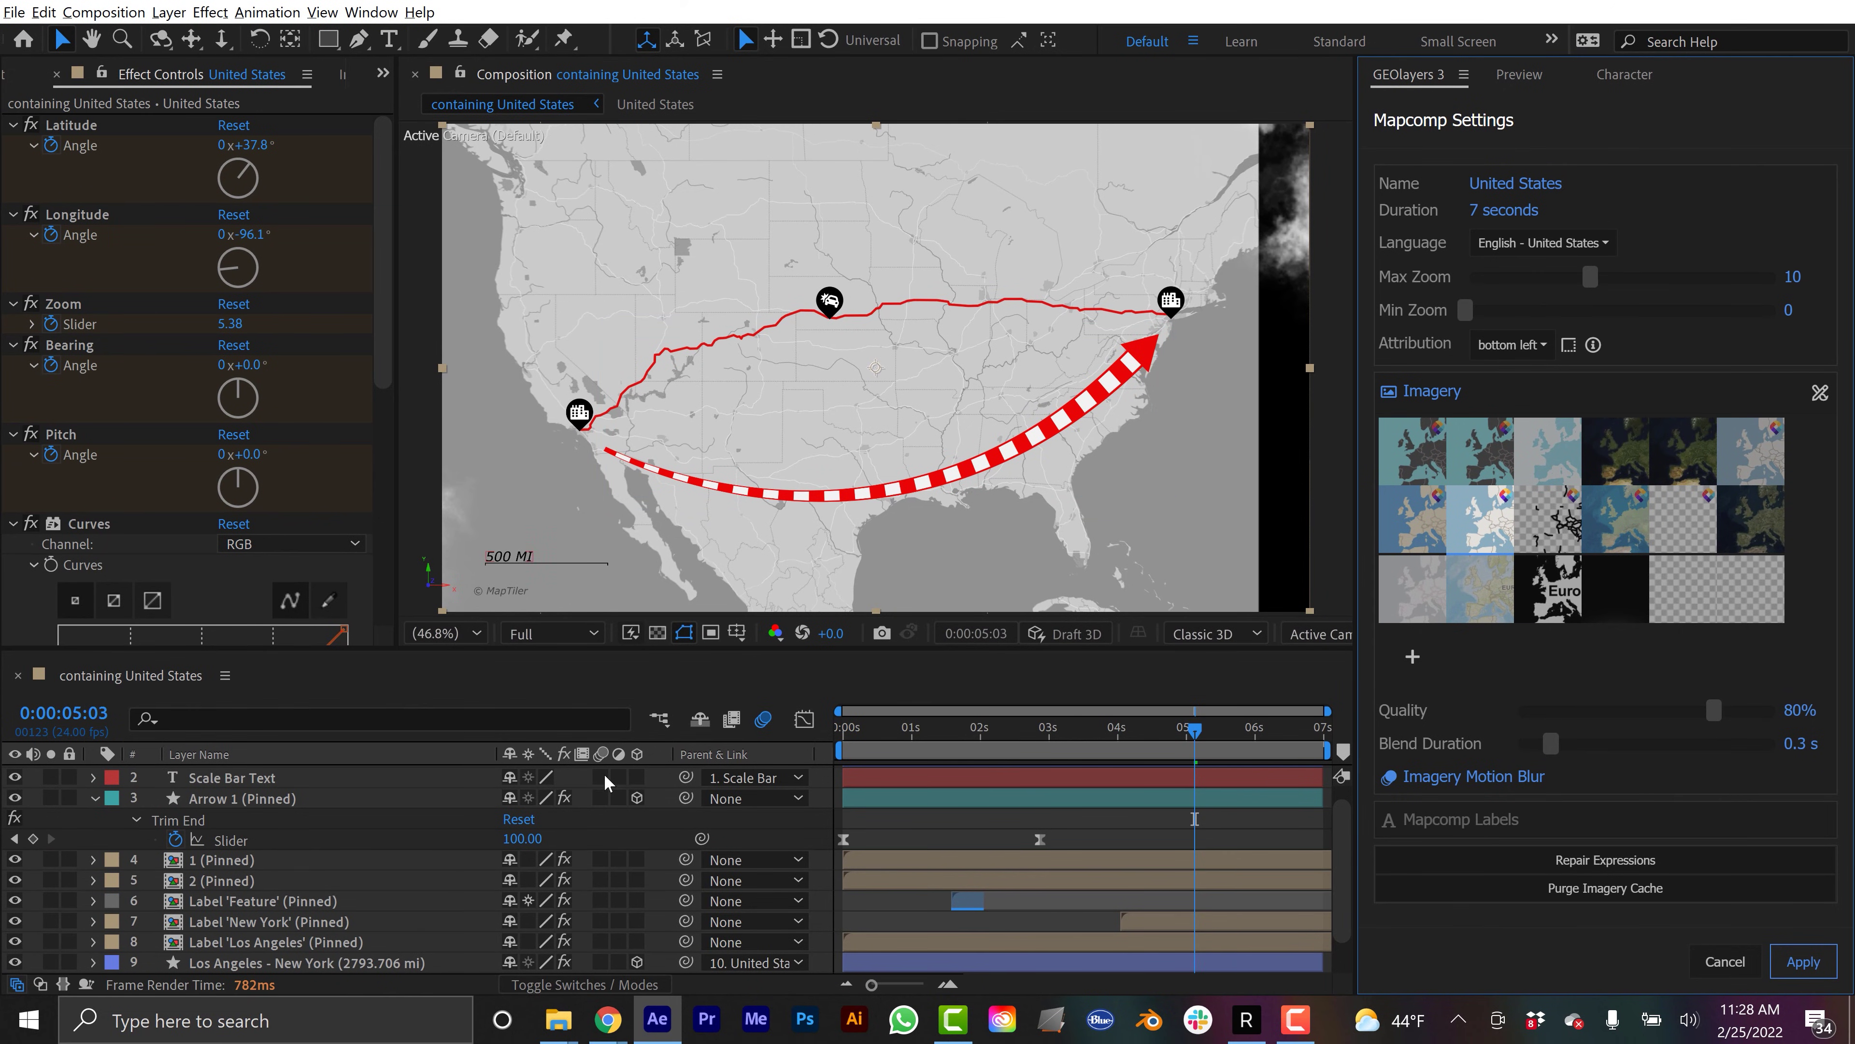
# Turn on Collapse Transformations for layers 1–10 and return to the composition start
pyautogui.press('`')
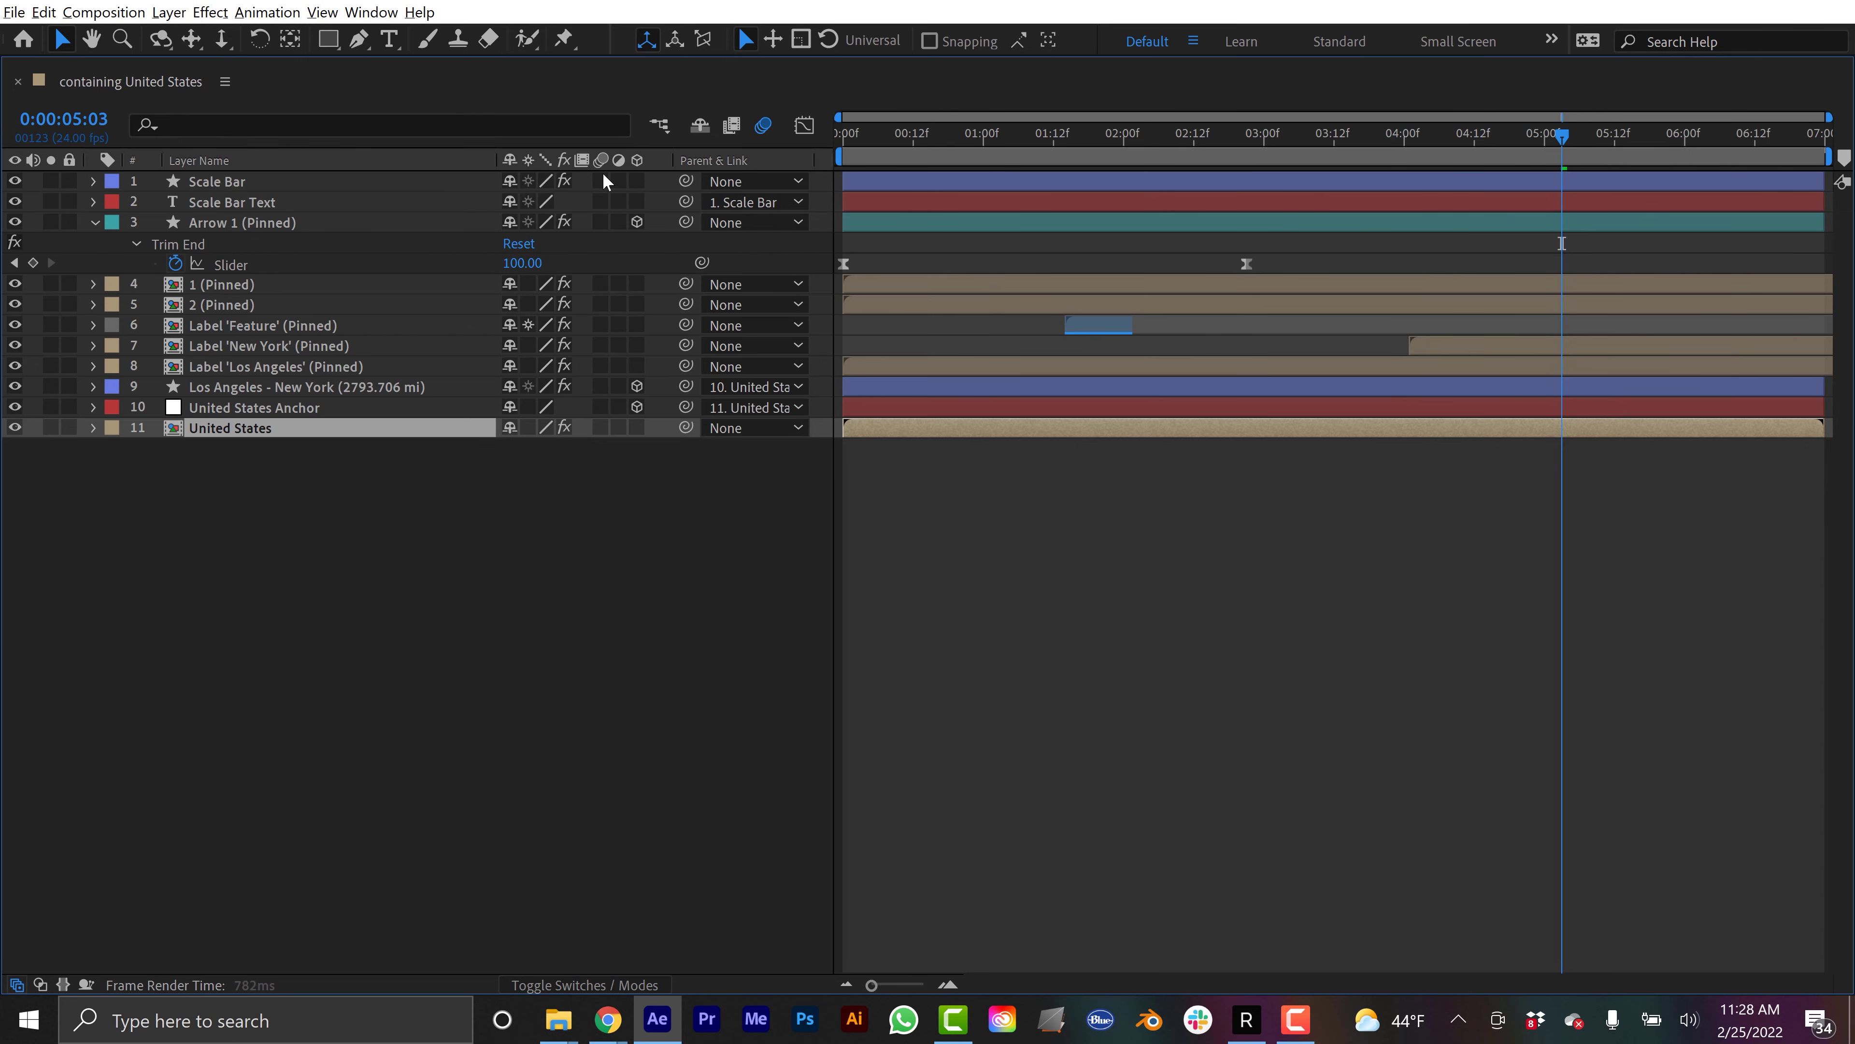
pyautogui.moveTo(600, 181); pyautogui.dragTo(601, 407)
pyautogui.press('`')
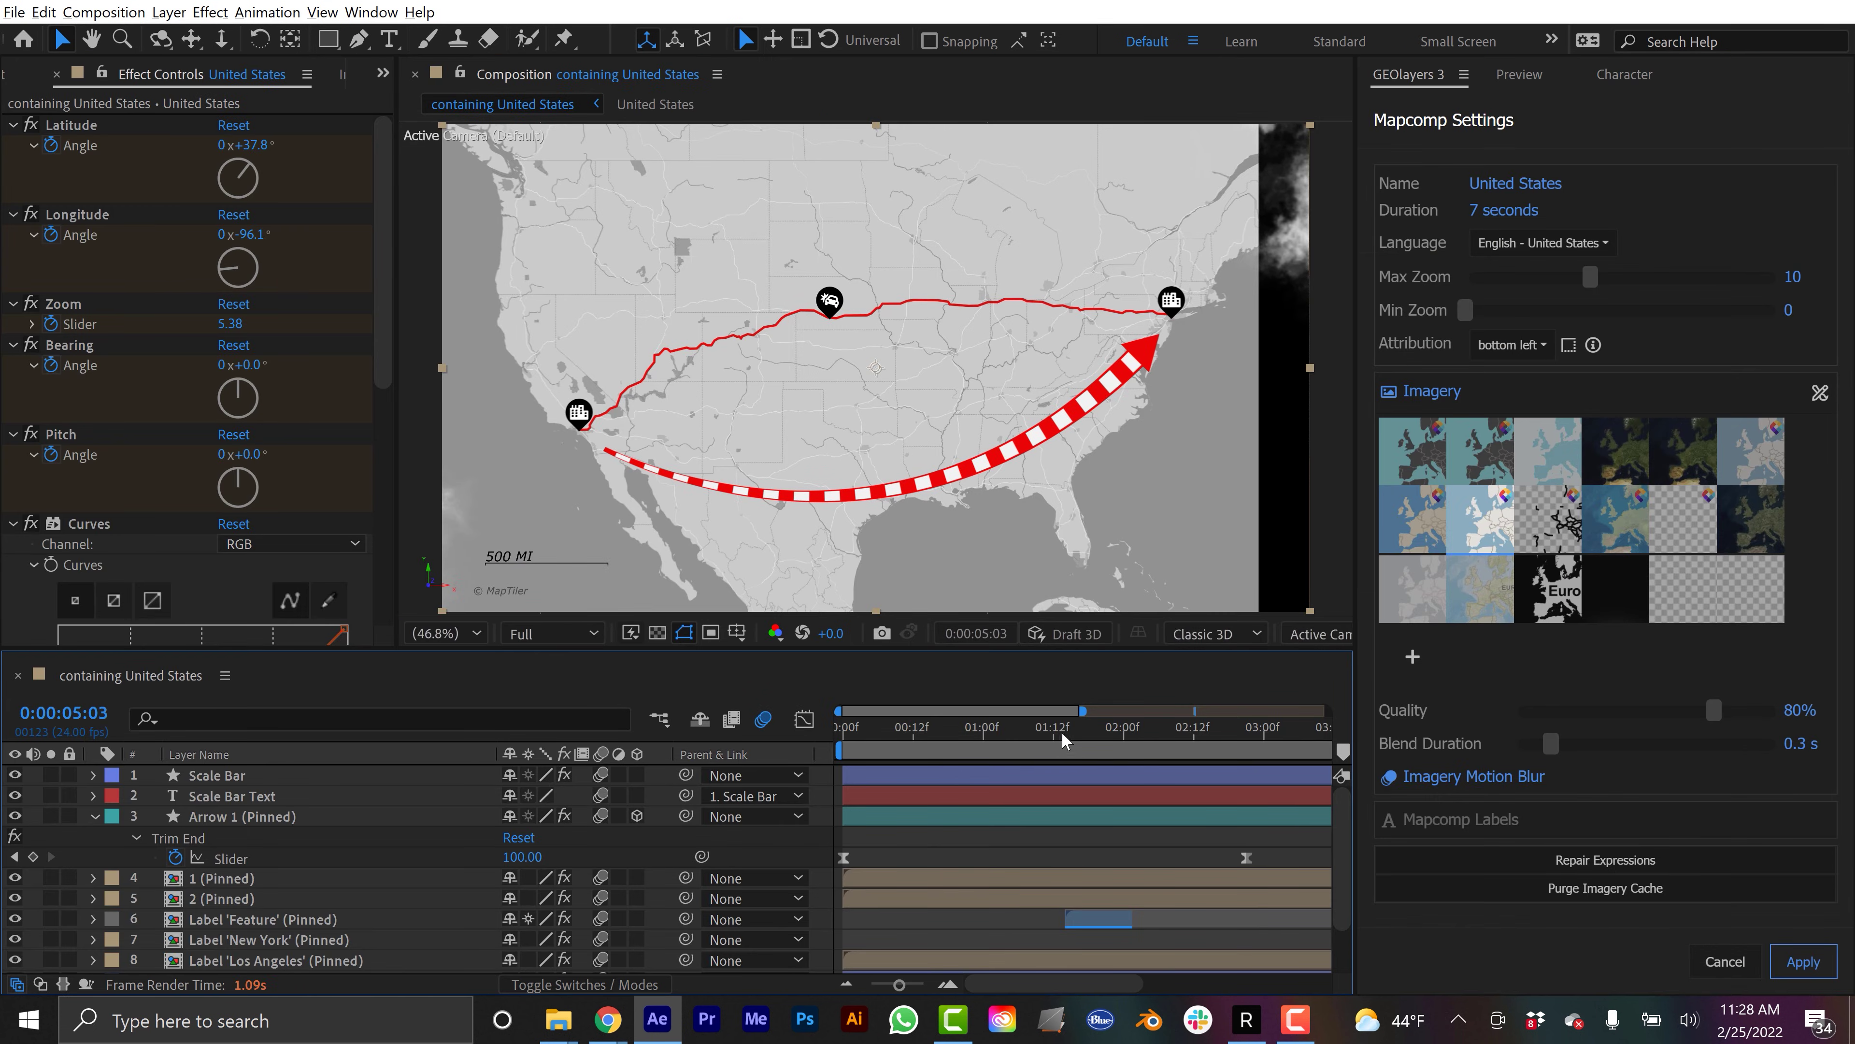
pyautogui.press('Home')
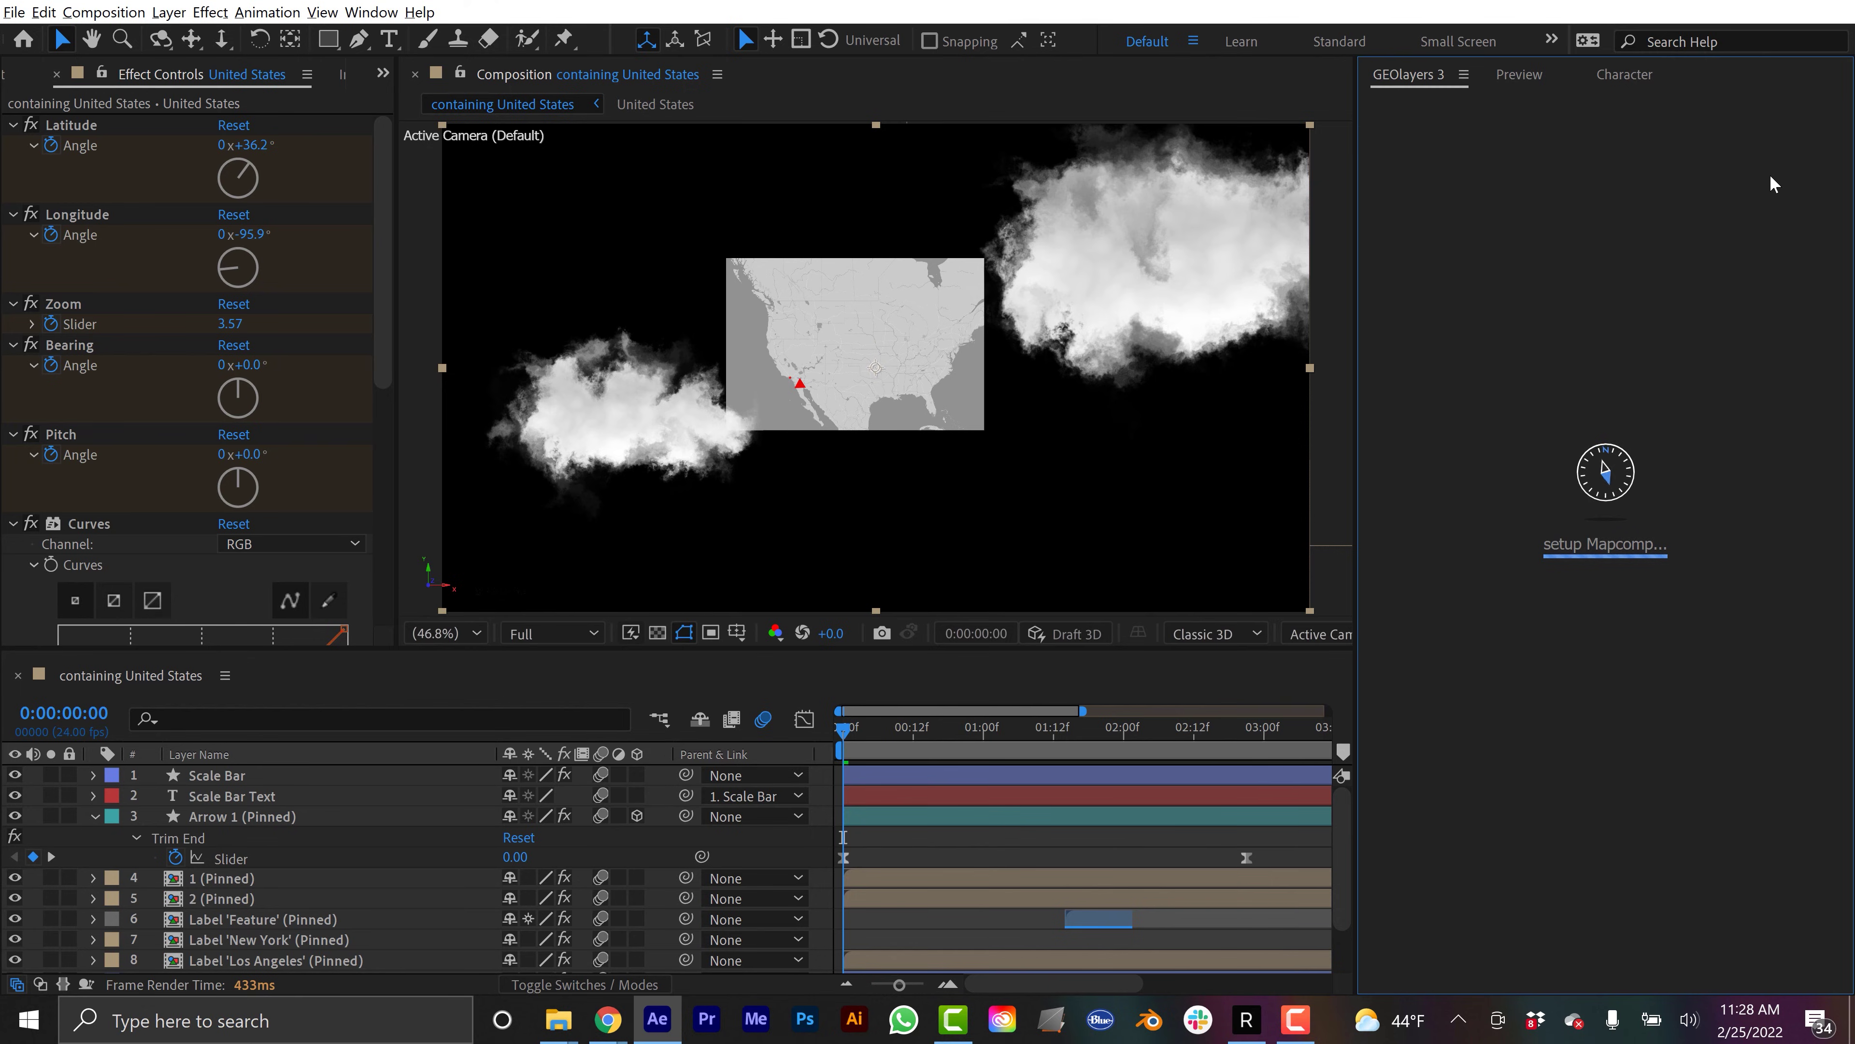